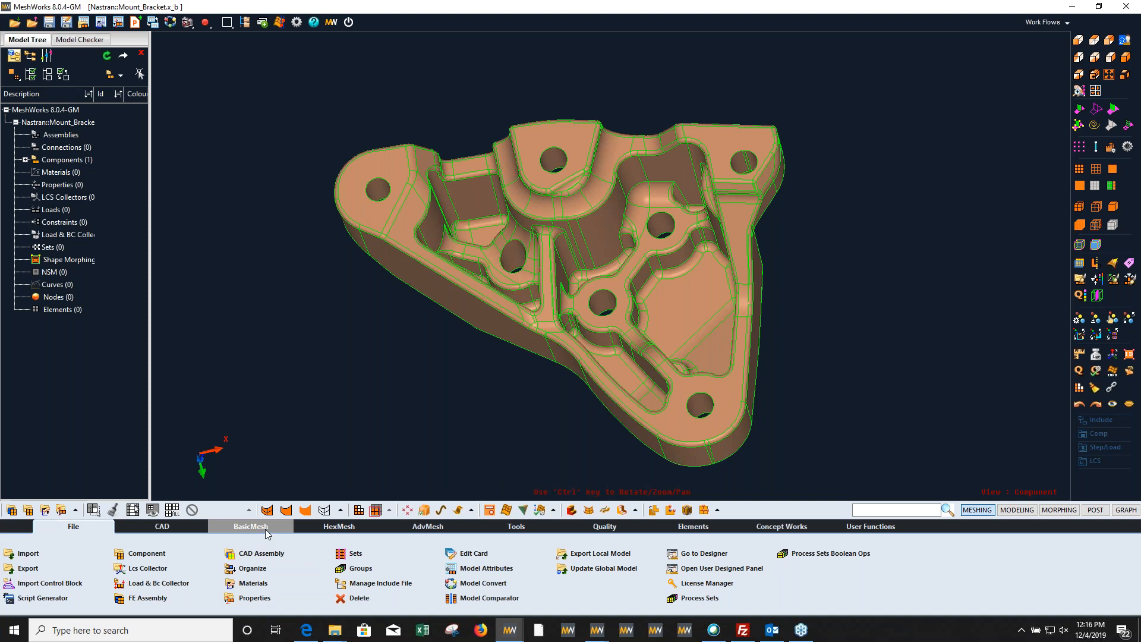
Step: Start the Interactive Batch Mesher and assign the CadComp-1 component to its first row
click(267, 532)
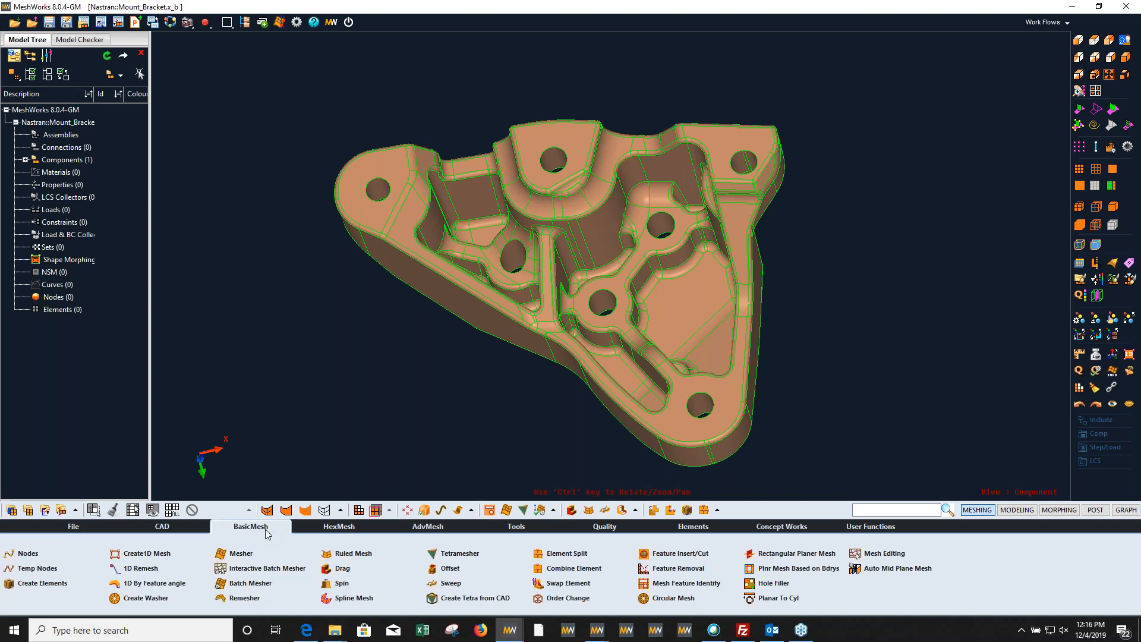
click(270, 569)
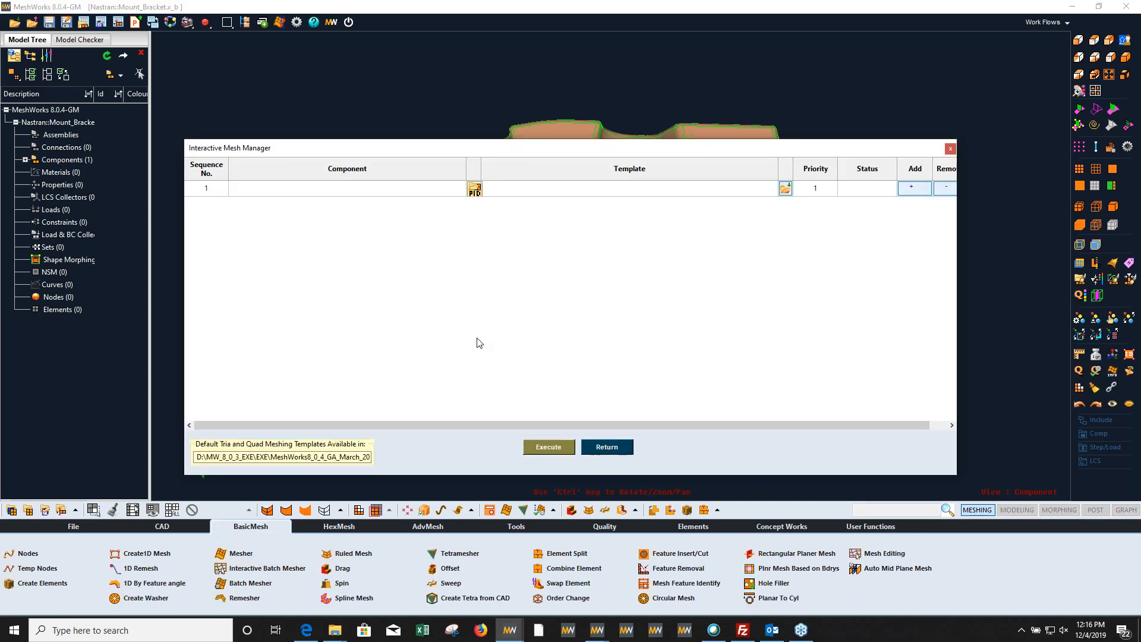
click(476, 192)
click(590, 182)
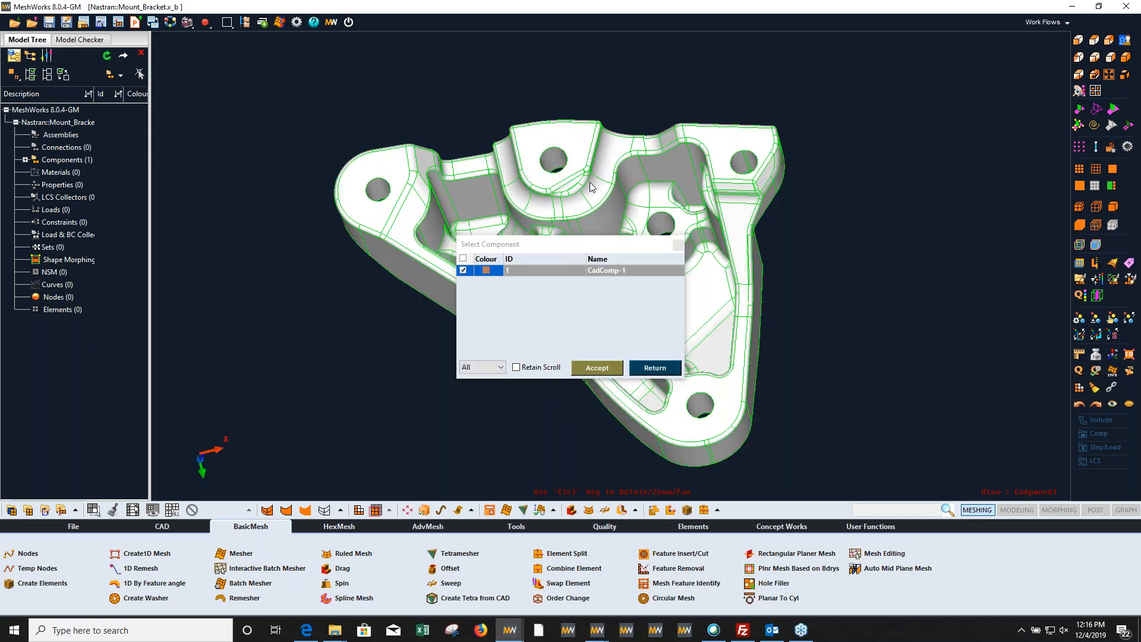
click(597, 368)
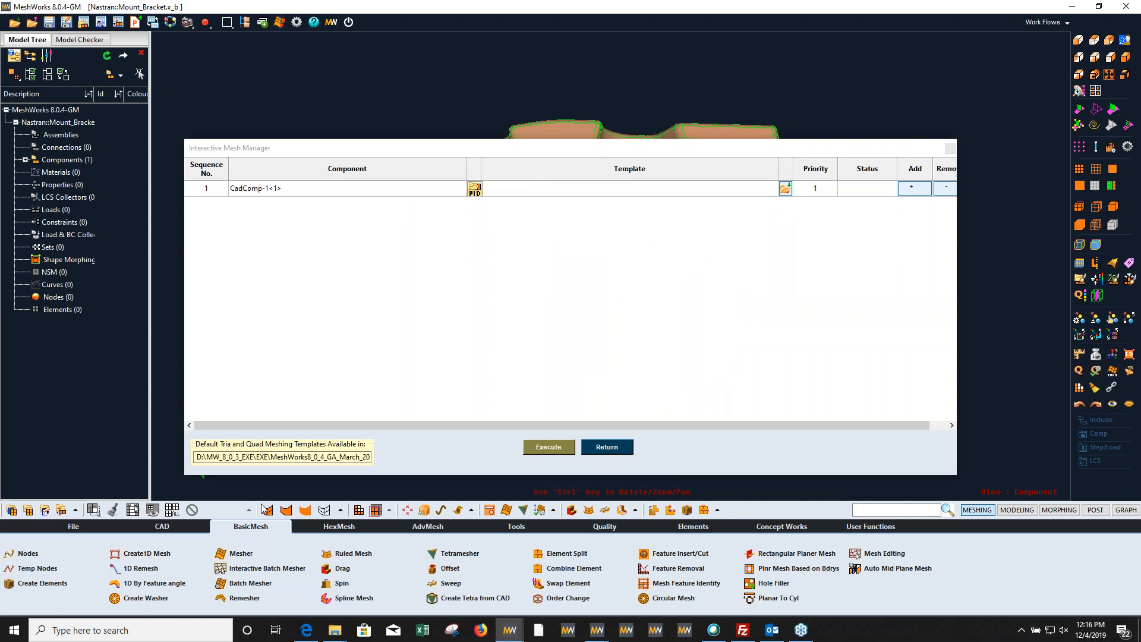
Step: Assign the R-Tria-Tetra-no-Volume-Layers template TRIA_Structured_3mm_Durability_Mesh_Chordal_Control_Maximum_fillets_Capturing from the default templates folder and execute the batch mesh
drag(196, 457, 386, 440)
key(ctrl+c)
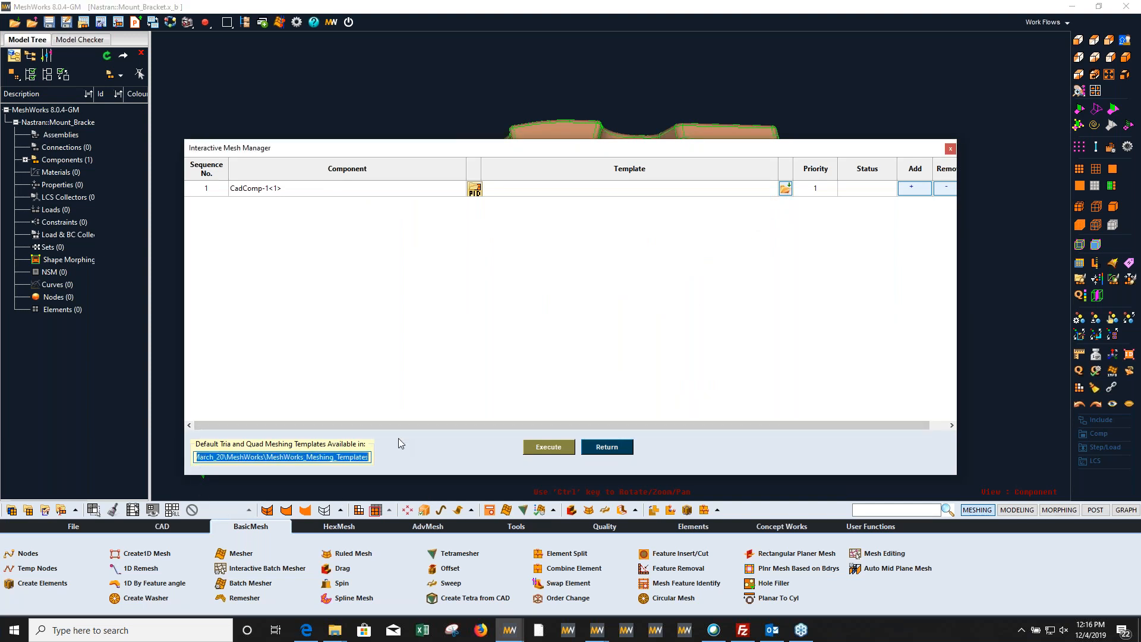
click(785, 189)
key(ctrl+v)
key(Return)
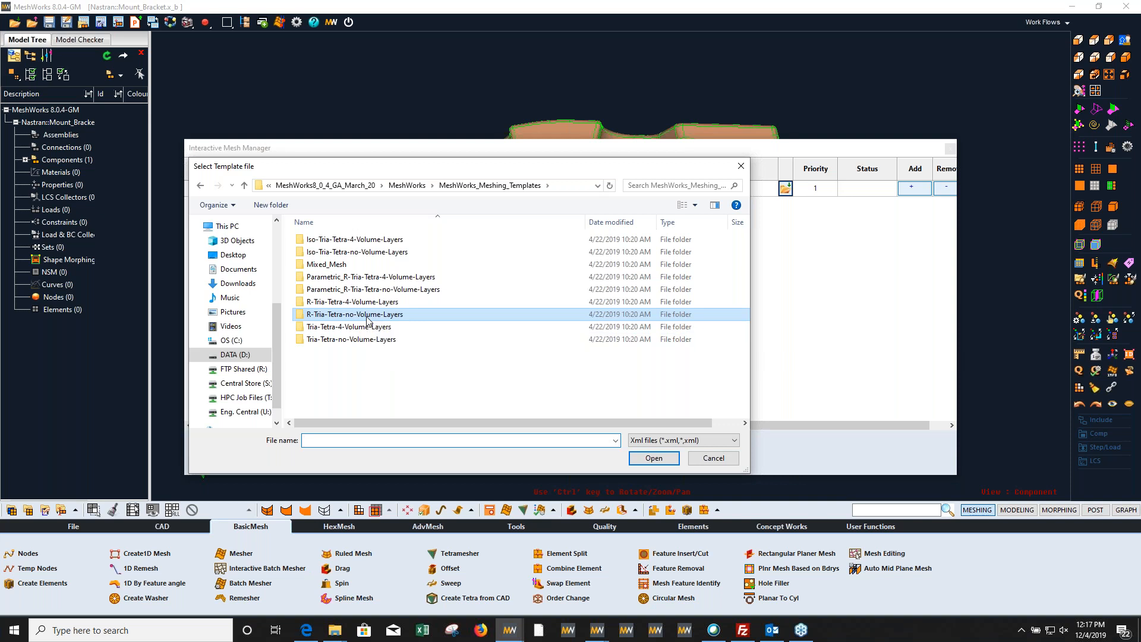
double_click(366, 315)
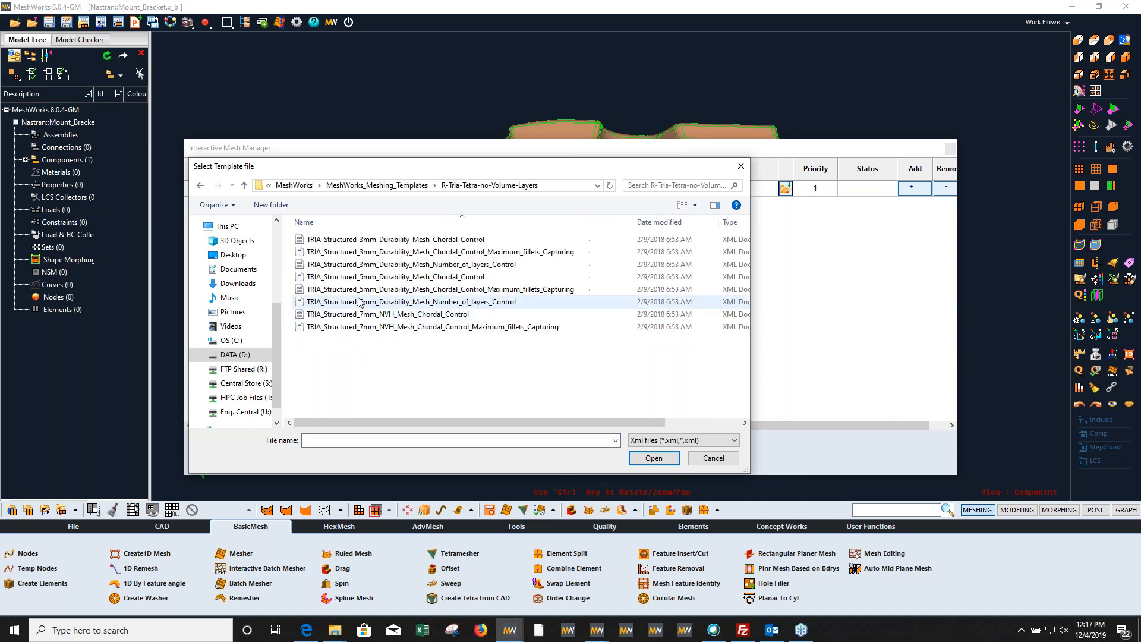
double_click(438, 252)
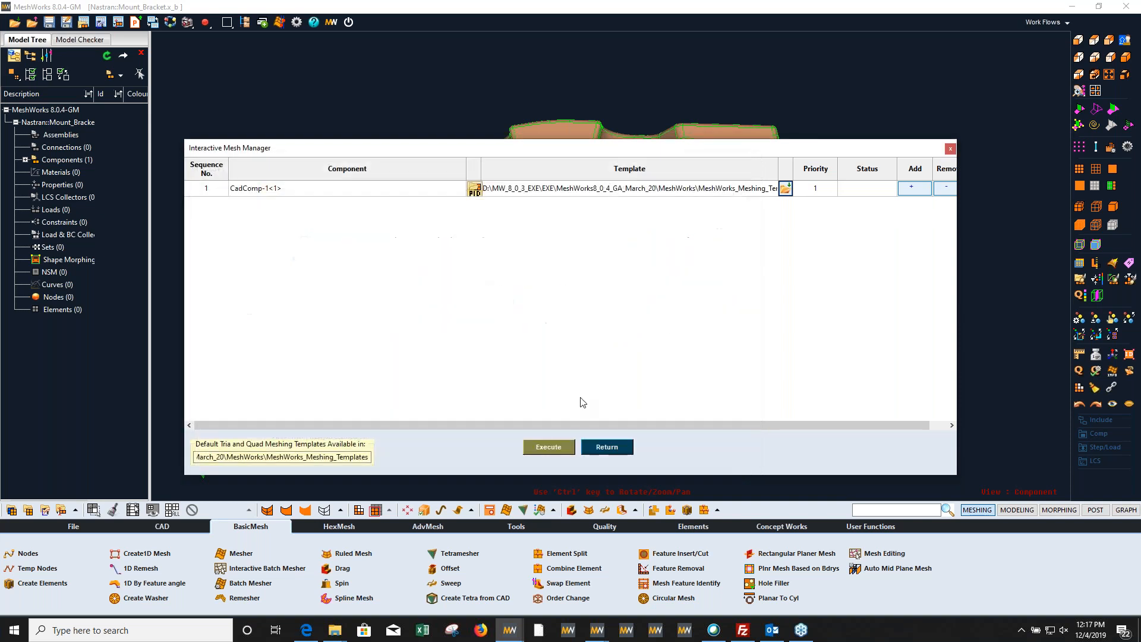
click(539, 448)
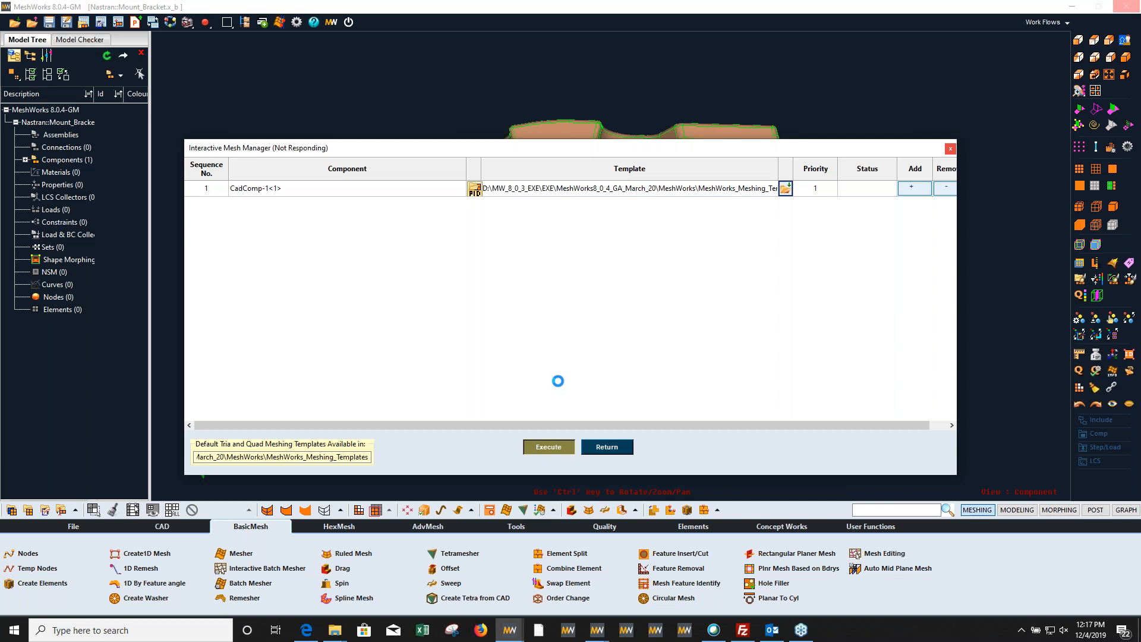
Step: In the ct_frame_model_01 session, open the mesh parameters and examine the general settings and the tube treatment options
click(514, 637)
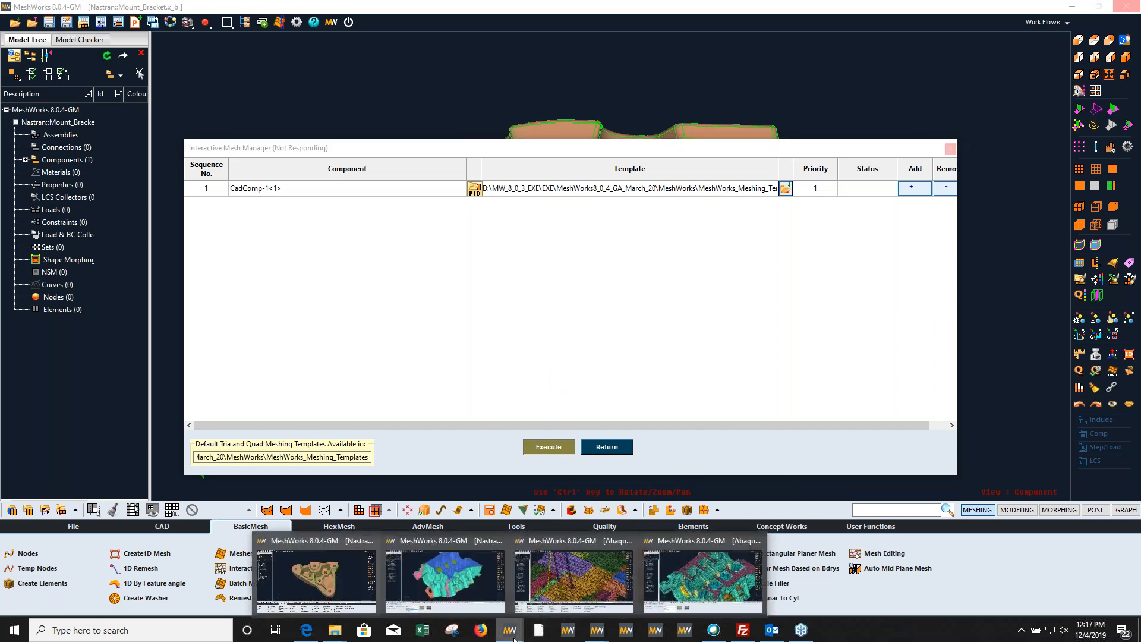
click(587, 577)
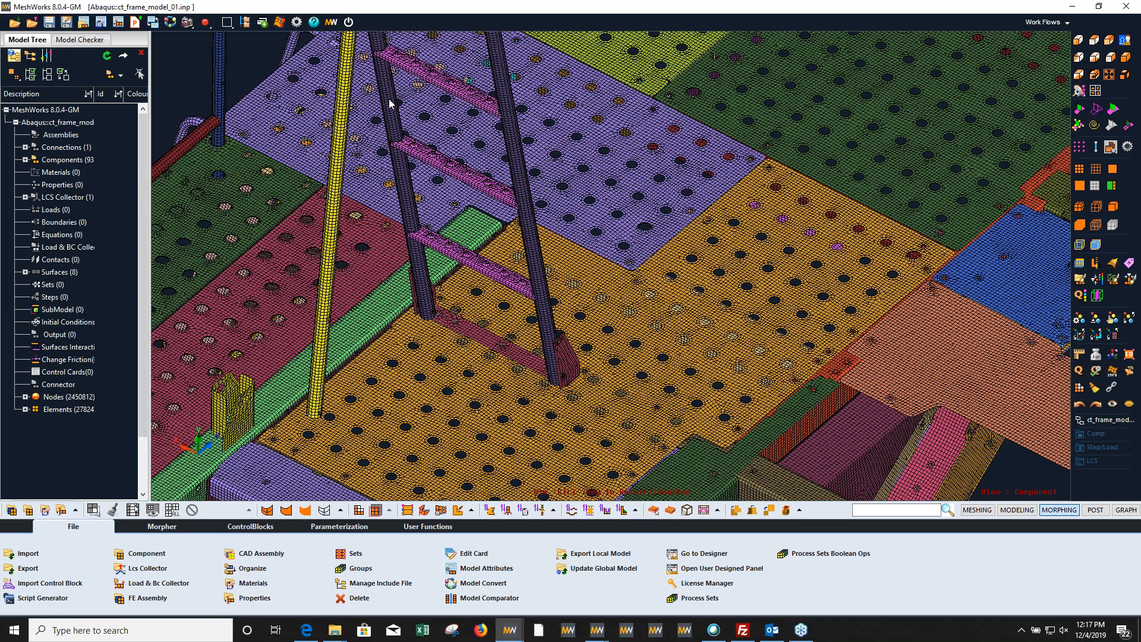
click(280, 23)
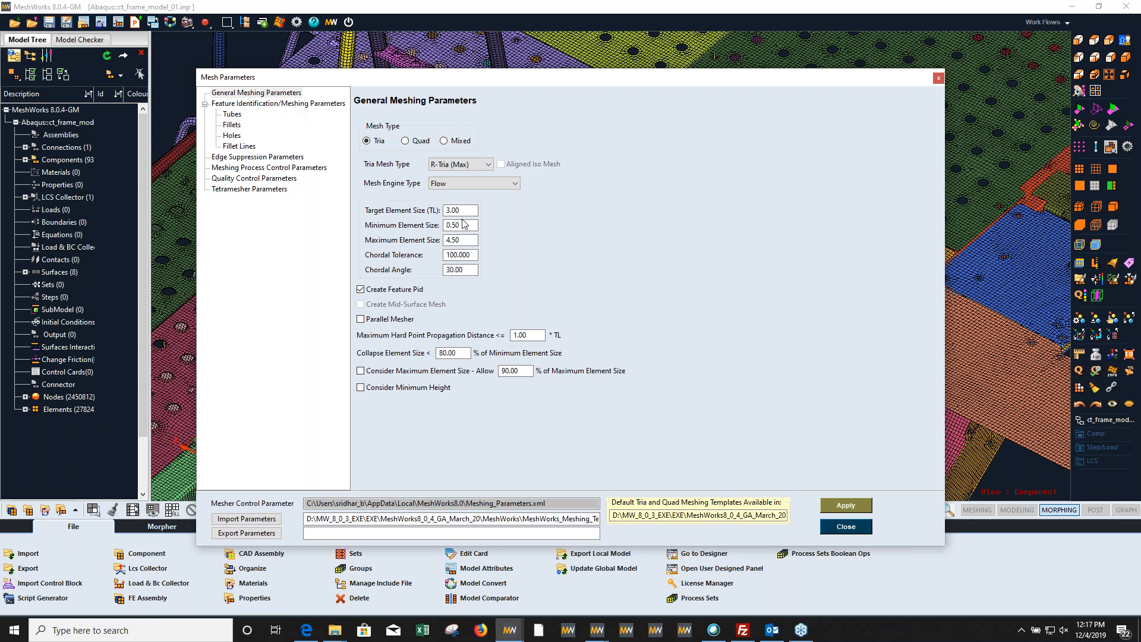
mouse_move(472, 253)
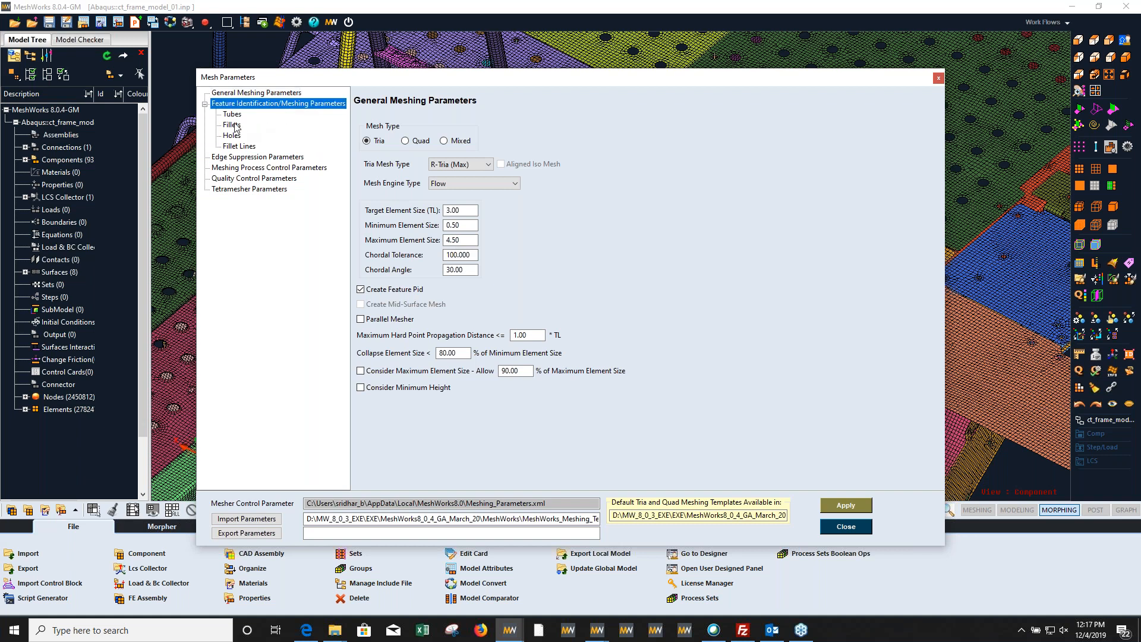
click(240, 117)
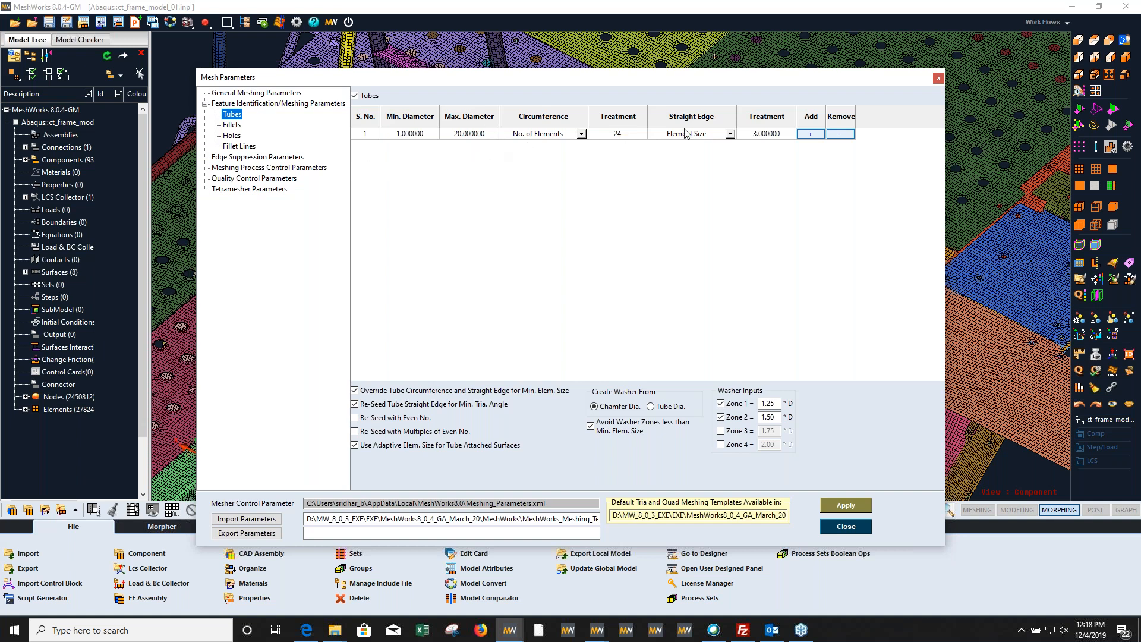
click(731, 134)
click(730, 135)
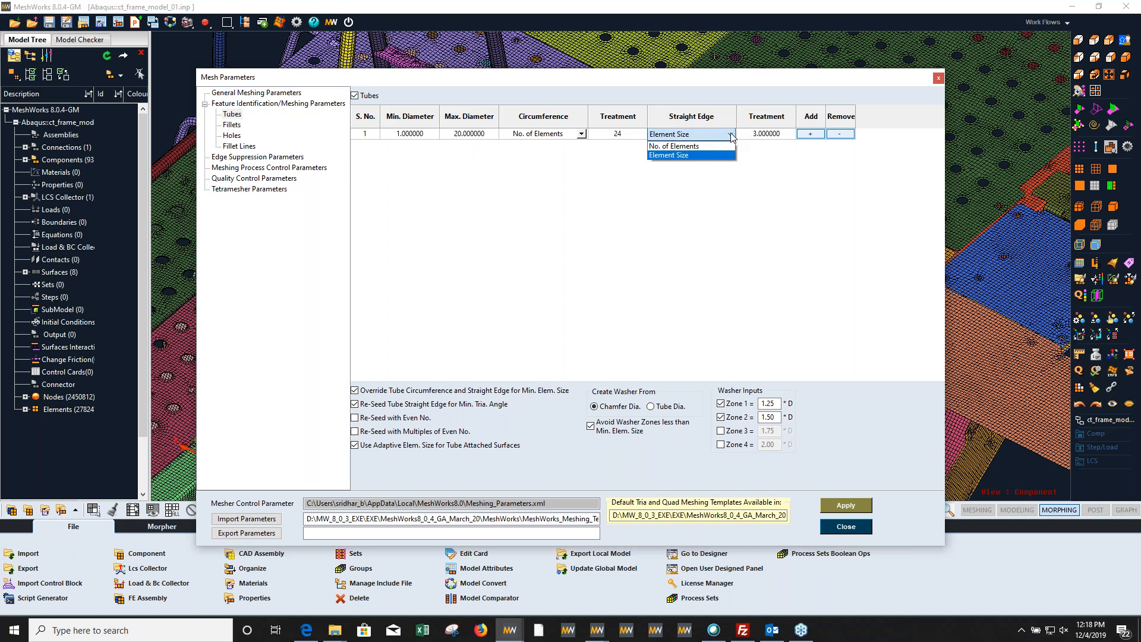
click(650, 198)
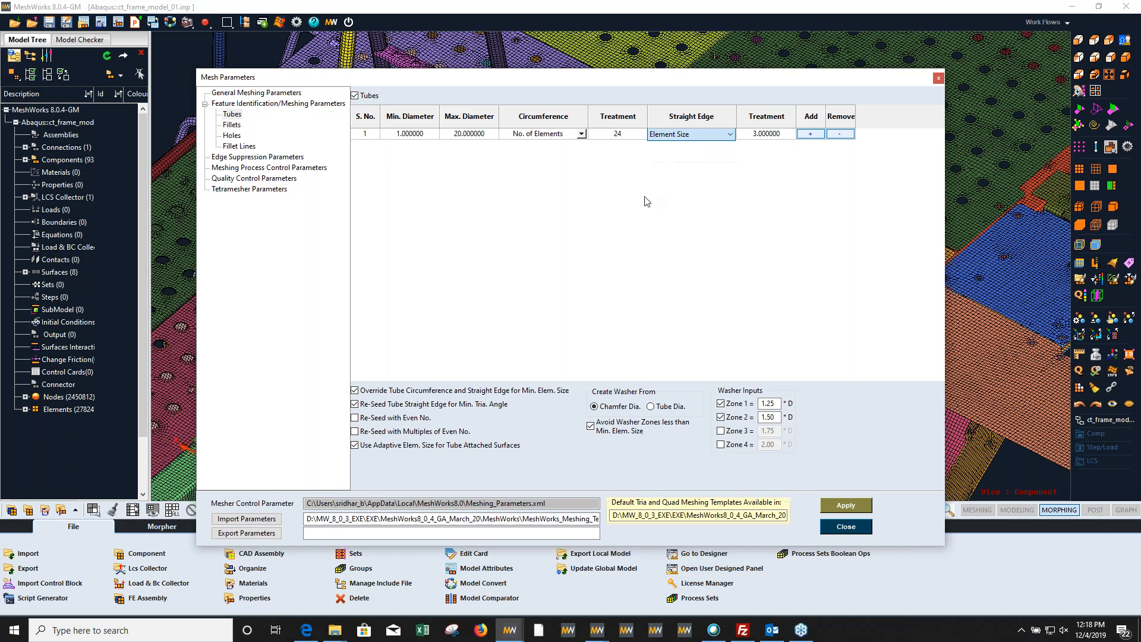
Step: Add a second row to the fillet meshing criteria and review the hole and fillet line parameters
click(237, 126)
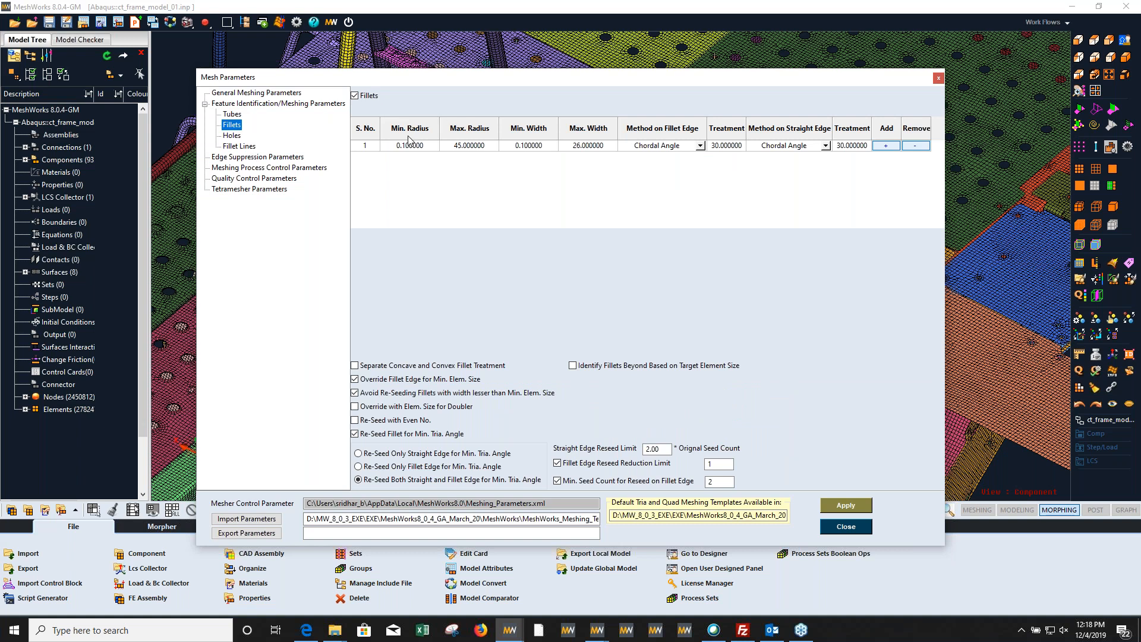
click(893, 146)
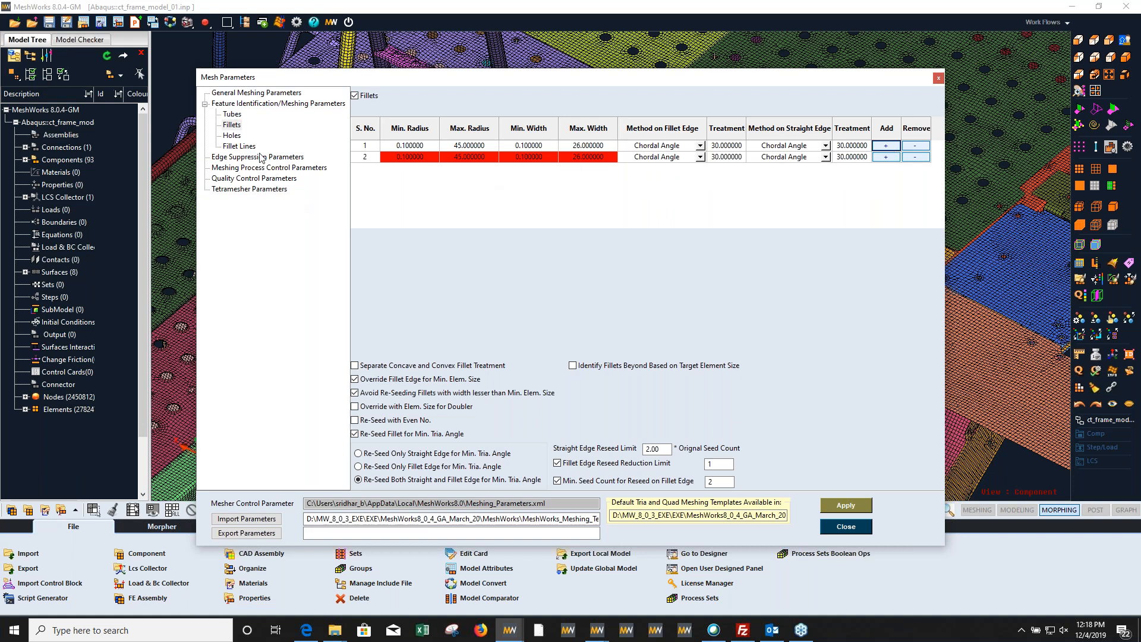
click(232, 136)
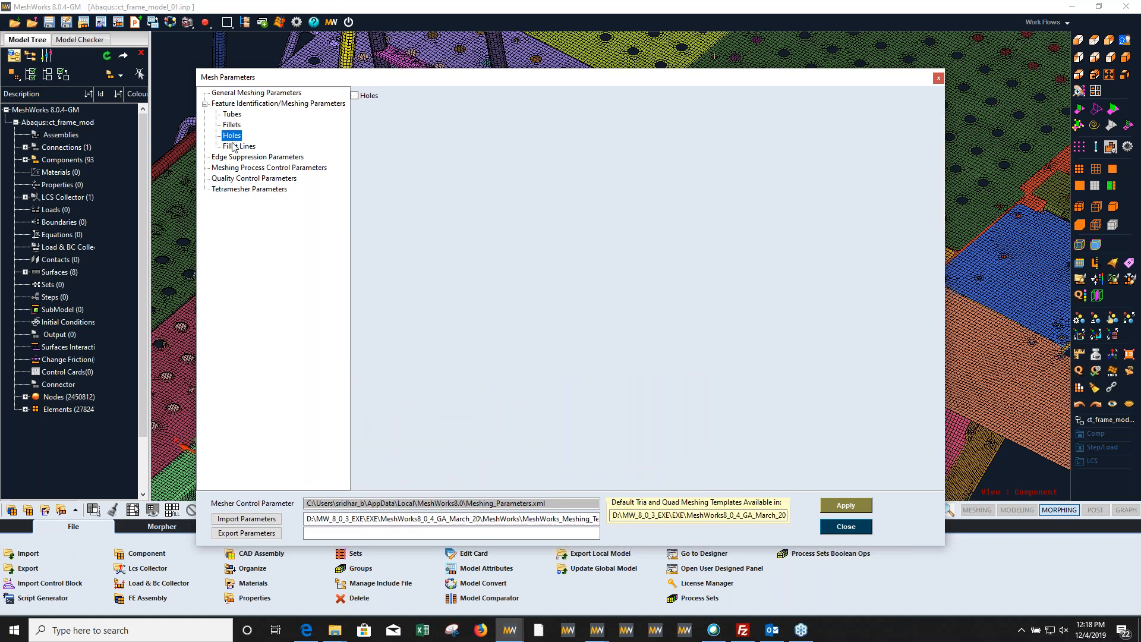
click(235, 147)
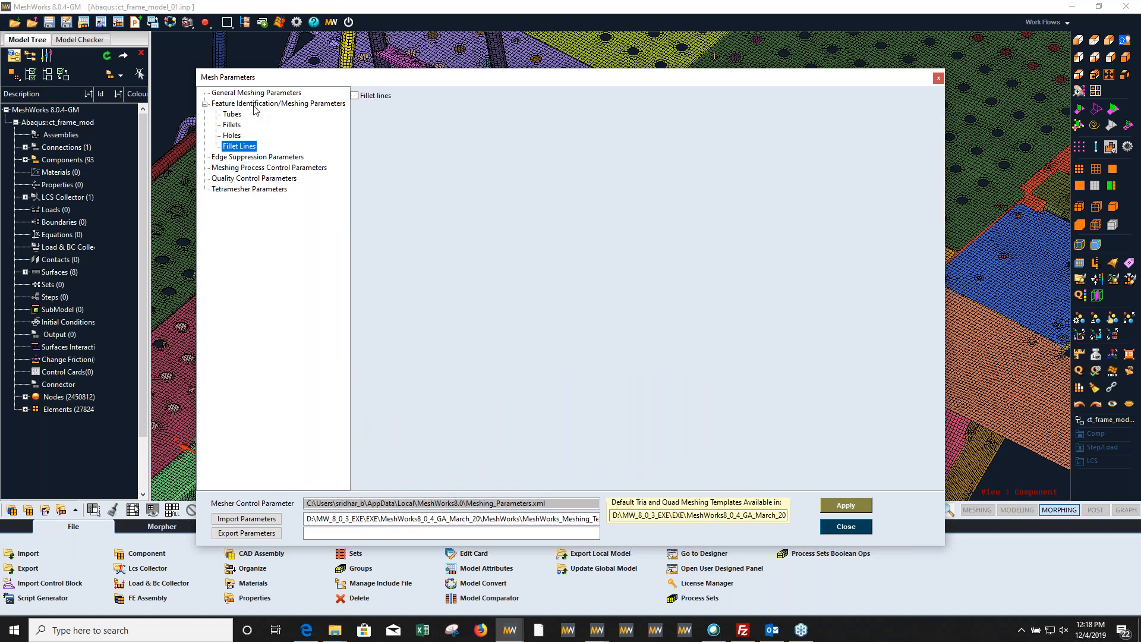
Step: Review the process and quality control parameters, enable the tetramesher's Layers Method, and close the mesh parameters without applying
click(253, 169)
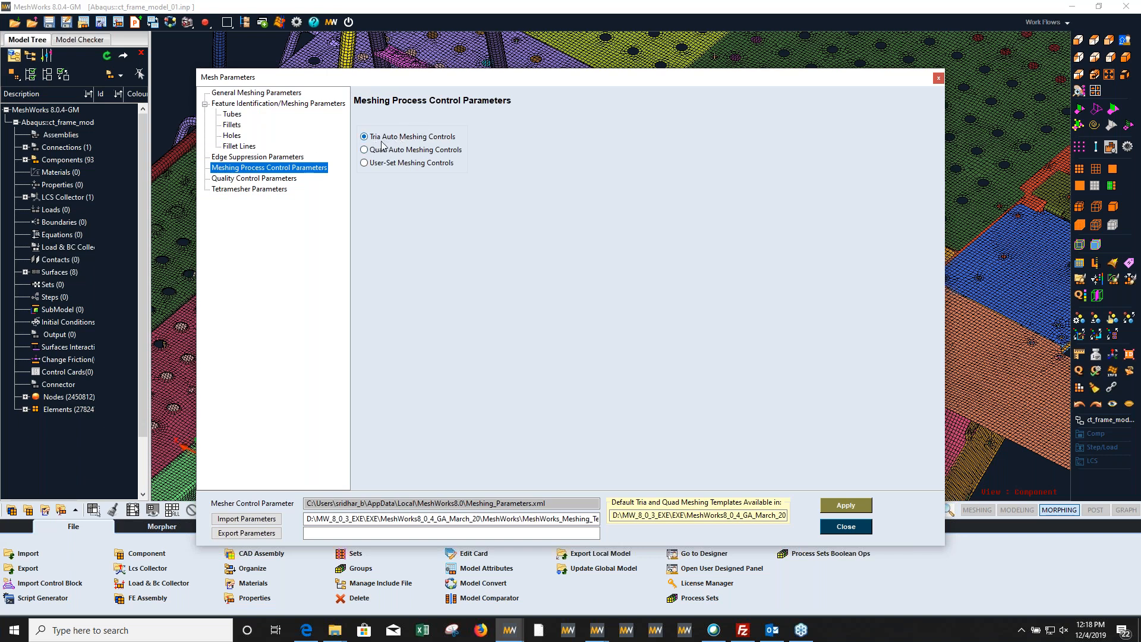
click(270, 179)
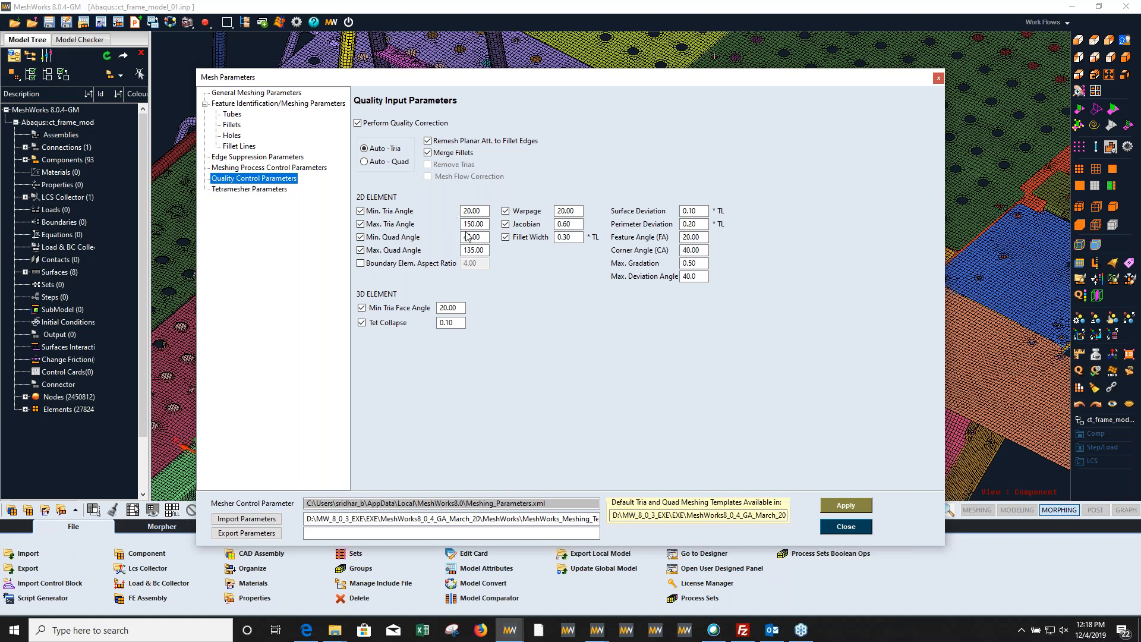
click(279, 189)
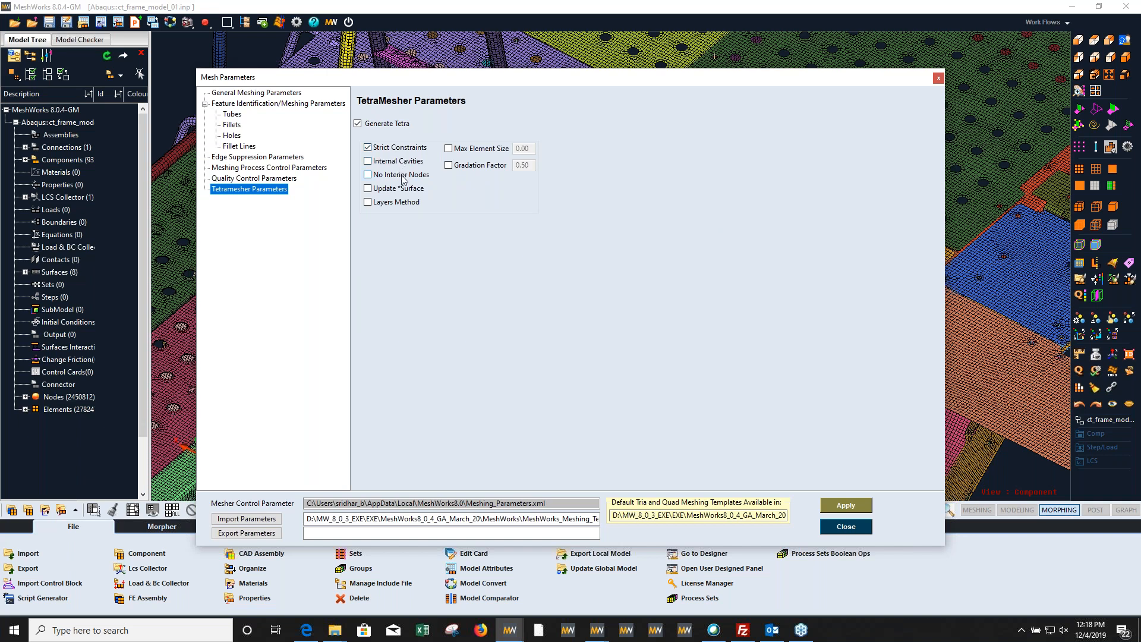
click(390, 204)
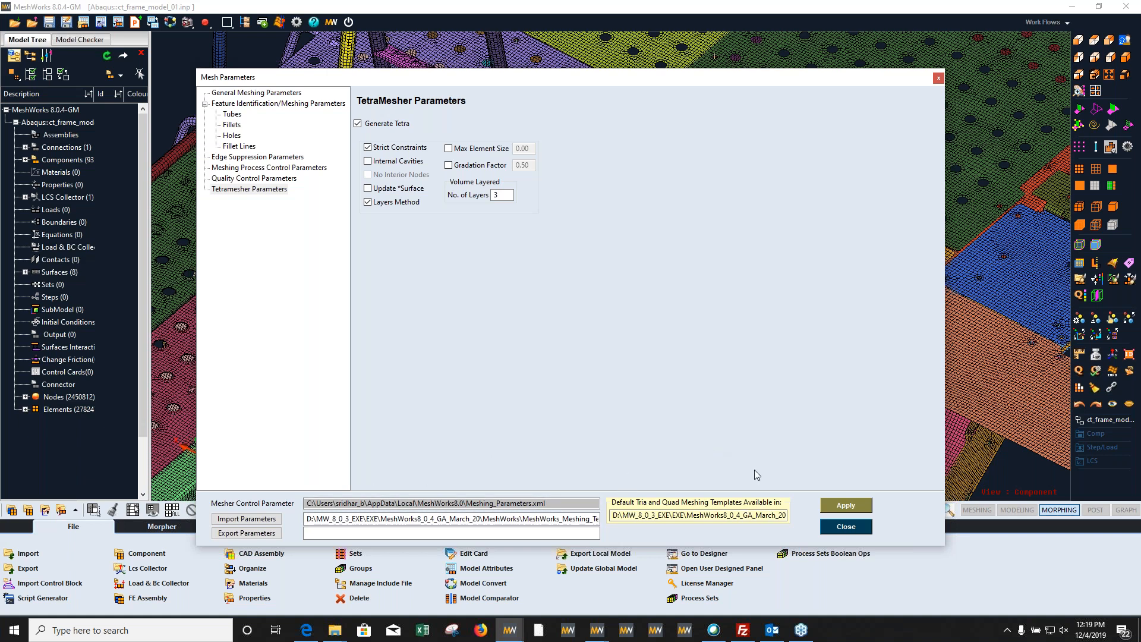
click(846, 527)
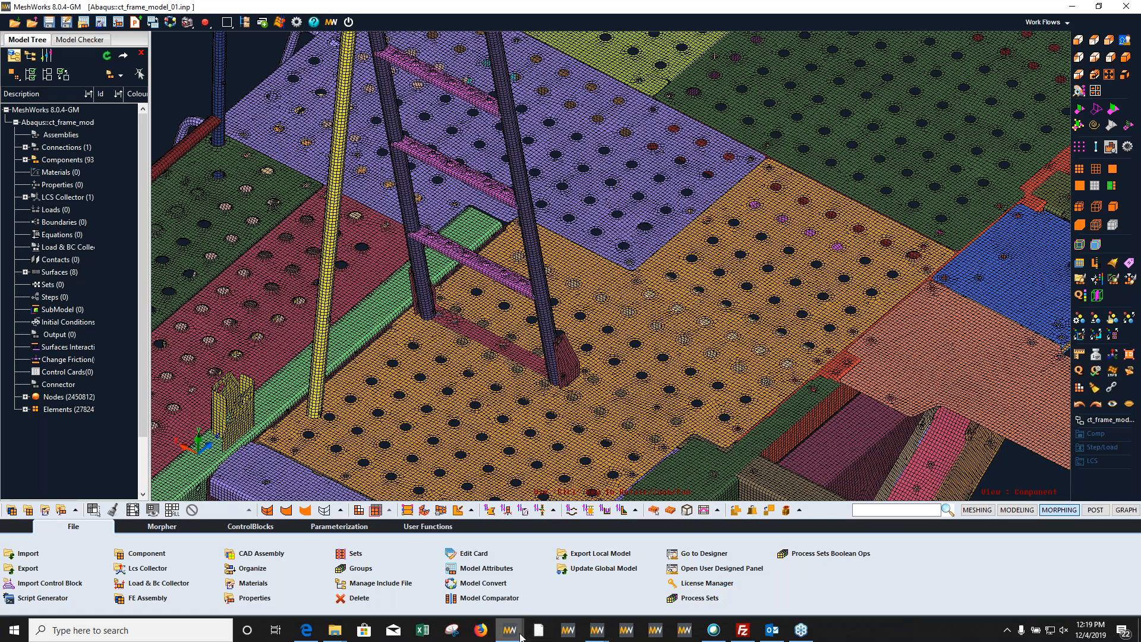
Step: Return to the Mount_Bracket session, close the Interactive Mesh Manager and inspect the generated tria mesh on the bracket
mouse_move(520, 637)
click(353, 594)
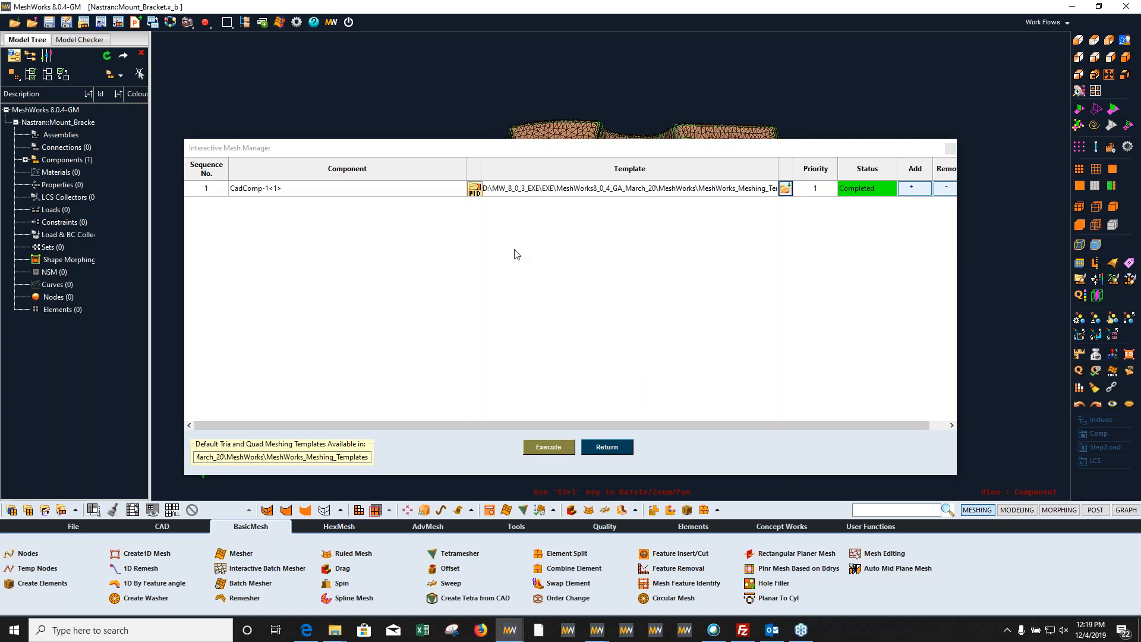
click(624, 454)
ctrl+drag(684, 358, 862, 280)
click(1079, 320)
ctrl+drag(656, 397, 837, 283)
scroll(837, 283, up, 3)
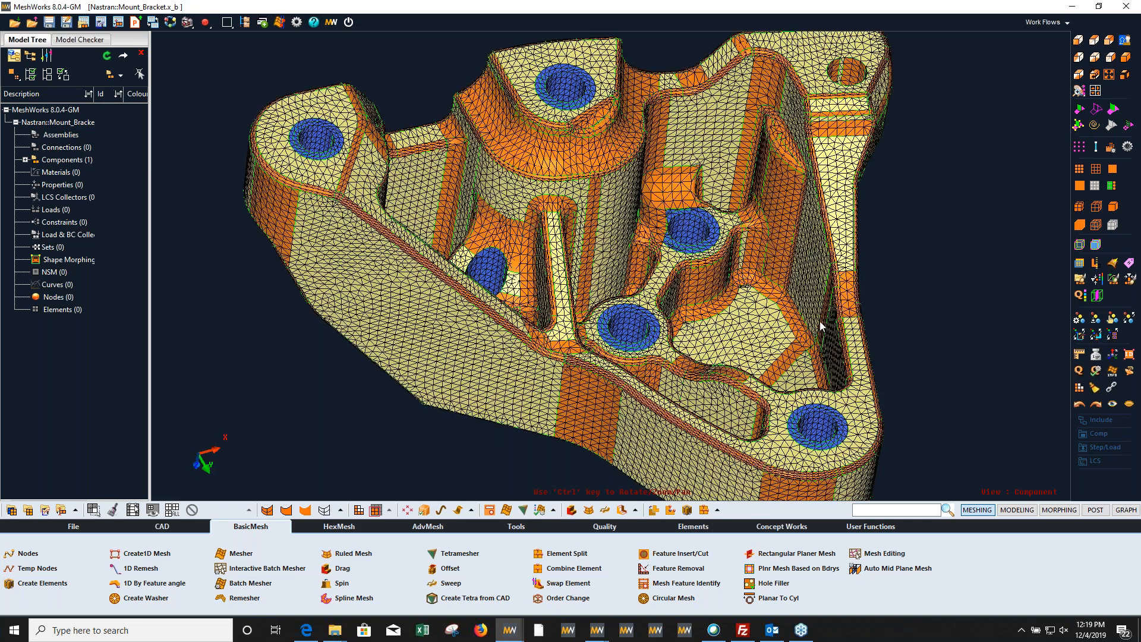
Step: Turn the shell mesh display off and inspect the bracket's colour-coded feature surfaces from several angles
click(1099, 187)
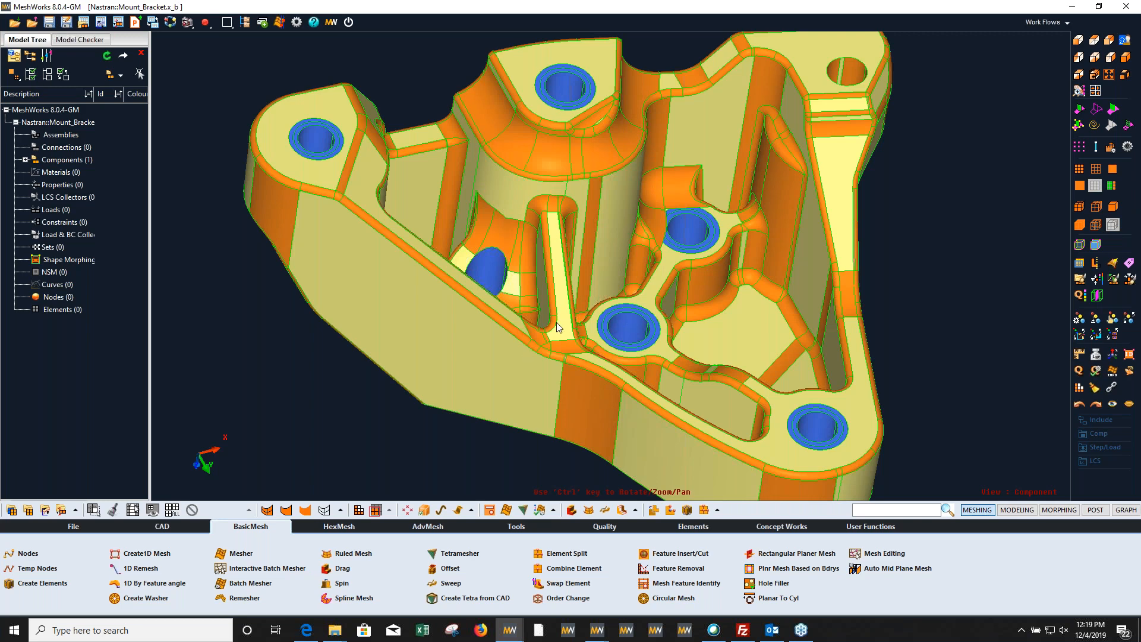
ctrl+drag(669, 239, 654, 375)
ctrl+right_drag(729, 350, 700, 326)
ctrl+drag(700, 327, 665, 313)
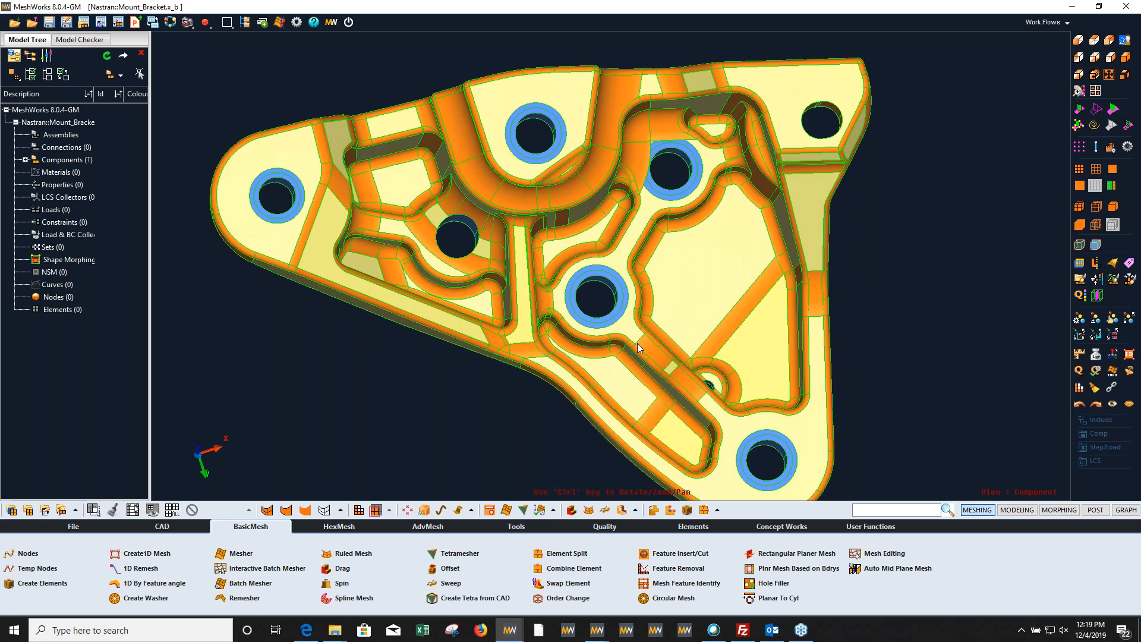
ctrl+drag(647, 360, 627, 303)
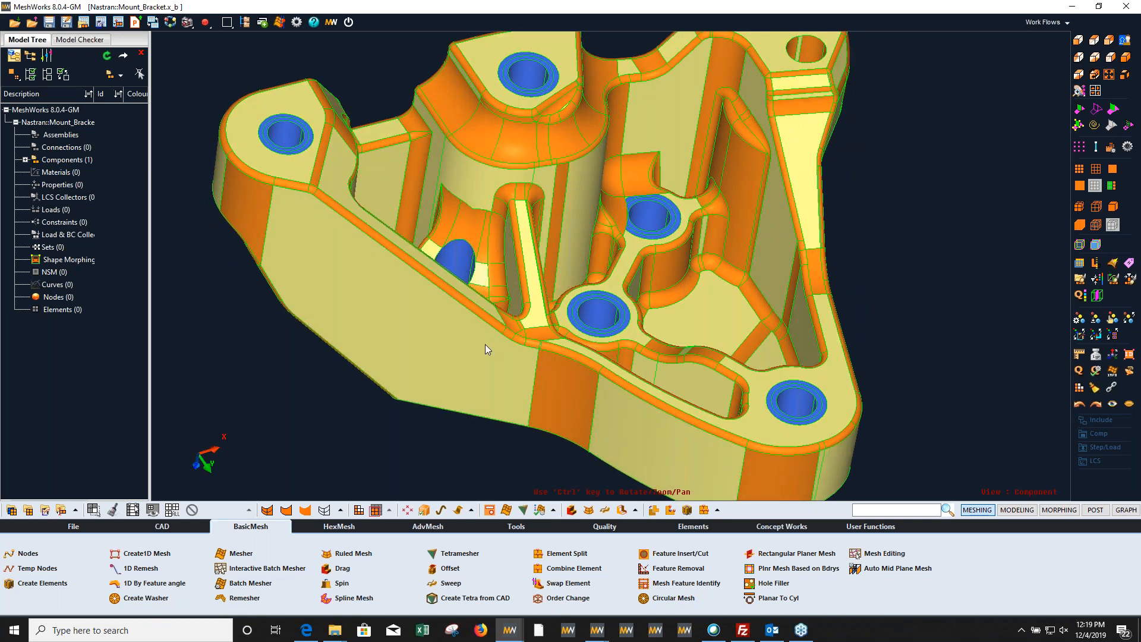
Step: Hide the CadComp-1 base component and the fillet component to isolate the tubes and their washers
key(d)
click(461, 360)
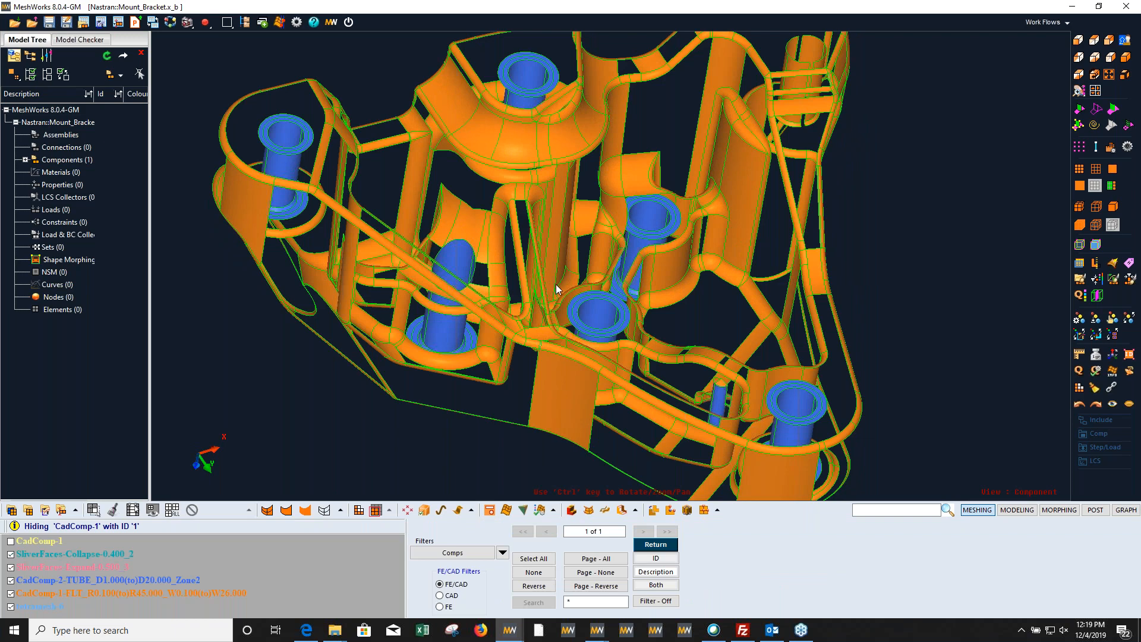
click(570, 360)
ctrl+drag(561, 326, 561, 374)
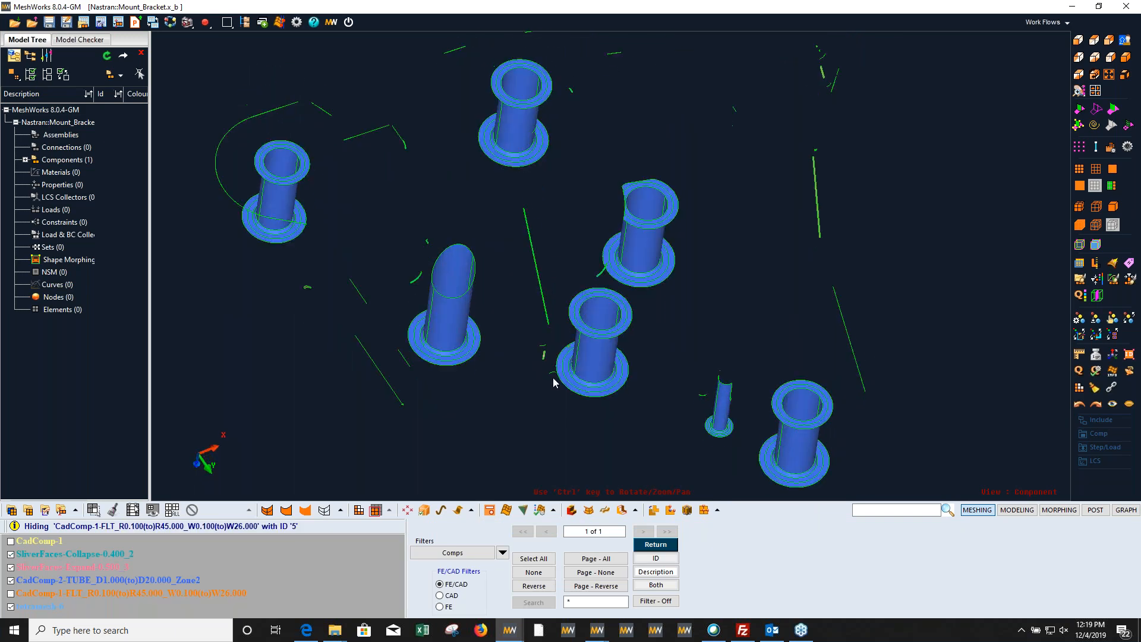
Step: Show the hidden fillet component and the CadComp-1 base component again
right_click(561, 373)
ctrl+drag(618, 260, 553, 294)
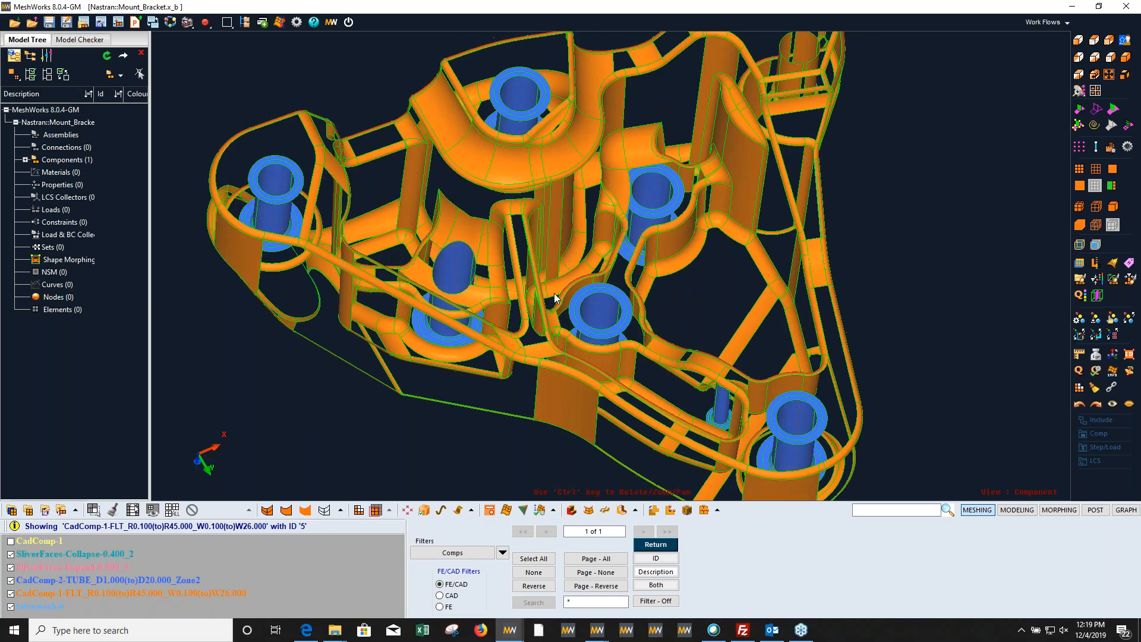
right_click(553, 294)
ctrl+drag(547, 229, 602, 307)
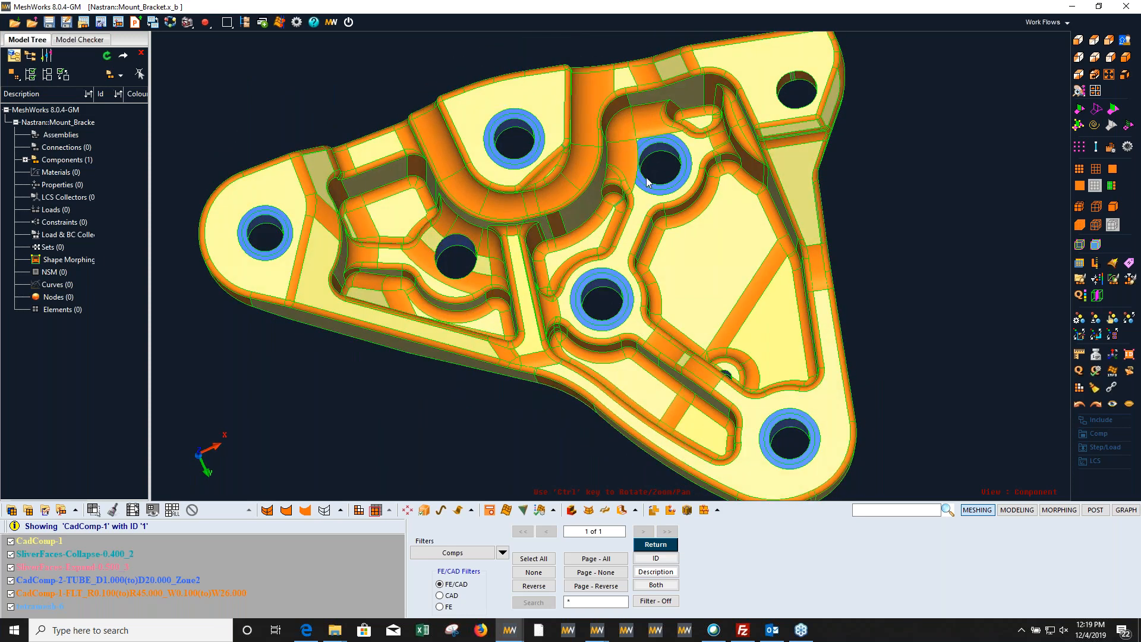
Step: Examine the thin sliver face along the edge of the bracket's central rib up close
ctrl+middle_drag(576, 339, 550, 316)
mouse_move(550, 316)
ctrl+mouse_down()
mouse_move(608, 214)
mouse_move(552, 309)
ctrl+mouse_up()
ctrl+right_drag(552, 309, 546, 251)
ctrl+drag(545, 251, 509, 299)
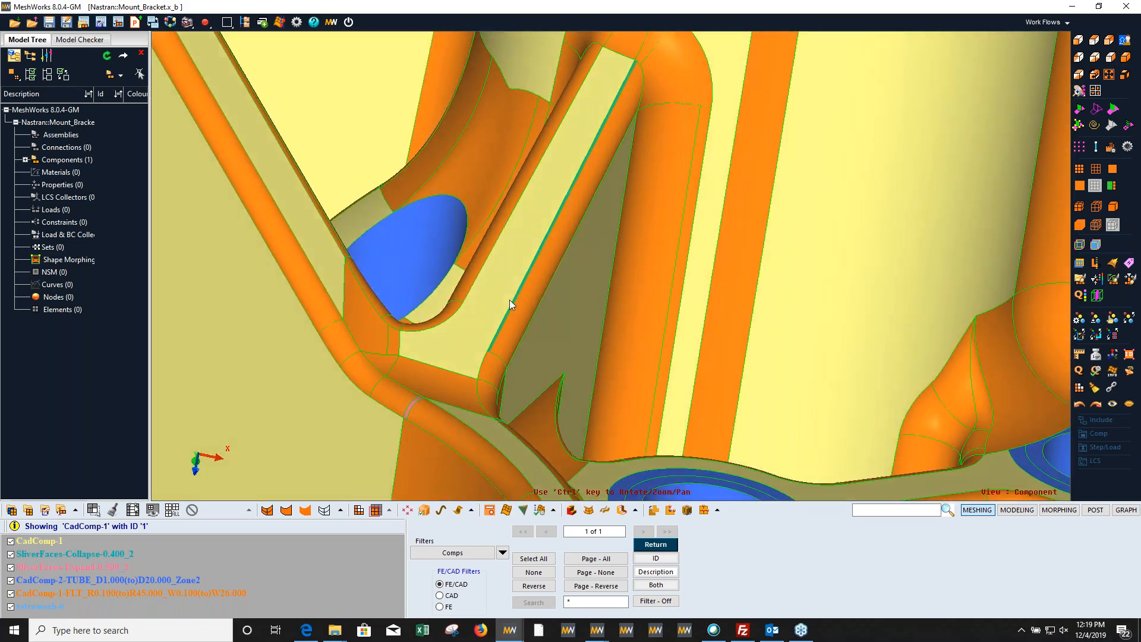
Step: Display the shell mesh over the central rib's sliver face and toggle the geometry display to compare mesh and CAD surfaces
ctrl+right_drag(508, 300, 597, 322)
ctrl+drag(597, 322, 562, 319)
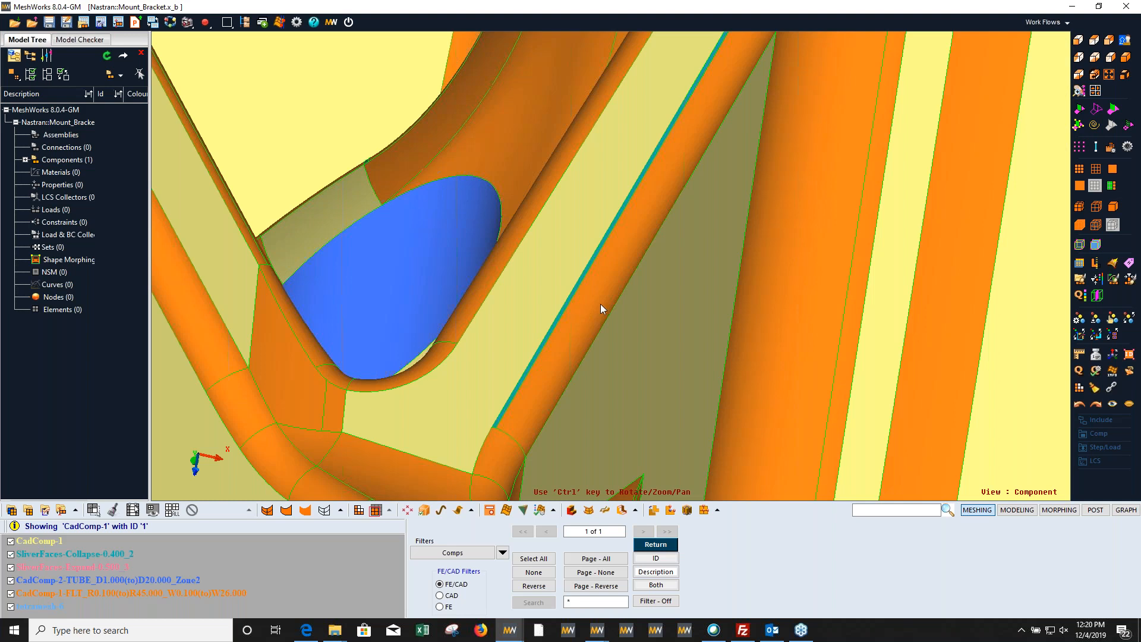
ctrl+drag(629, 391, 643, 321)
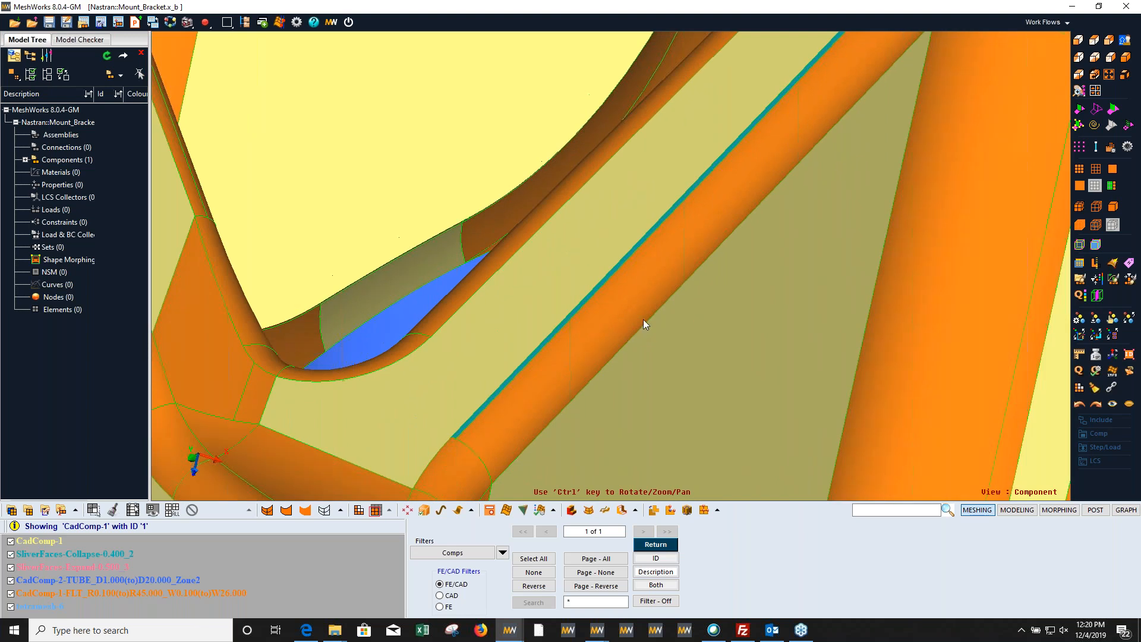
click(1083, 170)
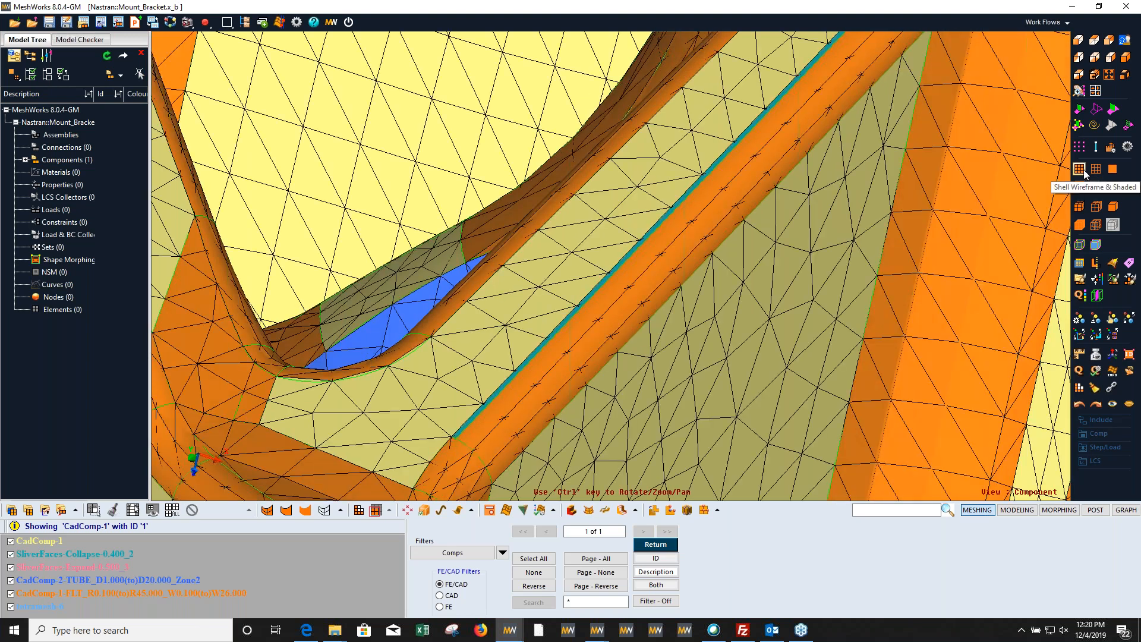
click(1096, 111)
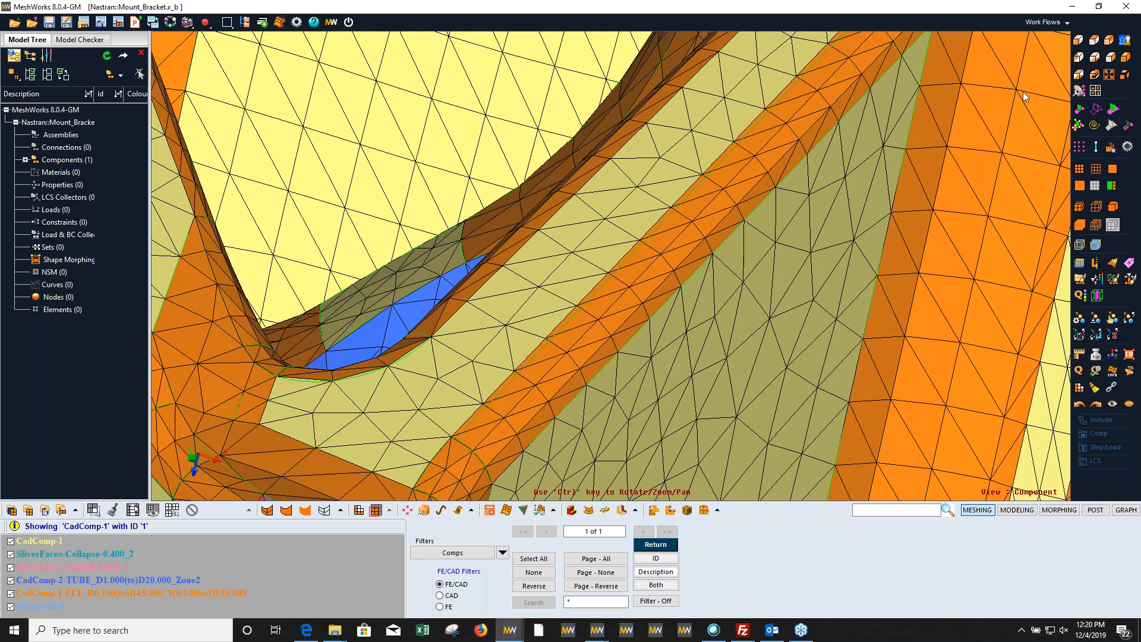
click(1095, 110)
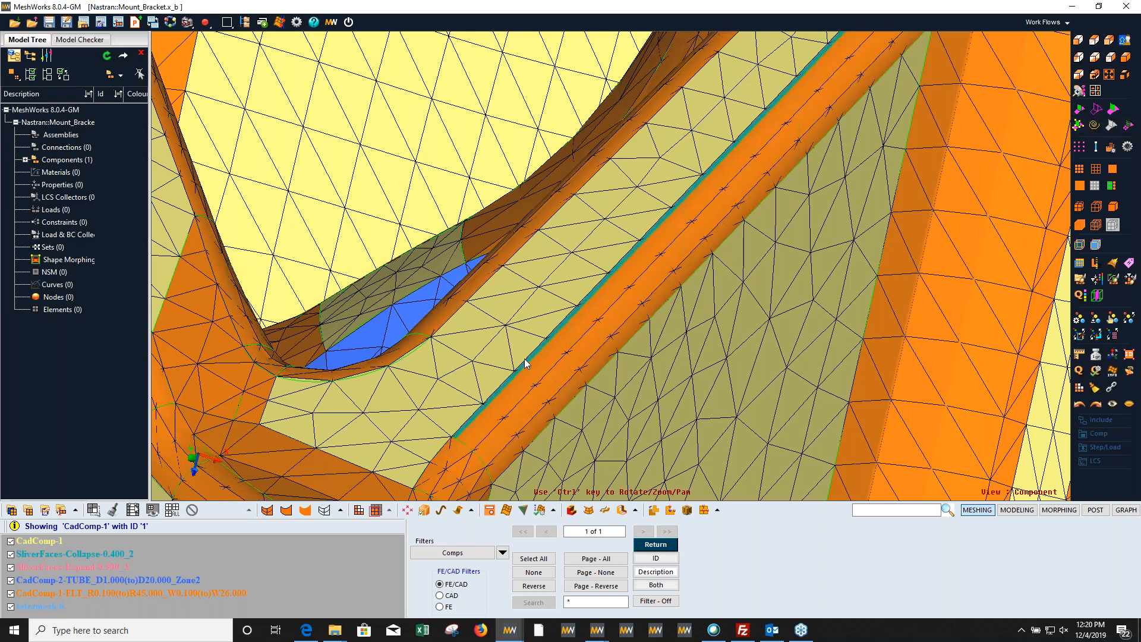
click(1096, 111)
Step: Examine the mesh flow along the ribs, fillets and tube washers around the bracket
ctrl+middle_drag(664, 319, 593, 368)
ctrl+right_drag(593, 368, 676, 244)
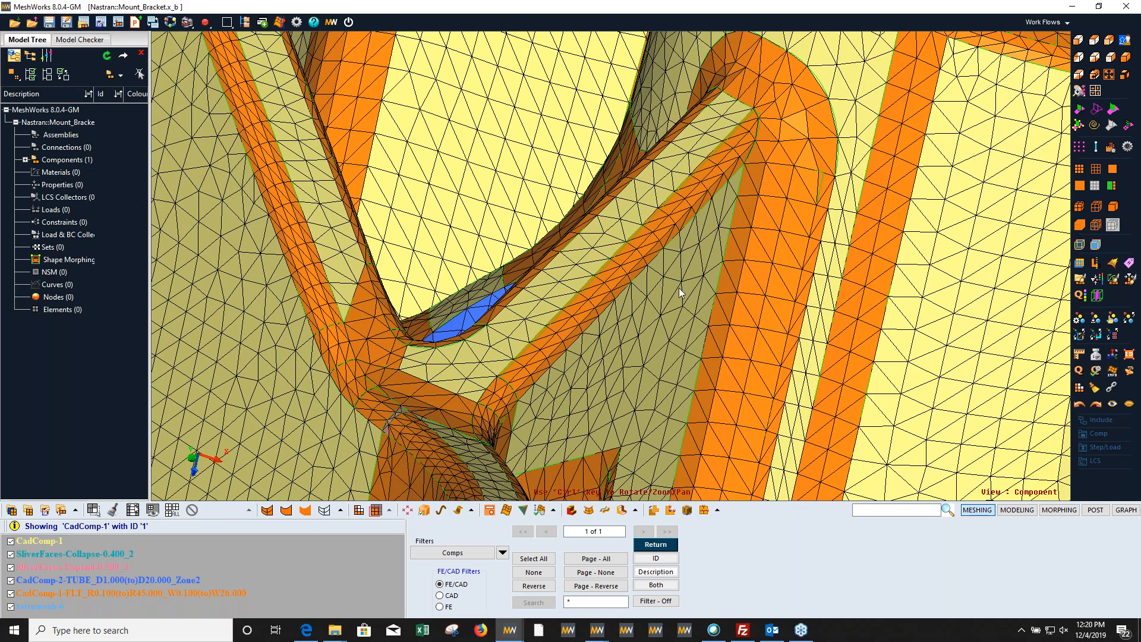
ctrl+drag(681, 372, 620, 372)
ctrl+right_drag(620, 372, 425, 308)
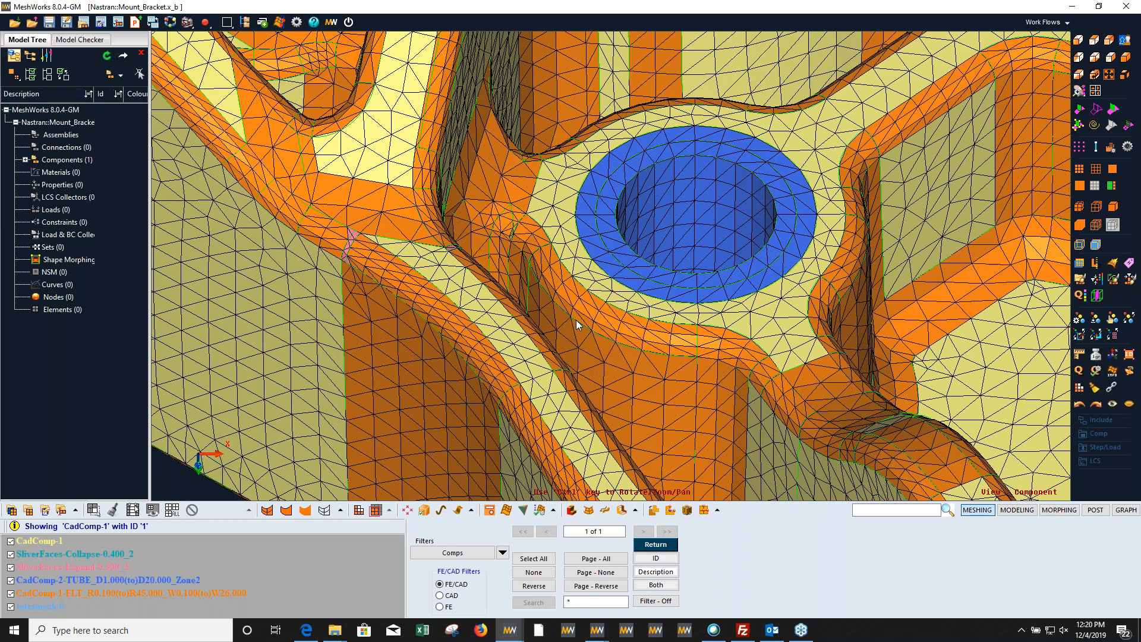
ctrl+right_drag(630, 385, 587, 267)
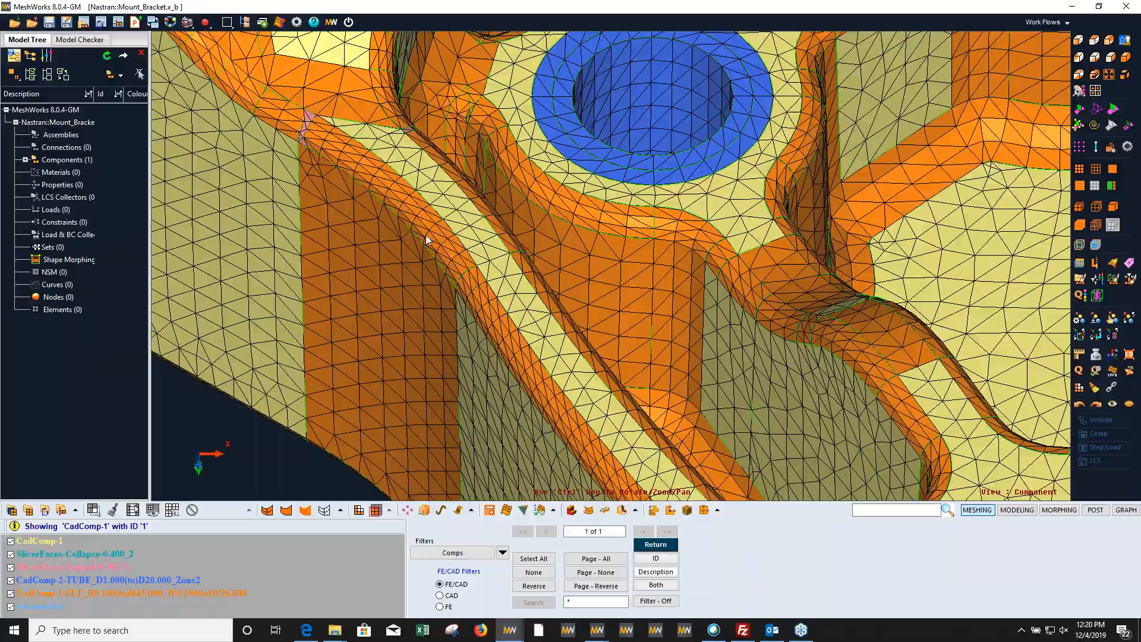
ctrl+scroll(542, 294, down, 3)
ctrl+drag(599, 265, 444, 384)
ctrl+scroll(565, 245, down, 5)
ctrl+scroll(444, 383, up, 3)
ctrl+middle_drag(444, 383, 407, 294)
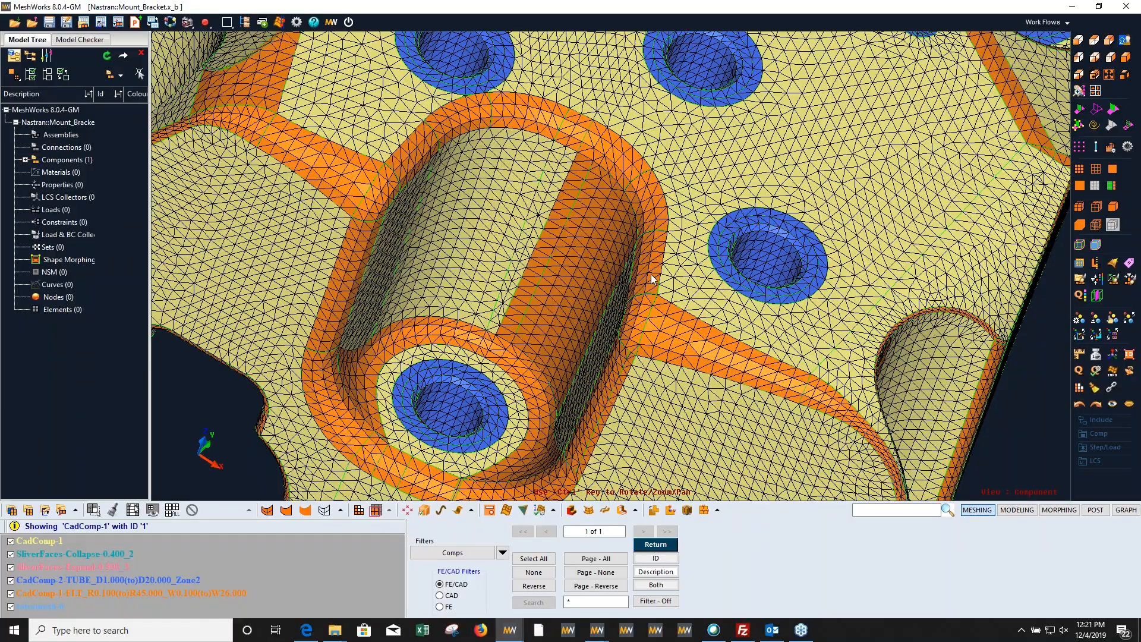
Step: Compare the mesh with the CAD surfaces on the fillet around the bolt-hole tube at the pocket's lower end
ctrl+drag(548, 397, 569, 301)
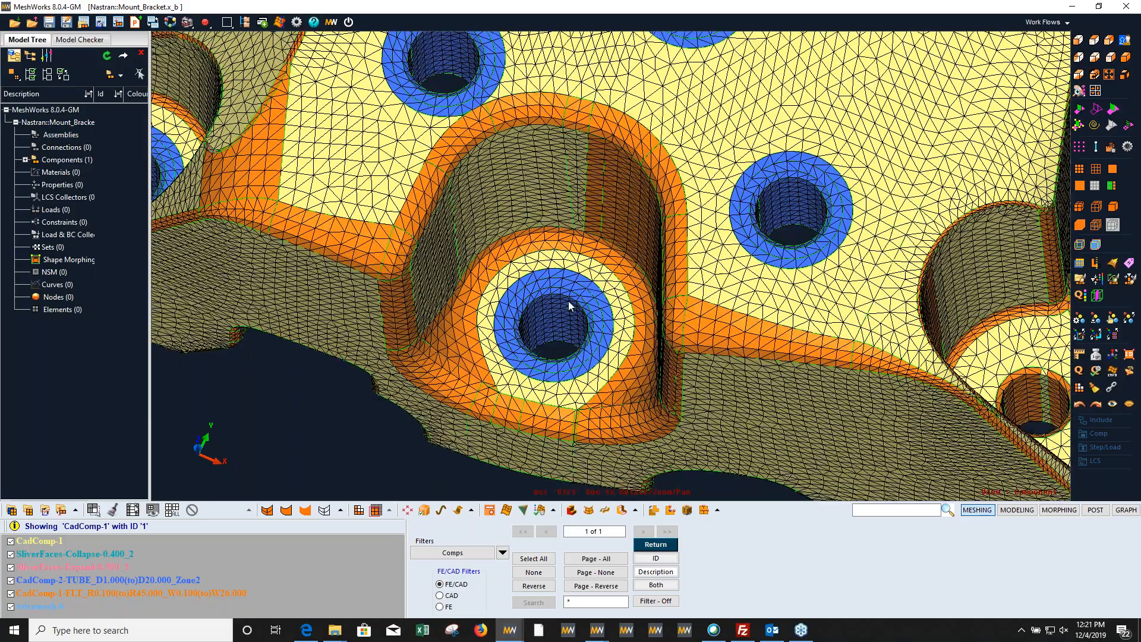
scroll(568, 306, up, 5)
ctrl+drag(515, 328, 407, 236)
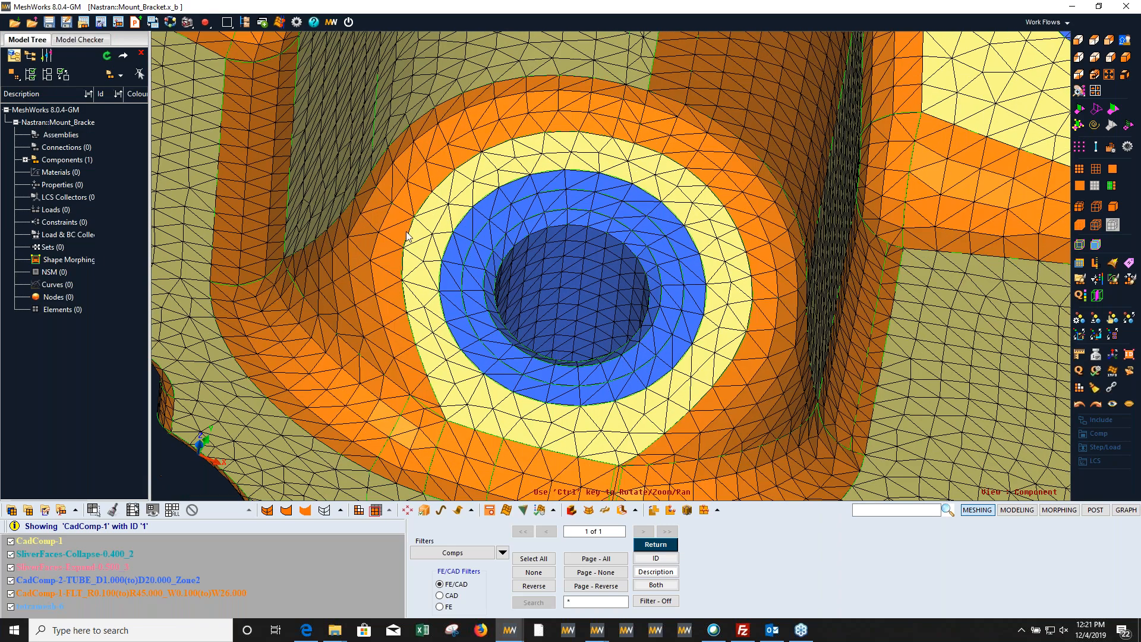
scroll(408, 237, down, 5)
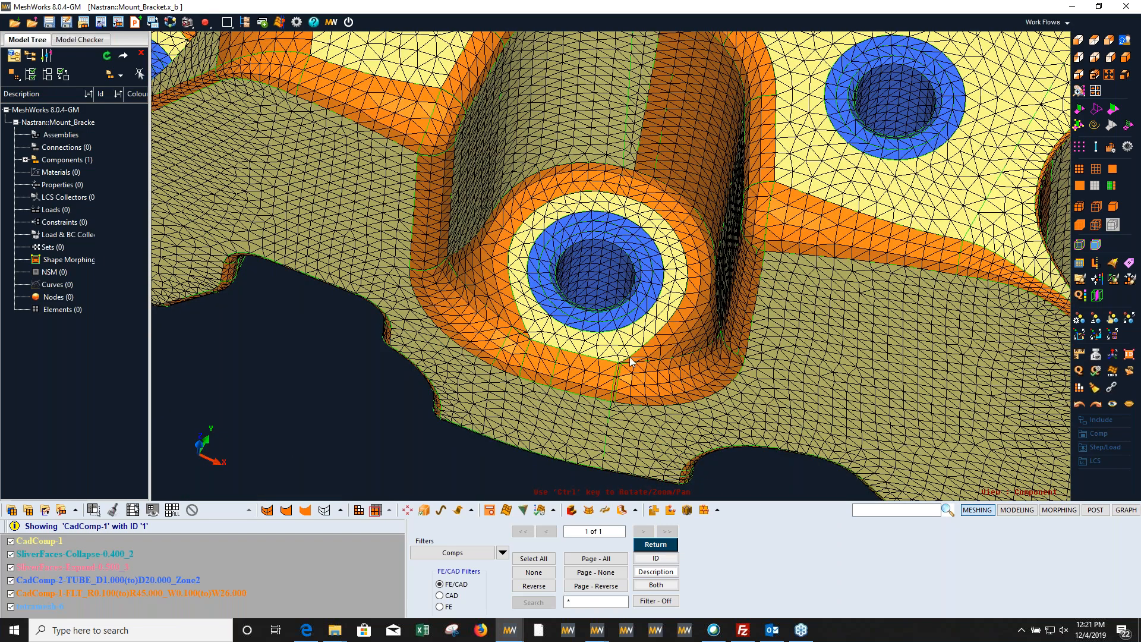
scroll(618, 379, up, 5)
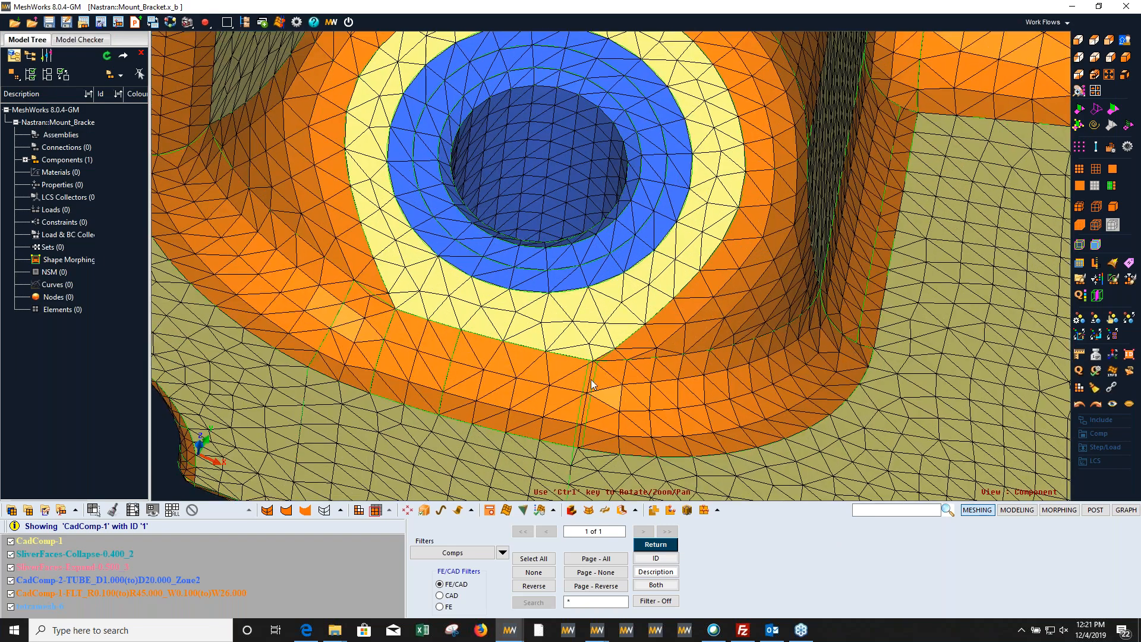
click(1079, 111)
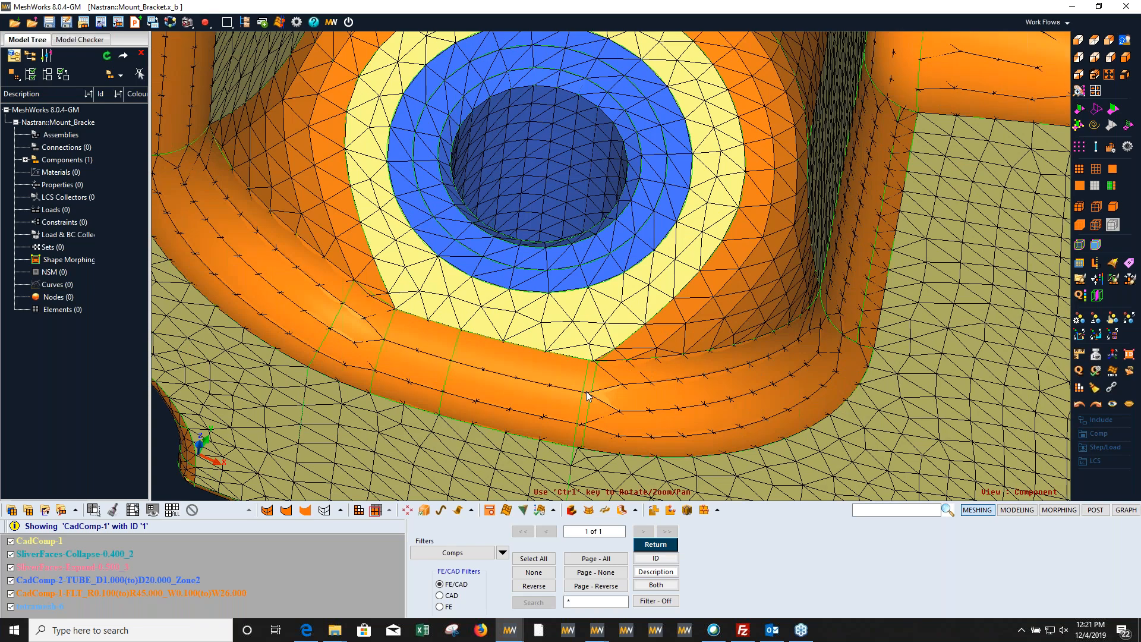
click(1096, 110)
Step: Inspect the mesh on the whole bracket and on the outer wall below the pocket
scroll(662, 292, down, 2)
scroll(663, 293, down, 4)
scroll(658, 327, up, 2)
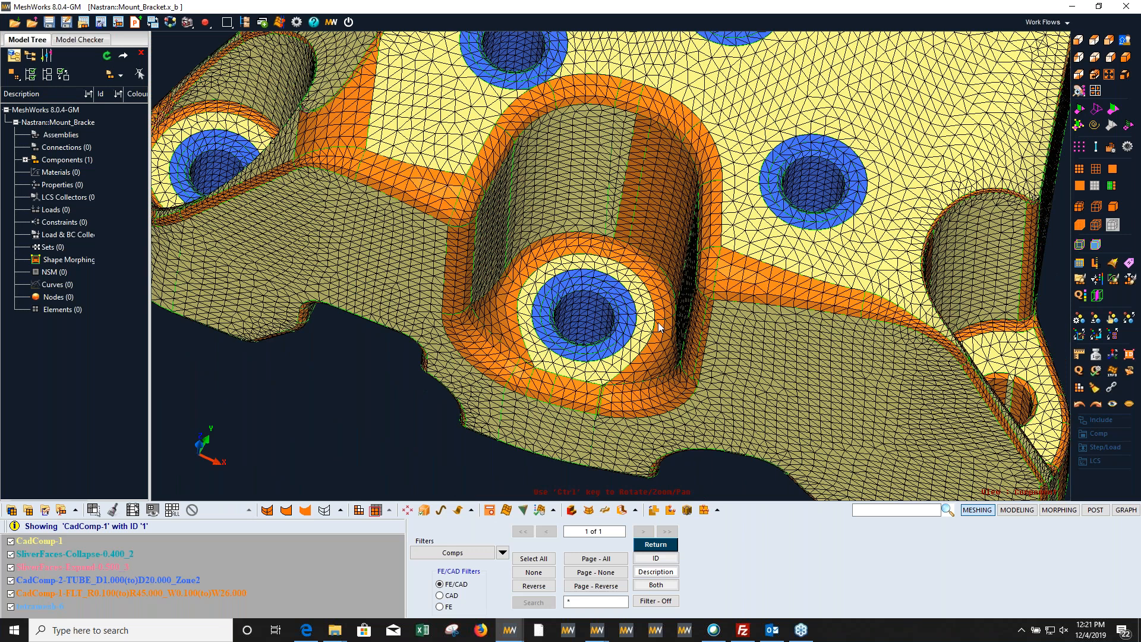
scroll(615, 266, down, 3)
ctrl+drag(615, 266, 534, 319)
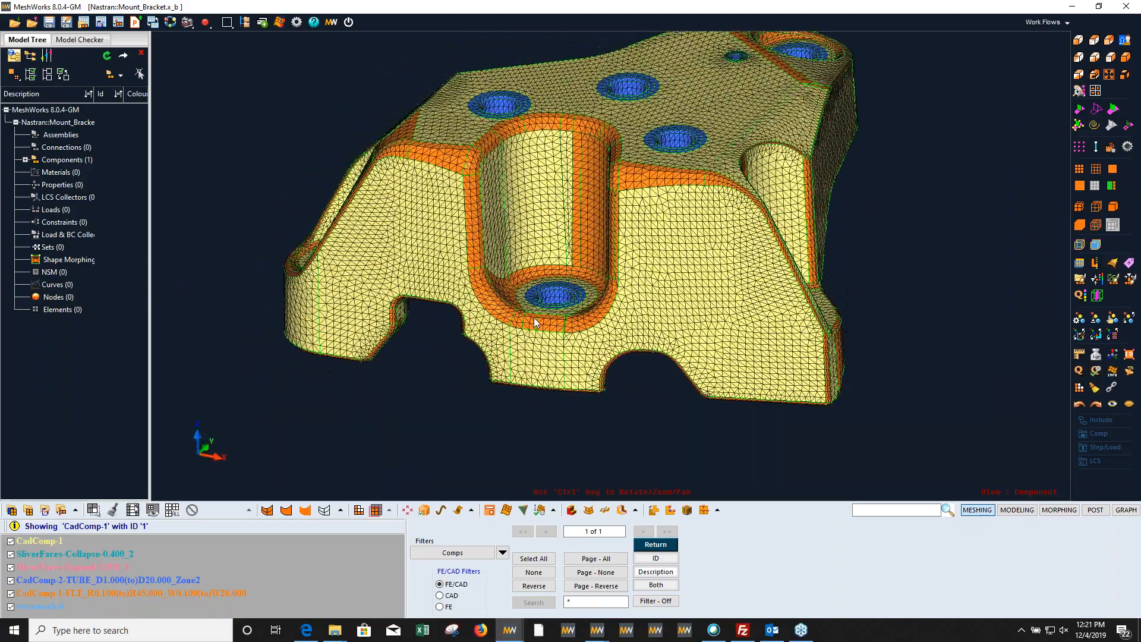
scroll(540, 320, up, 3)
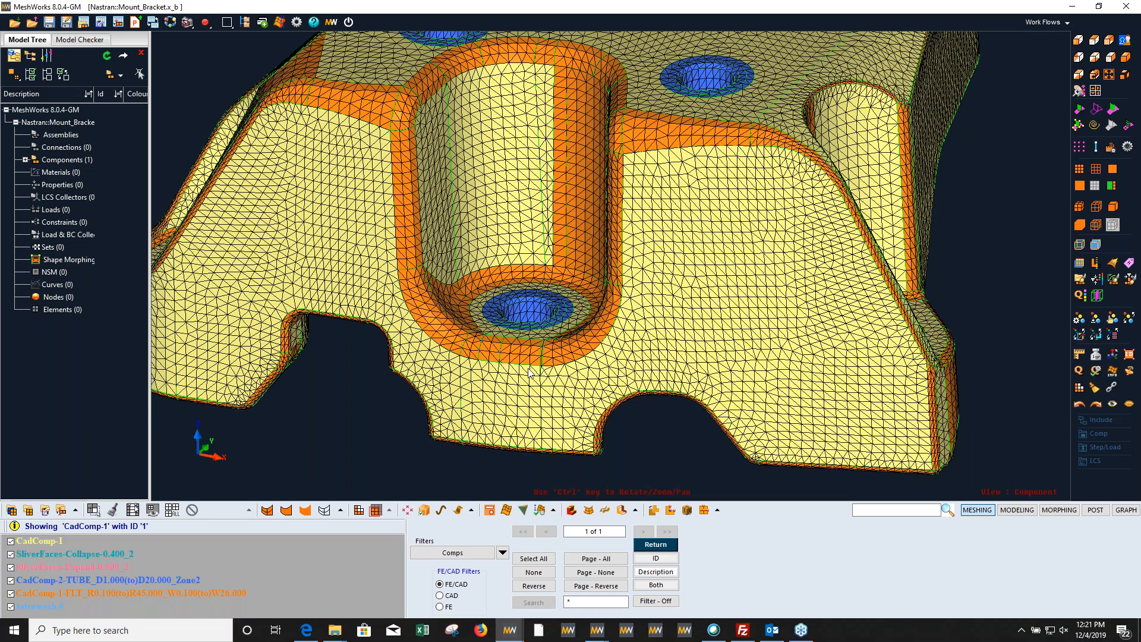
ctrl+drag(601, 299, 631, 412)
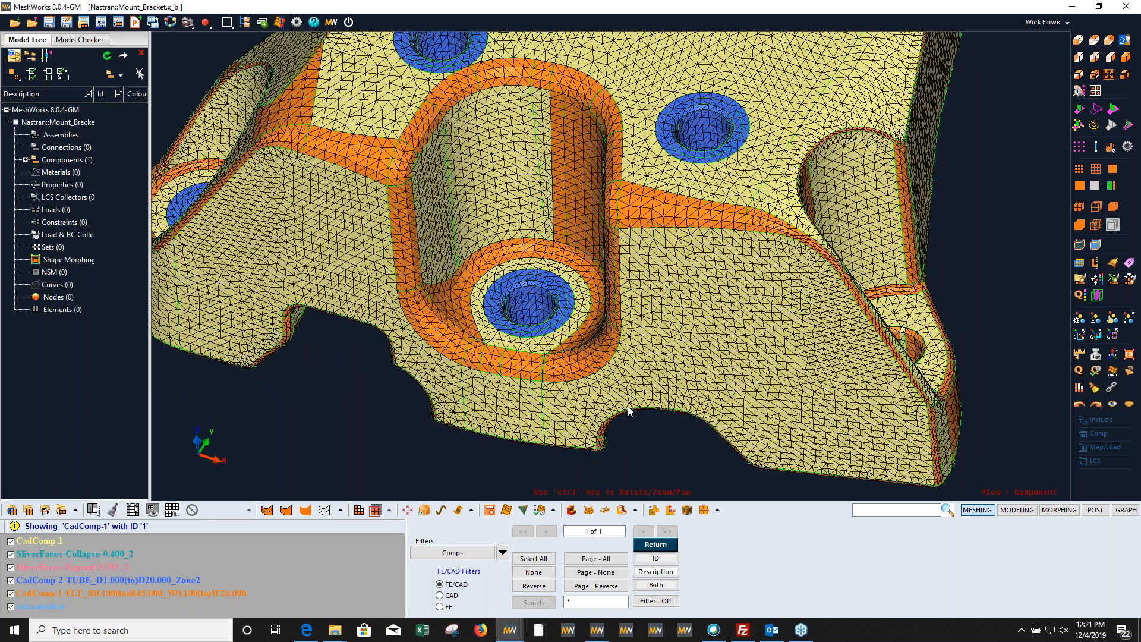
Step: Start Auto Parameterization Casting with Fillet Radius Change and select the fillet surfaces around the pocket's lower end
key(Escape)
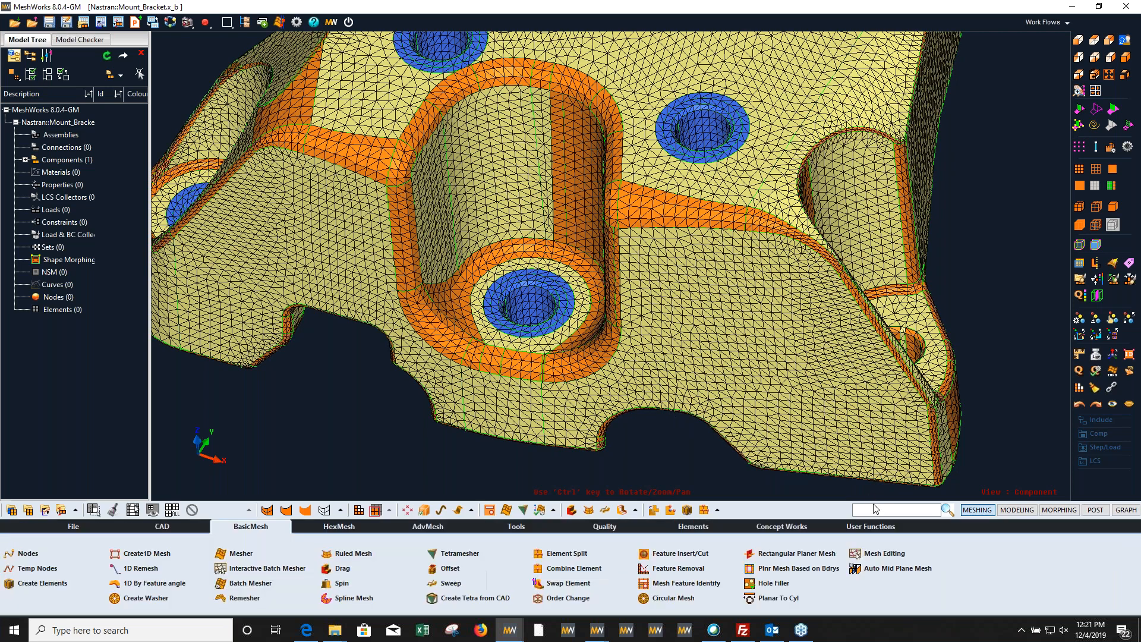
click(1058, 512)
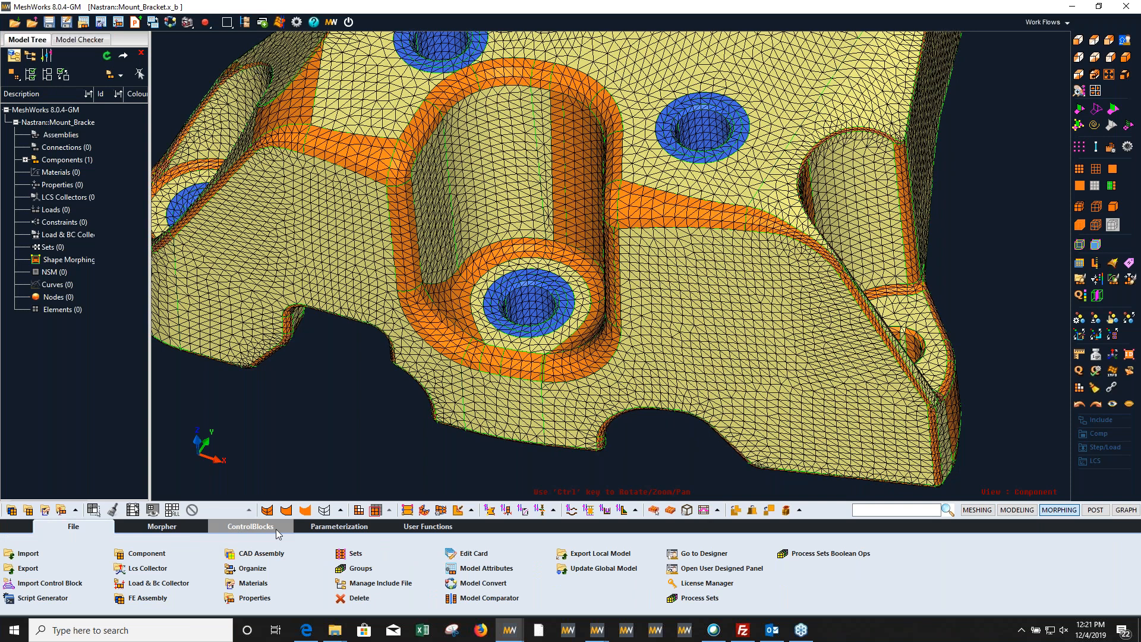
click(336, 527)
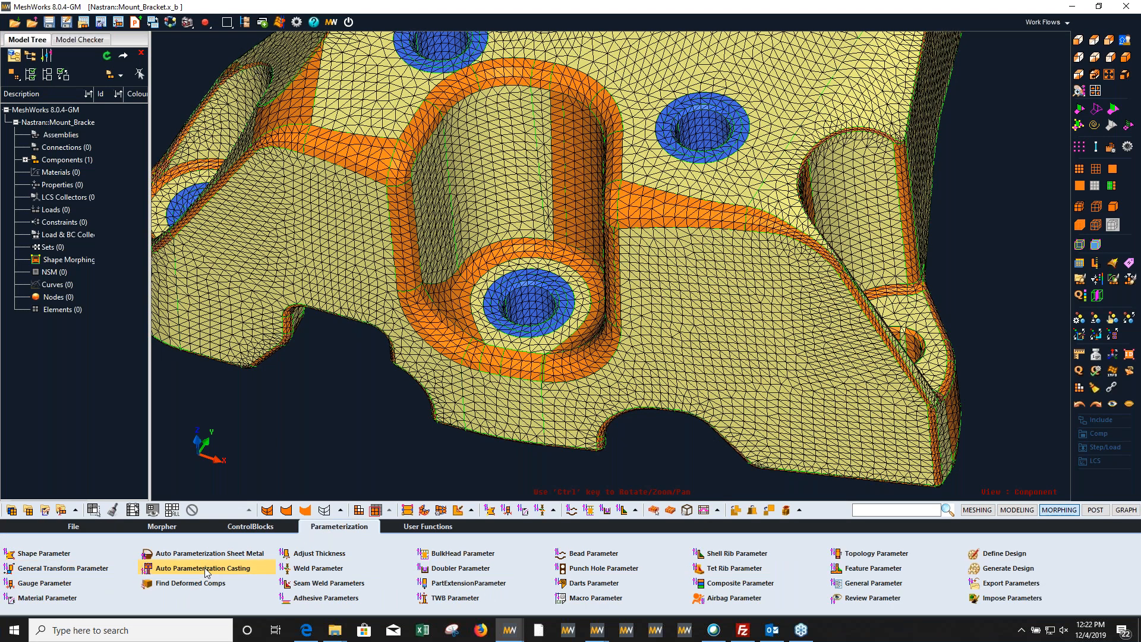
click(203, 568)
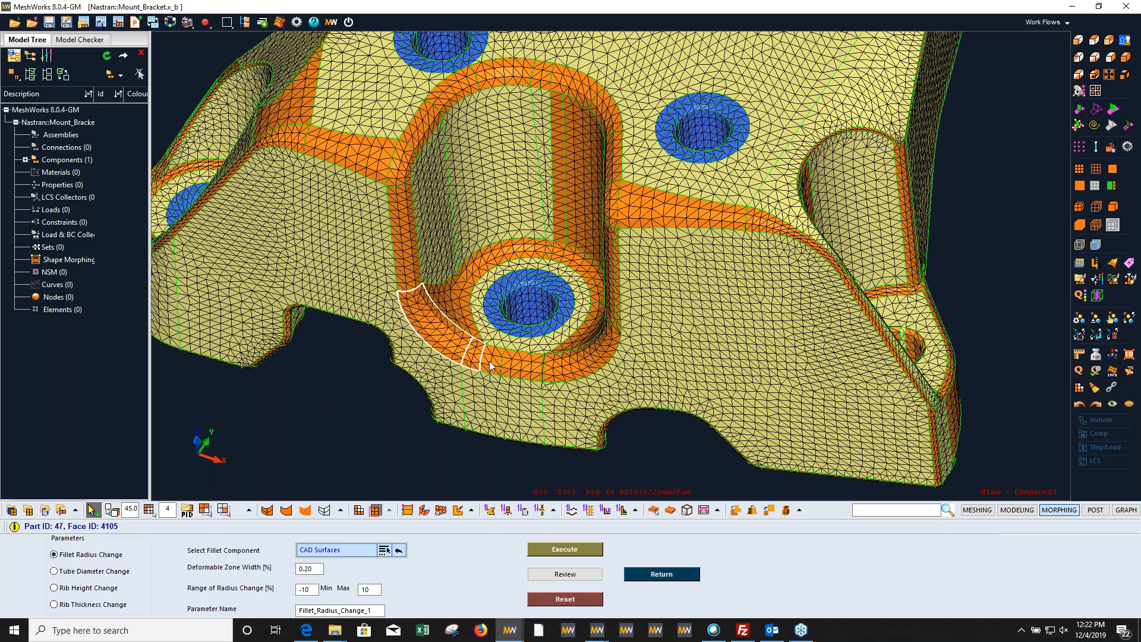
scroll(551, 380, up, 5)
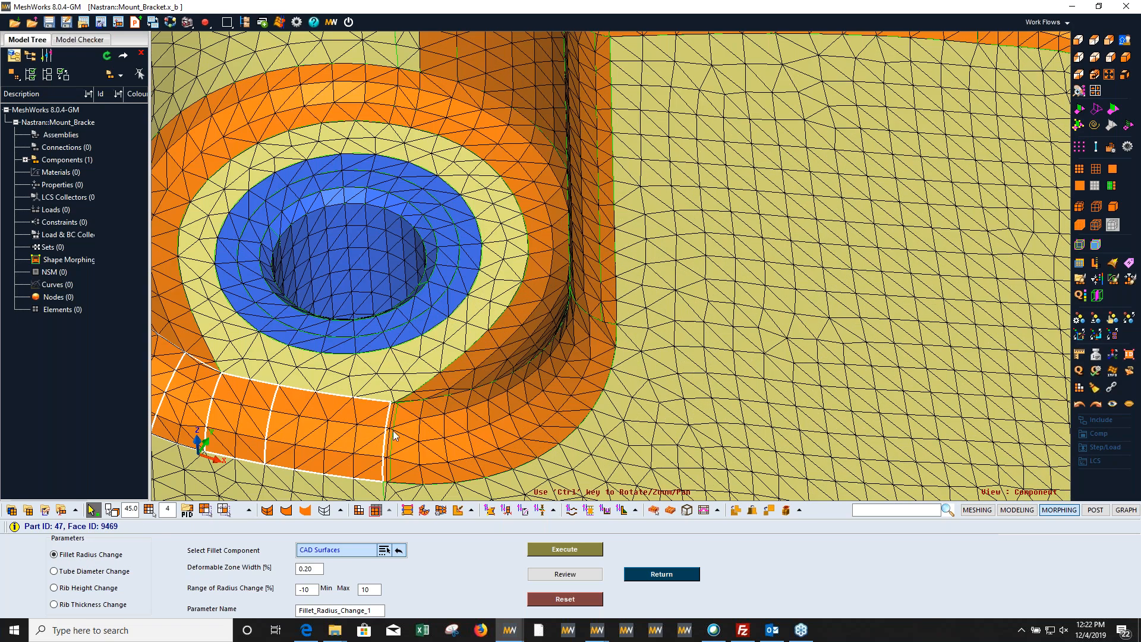
ctrl+right_drag(449, 437, 451, 400)
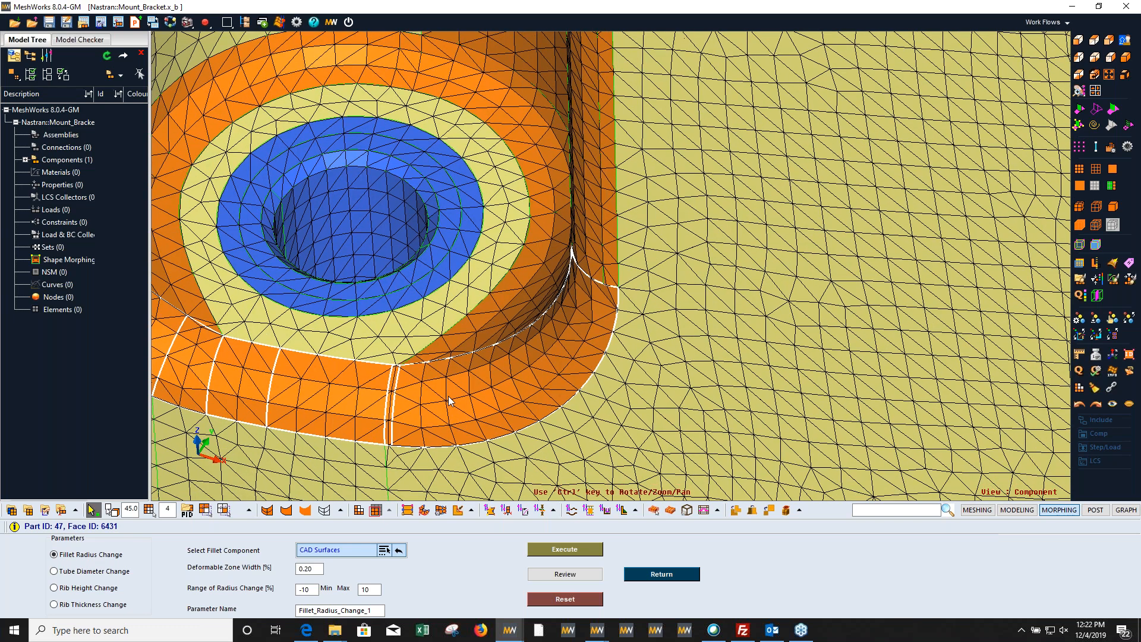
scroll(450, 400, down, 4)
ctrl+right_drag(433, 450, 472, 453)
Step: Set the range of radius change to -20 to 20 % and create the Fillet_Radius_Change_1 parameter
click(313, 590)
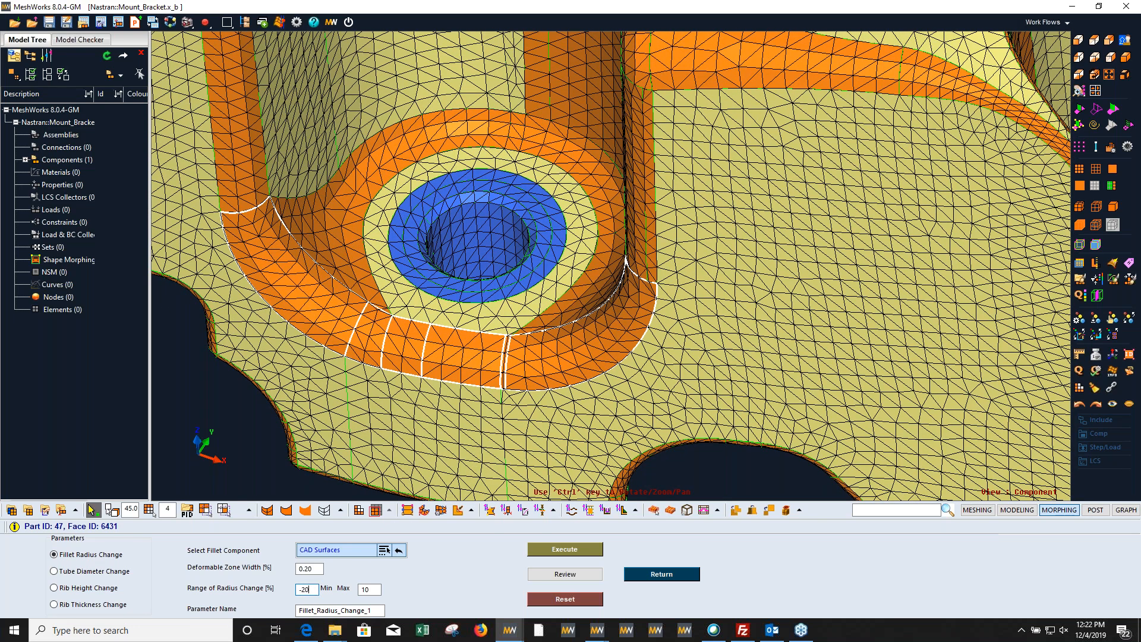
double_click(368, 588)
scroll(540, 397, up, 3)
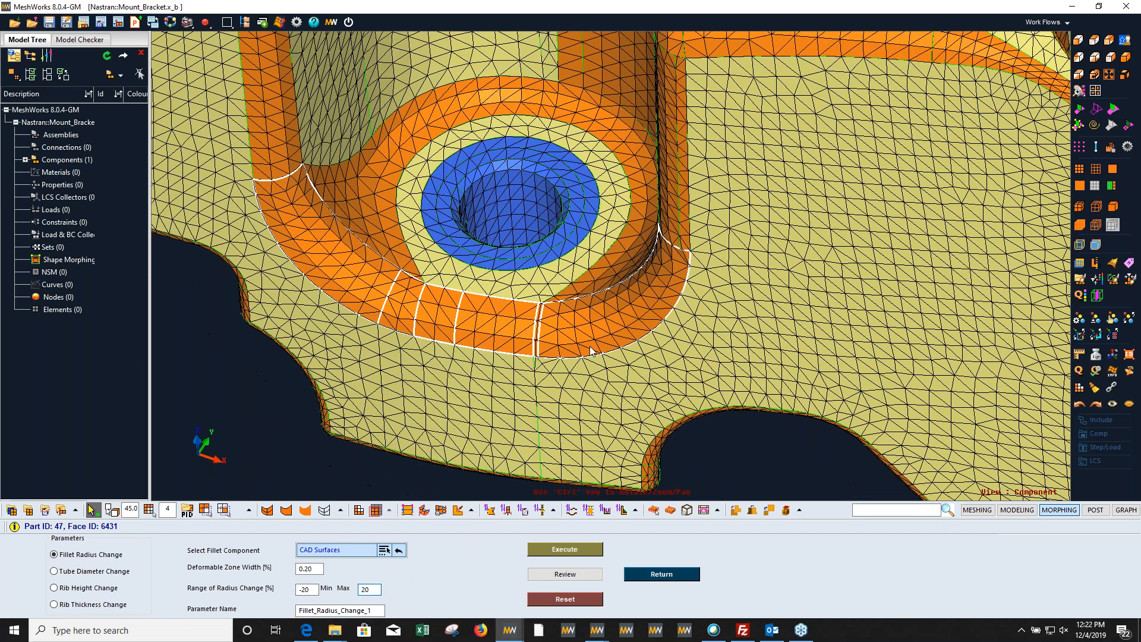
click(567, 549)
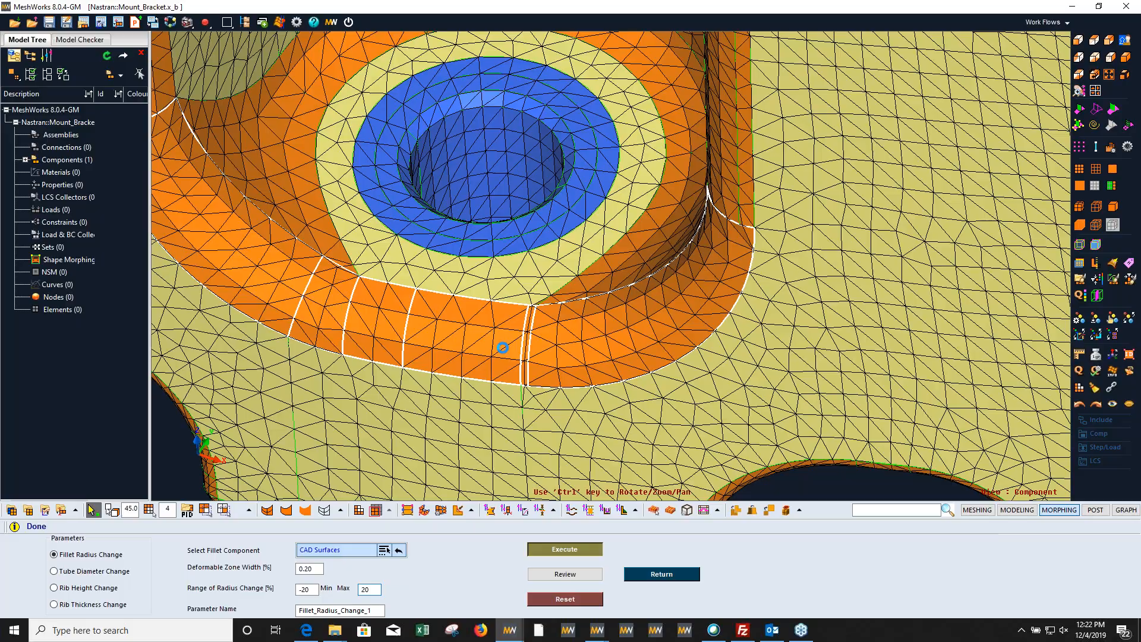
Step: Open the design parameter review and link the Fillet_Radius_Change_1 parameters
scroll(573, 380, down, 5)
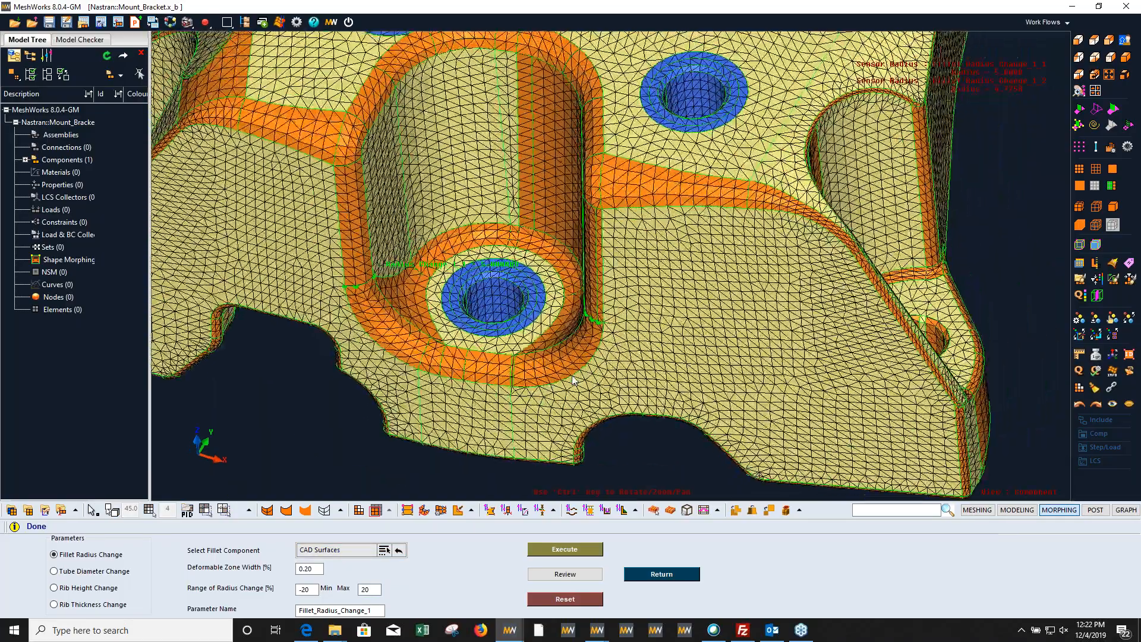
ctrl+drag(573, 380, 613, 358)
ctrl+drag(629, 413, 666, 383)
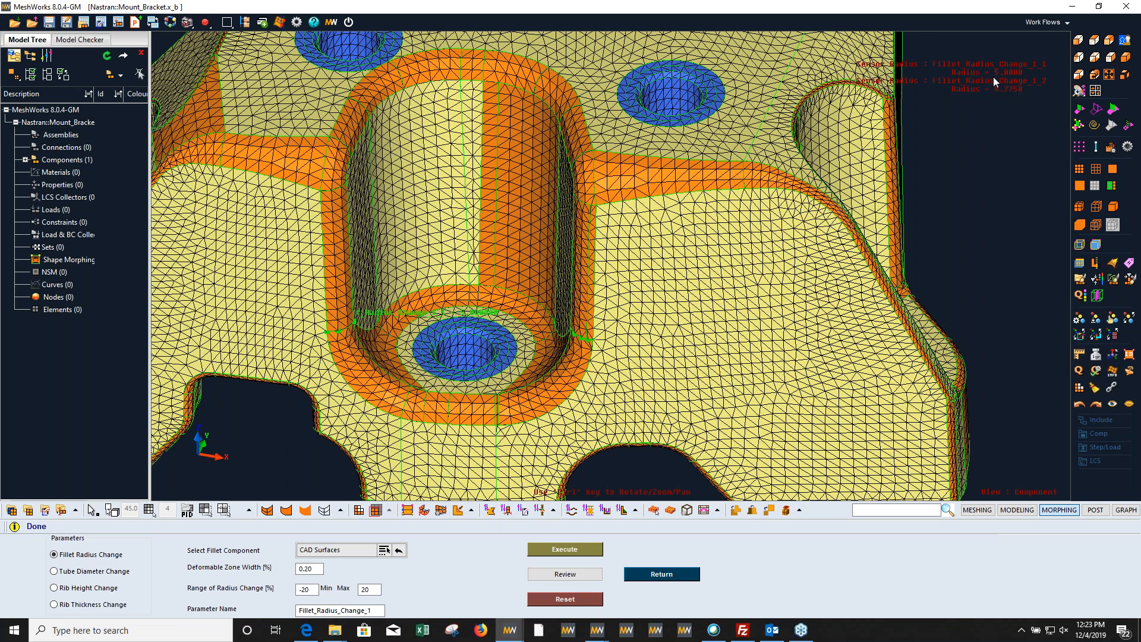
click(565, 574)
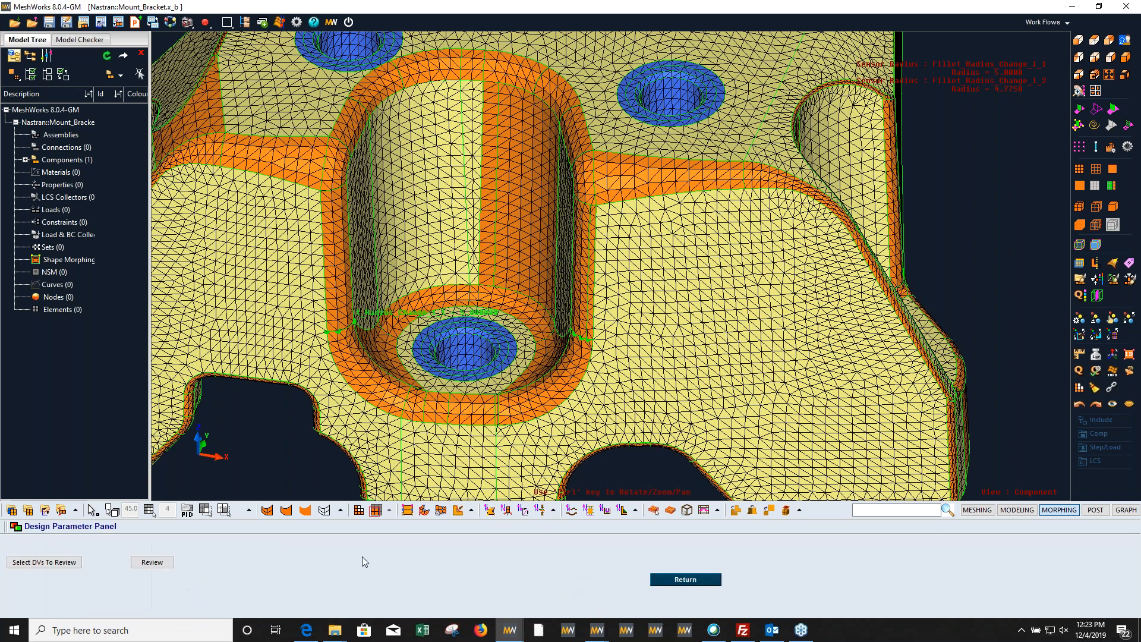
click(152, 562)
click(100, 559)
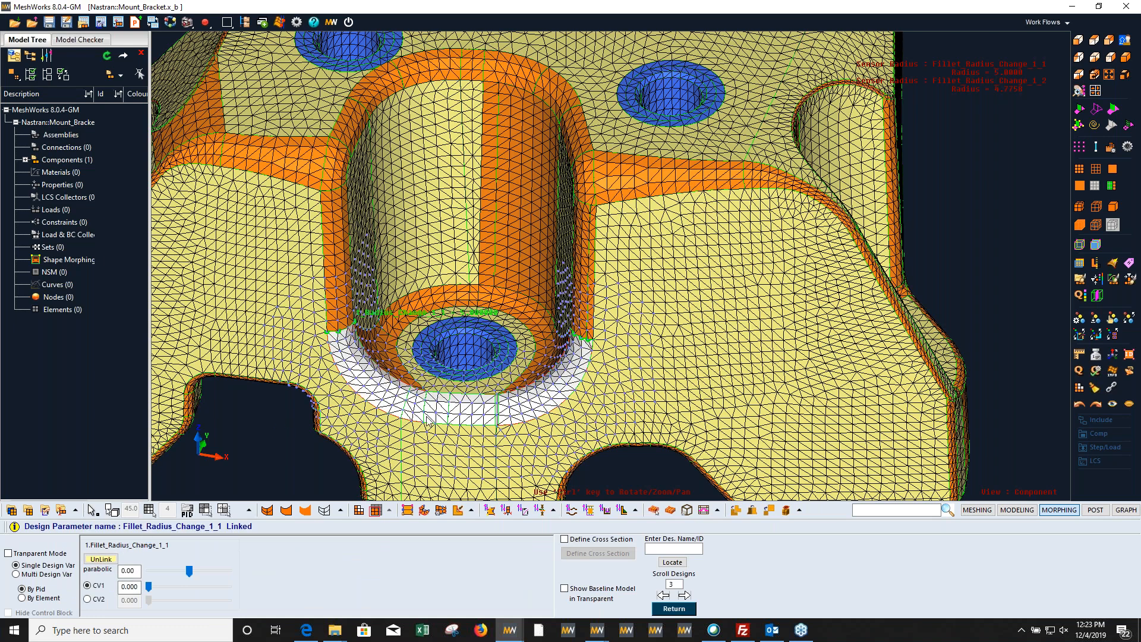
Step: Morph the pocket's lower fillet by varying its linked radius parameter to about -14.88, 13.38 and -17.00
ctrl+drag(438, 416, 1002, 148)
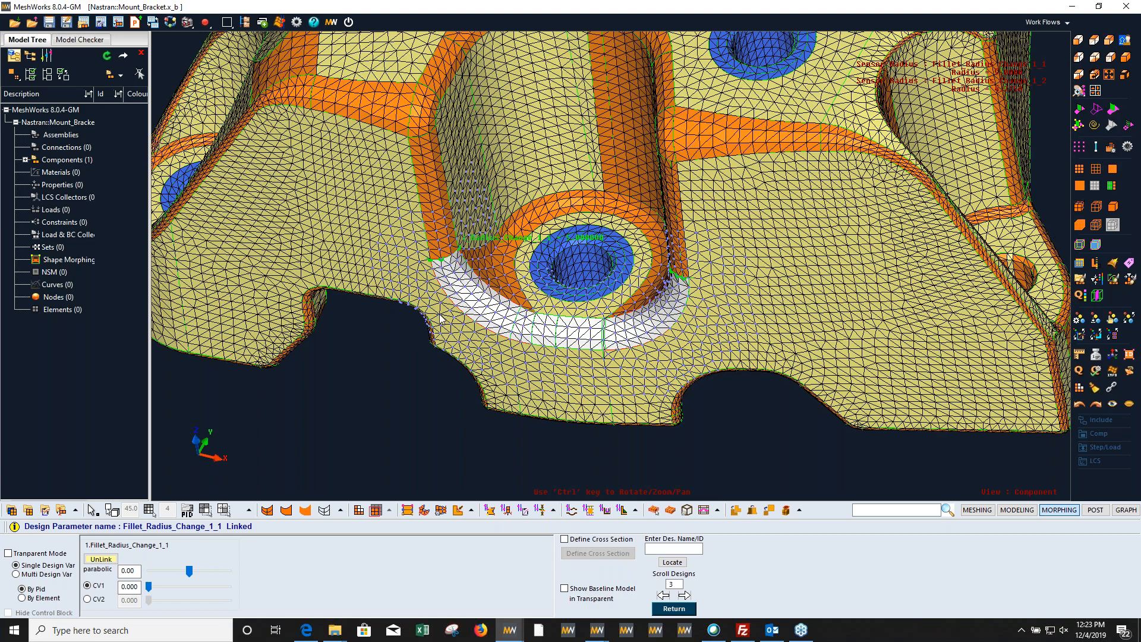
scroll(451, 319, up, 5)
ctrl+middle_drag(452, 319, 410, 275)
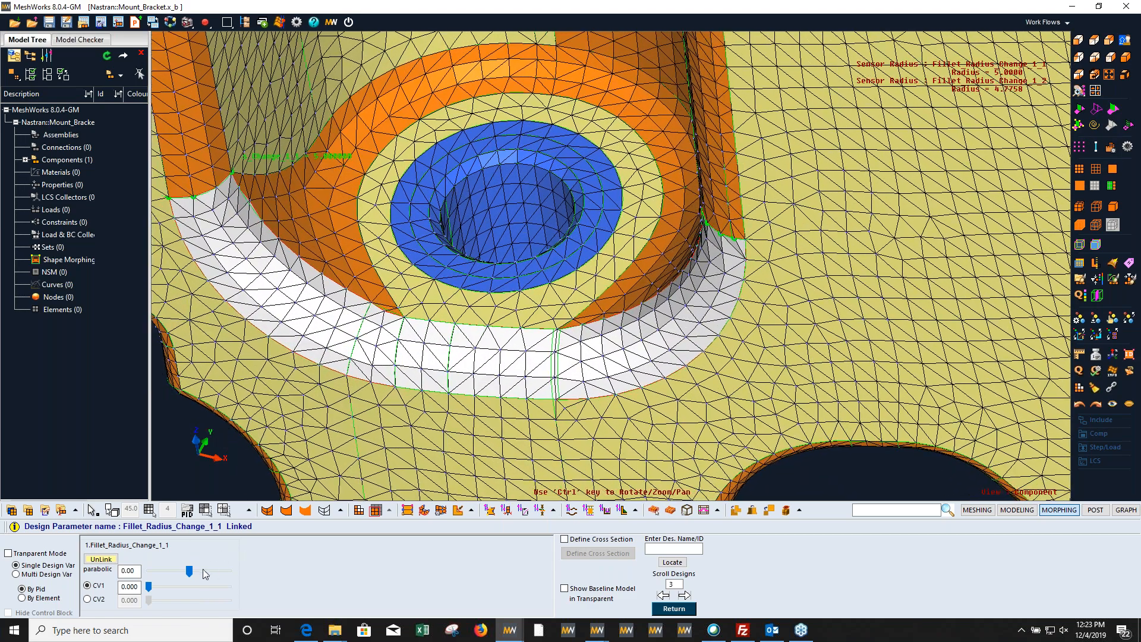
drag(190, 571, 159, 571)
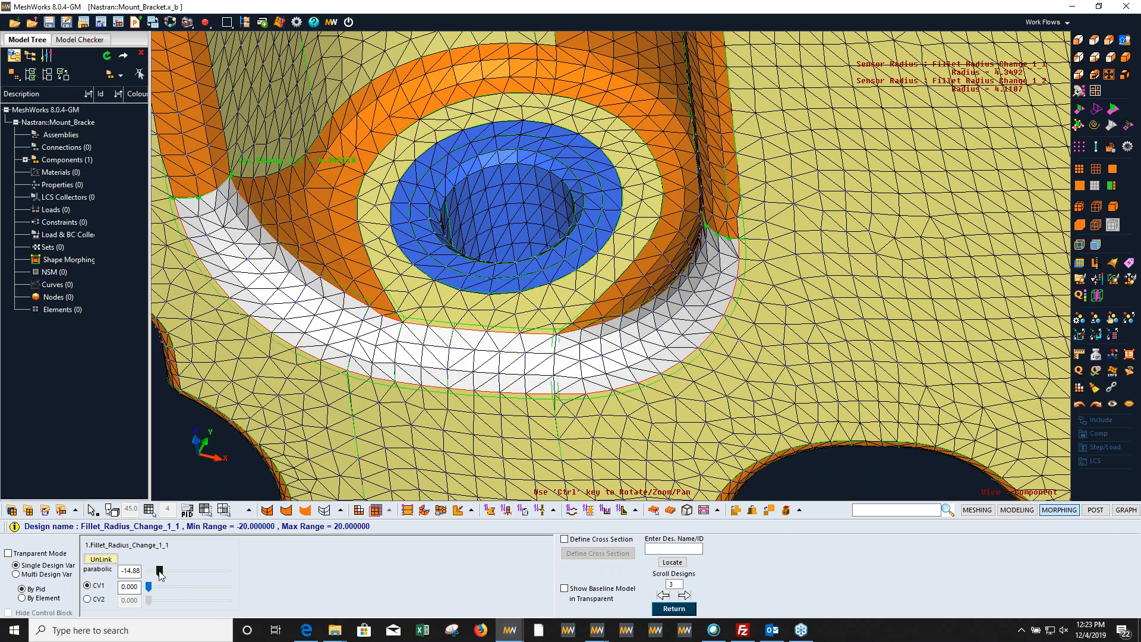
drag(173, 572, 215, 573)
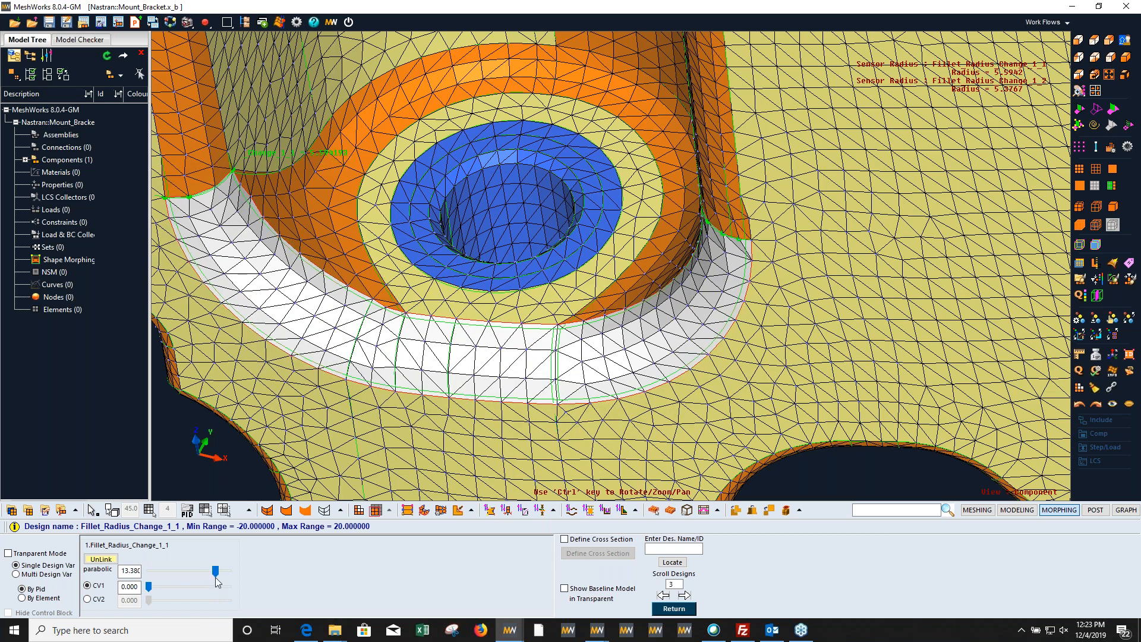
drag(215, 574, 156, 569)
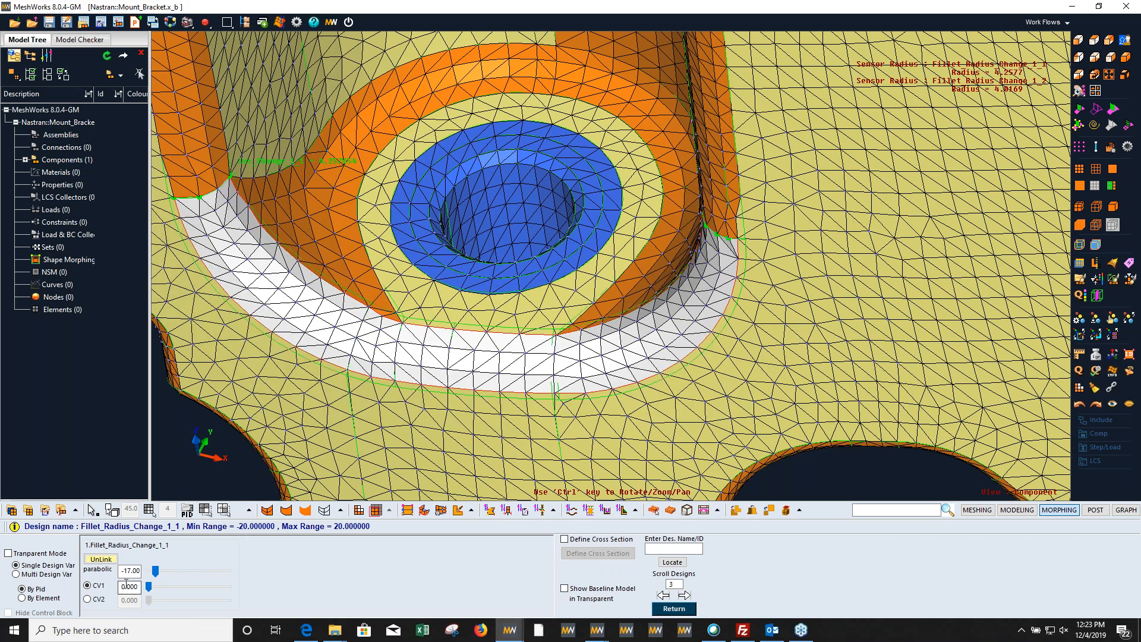
Step: Morph the pocket's lower fillet to a parameter value of about 11.87 and close the design parameter review
drag(157, 568, 212, 569)
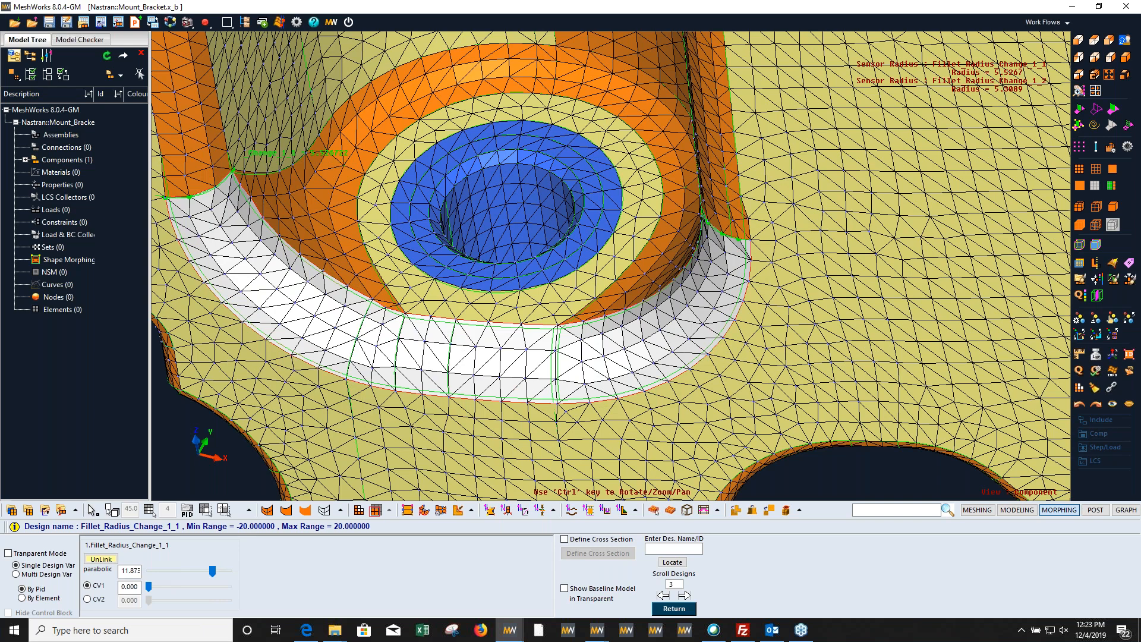
ctrl+middle_drag(482, 255, 482, 314)
ctrl+right_drag(482, 314, 458, 329)
key(Escape)
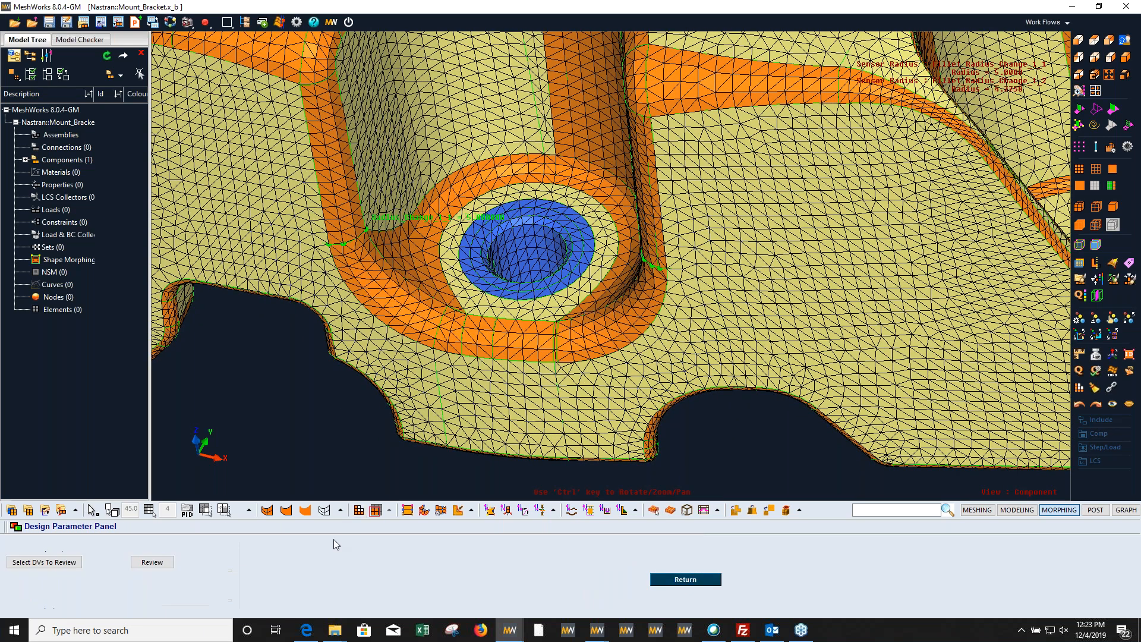
key(Escape)
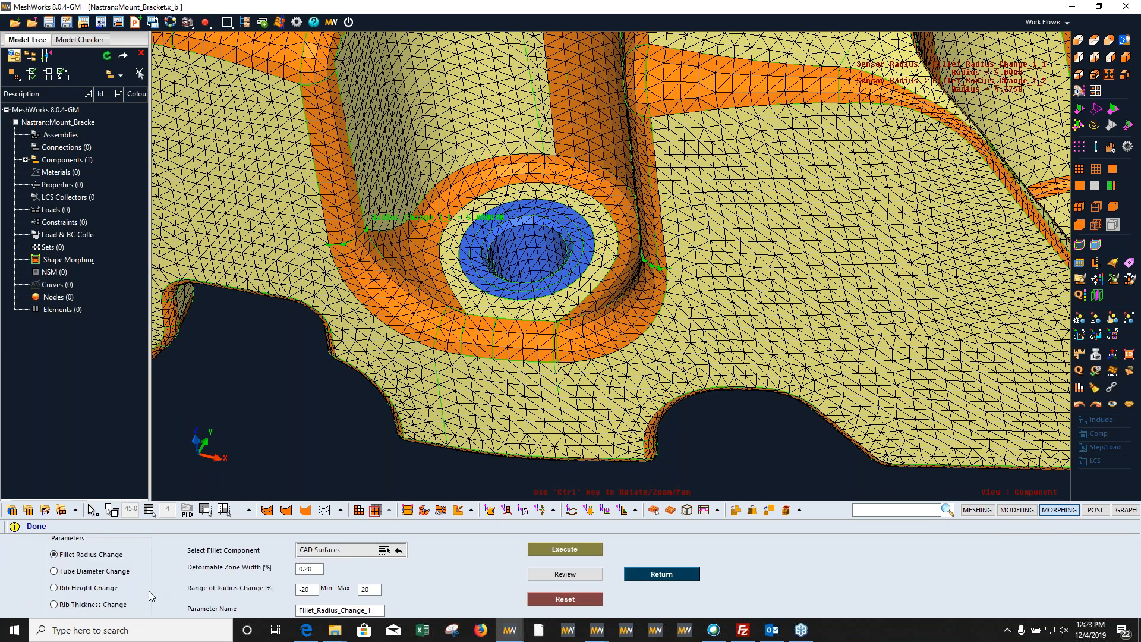
Step: Switch the parameterization to Rib Height Change and set its range to -2 to 2
click(90, 589)
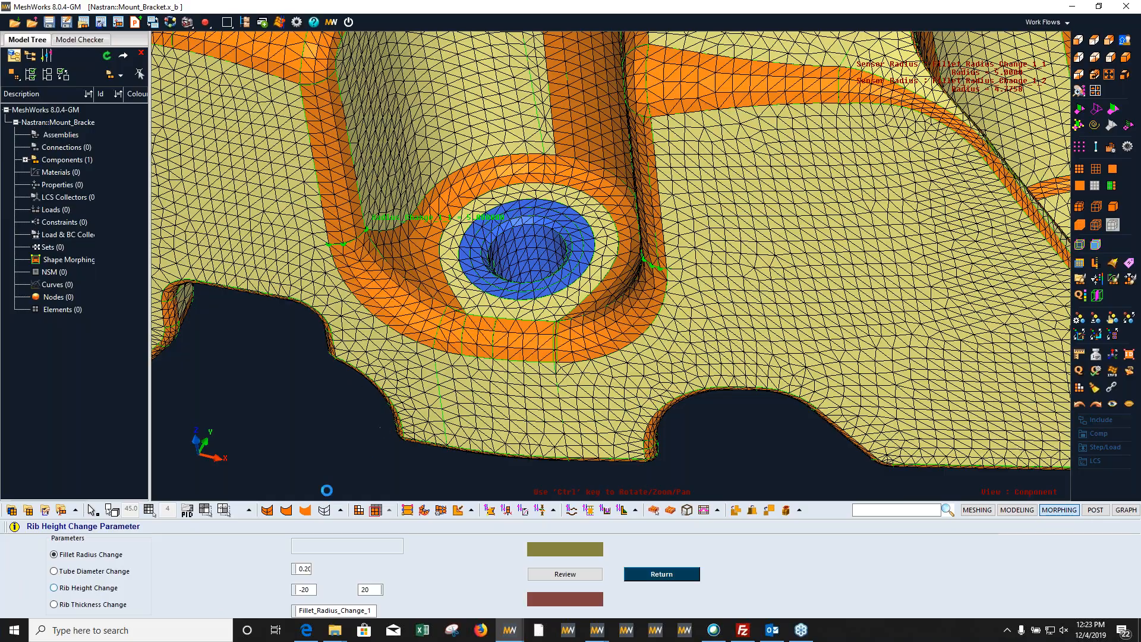
ctrl+drag(419, 338, 452, 262)
ctrl+middle_drag(452, 262, 476, 309)
ctrl+drag(475, 309, 618, 238)
ctrl+middle_drag(618, 238, 505, 237)
ctrl+right_drag(505, 238, 588, 386)
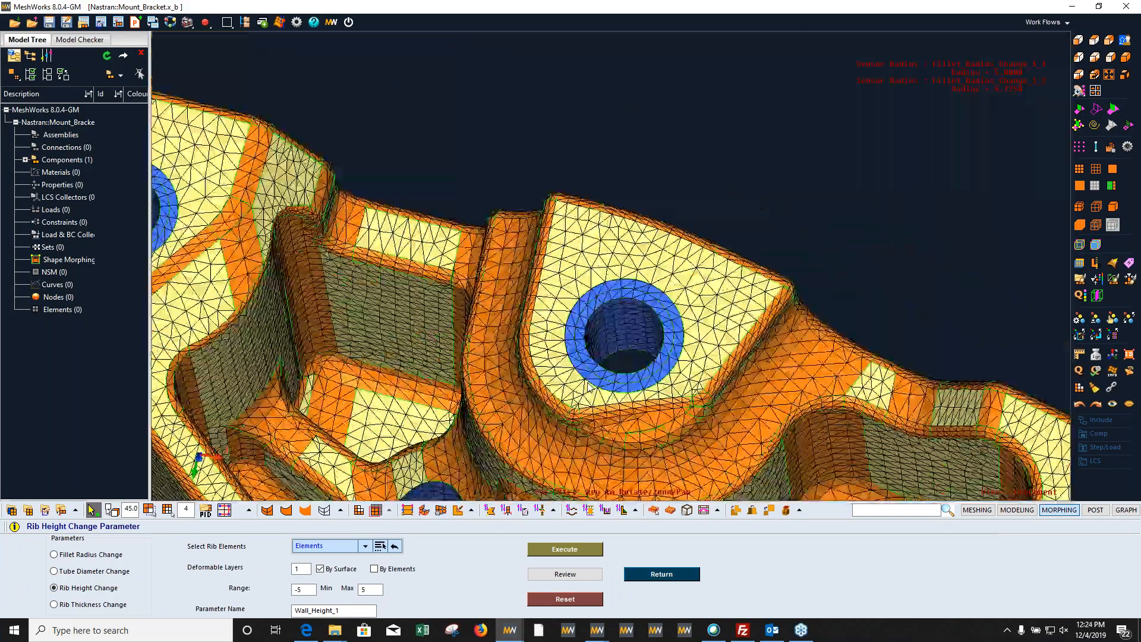
ctrl+drag(588, 387, 600, 353)
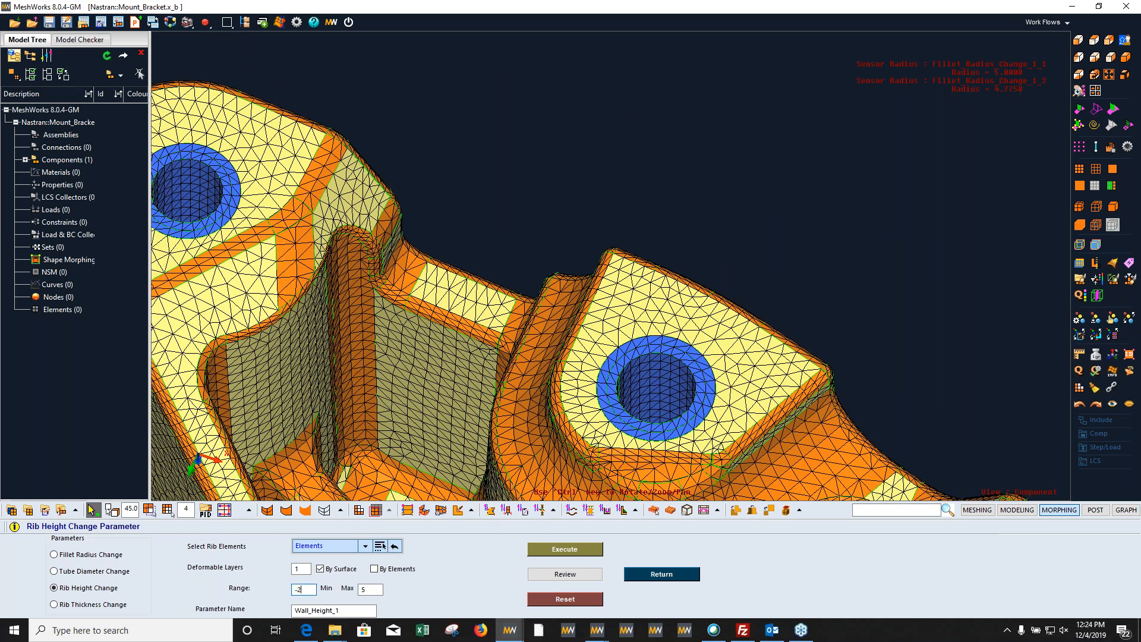
key(Tab)
text(2)
ctrl+drag(498, 424, 498, 357)
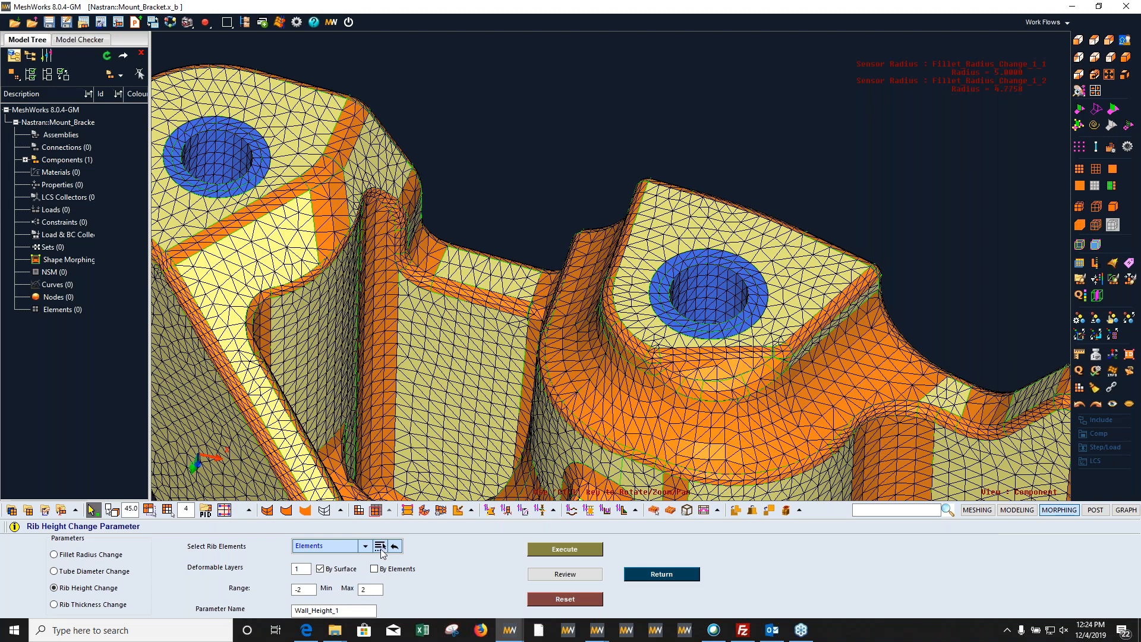
Step: Select the top face of the short rib between the two bosses by surface and create the Wall_Height_1 parameter
click(380, 548)
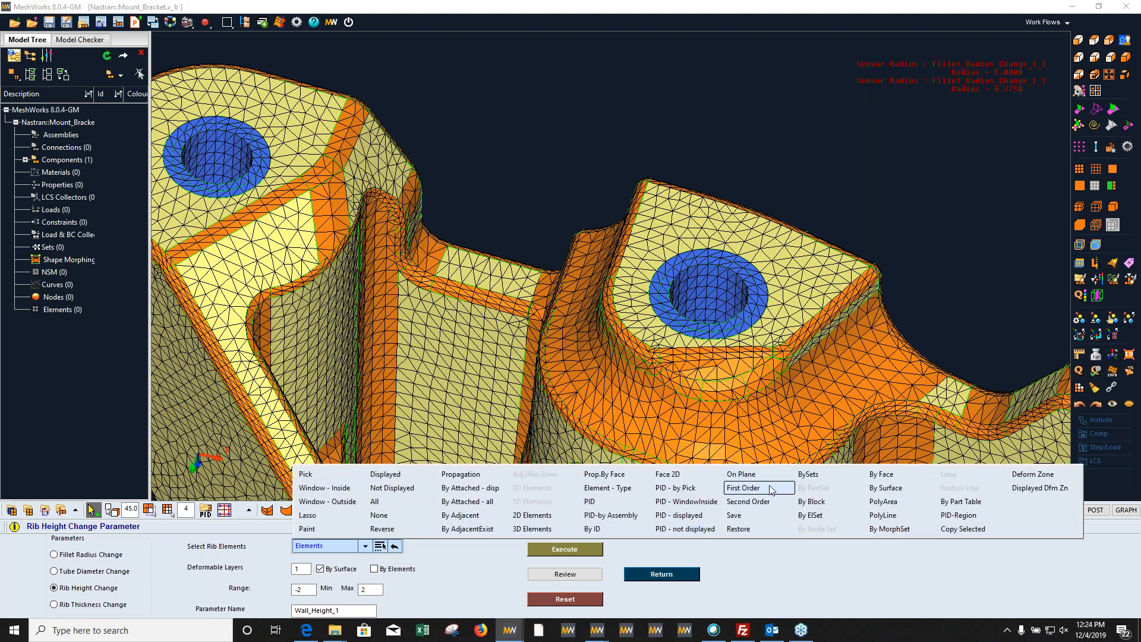
click(876, 488)
click(470, 293)
click(481, 282)
ctrl+drag(506, 260, 501, 374)
ctrl+drag(543, 312, 547, 327)
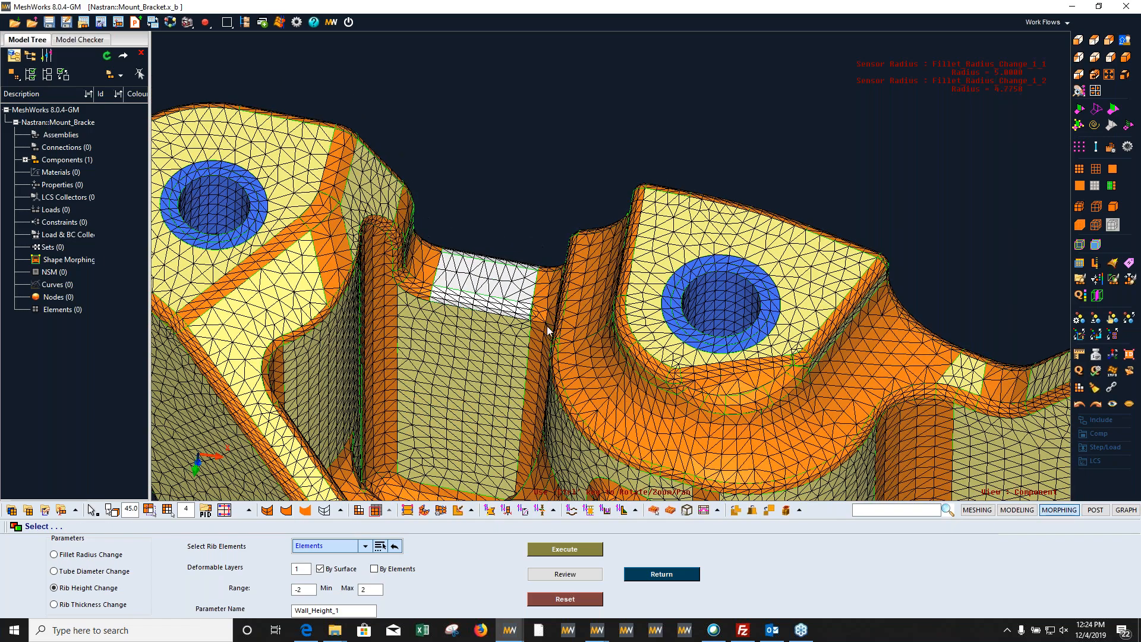
ctrl+right_drag(547, 327, 557, 262)
ctrl+drag(433, 474, 493, 357)
click(564, 549)
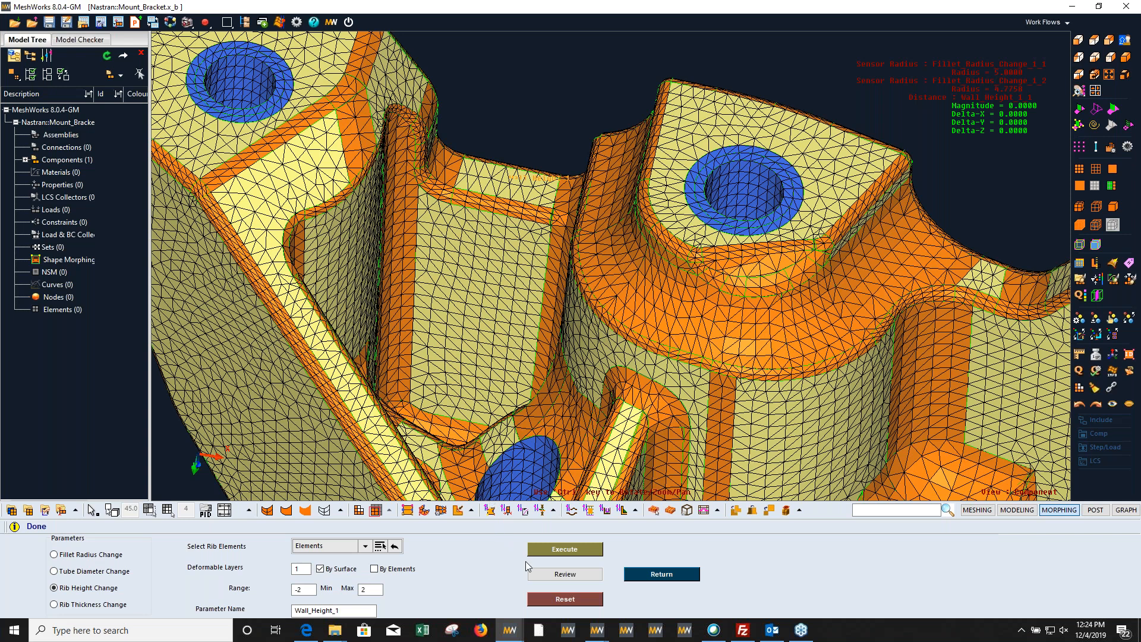
Step: Open the design parameter review and link the Wall_Height_1 parameters
click(562, 575)
click(567, 574)
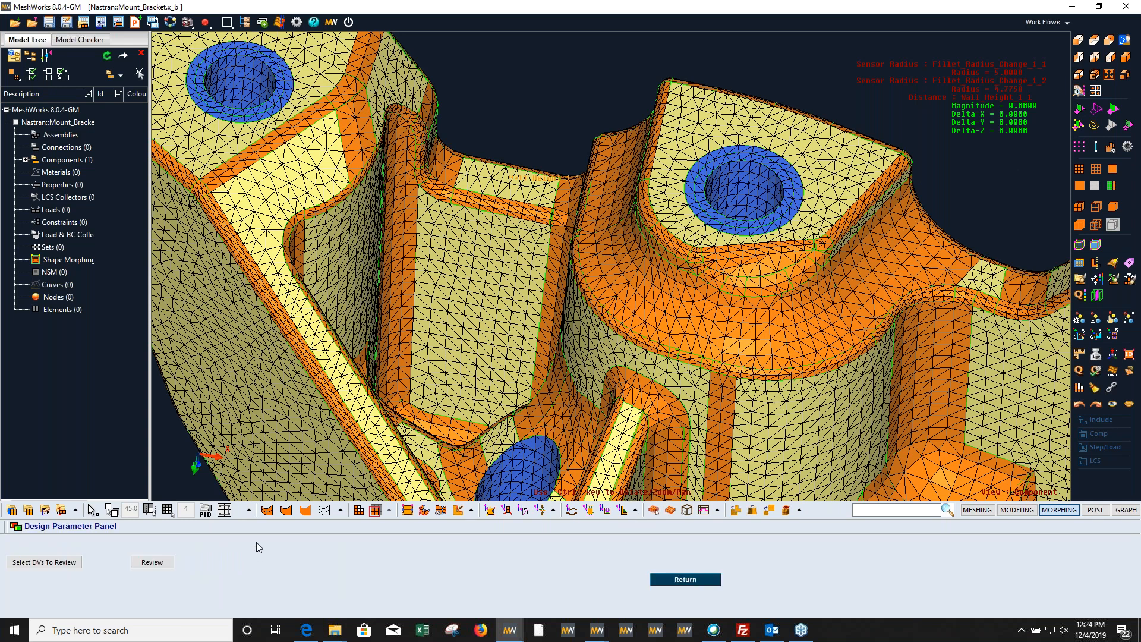
click(153, 562)
click(259, 560)
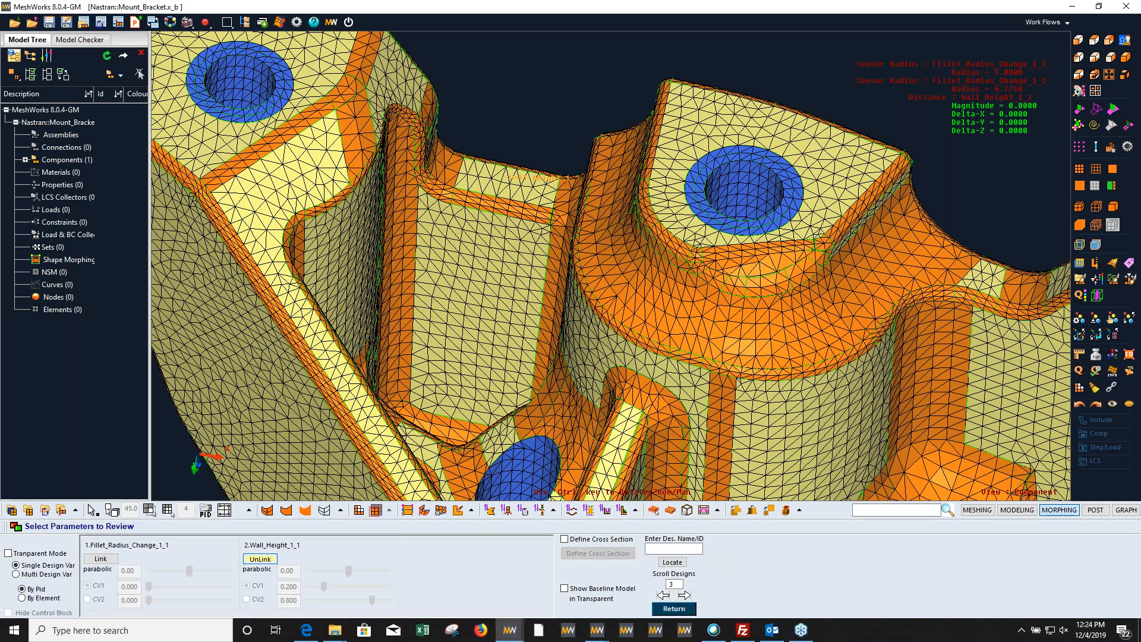
Step: Morph the short rib by varying its linked height parameter to about 1.97 and 1.10, inspect it, and close the review
ctrl+drag(514, 390, 573, 369)
scroll(573, 369, up, 4)
drag(347, 572, 389, 603)
ctrl+drag(716, 378, 648, 410)
ctrl+drag(632, 318, 447, 480)
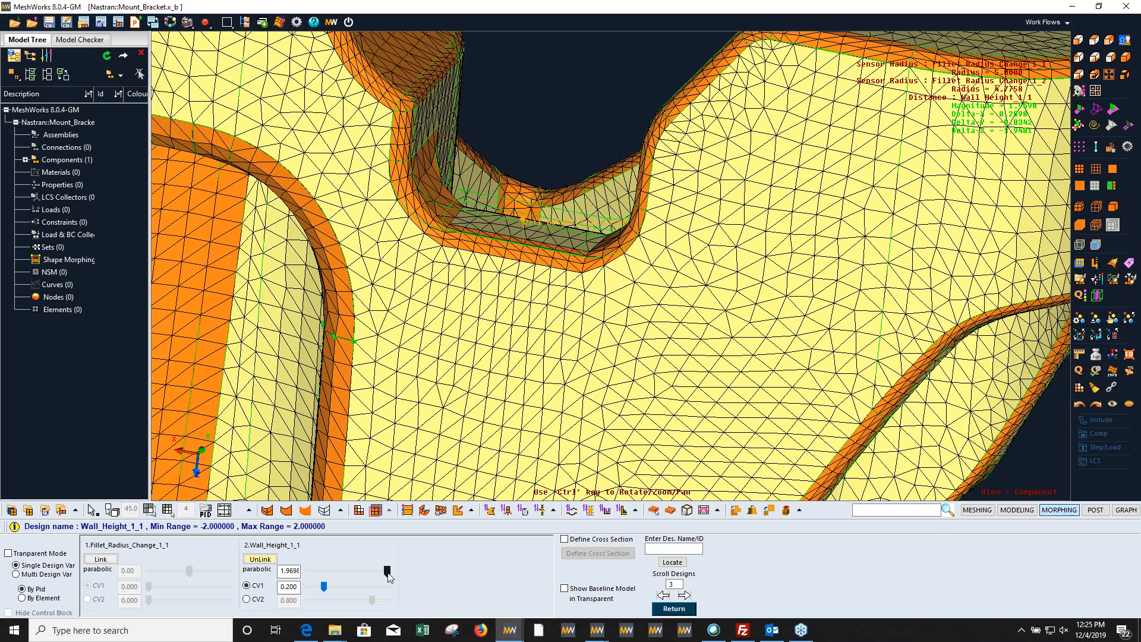
mouse_move(376, 572)
mouse_down()
mouse_move(338, 582)
mouse_move(370, 573)
mouse_up()
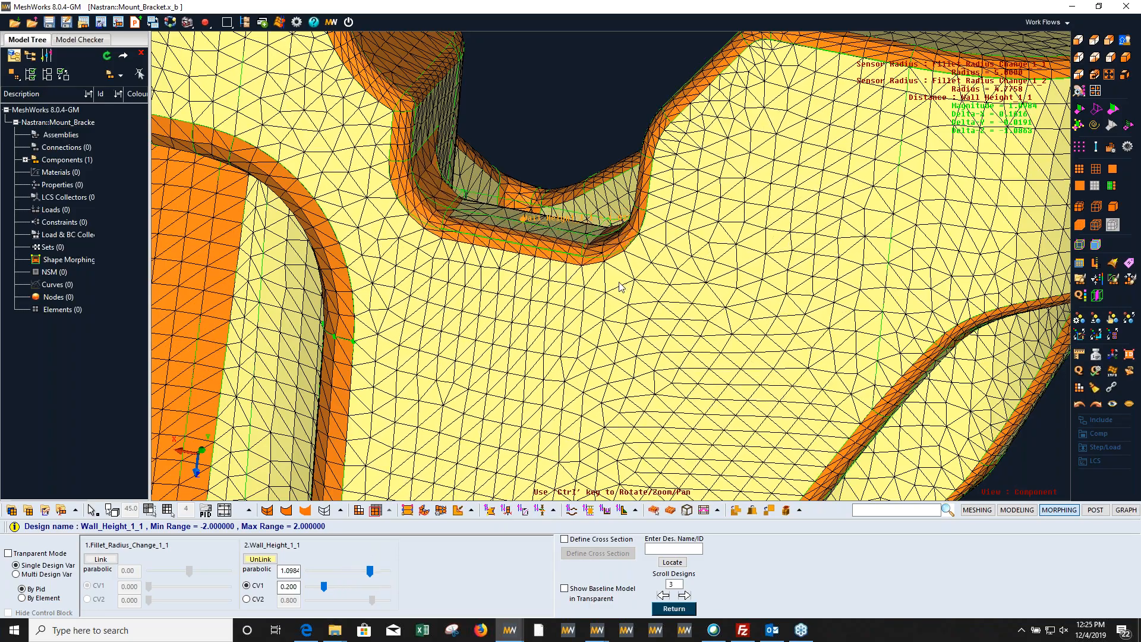
scroll(547, 341, down, 6)
ctrl+drag(479, 326, 682, 342)
scroll(679, 365, down, 5)
scroll(682, 341, up, 3)
ctrl+right_drag(865, 345, 760, 390)
ctrl+drag(760, 389, 454, 435)
key(Escape)
key(Escape)
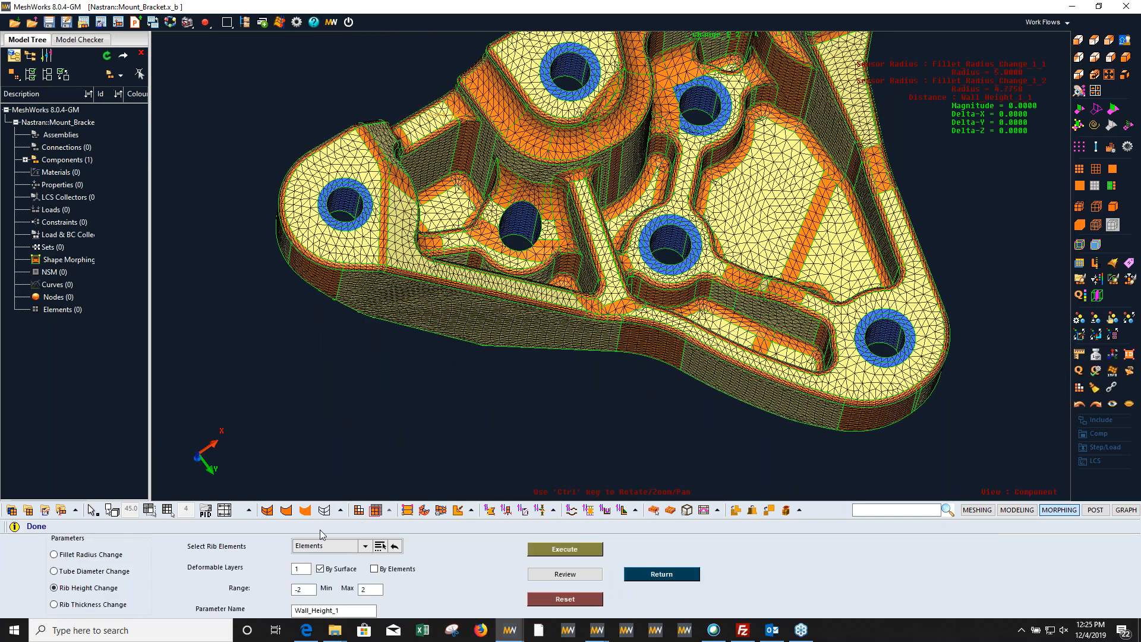
Step: Show the Rib Thickness Change options and close the mount bracket session
click(98, 606)
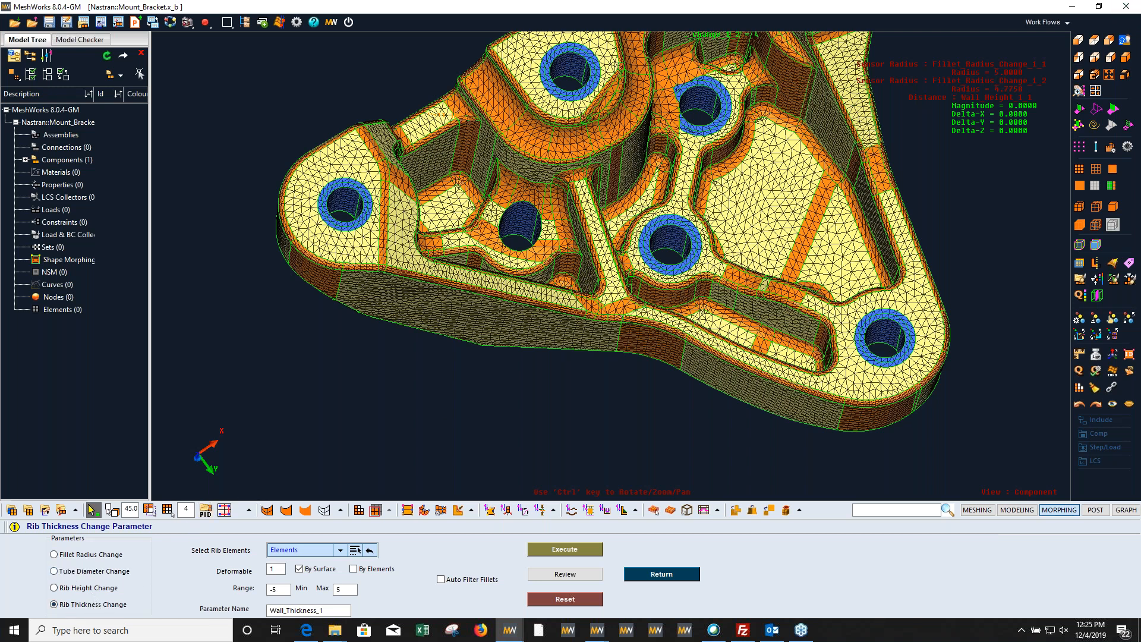
click(1133, 31)
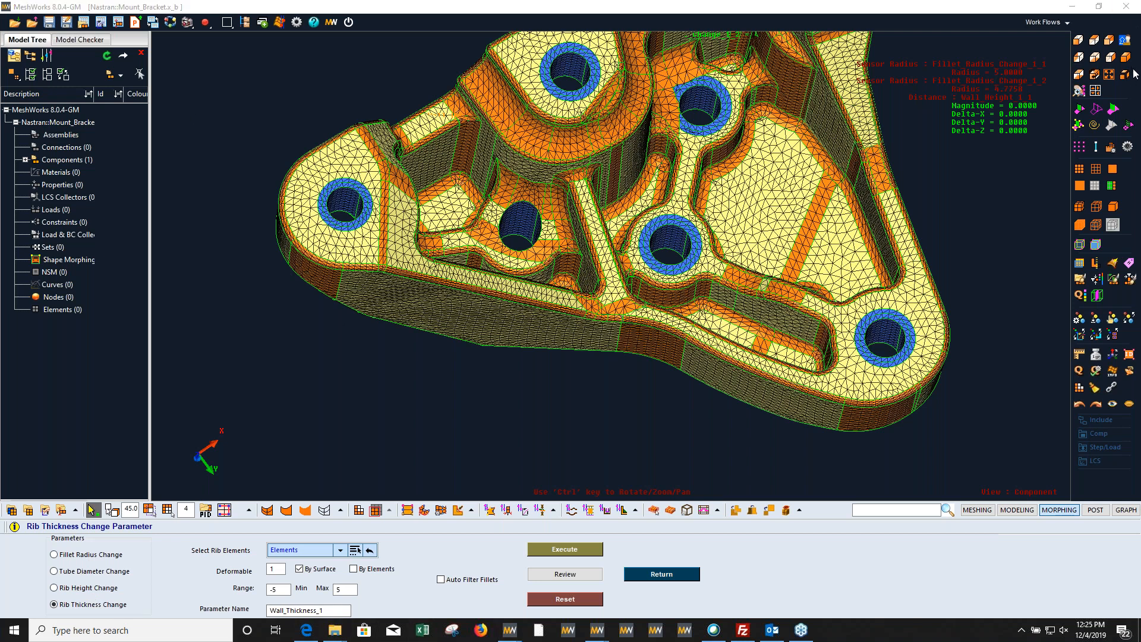
click(1130, 9)
click(565, 336)
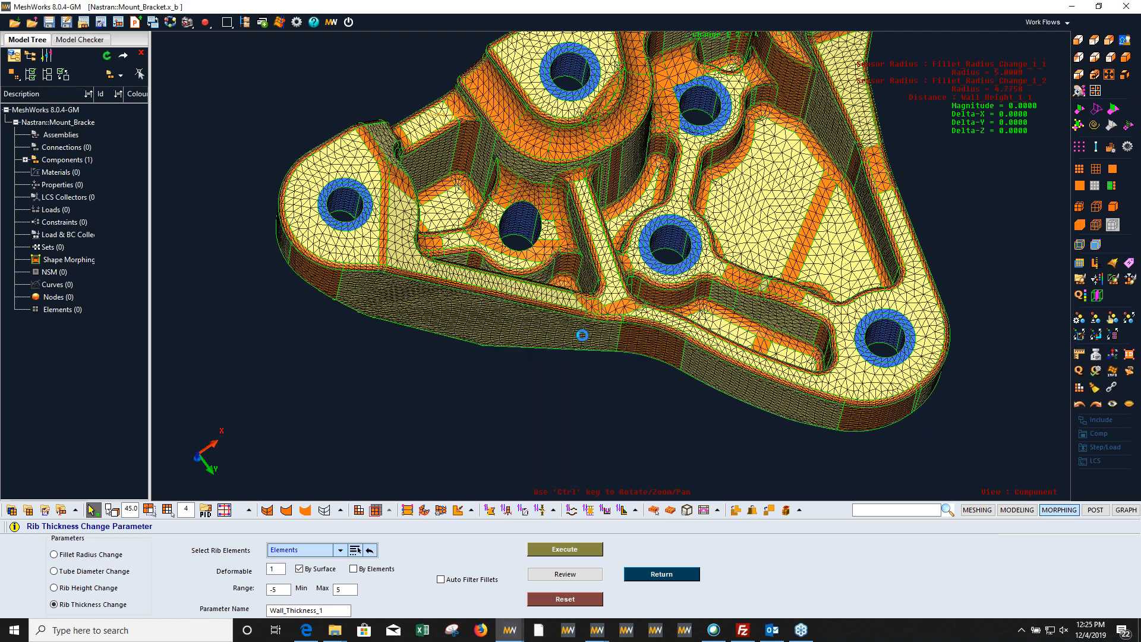
Step: Switch to the session with ct_frame_model_01.inp and display its floor plates shaded without mesh lines
mouse_move(510, 630)
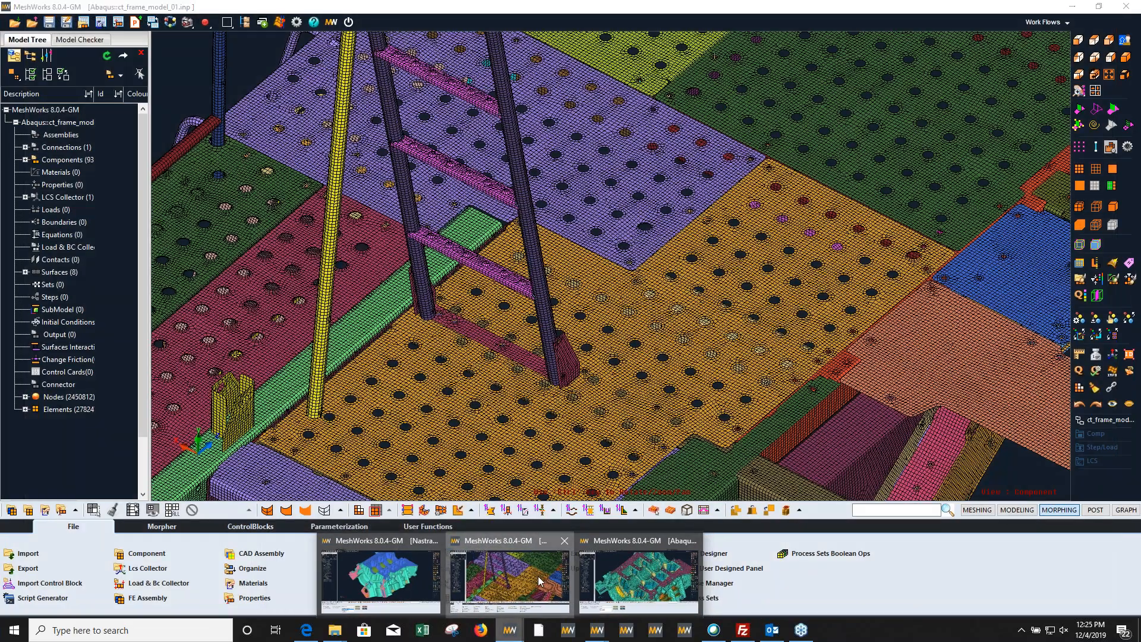
scroll(619, 347, down, 5)
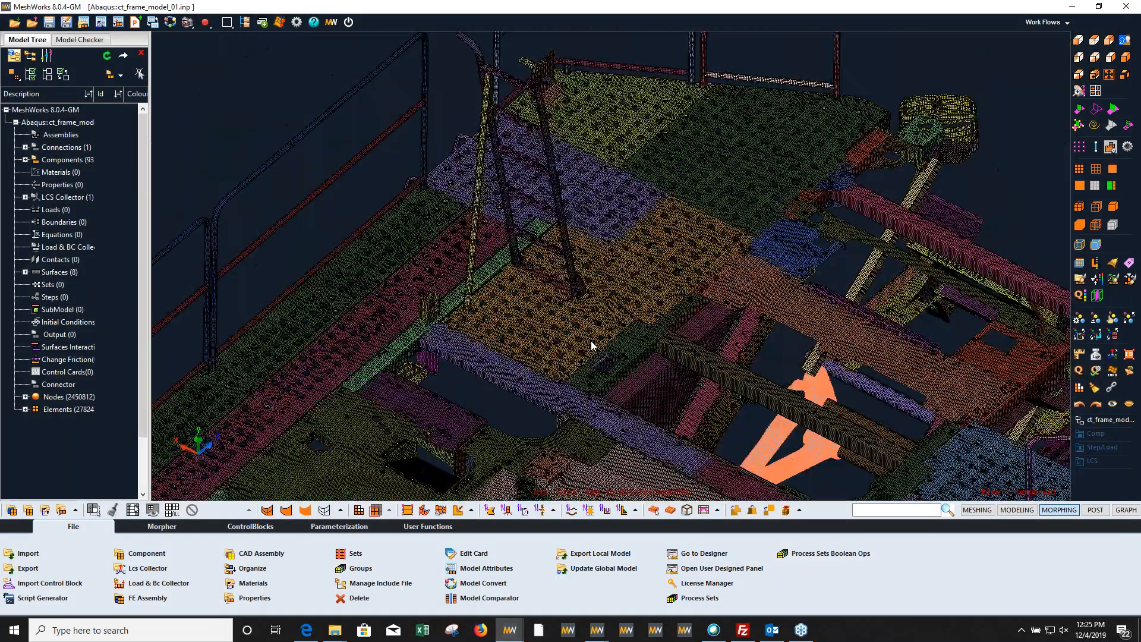
middle_drag(601, 361, 578, 305)
scroll(569, 321, down, 5)
scroll(570, 319, up, 5)
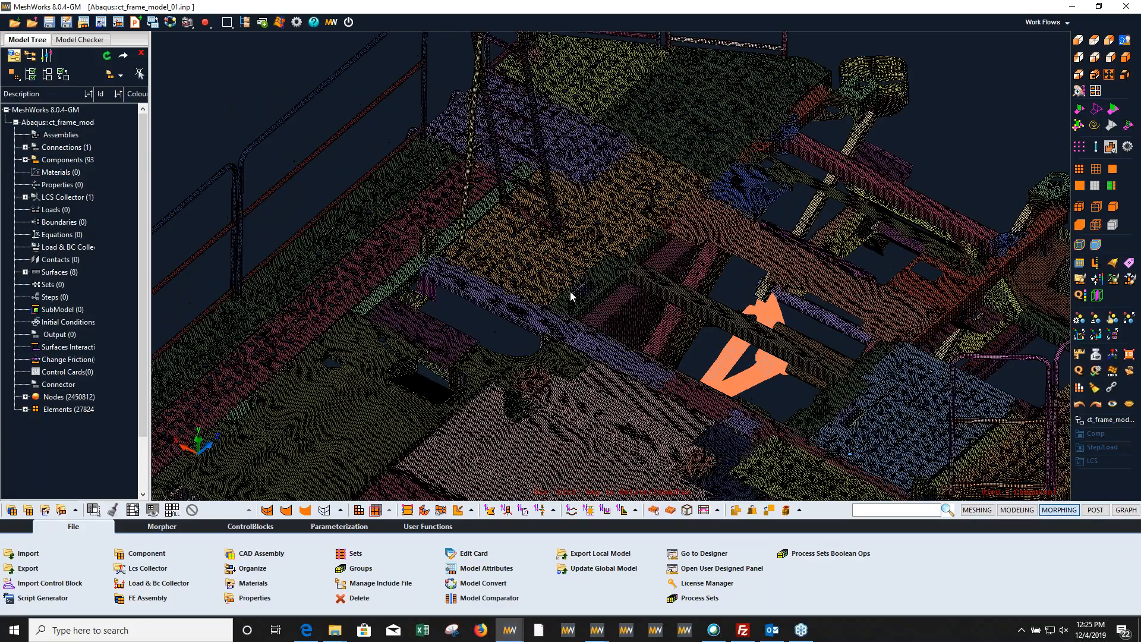
scroll(583, 320, up, 3)
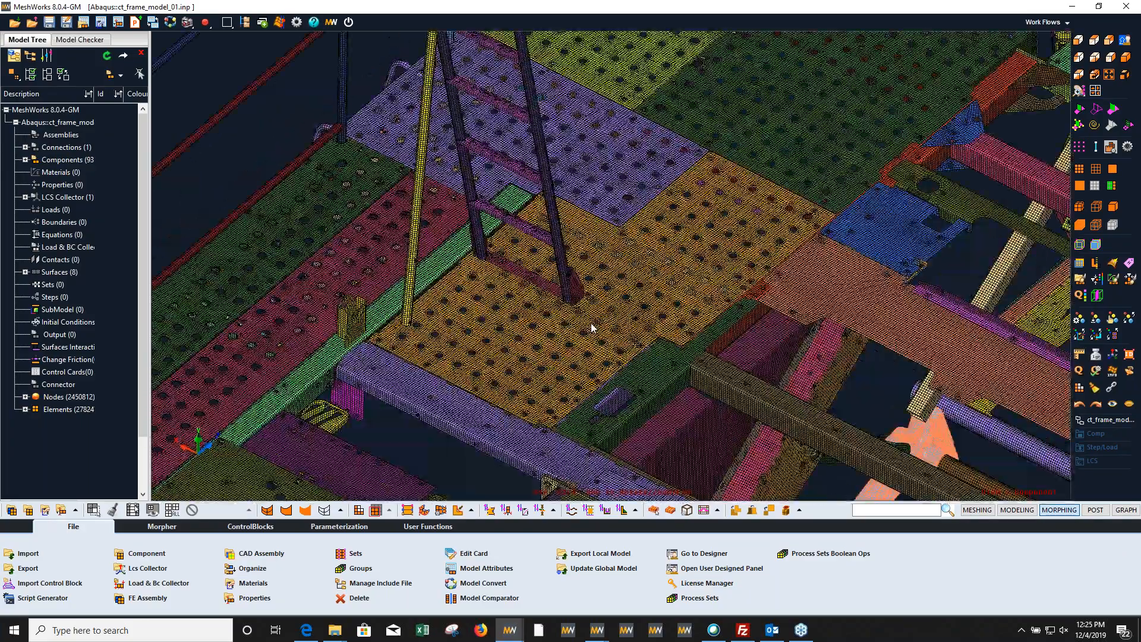
scroll(565, 306, up, 3)
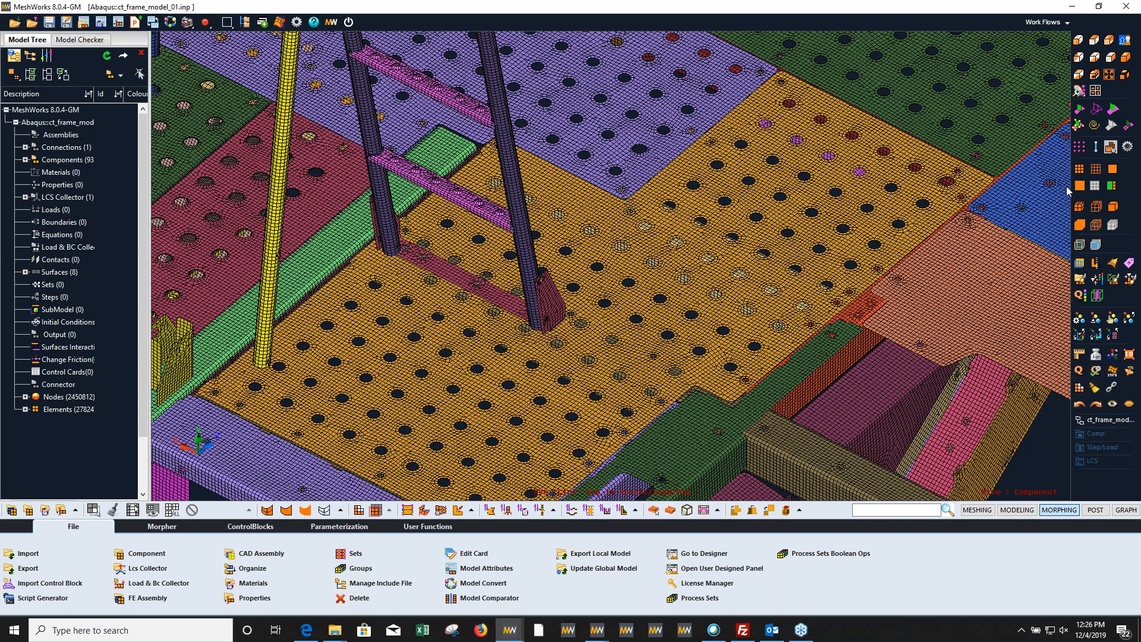
click(1113, 169)
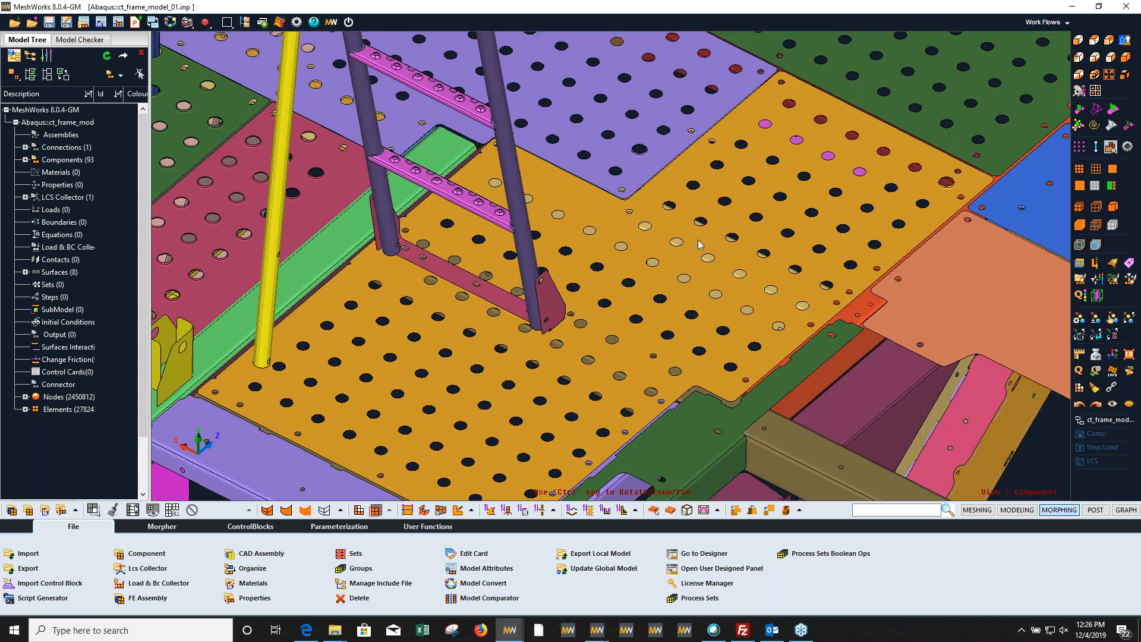
Step: Examine the frame's chassis, body panels and grille from several sides
scroll(658, 255, down, 2)
scroll(658, 255, down, 5)
mouse_move(661, 380)
ctrl+mouse_down()
mouse_move(667, 326)
mouse_move(619, 321)
mouse_move(625, 285)
mouse_move(646, 324)
mouse_move(726, 330)
mouse_move(653, 366)
mouse_move(693, 362)
ctrl+mouse_up()
ctrl+middle_drag(693, 361, 596, 403)
ctrl+right_drag(600, 410, 737, 358)
ctrl+middle_drag(571, 328, 529, 346)
ctrl+right_drag(527, 343, 697, 373)
ctrl+drag(690, 413, 666, 424)
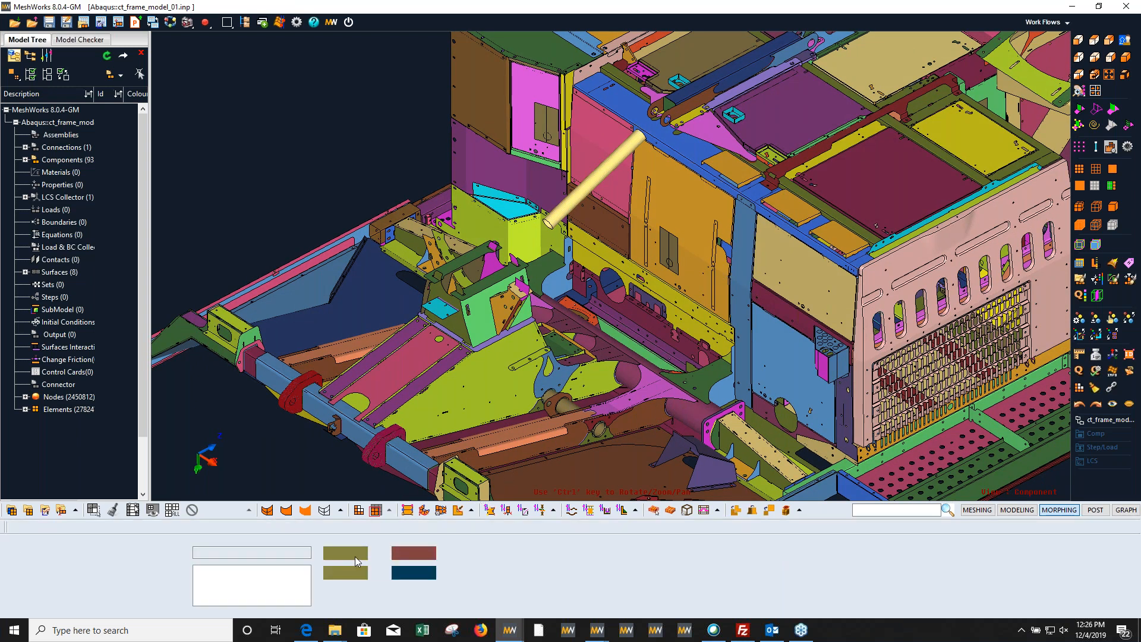
Step: Restore the saved SeamWelds view and show the mesh lines on the welded brackets
click(229, 577)
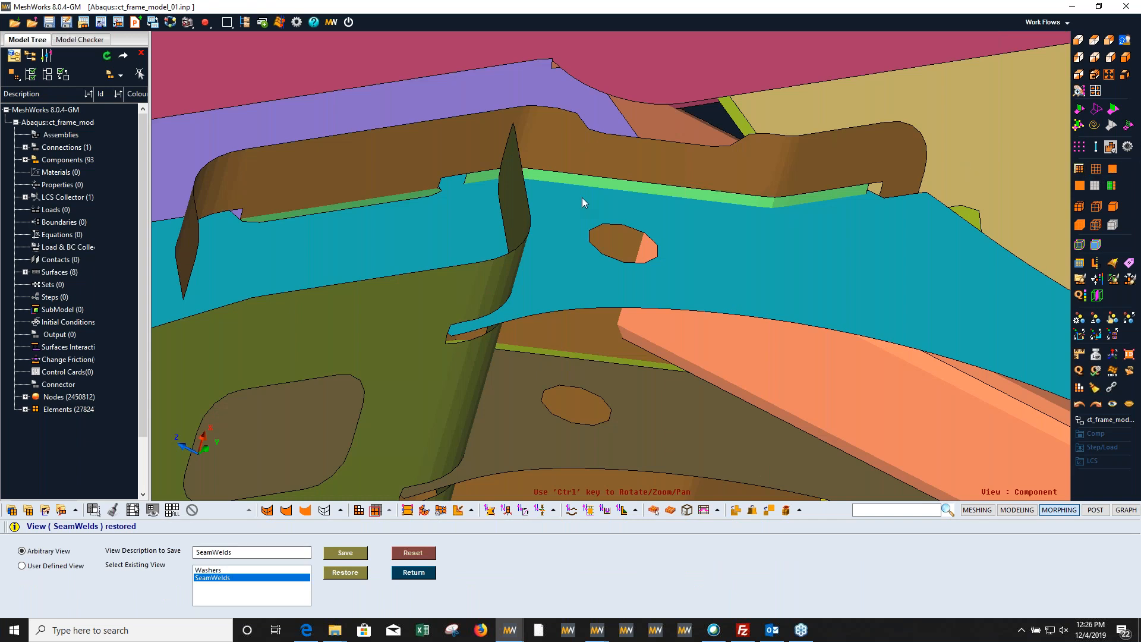
key(m)
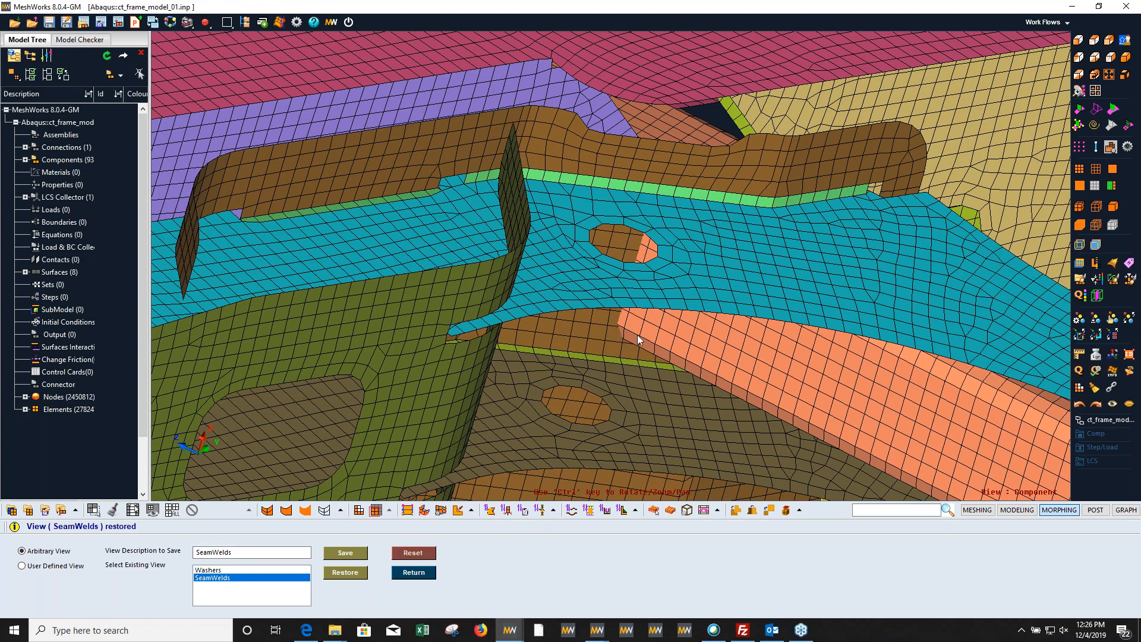
ctrl+middle_drag(638, 337, 564, 450)
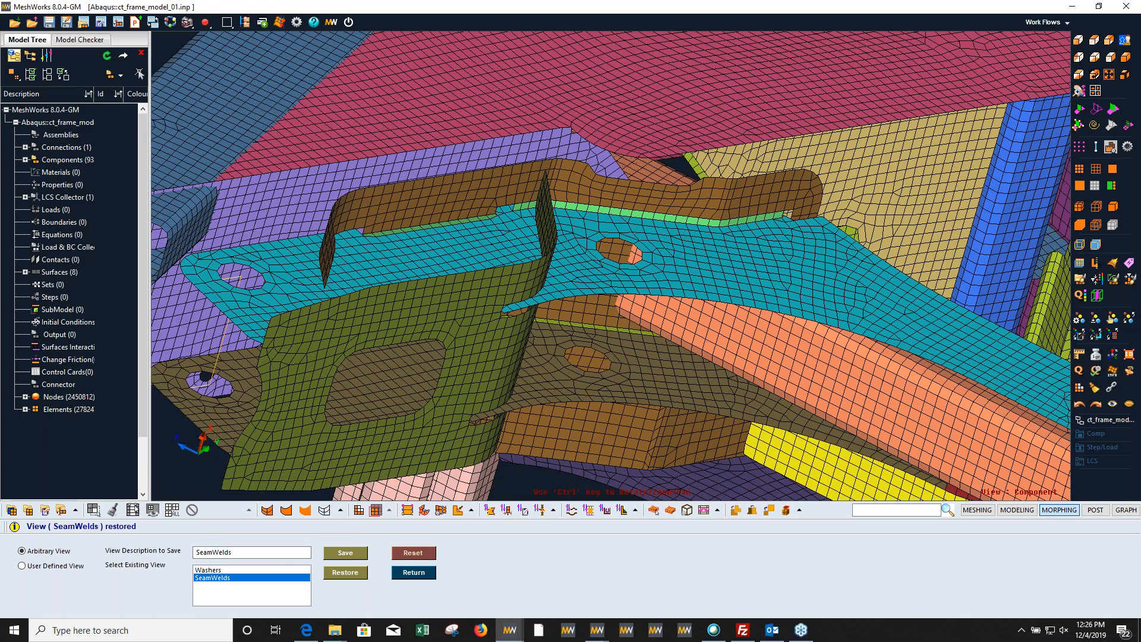
Step: Restore the saved Washers view and examine the mesh around the holes of the perforated floor plates
click(205, 569)
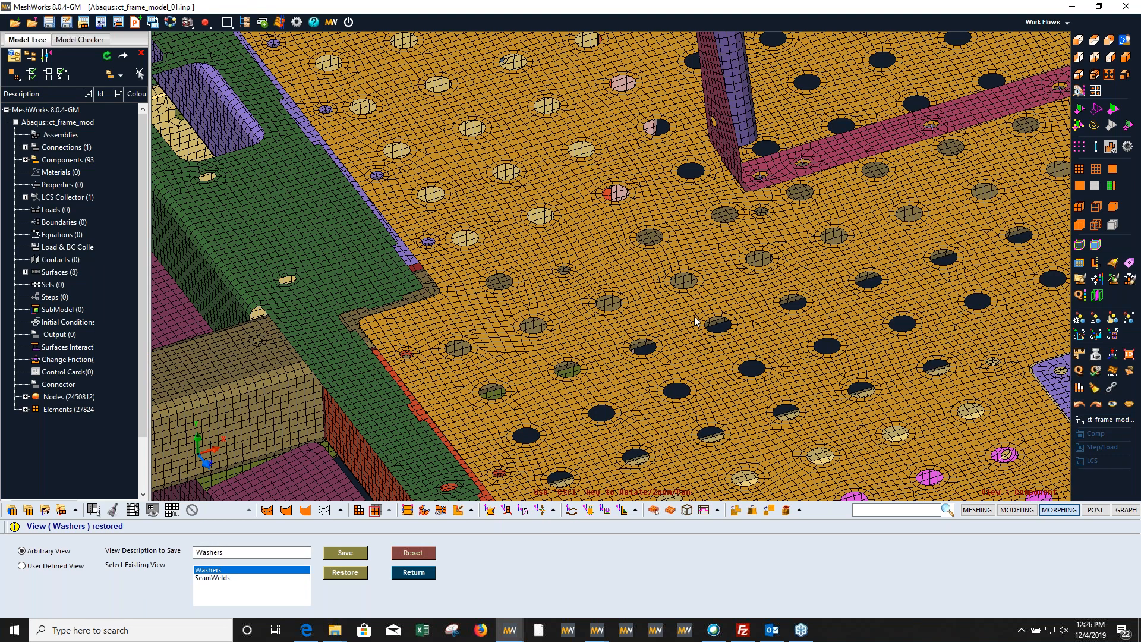
ctrl+right_drag(505, 343, 539, 320)
ctrl+scroll(502, 330, up, 2)
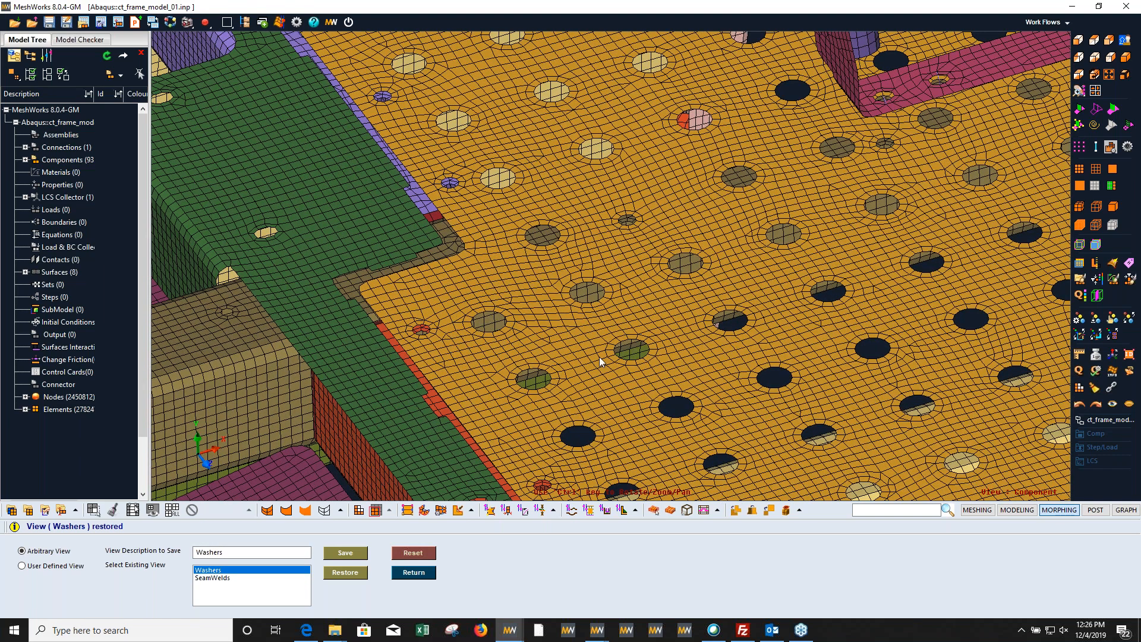
ctrl+right_drag(697, 290, 563, 289)
ctrl+scroll(552, 304, down, 4)
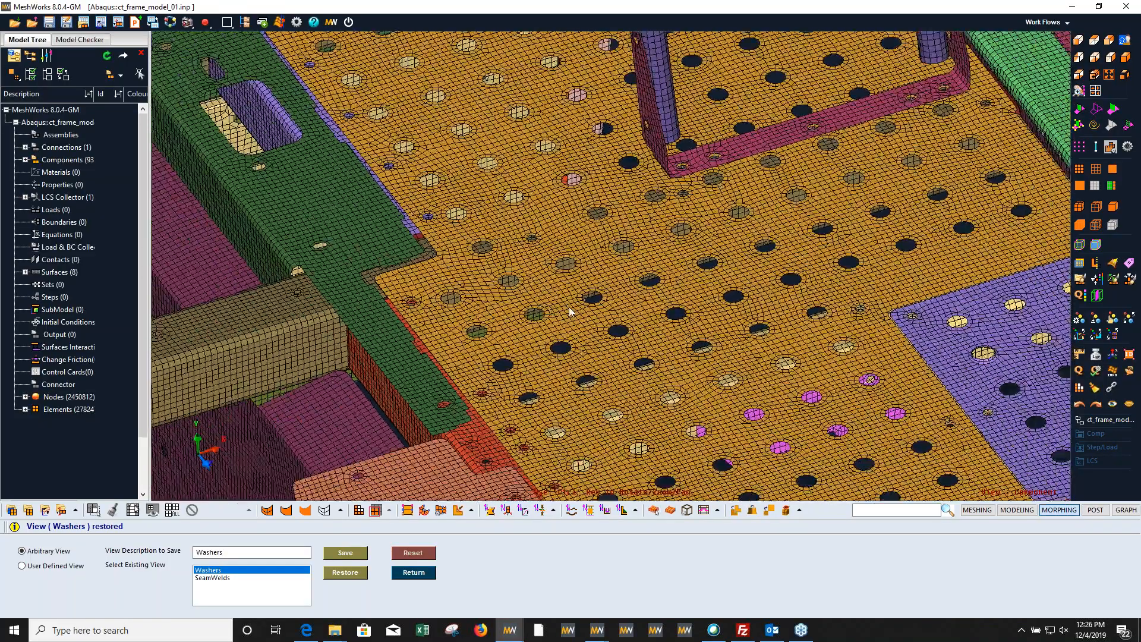
ctrl+scroll(705, 360, up, 1)
ctrl+scroll(707, 361, up, 4)
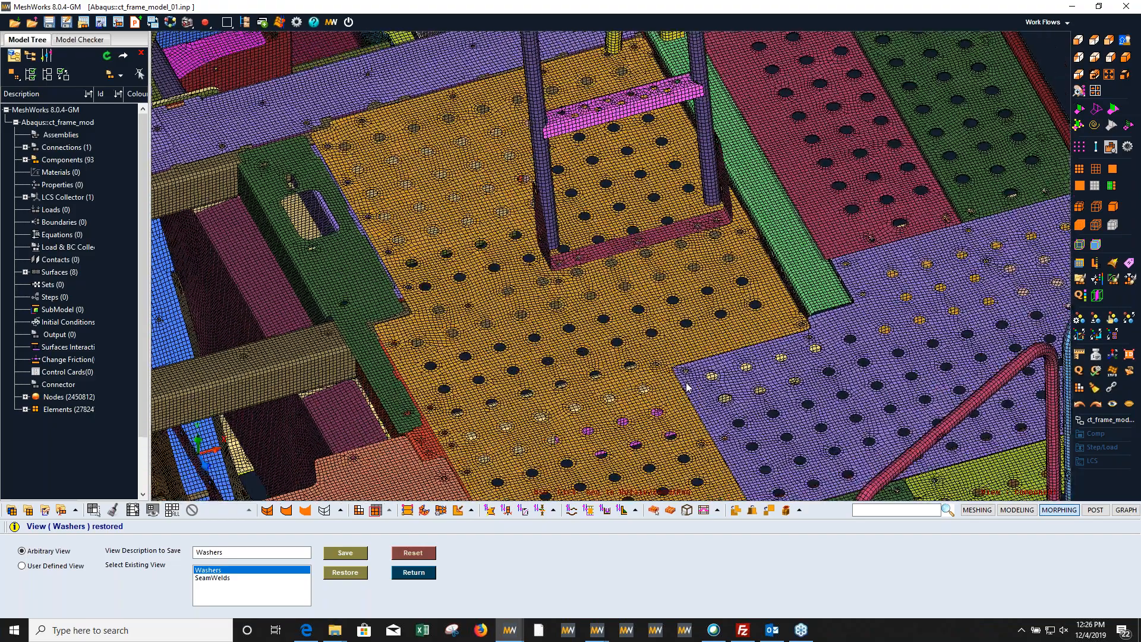
ctrl+drag(687, 386, 687, 389)
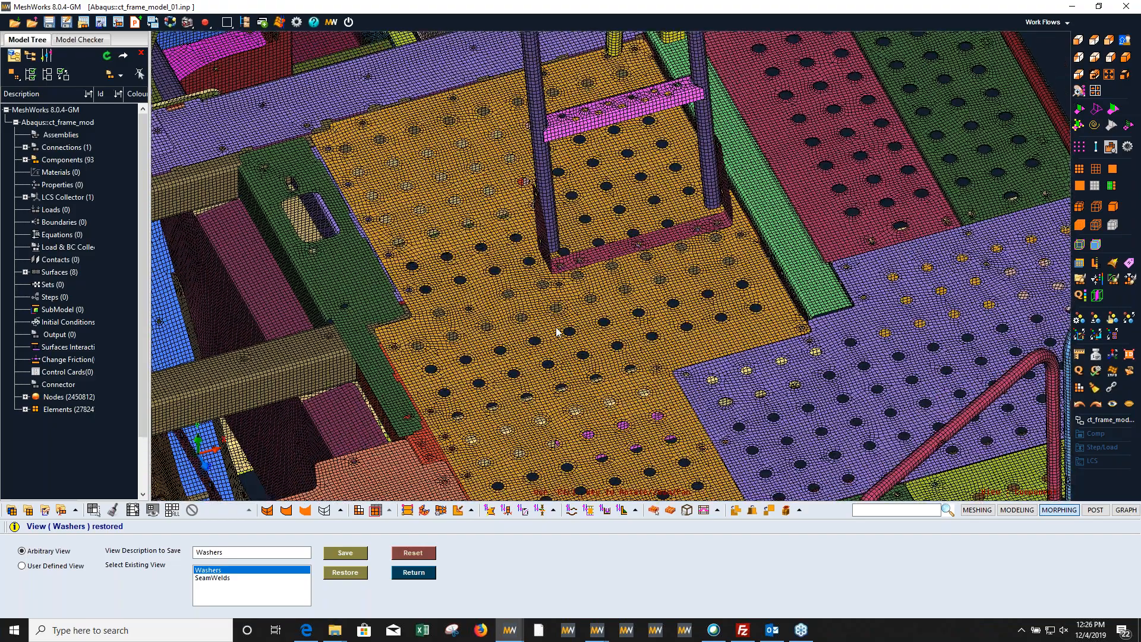
Step: Bring the whole frame into view and hide its mesh lines
ctrl+drag(560, 331, 693, 306)
scroll(692, 302, down, 5)
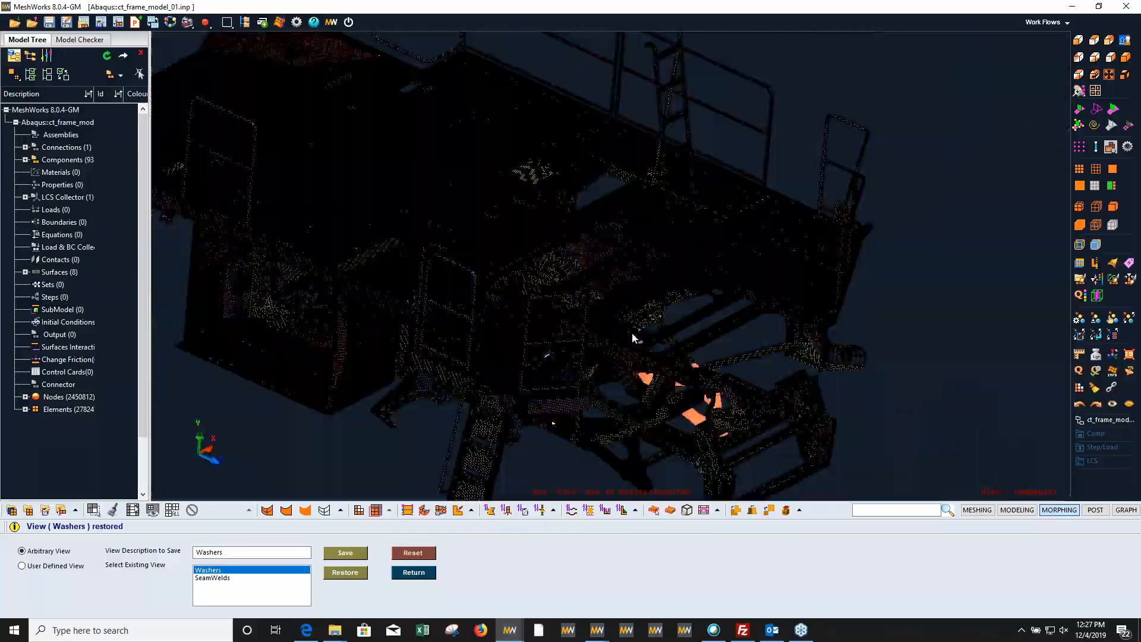
click(1113, 168)
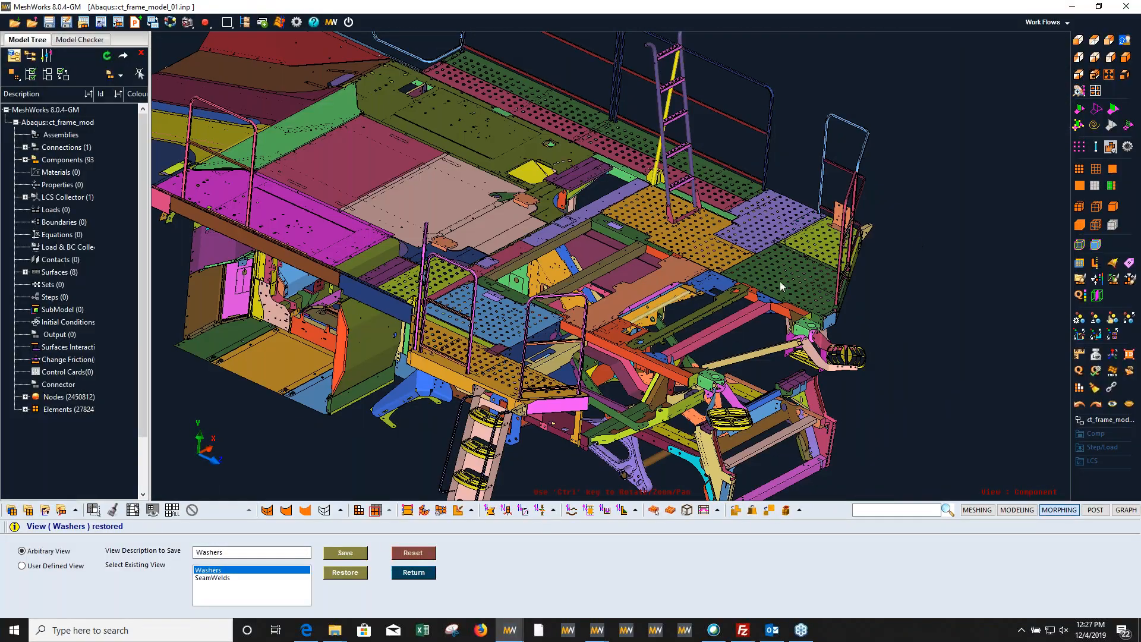
Step: Show the mesh lines on the frame and examine the mesh on its brackets, cross tubes and large floor panels
ctrl+drag(582, 334, 624, 341)
ctrl+right_drag(507, 324, 637, 377)
ctrl+drag(638, 377, 556, 307)
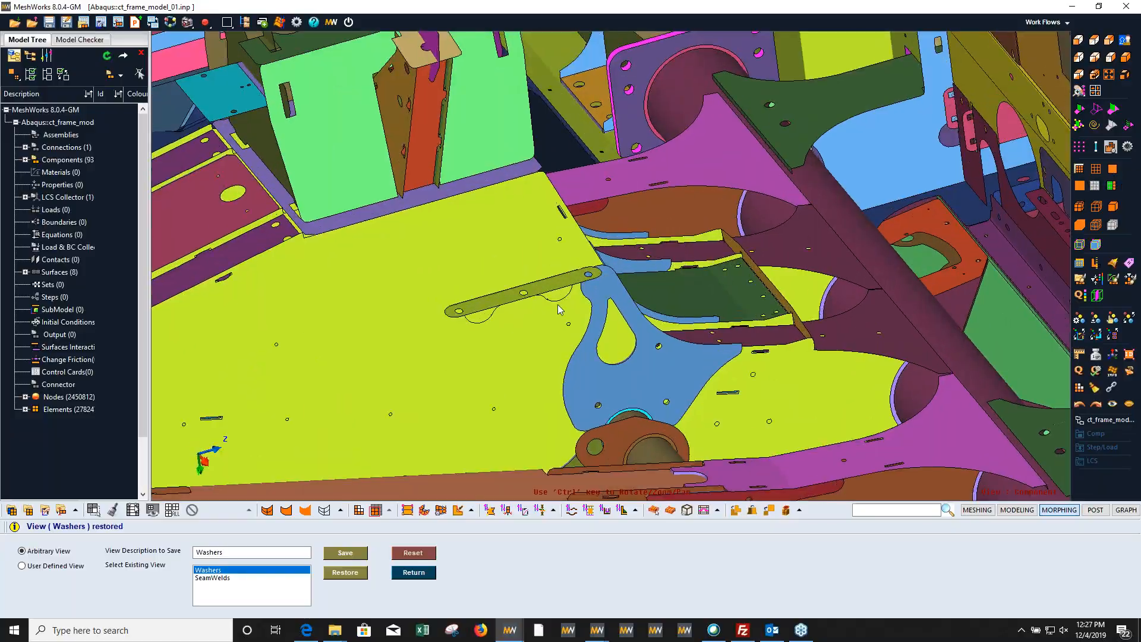
key(m)
ctrl+right_drag(545, 313, 785, 276)
ctrl+scroll(614, 356, up, 3)
ctrl+right_drag(614, 357, 652, 287)
ctrl+middle_drag(652, 287, 776, 359)
ctrl+right_drag(777, 359, 677, 260)
ctrl+drag(678, 260, 797, 365)
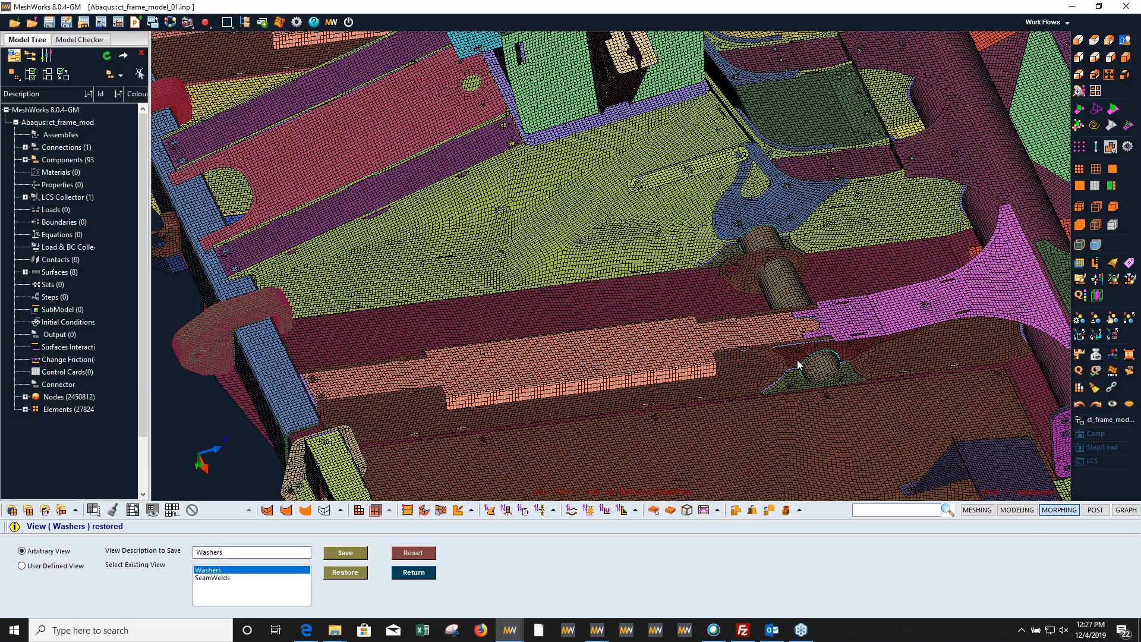
ctrl+middle_drag(798, 365, 726, 268)
ctrl+right_drag(797, 382, 755, 206)
ctrl+middle_drag(755, 205, 718, 254)
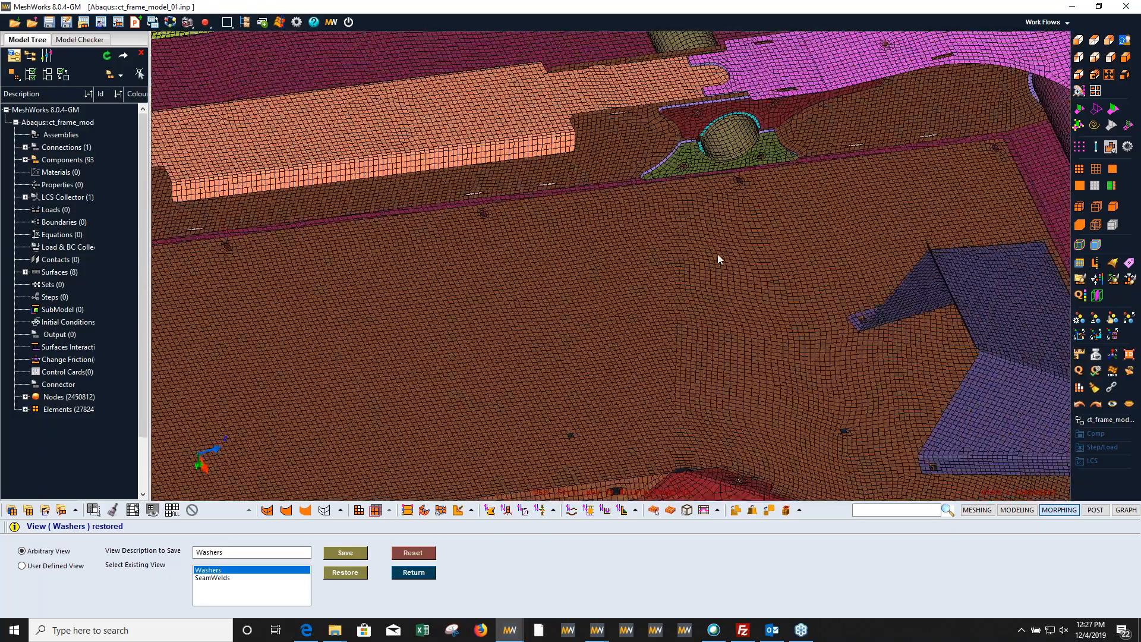
ctrl+right_drag(857, 215, 743, 228)
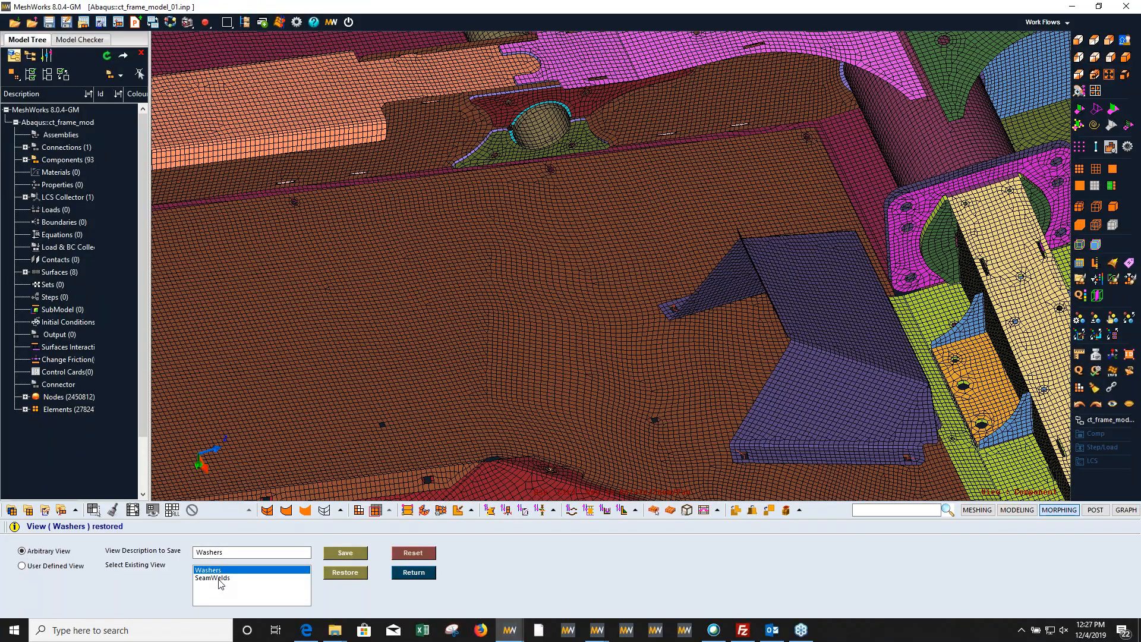
Step: Examine the mesh around the slotted grille and the perforated side step plates of the frame
ctrl+drag(530, 267, 831, 208)
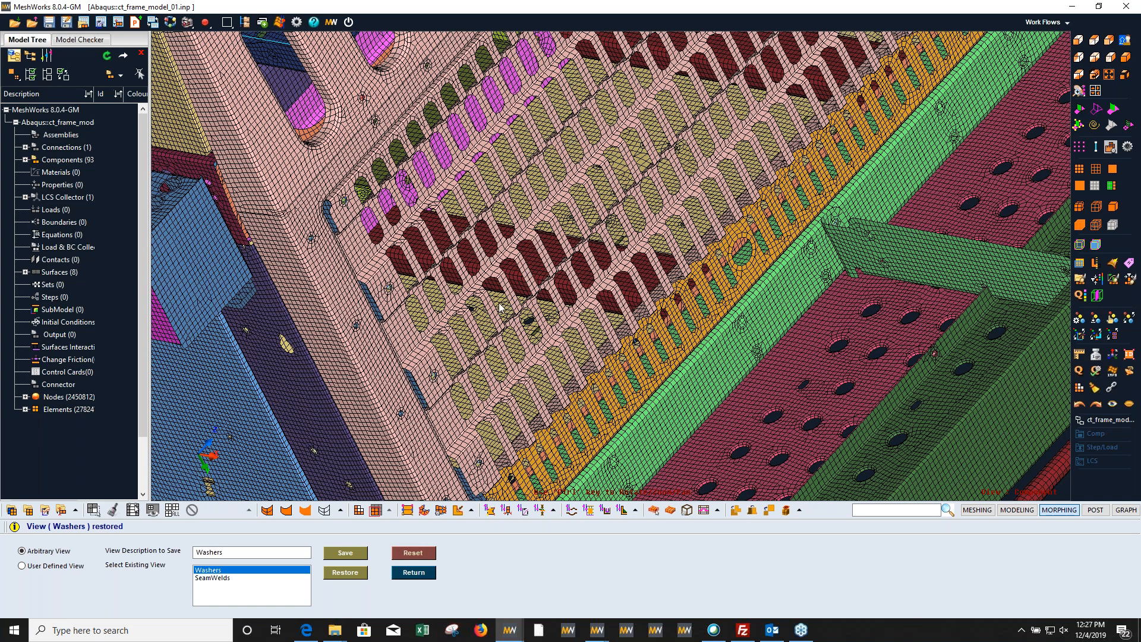
ctrl+right_drag(784, 398, 728, 231)
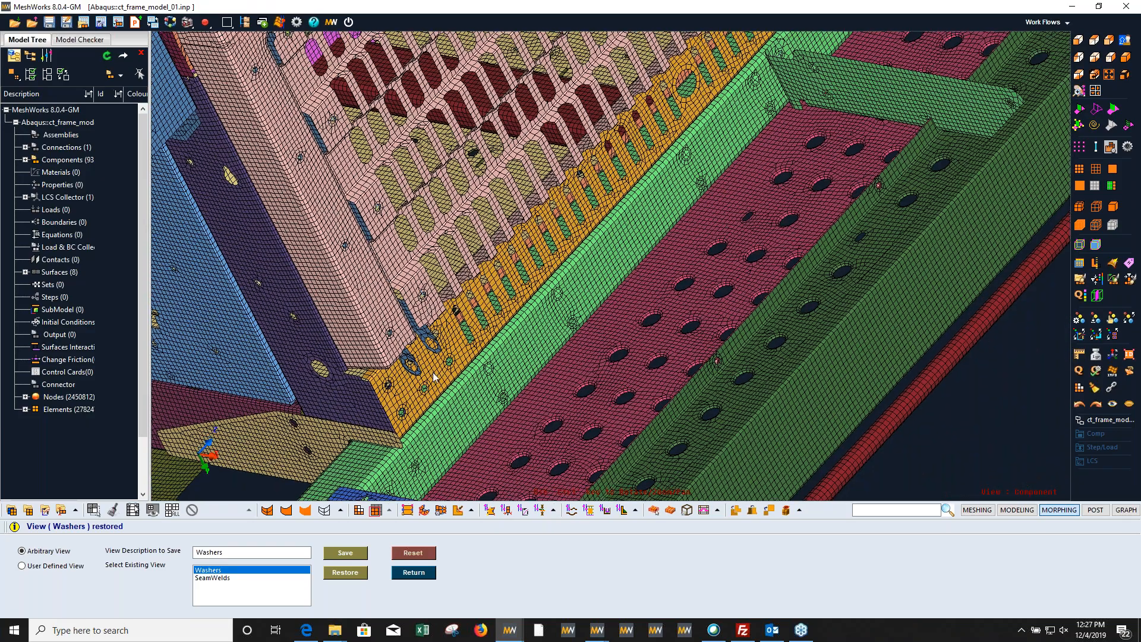
scroll(449, 370, up, 2)
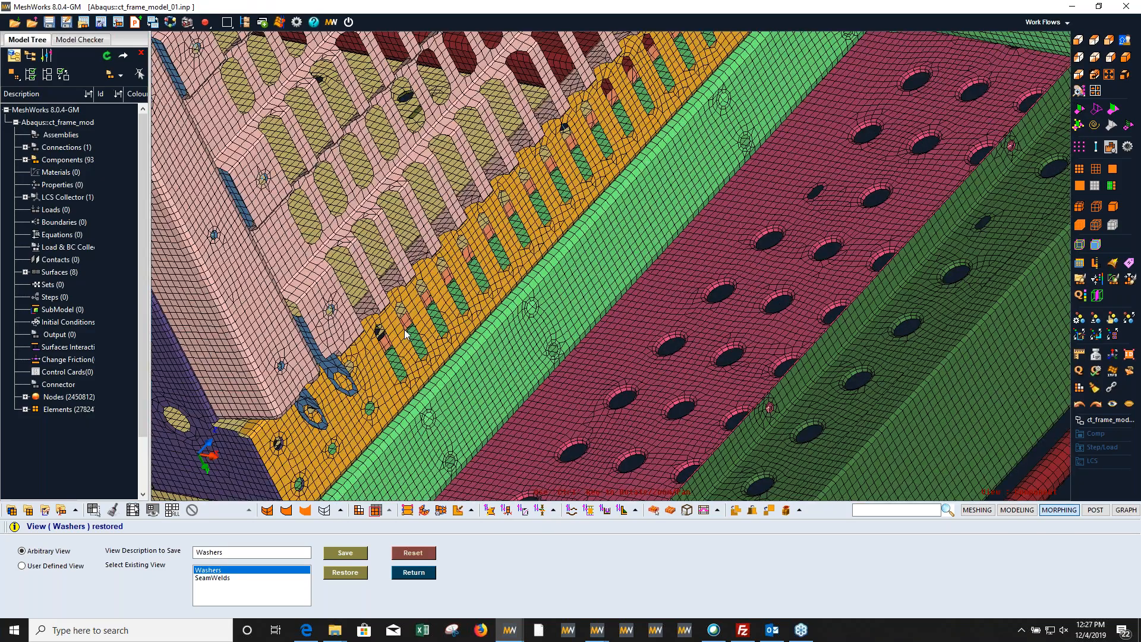
scroll(278, 424, down, 2)
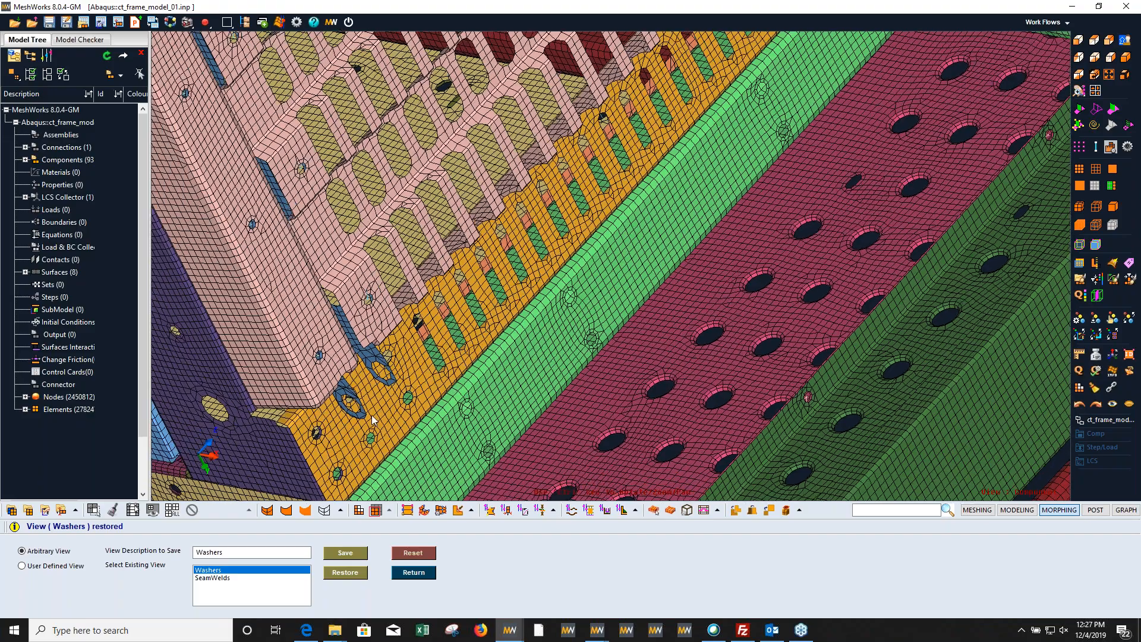
ctrl+right_drag(277, 424, 390, 421)
scroll(390, 426, down, 5)
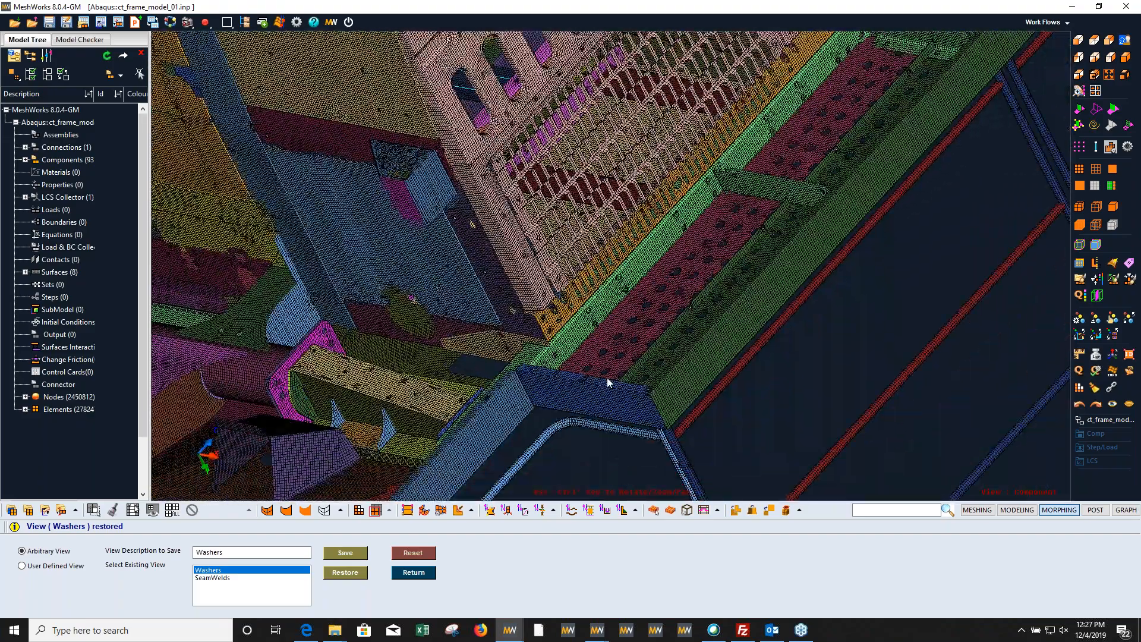
Step: Close the saved views, exit the ct_frame_model_01 session and switch to the session with the Dog_House model
click(429, 575)
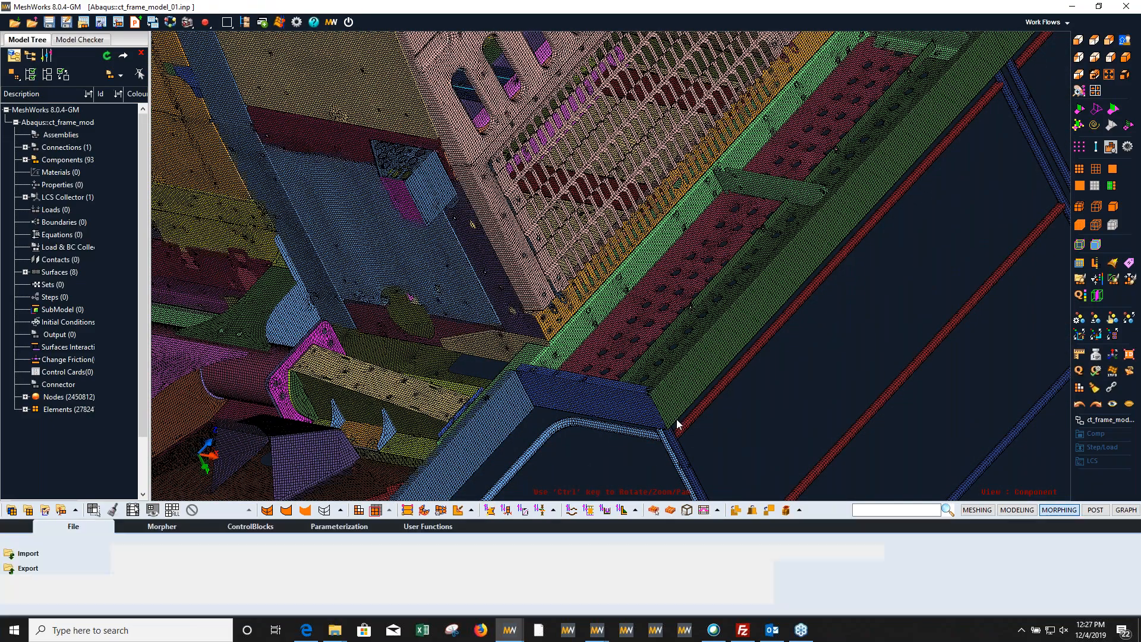
click(1128, 6)
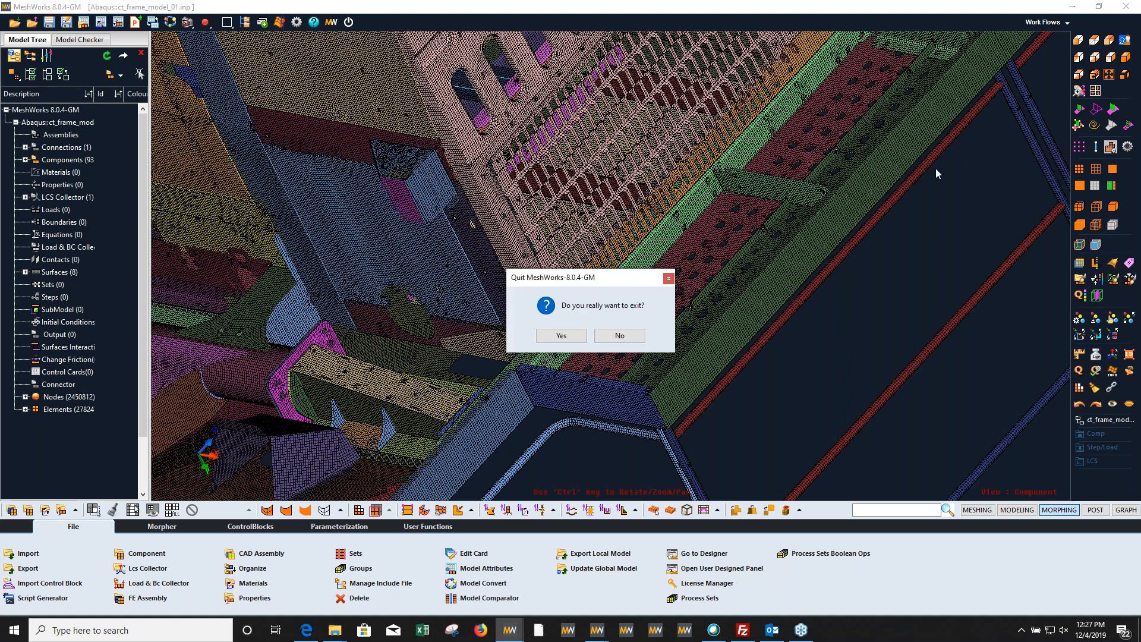
click(561, 336)
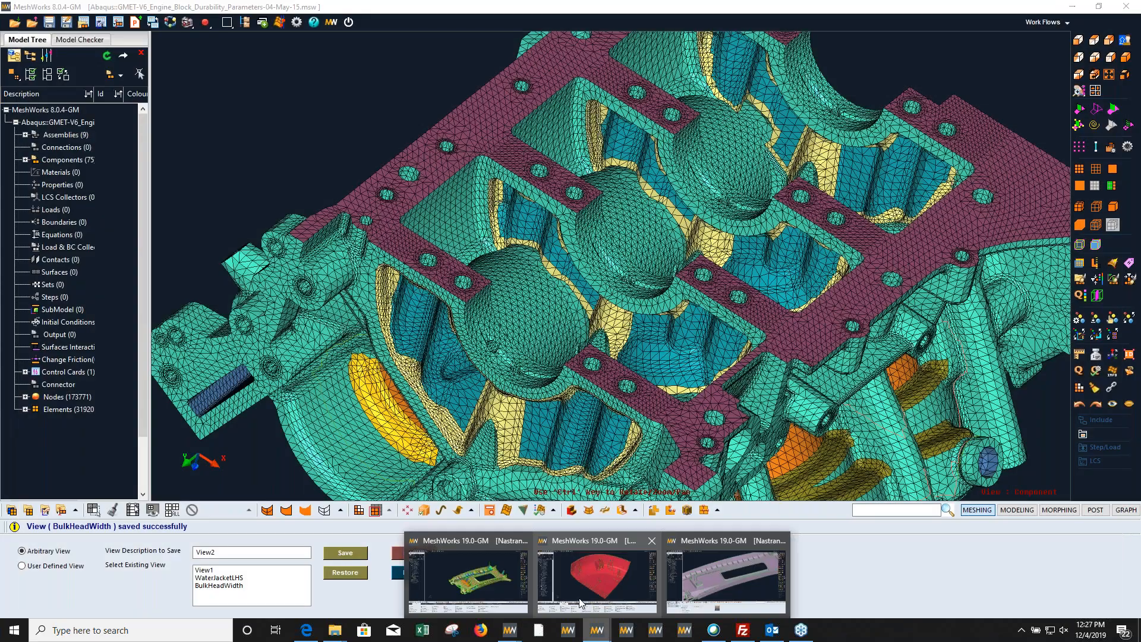
click(580, 603)
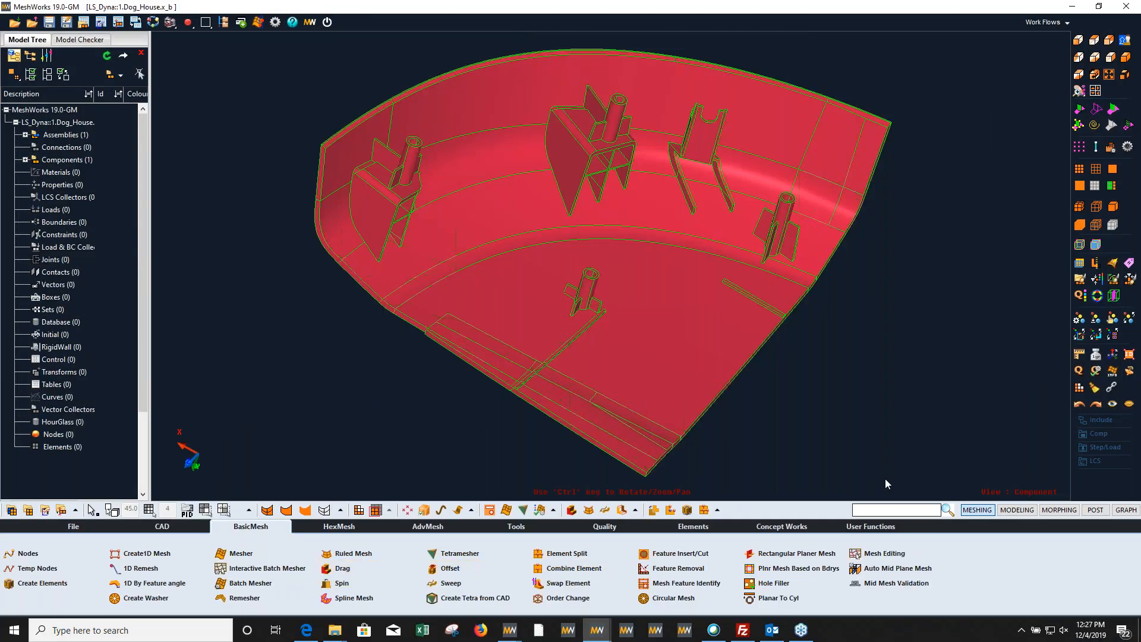
Step: Generate an Auto Mid Plane Mesh from all Dog_House surfaces with target element size 3, minimum 1 and maximum 5
ctrl+drag(662, 342, 677, 253)
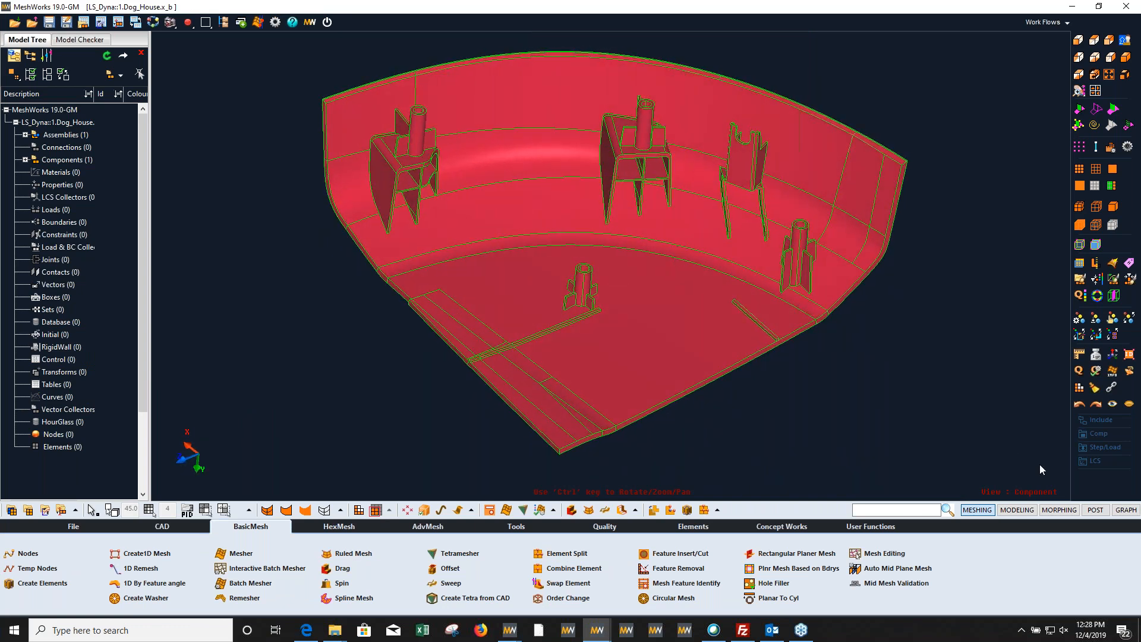
ctrl+drag(773, 297, 615, 375)
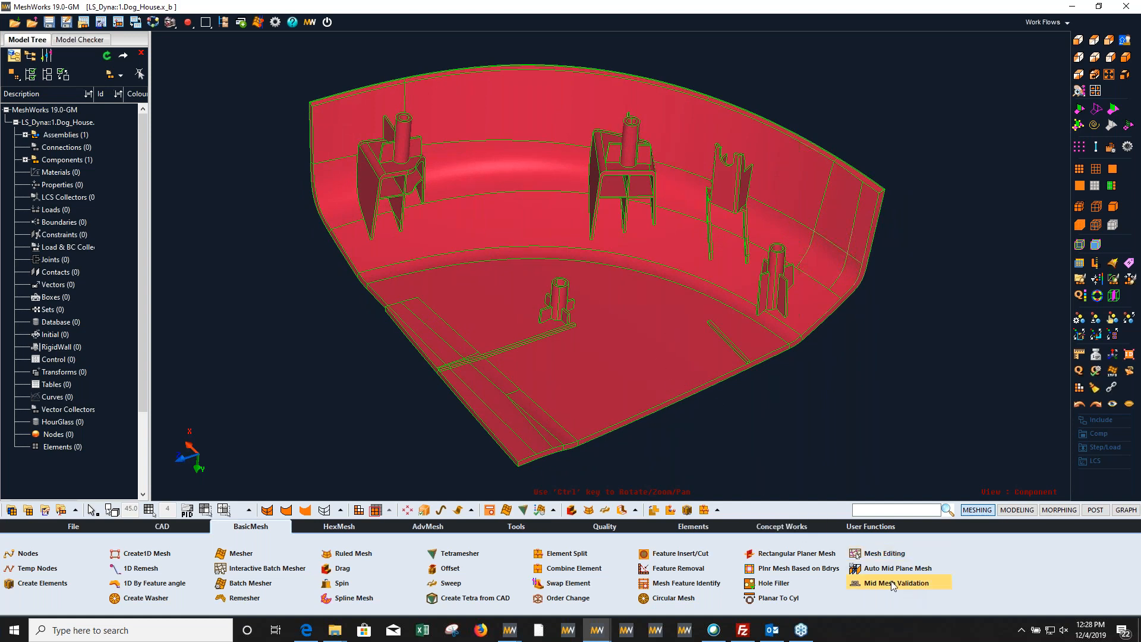
ctrl+drag(601, 344, 596, 325)
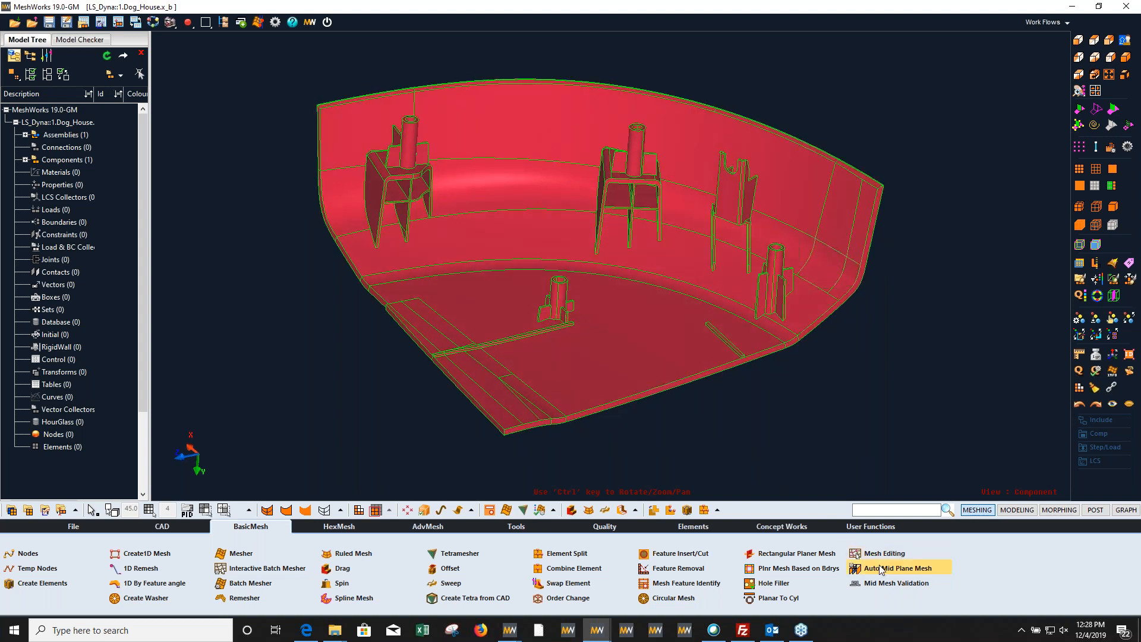
click(893, 571)
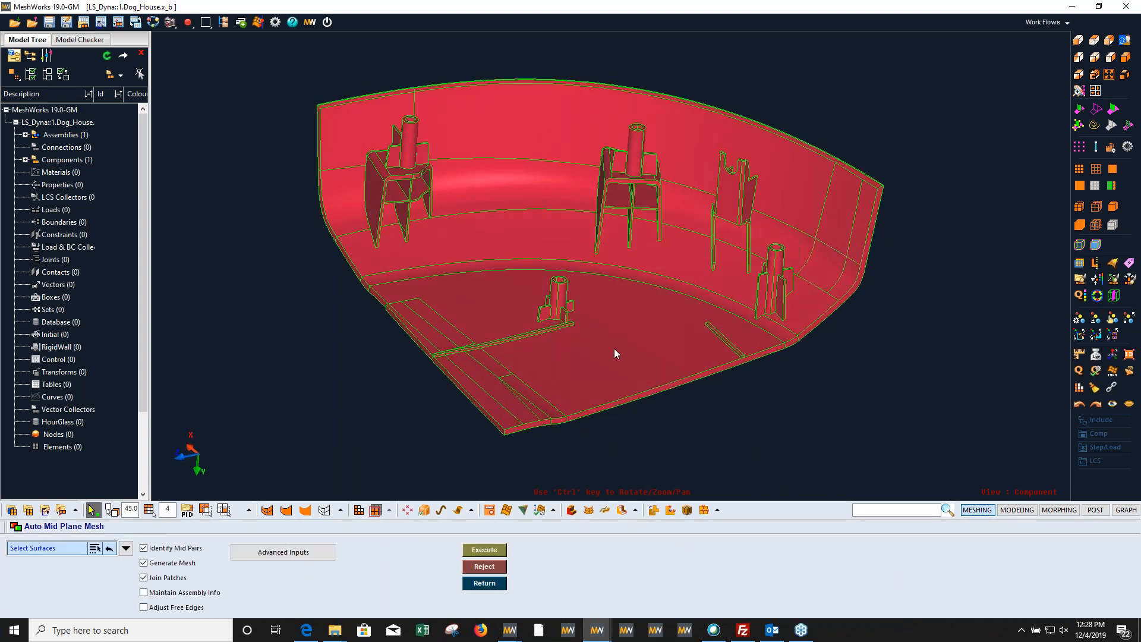
ctrl+drag(590, 350, 672, 293)
ctrl+drag(616, 316, 570, 381)
click(593, 348)
click(283, 552)
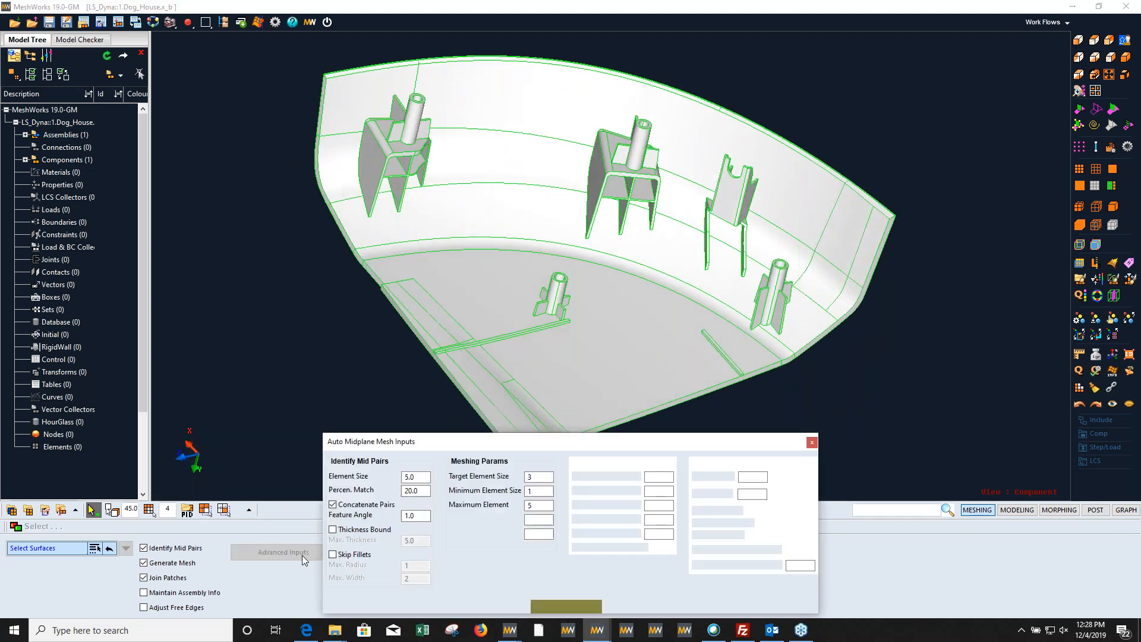
click(542, 479)
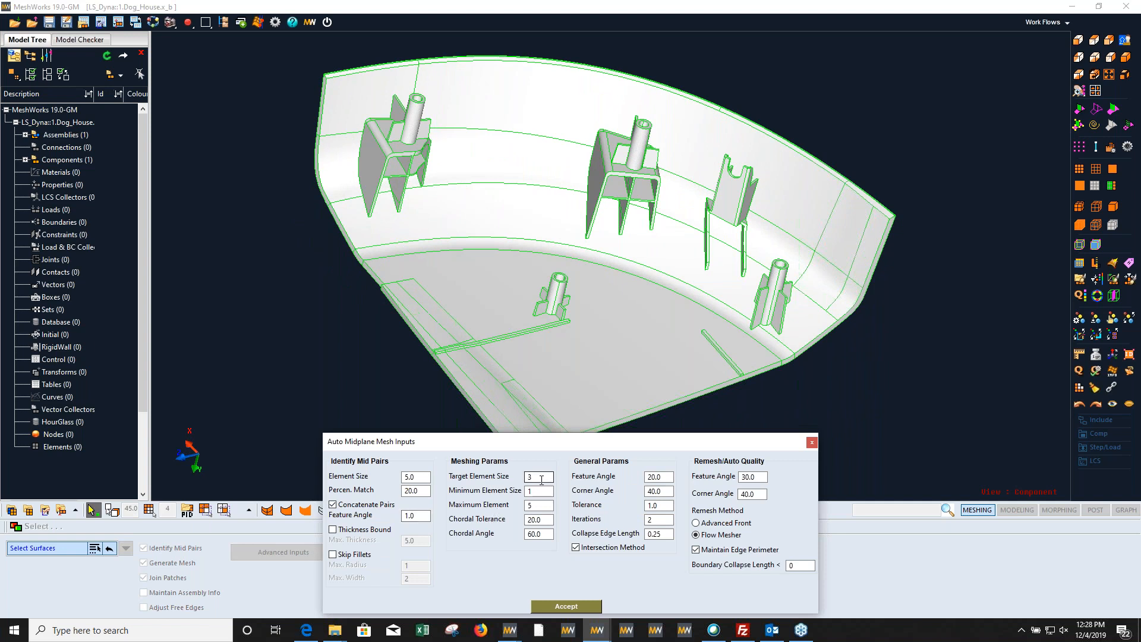
key(Tab)
click(559, 607)
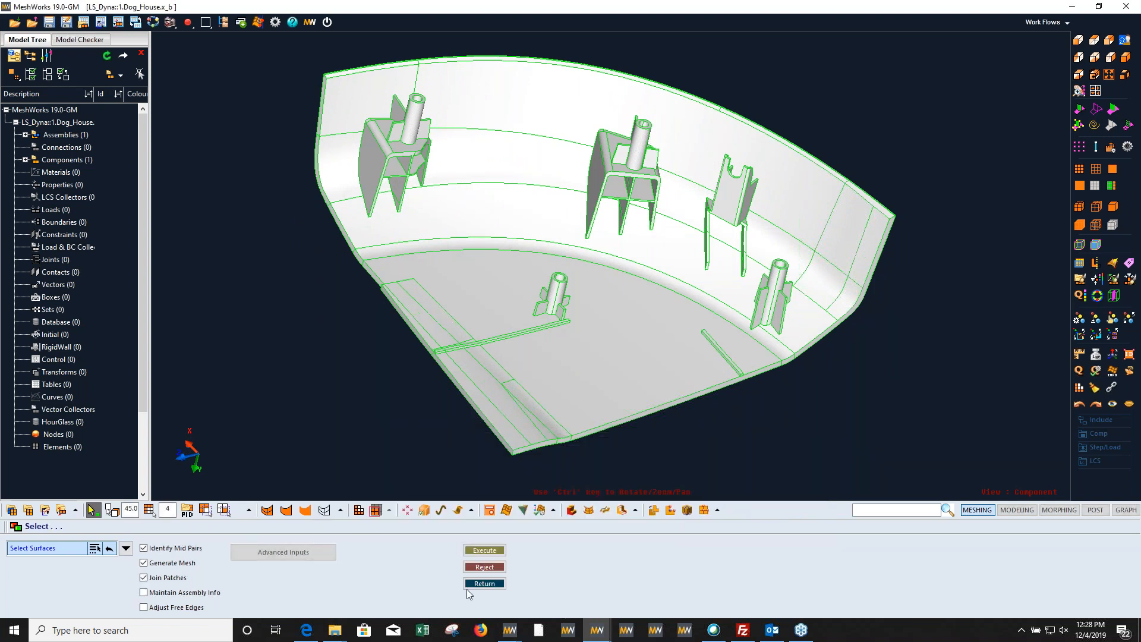
click(494, 552)
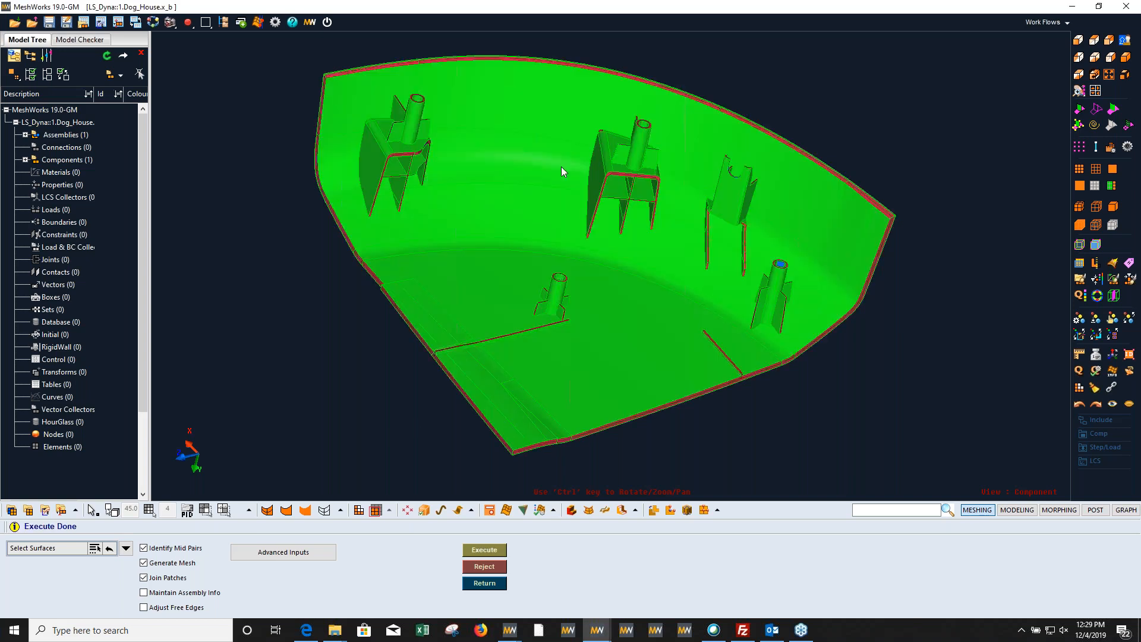
Step: Recolor the Dog_House components and display the surfaces as outlines only, leaving the mid-plane mesh shaded
click(1083, 318)
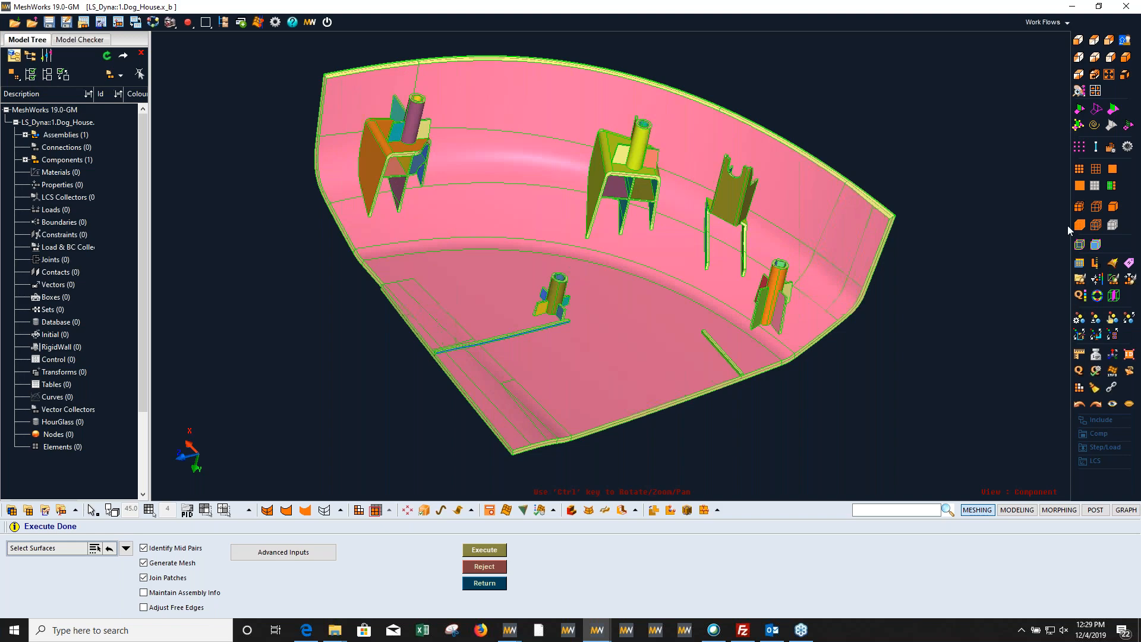
click(1096, 111)
ctrl+drag(945, 245, 876, 231)
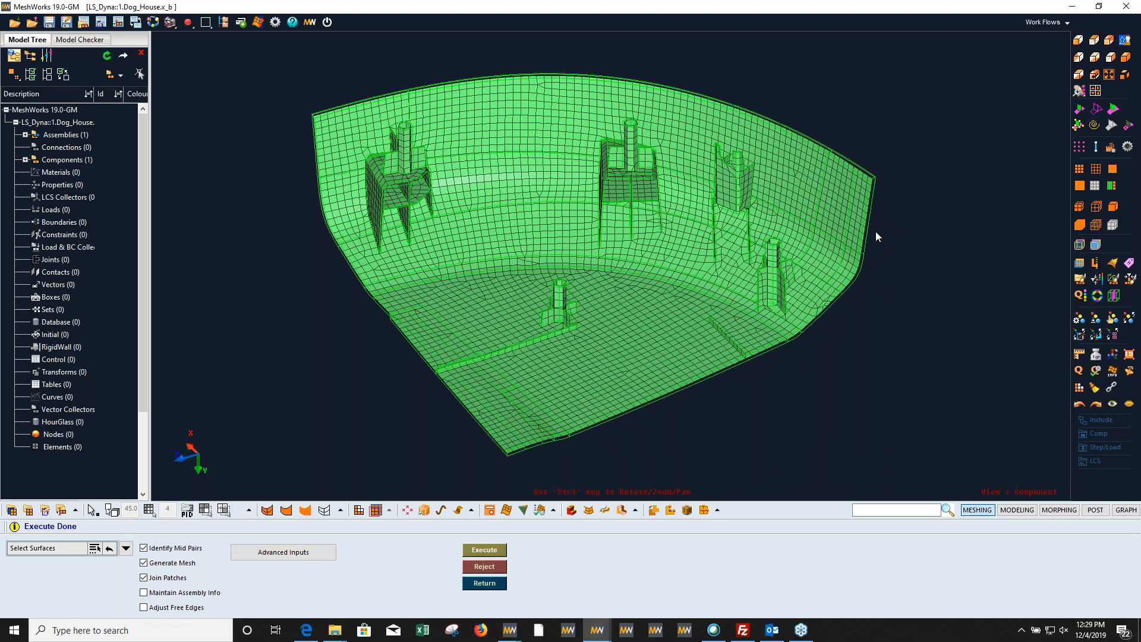
click(1087, 321)
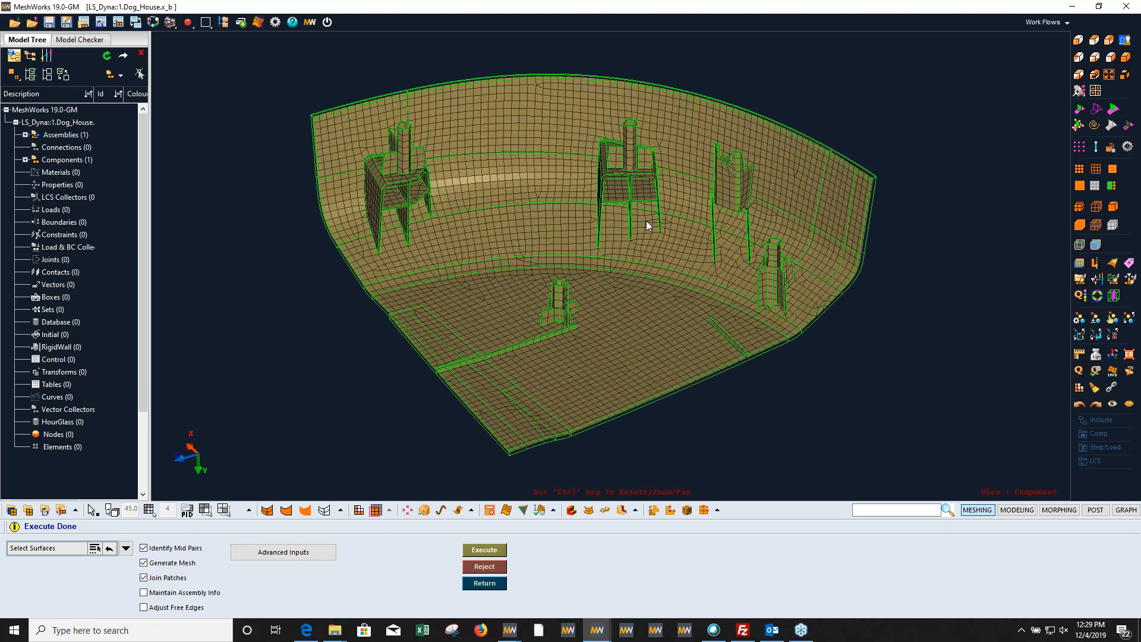
Step: Examine the mid-plane mesh around the small ribbed boss and the thin rib on the Dog_House floor
ctrl+middle_drag(644, 339, 751, 348)
ctrl+drag(751, 348, 717, 454)
ctrl+drag(598, 304, 544, 298)
ctrl+middle_drag(544, 298, 566, 298)
ctrl+drag(534, 284, 598, 290)
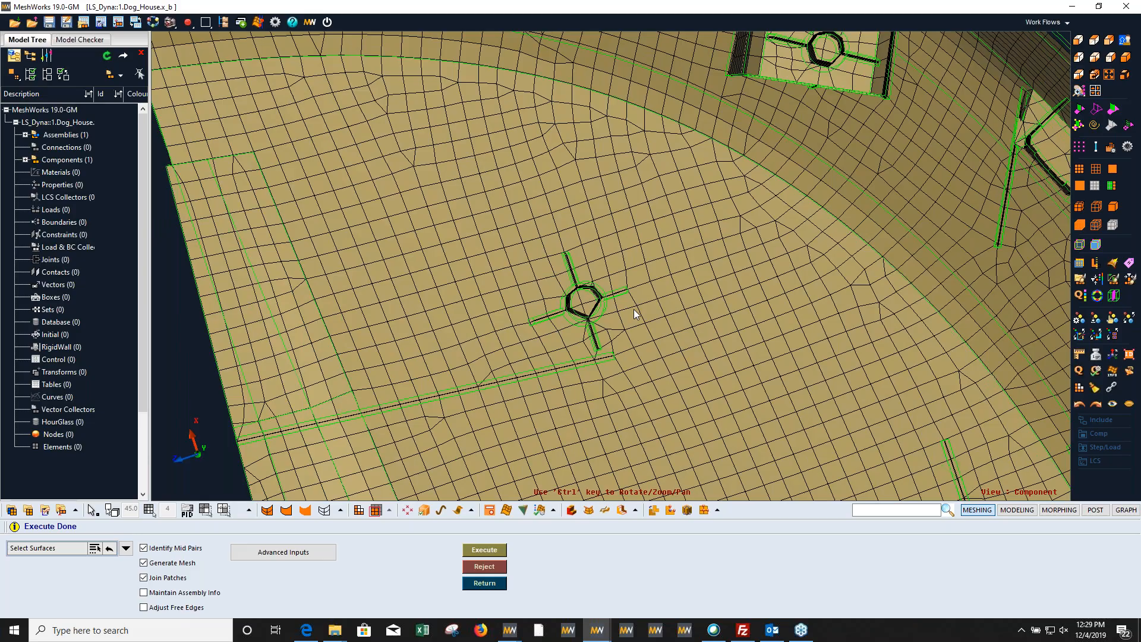
ctrl+middle_drag(544, 268, 530, 239)
ctrl+right_drag(530, 239, 573, 310)
ctrl+drag(573, 310, 539, 144)
ctrl+middle_drag(540, 143, 518, 189)
ctrl+right_drag(518, 189, 635, 295)
Step: Examine the mid-plane mesh of the box-shaped boss brackets on the curved wall against the original surface outlines
scroll(630, 244, up, 5)
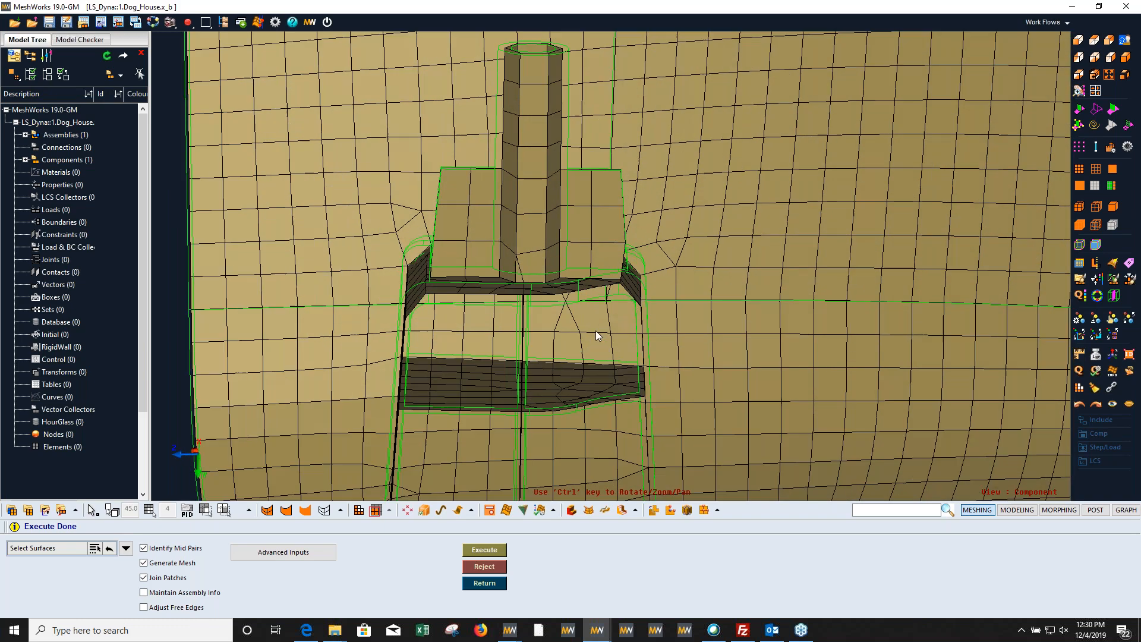
ctrl+drag(625, 237, 627, 233)
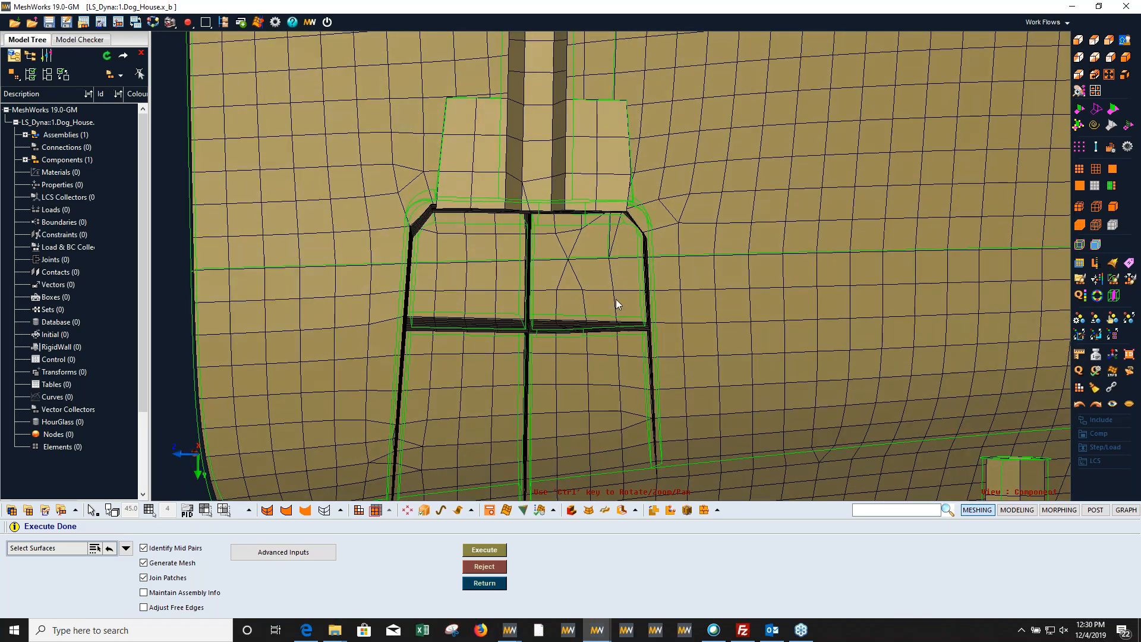
ctrl+right_drag(615, 299, 572, 165)
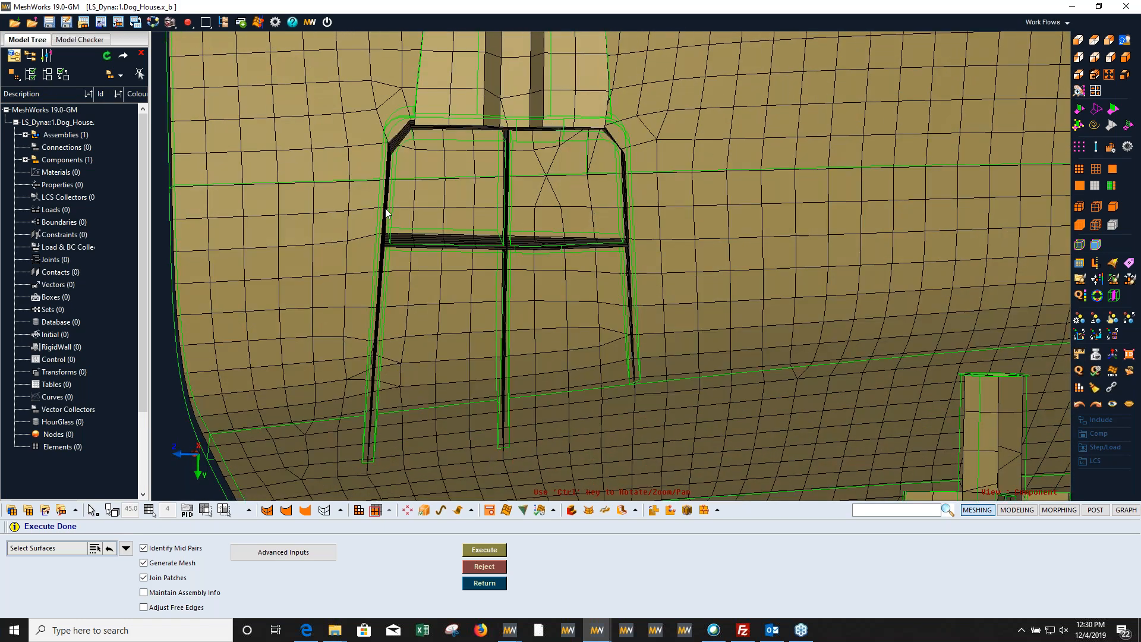
scroll(451, 276, down, 4)
ctrl+drag(420, 279, 433, 254)
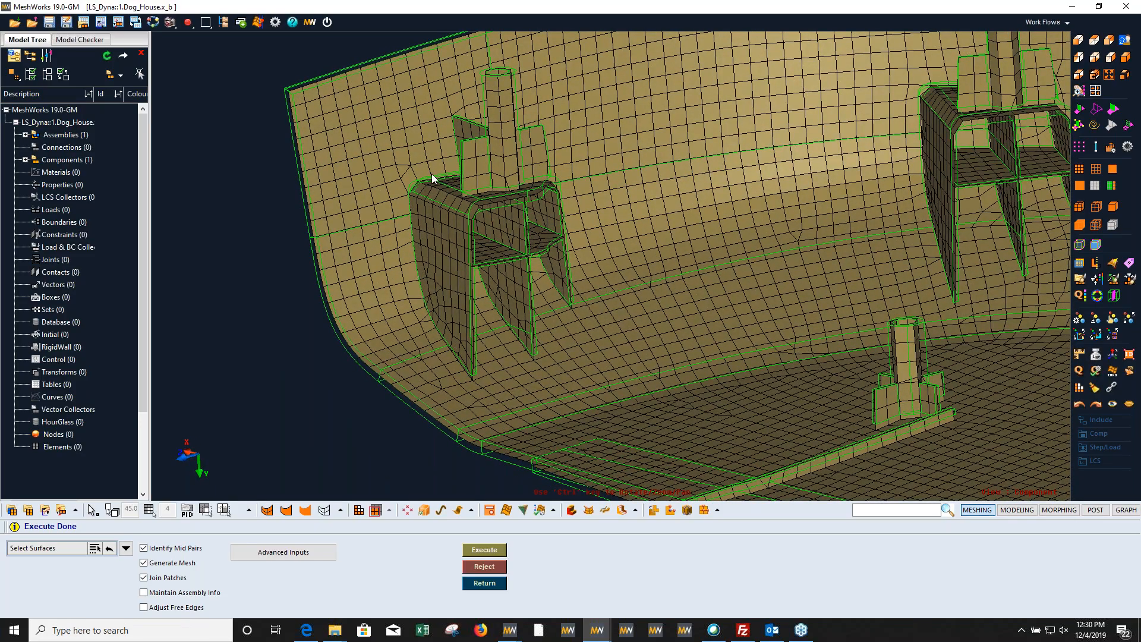
ctrl+drag(575, 168, 557, 238)
ctrl+middle_drag(557, 239, 772, 183)
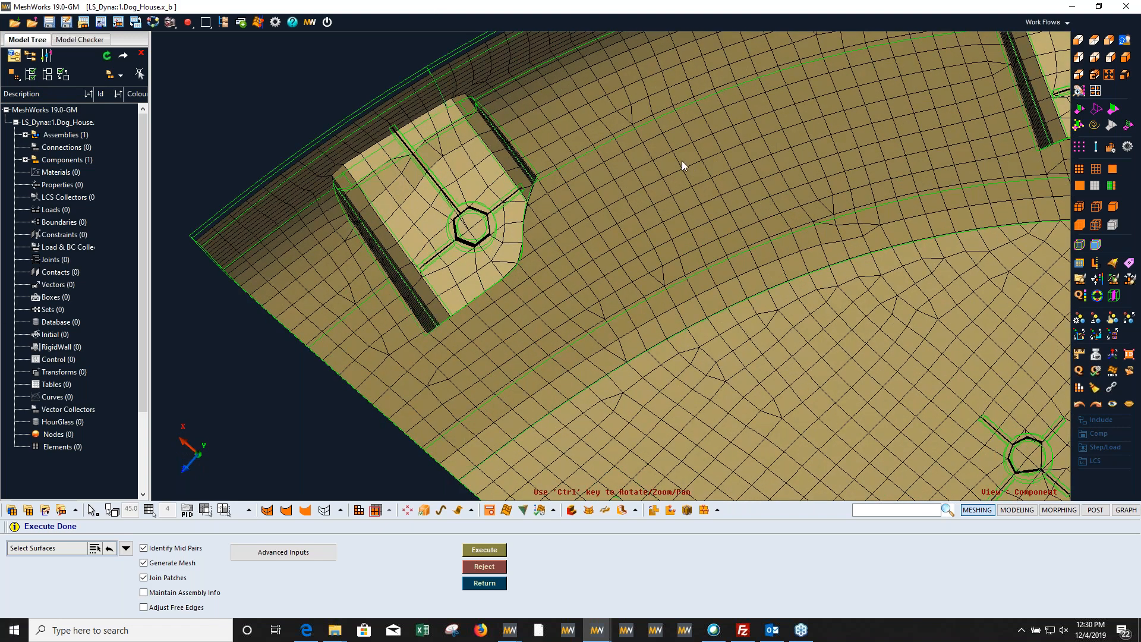
ctrl+middle_drag(717, 177, 543, 231)
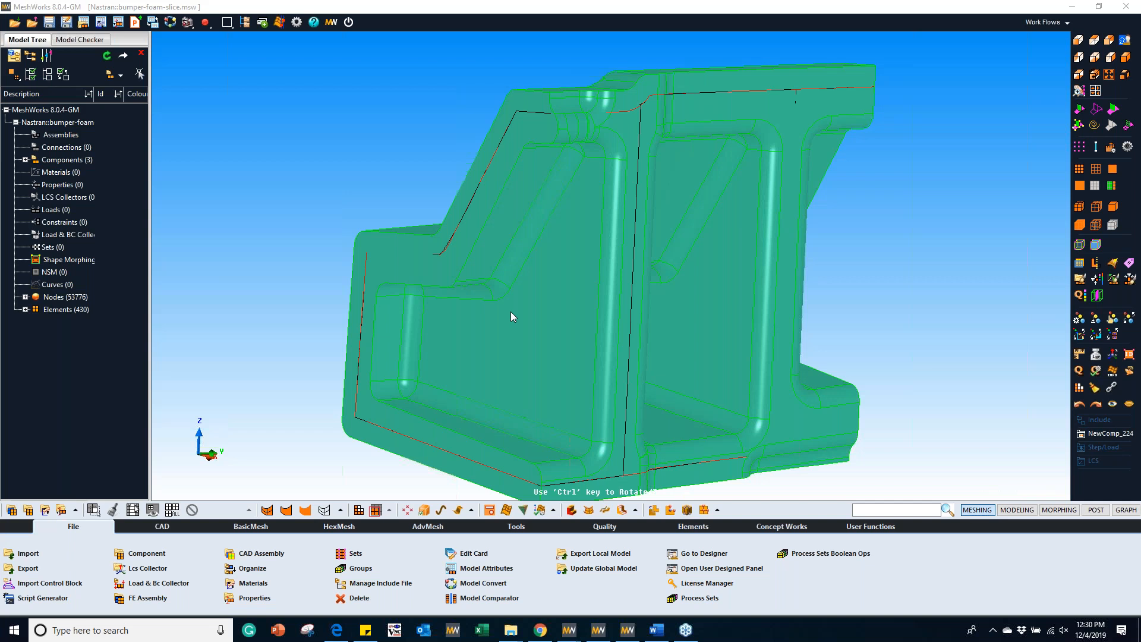
Step: Examine the ribs, pockets and fillets of the bumper-foam-slice model from several sides
mouse_move(480, 233)
ctrl+middle_down()
mouse_move(418, 208)
mouse_move(434, 223)
ctrl+middle_up()
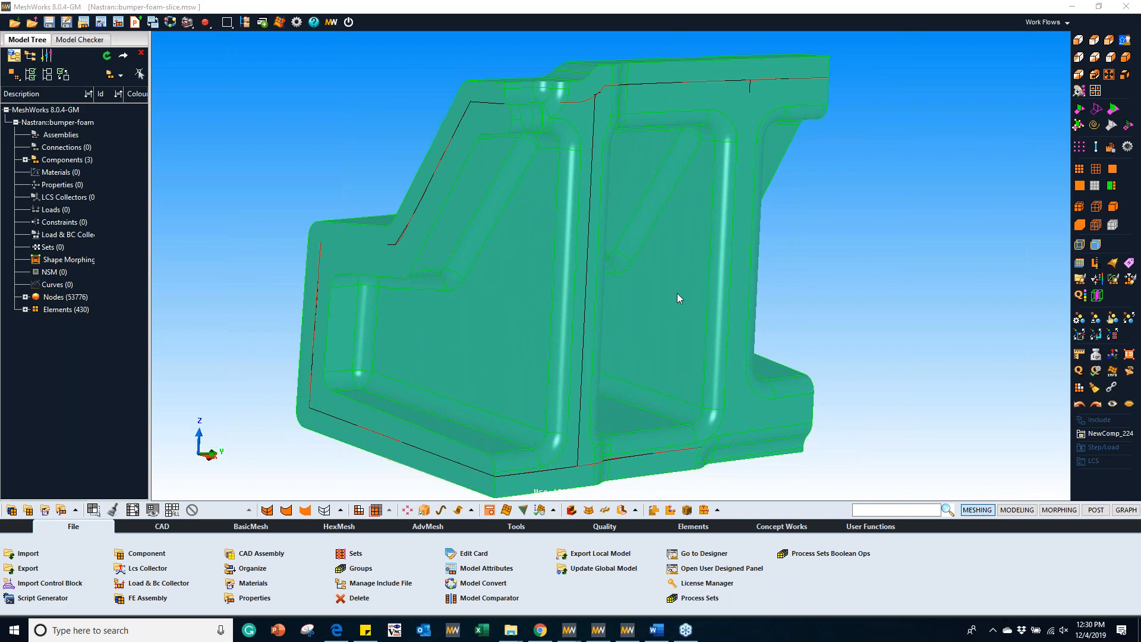
ctrl+drag(677, 294, 619, 259)
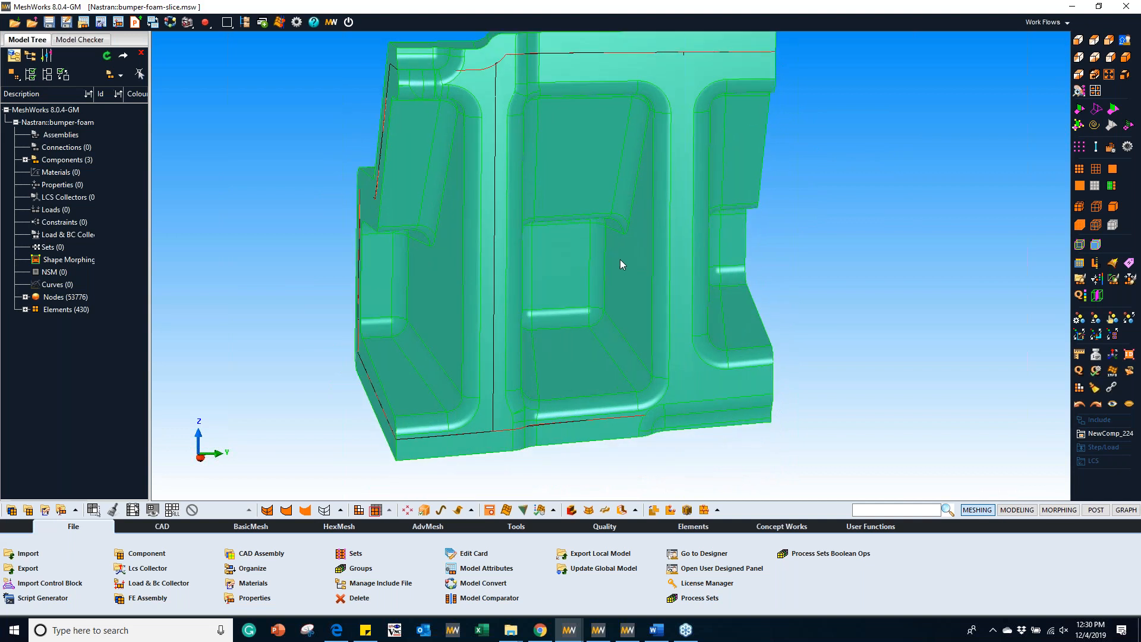
click(1094, 79)
ctrl+drag(690, 282, 719, 290)
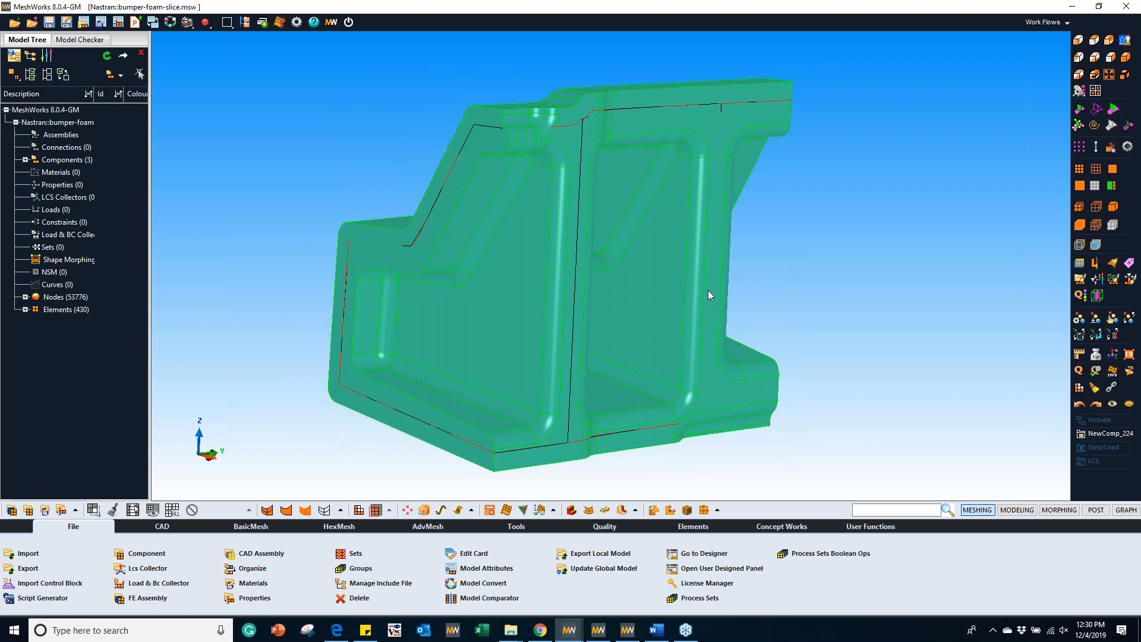
ctrl+drag(681, 274, 671, 298)
ctrl+drag(529, 418, 937, 212)
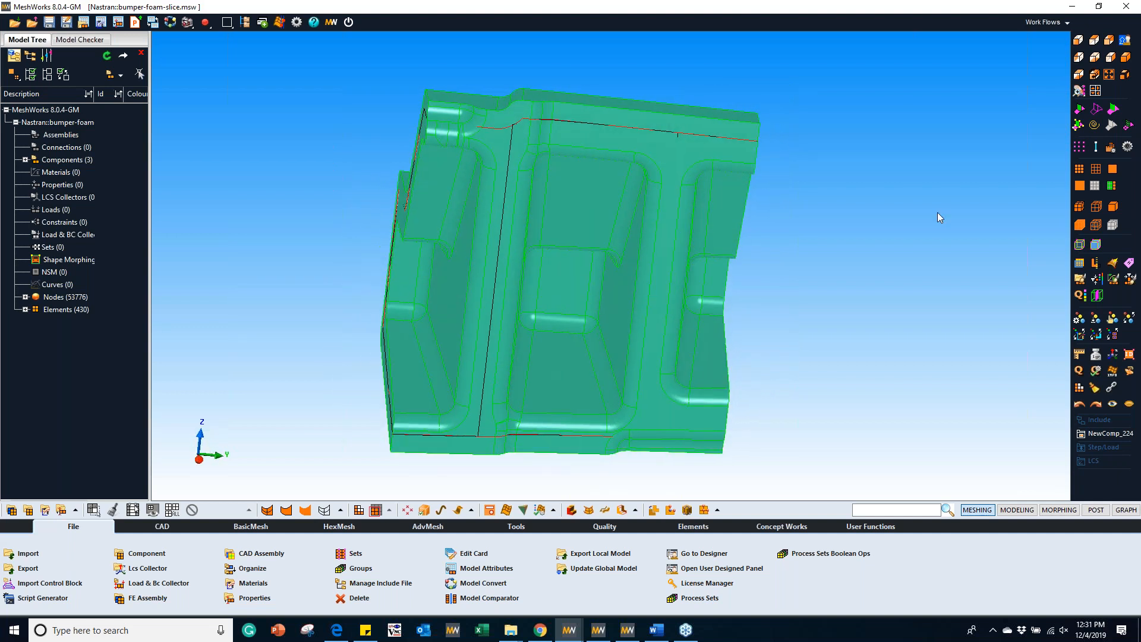
Step: Display the bumper foam geometry as wireframe and examine the mid-plane shell mesh inside it from several sides
click(1095, 109)
mouse_move(558, 290)
ctrl+mouse_down()
mouse_move(668, 298)
mouse_move(807, 271)
ctrl+mouse_up()
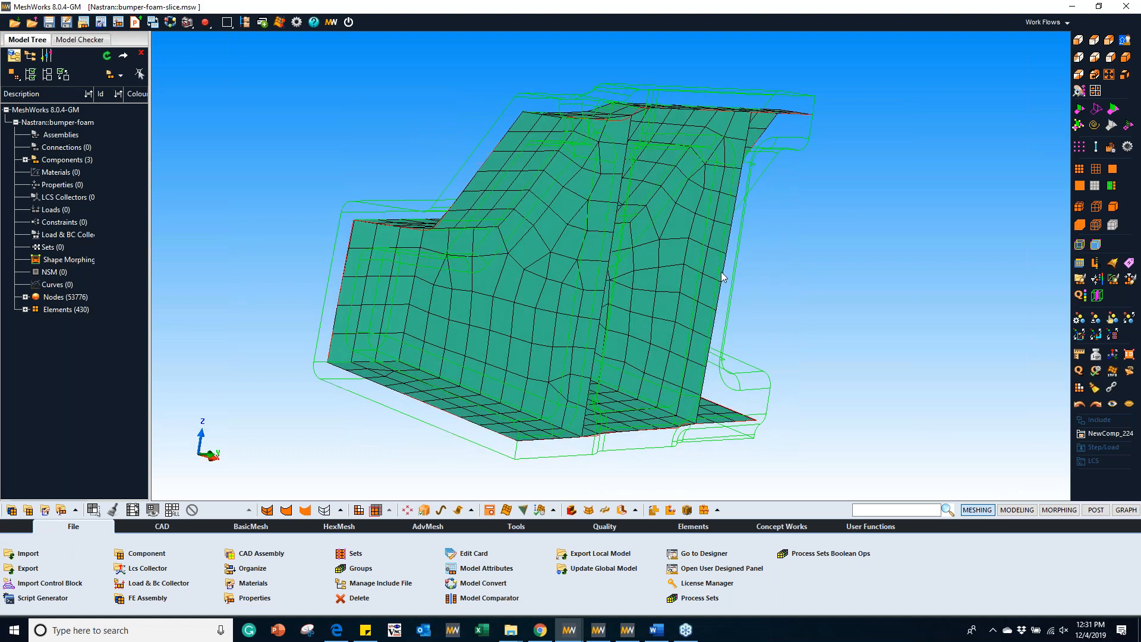
scroll(624, 276, down, 3)
ctrl+drag(624, 276, 532, 285)
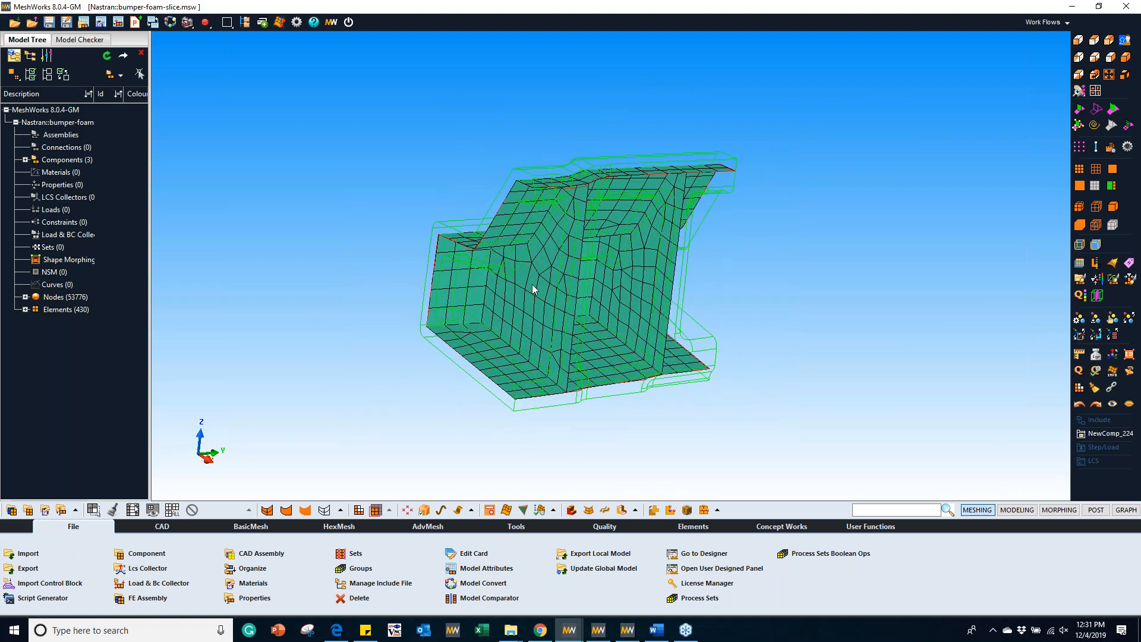
ctrl+drag(637, 273, 480, 282)
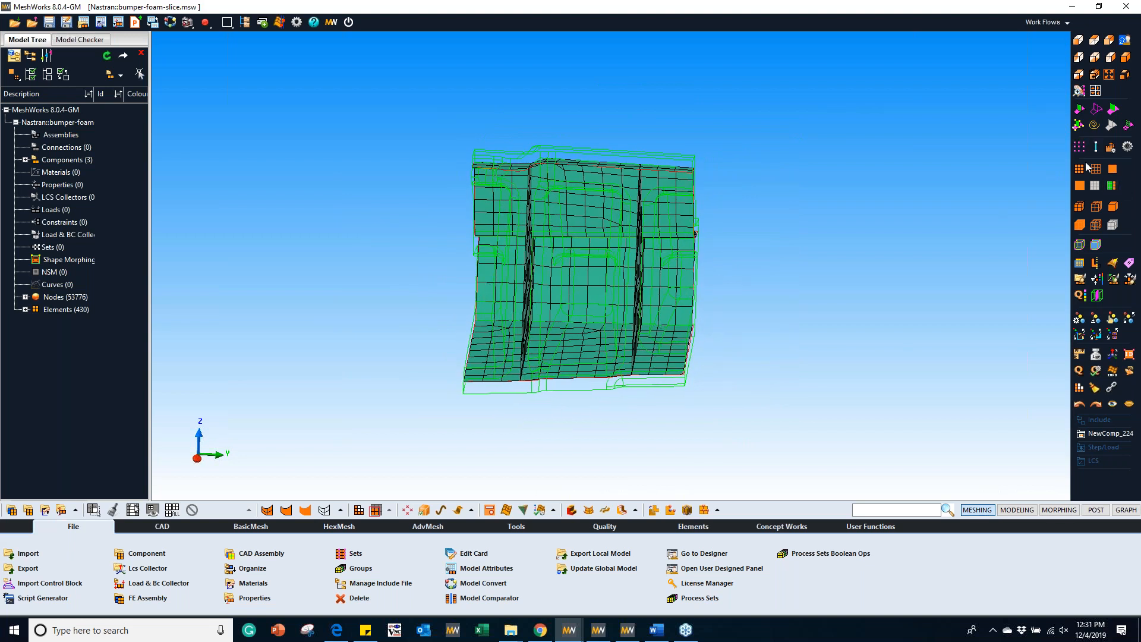
Step: Shade the geometry surfaces and compare the solid foam ribs and pockets with the mid-plane mesh
click(1080, 110)
scroll(490, 351, up, 2)
scroll(557, 333, up, 1)
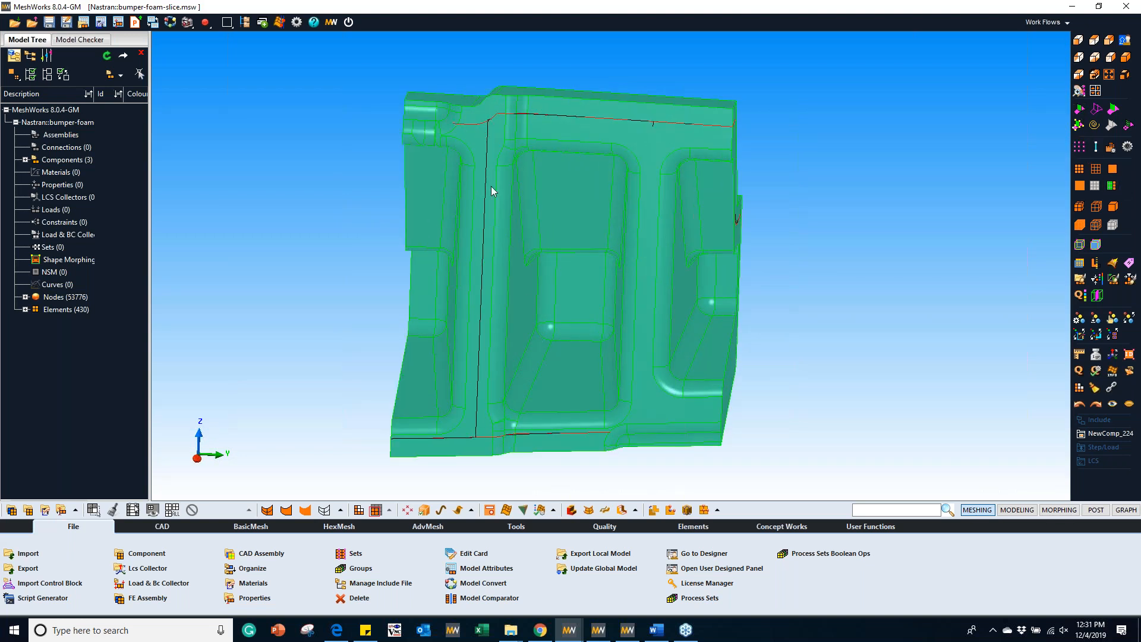
middle_drag(522, 258, 760, 267)
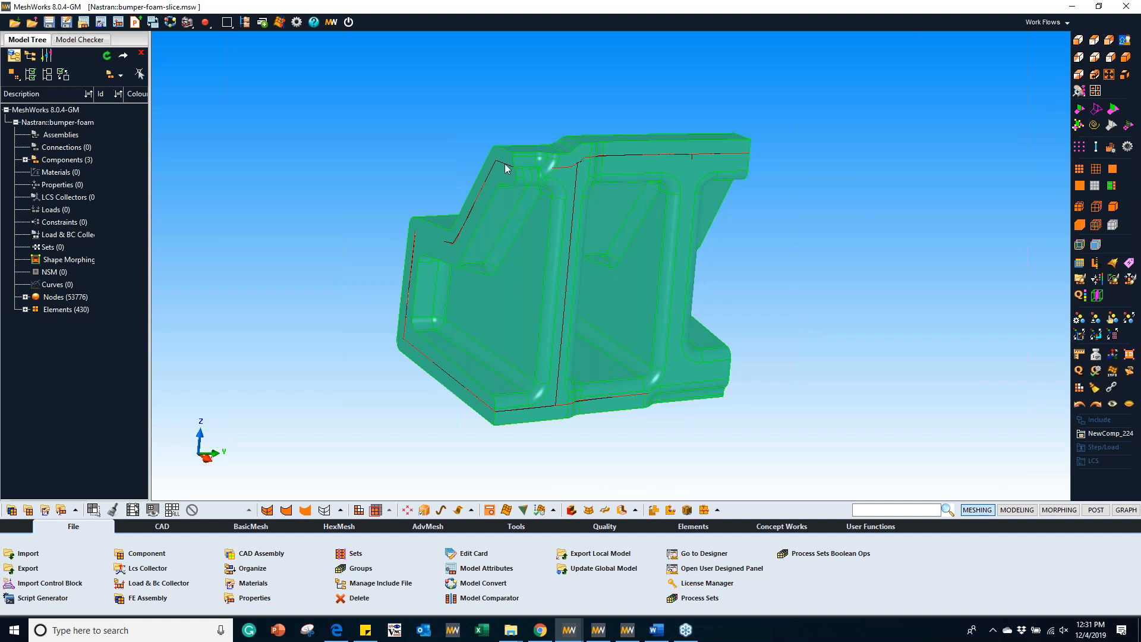
Step: Return the geometry to wireframe and generate hexas from all the mid-plane shell elements with a thickness value of 5
click(1093, 111)
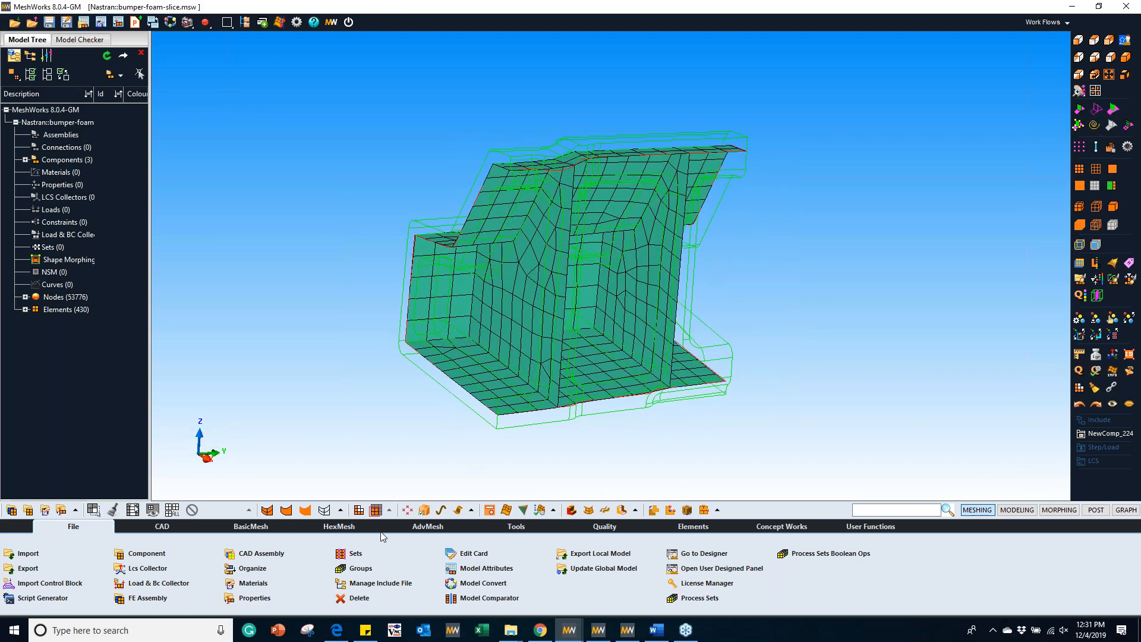
click(345, 528)
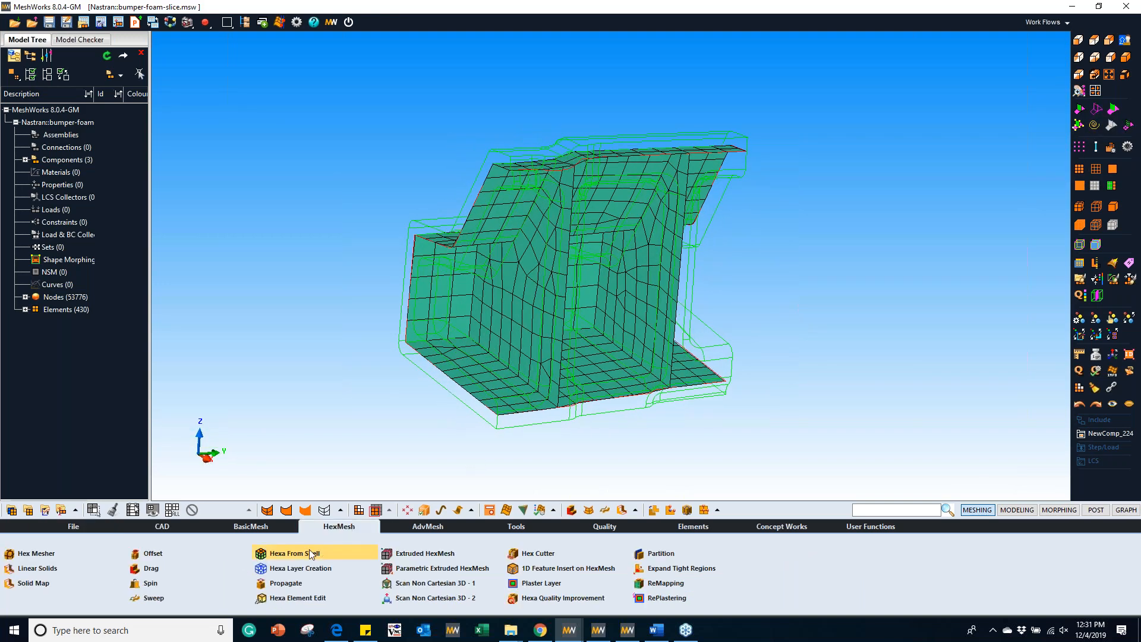
click(295, 554)
drag(447, 157, 751, 402)
double_click(67, 576)
text(5)
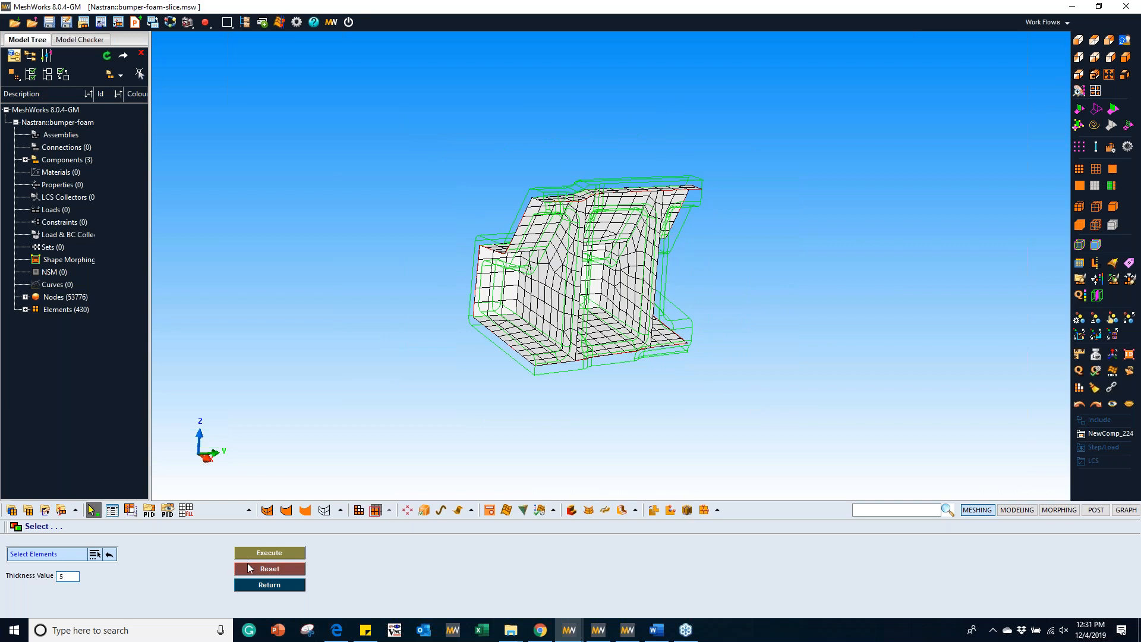
click(256, 553)
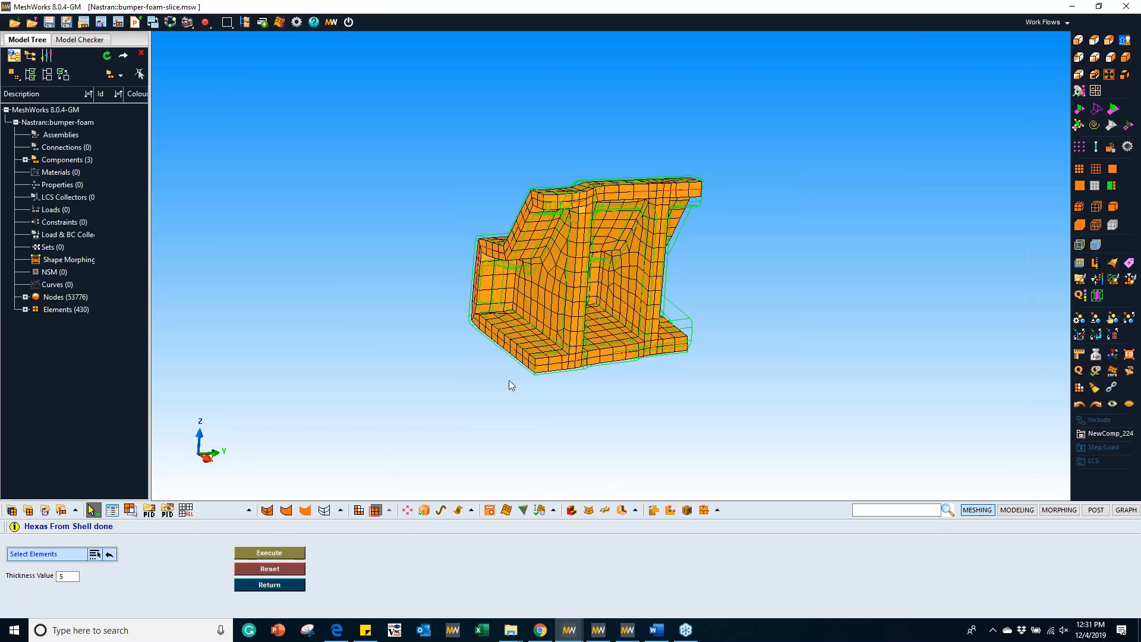
Step: Examine the hexa mesh along the ribs, back wall and base against the geometry outlines
ctrl+drag(624, 347, 517, 277)
ctrl+scroll(520, 284, up, 6)
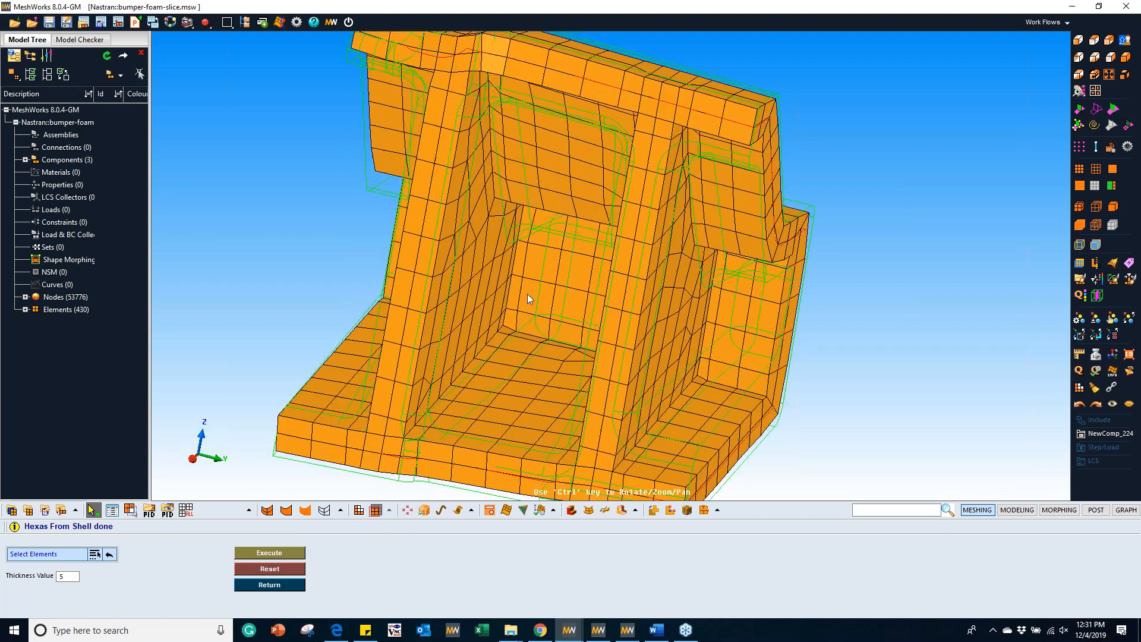
ctrl+drag(675, 339, 637, 317)
ctrl+right_drag(637, 318, 709, 268)
ctrl+drag(573, 380, 512, 320)
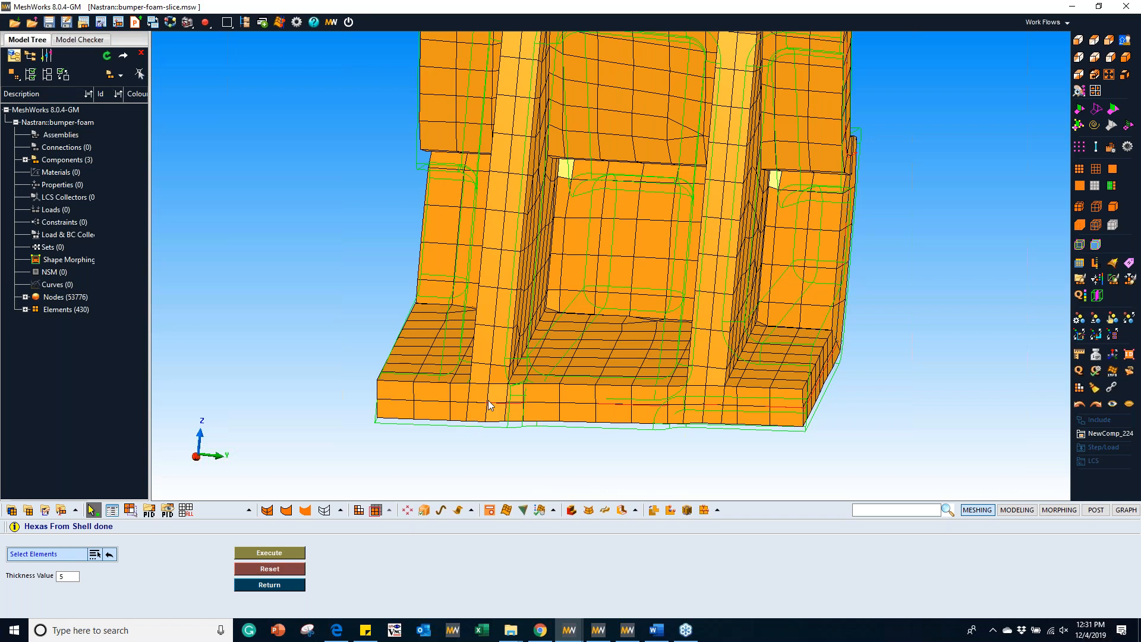
Step: Reset the hexa result and run Hexa From Shell on the mid-plane shells again with thickness 5
click(259, 566)
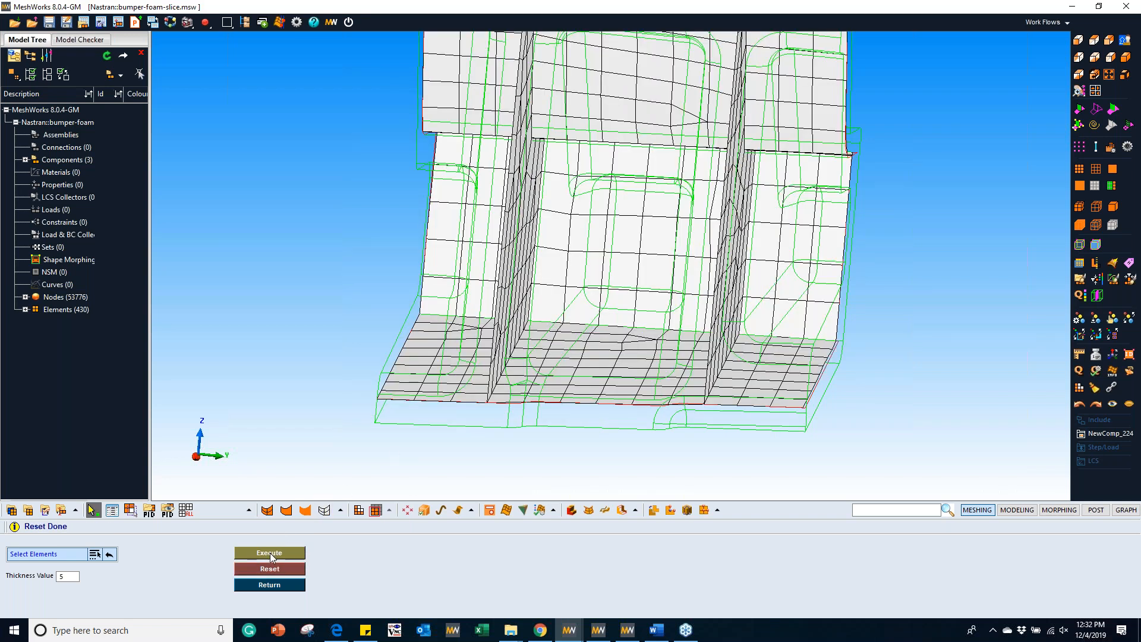
click(270, 554)
ctrl+drag(536, 345, 569, 309)
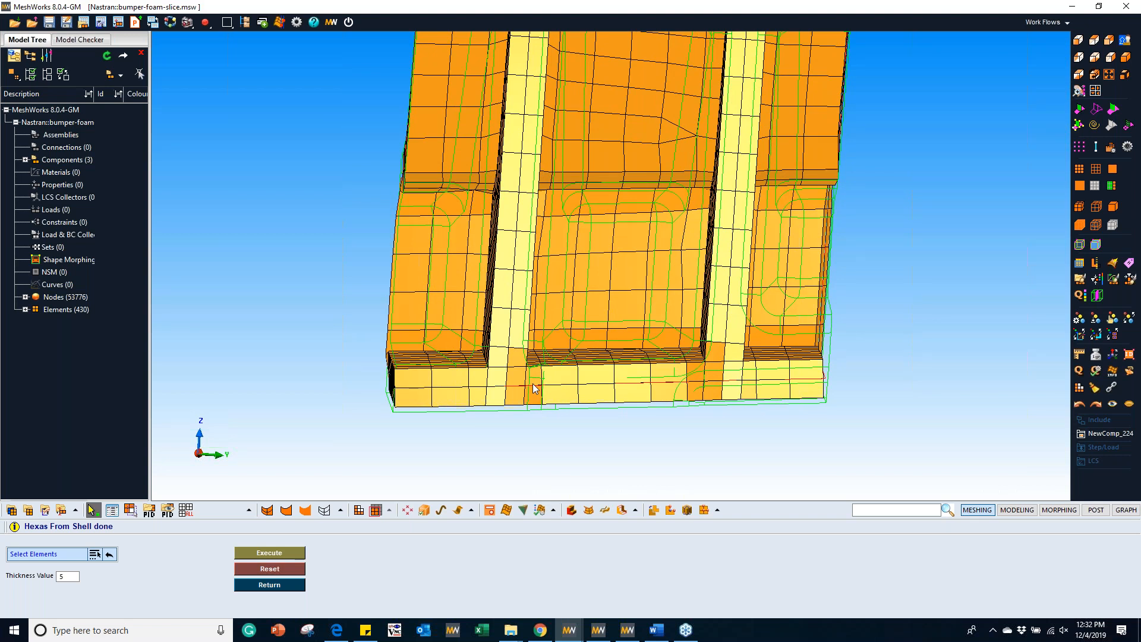
ctrl+drag(535, 386, 617, 324)
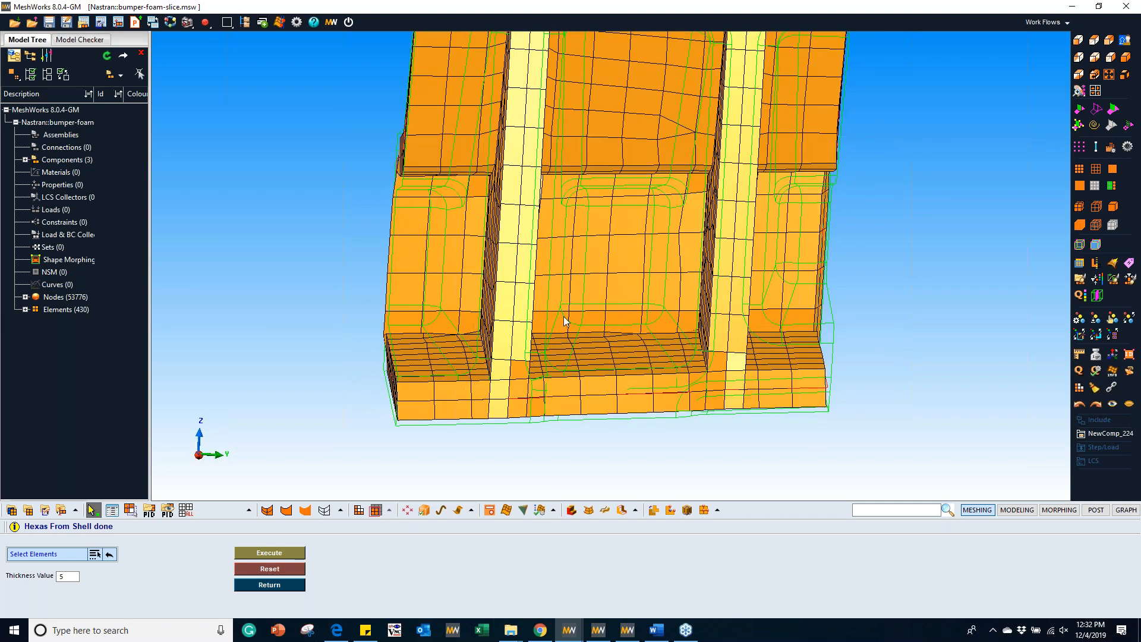
Step: Compare the hexas with the shaded foam surfaces, then with the wireframe outlines around the ribs and base
click(1081, 110)
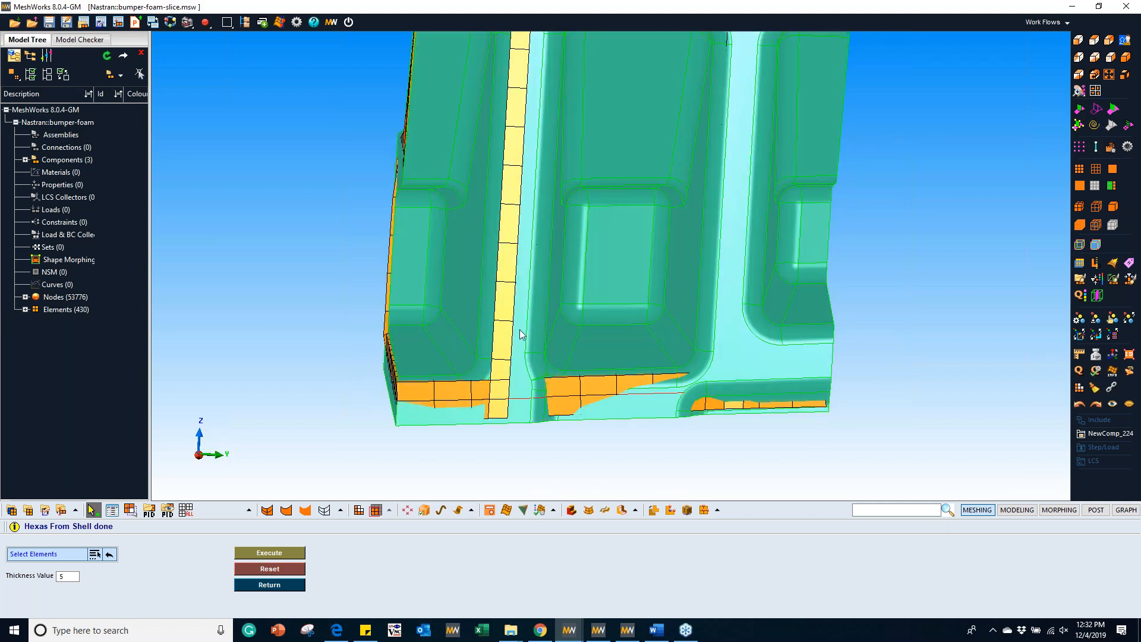
click(1097, 110)
ctrl+drag(700, 256, 504, 321)
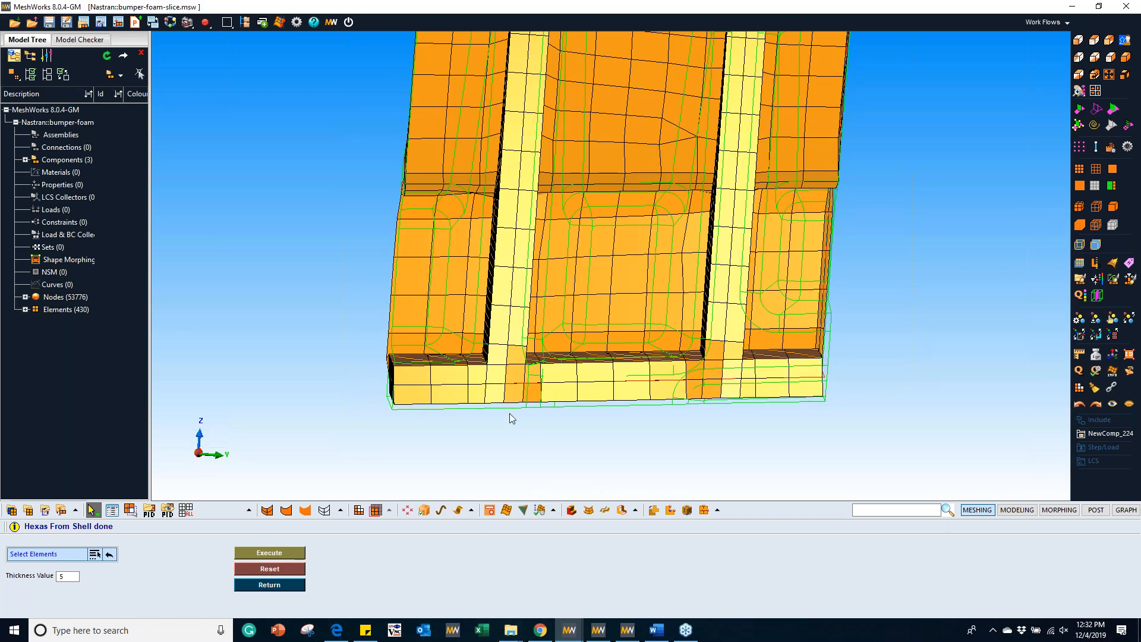
ctrl+drag(557, 330, 533, 269)
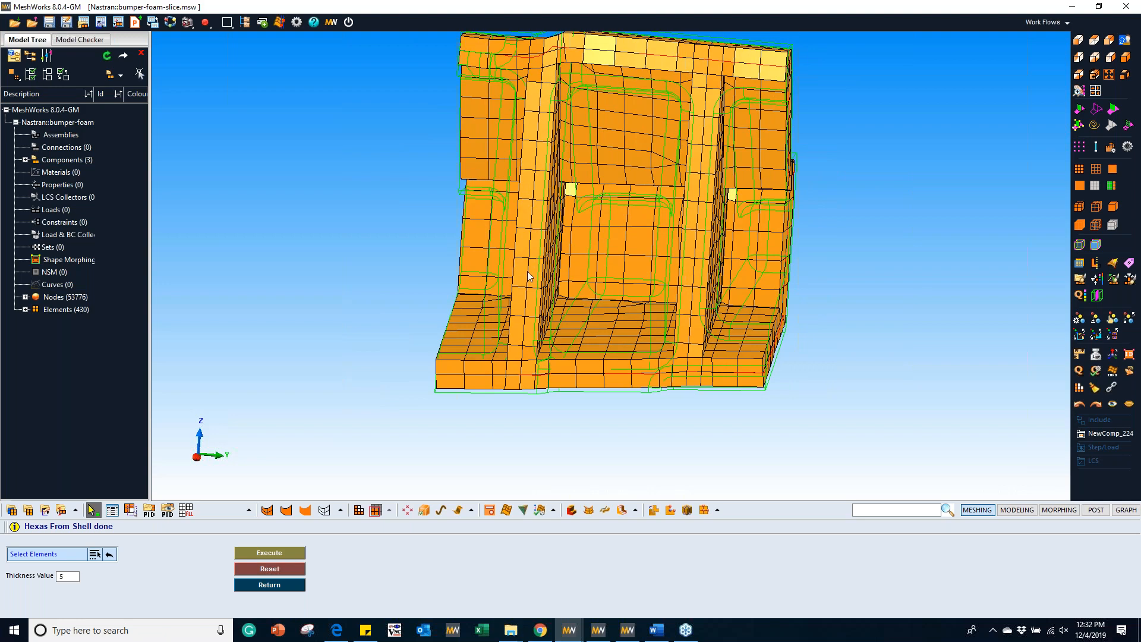
Step: Switch to the MeshWorks session with bumper-foam-slice-otr-mesh-partitioned and orient its triangular surface mesh to face the pockets
click(568, 629)
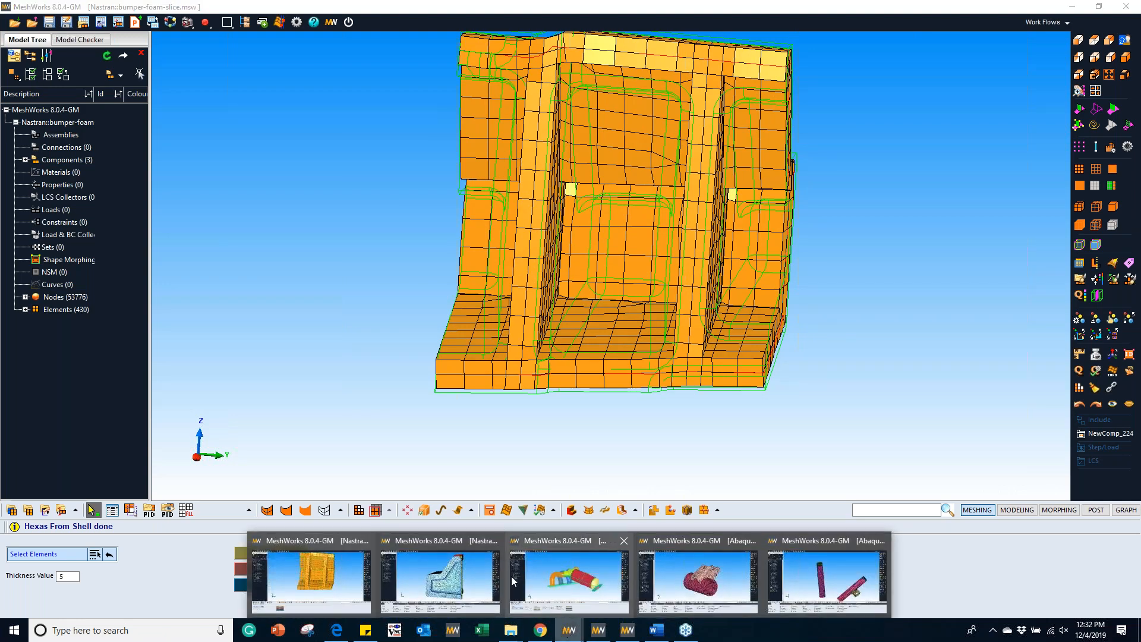
click(446, 585)
ctrl+drag(493, 349, 681, 317)
scroll(657, 298, up, 2)
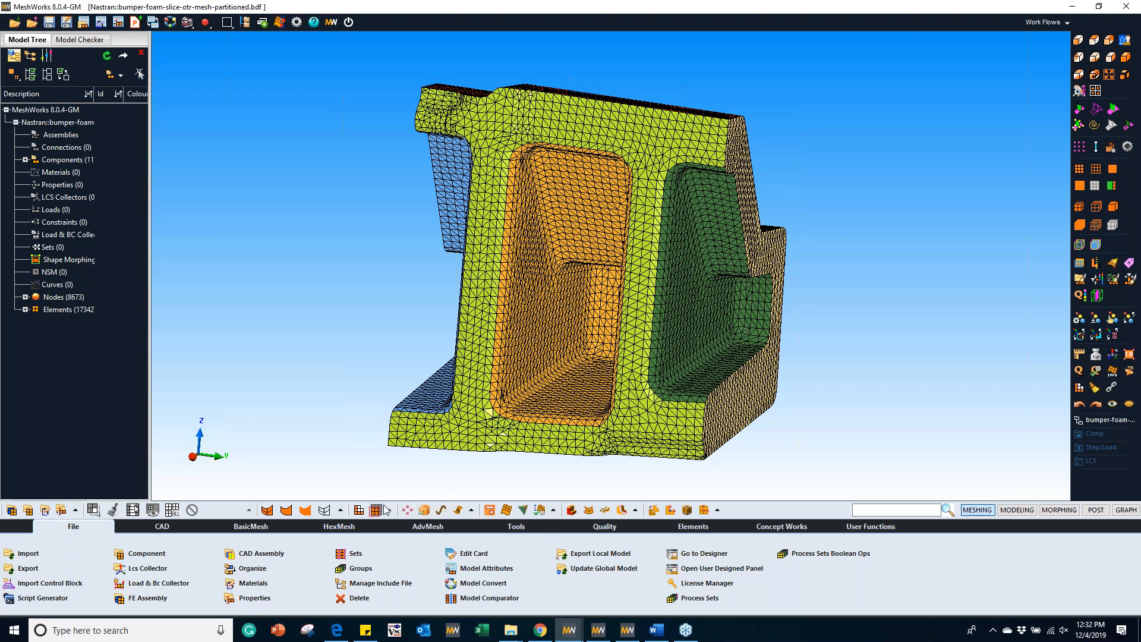
Step: Start Hex Mesher, select all components of the foam slice as outer geometry and set the element size to 10
click(338, 526)
click(41, 552)
click(56, 543)
scroll(642, 265, down, 2)
drag(421, 93, 782, 417)
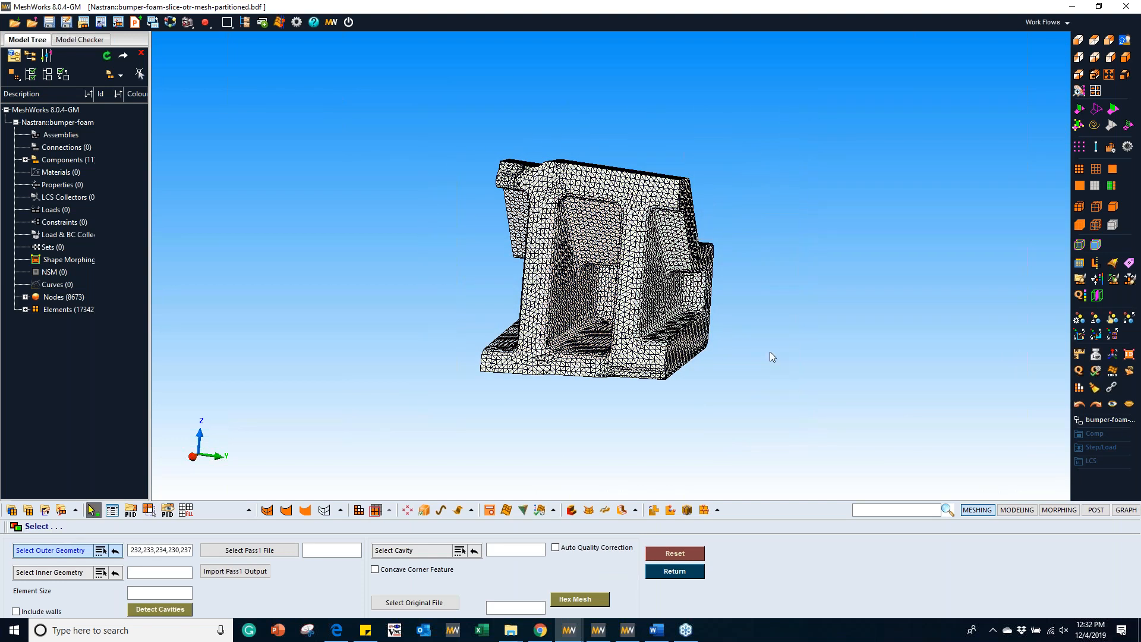
click(149, 594)
scroll(609, 226, up, 3)
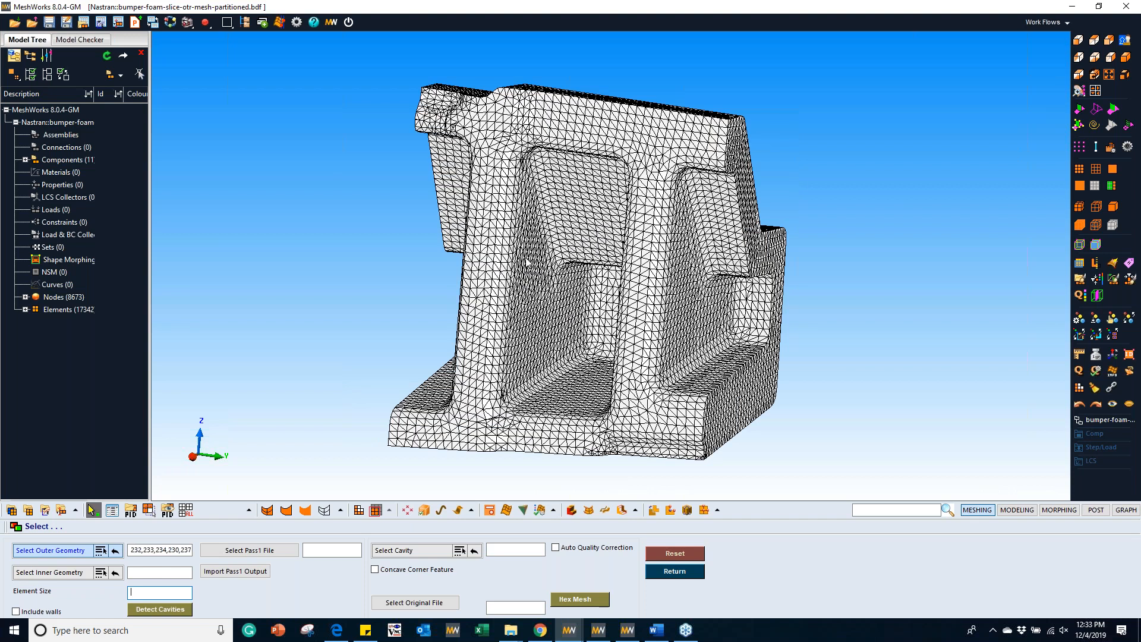
text(10)
Step: Choose the Pass1 file from the 4.Hex_Mesh folder and import the Pass1 output
click(249, 552)
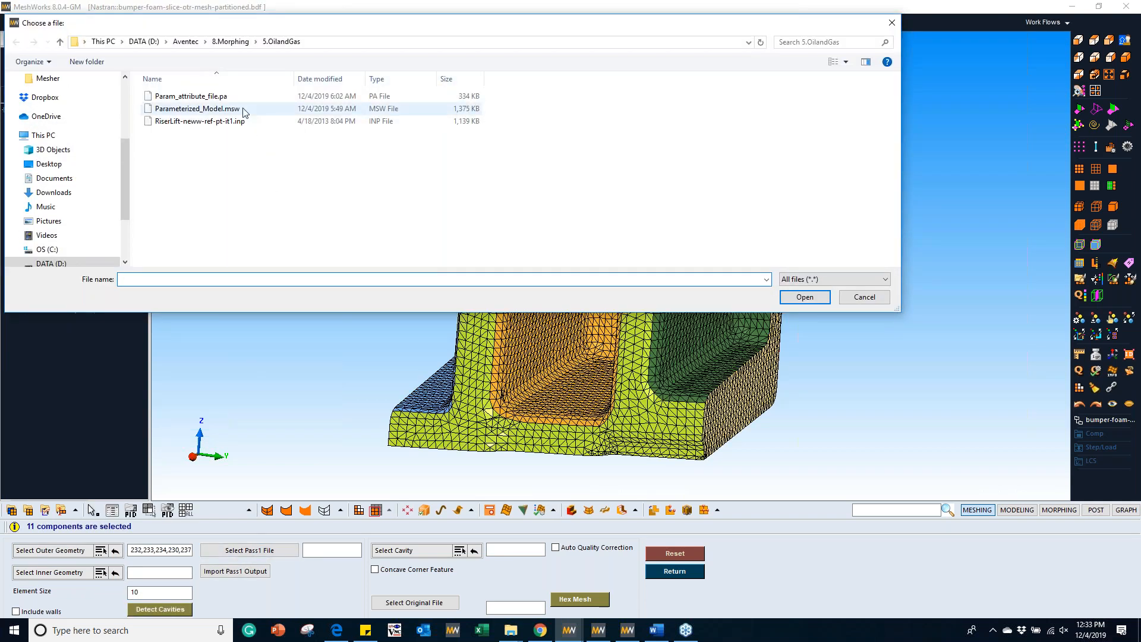
click(186, 43)
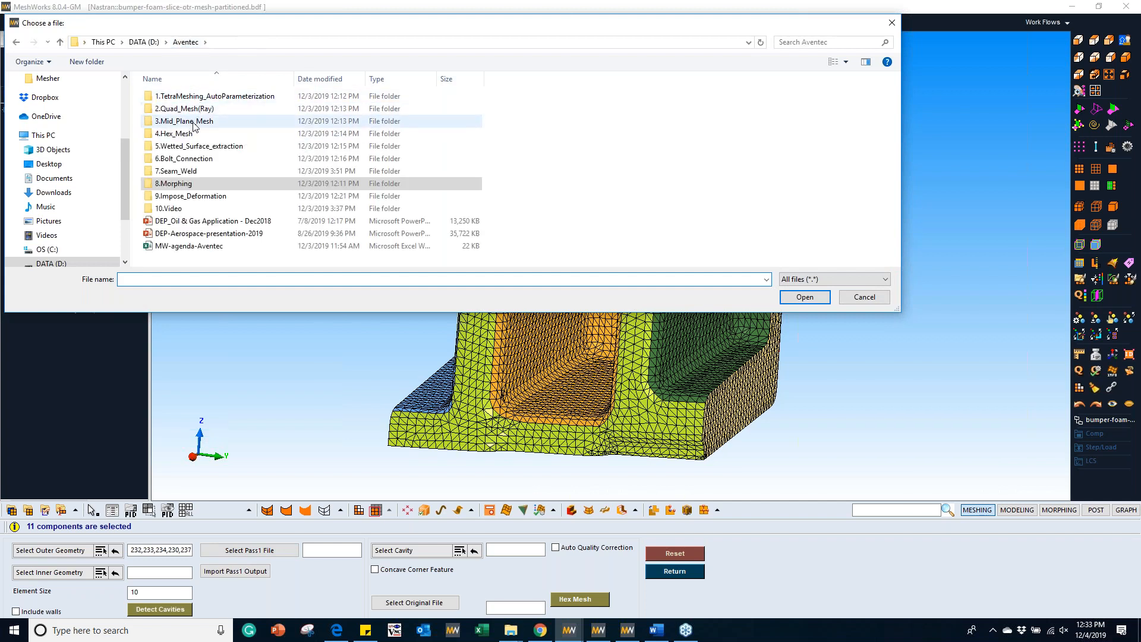
double_click(199, 131)
double_click(196, 109)
double_click(282, 112)
click(236, 571)
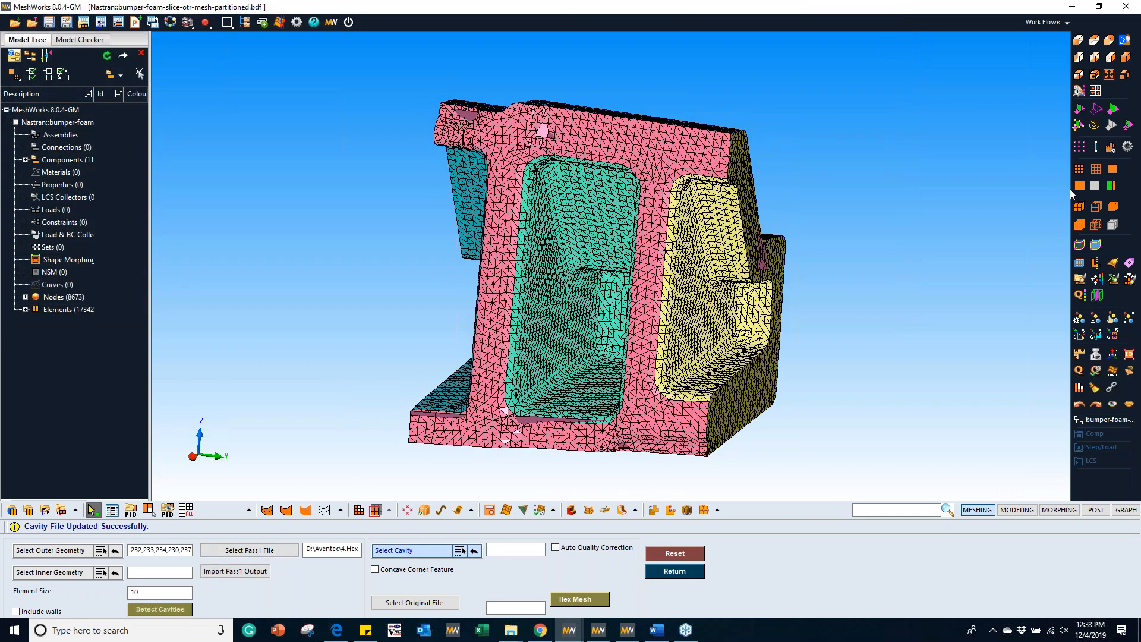
Step: Display only the imported coarse hex block mesh, select it as the cavity and generate the hex mesh
click(1094, 185)
middle_drag(695, 307, 886, 313)
middle_drag(665, 322, 596, 324)
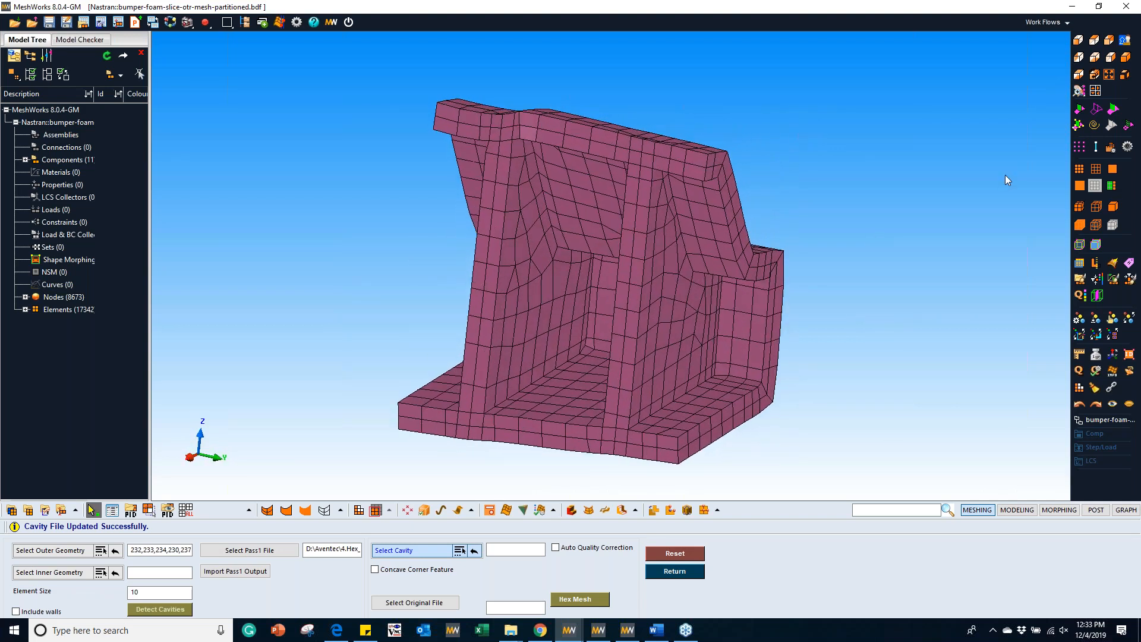
click(559, 316)
click(601, 595)
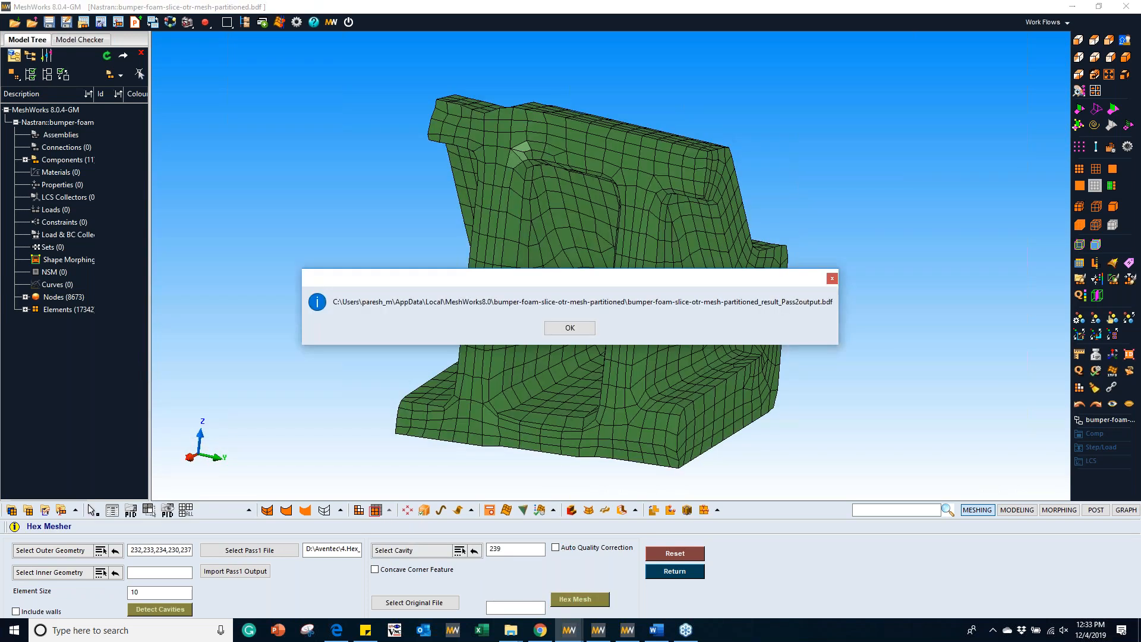
click(570, 327)
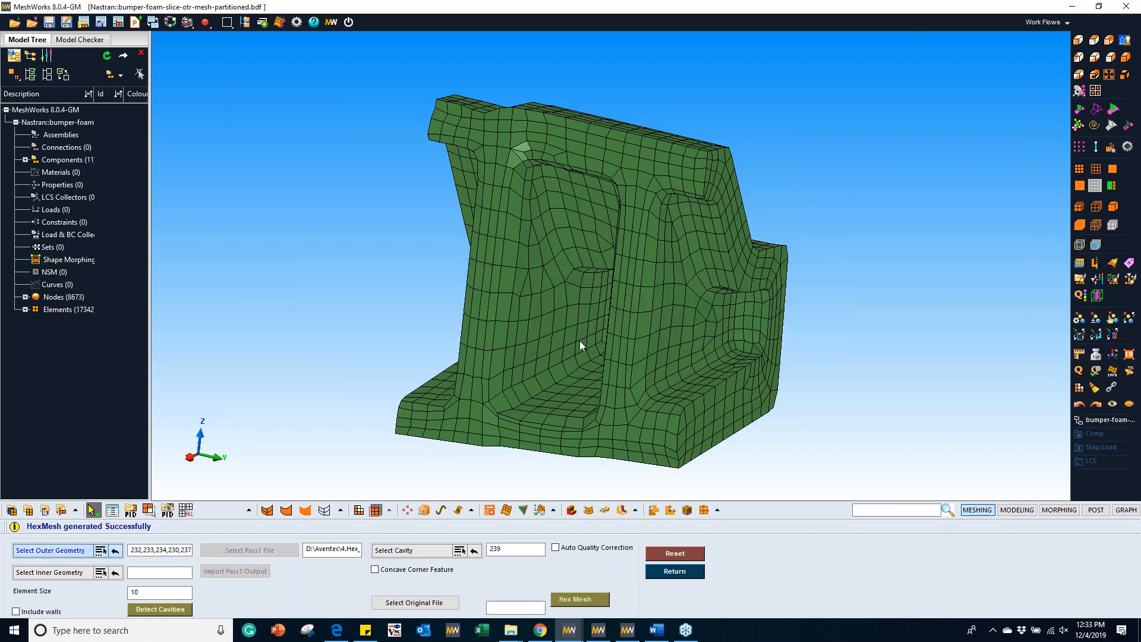
Step: Examine the generated hex mesh of the foam slice in several standard views
middle_drag(632, 341, 393, 279)
click(1078, 57)
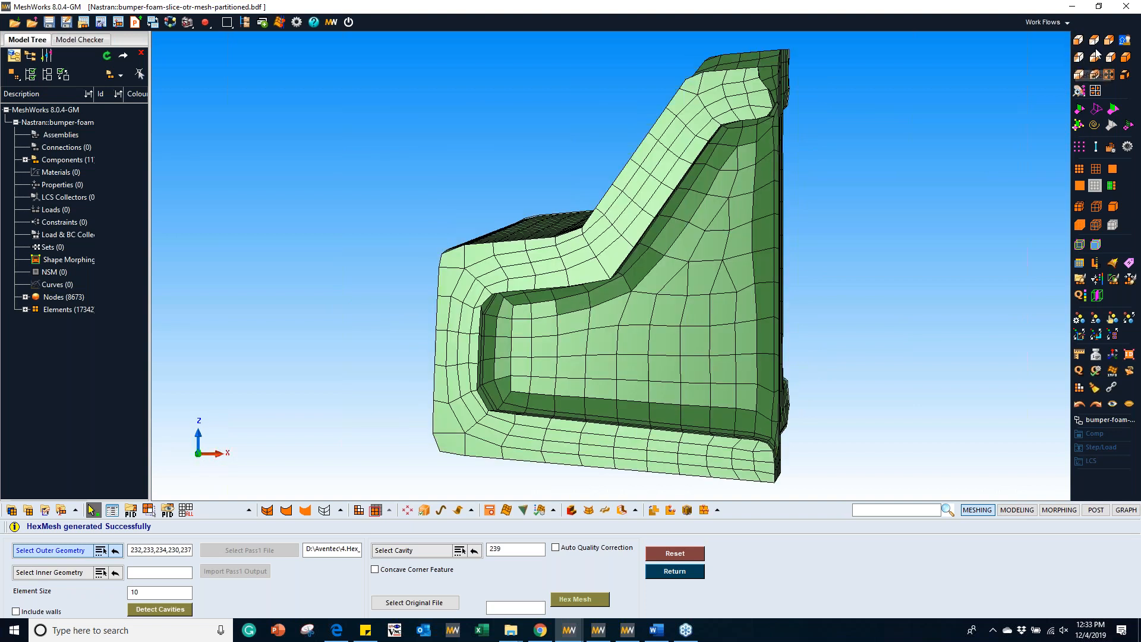
click(1096, 40)
click(1095, 58)
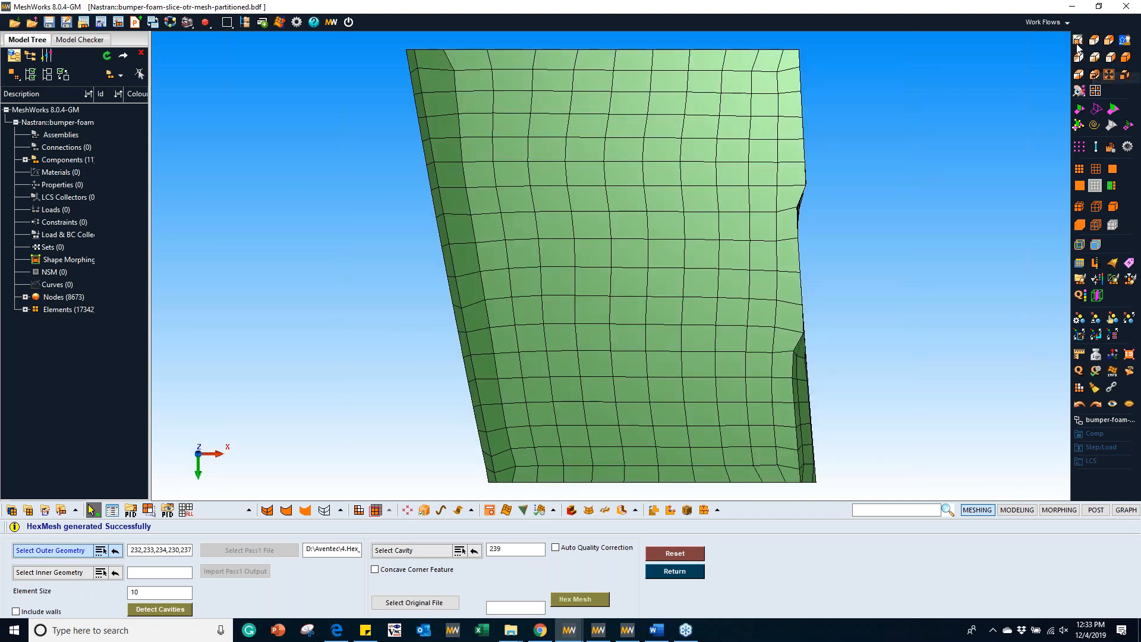
click(1079, 41)
click(1106, 42)
middle_drag(754, 248, 634, 297)
Step: Hide the elements on one side of the hex mesh and examine the solid elements at the cut section
key(F5)
shift+drag(628, 88, 855, 541)
middle_click(854, 541)
middle_drag(721, 266, 378, 287)
scroll(548, 266, up, 3)
middle_drag(548, 266, 558, 368)
mouse_move(565, 635)
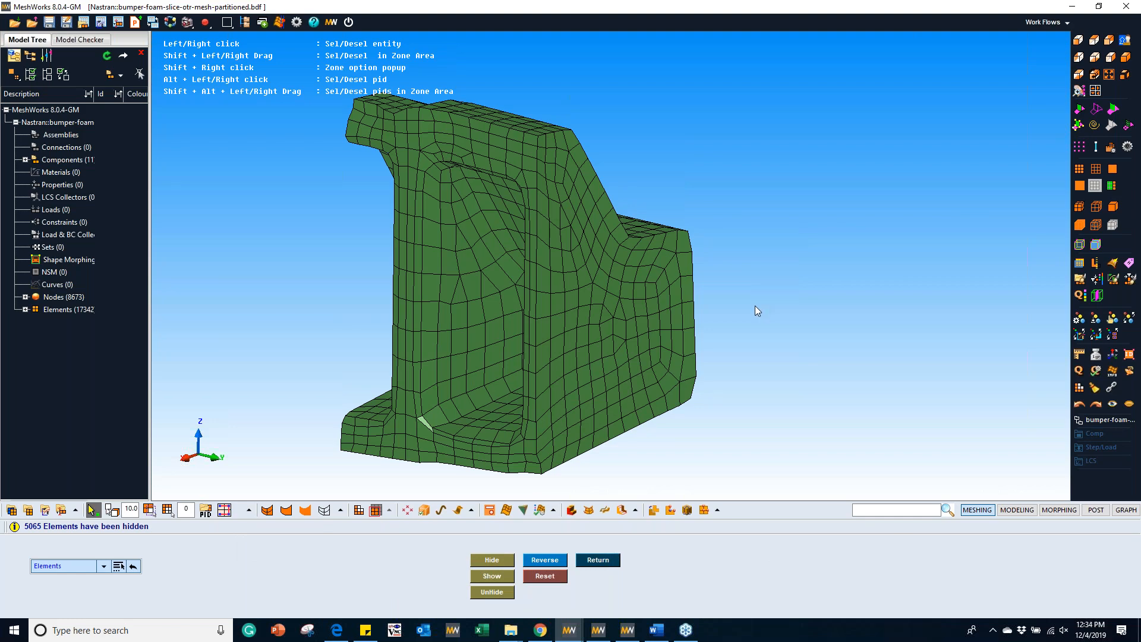
middle_drag(729, 344, 664, 313)
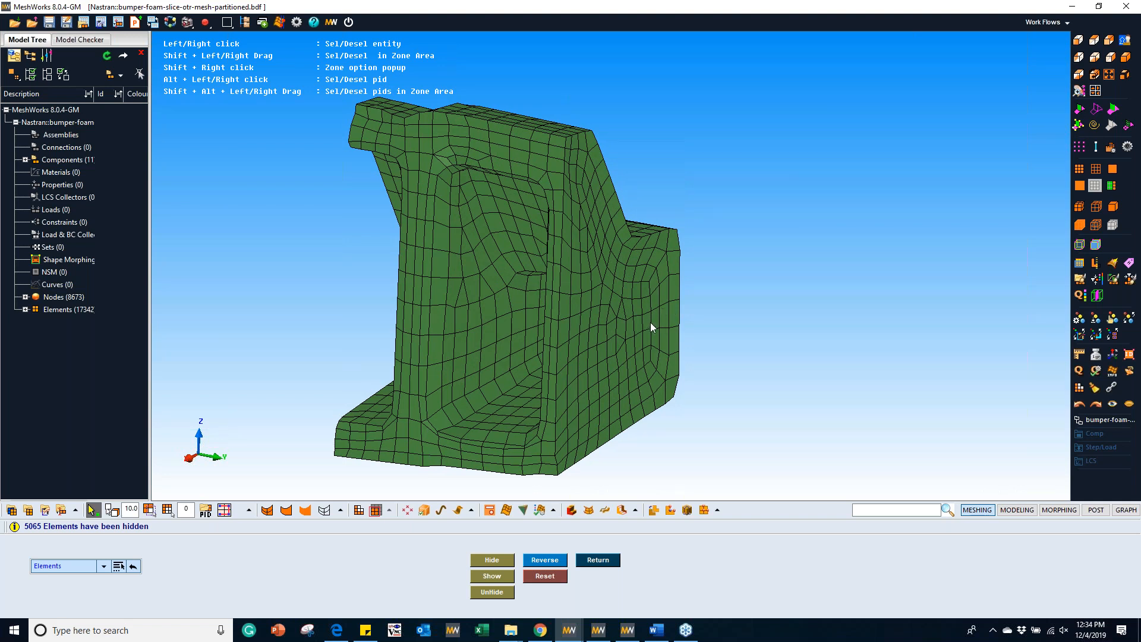
key(Escape)
key(Escape)
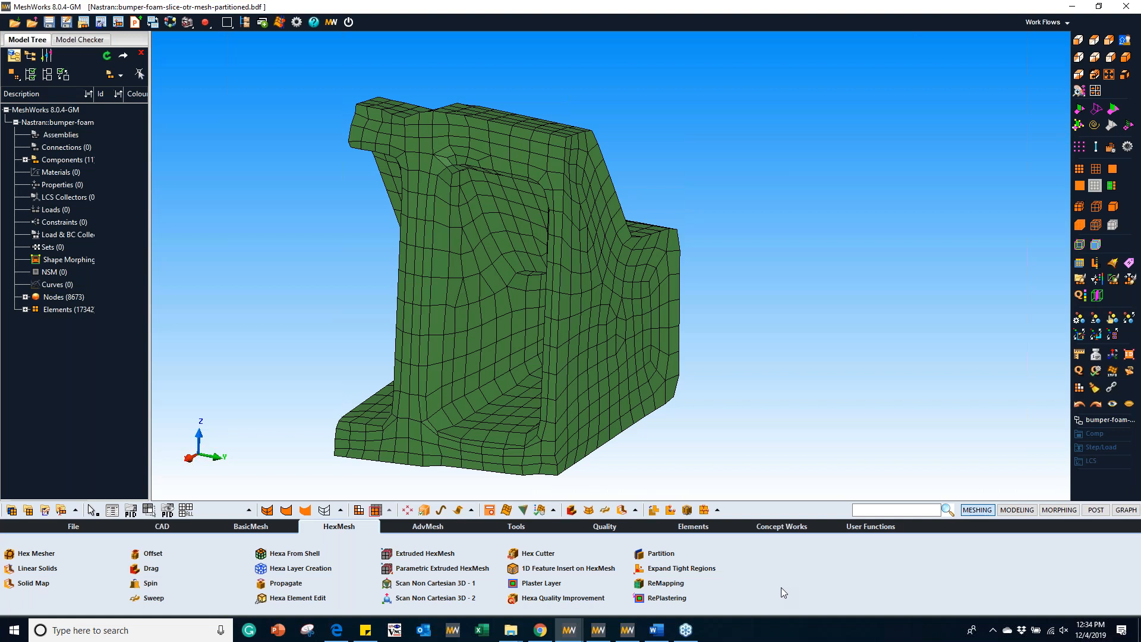
Step: Switch to the MeshWorks session with Hex_Seam_Weld.inp and examine the hex-meshed bracket where it meets the tube
mouse_move(570, 634)
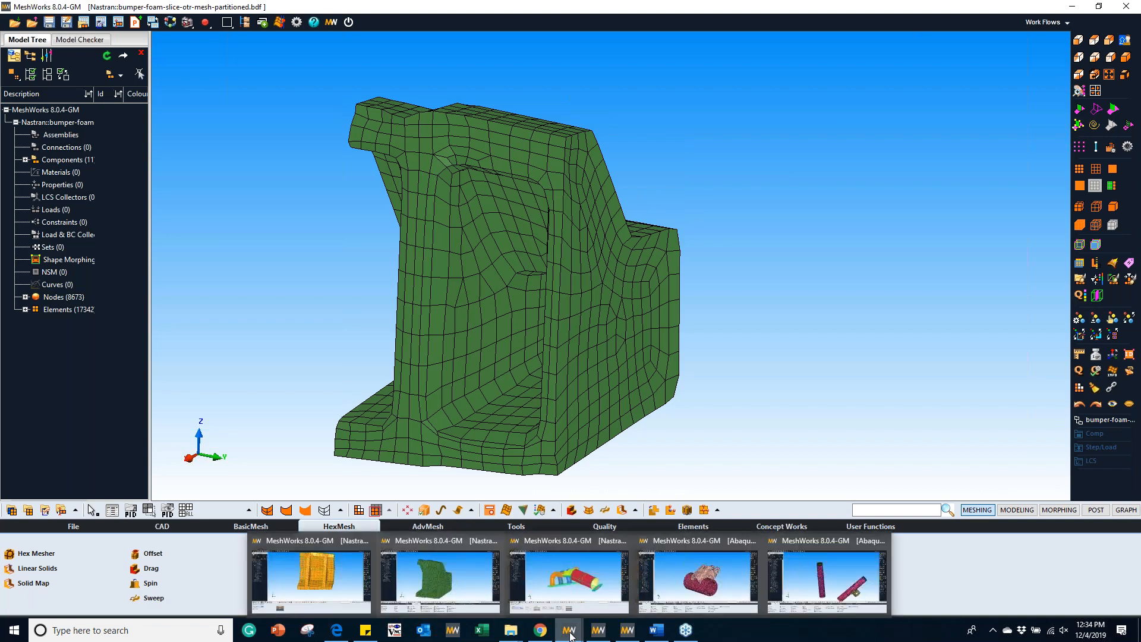
click(698, 575)
middle_drag(685, 306, 633, 324)
scroll(633, 324, up, 1)
scroll(631, 328, up, 2)
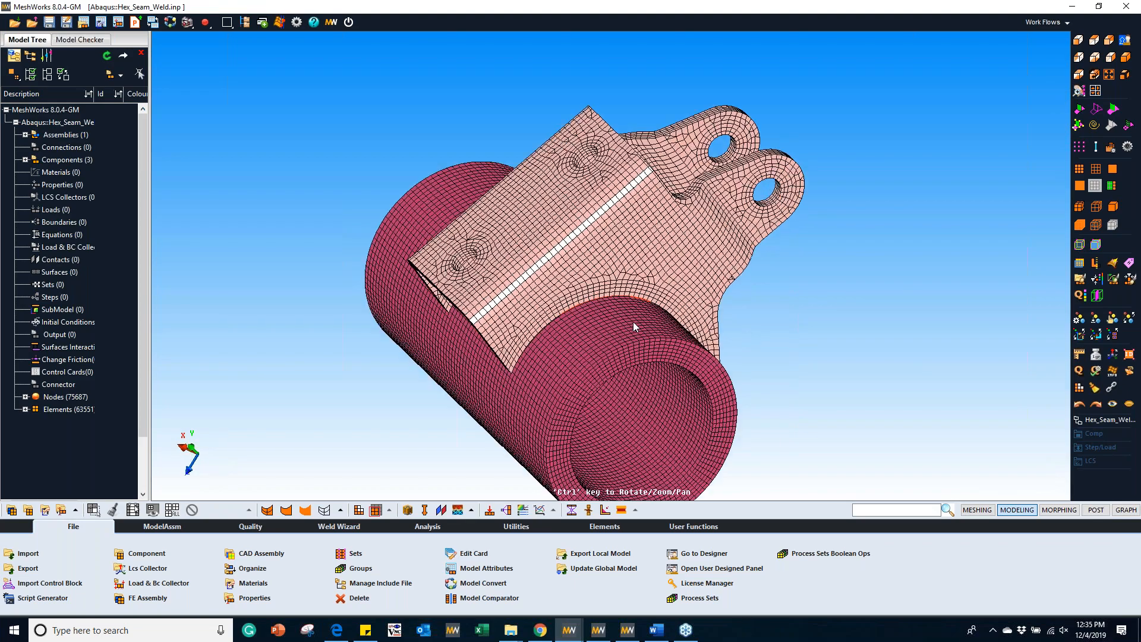
Step: Start a seam weld realized by 1D Elements and select the tracked edge elements where the bracket meets the tube
click(162, 526)
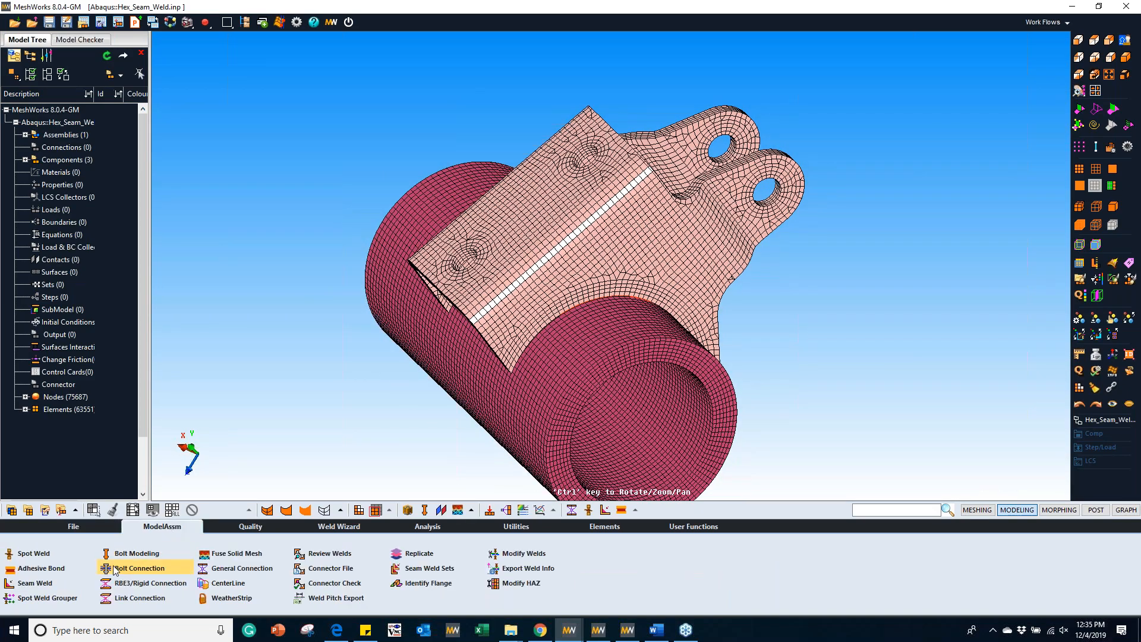
click(34, 582)
middle_drag(501, 314, 600, 243)
scroll(601, 242, up, 2)
scroll(601, 246, up, 3)
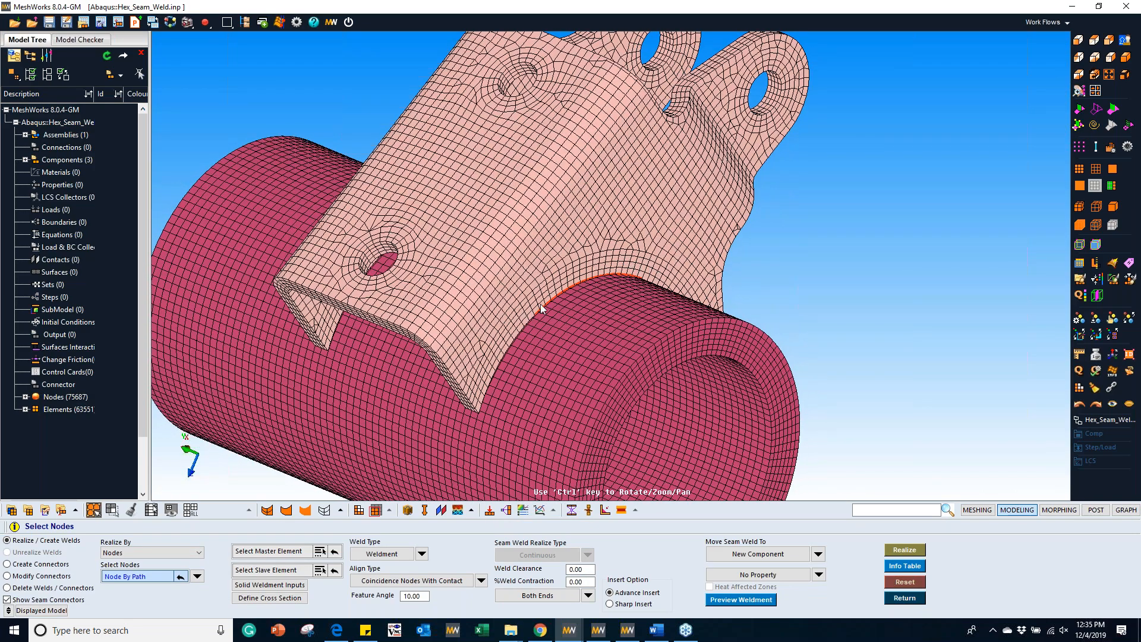
scroll(544, 304, up, 1)
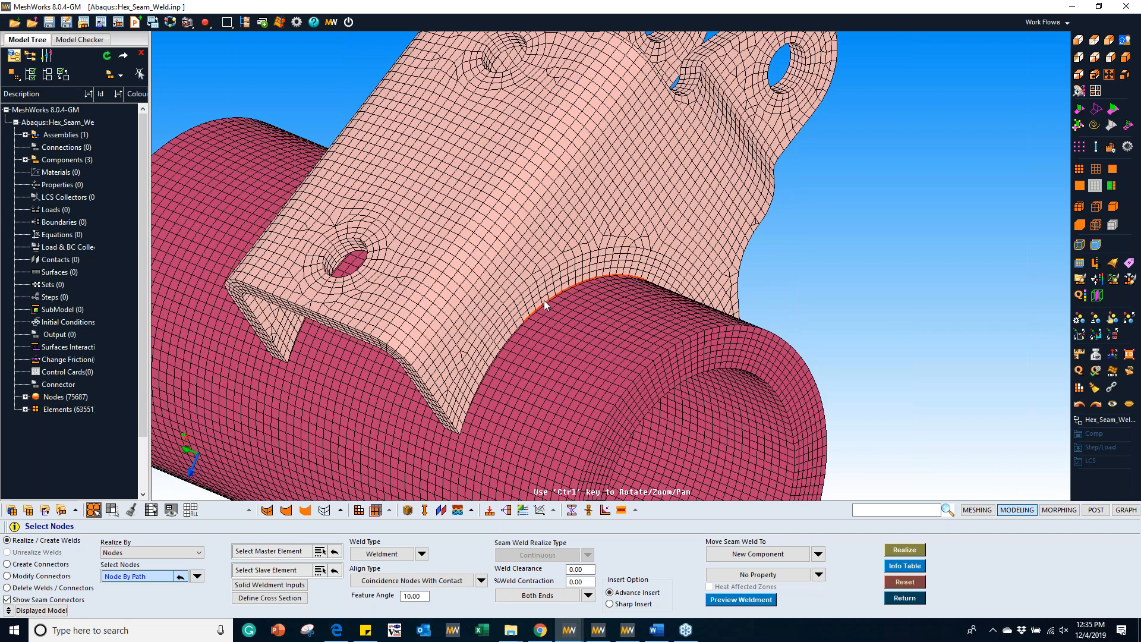
click(173, 552)
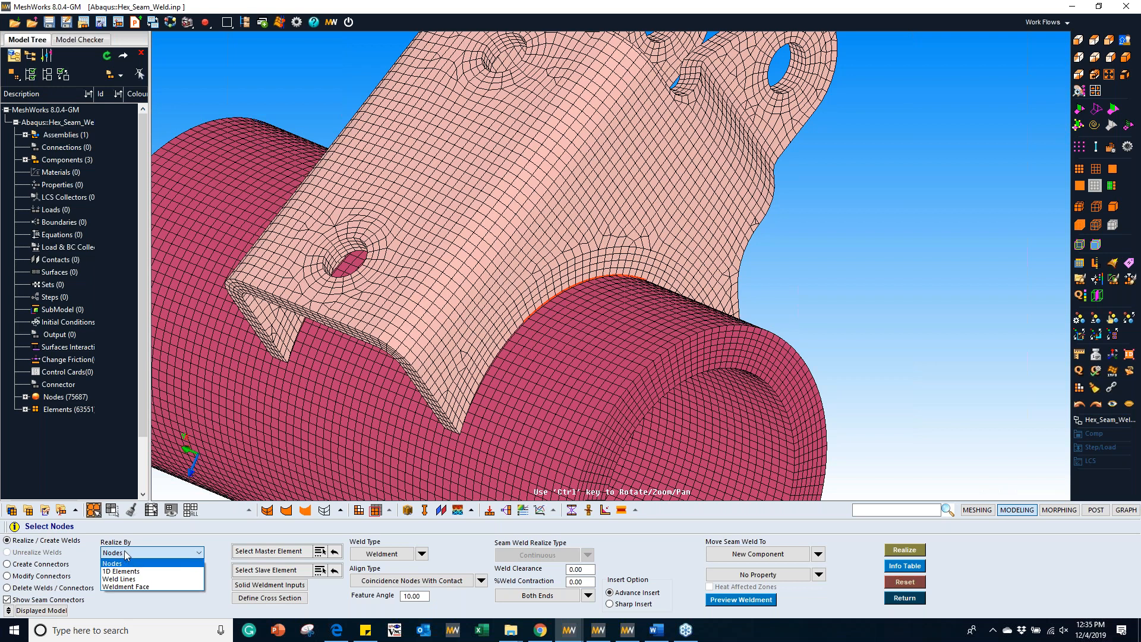
click(123, 572)
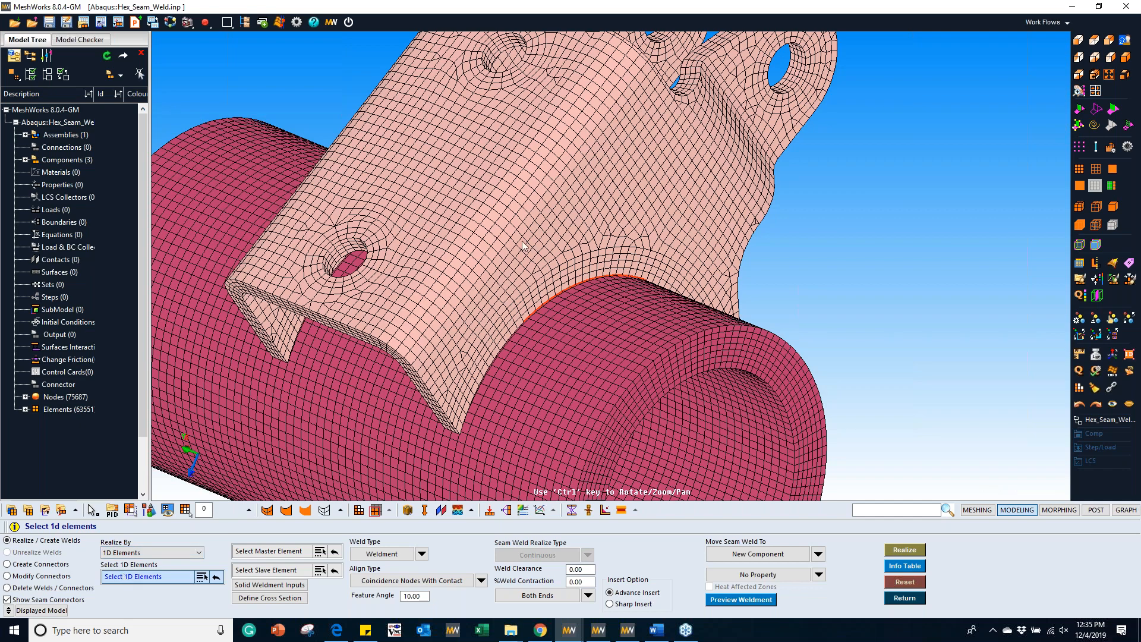
ctrl+drag(524, 245, 491, 354)
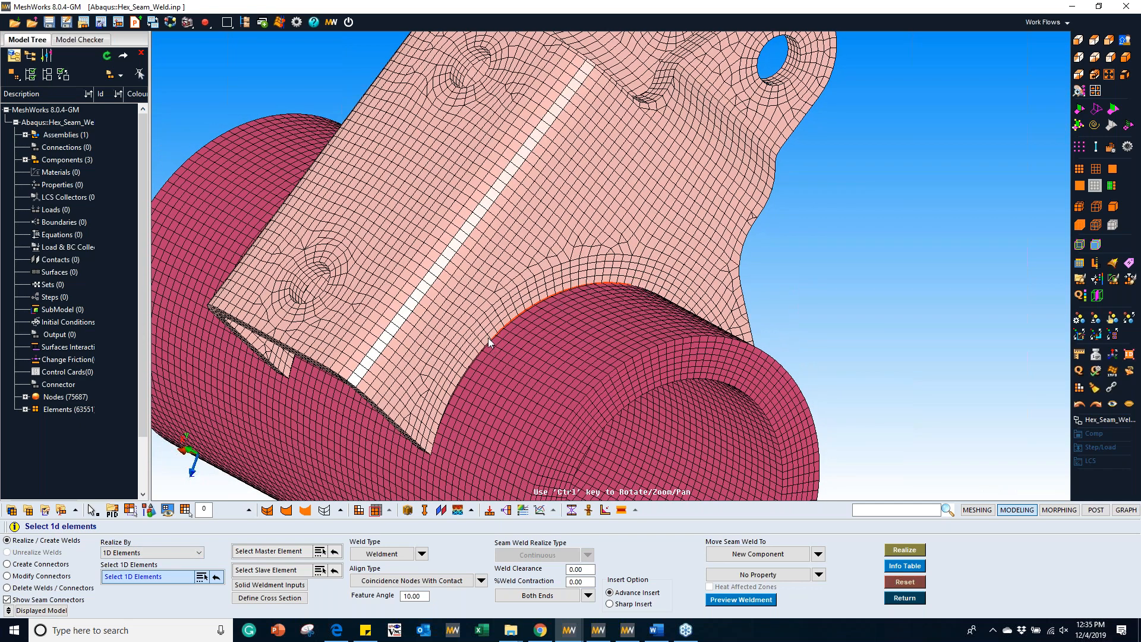
click(551, 305)
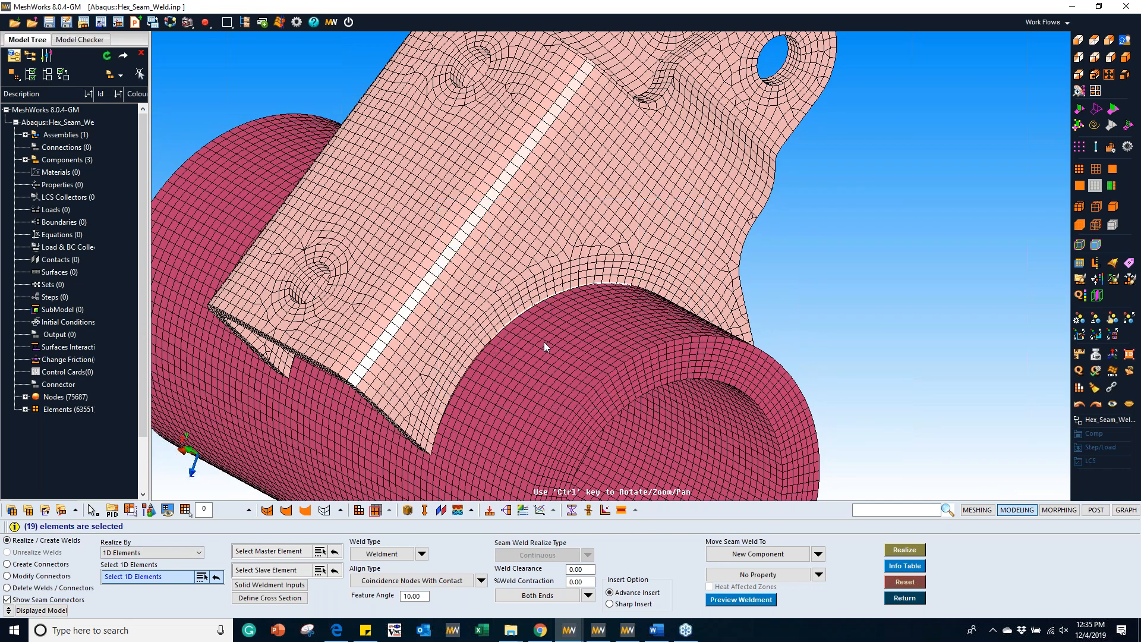
Step: Assign the bracket as the weld's master elements and the tube as its slave elements
click(278, 551)
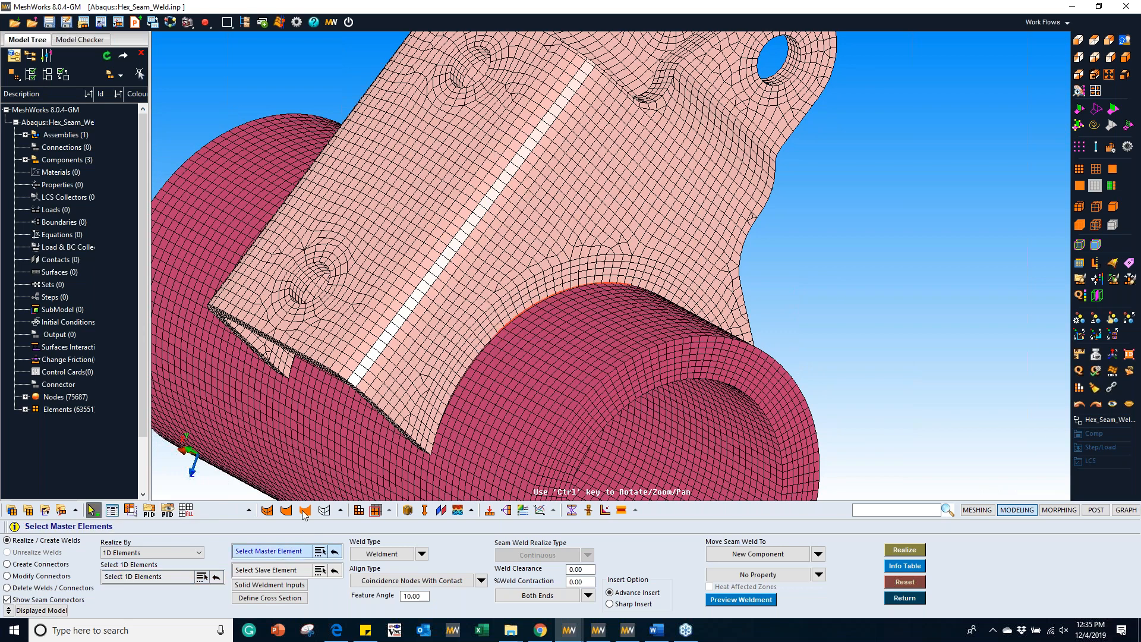
click(498, 260)
click(284, 570)
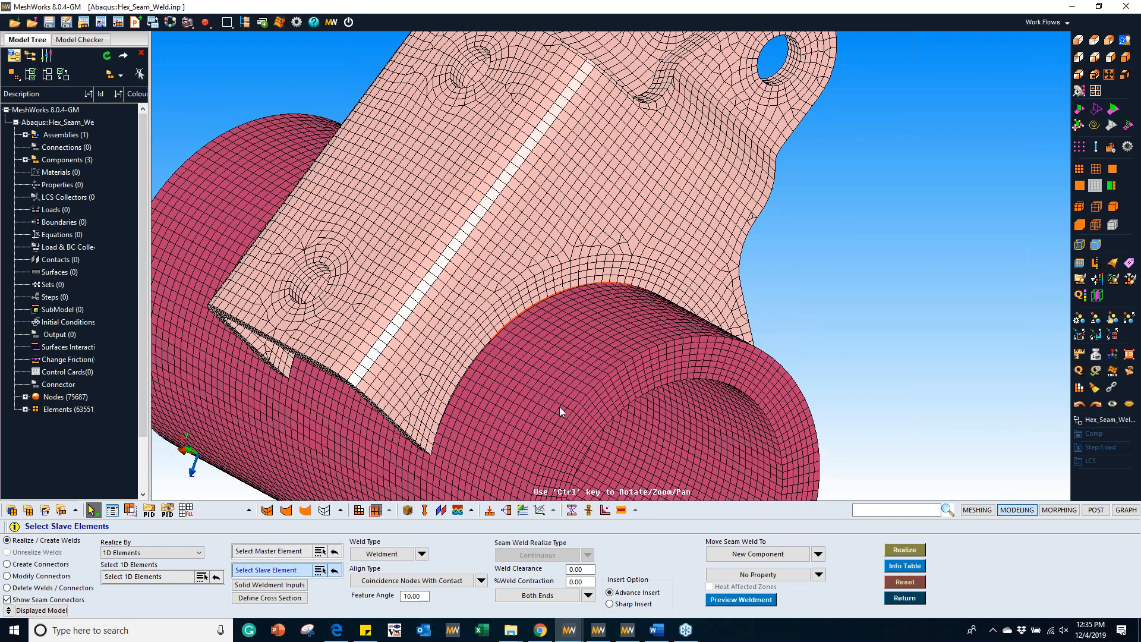
click(558, 388)
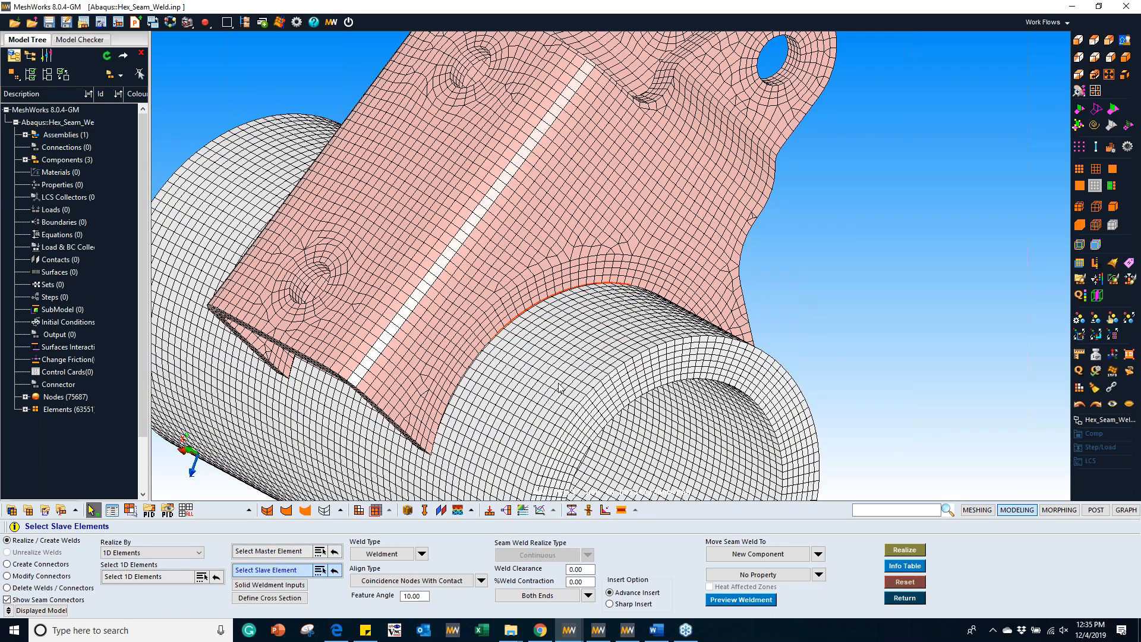
Step: Define the solid weldment with a 5.00 weld width, 2.44 element size, 4 layers, a Flat profile and Mixed Mesh enabled
click(259, 585)
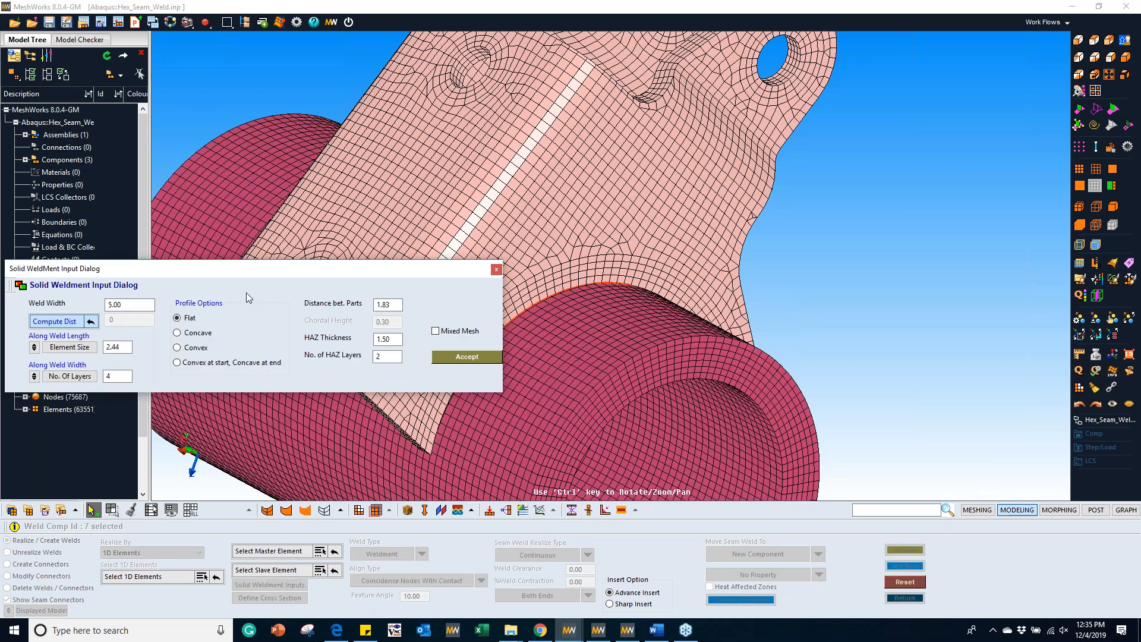
drag(136, 306, 106, 302)
drag(123, 347, 111, 378)
click(436, 331)
click(465, 357)
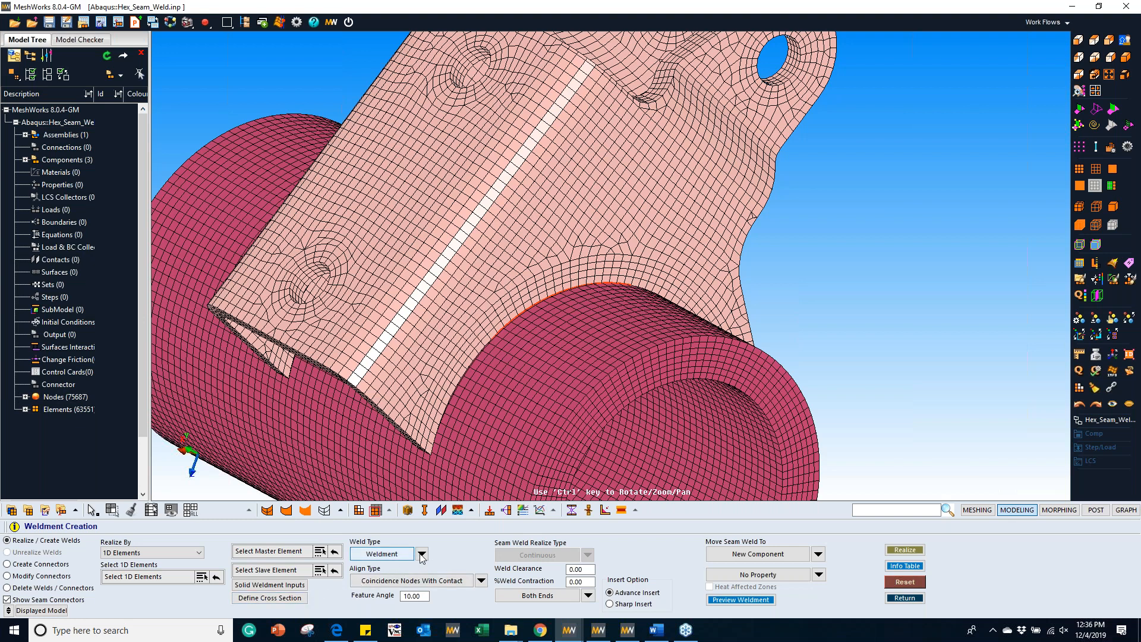
Step: Keep the weld type as Weldment and set the align type to Merged Nodes
click(422, 554)
click(437, 562)
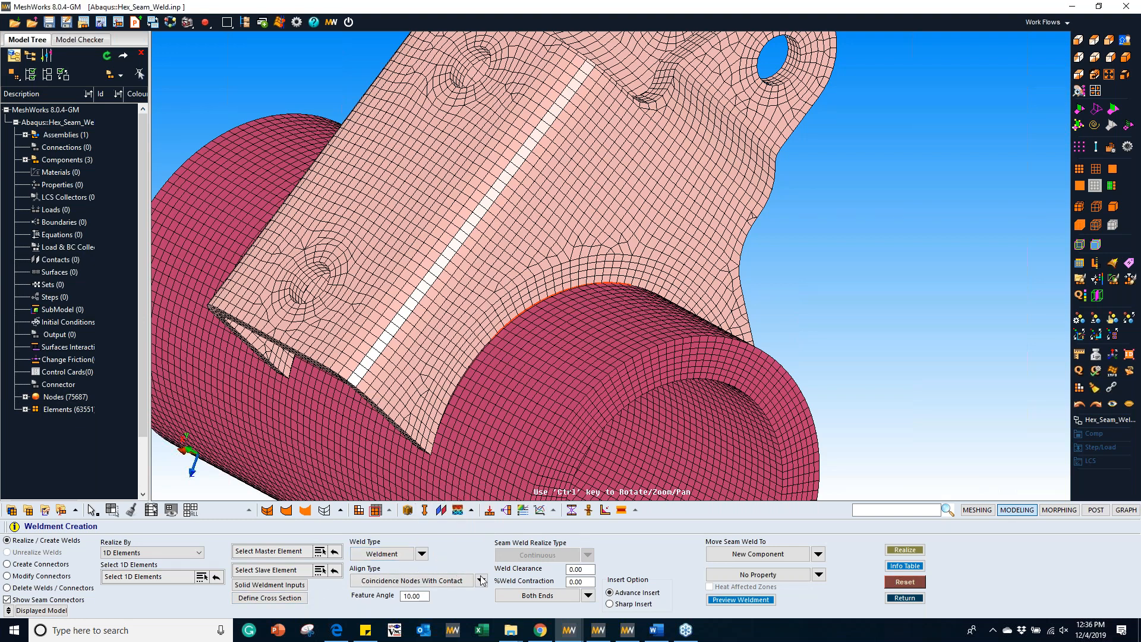
click(482, 581)
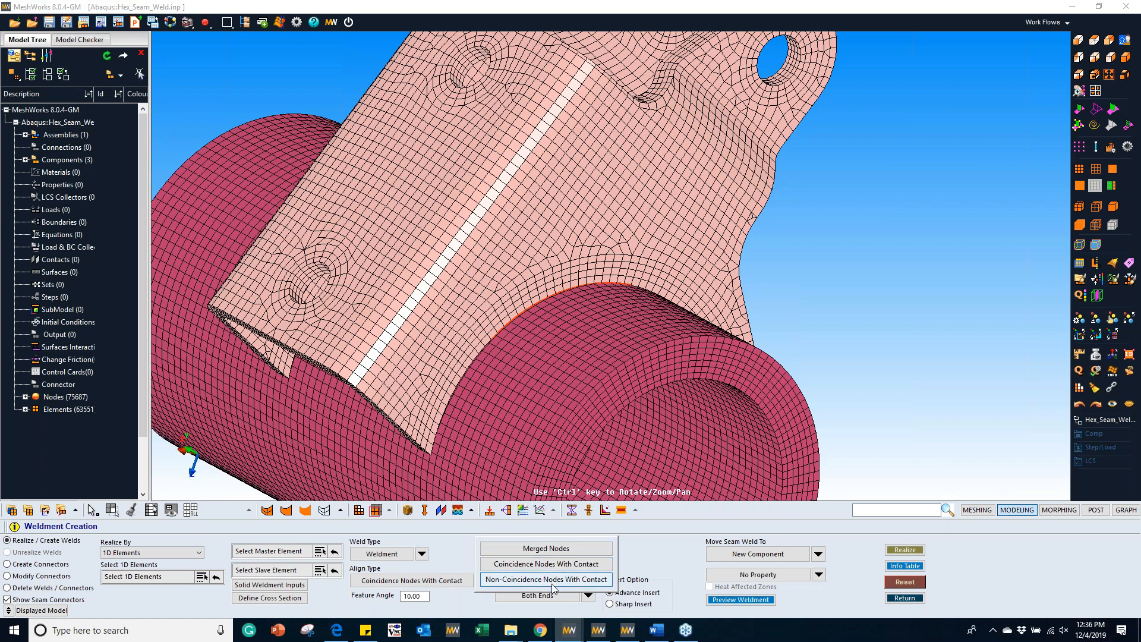
click(544, 549)
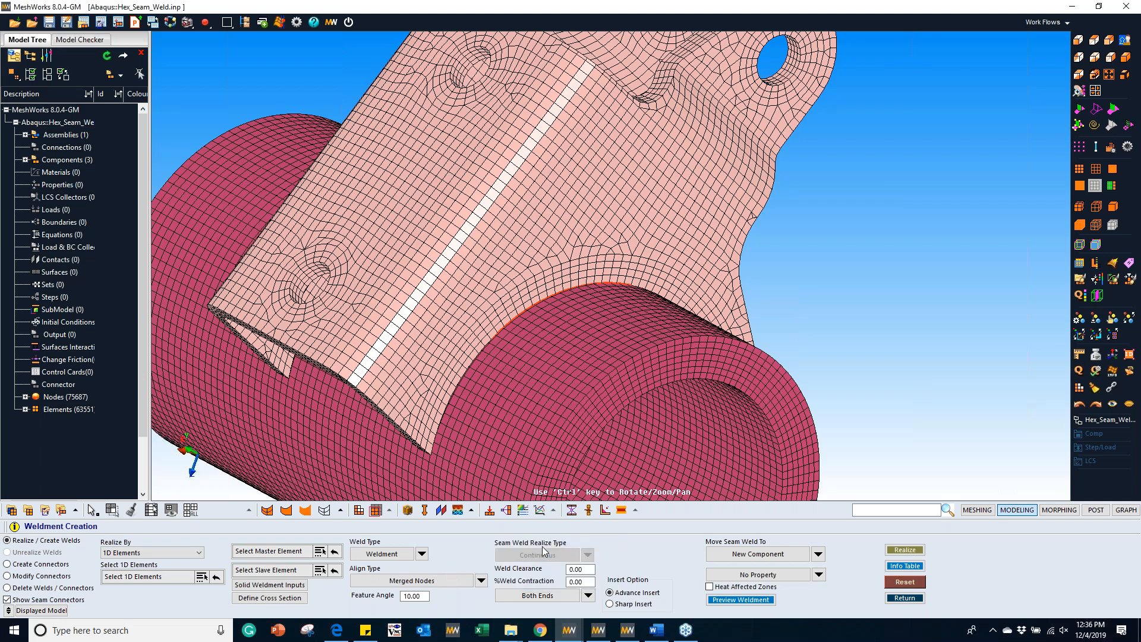
Step: Preview the flat-profile weldment and examine its end face and layers along the bracket-to-tube edge
click(741, 600)
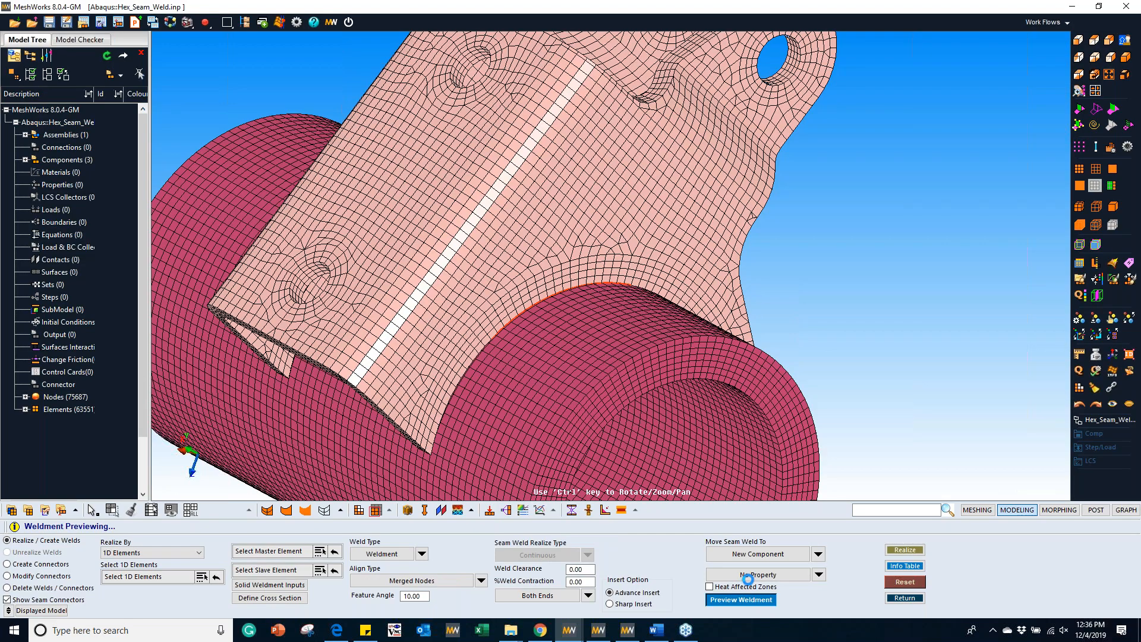
ctrl+drag(502, 278, 585, 233)
scroll(586, 233, up, 5)
ctrl+right_drag(586, 233, 638, 269)
scroll(637, 265, up, 5)
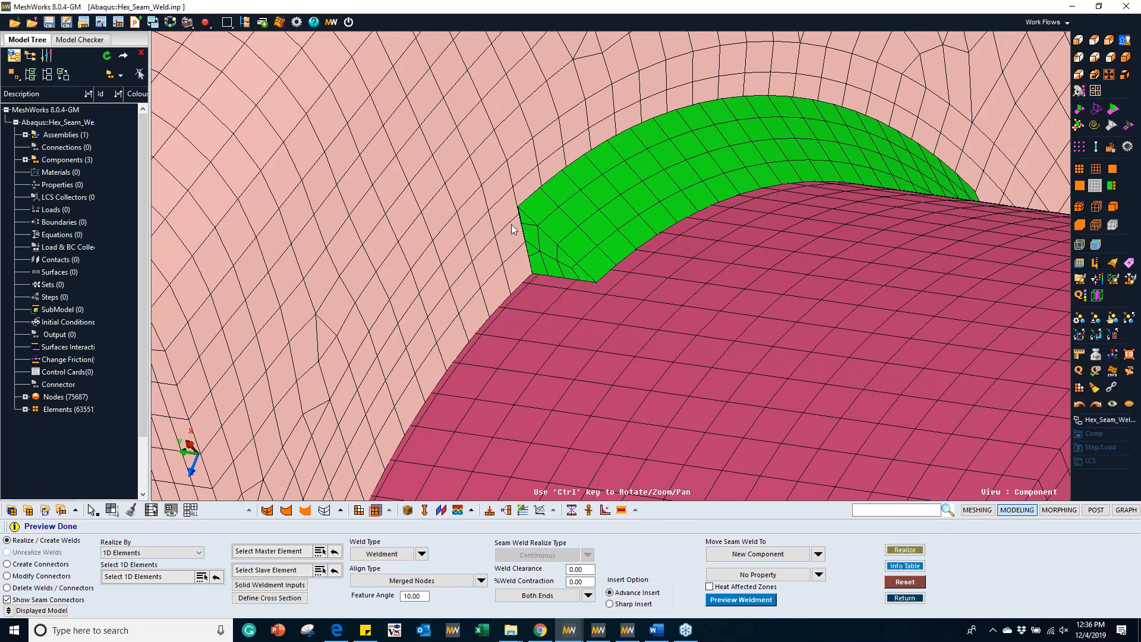
ctrl+drag(618, 226, 597, 253)
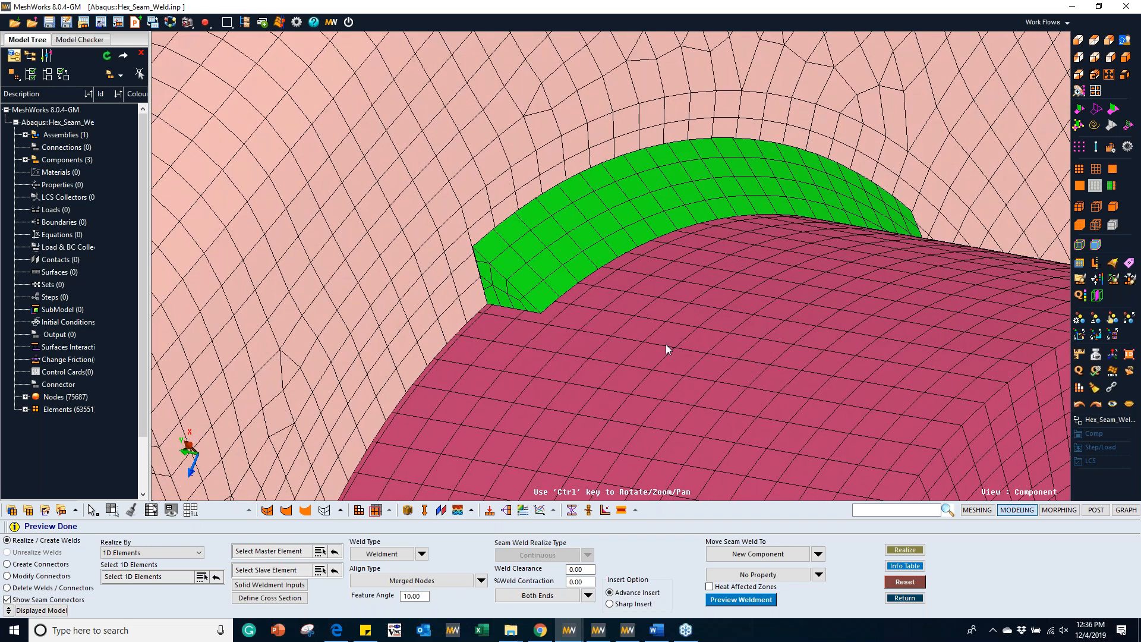
Step: Clear the weldment preview, change the weld profile to Concave and preview it again
click(908, 584)
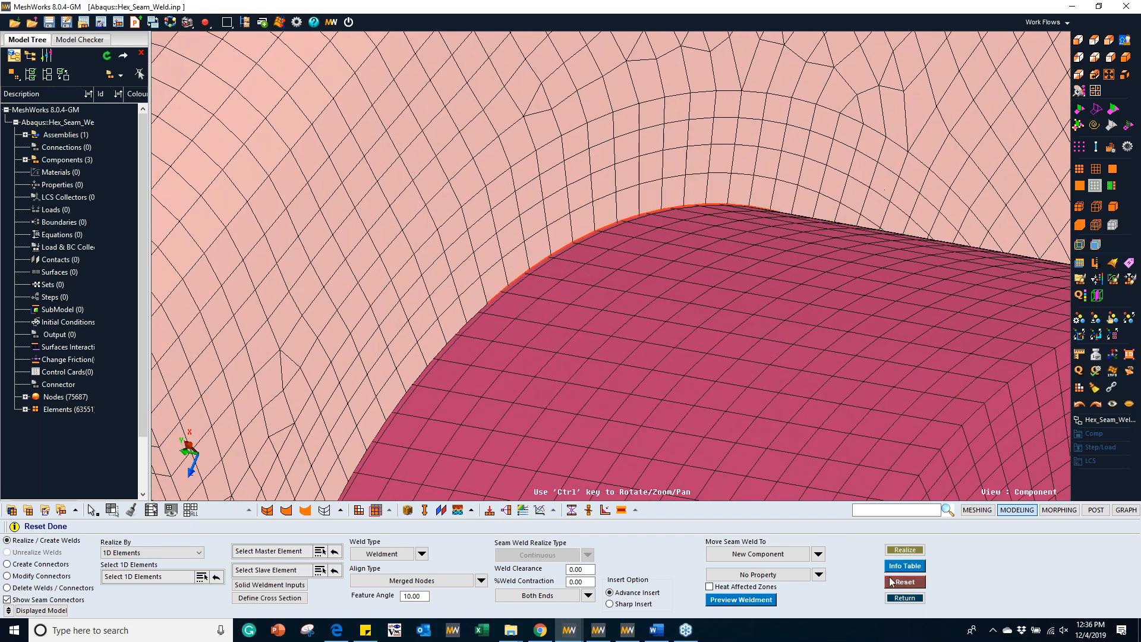
click(280, 588)
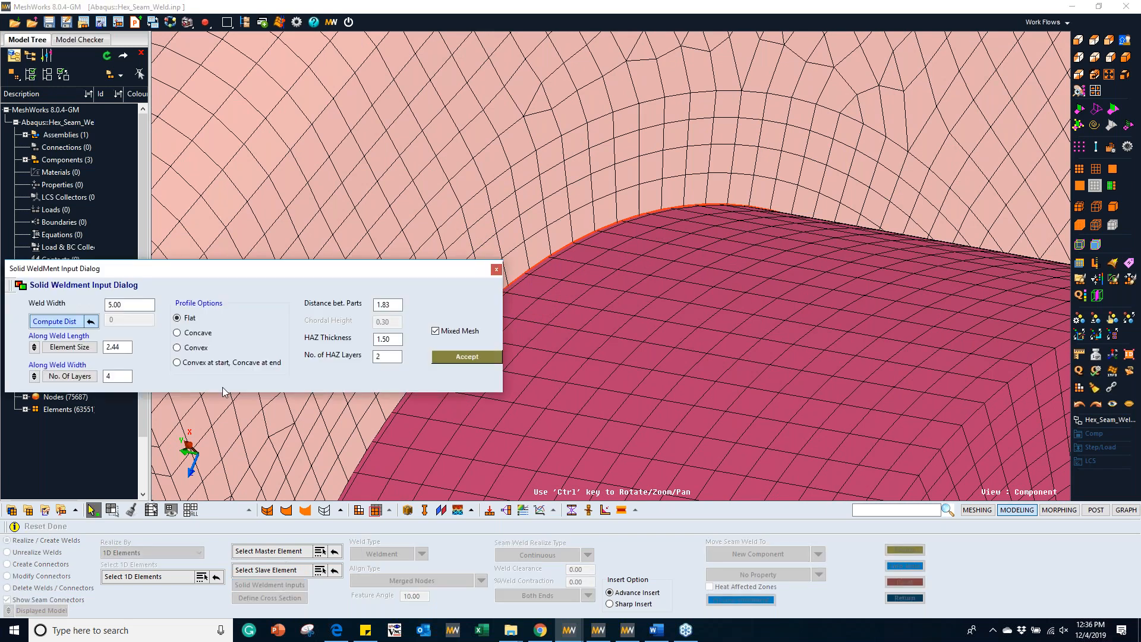
click(197, 334)
click(459, 356)
click(737, 599)
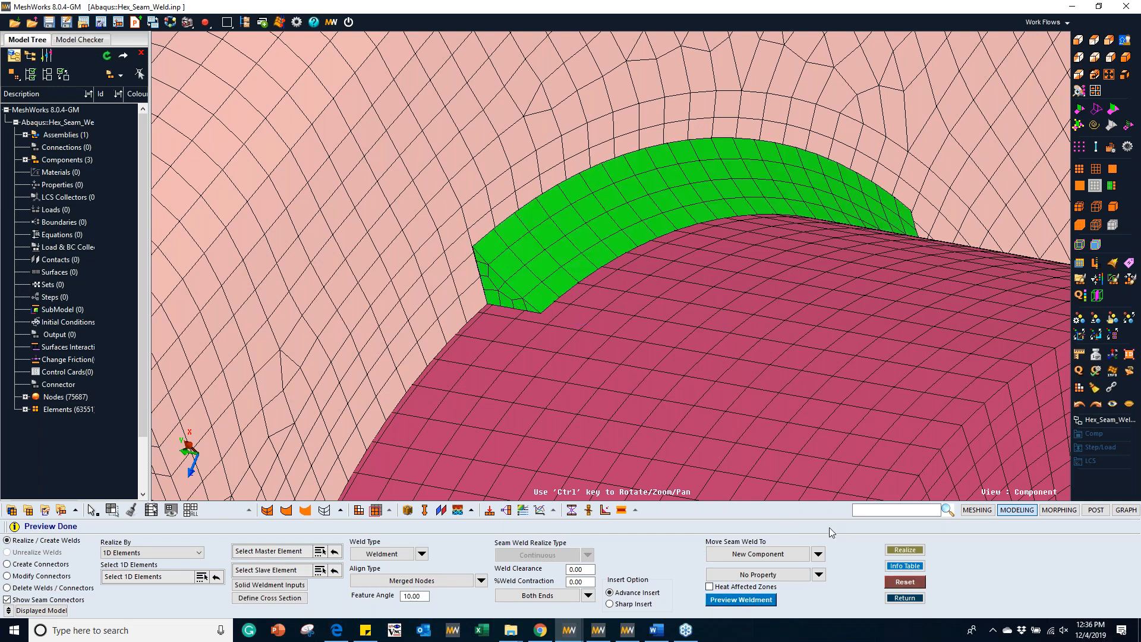
Step: Reset the concave preview, recheck the profile in the solid weldment inputs and preview the weldment once more
click(904, 582)
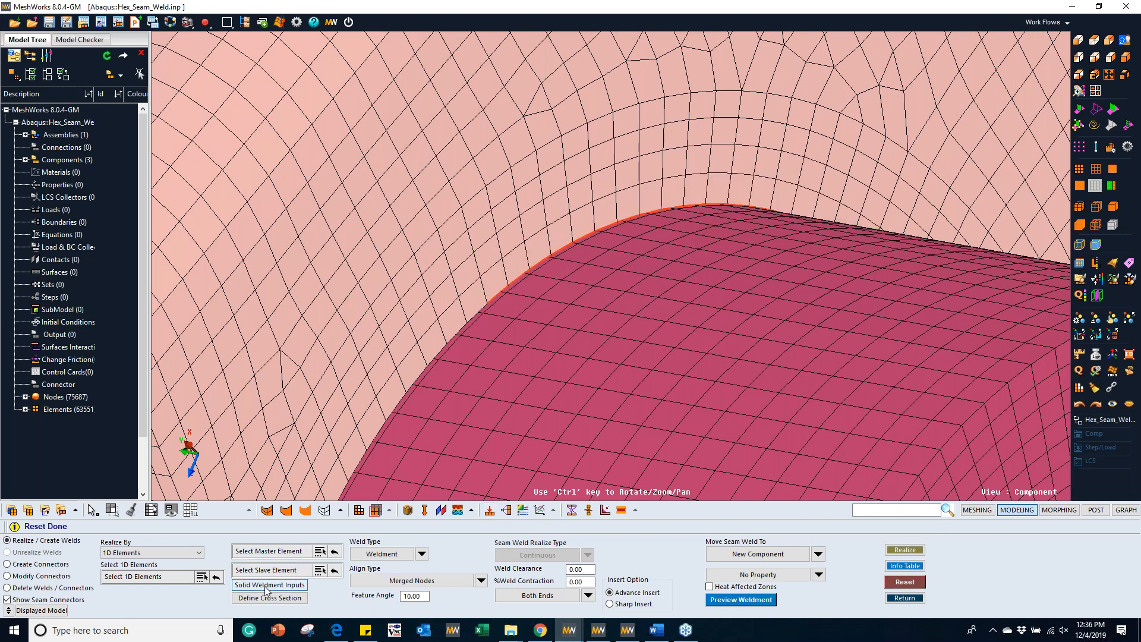
click(266, 587)
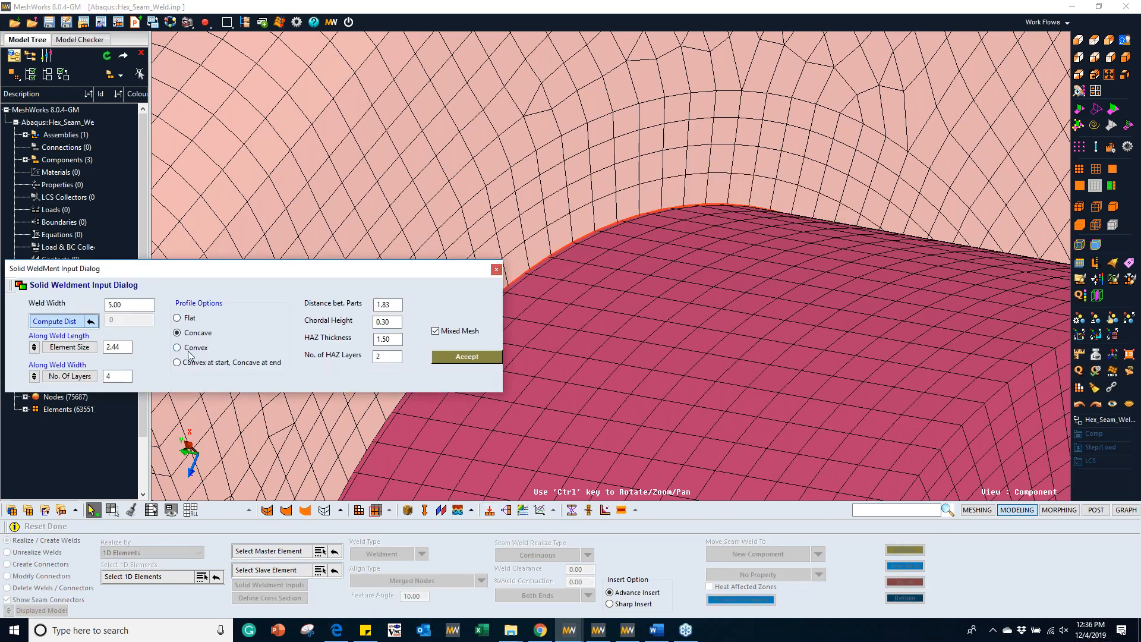
click(452, 359)
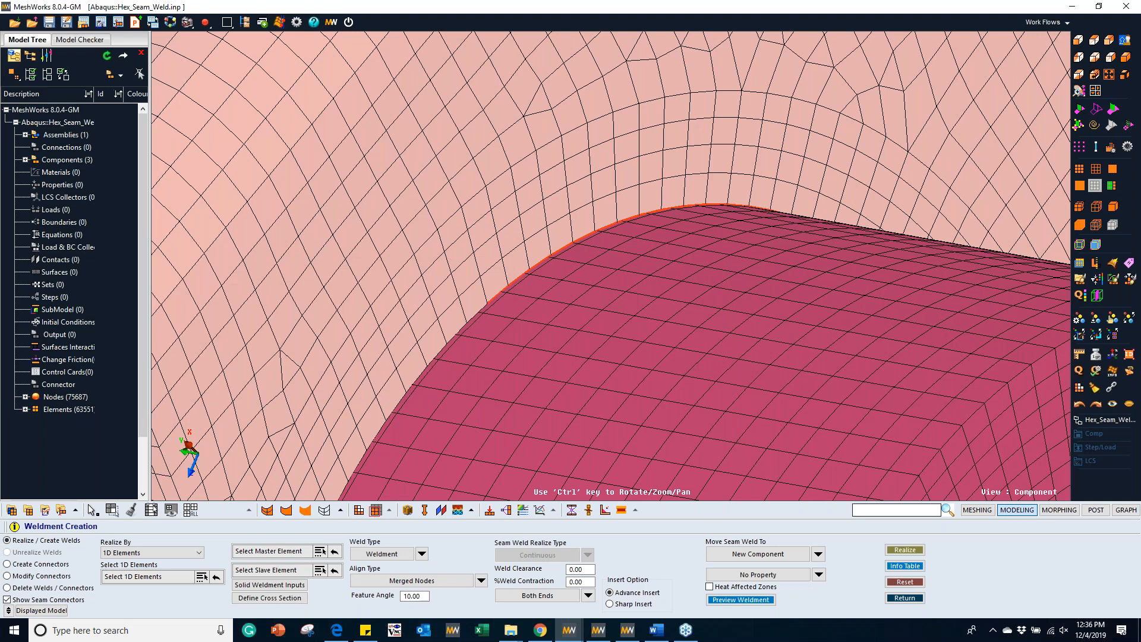
click(741, 599)
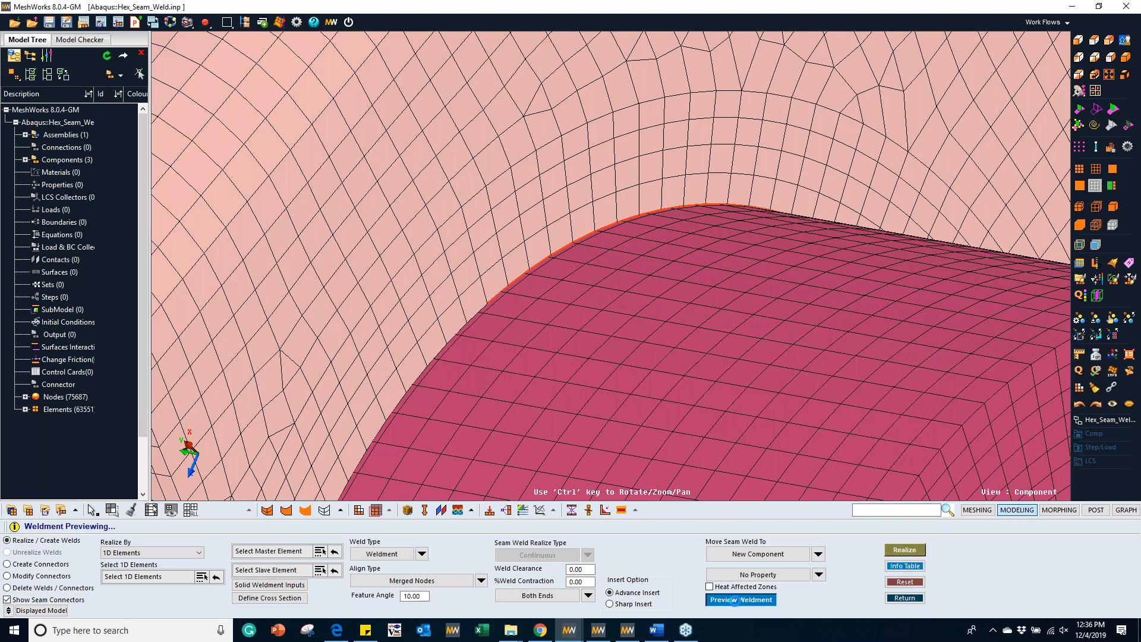
ctrl+drag(694, 308, 607, 255)
scroll(615, 205, up, 3)
Step: Realize the seam weld with merged nodes and examine the remeshed bracket and tube around it
click(904, 551)
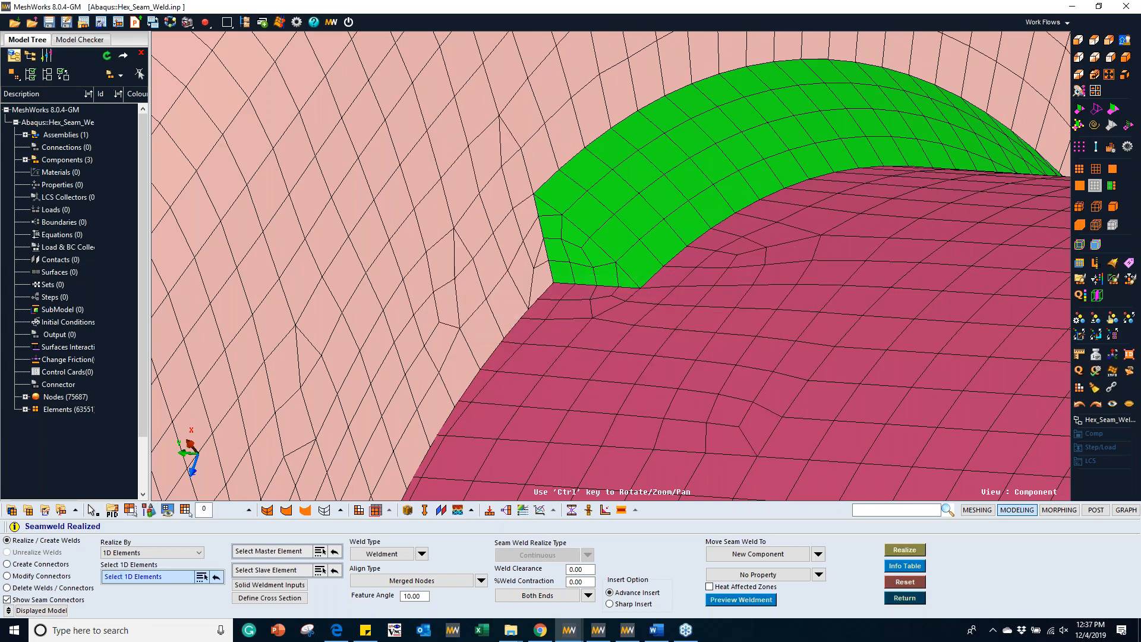
scroll(597, 190, down, 5)
ctrl+drag(702, 226, 582, 295)
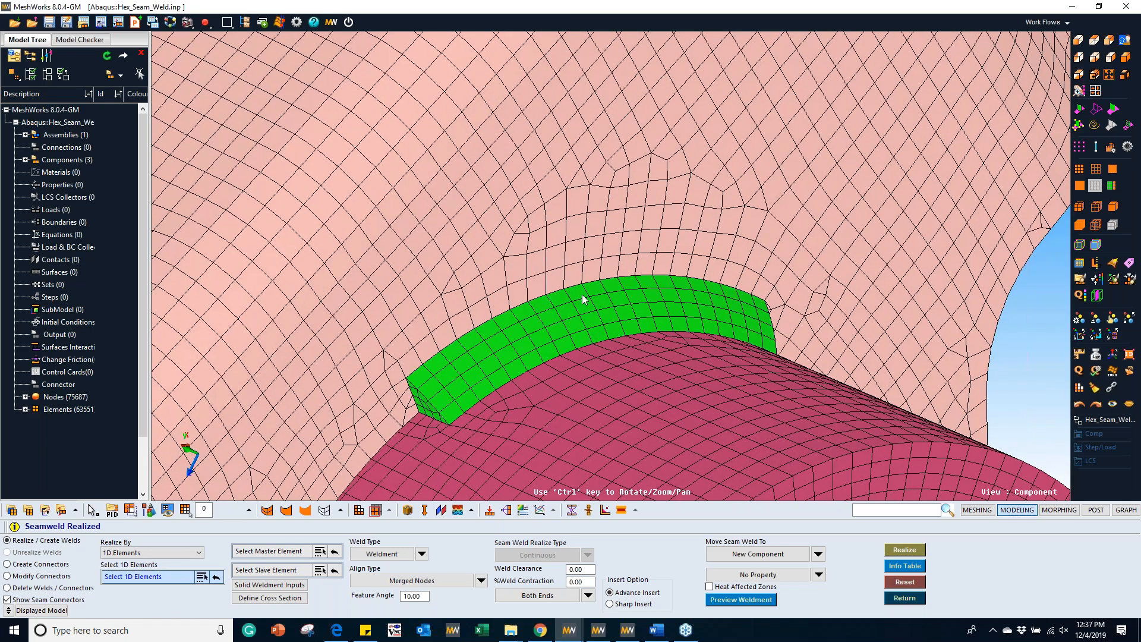
ctrl+middle_drag(582, 296, 652, 211)
Step: Temporarily hide the solid weld component to examine the bracket and tube mesh beneath it, and redisplay it
key(d)
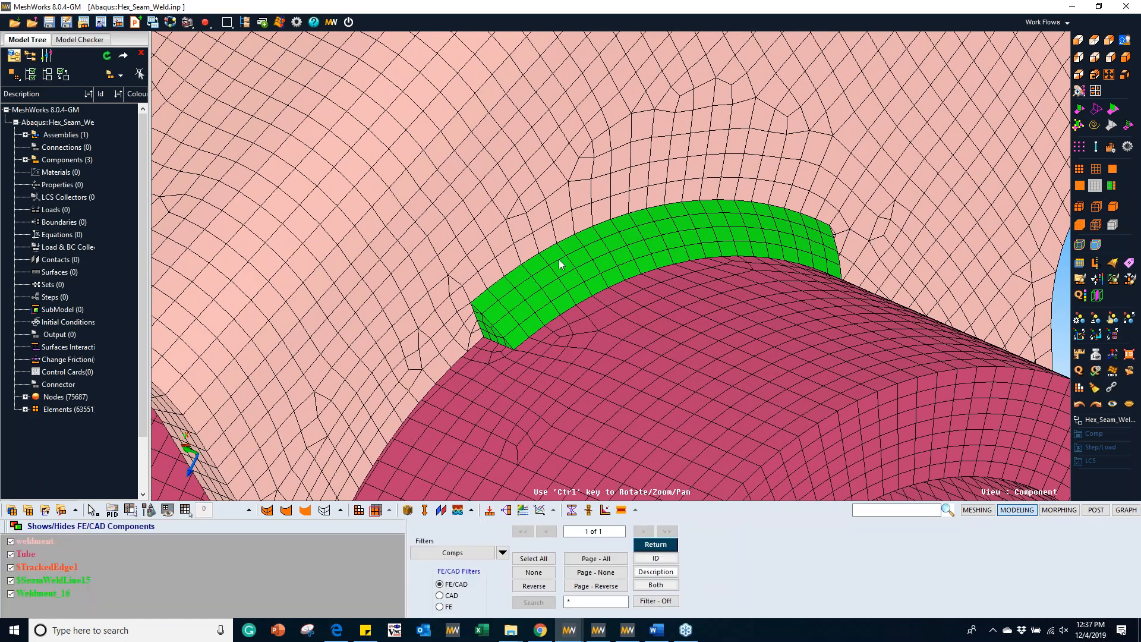
ctrl+drag(558, 259, 620, 234)
scroll(591, 244, up, 4)
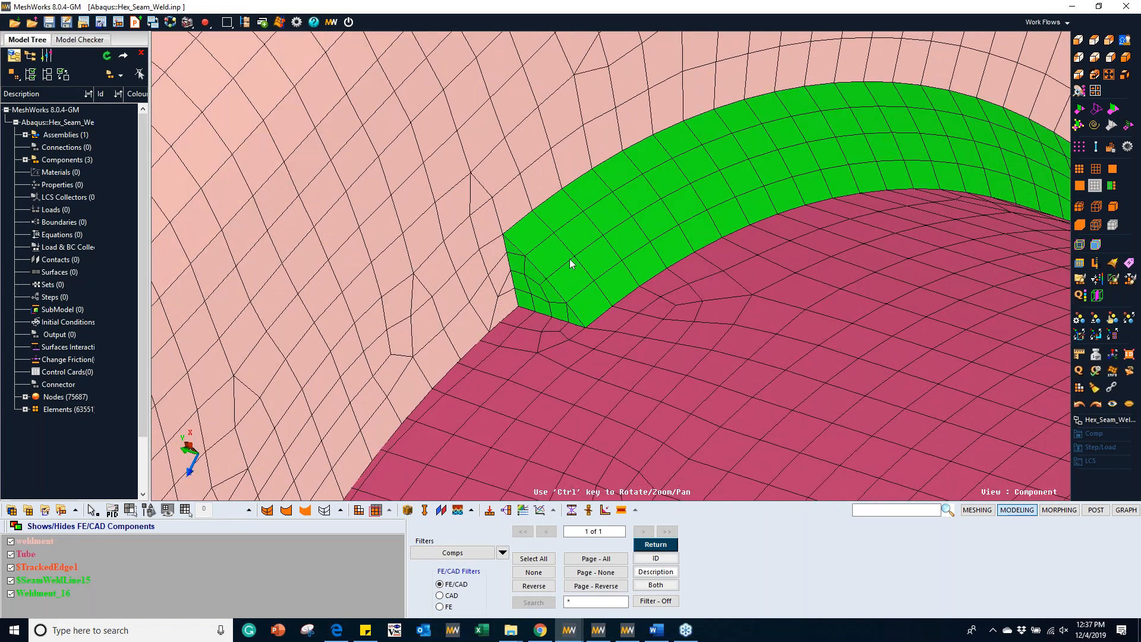
click(584, 256)
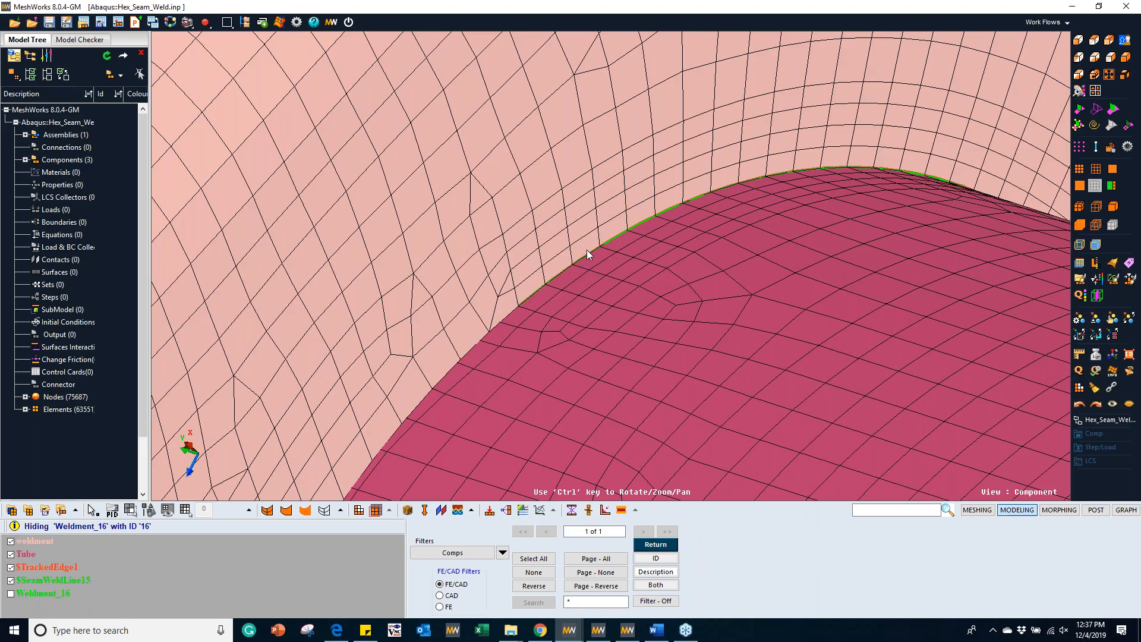
ctrl+drag(623, 313, 449, 246)
scroll(550, 286, down, 5)
ctrl+drag(469, 208, 640, 268)
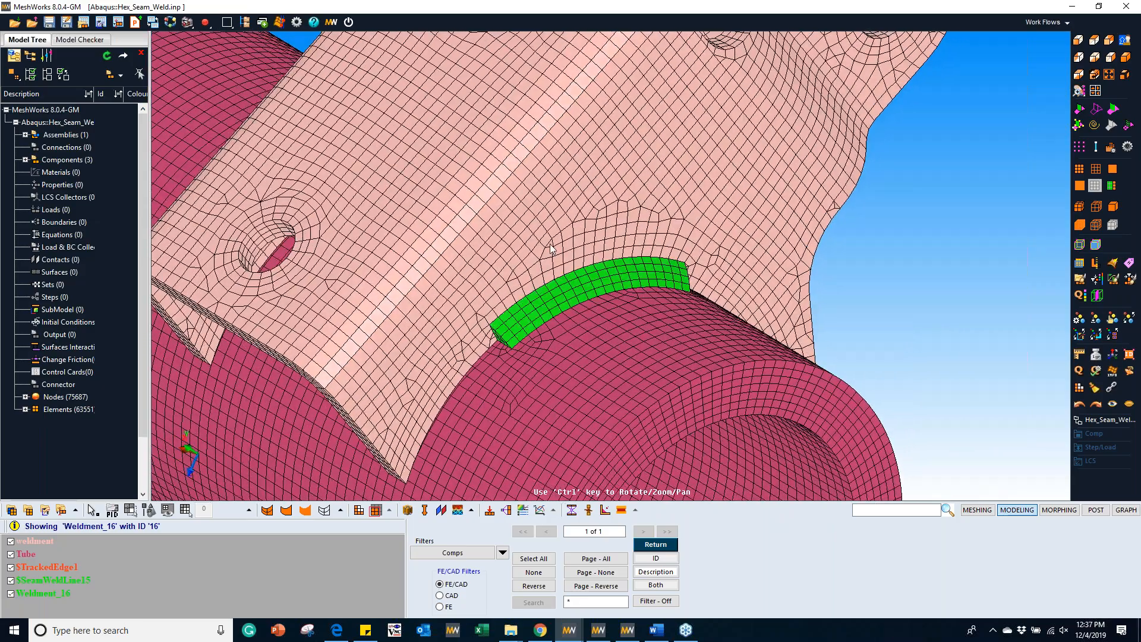
scroll(533, 275, up, 3)
ctrl+drag(535, 273, 664, 220)
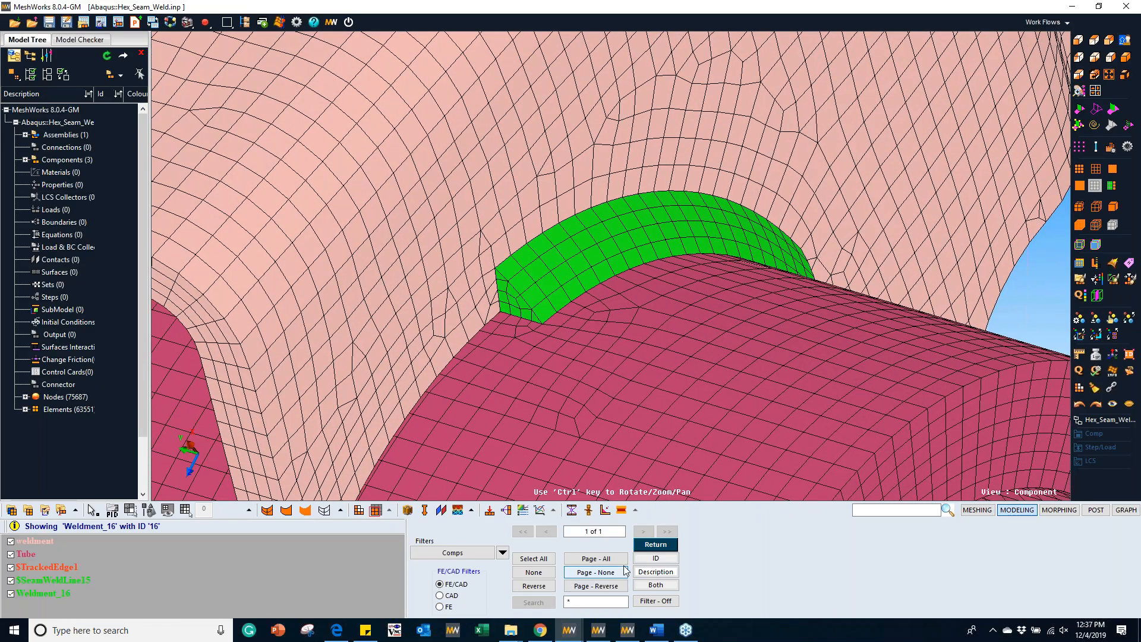
click(654, 545)
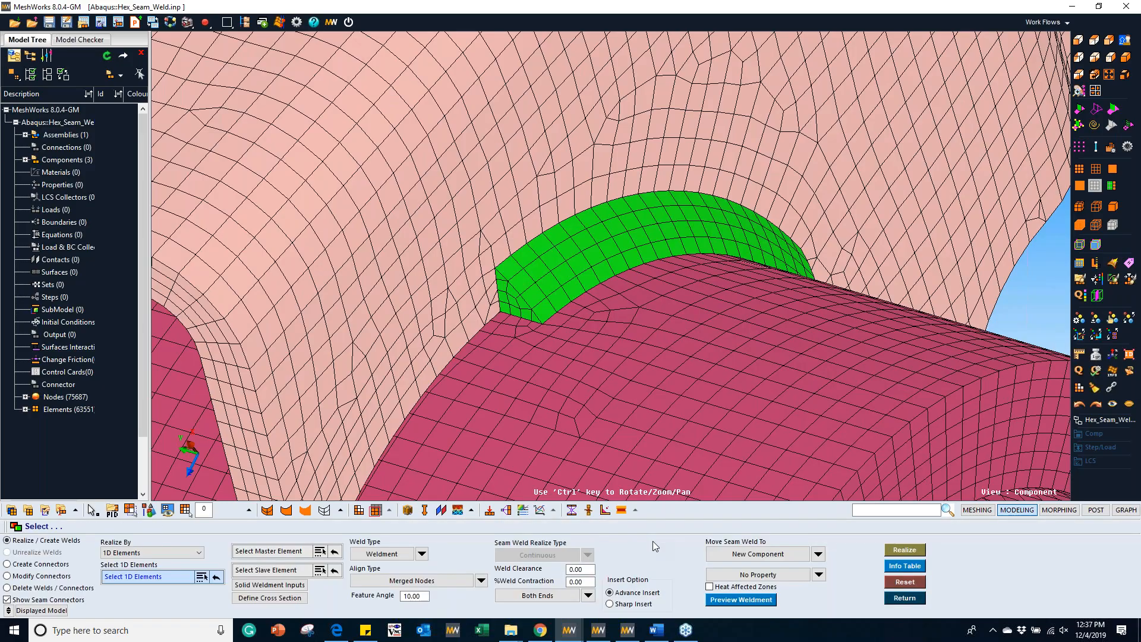
Step: Reset the realized seam weld to restore the original mesh and leave the seam weld tool
ctrl+drag(622, 316, 515, 333)
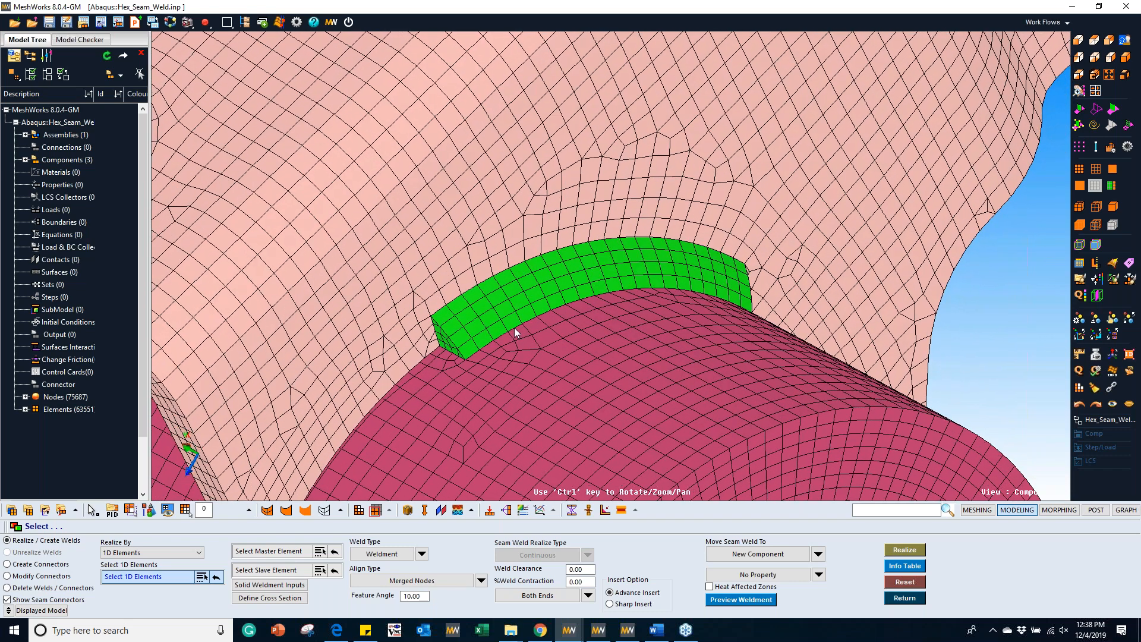
click(905, 582)
click(904, 598)
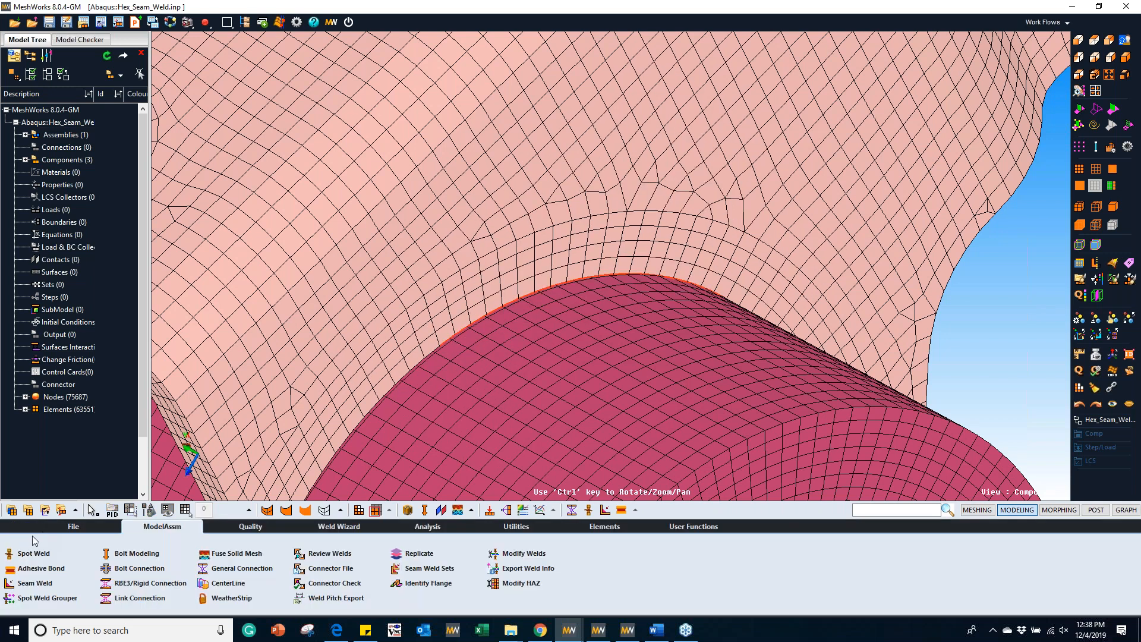
Step: Import Hex_Seam_Weld.inp again with the ABAQUS template, replacing the current model
click(28, 553)
click(516, 545)
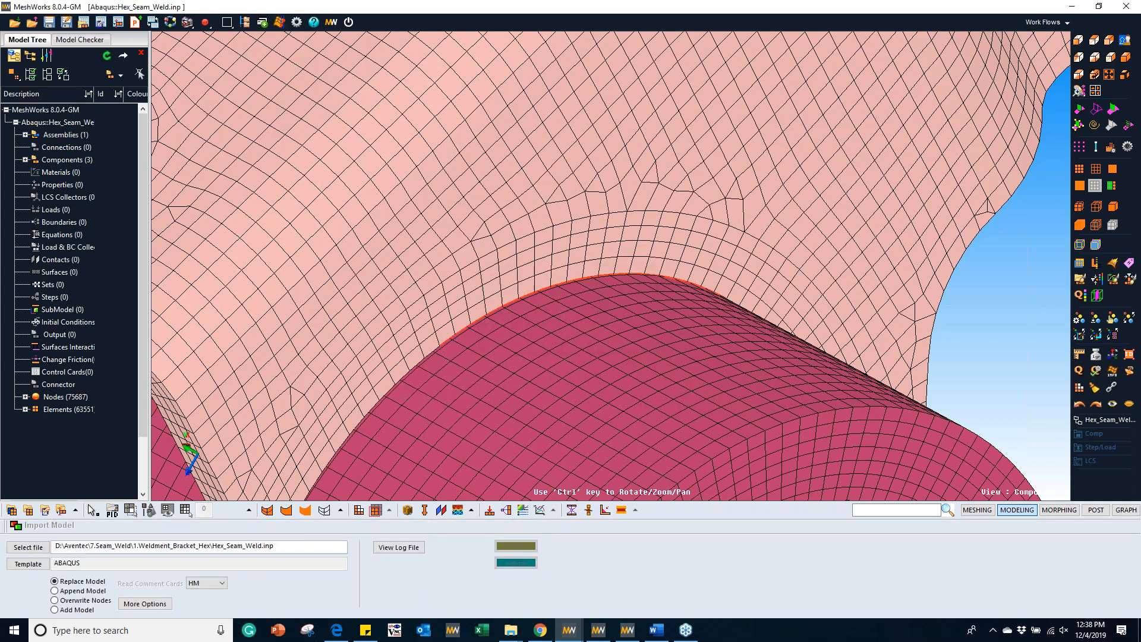
click(546, 327)
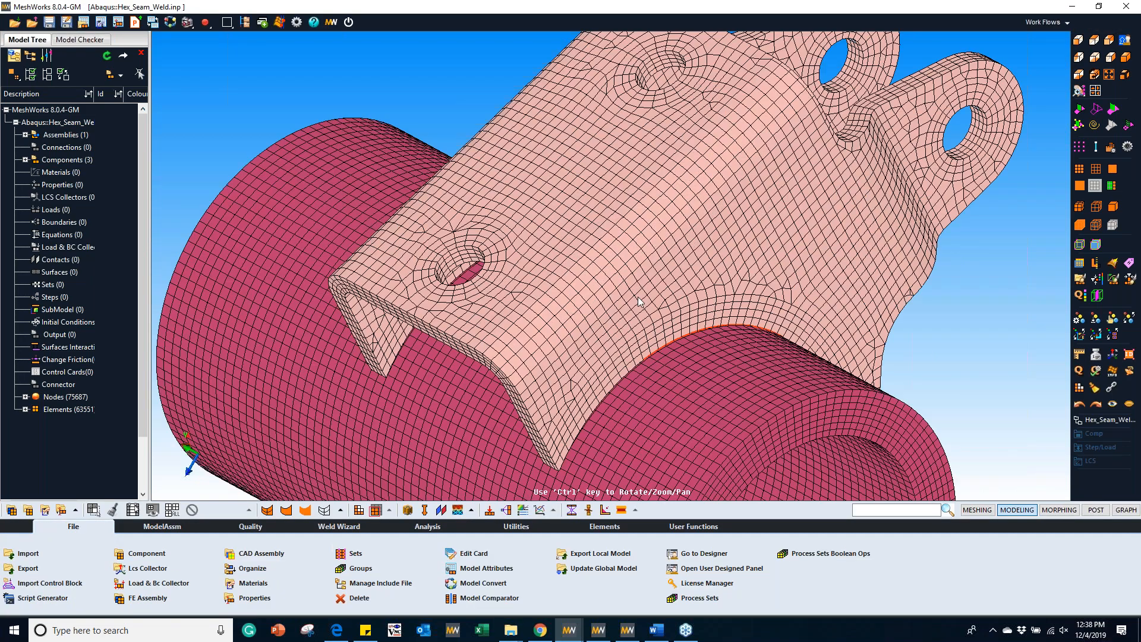
click(286, 510)
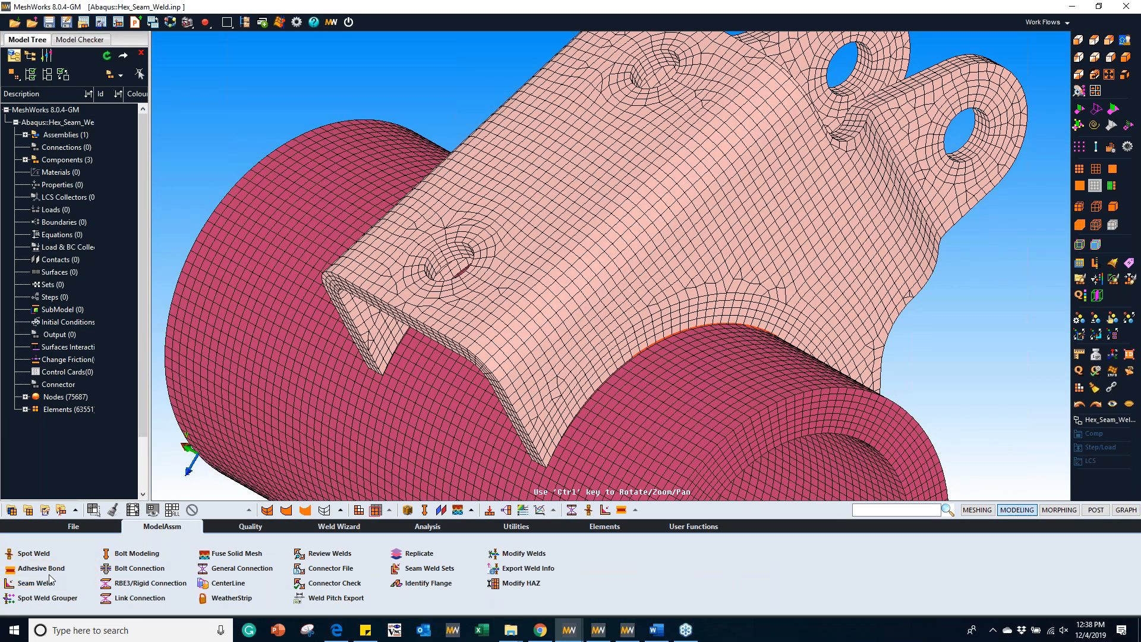
Step: Start a seam weld realized by nodes and select by path the bracket's curved edge nodes along the tube
click(49, 574)
click(126, 553)
click(119, 565)
ctrl+drag(719, 365, 625, 339)
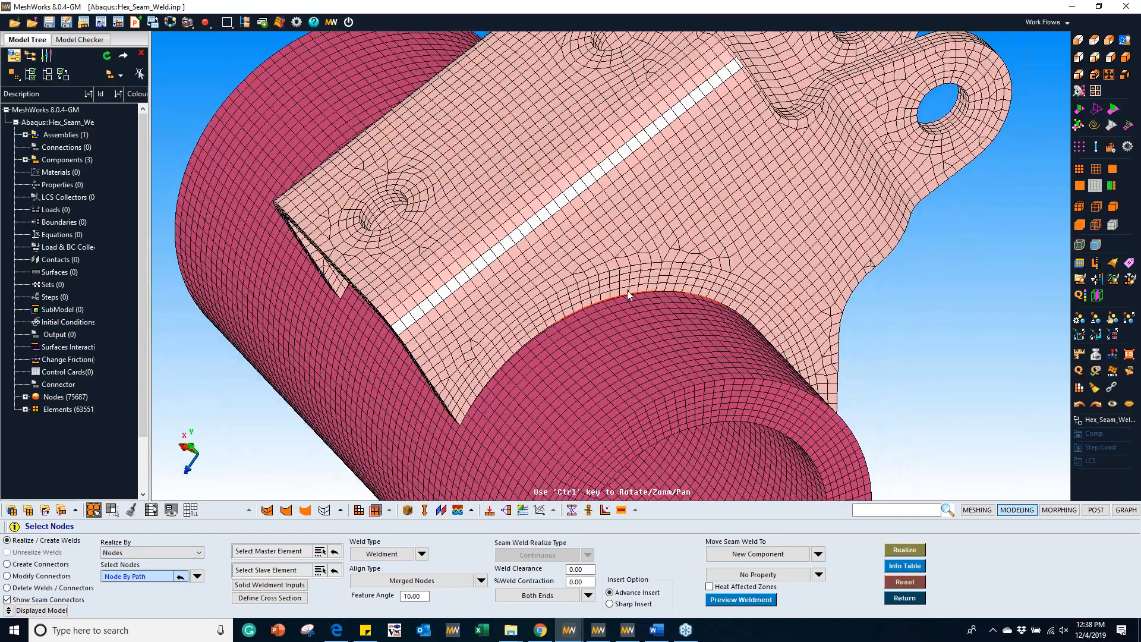
scroll(628, 290, up, 2)
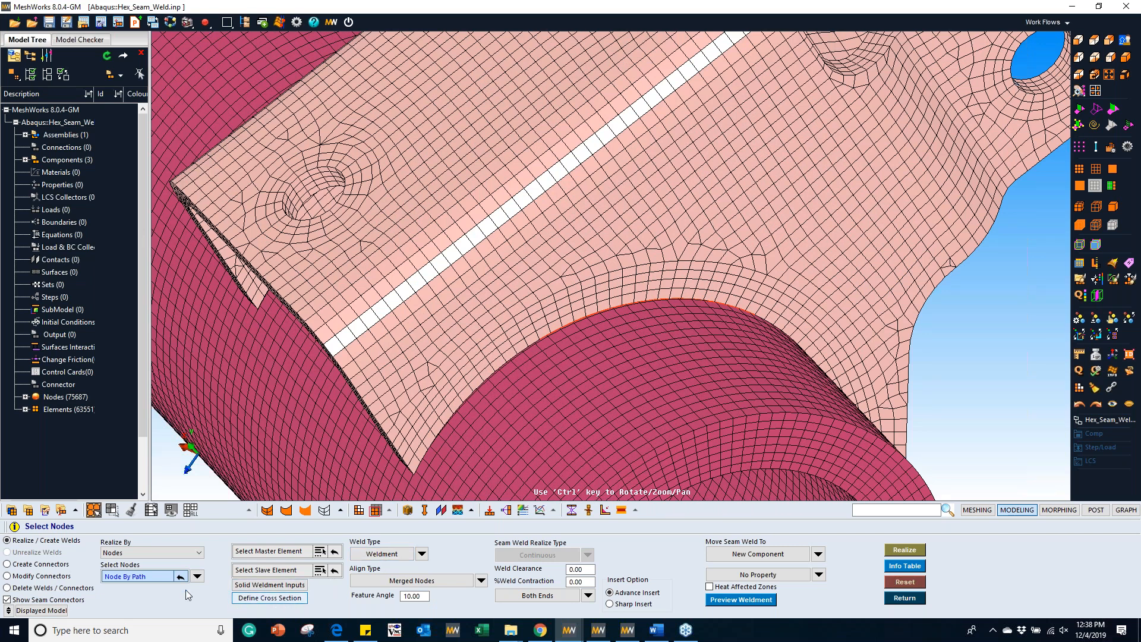
click(134, 552)
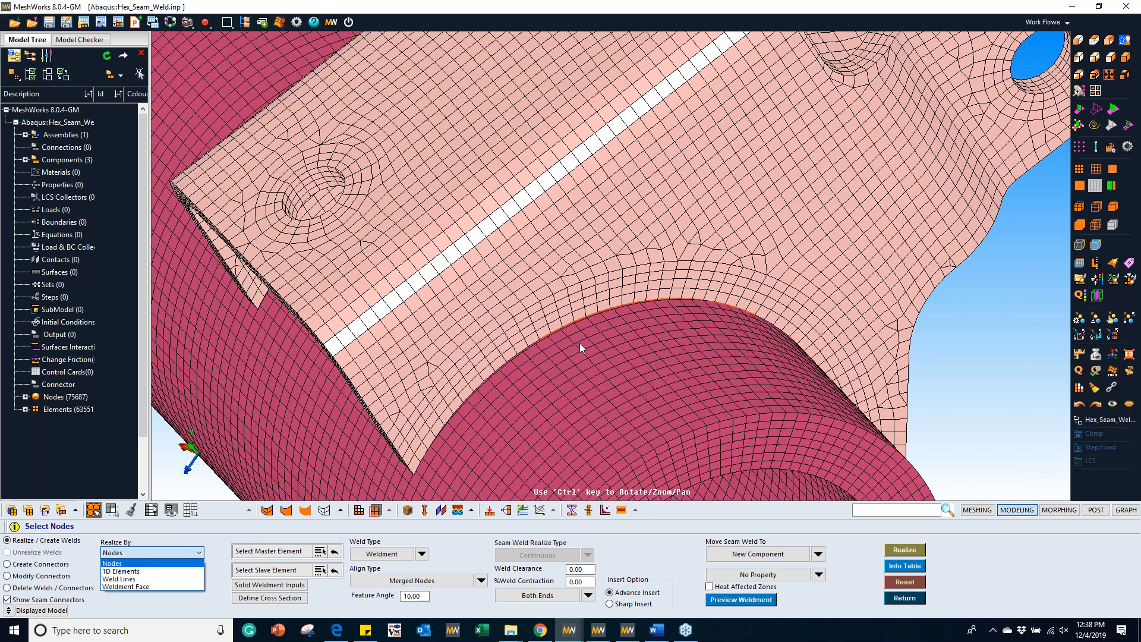
click(115, 564)
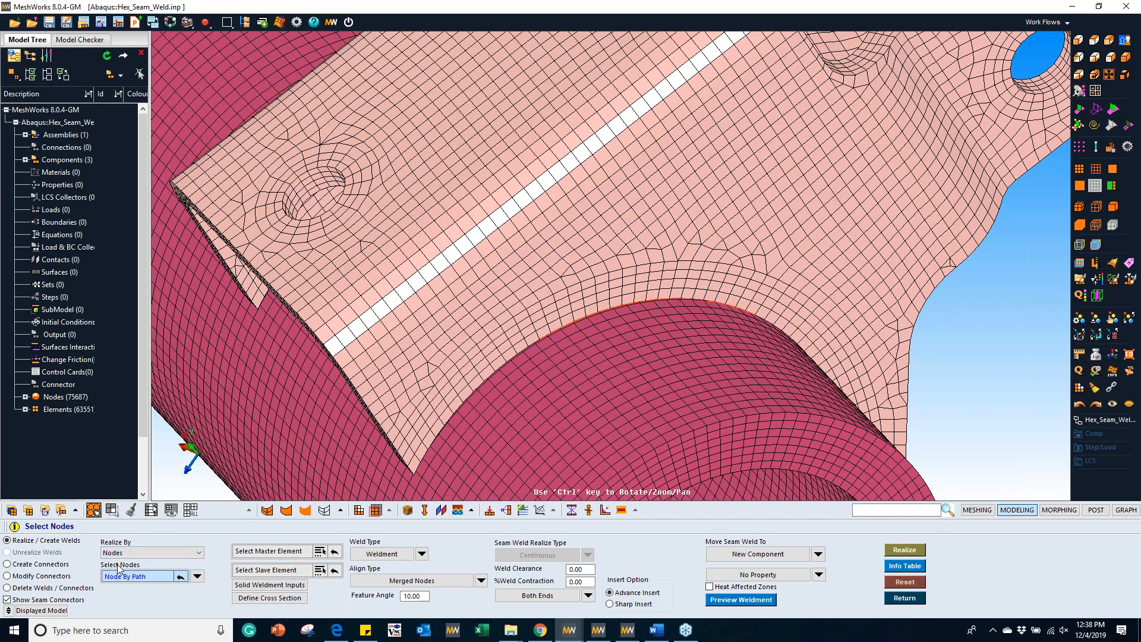
scroll(531, 233, up, 3)
click(477, 356)
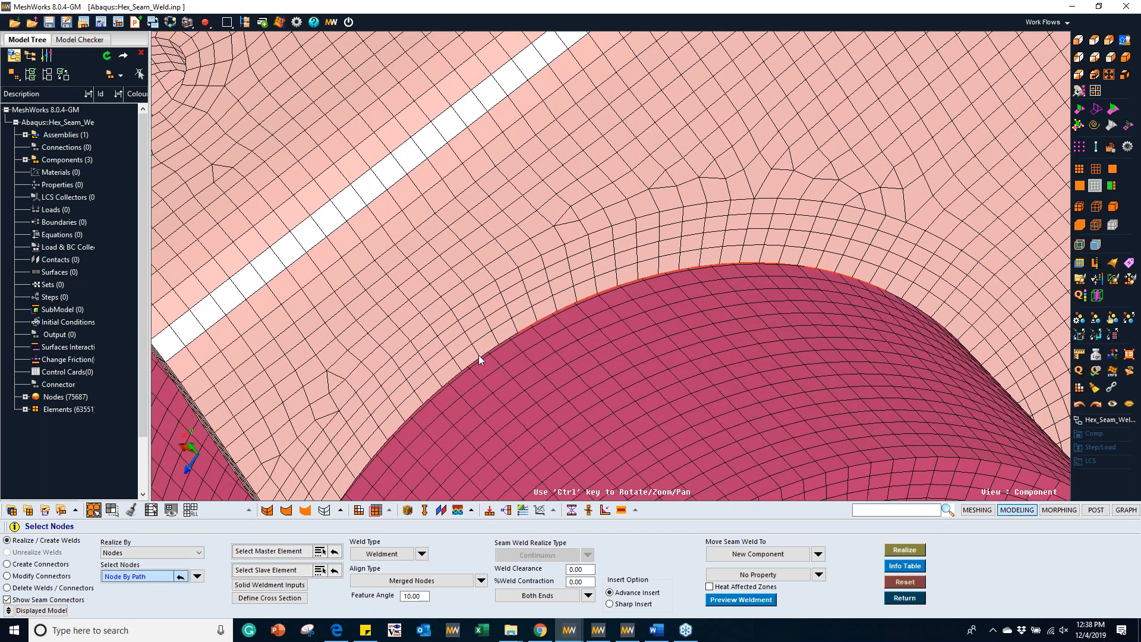
ctrl+drag(593, 256, 510, 261)
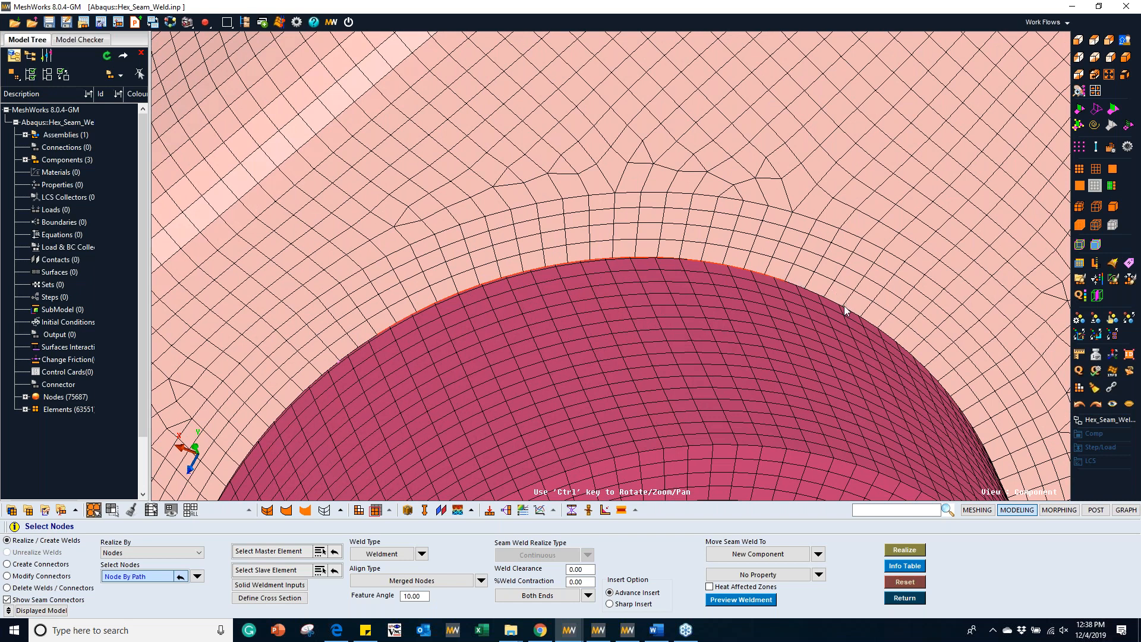
ctrl+drag(811, 294, 553, 259)
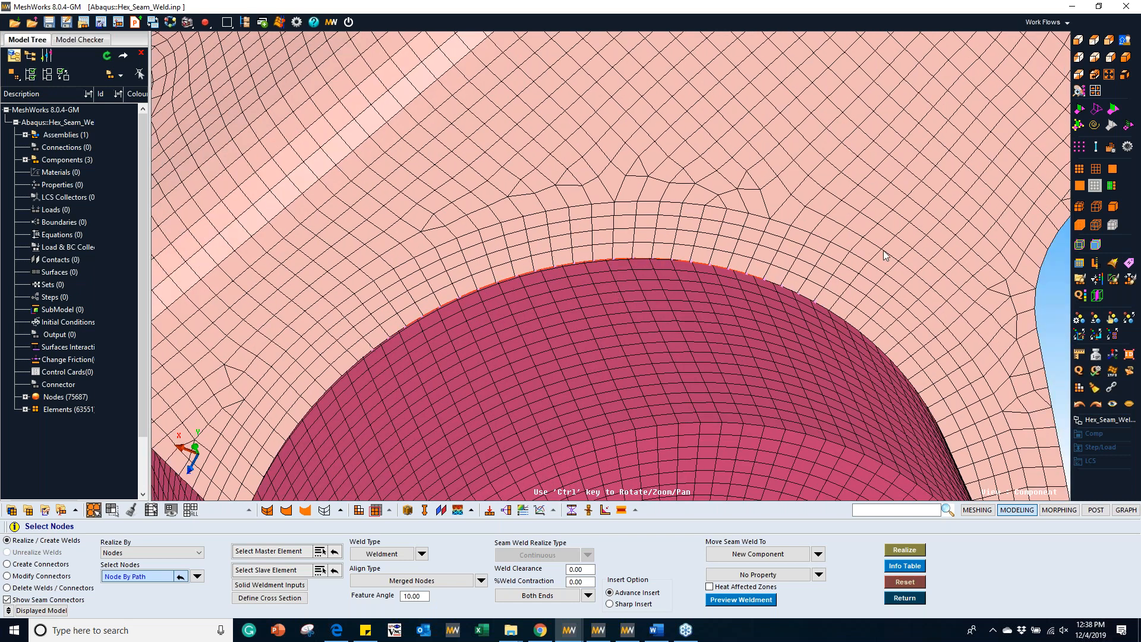
Step: Assign the bracket as the master elements and the tube as the slave elements of the seam weld
click(291, 552)
click(362, 257)
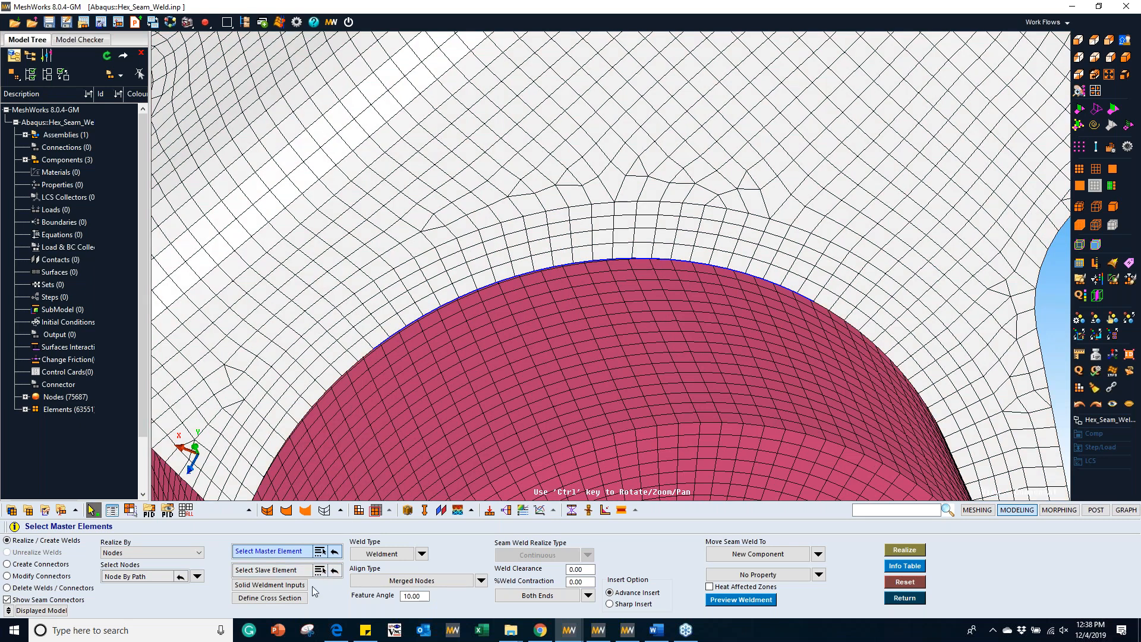
click(287, 570)
click(517, 390)
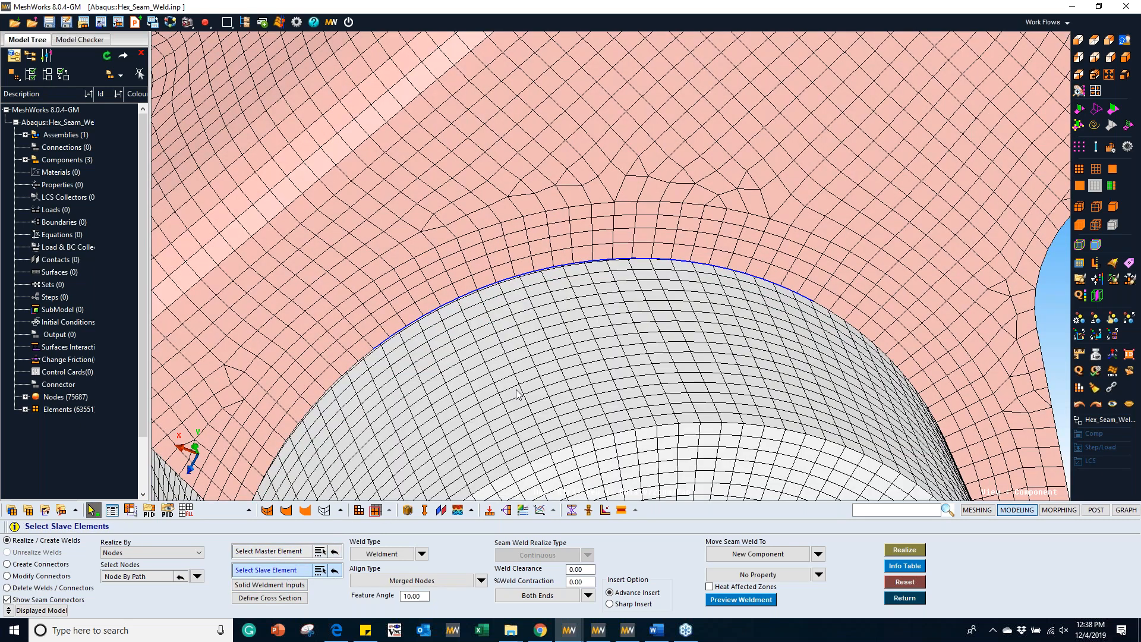
Step: Enable Mixed Mesh in the solid weldment inputs and accept them
click(272, 585)
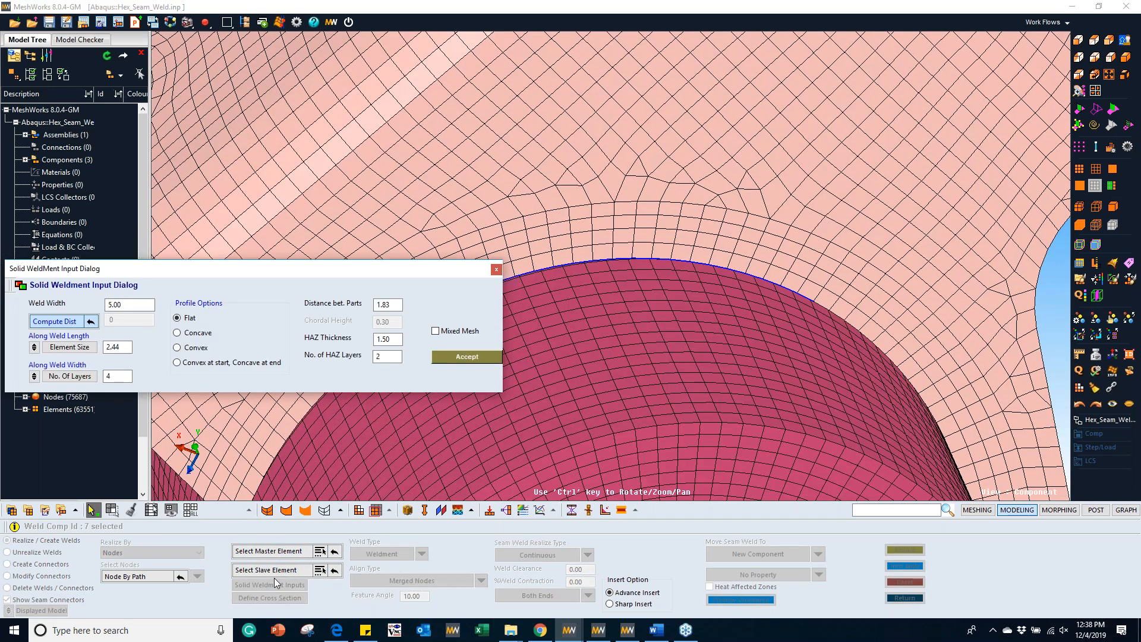
click(436, 331)
click(457, 360)
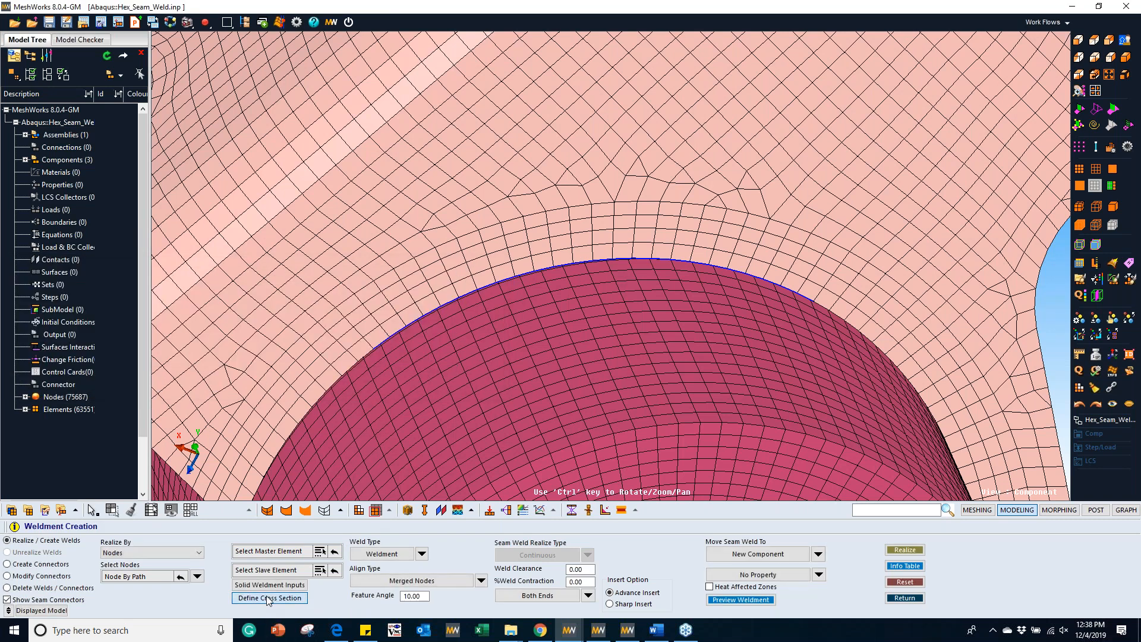
Step: Sketch a custom weld cross section with three points running from the tube surface, around an outer corner, to the bracket wall
click(267, 598)
scroll(631, 385, up, 3)
mouse_move(683, 370)
middle_down()
mouse_move(590, 208)
mouse_move(513, 204)
middle_up()
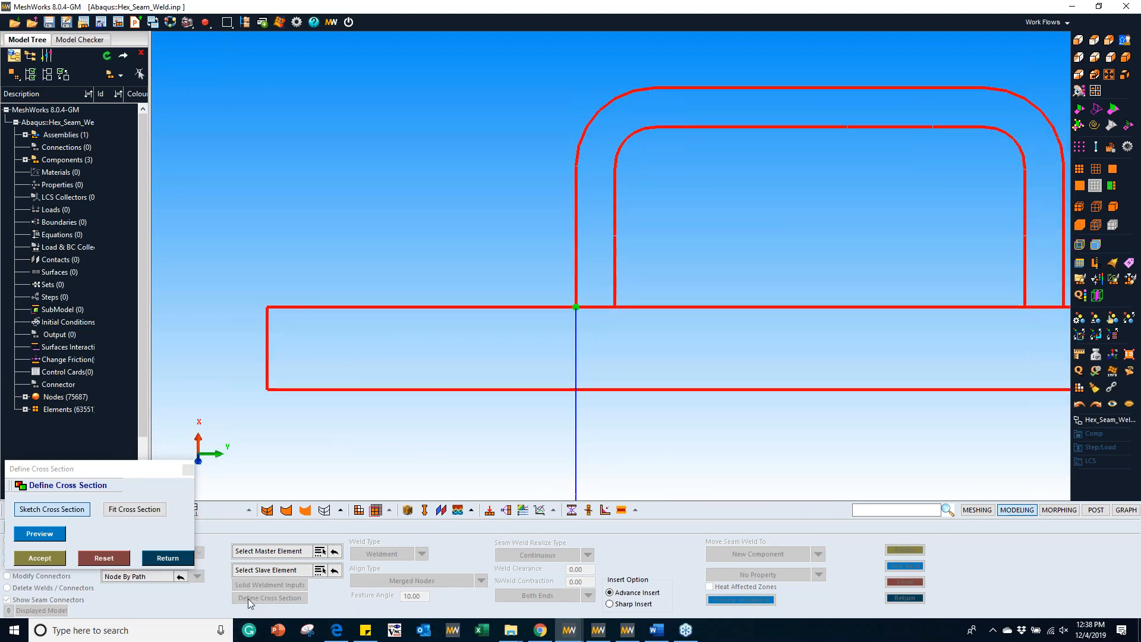
scroll(561, 269, up, 2)
middle_drag(573, 313, 605, 308)
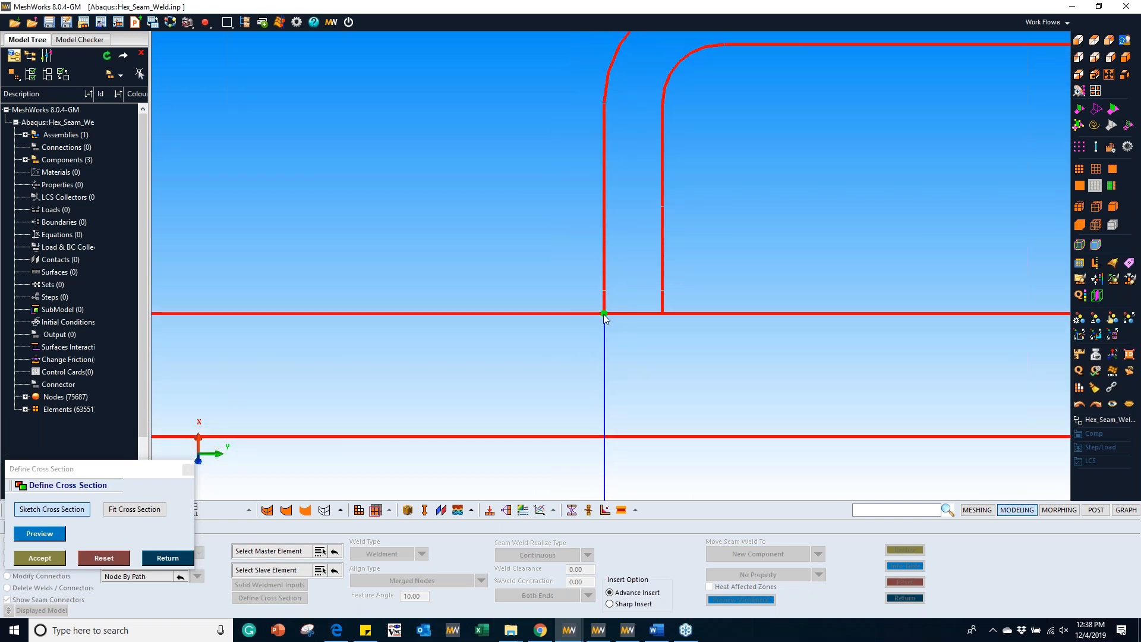
scroll(599, 304, up, 3)
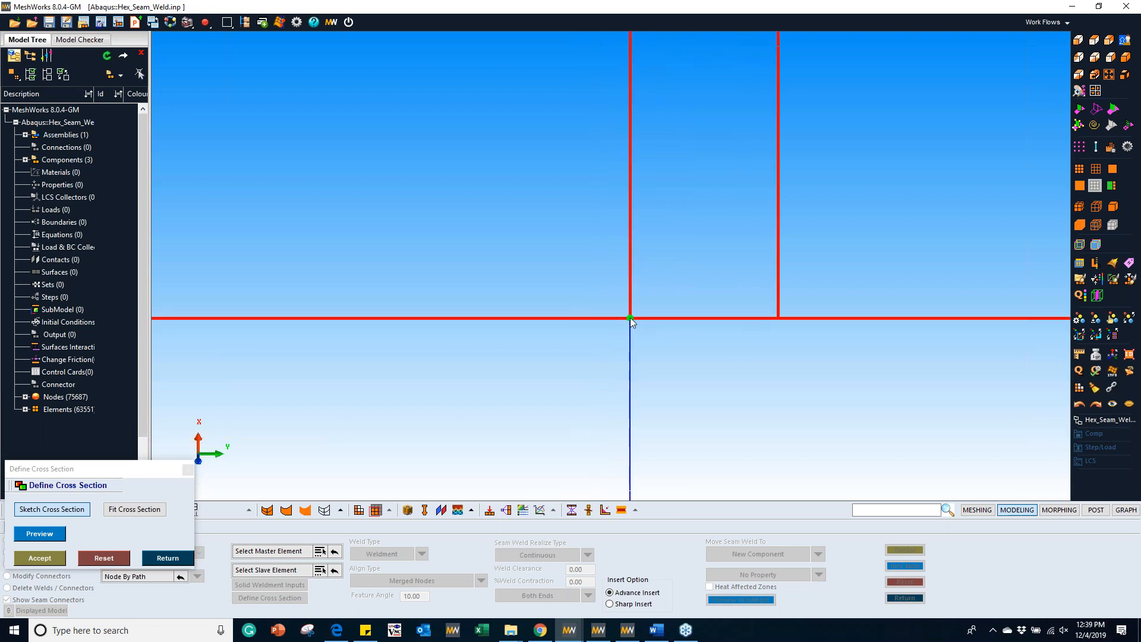
middle_drag(585, 336, 572, 333)
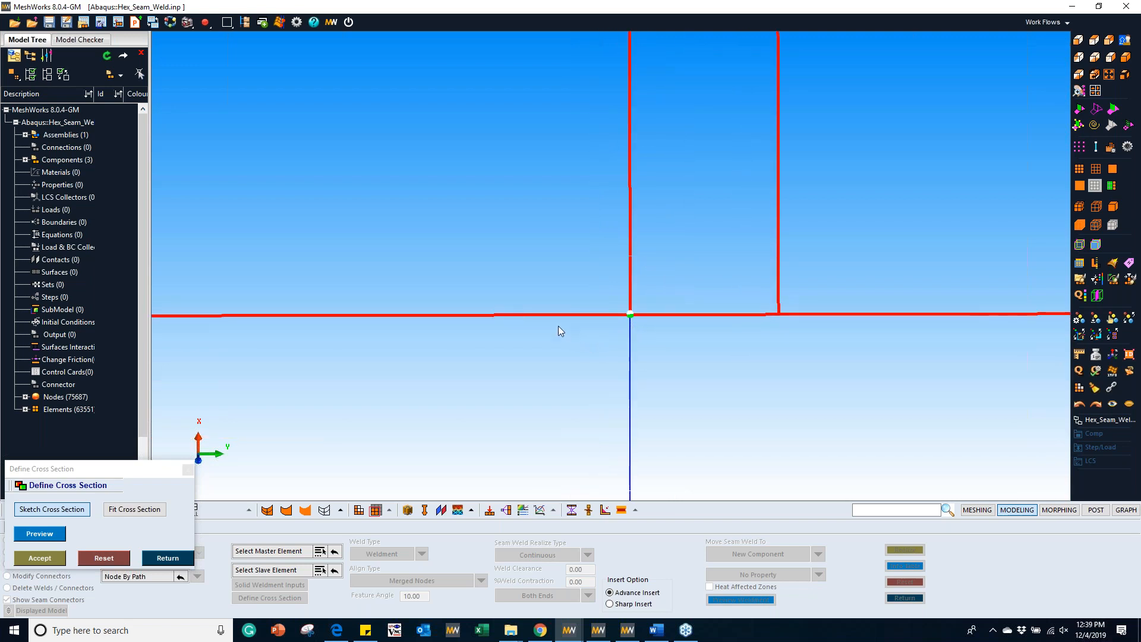
click(1079, 169)
middle_drag(552, 298, 544, 311)
click(543, 313)
click(561, 257)
middle_drag(599, 252, 619, 251)
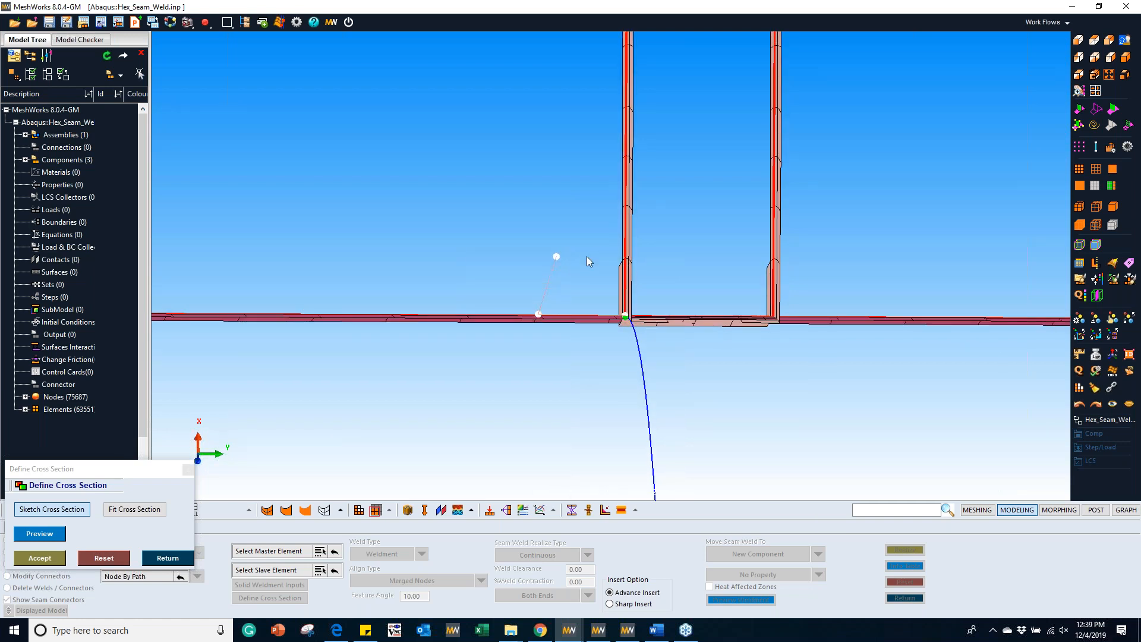
drag(553, 257, 554, 265)
middle_drag(611, 290, 587, 295)
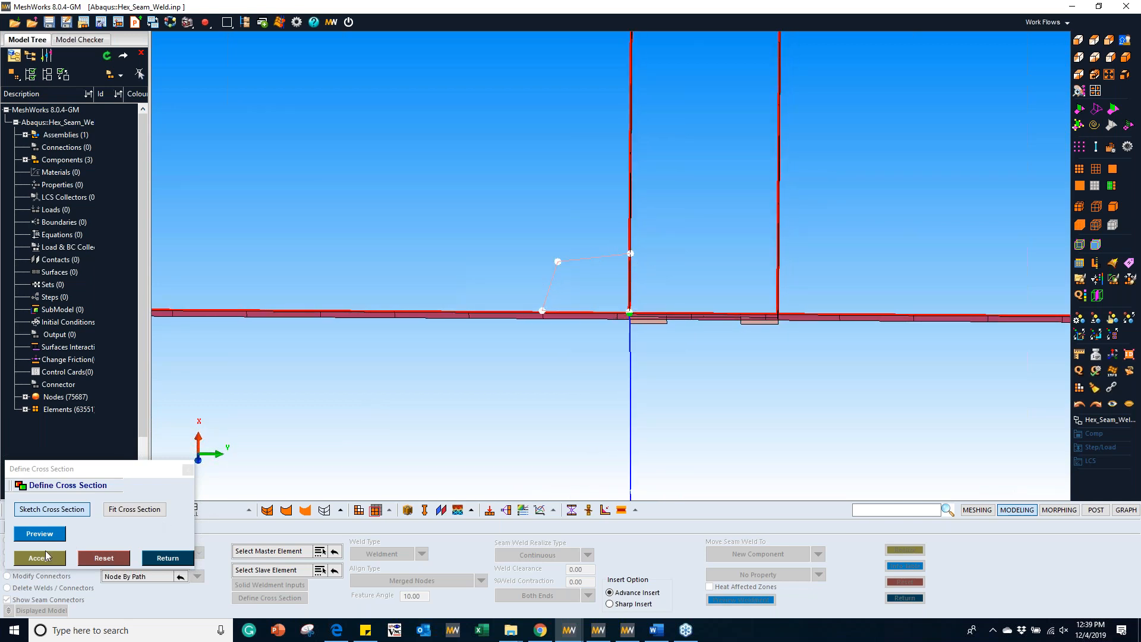
Step: Preview the cross-section mesh and set its two sketched outer edges to 5 divisions each
click(39, 534)
scroll(556, 262, up, 3)
click(522, 292)
click(521, 292)
click(521, 292)
click(586, 249)
click(587, 249)
click(587, 250)
click(585, 251)
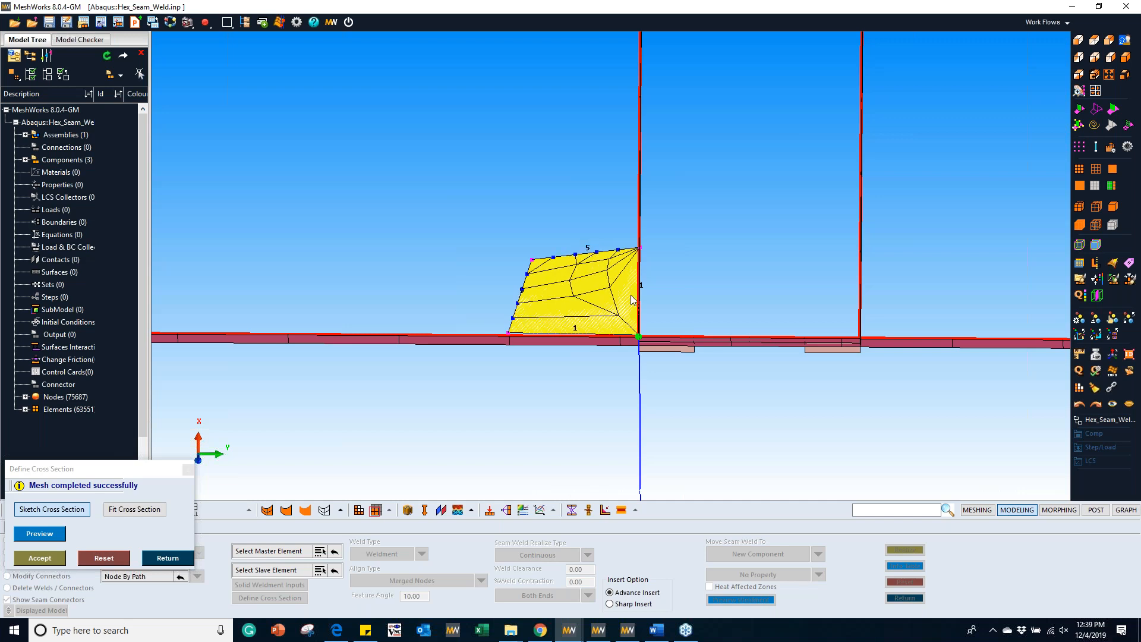
Step: Set the cross section's edges along the bracket wall and the tube surface to 5 divisions each
click(639, 289)
click(640, 290)
click(640, 290)
click(640, 290)
click(575, 332)
click(575, 333)
click(574, 332)
click(575, 332)
middle_drag(618, 284, 755, 341)
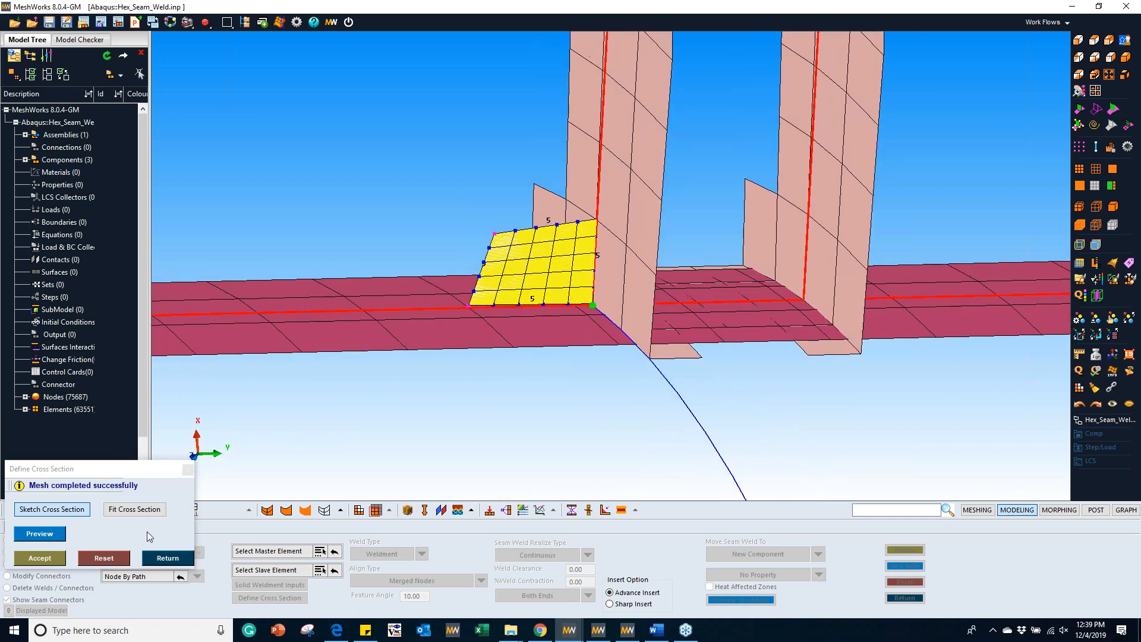
Step: Accept the sketched cross section, close its definition and preview the weldment along the bracket edge
click(53, 558)
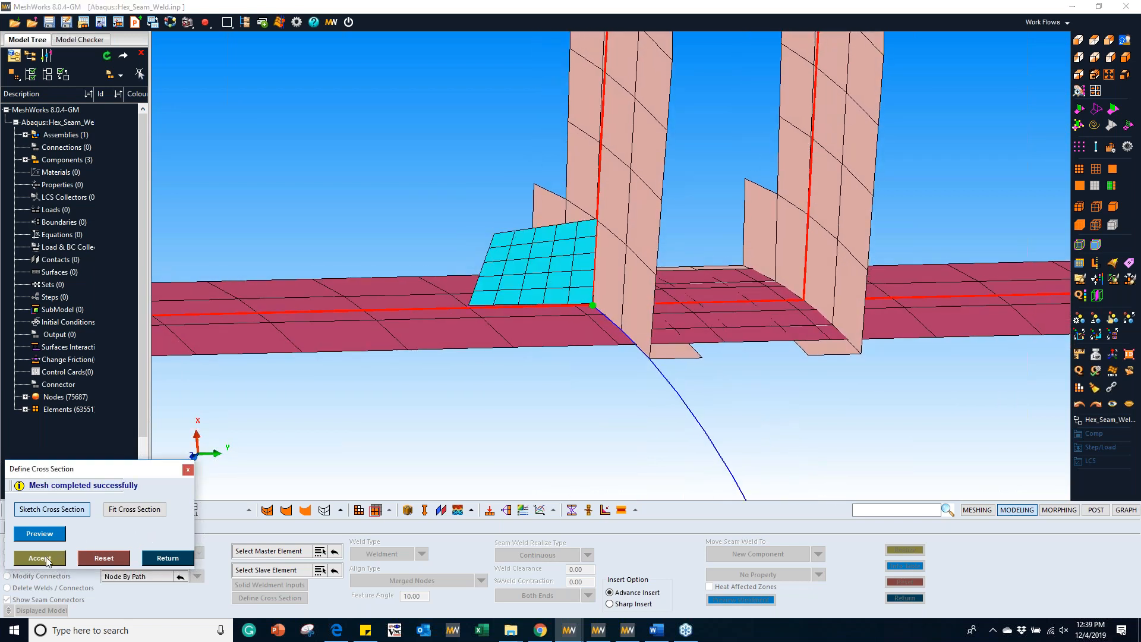
click(168, 558)
click(769, 605)
mouse_move(662, 398)
middle_down()
mouse_move(597, 343)
mouse_move(907, 347)
mouse_move(785, 248)
mouse_move(552, 269)
mouse_move(652, 266)
middle_up()
scroll(552, 268, up, 5)
Step: Restore the shaded mesh display and realize the custom-section seam weld with merged nodes
click(1095, 186)
middle_drag(720, 284, 491, 290)
click(904, 549)
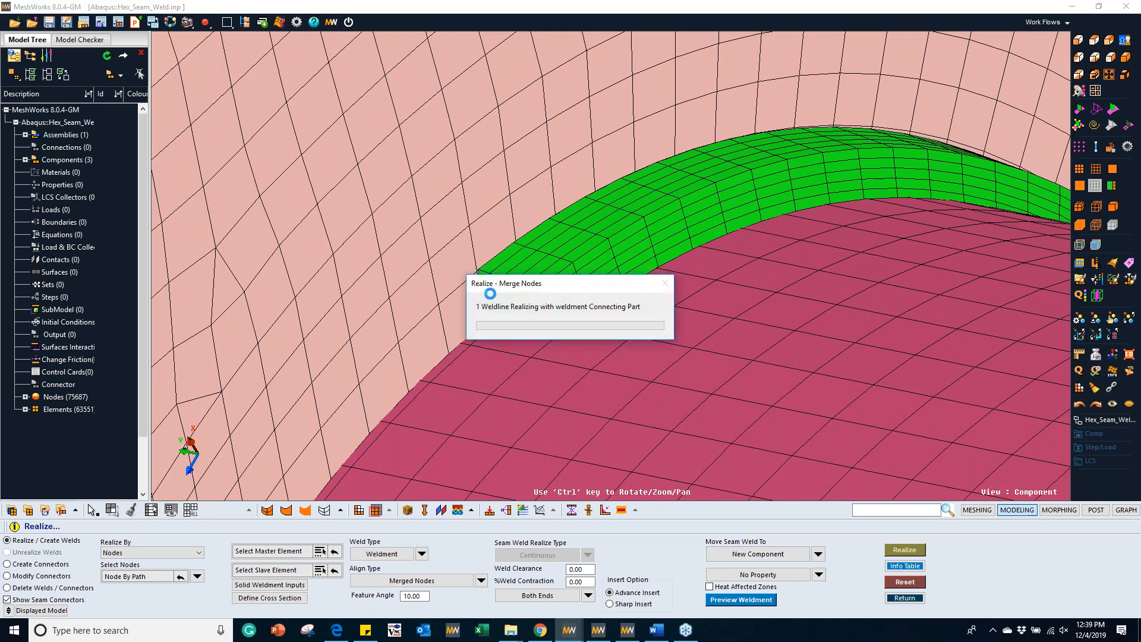
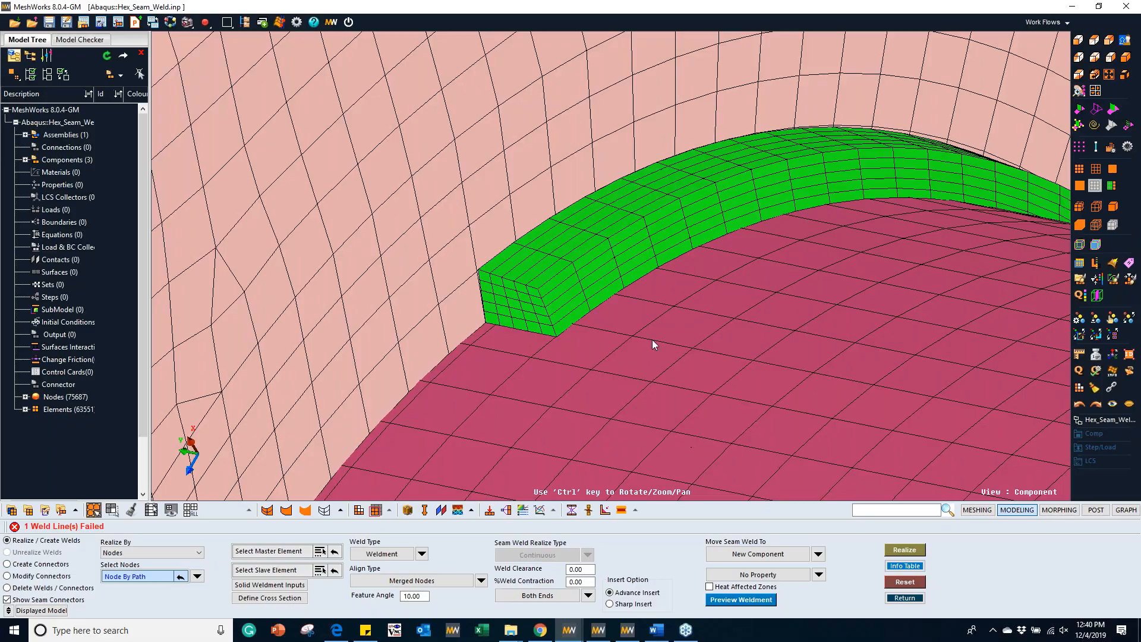
Step: Leave the seam weld command and examine the realized custom-section weld along the bracket edge
ctrl+scroll(658, 335, down, 5)
ctrl+drag(657, 335, 596, 377)
key(Escape)
ctrl+drag(657, 295, 766, 306)
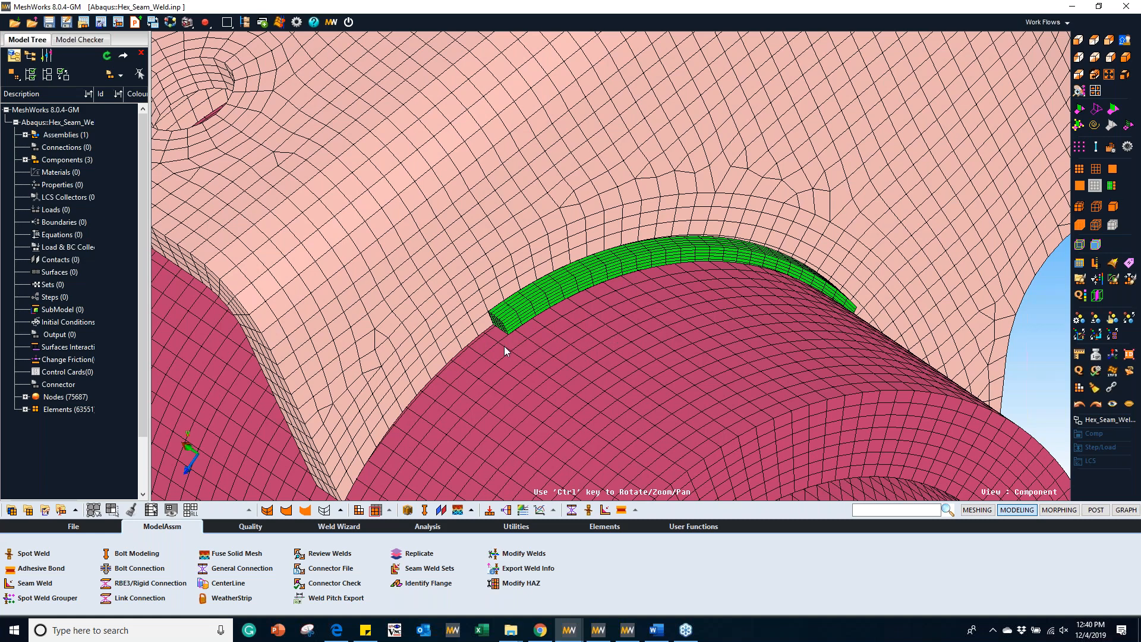
ctrl+drag(714, 308, 783, 290)
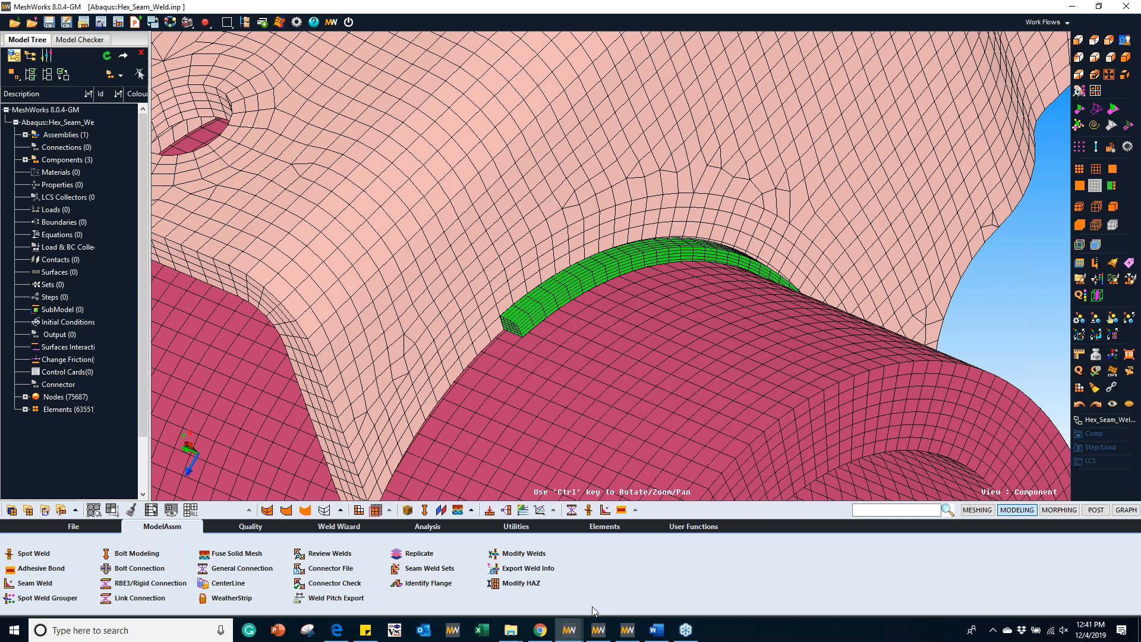
Step: Switch to the MeshWorks window with the FDU_NVH_ID_corrected-1 model and open the bolt creation tool
mouse_move(571, 632)
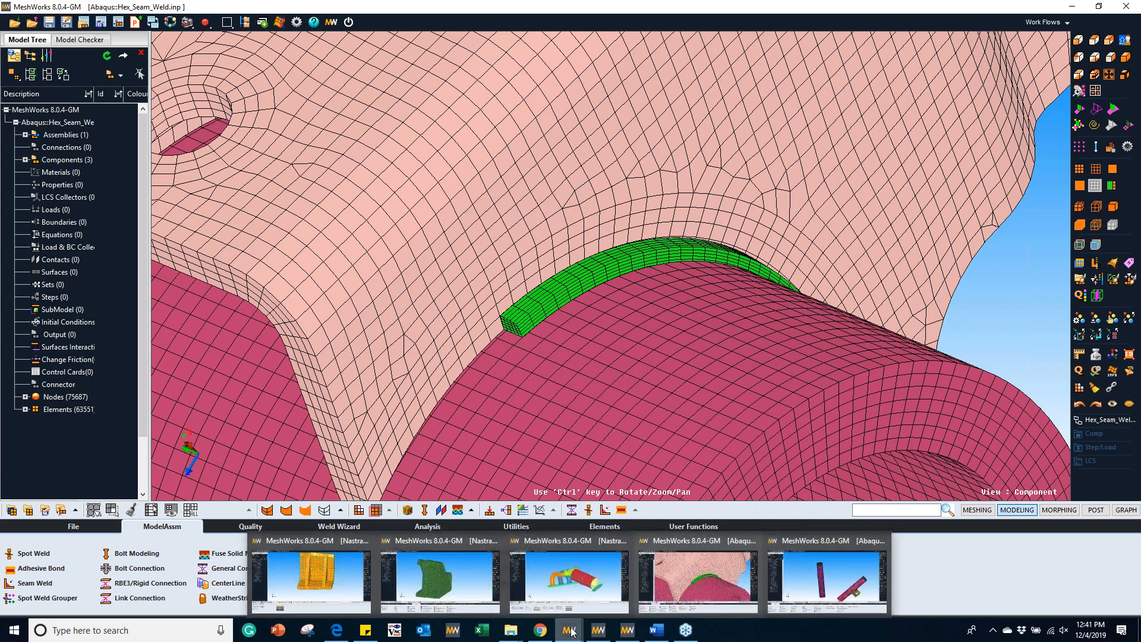
click(605, 572)
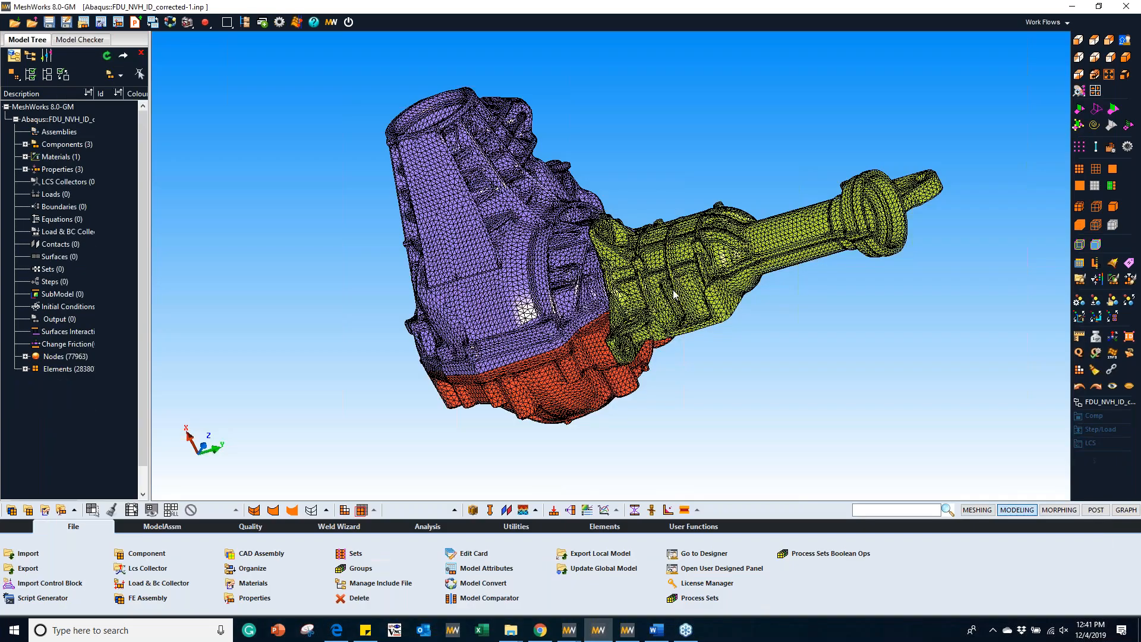
middle_drag(458, 266, 570, 275)
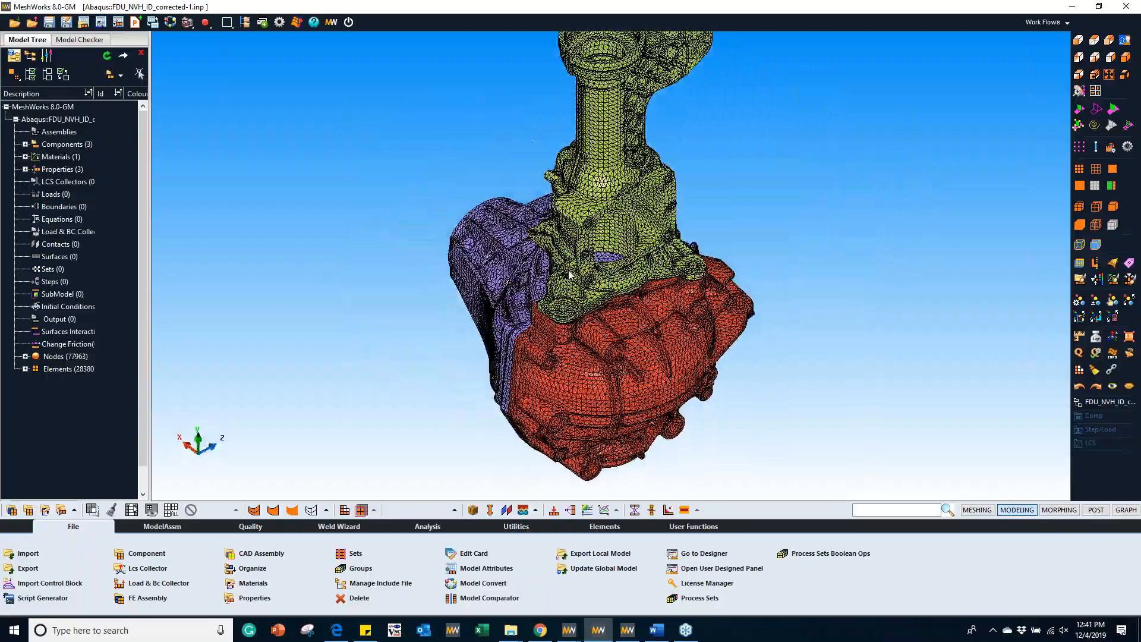
scroll(570, 275, up, 5)
ctrl+middle_drag(612, 322, 553, 408)
scroll(603, 358, down, 5)
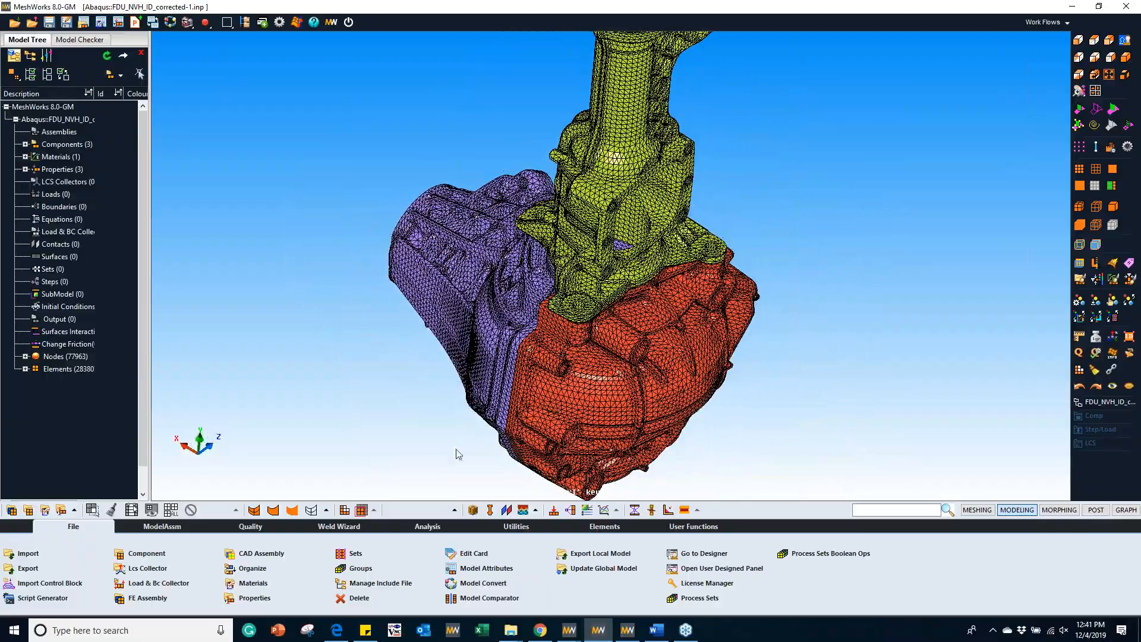
click(162, 526)
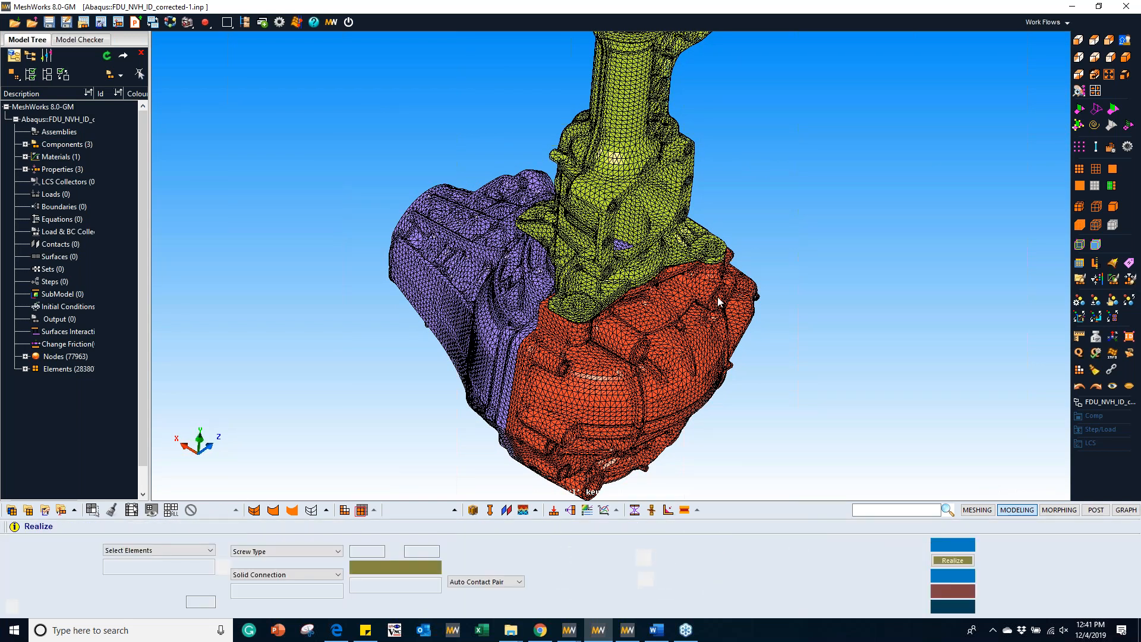
scroll(714, 302, up, 3)
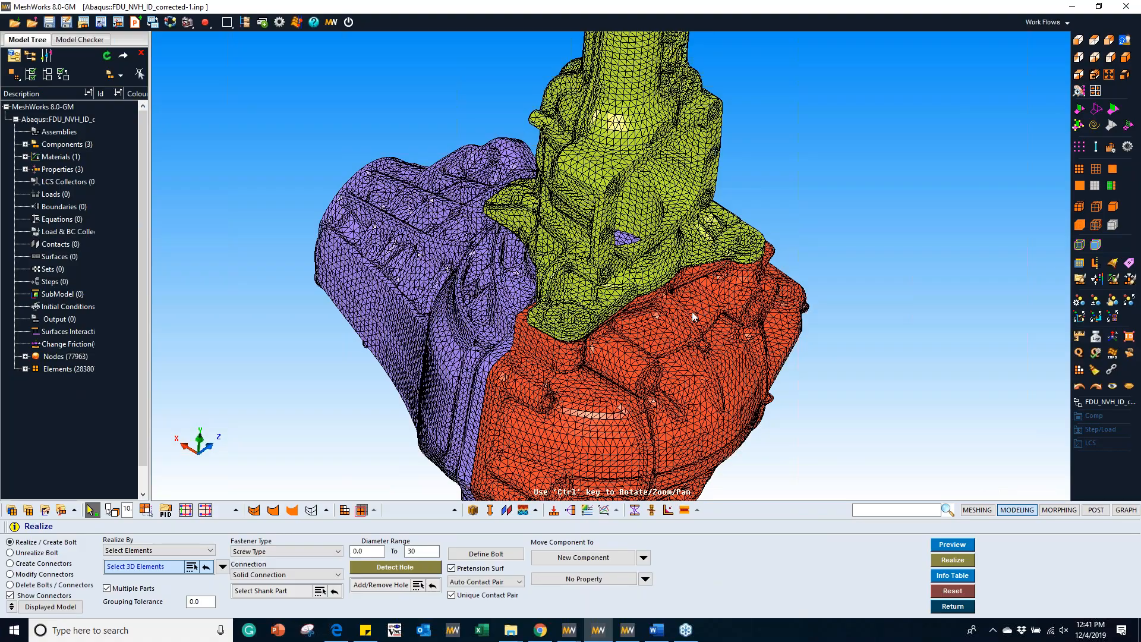
ctrl+middle_drag(591, 330, 612, 318)
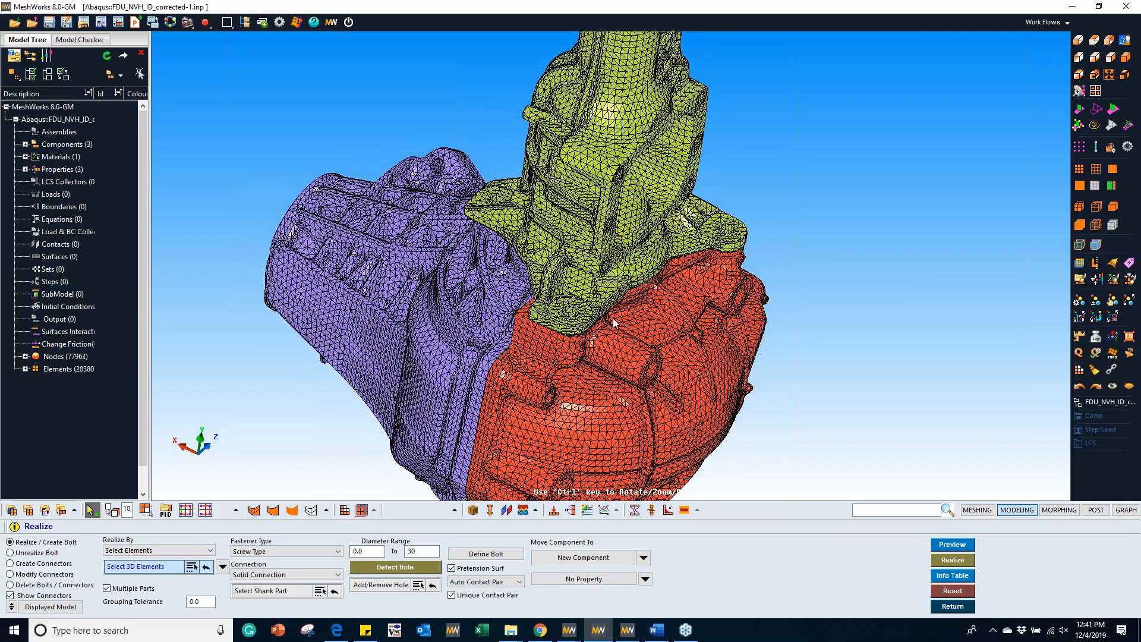
Step: Set the connection to Bolt Connection and select the 3D elements of the green and red housings
click(282, 574)
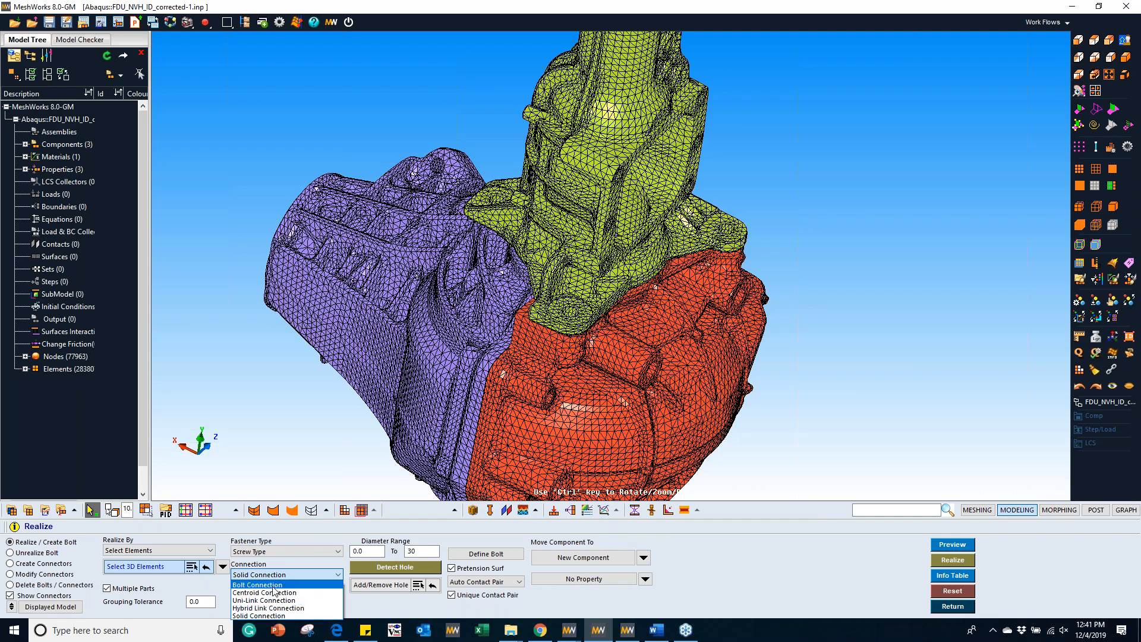
click(270, 585)
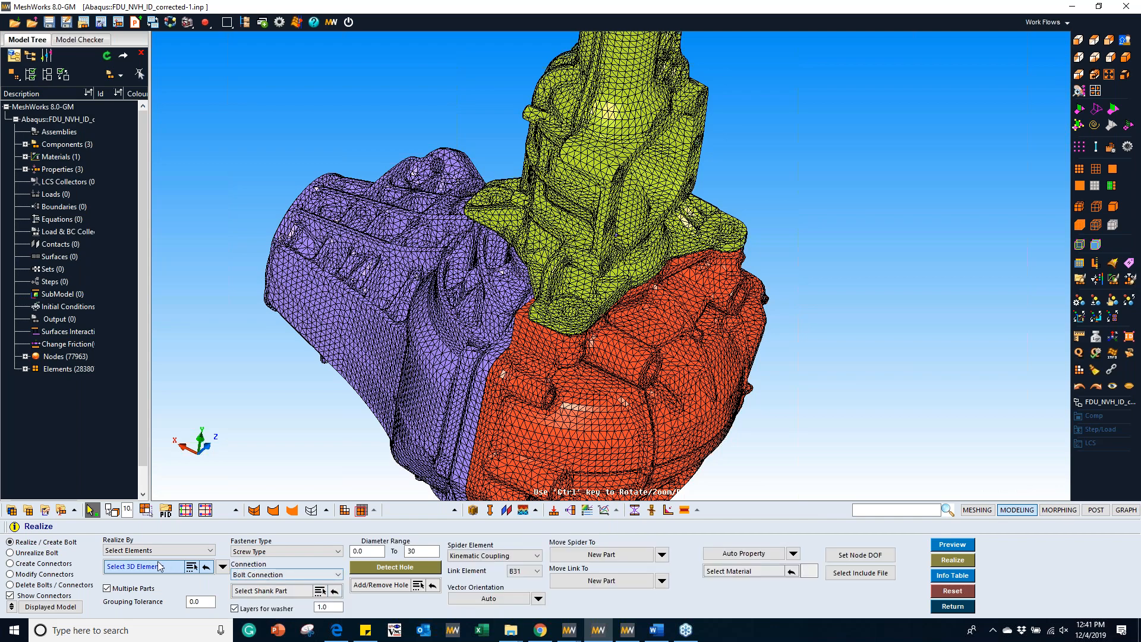
ctrl+drag(594, 290, 580, 333)
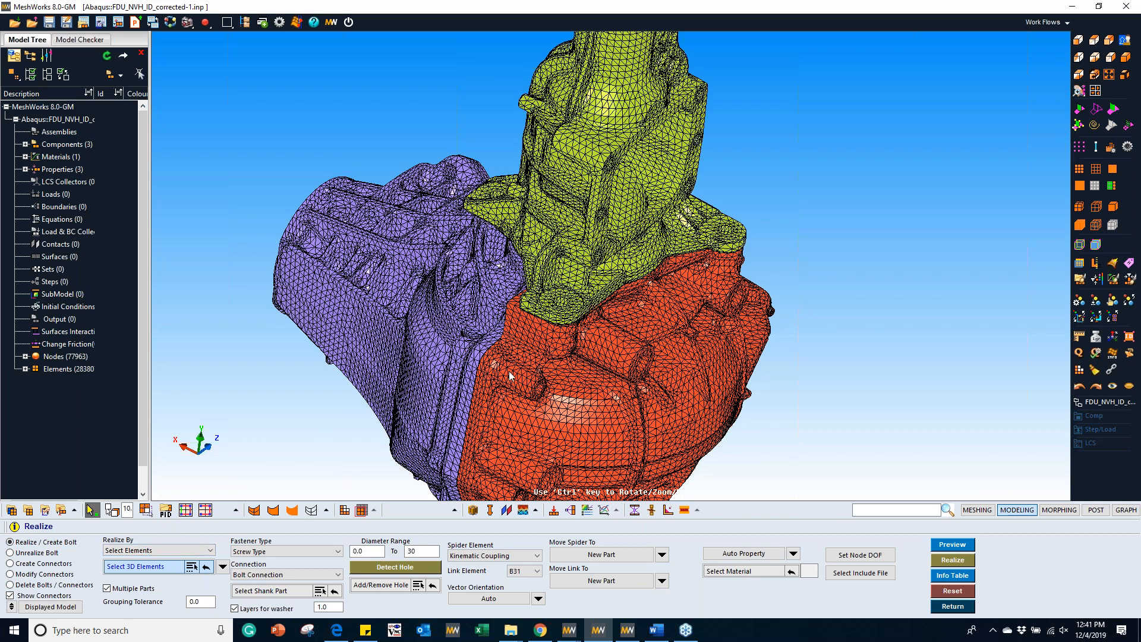
ctrl+right_drag(570, 357, 568, 302)
scroll(568, 302, up, 3)
click(551, 235)
click(548, 299)
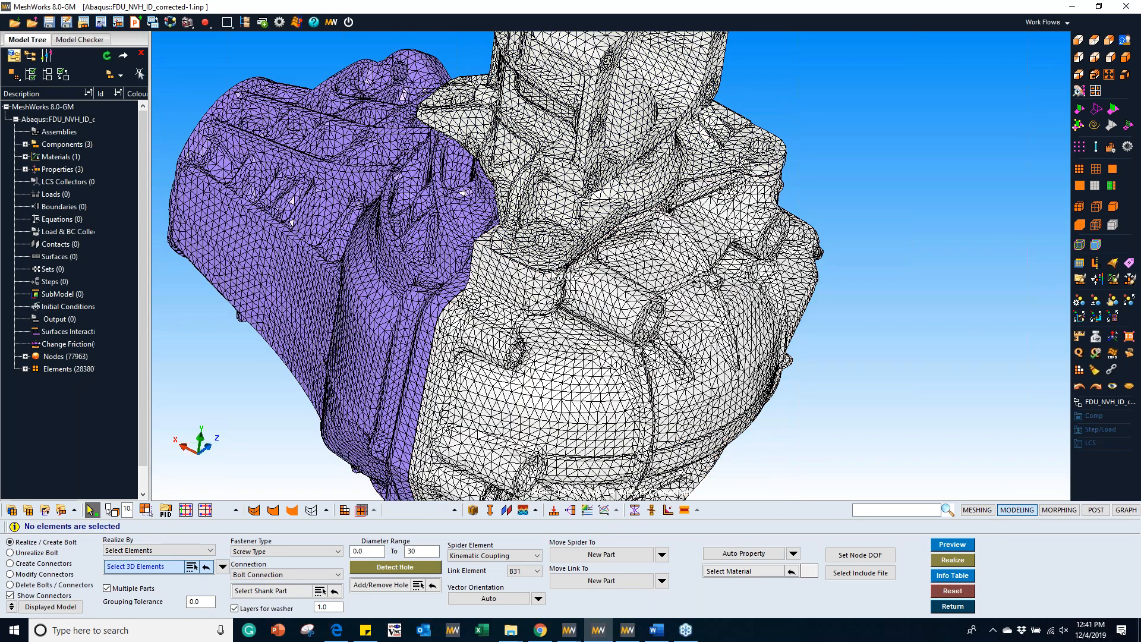
Step: Review the fastener and connection type options, keeping Screw Type and Bolt Connection
click(248, 552)
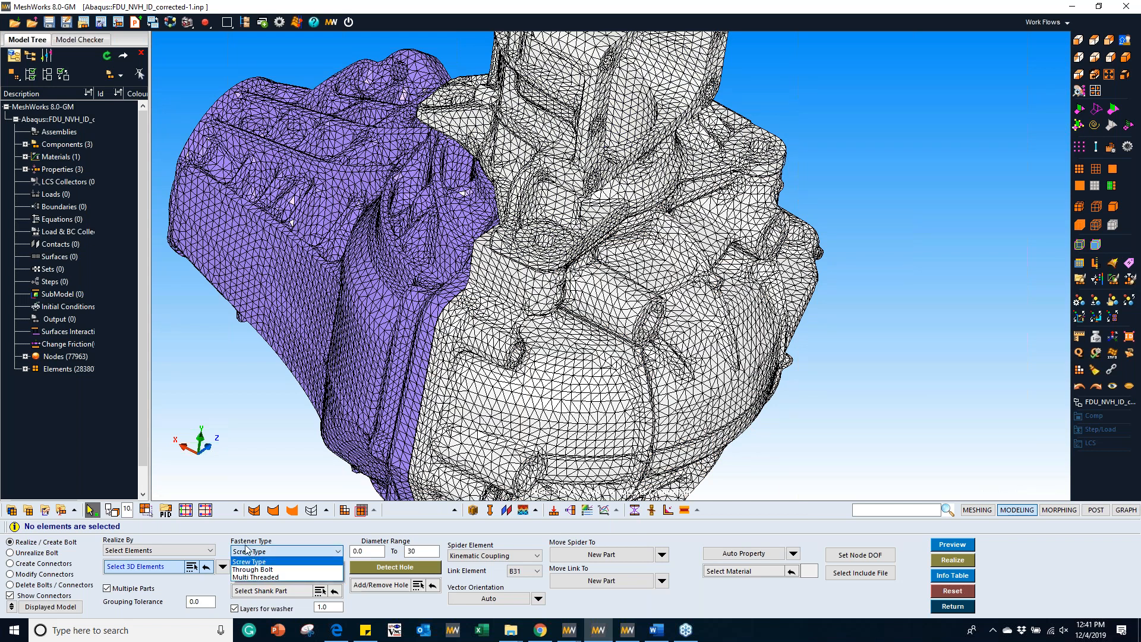
click(280, 577)
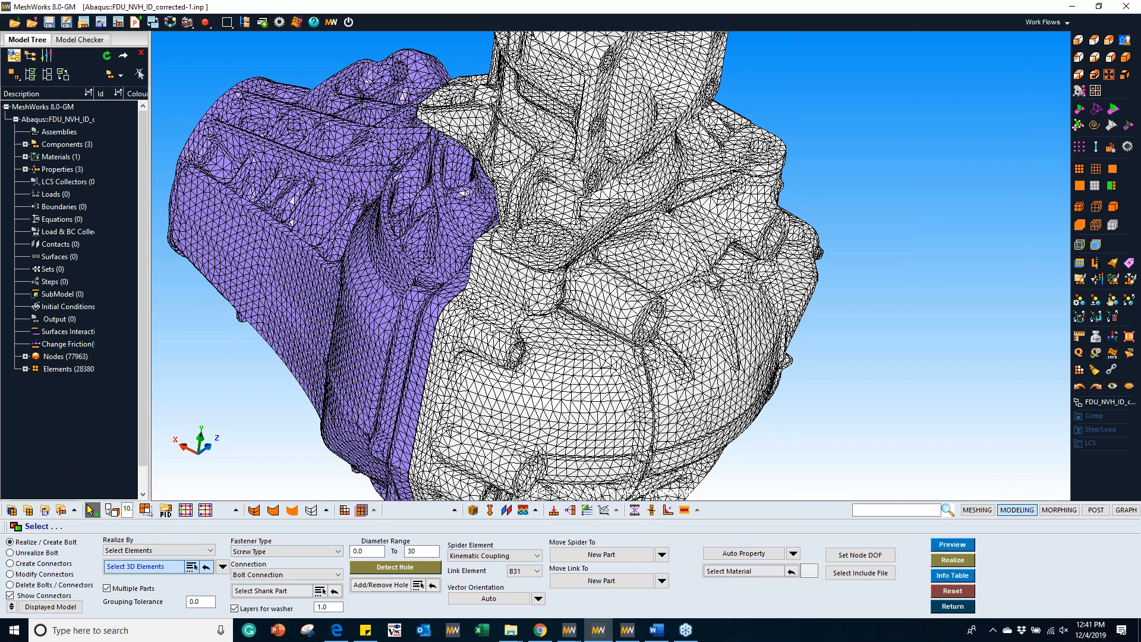
click(274, 575)
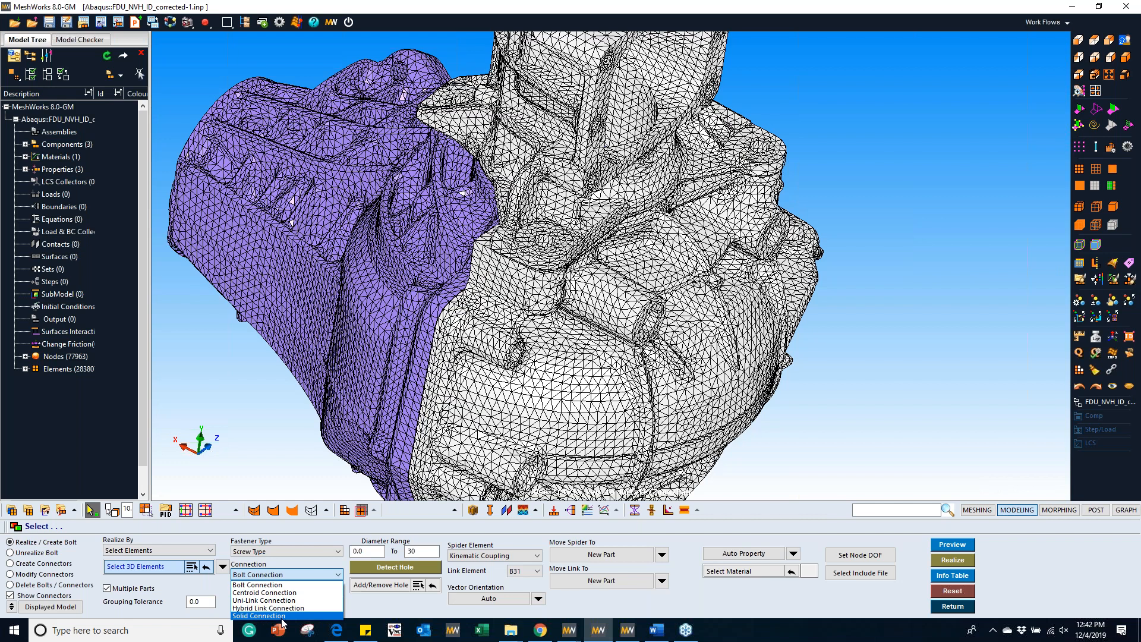
click(275, 586)
Step: Activate the shank part selection and detect the bolt holes within the 0.0 to 30 diameter range
drag(416, 551, 379, 552)
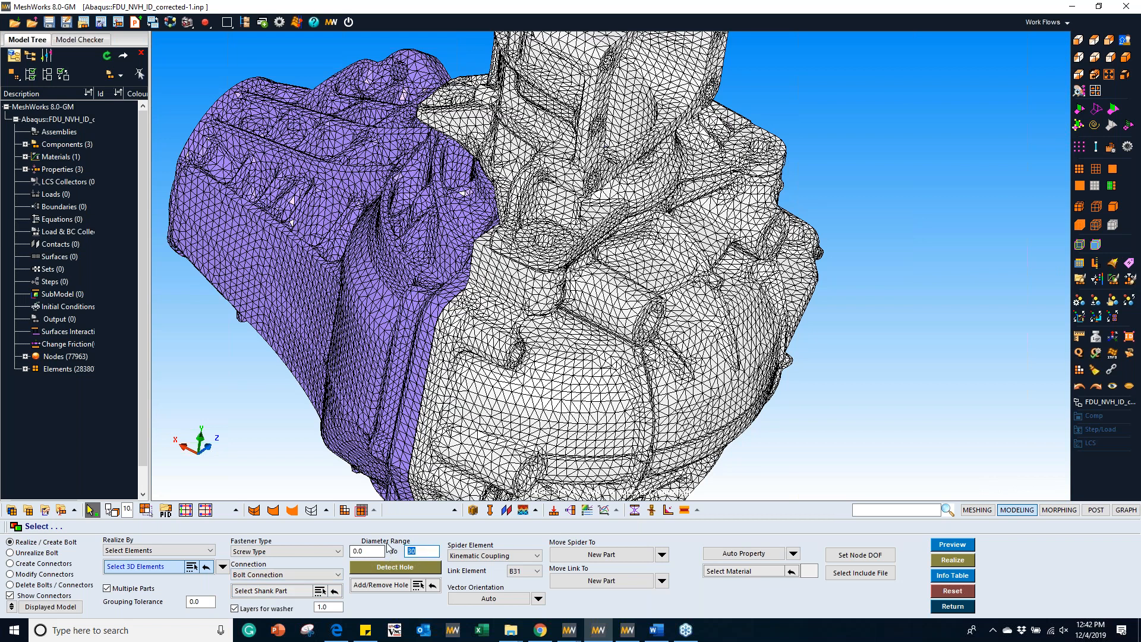
click(250, 591)
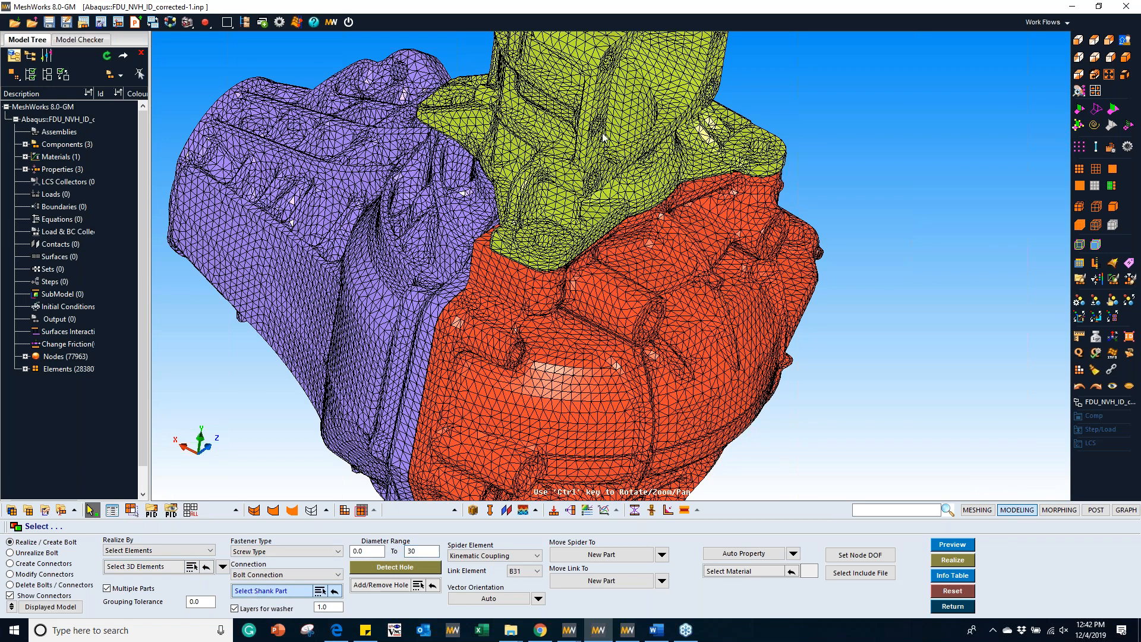
click(402, 567)
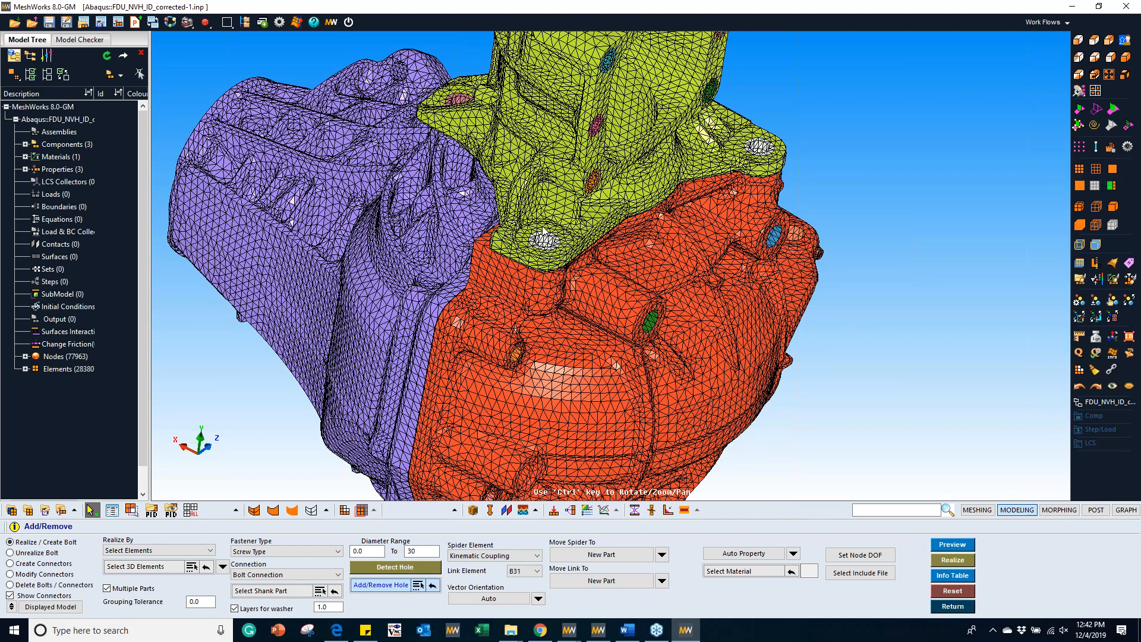
Step: Hide the housing mesh to examine the detected hole surfaces, and restore the solid wireframe and shaded display
scroll(542, 231, up, 3)
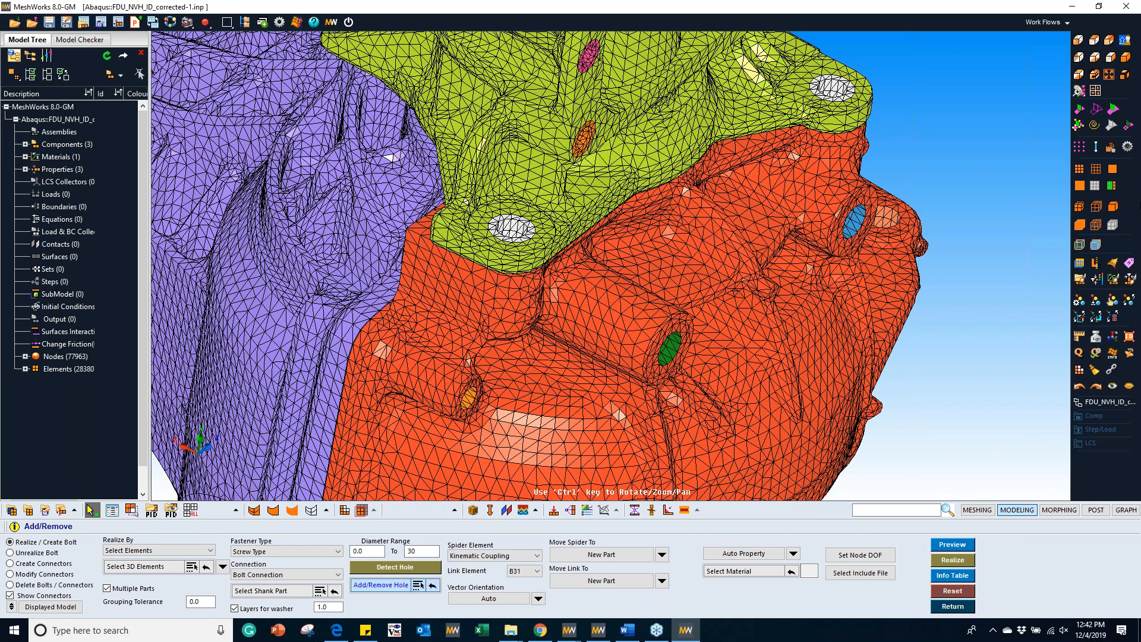
click(1110, 226)
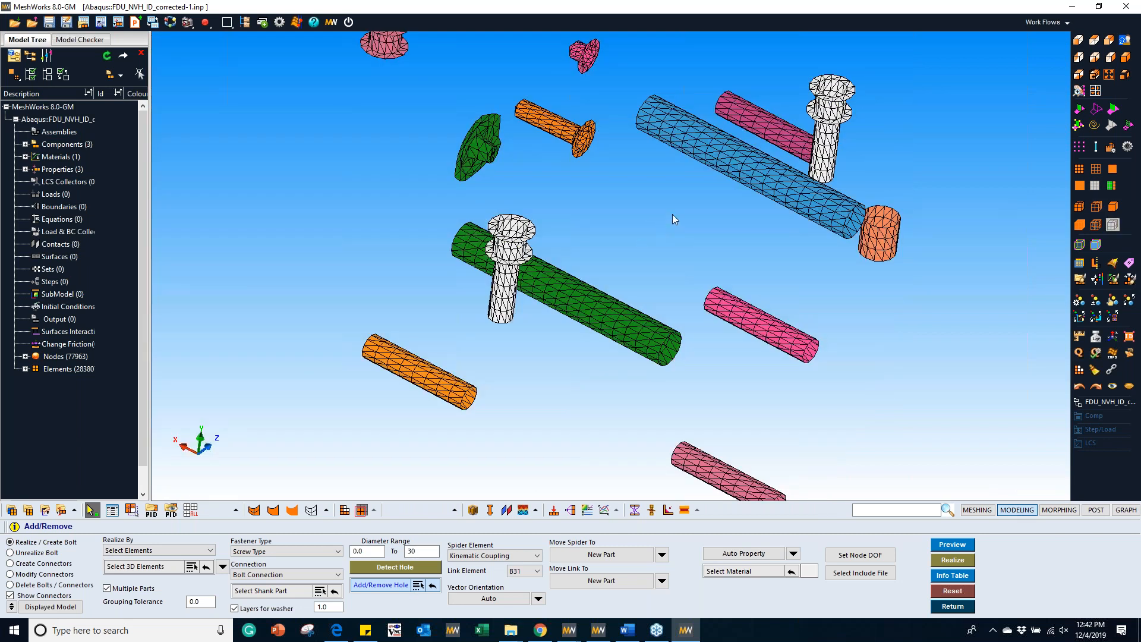
scroll(672, 214, down, 3)
middle_drag(658, 242, 633, 323)
scroll(618, 254, up, 2)
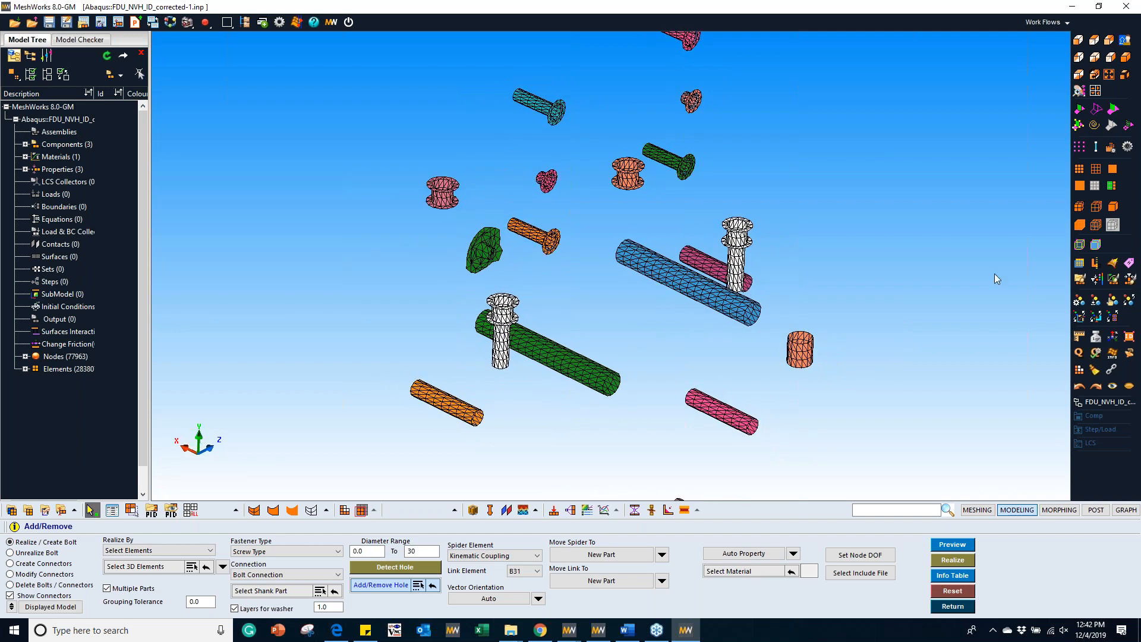
click(1079, 207)
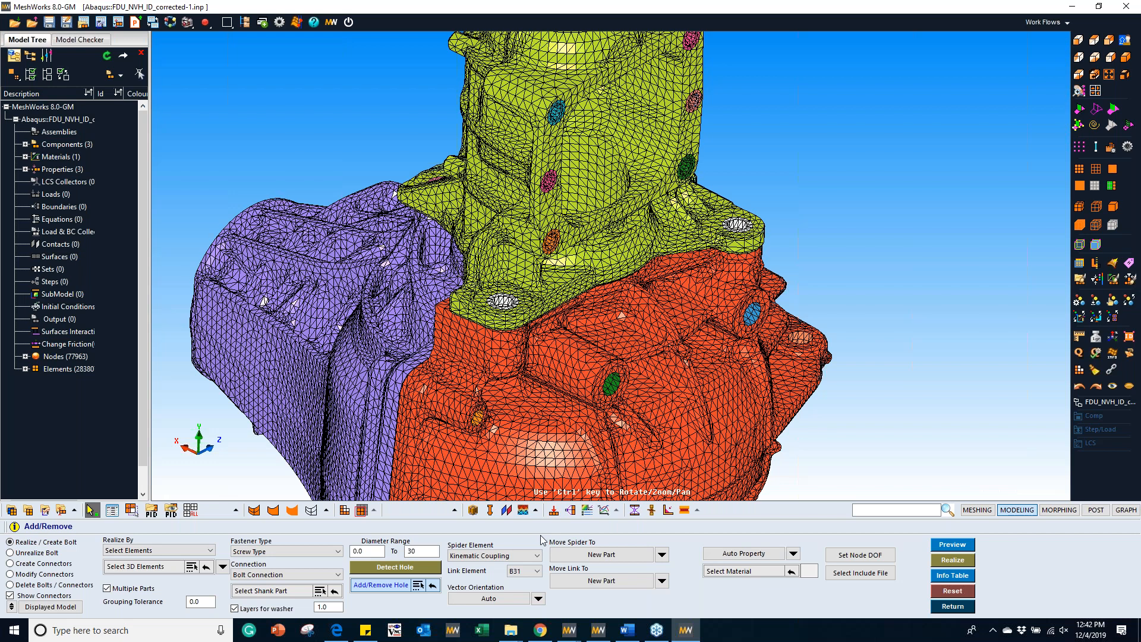
Step: Assign the GENERAL_MATERIAL with ID 1 to the bolt and preview the bolt connection
click(726, 569)
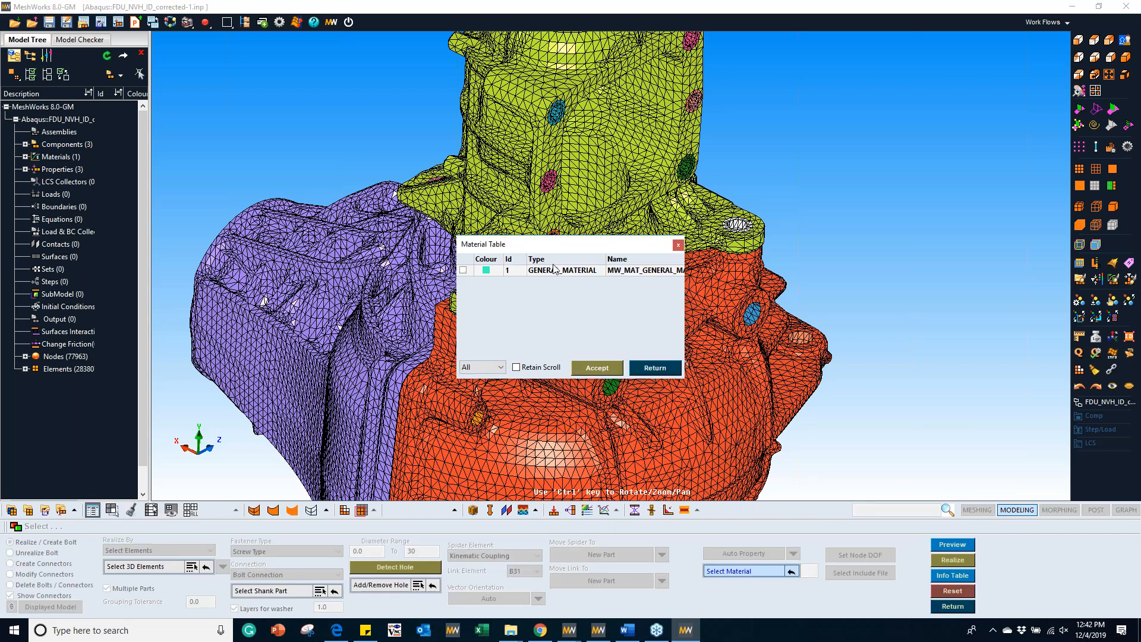
click(557, 271)
click(596, 367)
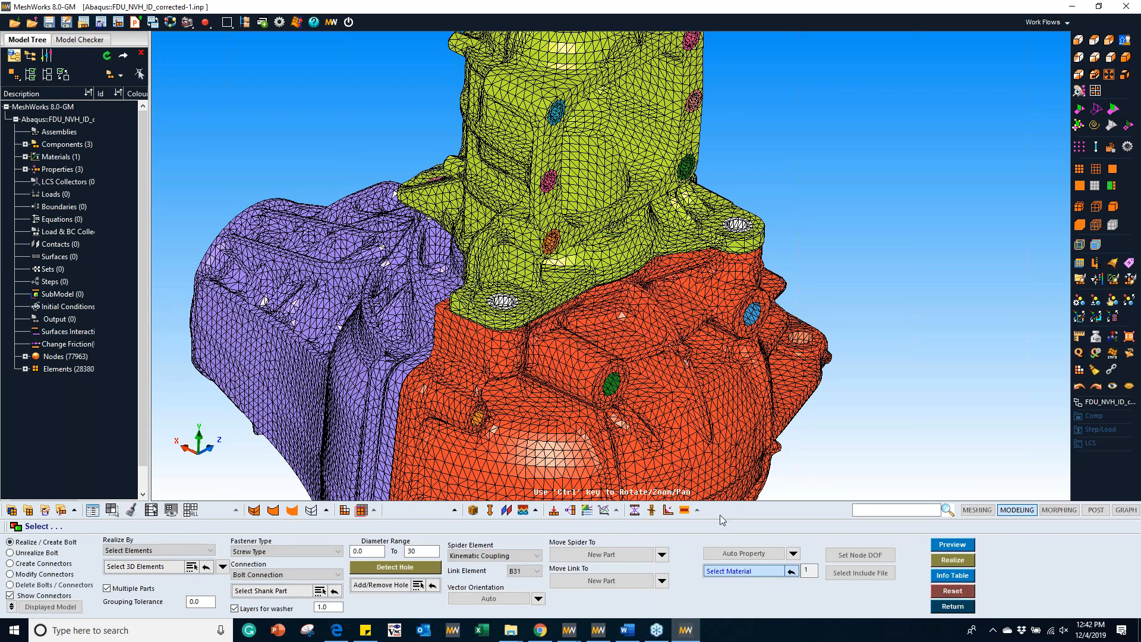
click(939, 546)
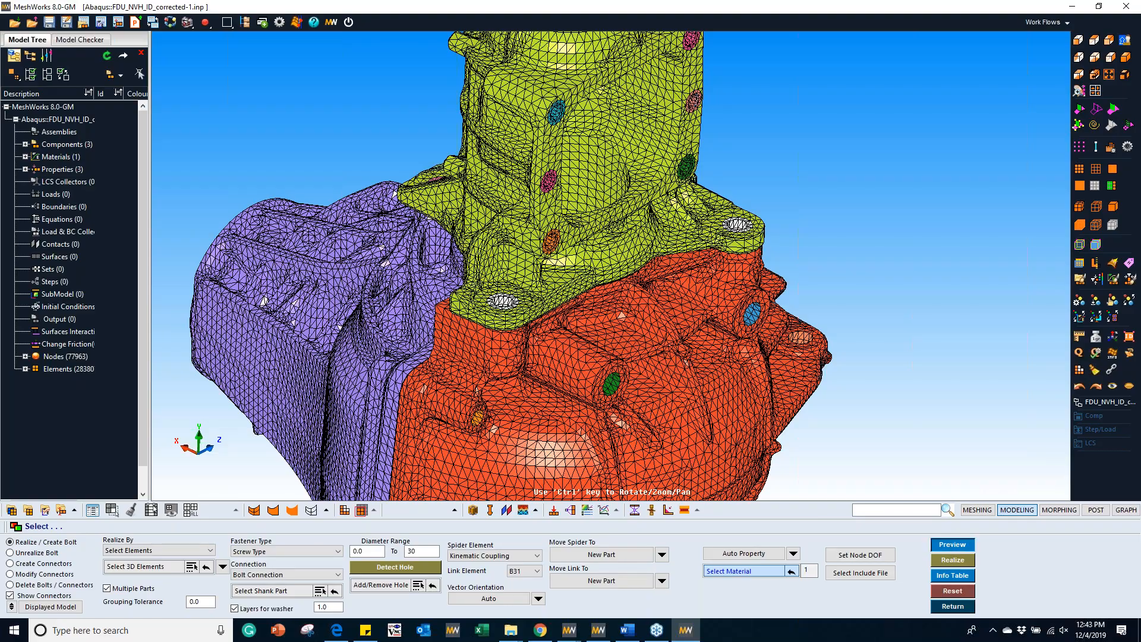
Step: Hide the housing mesh and examine the previewed bolt's spiders and link elements in wireframe
ctrl+middle_drag(615, 344, 711, 328)
scroll(670, 269, up, 6)
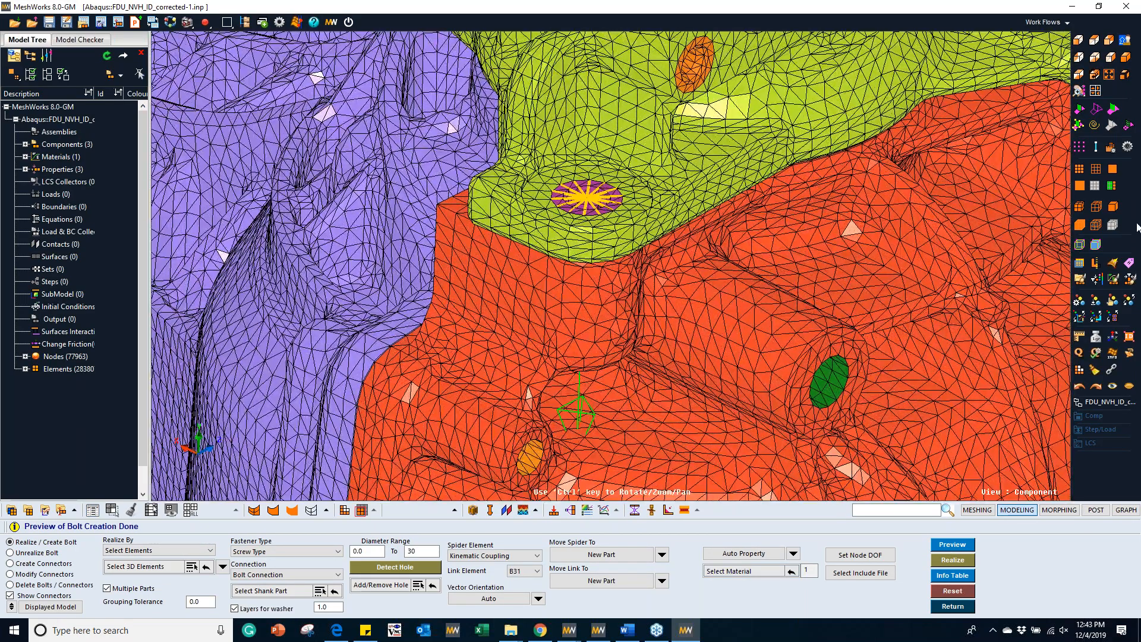
click(1114, 227)
click(1095, 170)
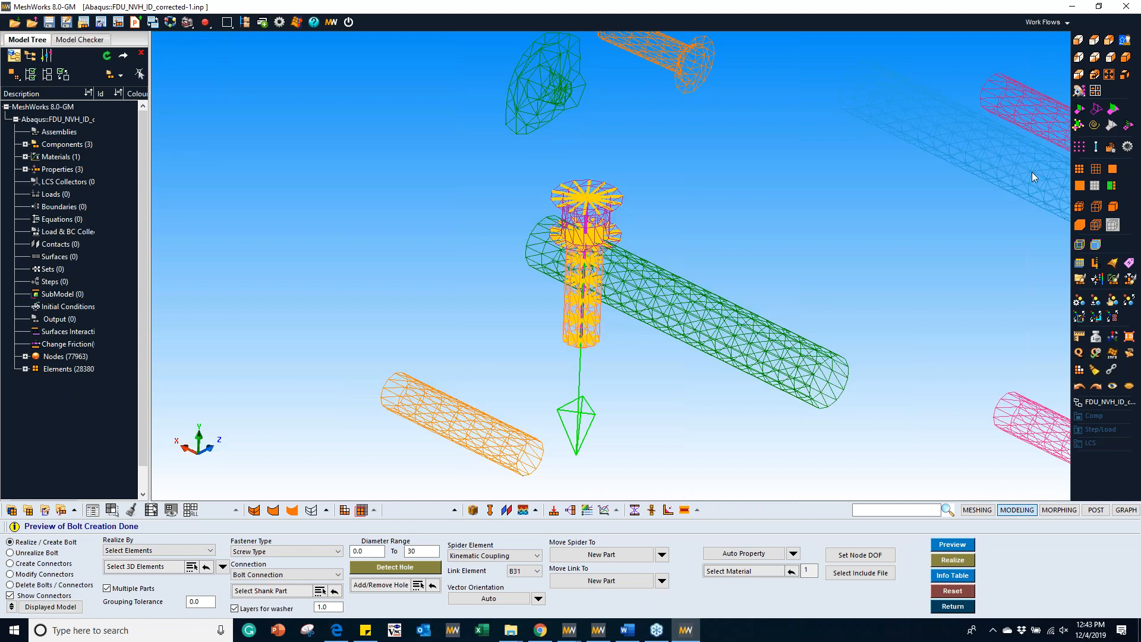
mouse_move(645, 239)
ctrl+middle_down()
mouse_move(612, 214)
mouse_move(636, 267)
mouse_move(641, 223)
mouse_move(637, 250)
ctrl+middle_up()
scroll(594, 193, up, 3)
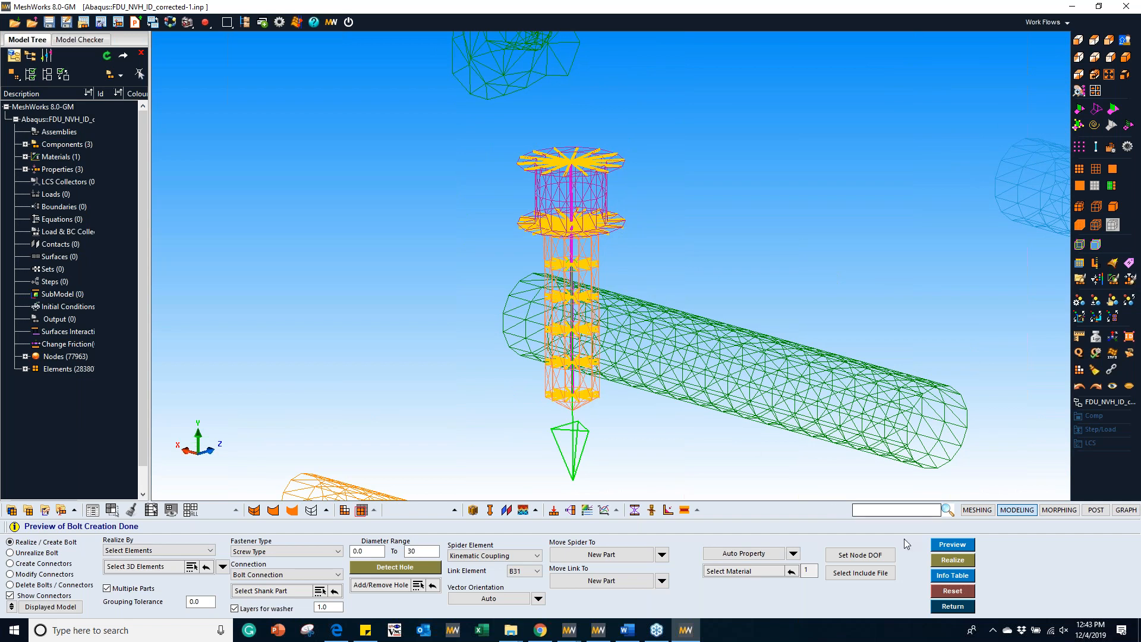
Step: Reset the previewed bolt and review the available connection types
click(952, 591)
click(287, 575)
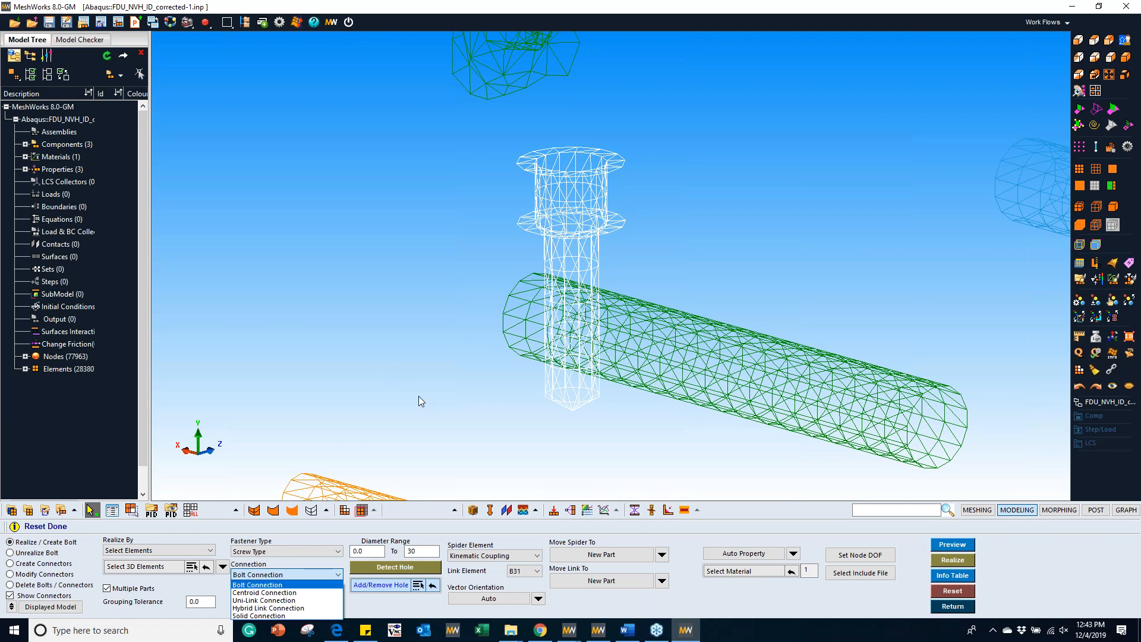
mouse_move(687, 631)
click(547, 432)
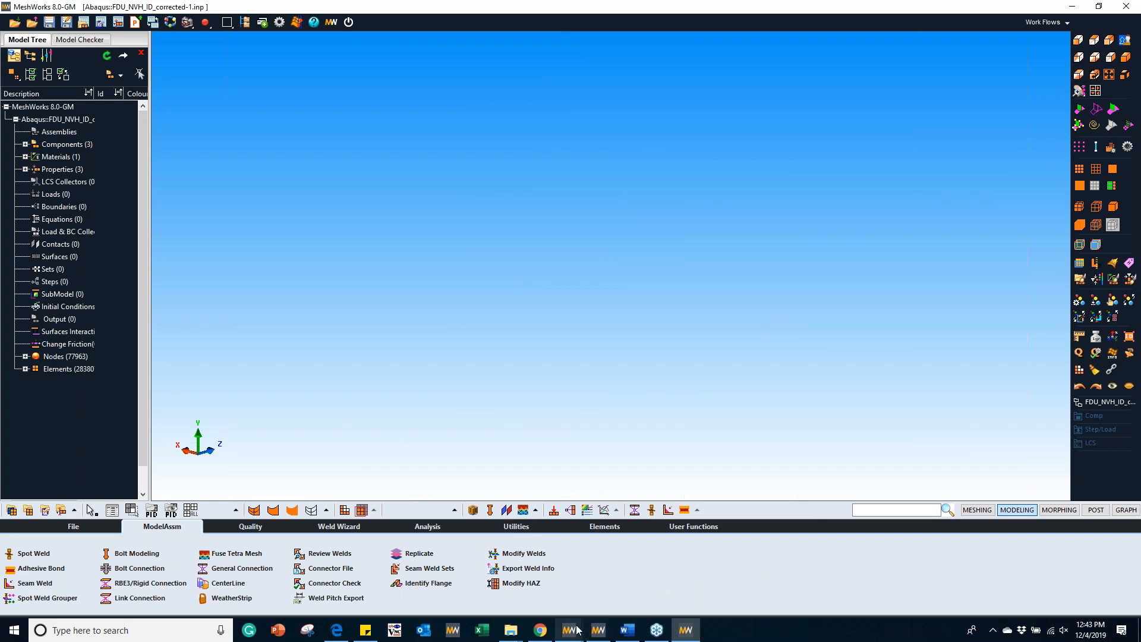
Step: Switch to the MeshWorks window with the bumper-foam-slice model and open the model import settings
click(570, 624)
click(320, 569)
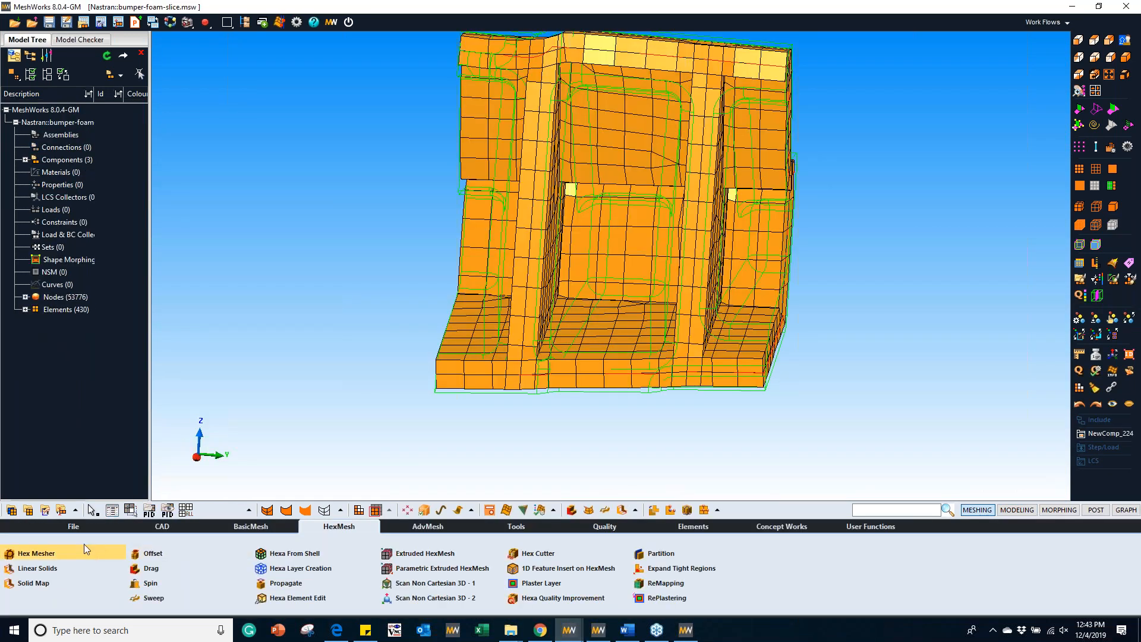
click(41, 554)
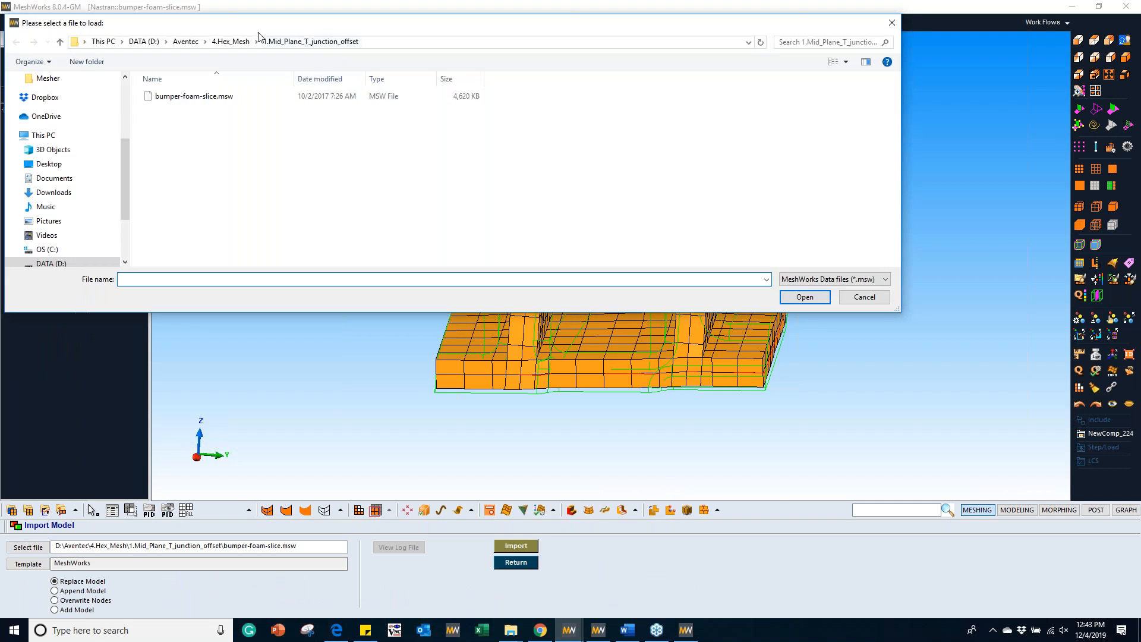
Step: Replace the current model with Parameterized_Model.msw from the 5.OilandGas folder under 8.Morphing
click(234, 42)
click(186, 42)
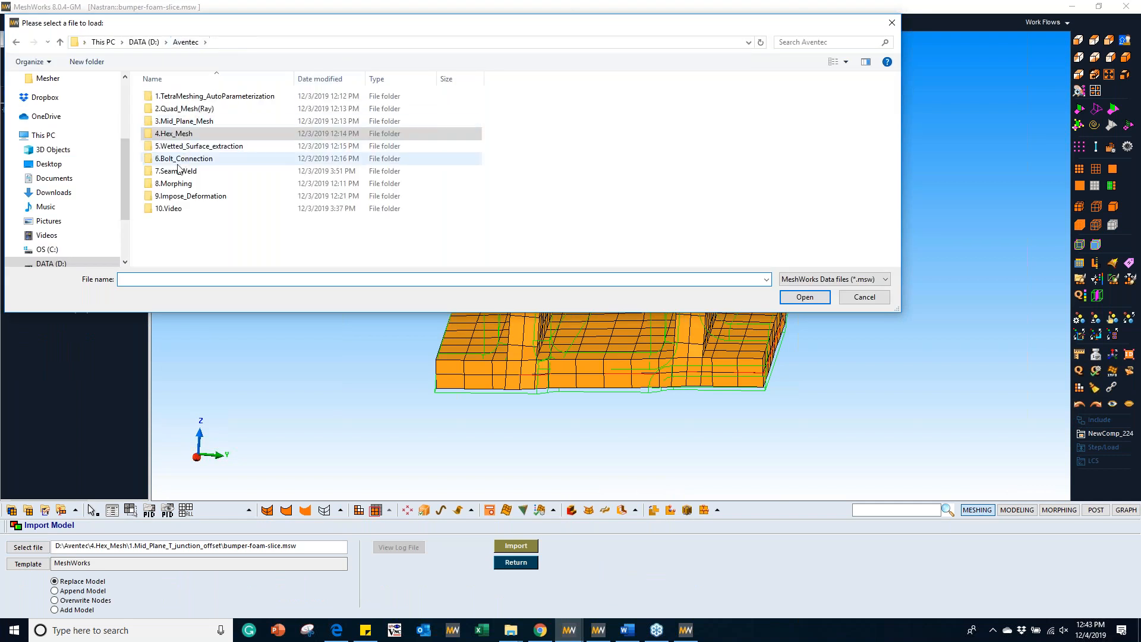
double_click(177, 184)
double_click(178, 146)
click(202, 98)
double_click(202, 98)
click(512, 545)
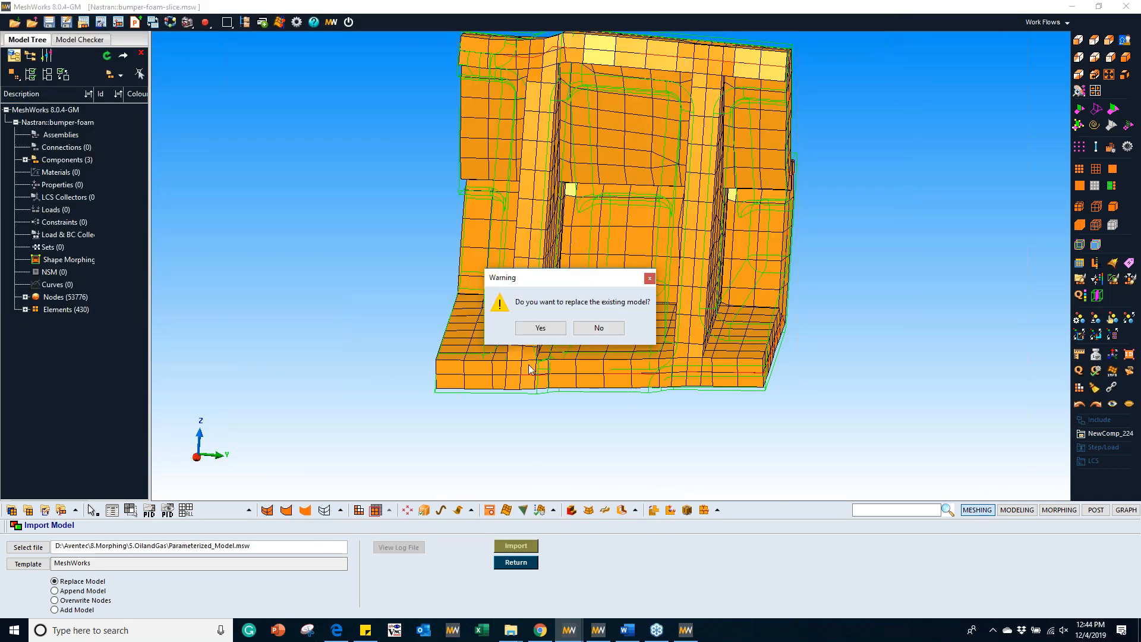
click(541, 327)
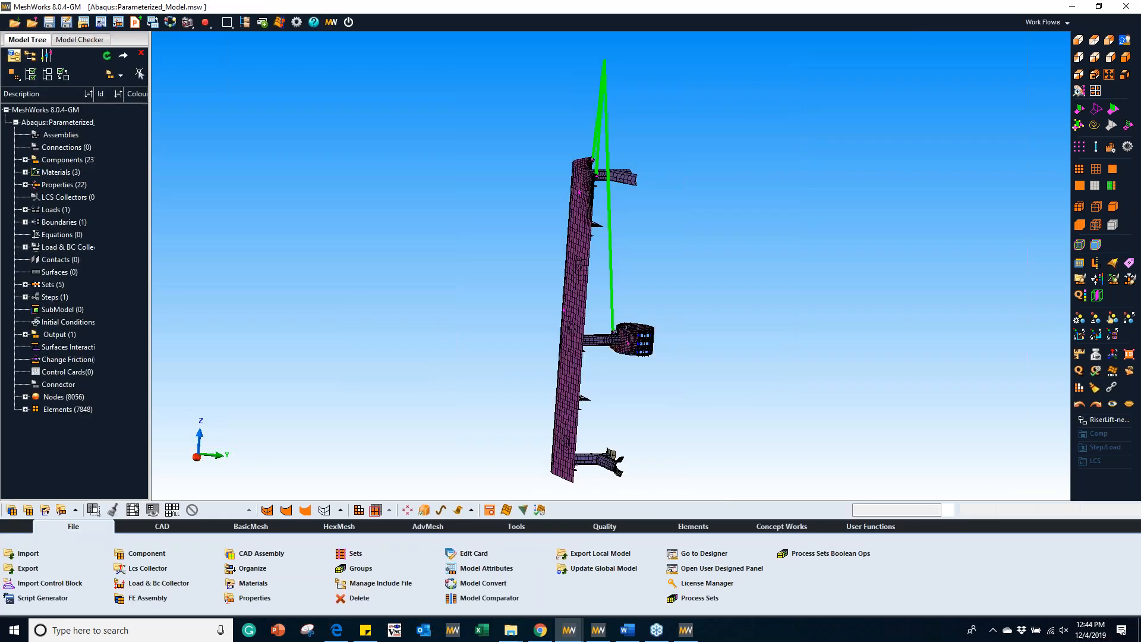
Step: Find the design parameter review command and open the review of all the riser model's design parameters
middle_drag(679, 332, 458, 298)
scroll(686, 288, up, 3)
click(894, 510)
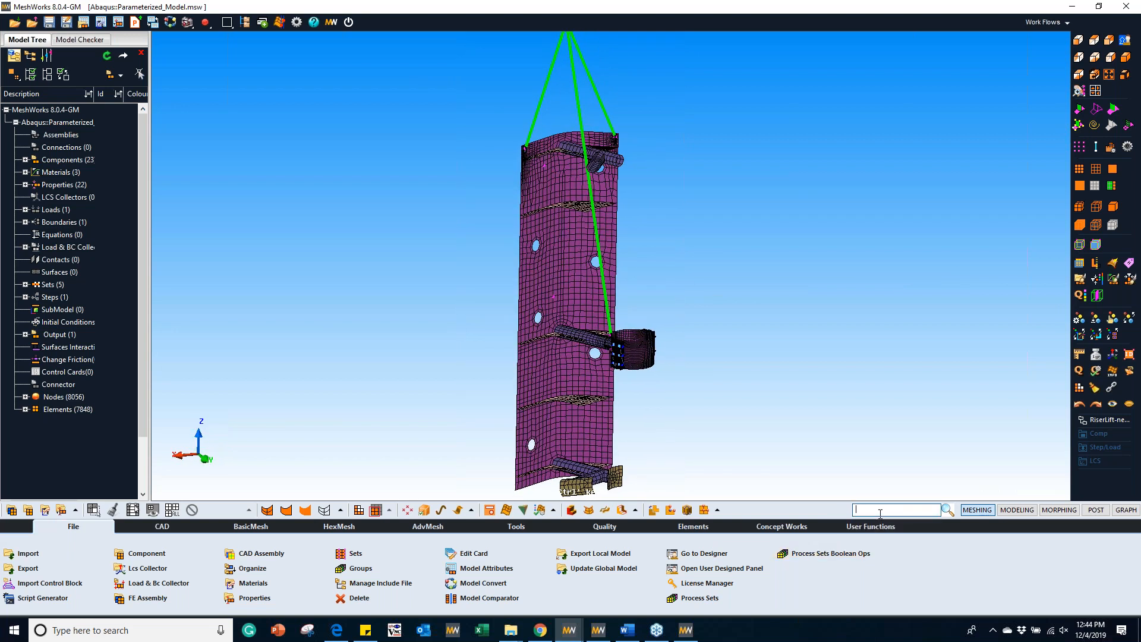
text(rev)
click(808, 533)
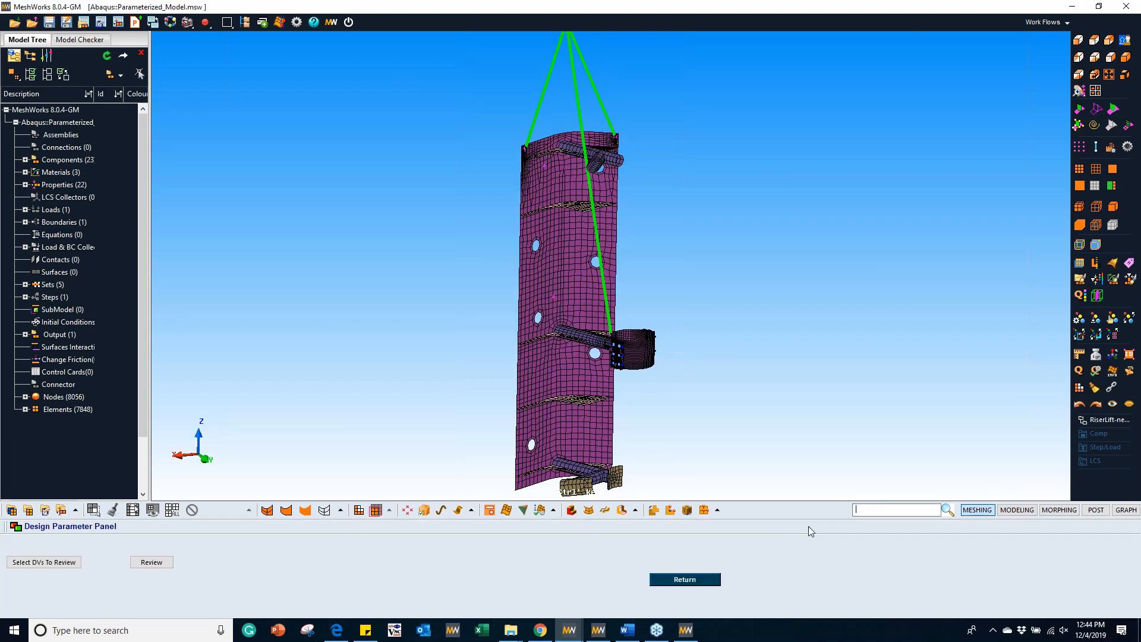
click(149, 563)
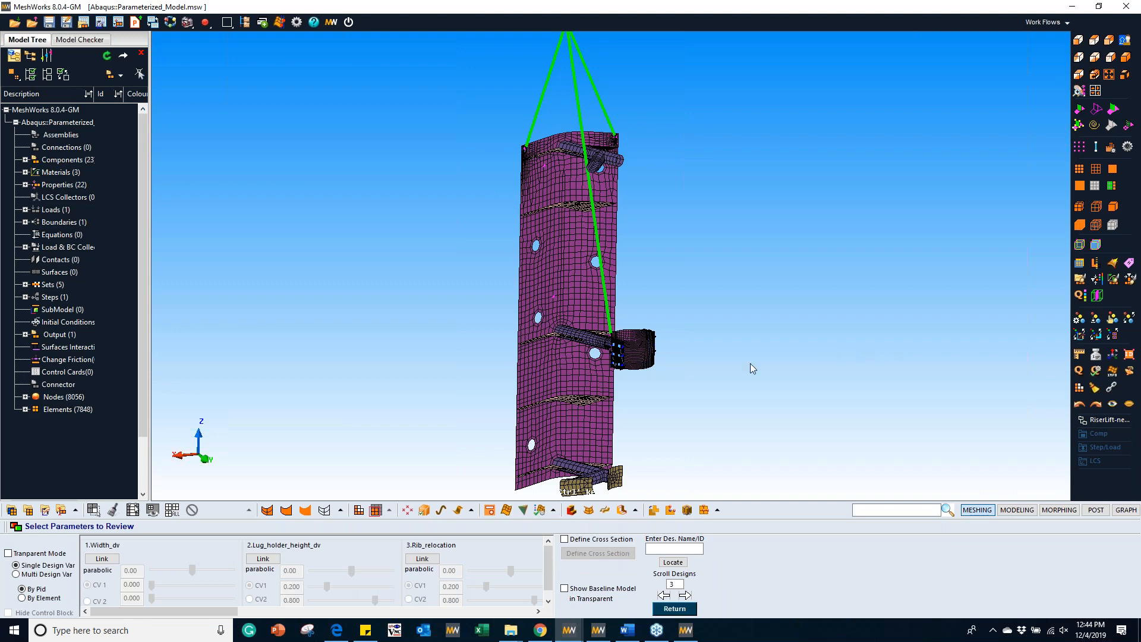
middle_drag(693, 326, 713, 256)
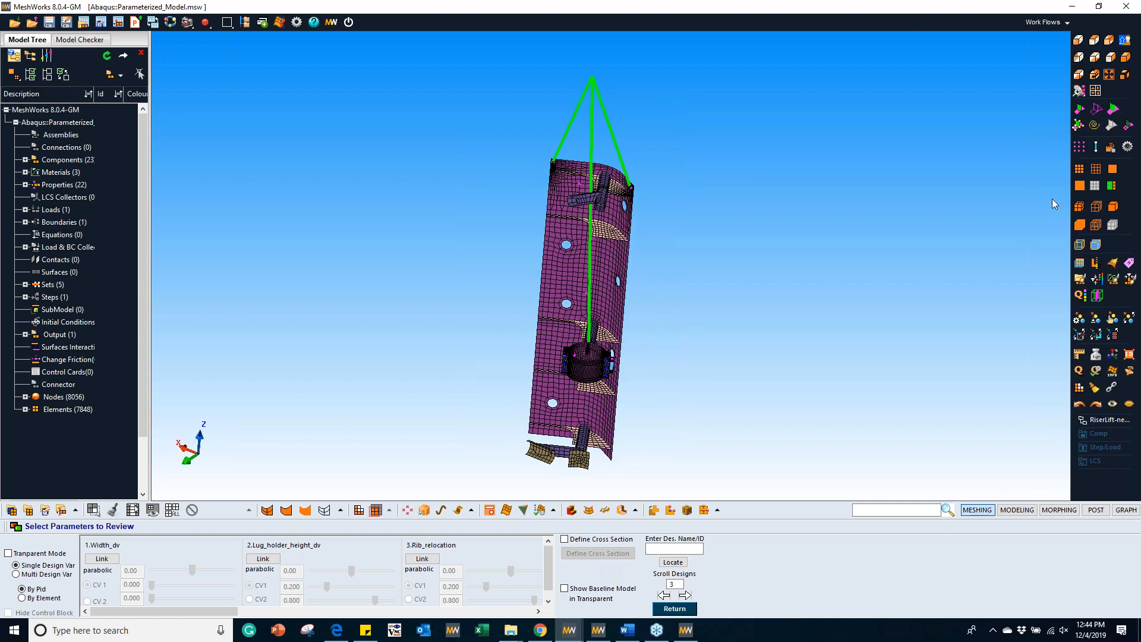
Step: Link the Width_dv parameter and hide the free, control, deform and fixed node markers on the model
click(1134, 95)
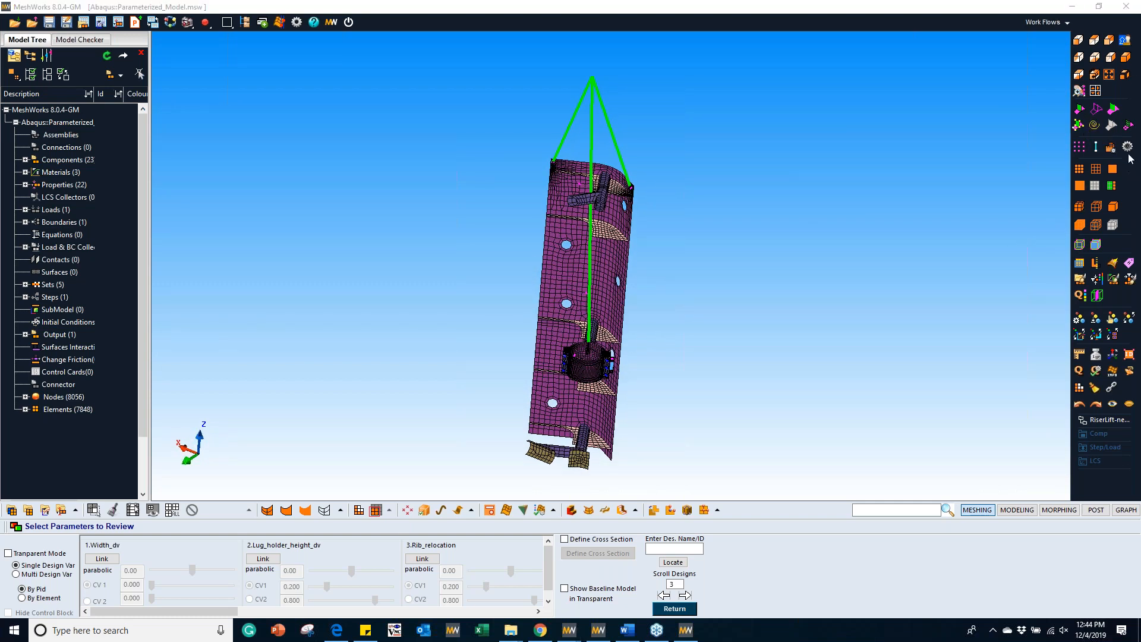
click(1128, 150)
click(110, 561)
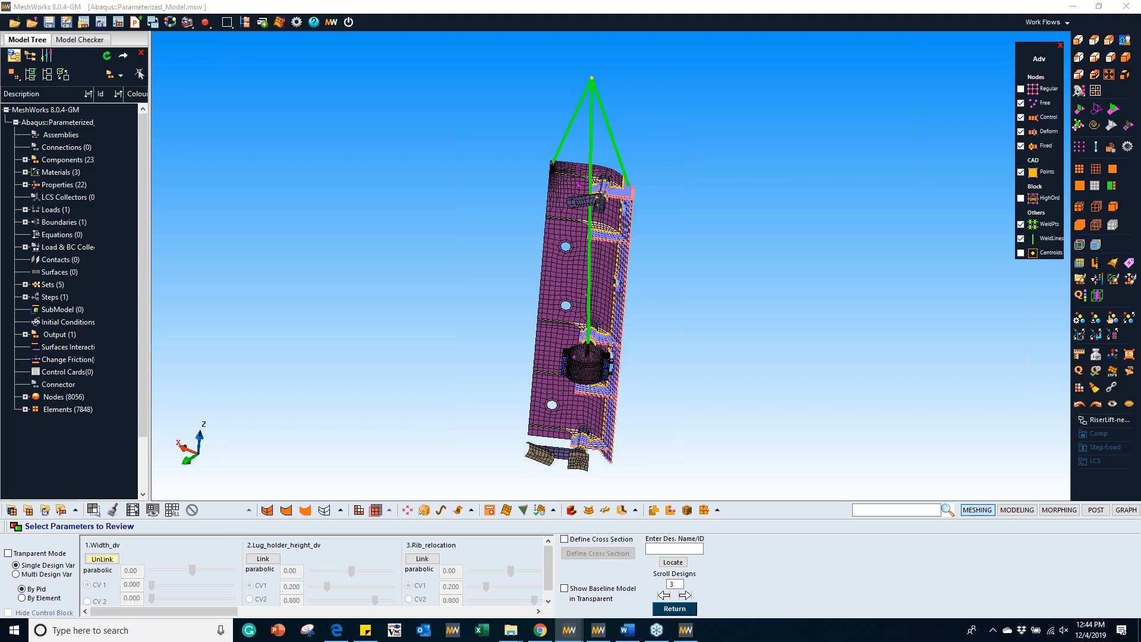
middle_drag(681, 355, 687, 352)
click(1019, 131)
click(1020, 120)
click(1019, 104)
middle_drag(728, 254, 793, 256)
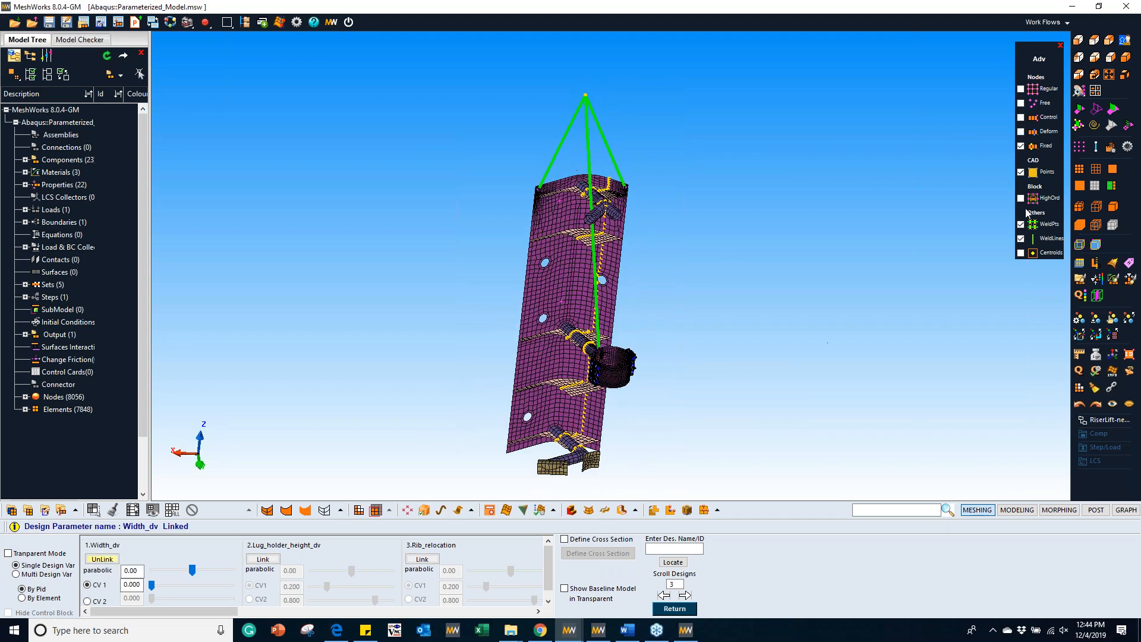
click(1020, 146)
middle_drag(501, 420, 726, 159)
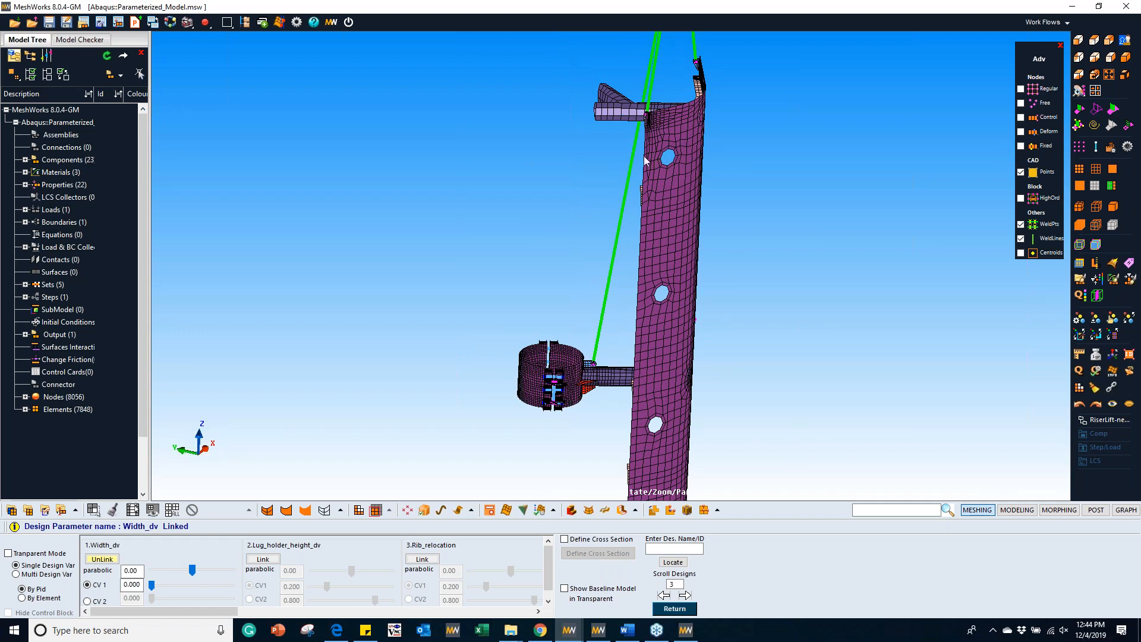
middle_drag(660, 183, 650, 273)
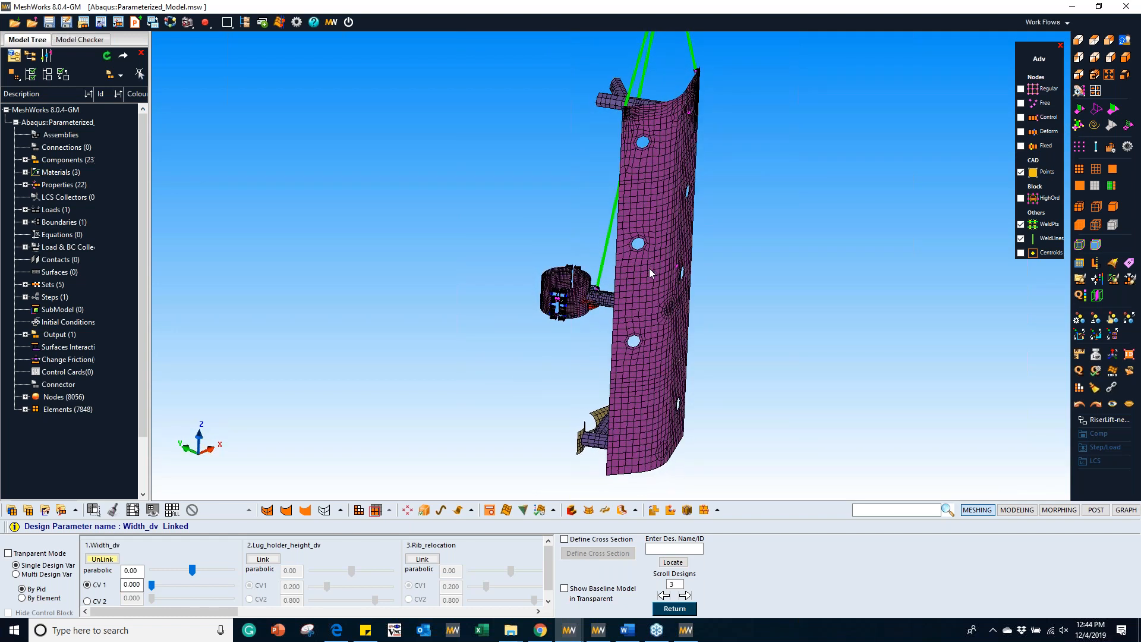
Step: Morph the riser's width with Width_dv in both directions, to about -6.3 and back up to about 5.7
mouse_move(193, 568)
mouse_down()
mouse_move(161, 574)
mouse_move(177, 572)
mouse_up()
middle_drag(469, 341, 591, 292)
scroll(594, 285, up, 3)
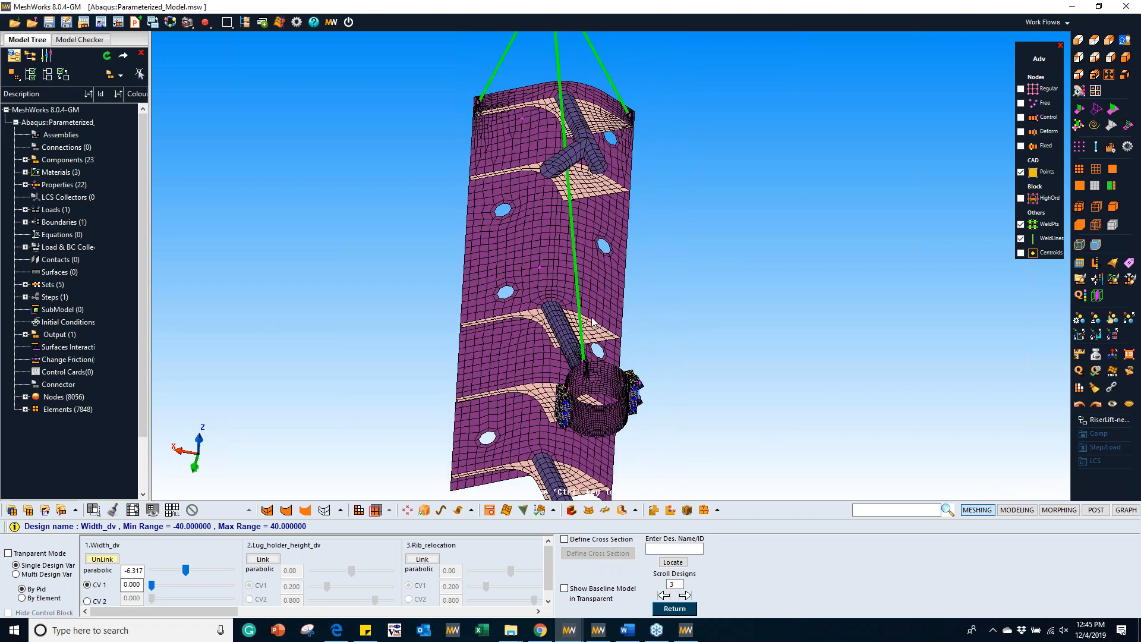
mouse_move(186, 570)
mouse_down()
mouse_move(161, 572)
mouse_move(227, 580)
mouse_move(152, 579)
mouse_move(196, 582)
mouse_up()
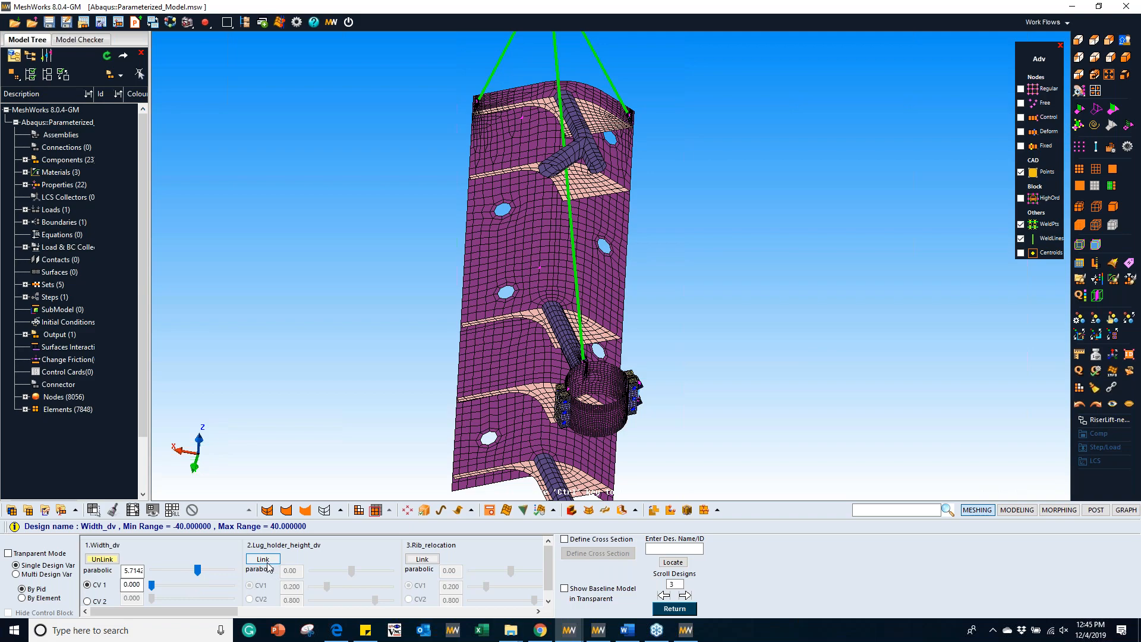
middle_drag(598, 311, 643, 334)
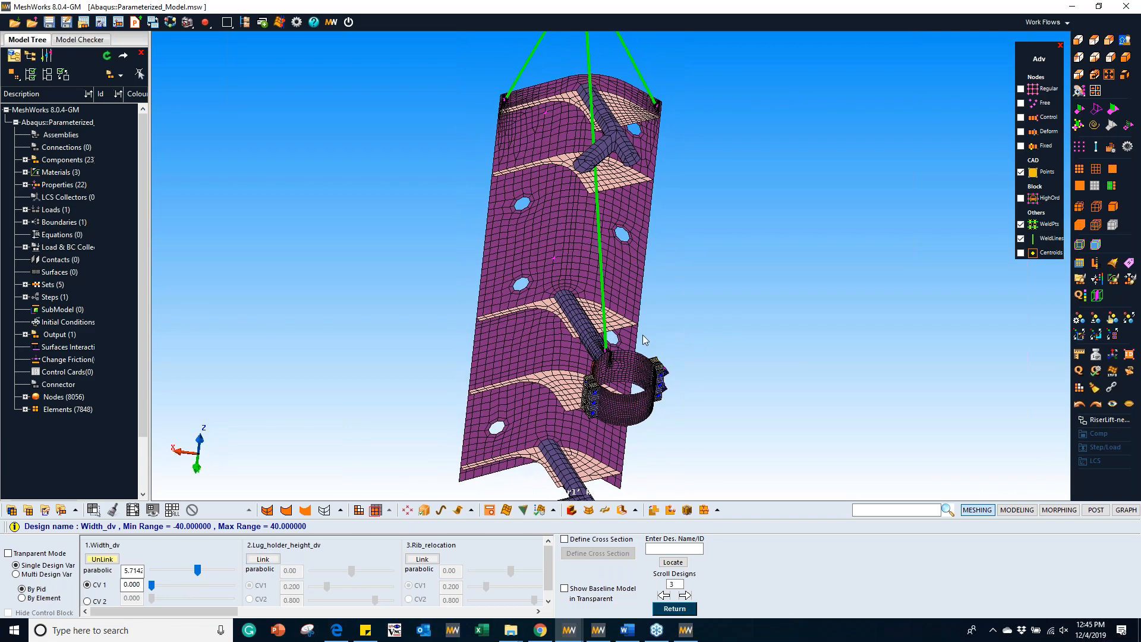
Step: Link Lug_holder_height_dv and morph the lug holder to a value of about -1.87
click(263, 559)
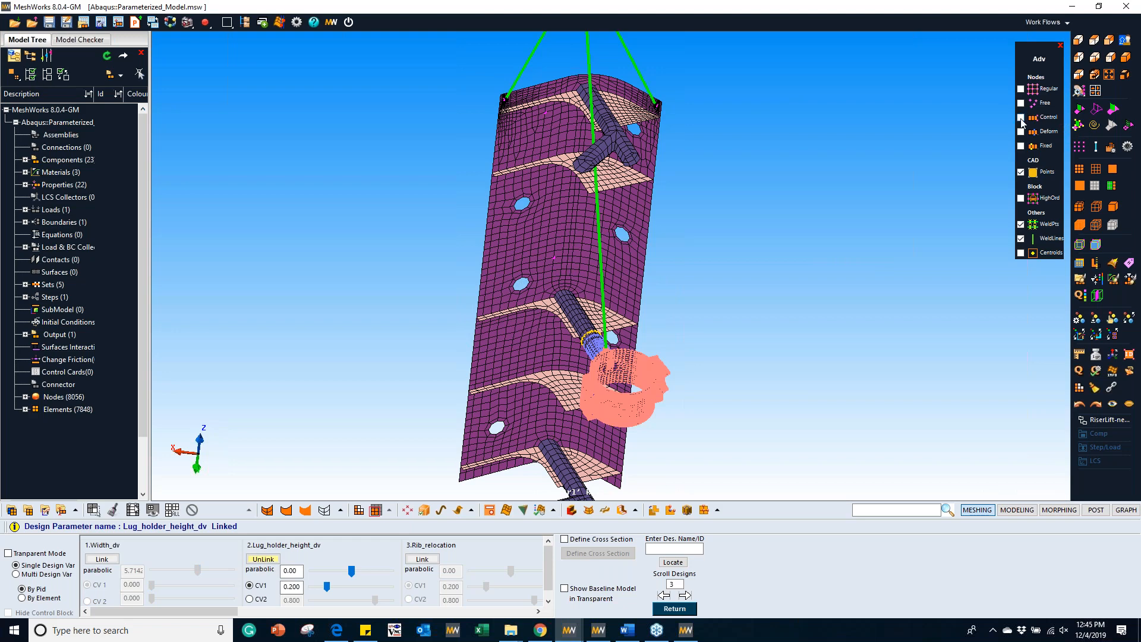
middle_drag(729, 334, 767, 208)
scroll(761, 256, up, 5)
mouse_move(351, 570)
mouse_down()
mouse_move(337, 572)
mouse_move(366, 571)
mouse_move(321, 570)
mouse_move(422, 580)
mouse_move(312, 572)
mouse_move(397, 586)
mouse_move(322, 575)
mouse_move(358, 575)
mouse_up()
Step: Link Rib_relocation, hide the fixed and deform node markers around the rib, and shift the rib by about 48.9
click(422, 559)
click(539, 611)
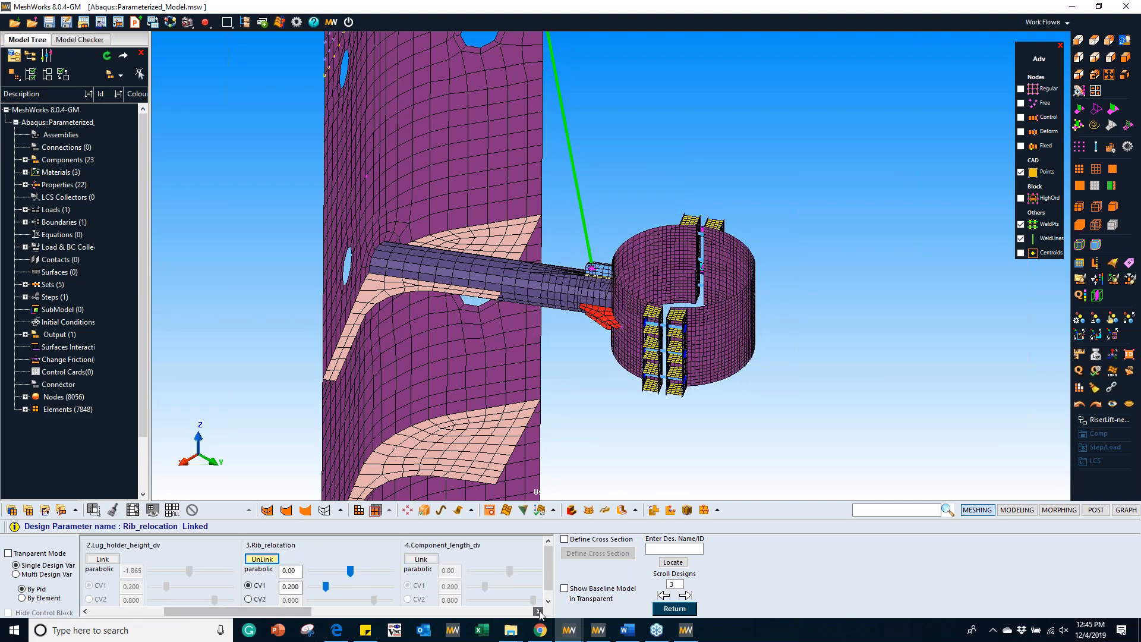
scroll(306, 214, down, 2)
middle_drag(306, 213, 622, 347)
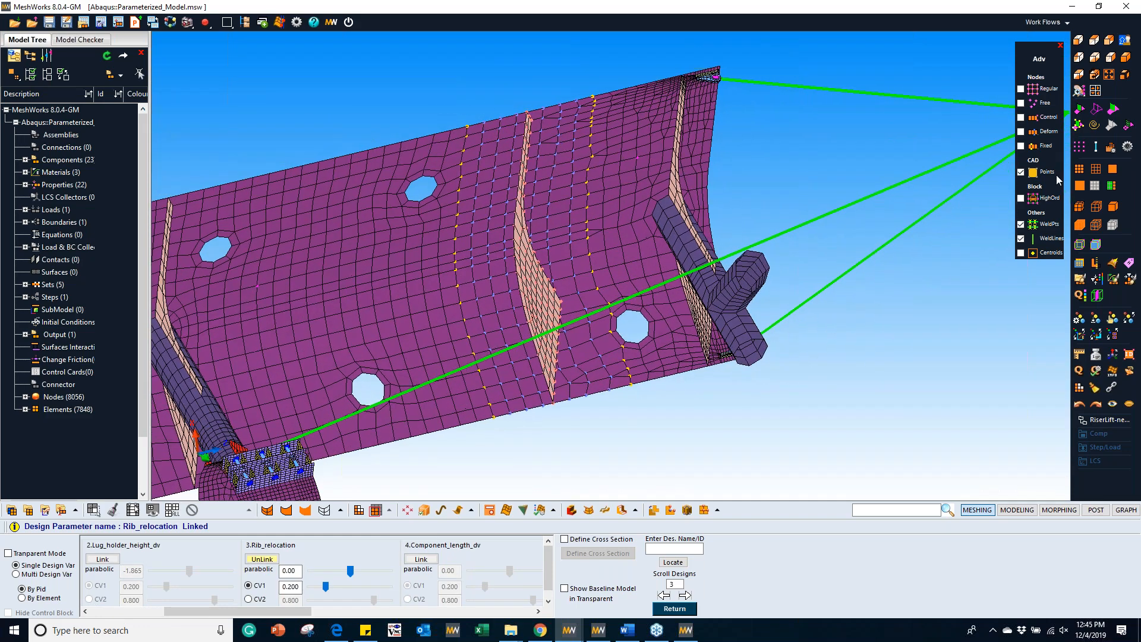
click(1022, 118)
click(1022, 146)
drag(350, 571, 377, 584)
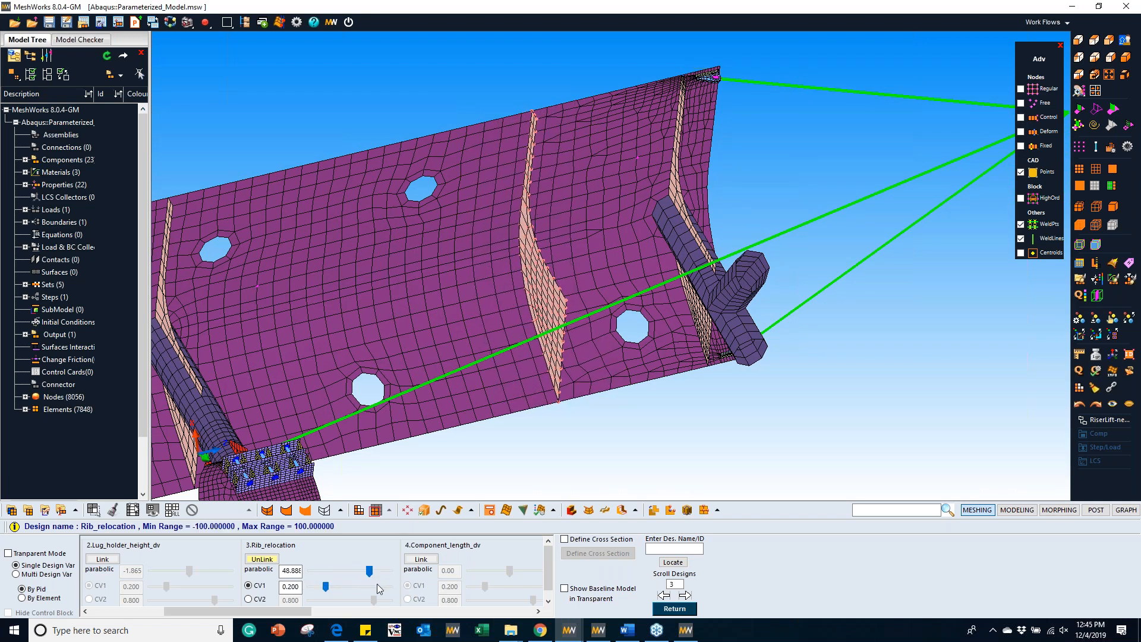
Step: Link Component_length_dv and morph the component length to about -50.7
click(538, 611)
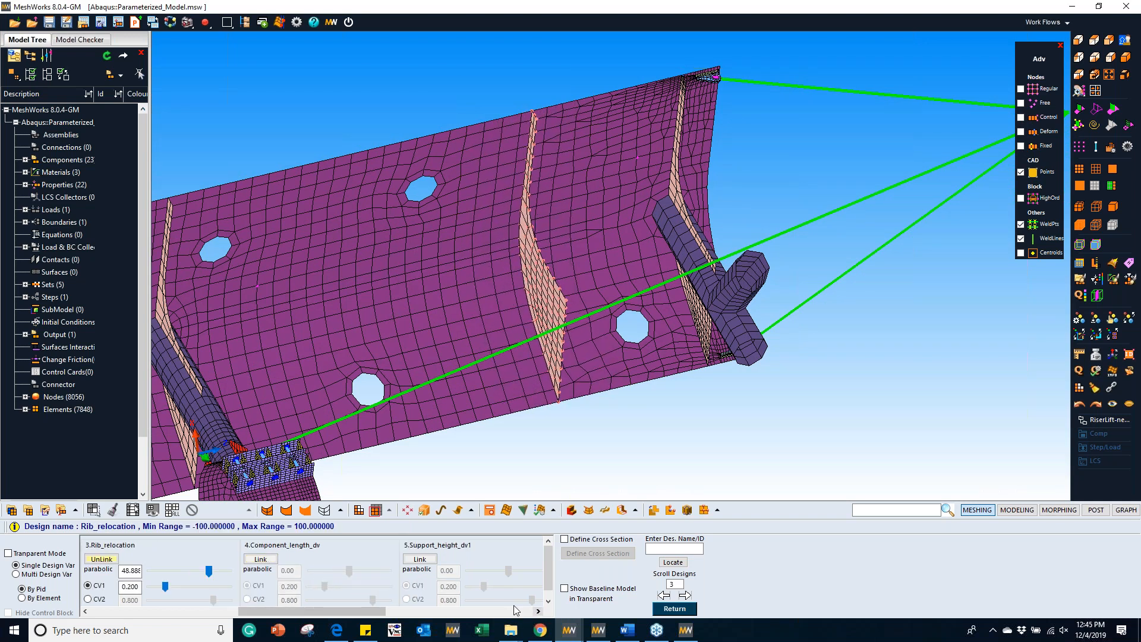
click(259, 560)
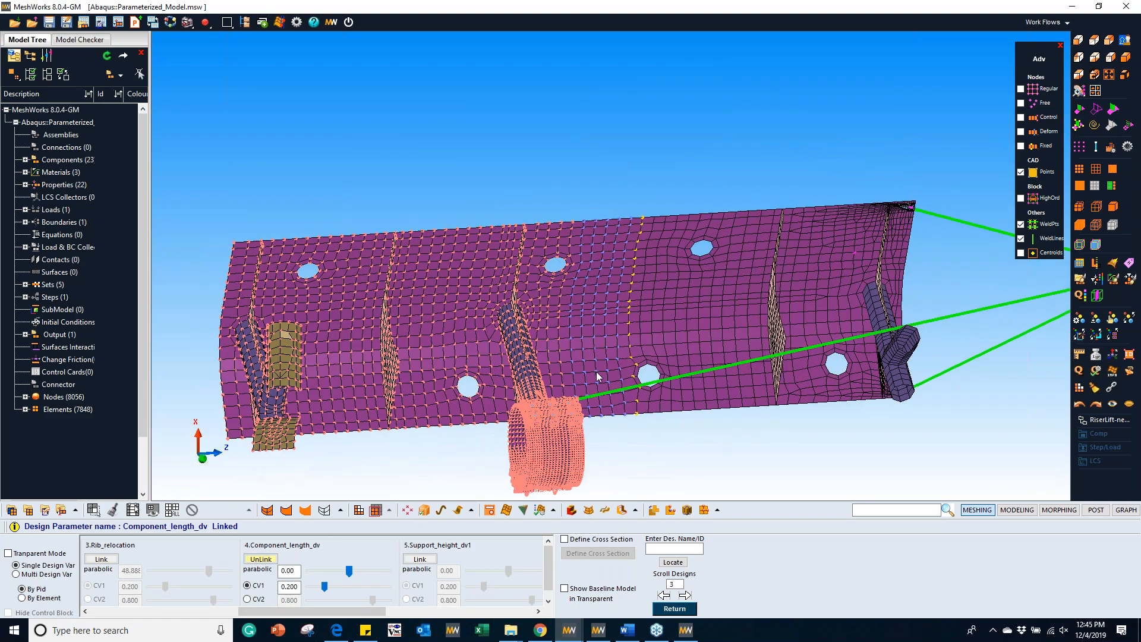
mouse_move(349, 572)
mouse_down()
mouse_move(378, 573)
mouse_move(271, 573)
mouse_move(362, 578)
mouse_move(337, 577)
mouse_up()
Step: Link Support_height_dv1, hide the node markers on the lower support, morph it to 100, and close the parameter review
click(536, 611)
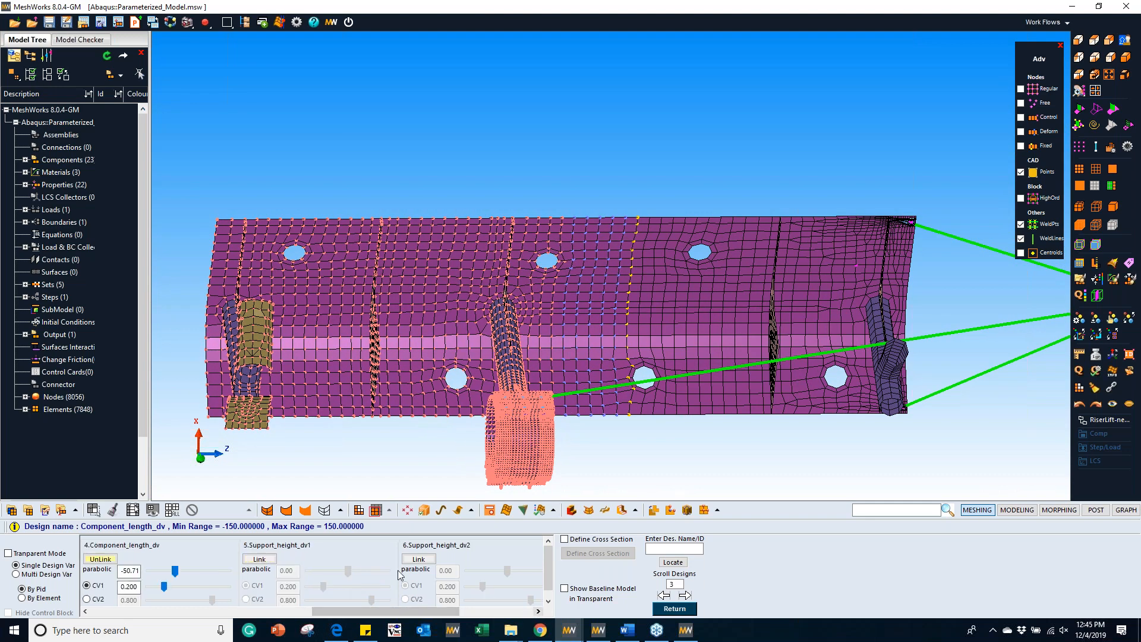
click(260, 559)
middle_drag(644, 379, 697, 242)
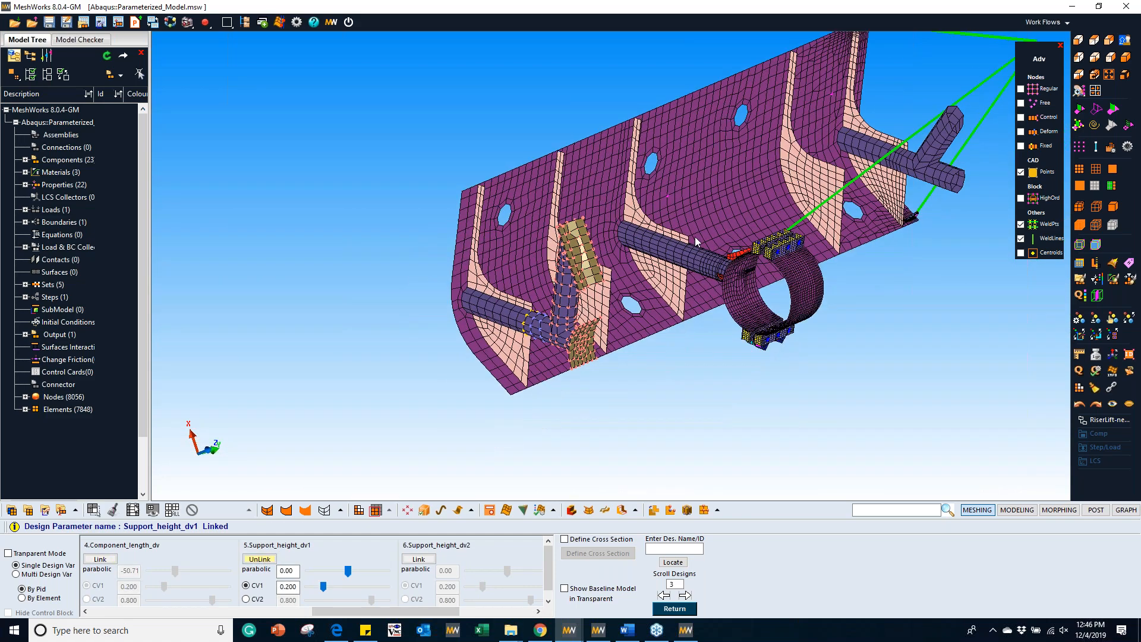
scroll(697, 241, up, 3)
click(1021, 132)
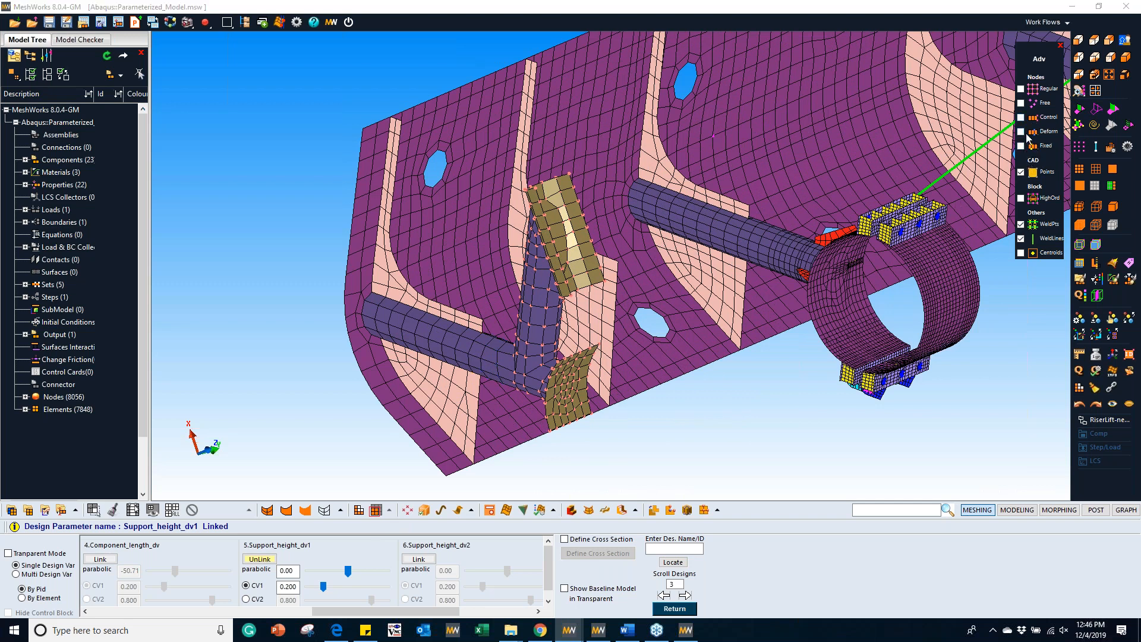
click(1020, 118)
drag(349, 571, 396, 589)
click(539, 612)
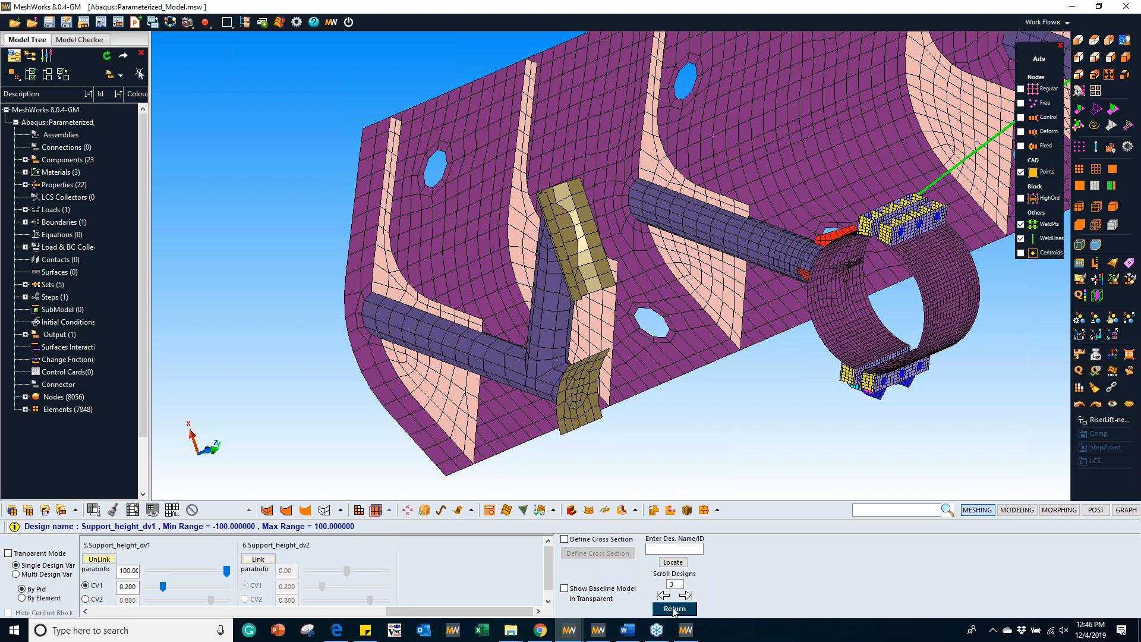
click(673, 609)
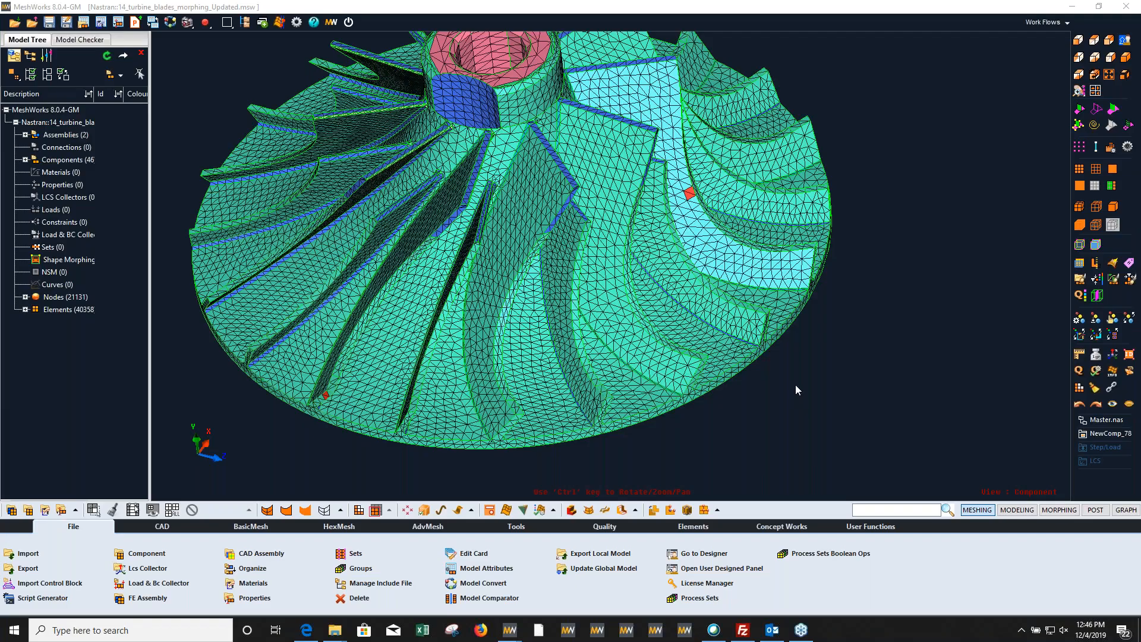
Step: Open the design parameter review for the 14_turbine_blades_morphing_Updated model
click(879, 509)
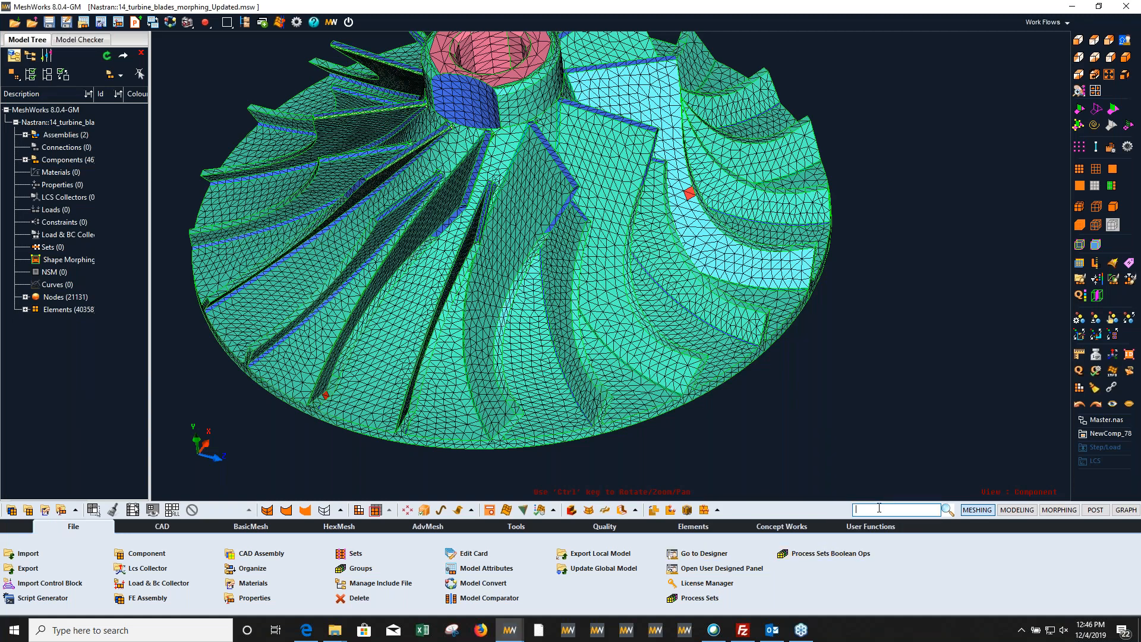
text(rev)
click(797, 534)
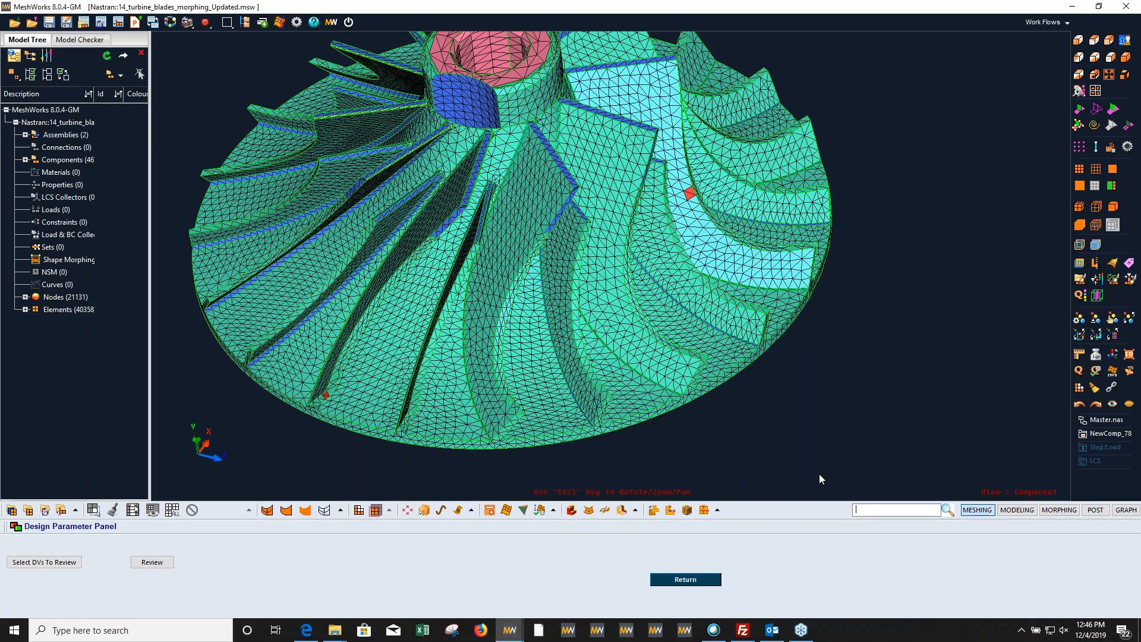
ctrl+drag(589, 295, 568, 328)
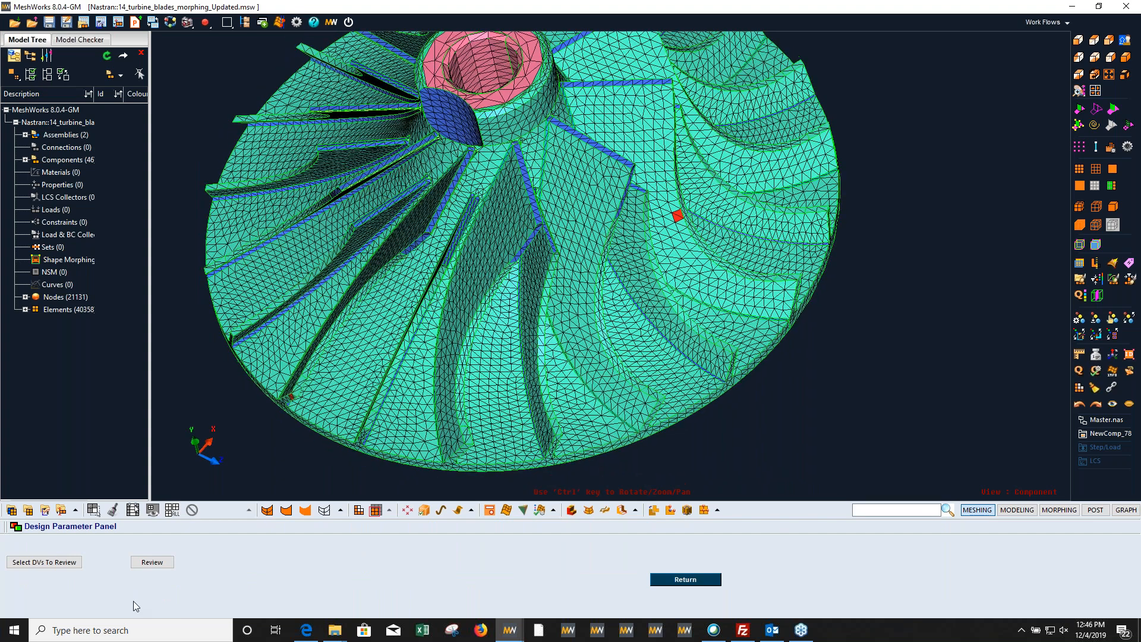
click(149, 562)
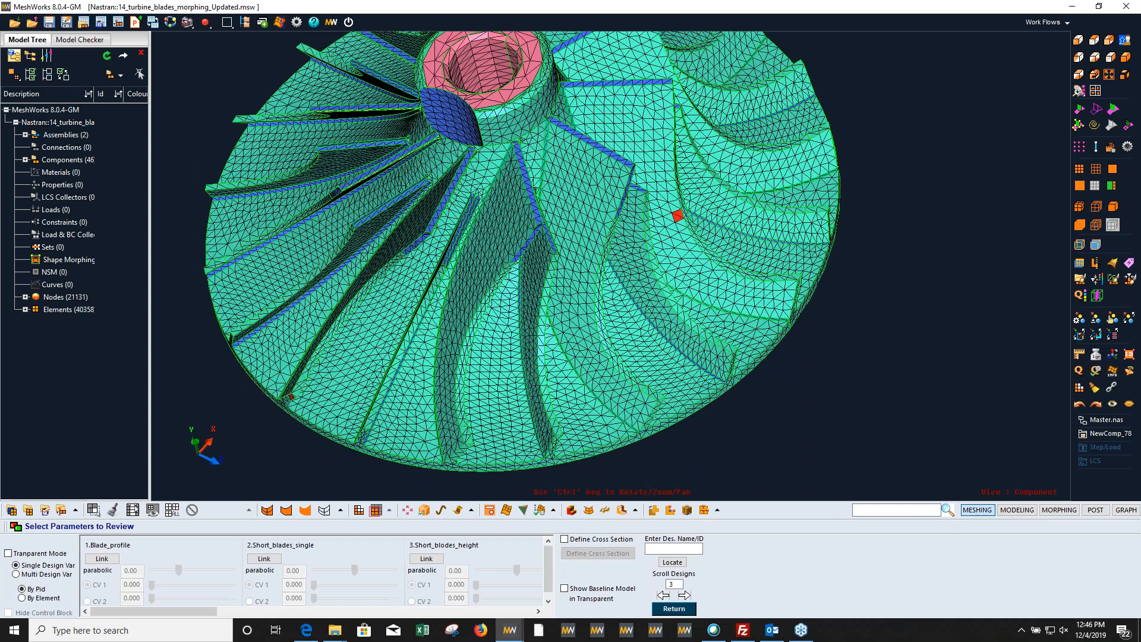
Step: Link the Blade_profile parameter and morph the turbine blade's profile to about -0.5
click(103, 559)
ctrl+drag(503, 374, 526, 336)
ctrl+drag(432, 319, 494, 337)
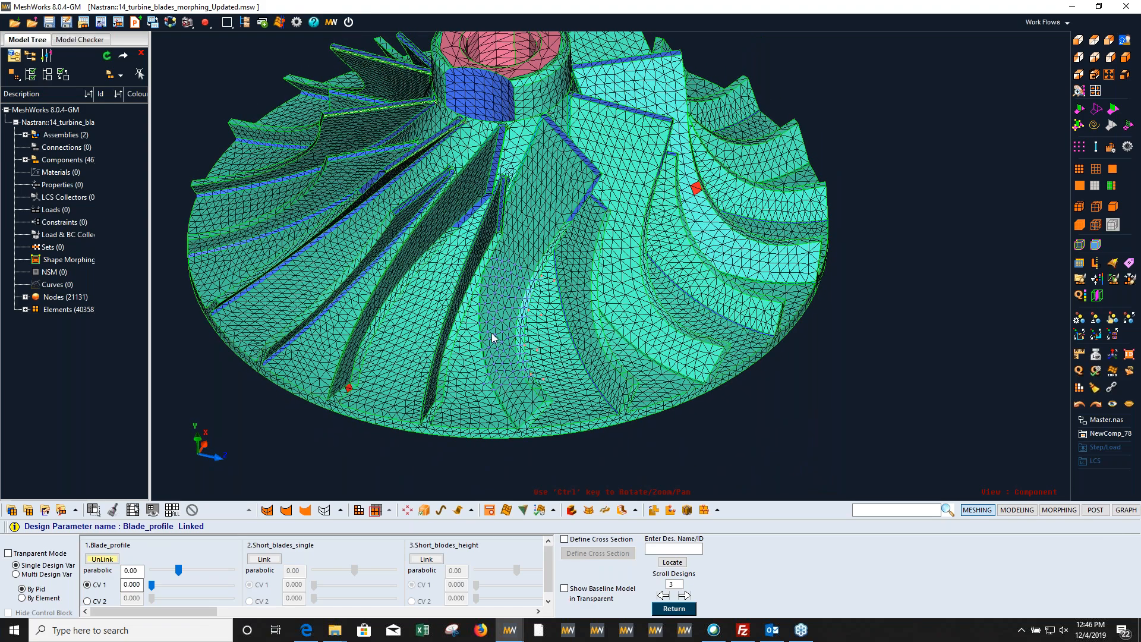
ctrl+right_drag(494, 337, 522, 313)
ctrl+middle_drag(522, 313, 529, 281)
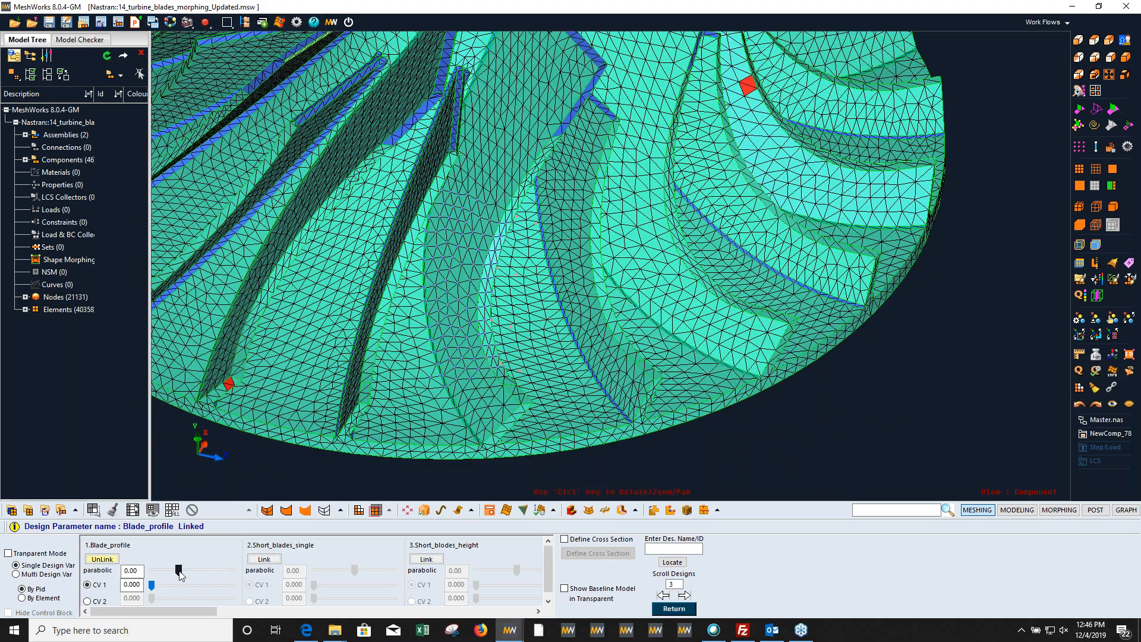
mouse_move(179, 570)
mouse_down()
mouse_move(220, 568)
mouse_move(166, 579)
mouse_up()
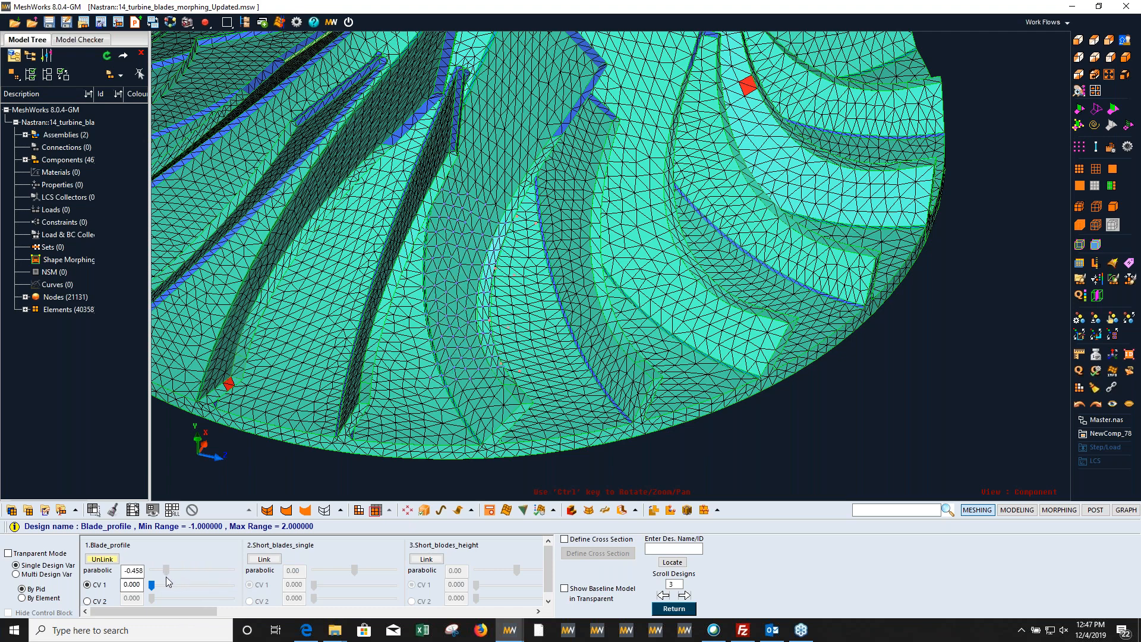
Step: Link the Short_blades_single parameter and morph the turbine's single short blade to about 0.398
click(264, 558)
ctrl+drag(398, 331, 392, 454)
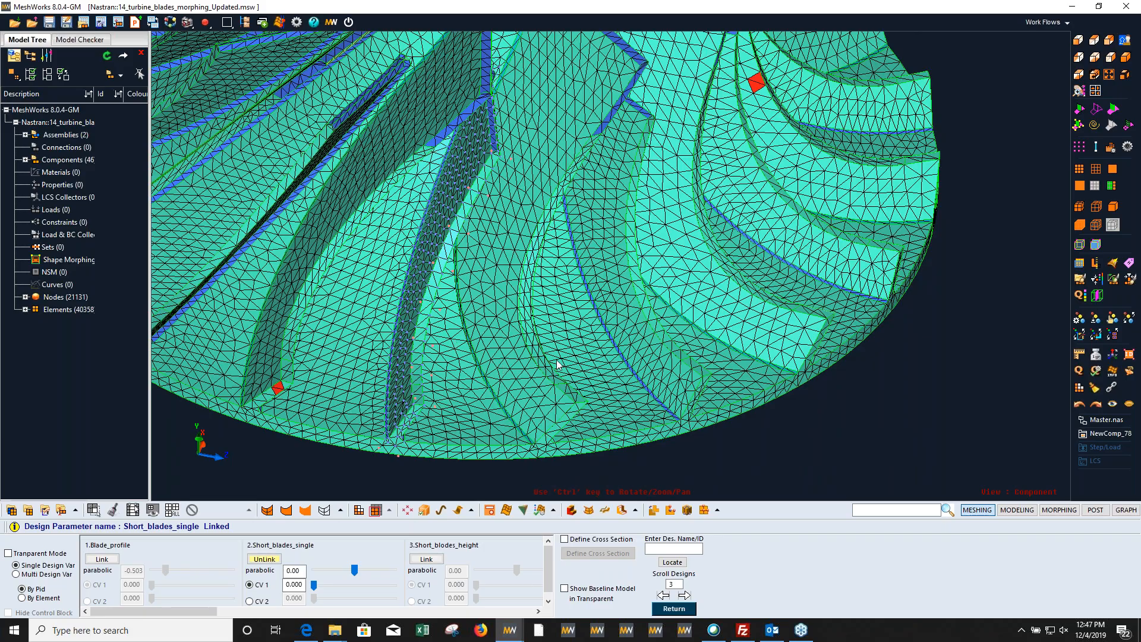
scroll(556, 364, down, 5)
ctrl+drag(426, 331, 460, 353)
scroll(469, 357, up, 6)
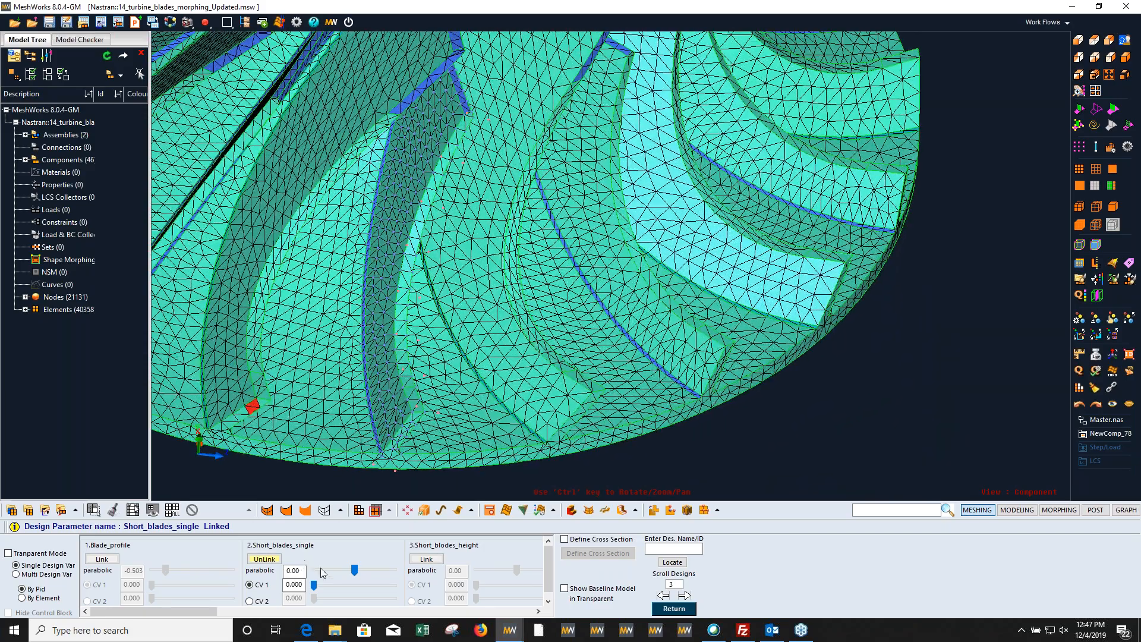
mouse_move(354, 569)
mouse_down()
mouse_move(316, 569)
mouse_move(379, 569)
mouse_move(338, 565)
mouse_move(369, 564)
mouse_up()
Step: Link and morph Short_blodes_height to about -0.714, and link and morph Short_blades_profile_single to about 0.135
click(440, 565)
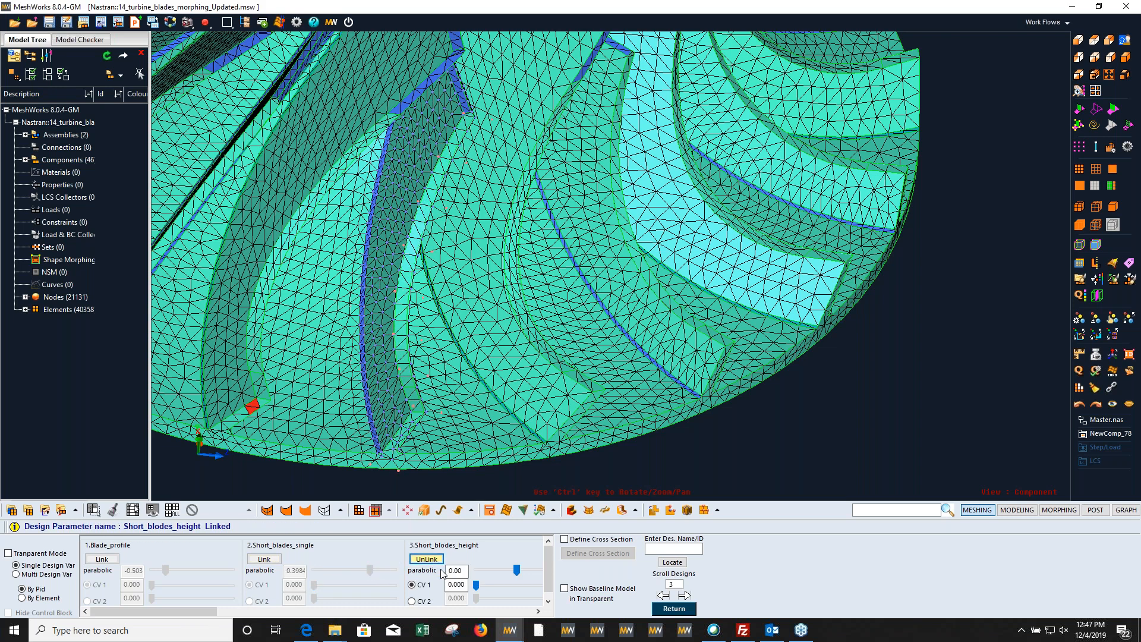
click(538, 611)
drag(357, 573, 326, 565)
click(538, 611)
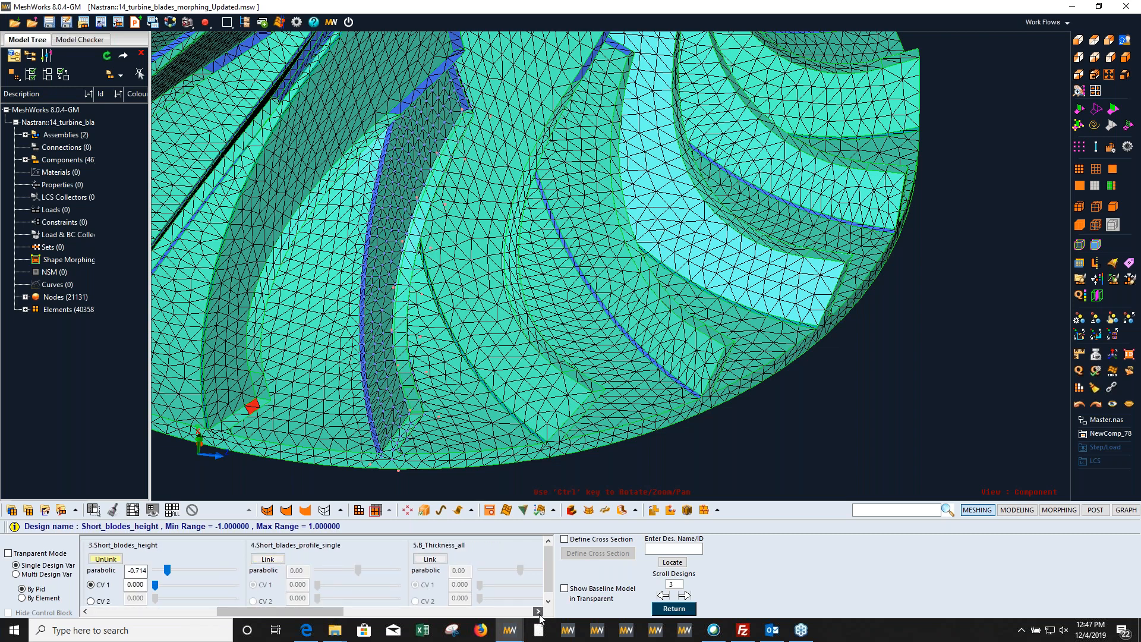
click(282, 559)
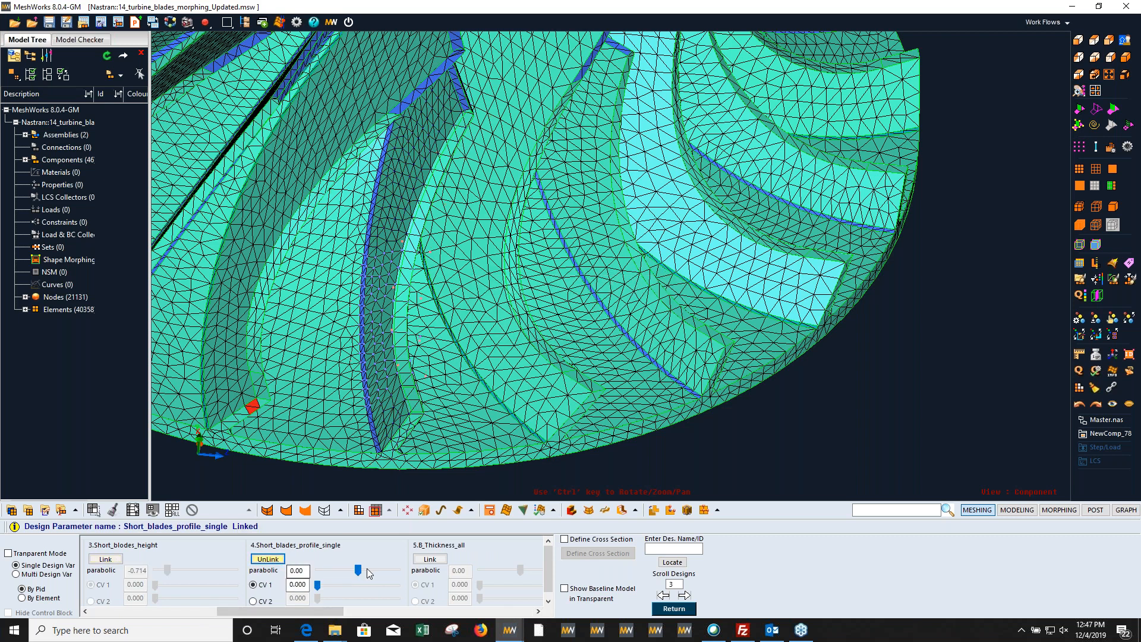
mouse_move(358, 569)
mouse_down()
mouse_move(330, 569)
mouse_move(360, 570)
mouse_up()
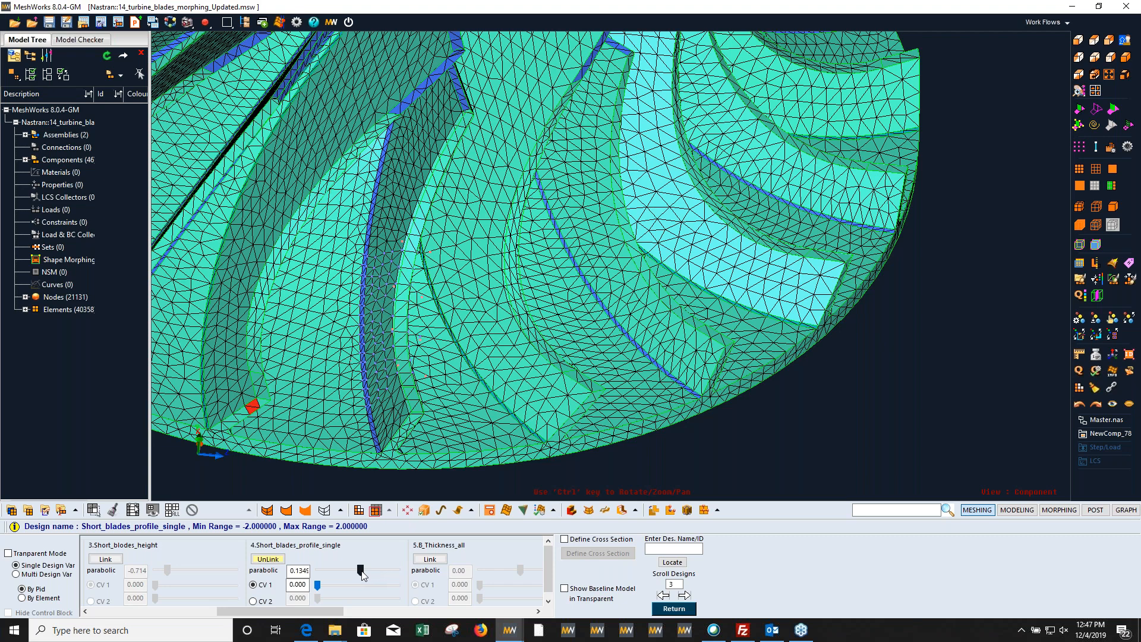
Step: Link the B_Thickness_all parameter and morph the thickness of all the turbine blades to about 0.62
click(445, 561)
scroll(517, 430, down, 6)
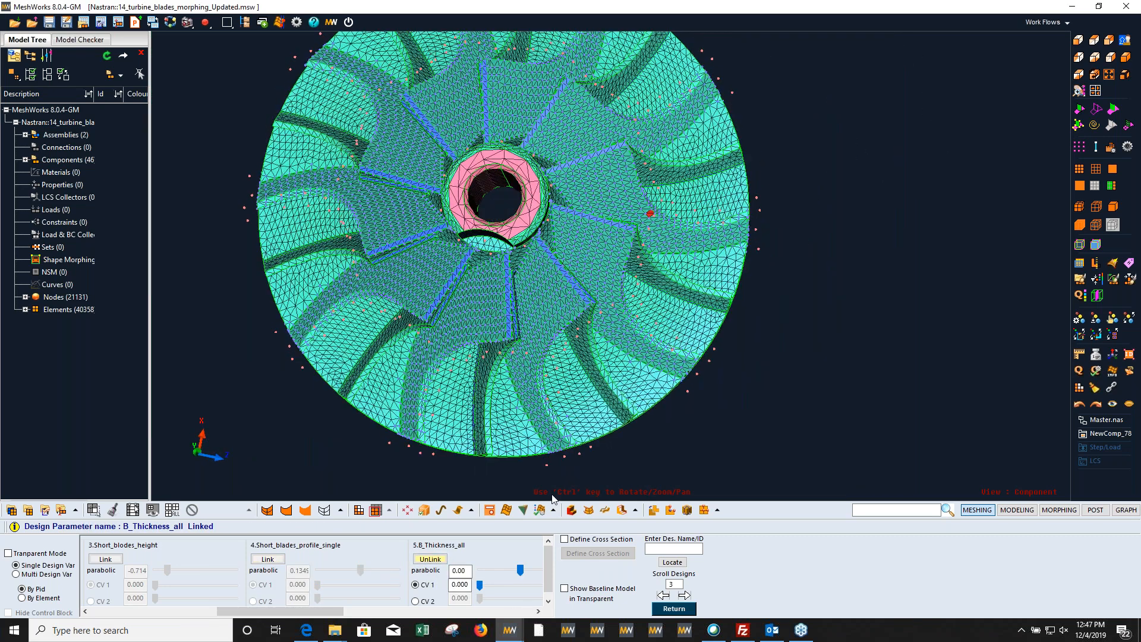
click(538, 611)
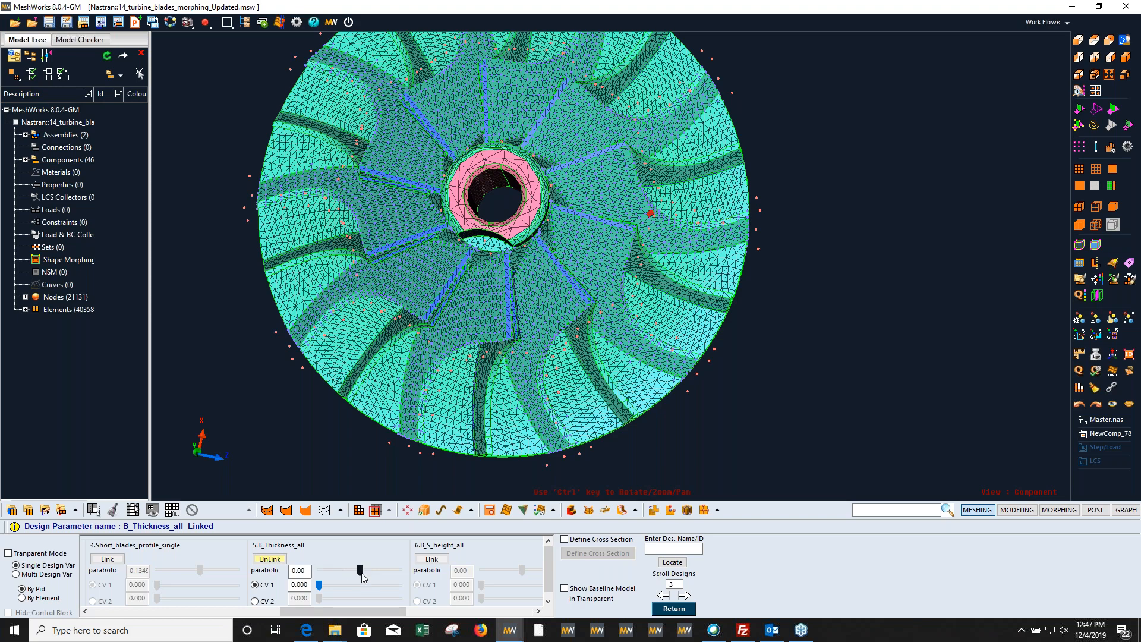
drag(360, 572, 384, 569)
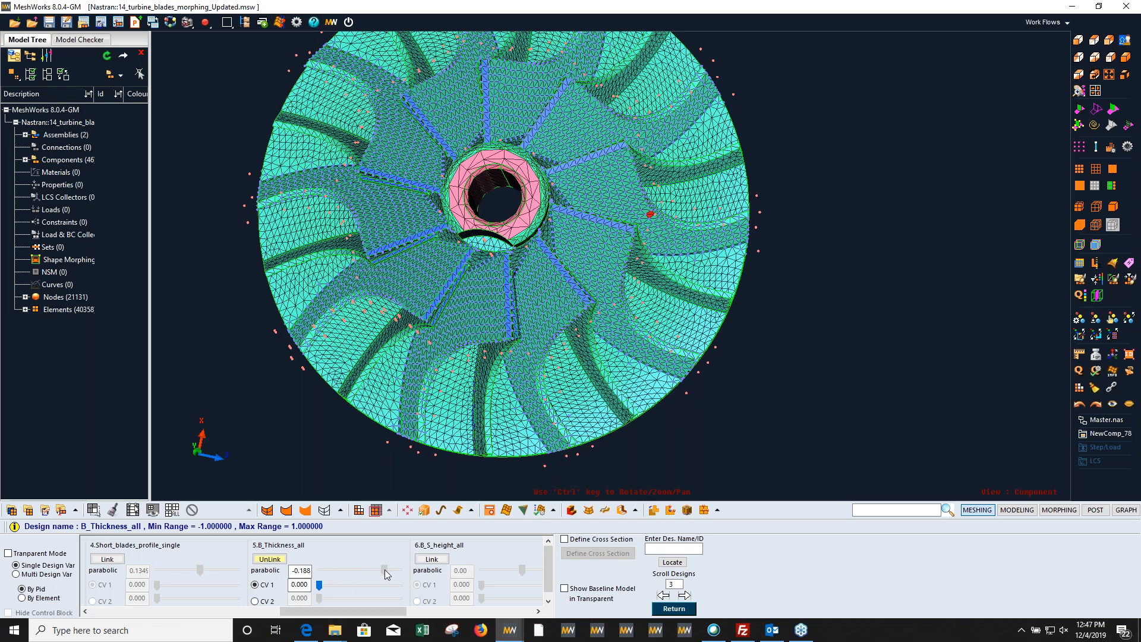
Step: Hide the free, control and deform node markers on the turbine model
click(539, 611)
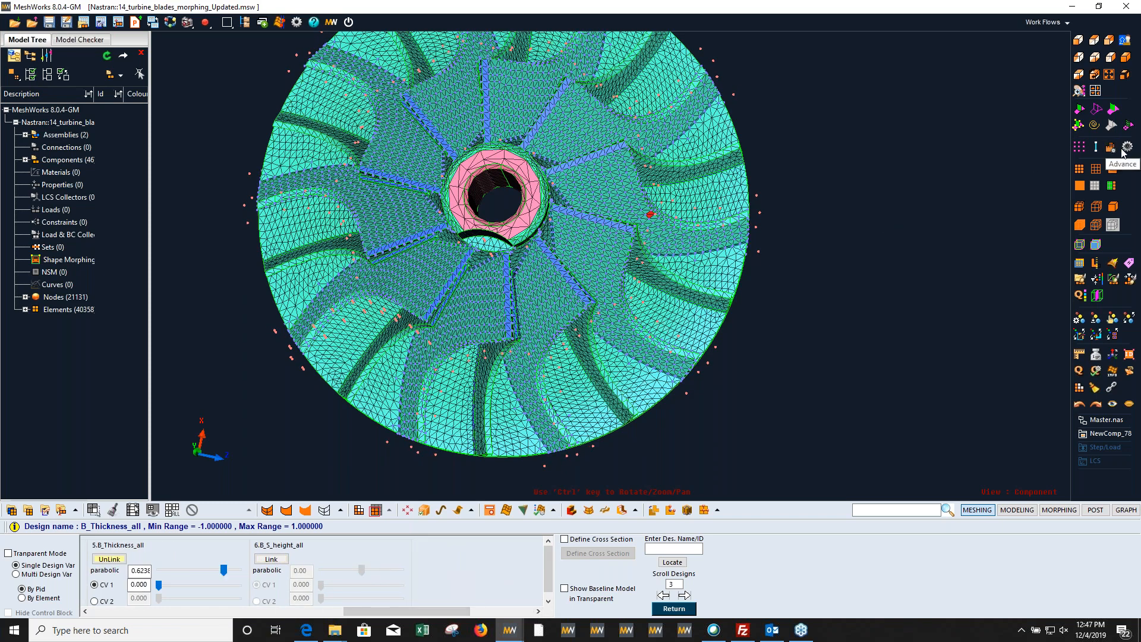
click(1126, 149)
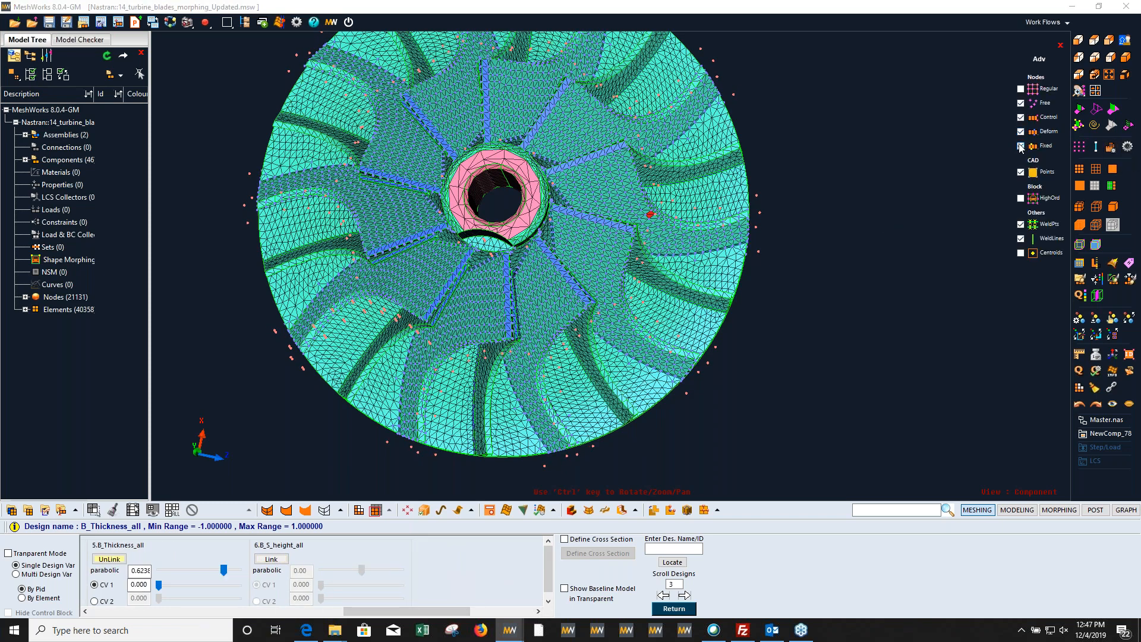
click(1021, 132)
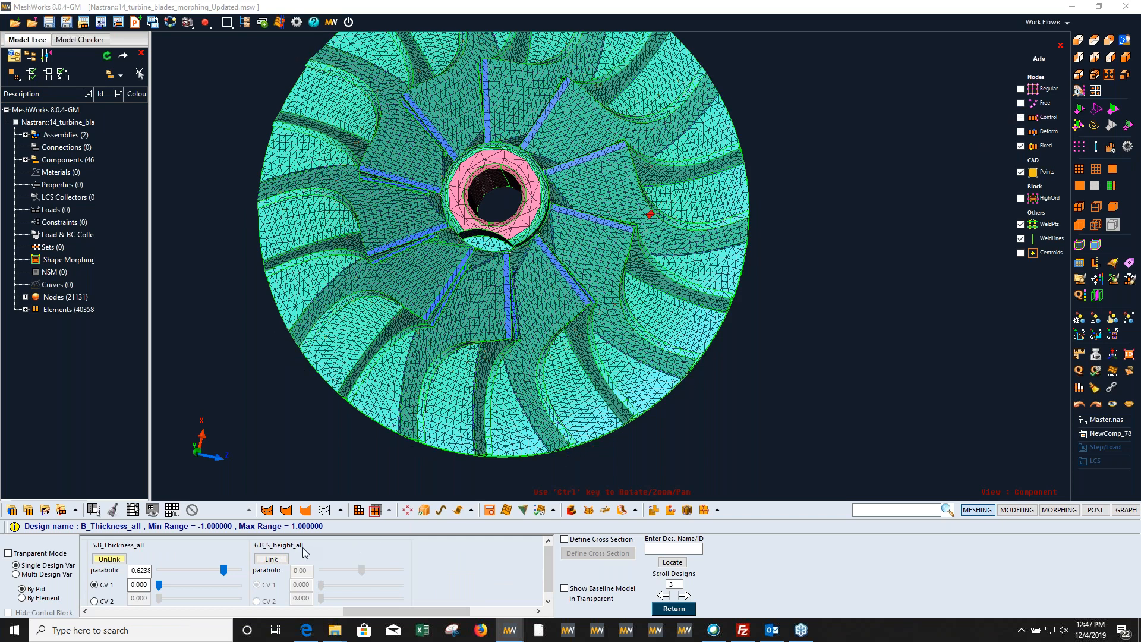
Step: Link the B_S_height_all parameter and morph the height of all the blades to -1.5
click(270, 561)
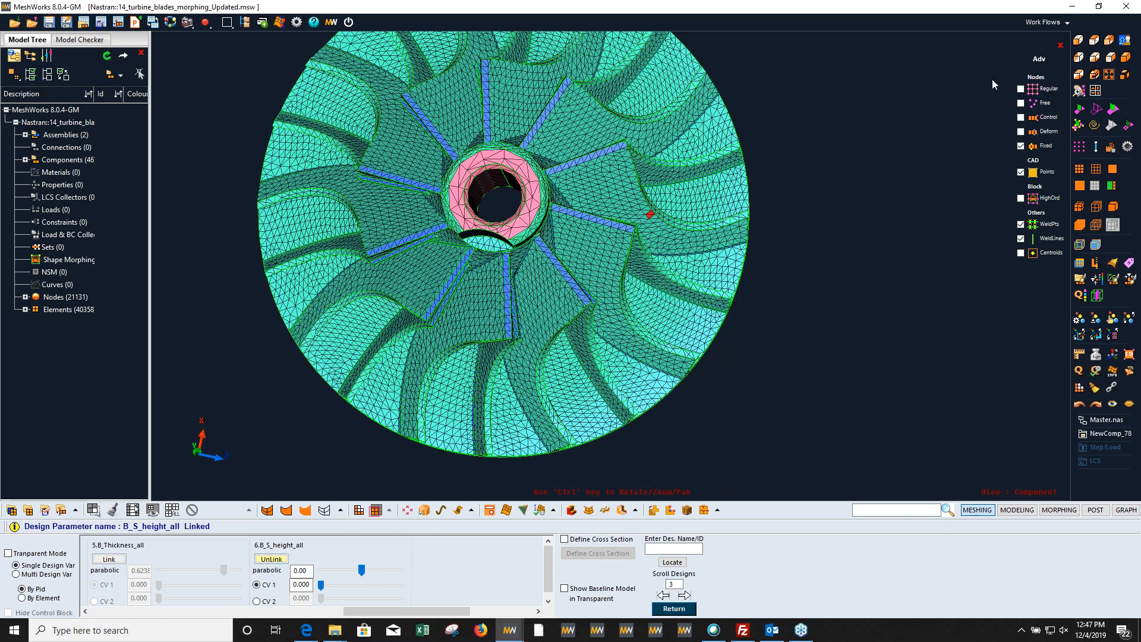
click(1095, 59)
ctrl+drag(682, 329, 630, 179)
scroll(624, 238, down, 4)
ctrl+drag(619, 288, 591, 277)
drag(361, 572, 320, 573)
drag(389, 570, 308, 565)
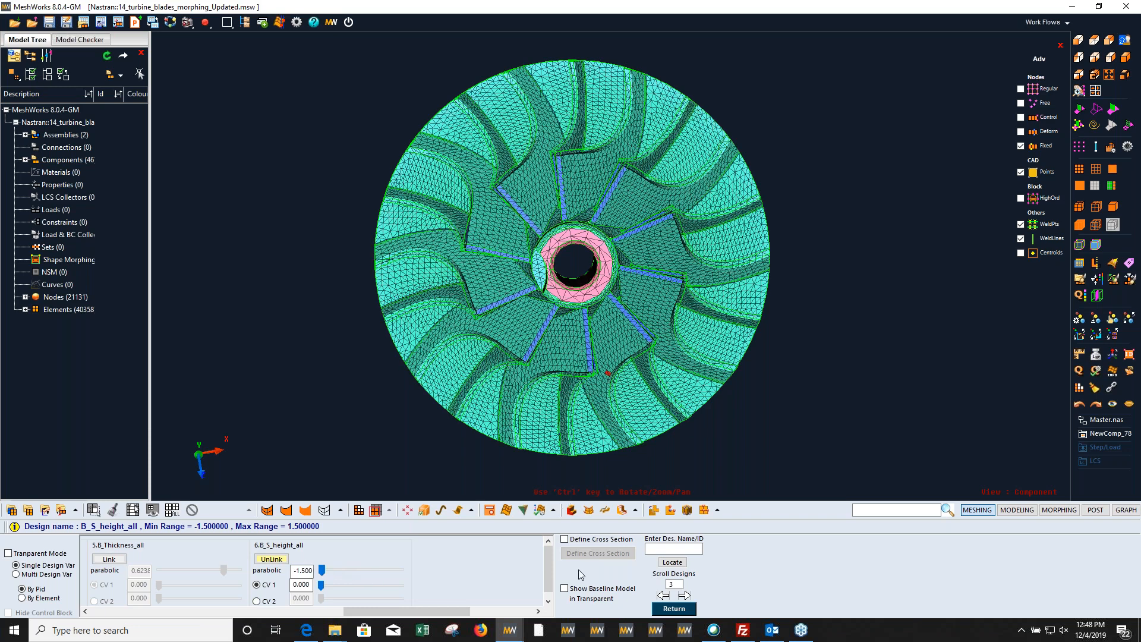
Step: Switch to the Parametric_Wing_Box_Updated model and hide the orange upper skin and the purple strip components on it
mouse_move(509, 630)
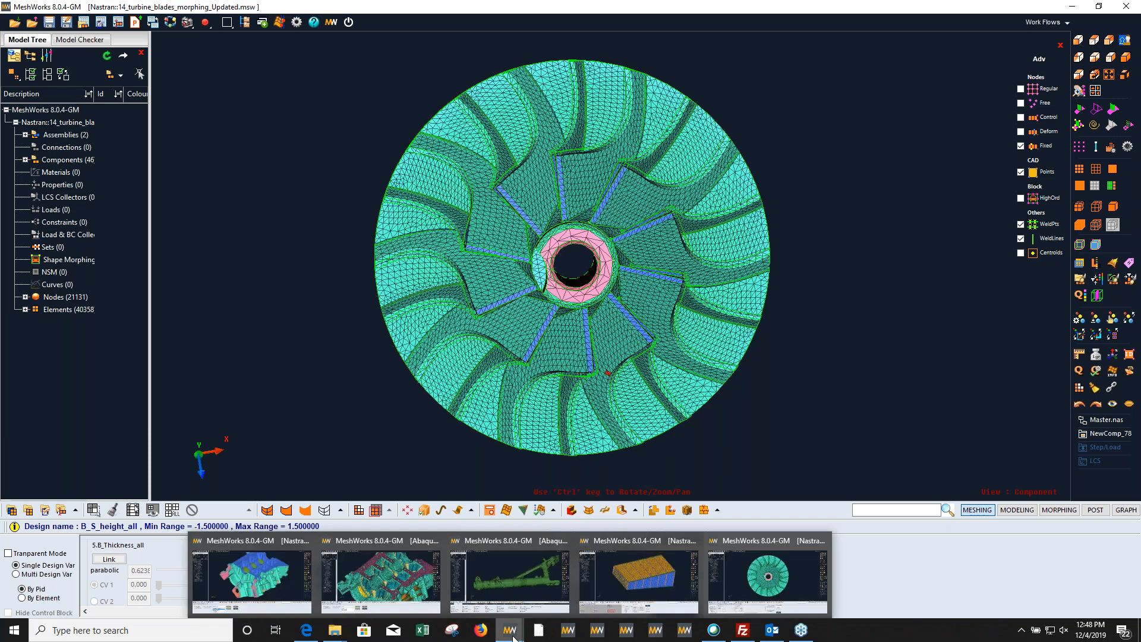
click(618, 590)
ctrl+drag(684, 238, 651, 297)
key(F5)
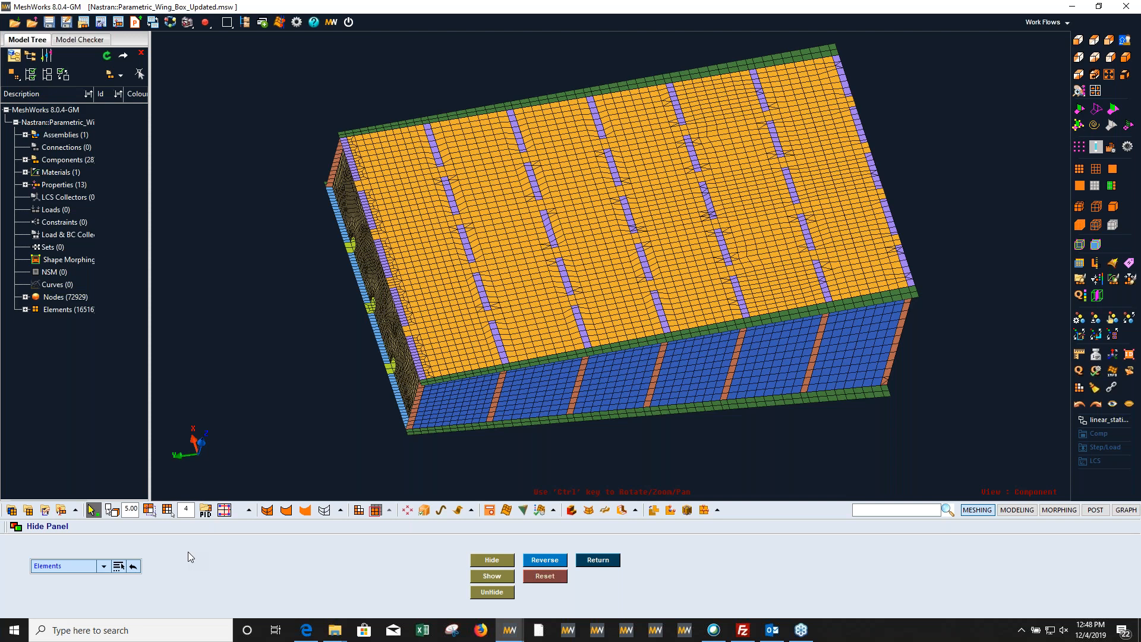
click(113, 514)
click(494, 285)
click(847, 202)
click(492, 560)
key(Escape)
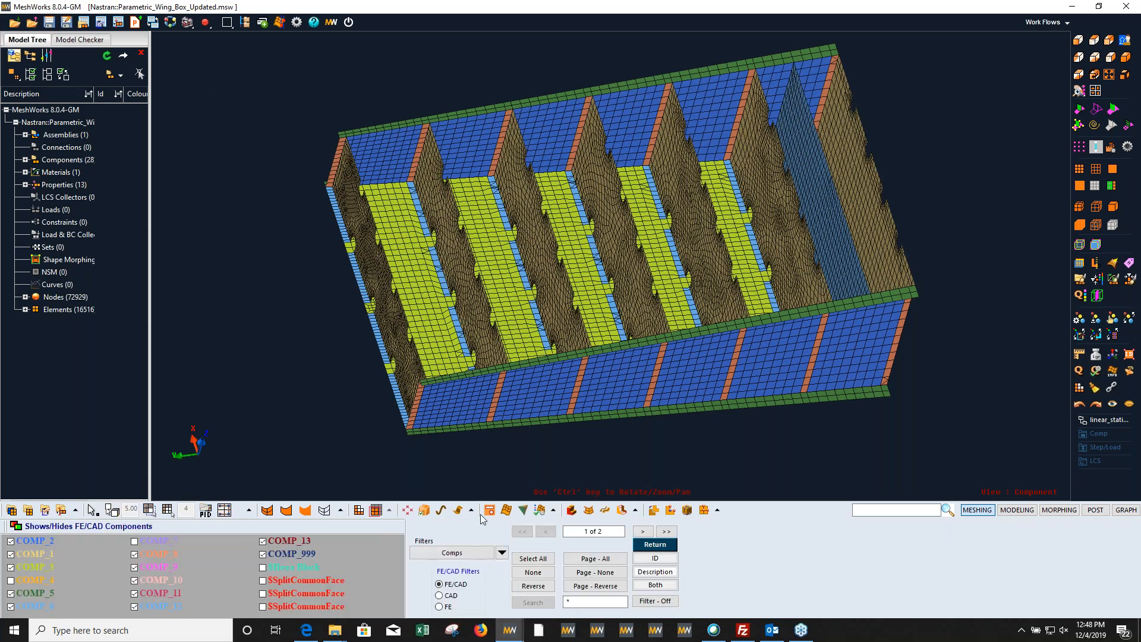
Step: Open the wing box's design parameter review and hide the control, deform and fixed node markers
click(539, 510)
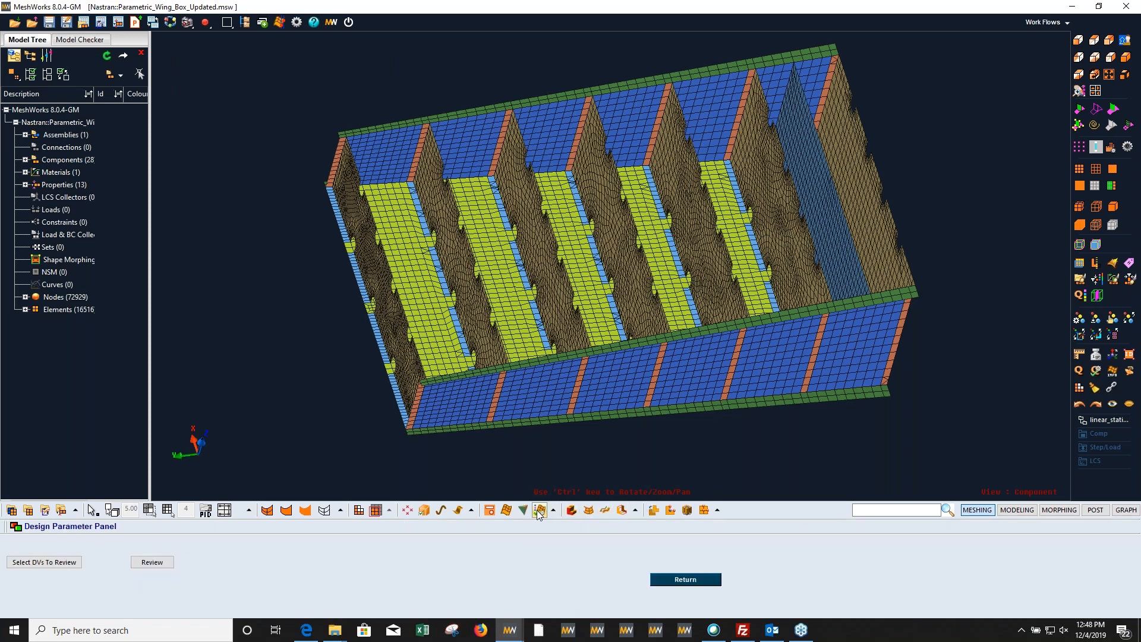
click(152, 562)
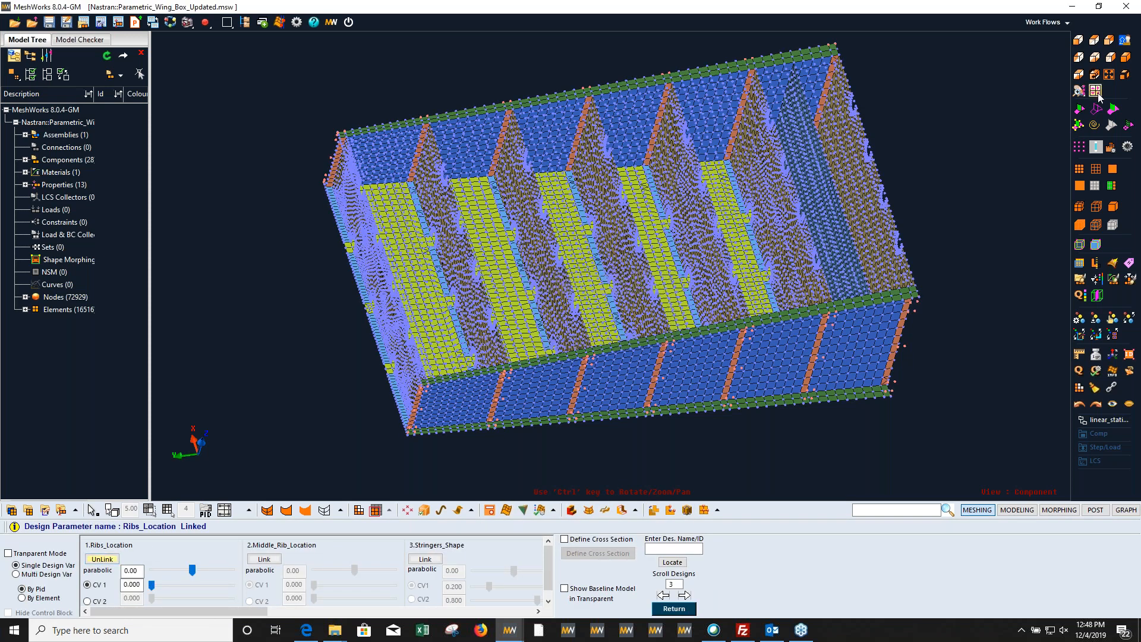
click(1126, 148)
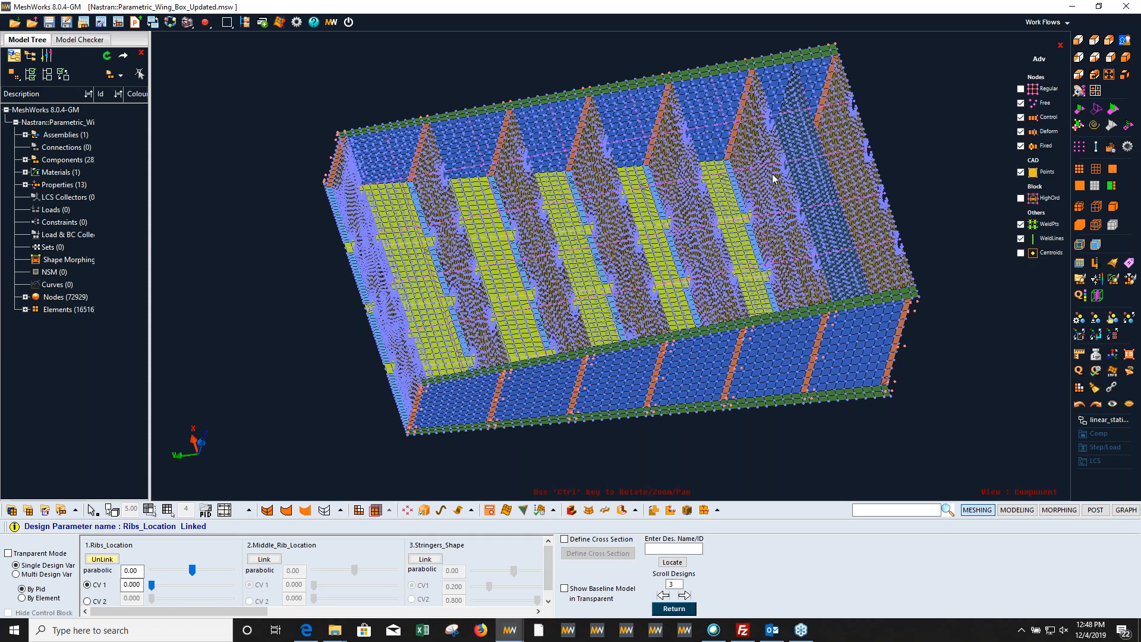
click(1020, 146)
click(1020, 131)
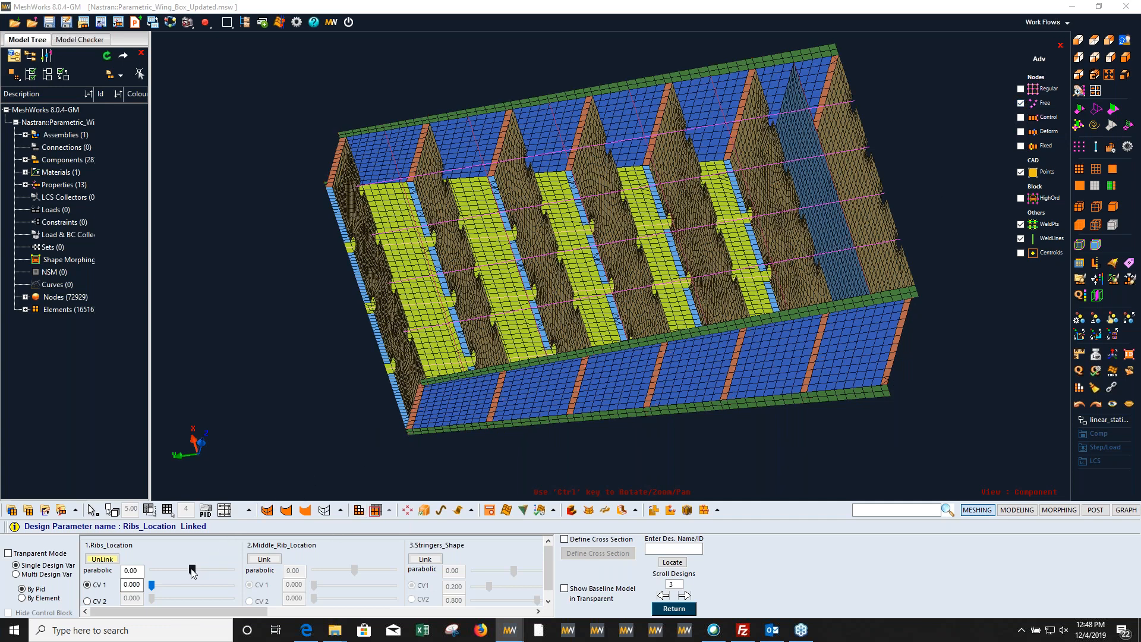
Step: Morph the wing box's Ribs_Location parameter, finishing at about -25.2
mouse_move(192, 572)
mouse_down()
mouse_move(168, 565)
mouse_move(215, 571)
mouse_up()
ctrl+drag(649, 304, 594, 342)
drag(213, 571, 237, 580)
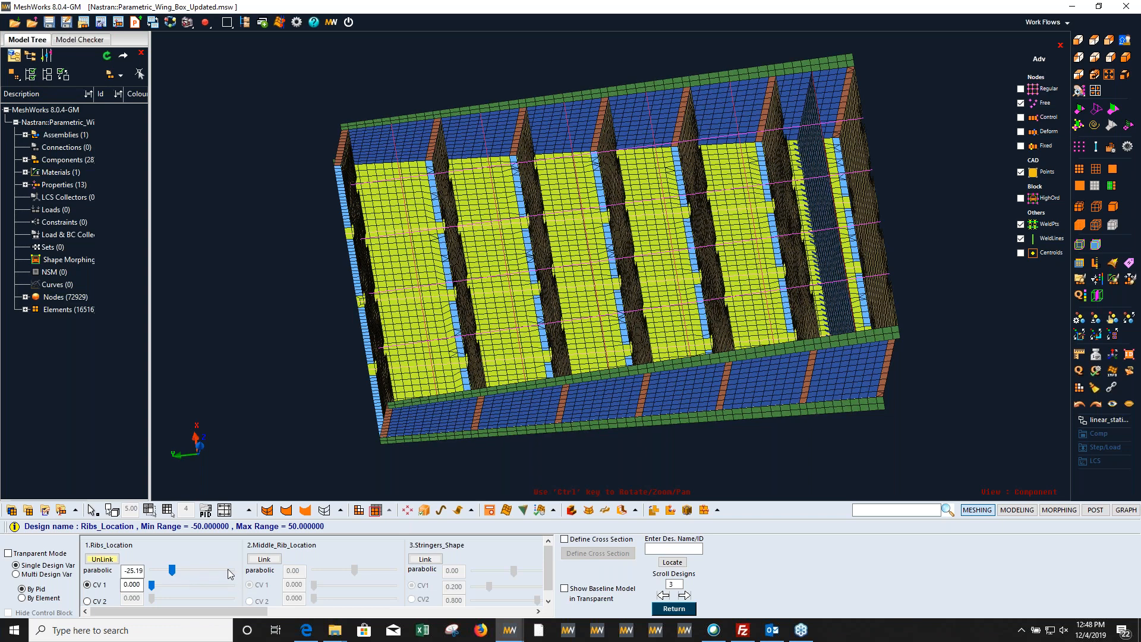
Step: Link the Middle_Rib_Location parameter, morph the middle rib to about -27.5, and inspect the wing box from several sides
click(270, 559)
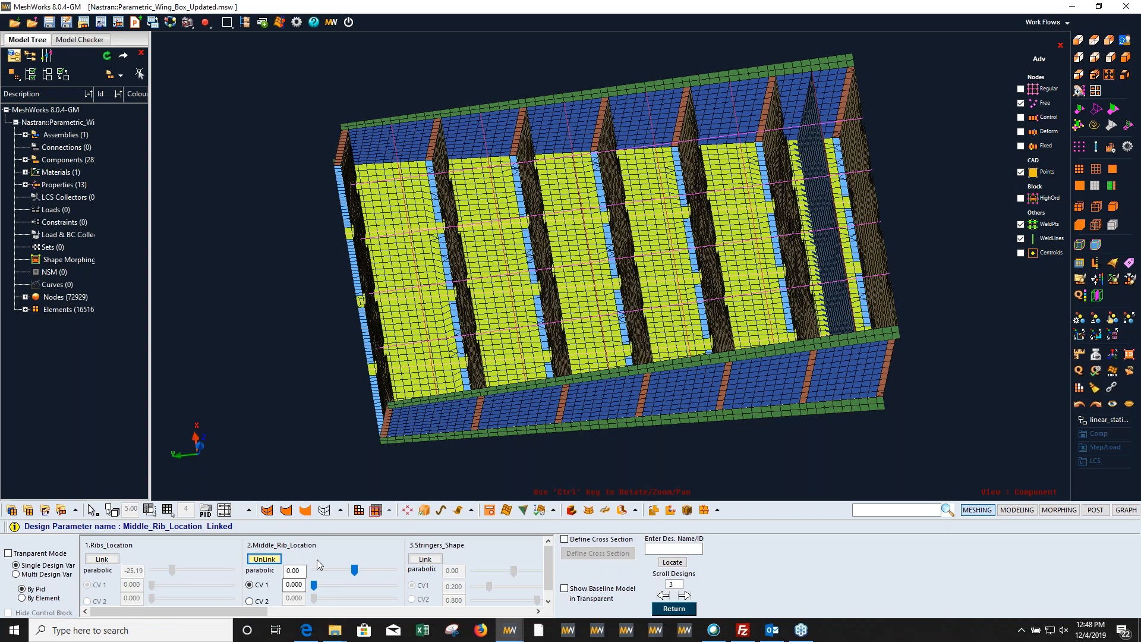
mouse_move(355, 571)
mouse_down()
mouse_move(320, 573)
mouse_move(379, 567)
mouse_move(332, 566)
mouse_up()
ctrl+drag(766, 309, 629, 307)
scroll(613, 312, up, 3)
scroll(643, 288, down, 2)
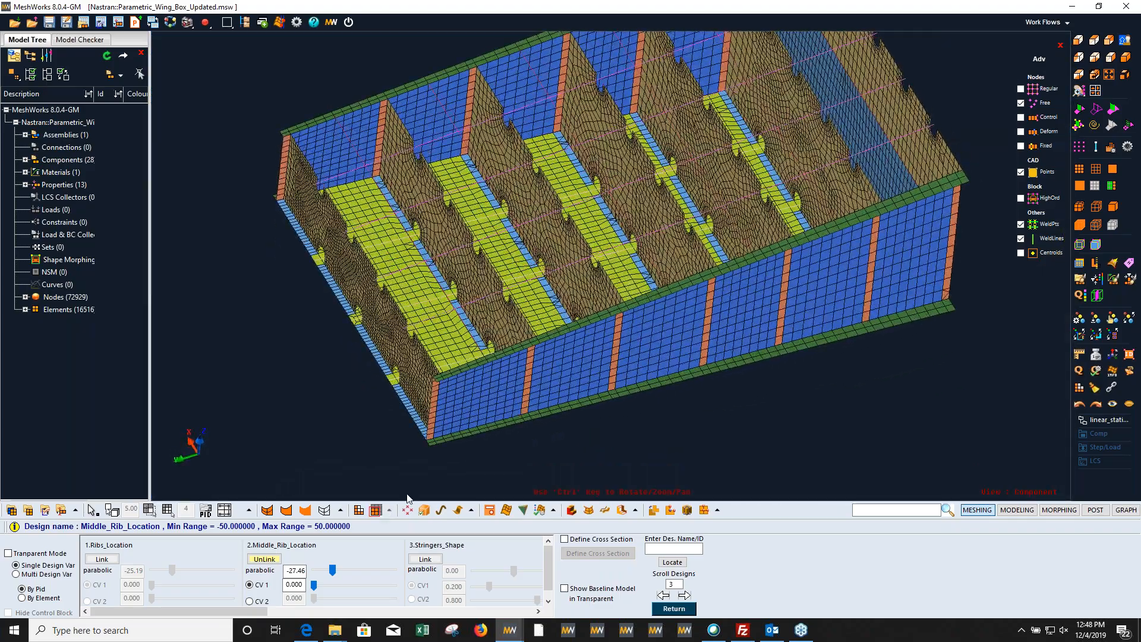
ctrl+drag(631, 377, 695, 331)
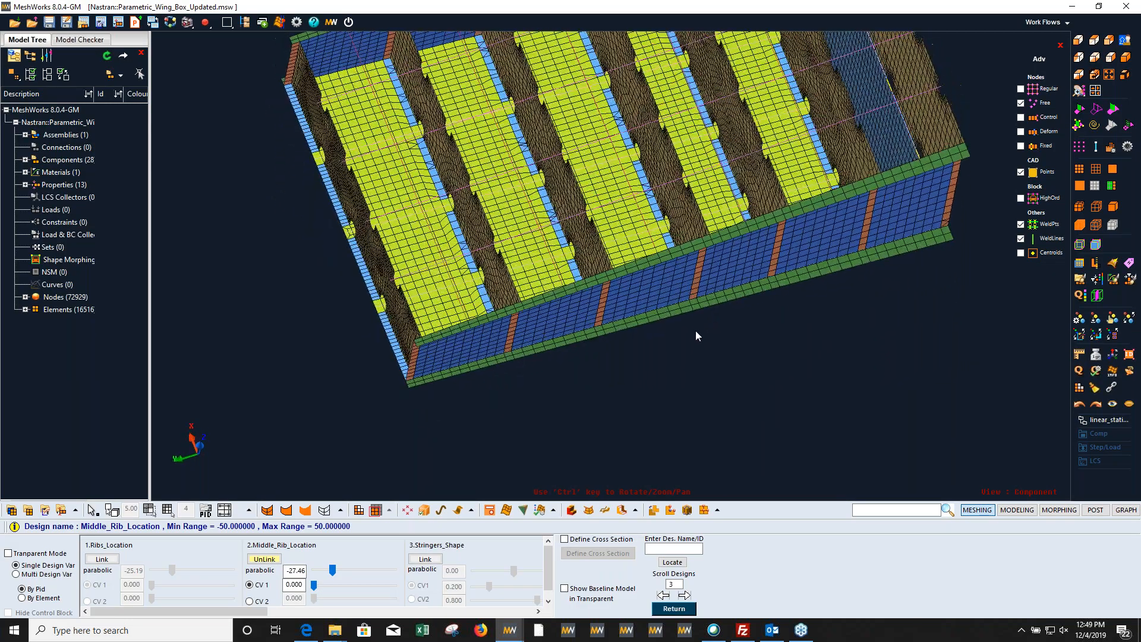
ctrl+drag(698, 281, 644, 242)
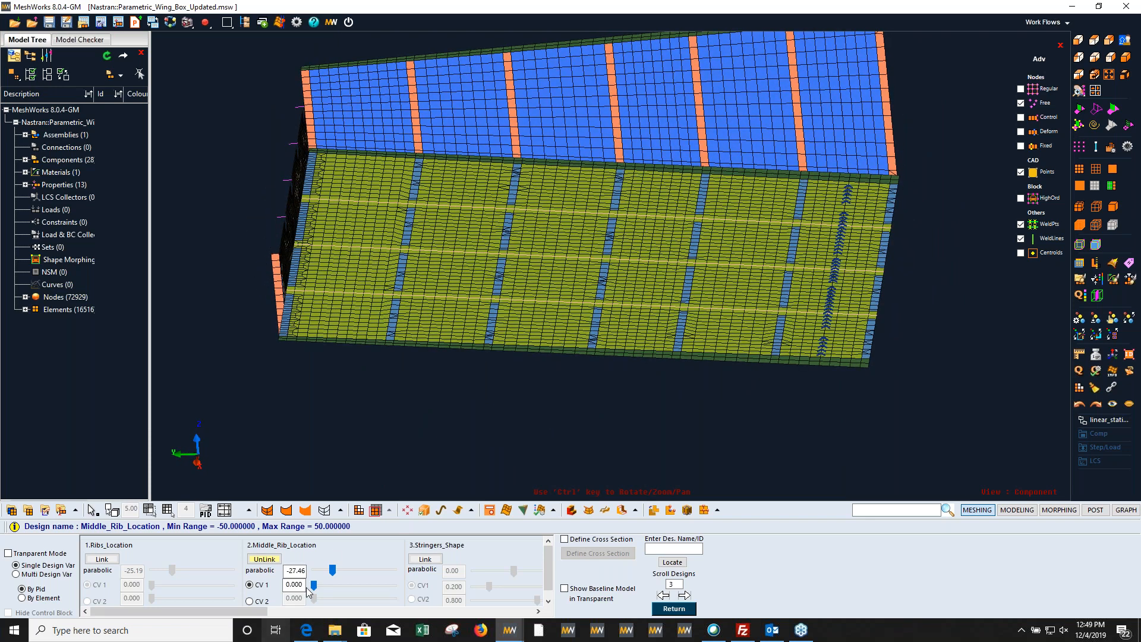
Step: Readjust the Middle_Rib_Location parameter to about -17.65
mouse_move(332, 570)
mouse_down()
mouse_move(397, 571)
mouse_move(341, 565)
mouse_up()
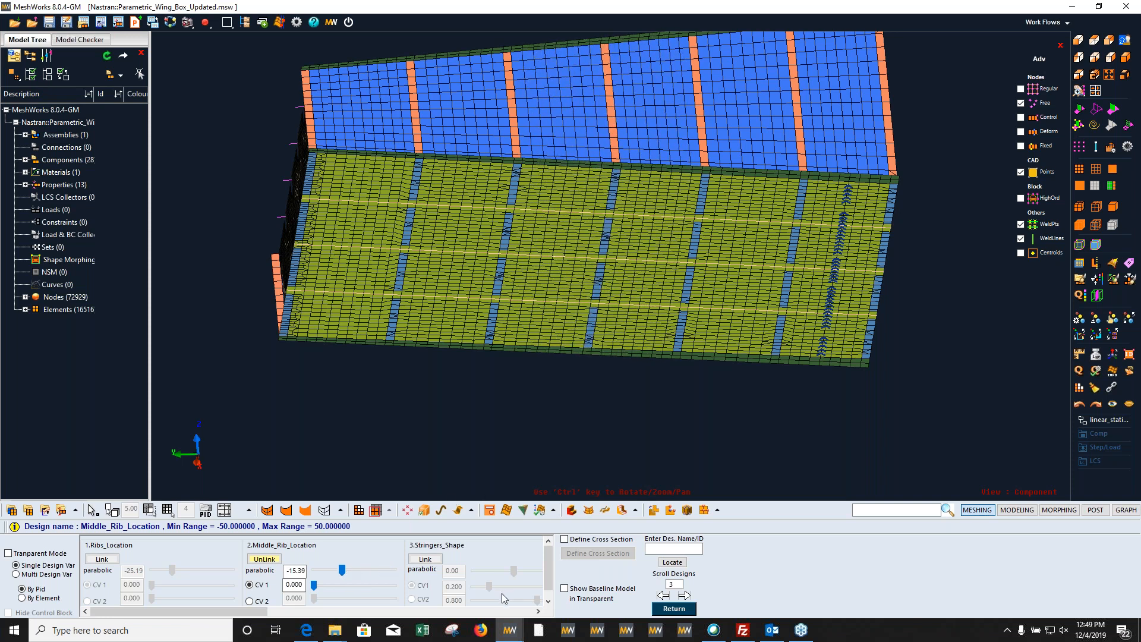
click(538, 611)
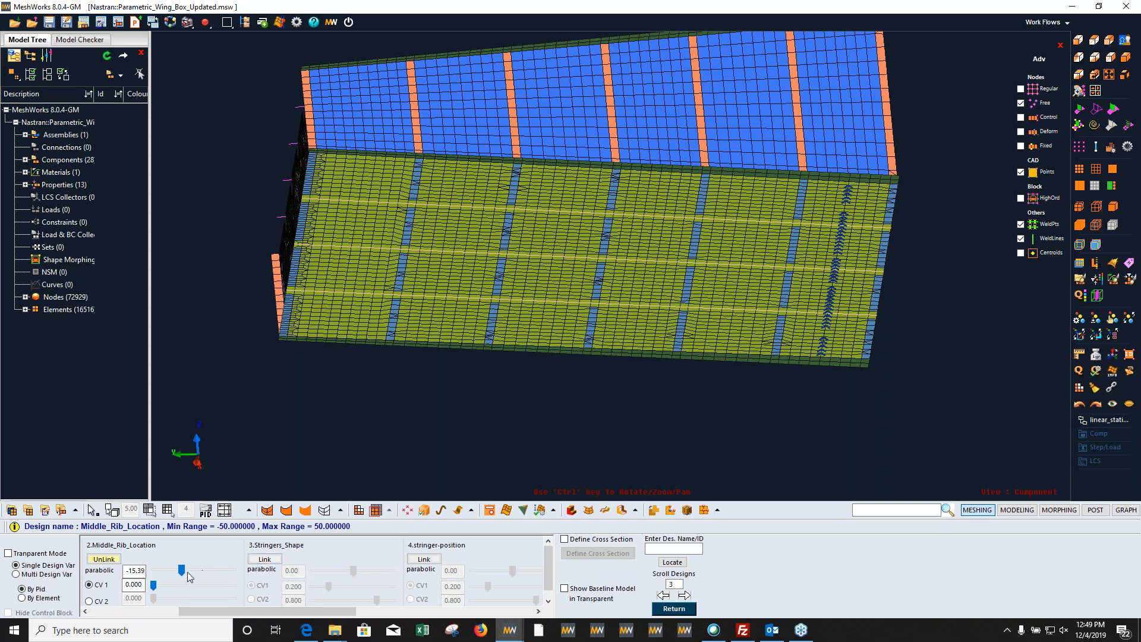
mouse_move(182, 569)
mouse_down()
mouse_move(195, 569)
mouse_move(180, 570)
mouse_up()
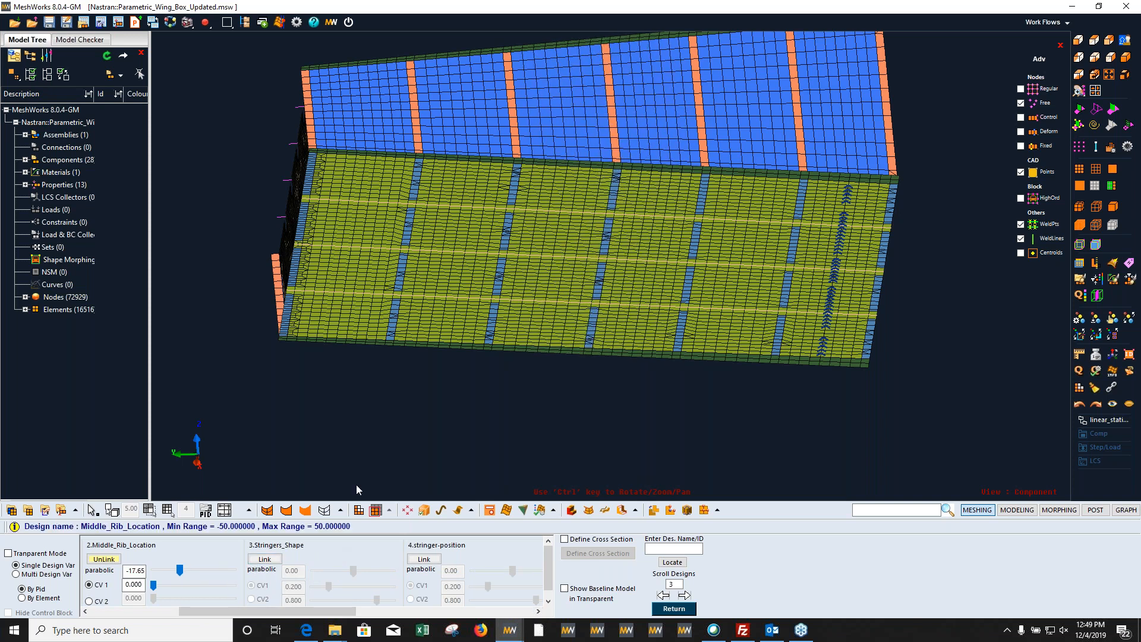
Step: Link the Stringers_Shape parameter with the node markers hidden and morph the stringers' shape to about -1.84
click(278, 562)
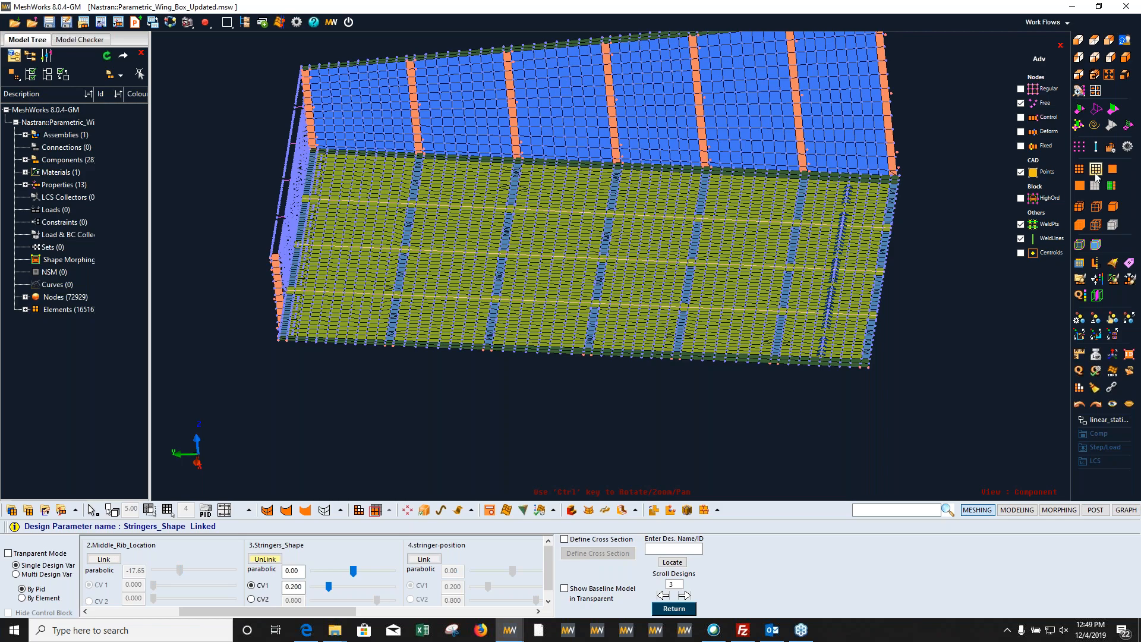
click(1020, 117)
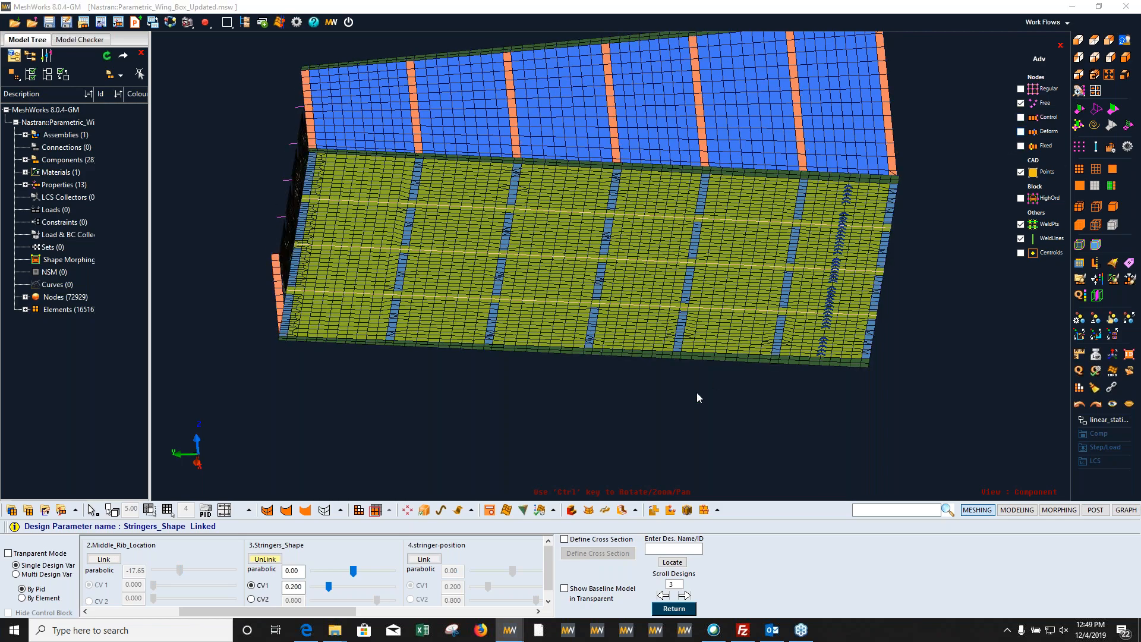
ctrl+drag(674, 162, 606, 306)
ctrl+scroll(573, 286, up, 4)
ctrl+middle_drag(440, 348, 471, 437)
drag(354, 570, 350, 571)
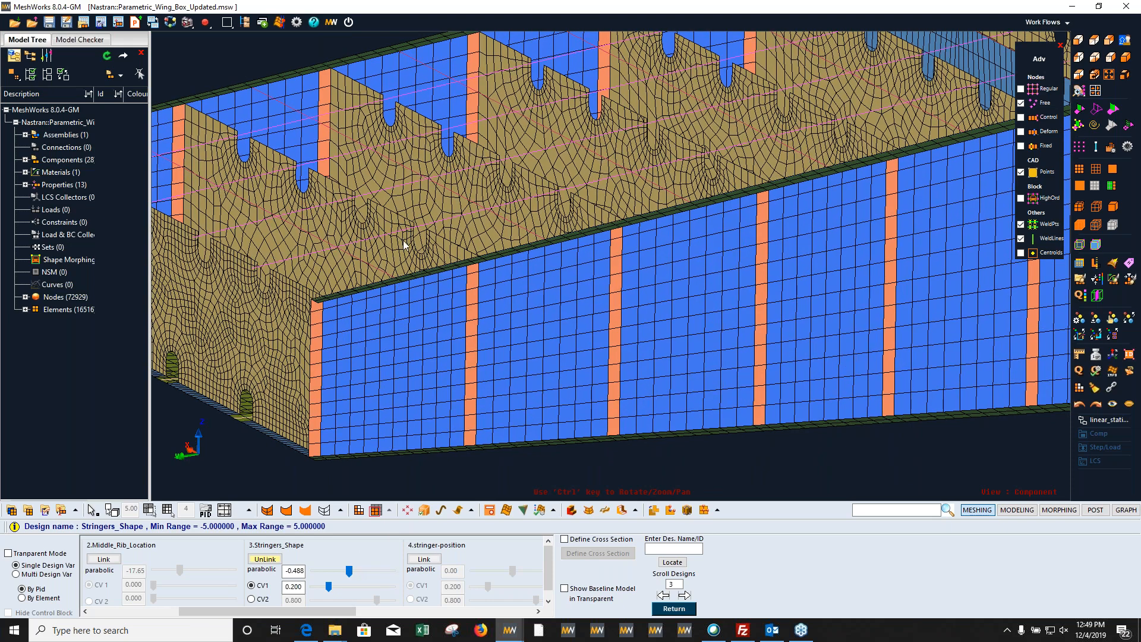
ctrl+drag(383, 297, 443, 363)
mouse_move(350, 571)
mouse_down()
mouse_move(367, 569)
mouse_move(326, 579)
mouse_move(381, 576)
mouse_move(339, 578)
mouse_up()
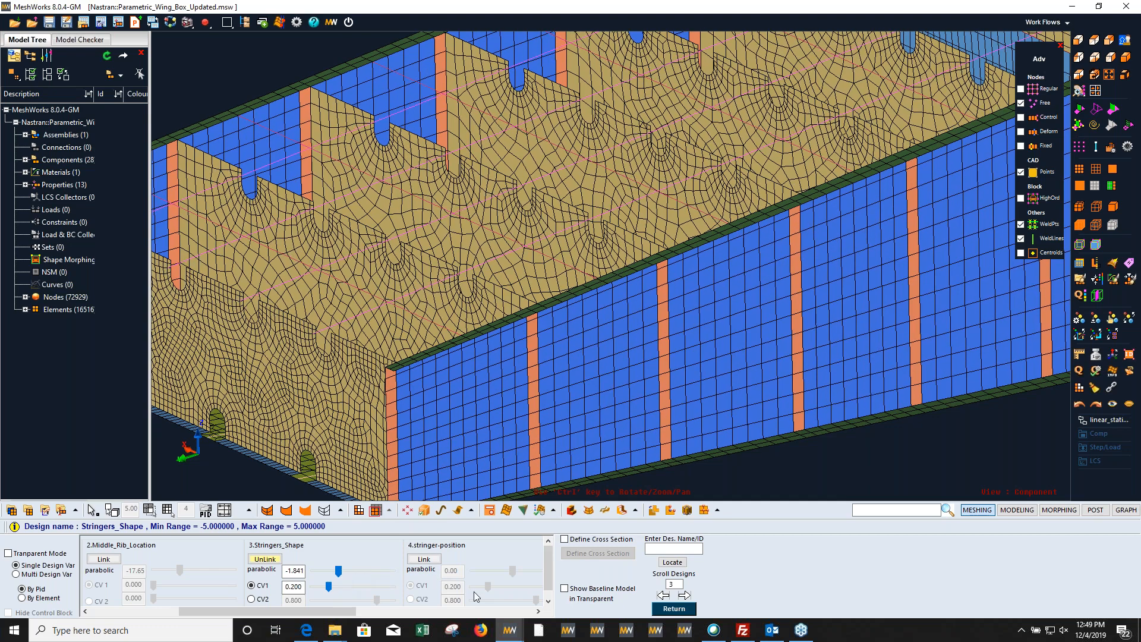
Step: Link the wing box's stringer-position parameter and hide the control and fixed node markers
click(538, 611)
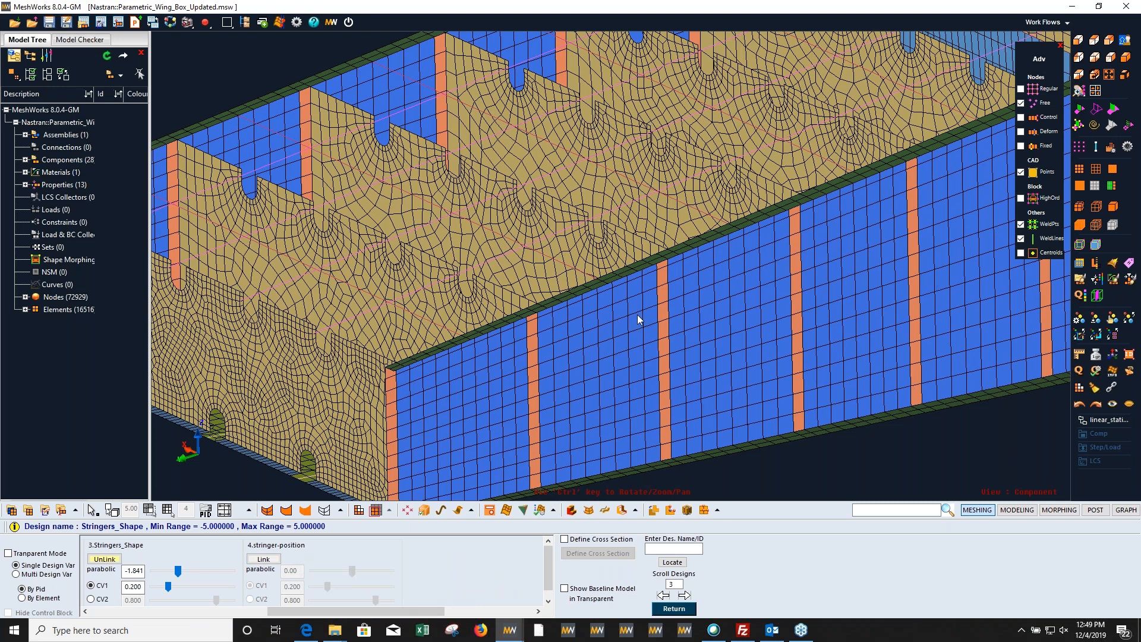
scroll(654, 292, down, 2)
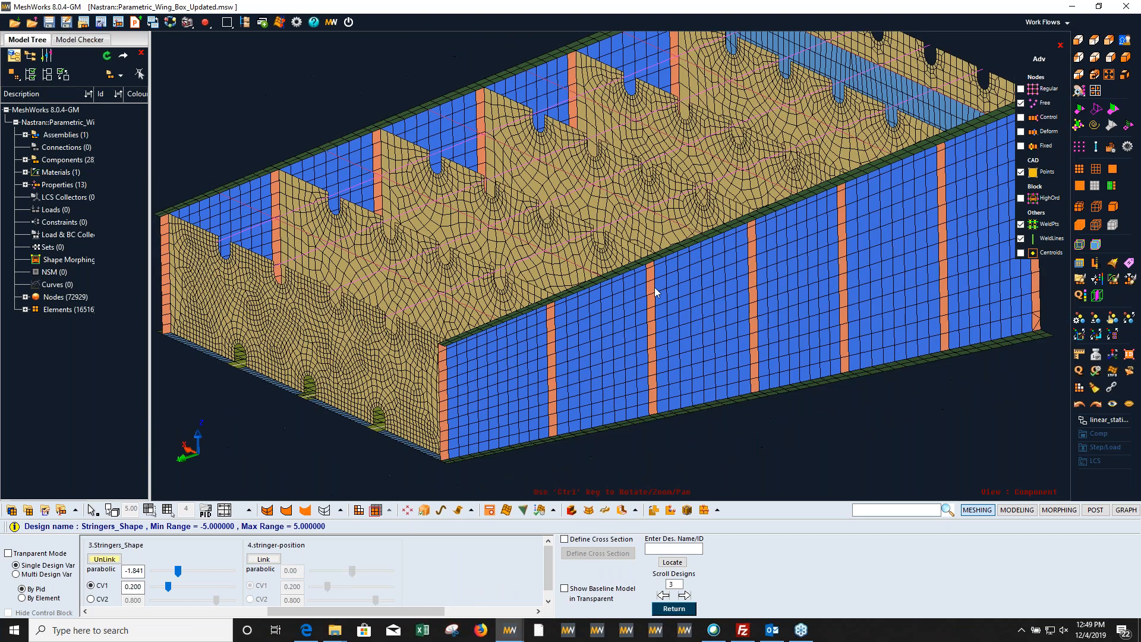
click(263, 559)
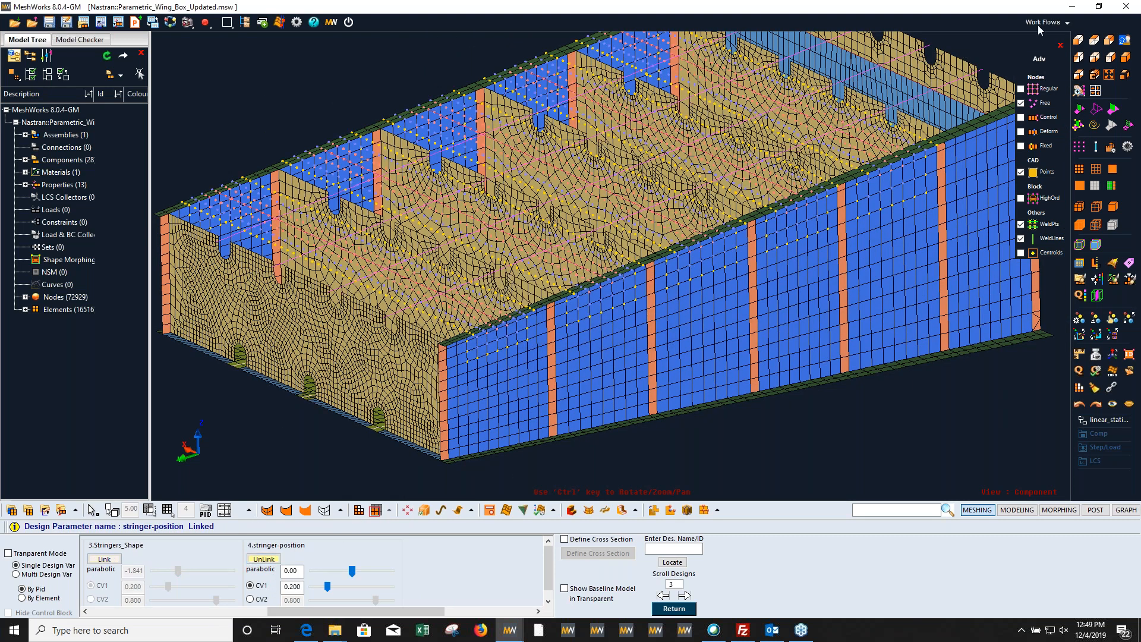
click(1023, 118)
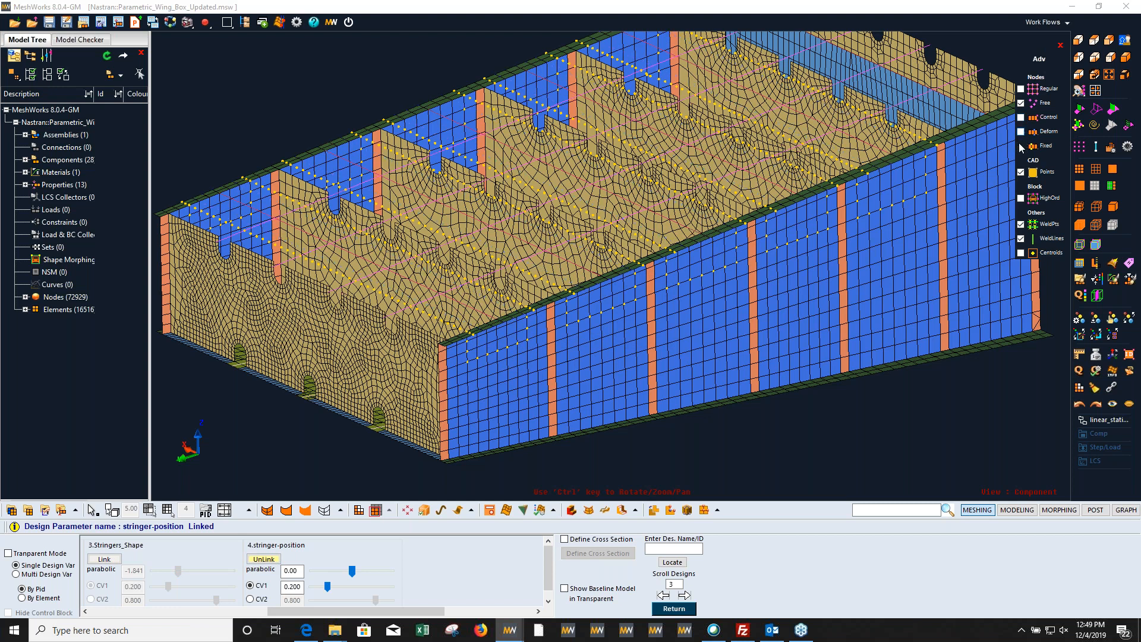
click(1020, 146)
Step: Morph the stringer-position parameter through its range, finishing at about -8, and inspect the ribs and stringer cutouts
drag(353, 574, 380, 561)
mouse_move(328, 565)
mouse_down()
mouse_move(393, 544)
mouse_move(339, 561)
mouse_up()
ctrl+drag(873, 161, 838, 192)
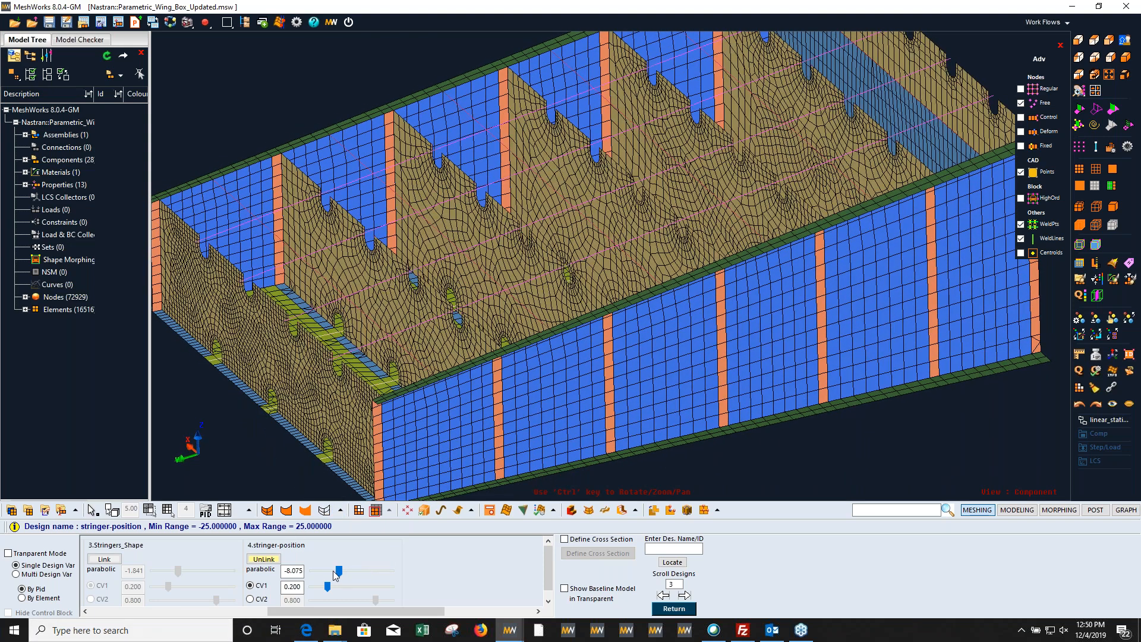
mouse_move(338, 570)
mouse_down()
mouse_move(391, 564)
mouse_move(337, 568)
mouse_up()
Step: Switch to the landing gear mesh model to view it, and minimize its window
mouse_move(512, 637)
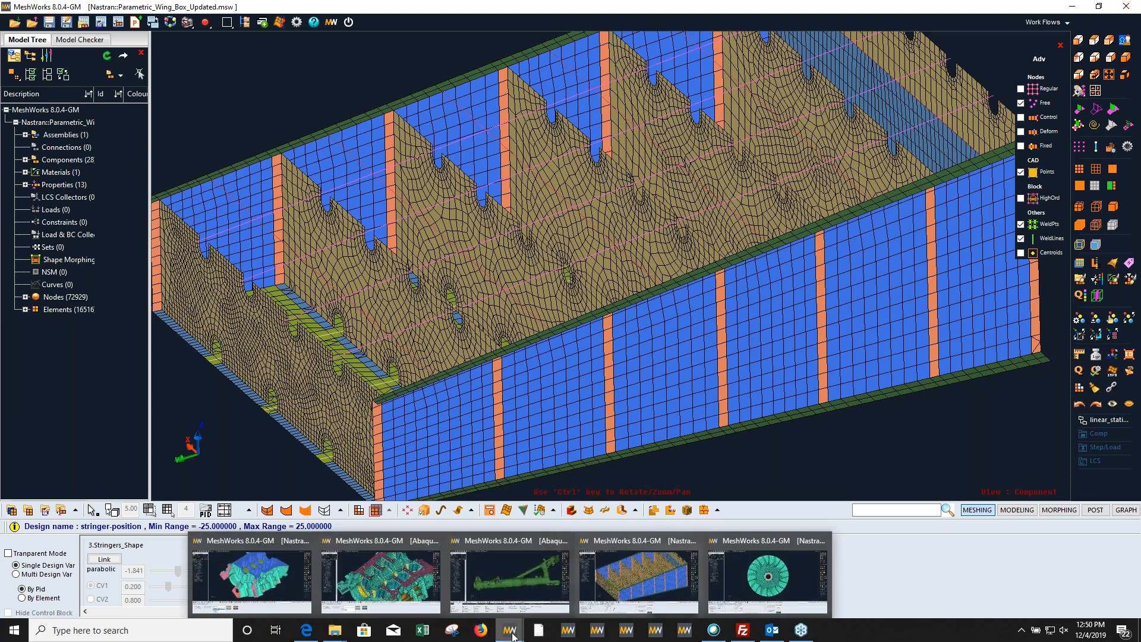
click(527, 600)
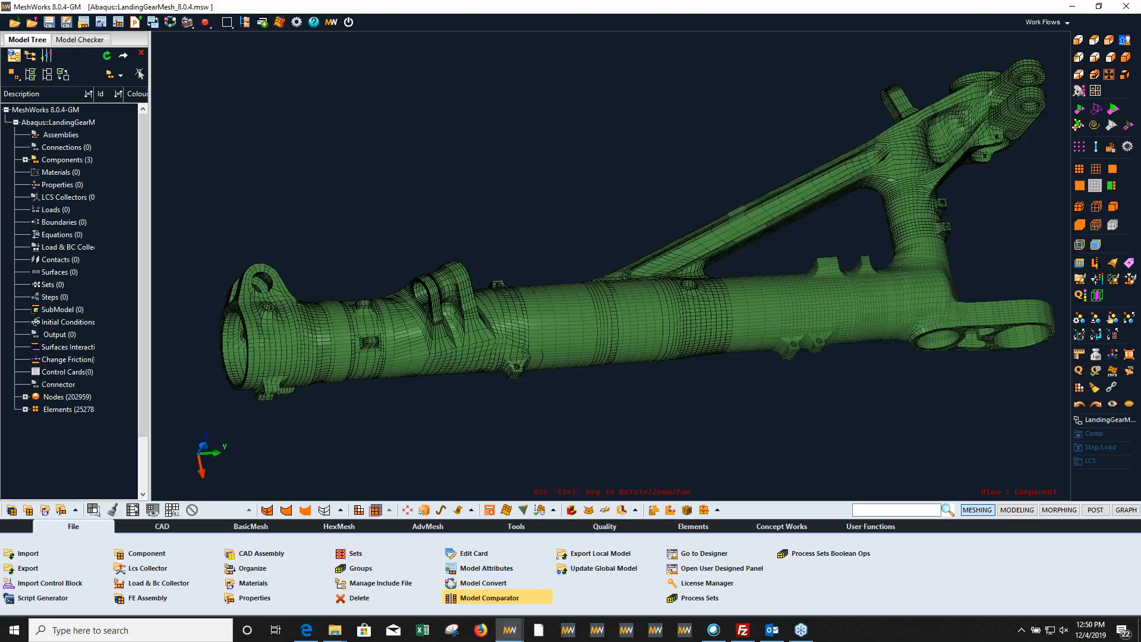
click(880, 510)
click(1072, 7)
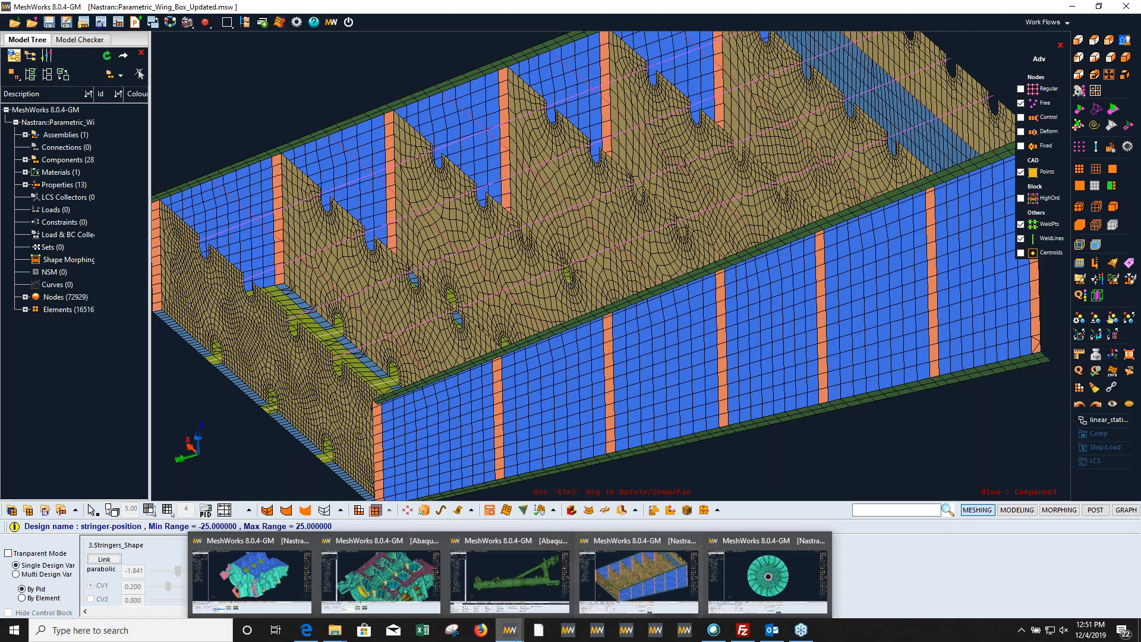
Step: Switch to the turbine blade model and morph its B_S_height_all parameter to 1.5, inspecting the blades up close
click(767, 576)
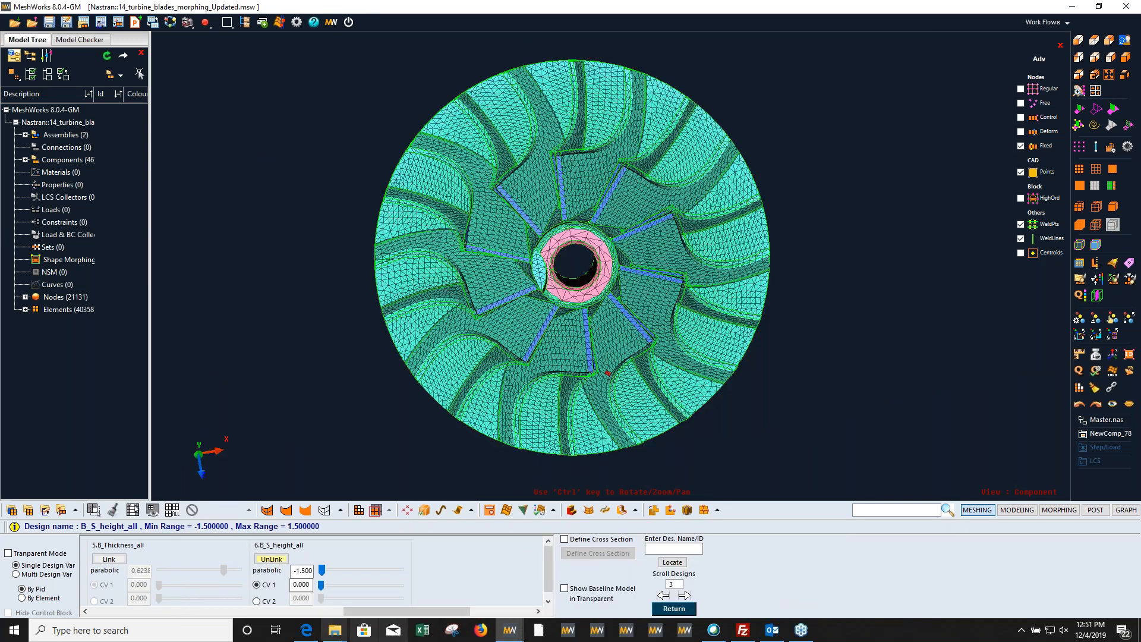
drag(322, 570, 411, 546)
drag(342, 571, 395, 539)
ctrl+drag(629, 393, 624, 343)
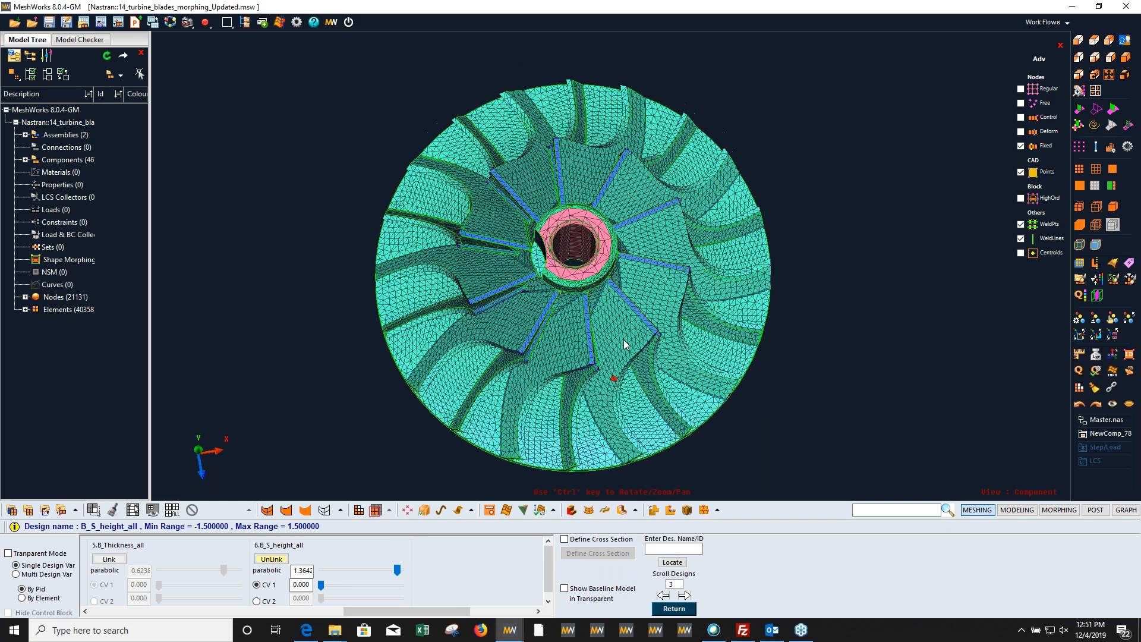
scroll(624, 340, up, 3)
drag(376, 569, 426, 562)
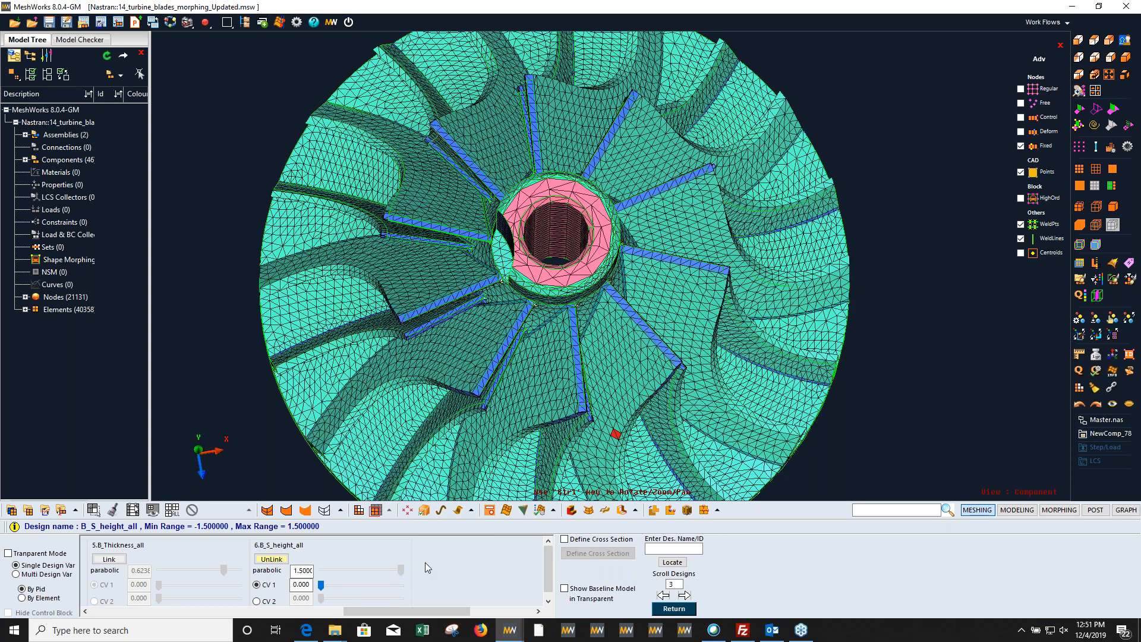
Step: Link B_Thickness_all and morph it to about 0.65, and relink B_S_height_all and morph it to about -1.18
click(109, 559)
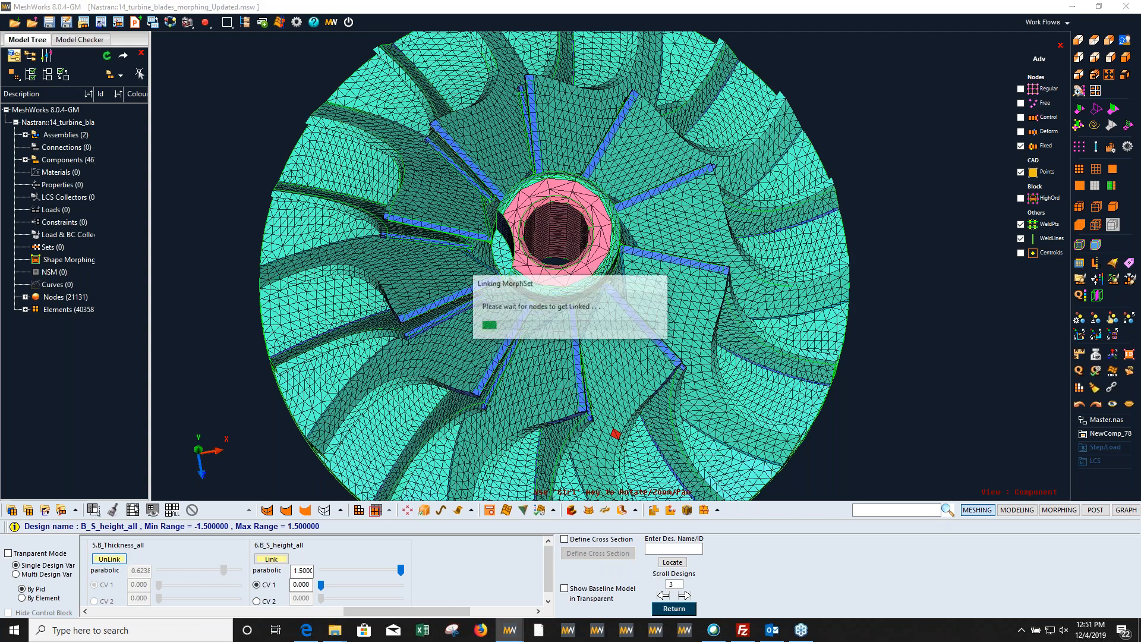
mouse_move(224, 570)
mouse_down()
mouse_move(183, 572)
mouse_move(226, 578)
mouse_move(195, 577)
mouse_move(218, 583)
mouse_move(172, 579)
mouse_move(231, 581)
mouse_up()
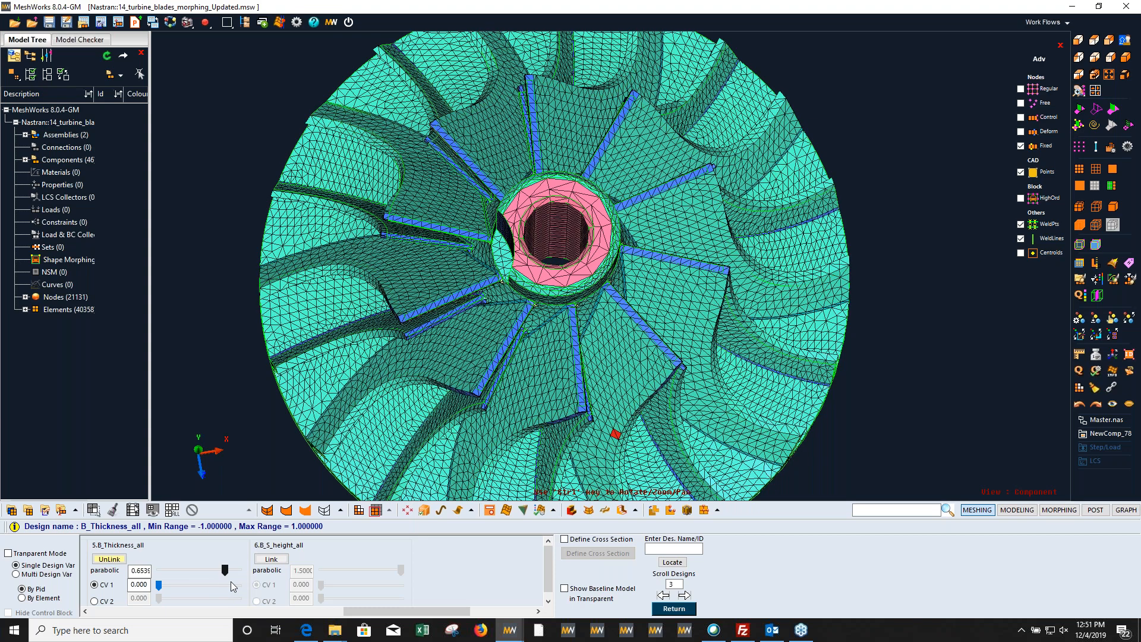
click(272, 560)
drag(401, 569, 359, 589)
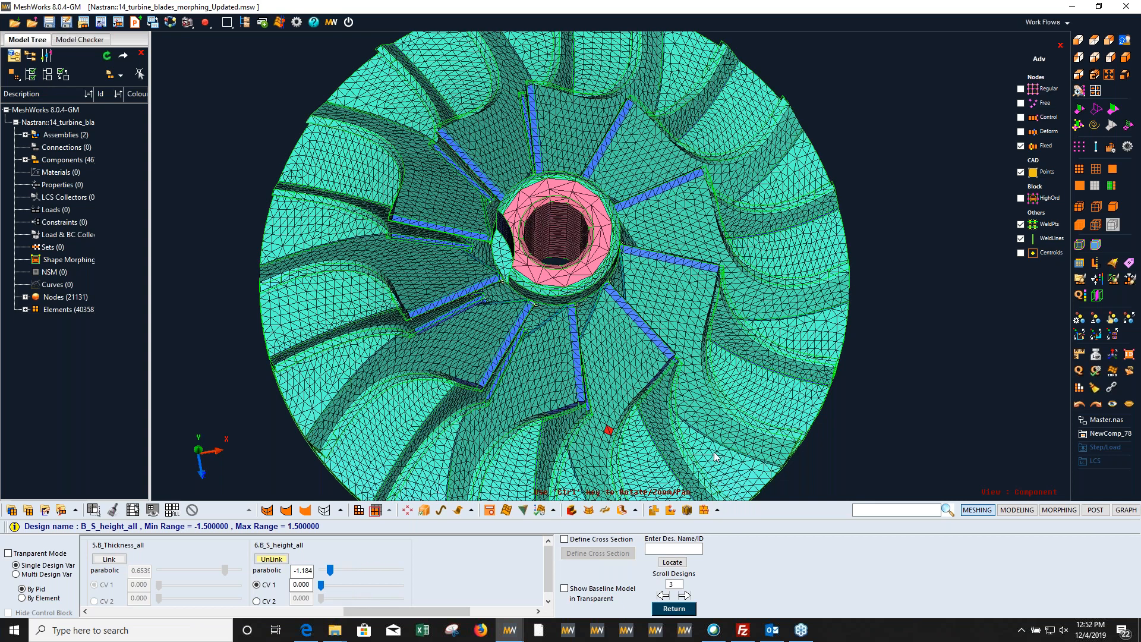
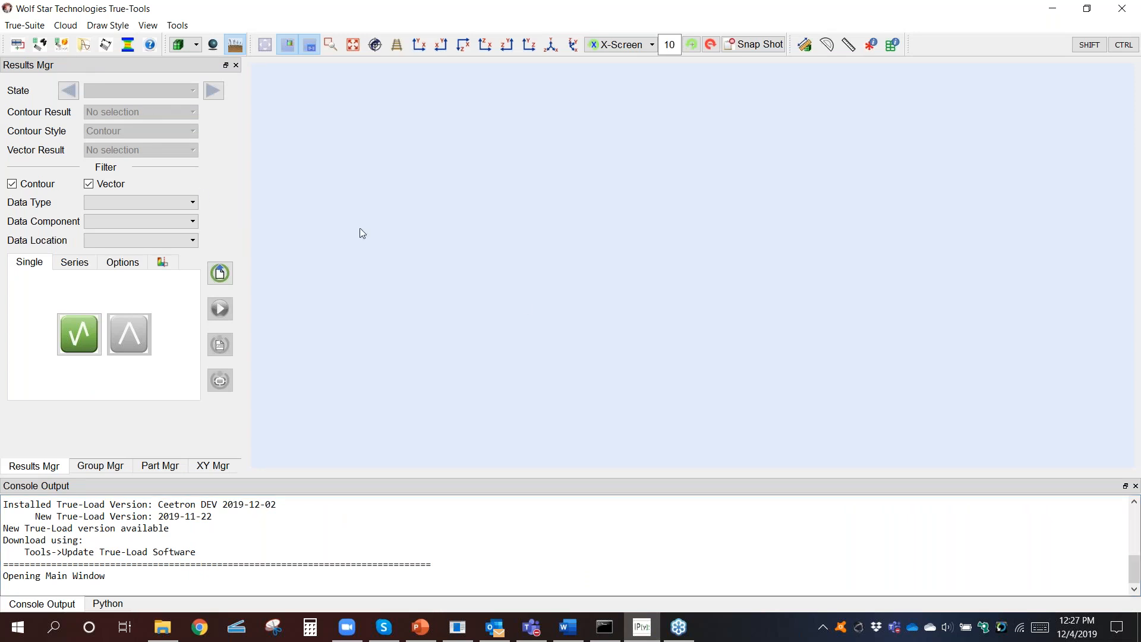
Step: Open the True-Load Pre-Test tool and name the TLD file tim
click(40, 44)
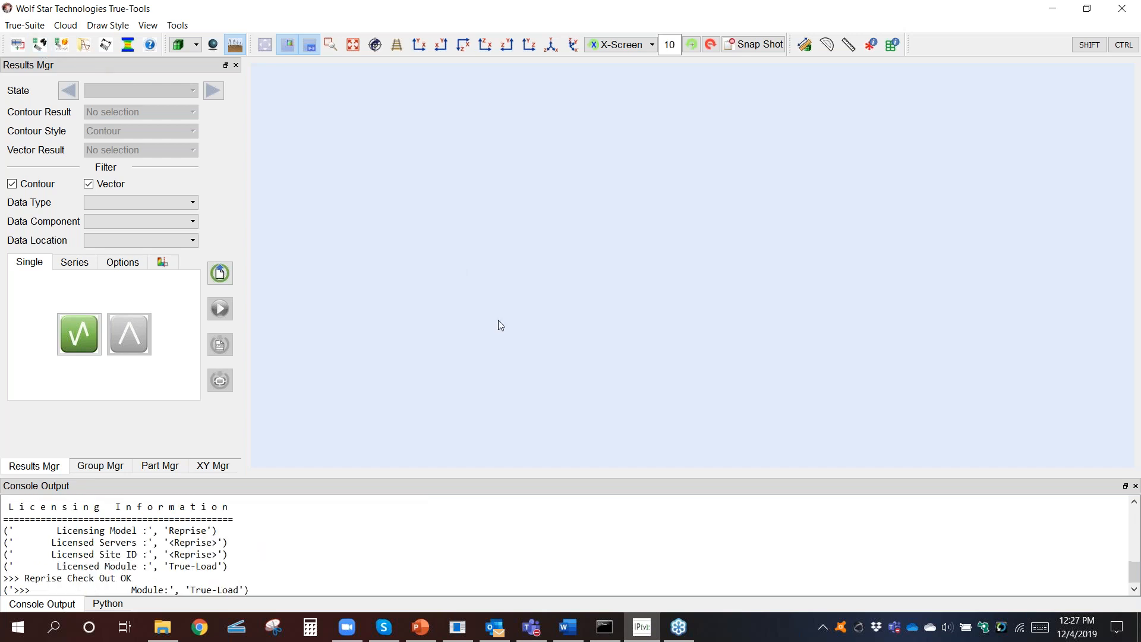
drag(510, 97, 797, 112)
click(838, 135)
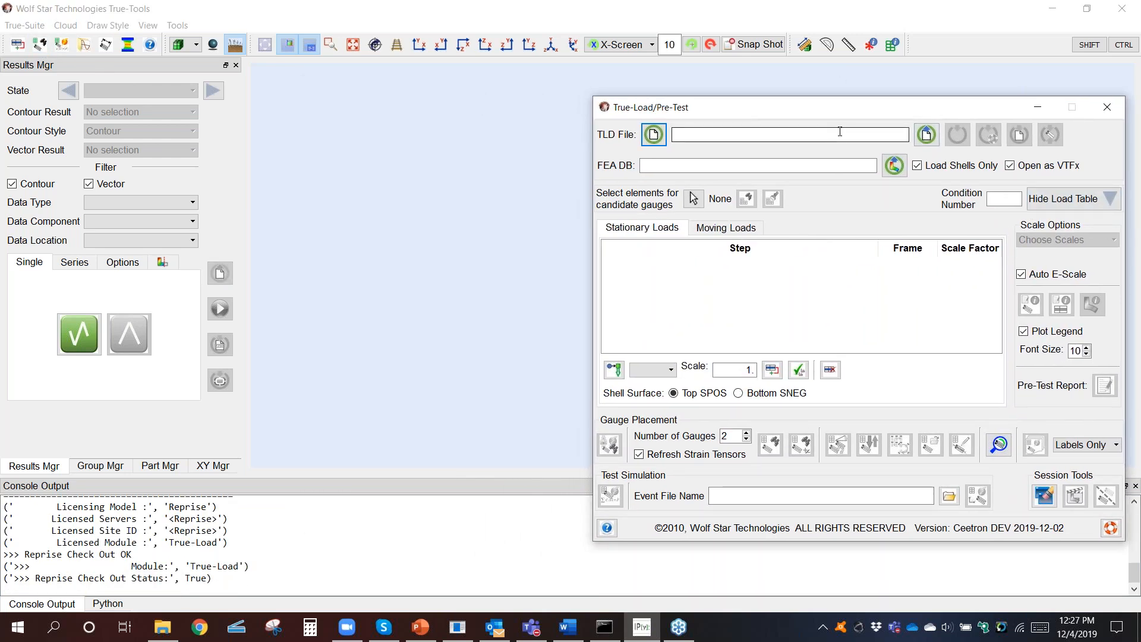
text(tim)
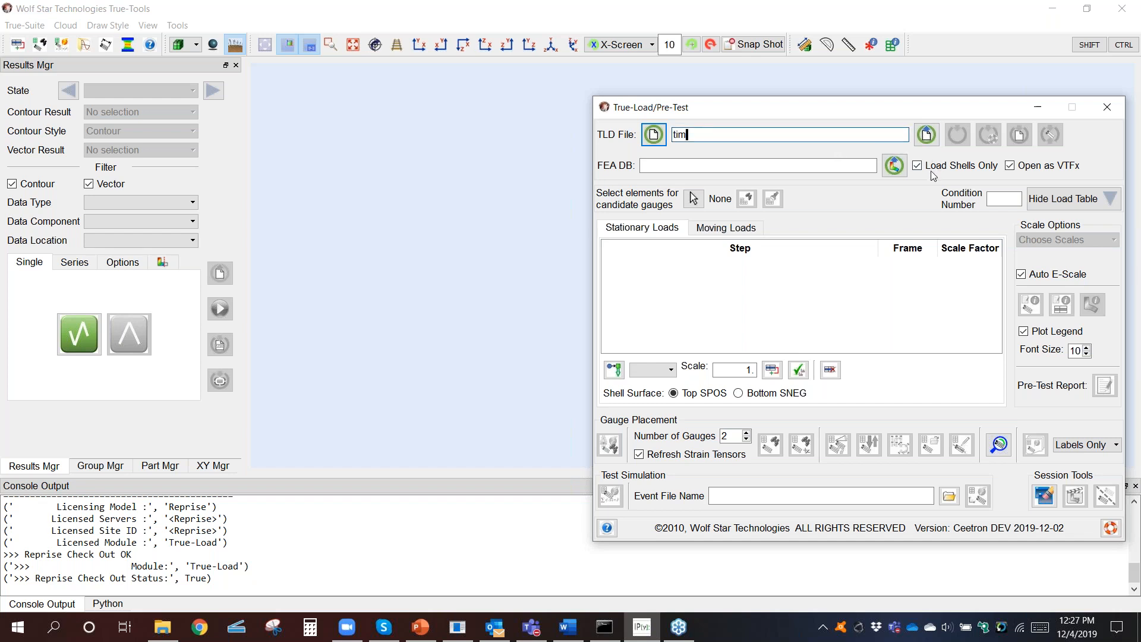
Step: Load the Abaqus results file Scooter-Unit-Loads_v3.odb from the Razor Scooter folder as the FEA database
click(894, 165)
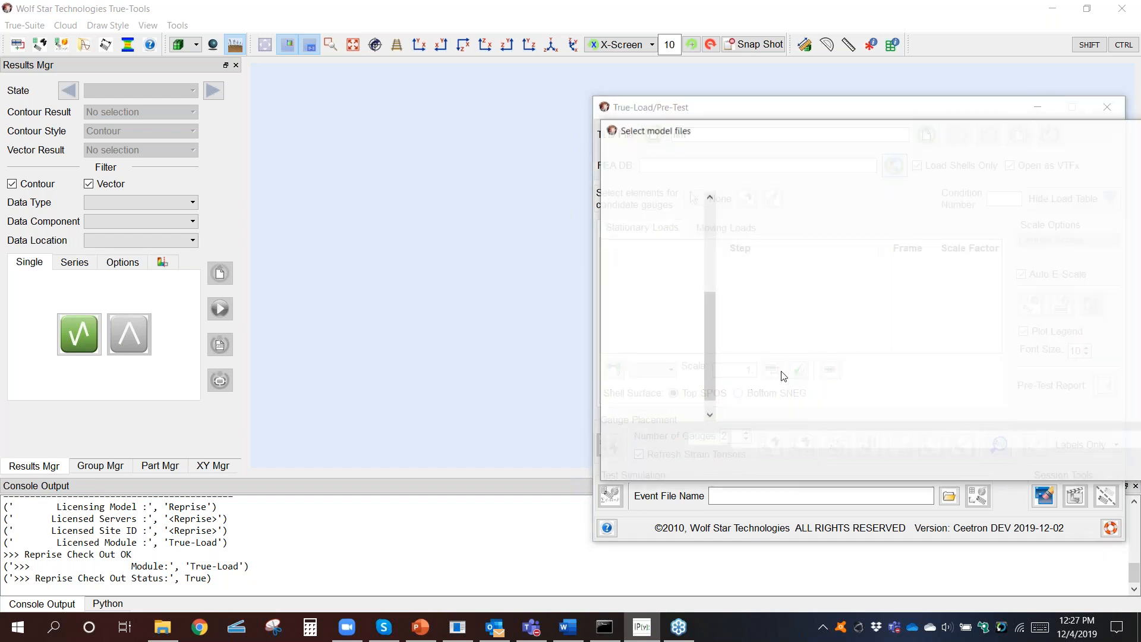
click(804, 303)
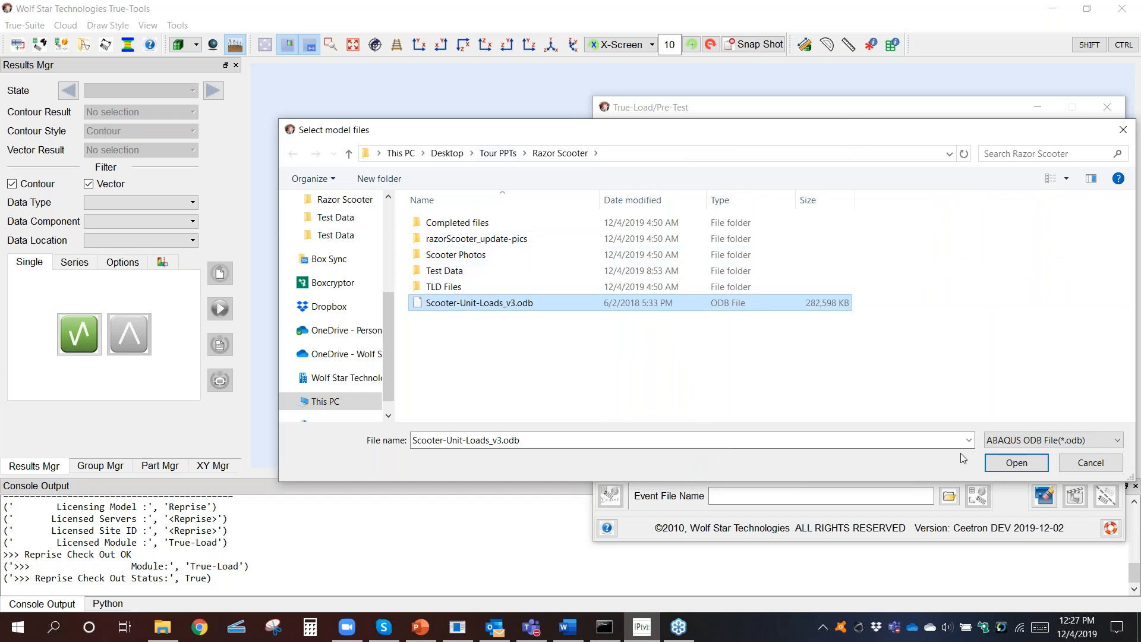
click(1010, 461)
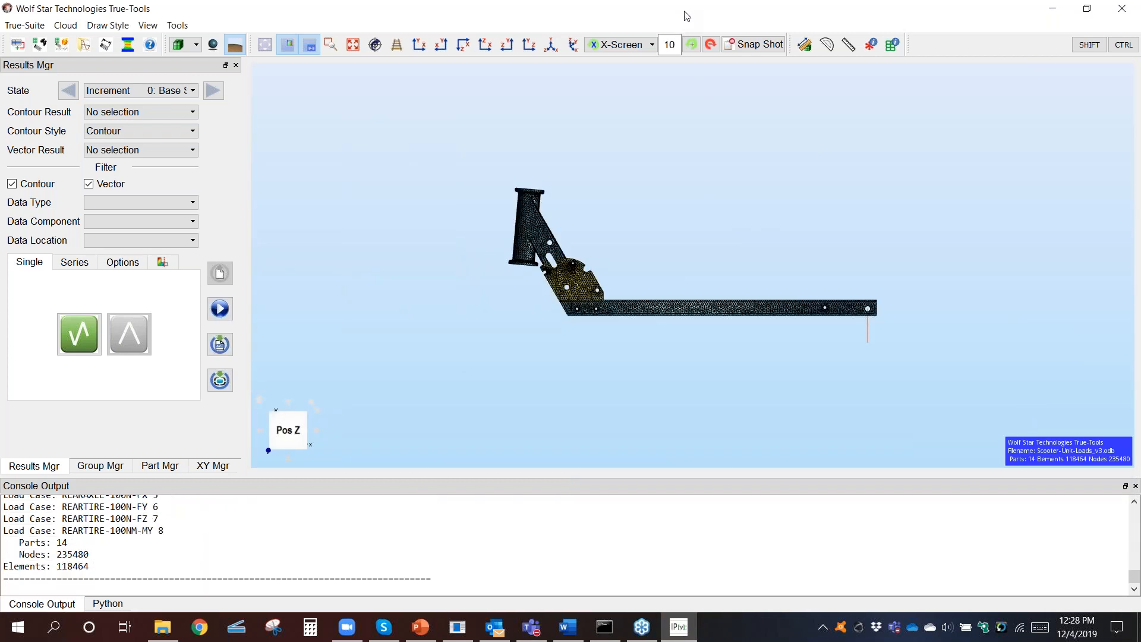
Step: Add all of the model's load cases to the stationary loads table and look through the list
drag(708, 114, 796, 168)
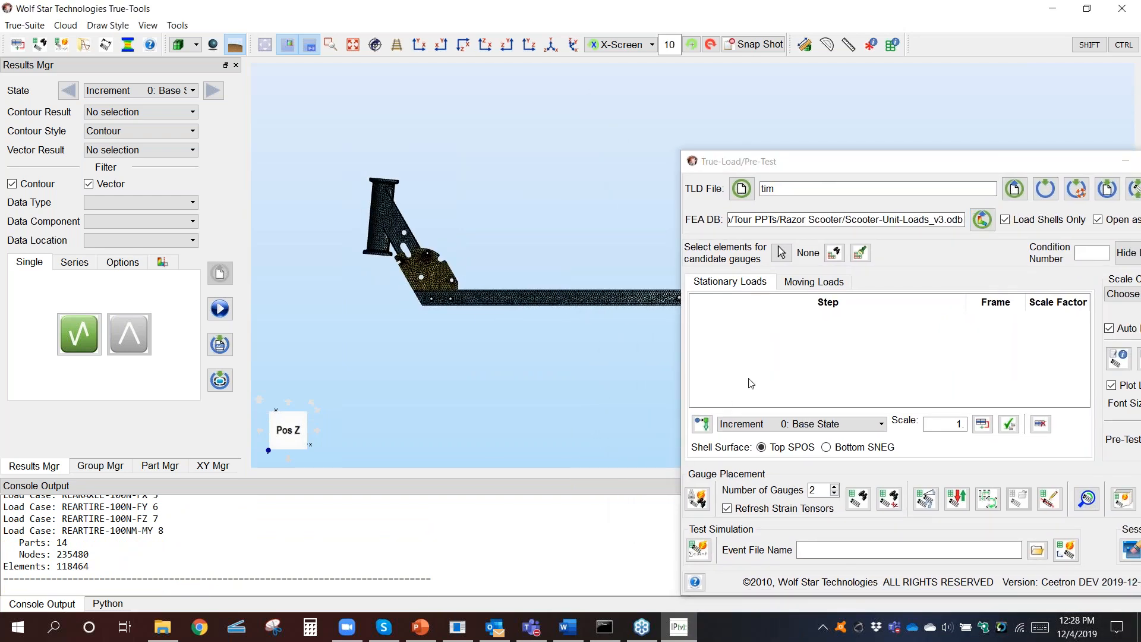
click(701, 424)
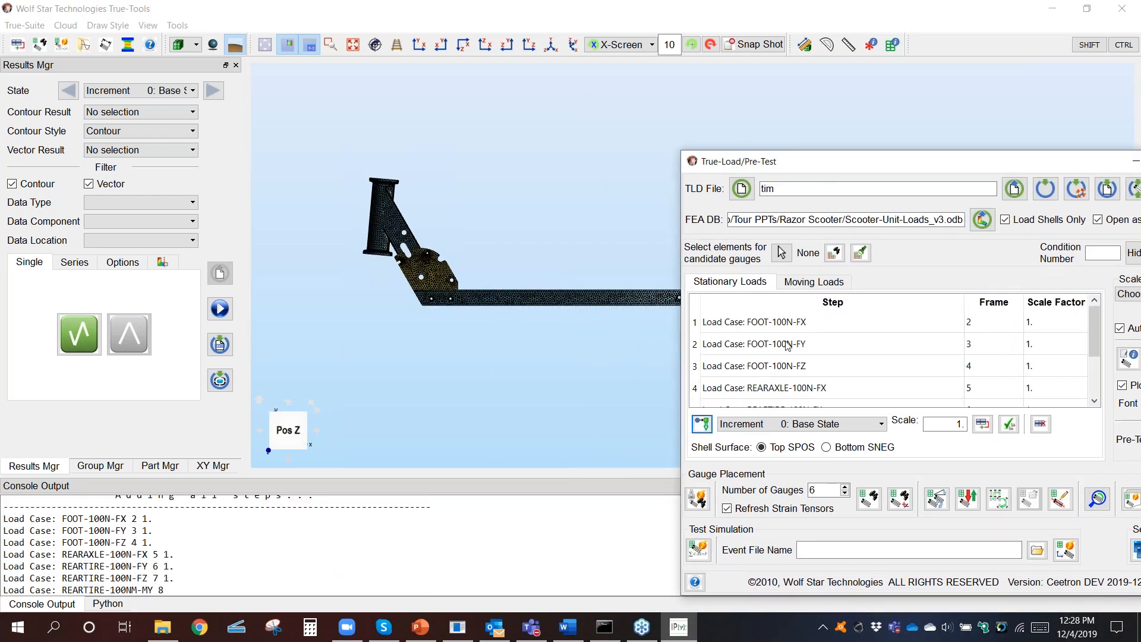
scroll(787, 351, down, 2)
scroll(787, 351, up, 2)
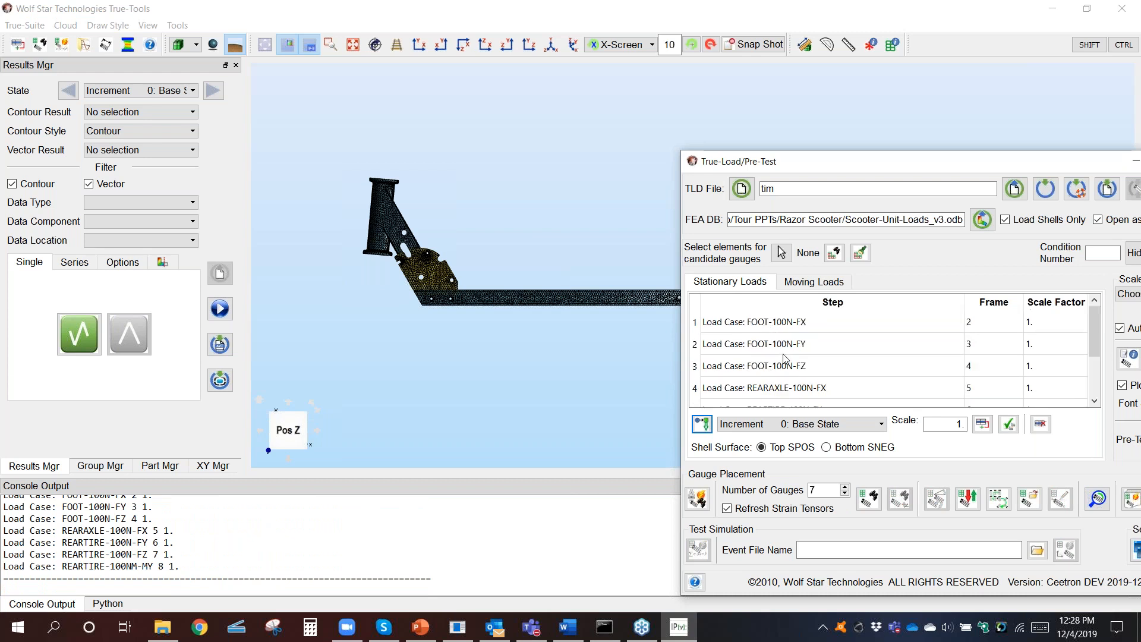
Step: Move the Pre-Test window clear of the scooter frame and show the point loads (CF) as vectors in a tilted view
drag(845, 161, 826, 224)
mouse_move(561, 305)
middle_down()
mouse_move(596, 290)
mouse_move(578, 295)
middle_up()
scroll(576, 295, up, 2)
scroll(577, 294, down, 2)
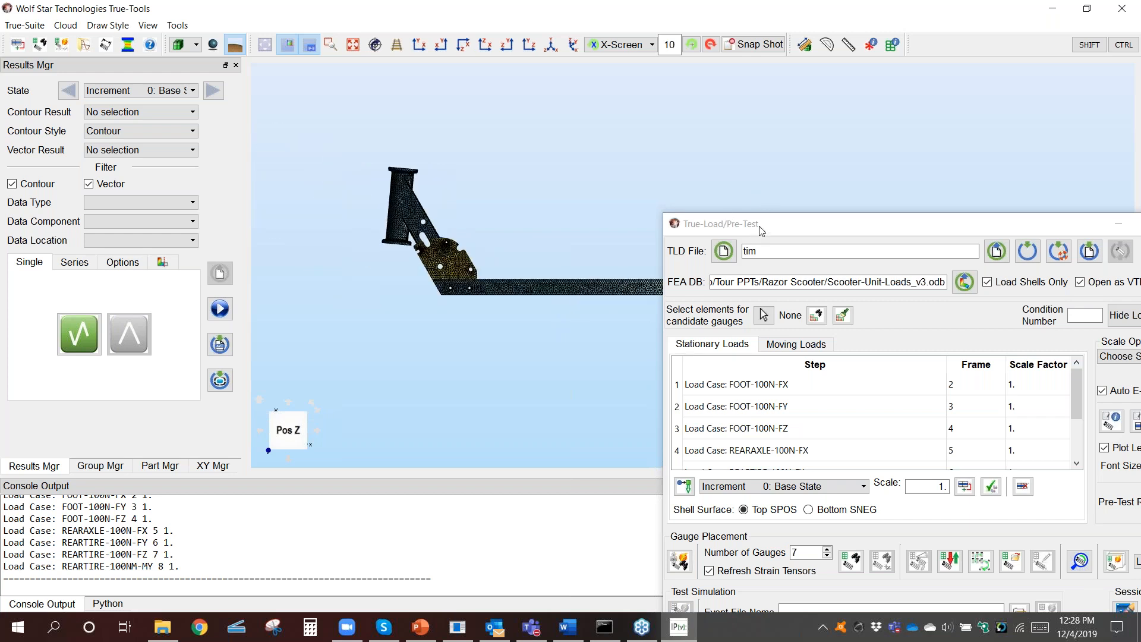
drag(760, 228, 750, 428)
middle_drag(555, 264, 629, 238)
middle_drag(624, 255, 528, 356)
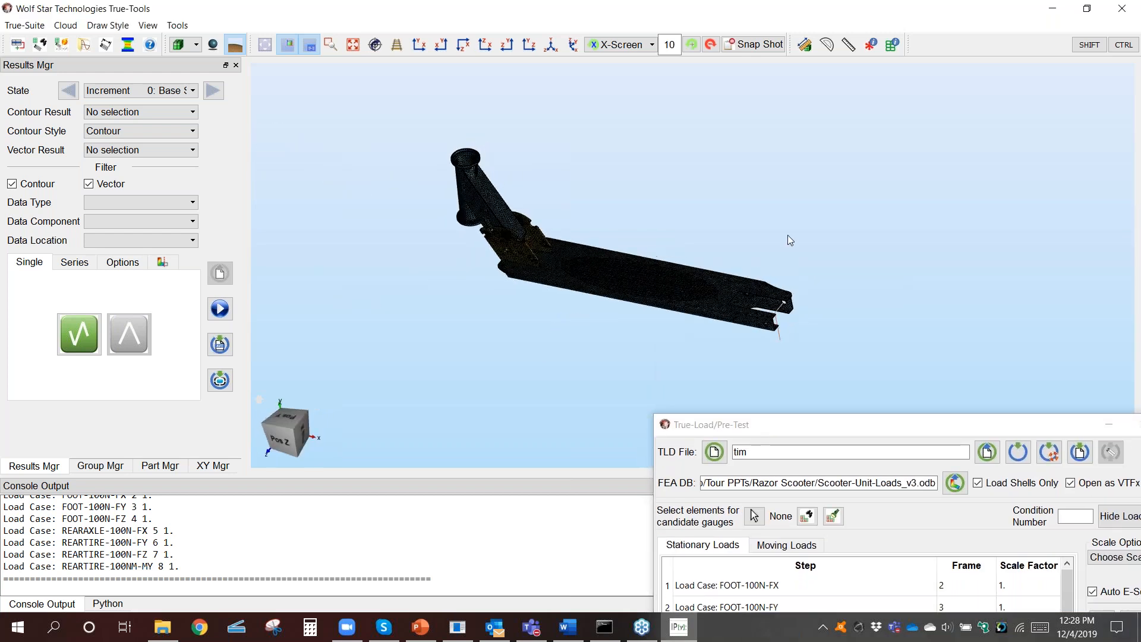
scroll(578, 234, up, 3)
scroll(593, 224, down, 1)
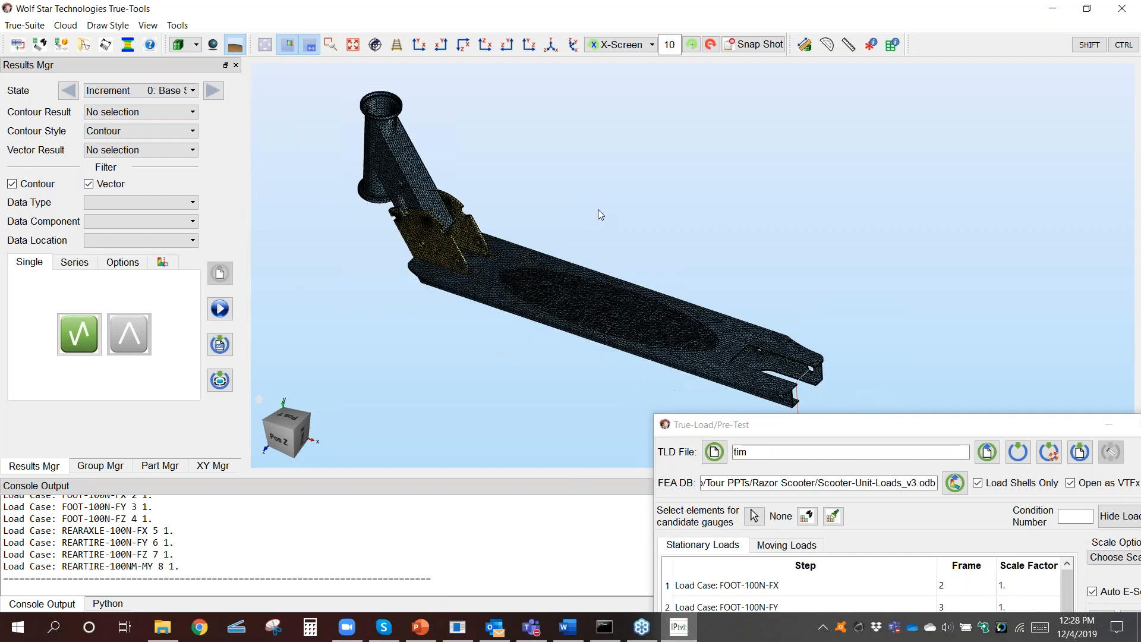
click(137, 149)
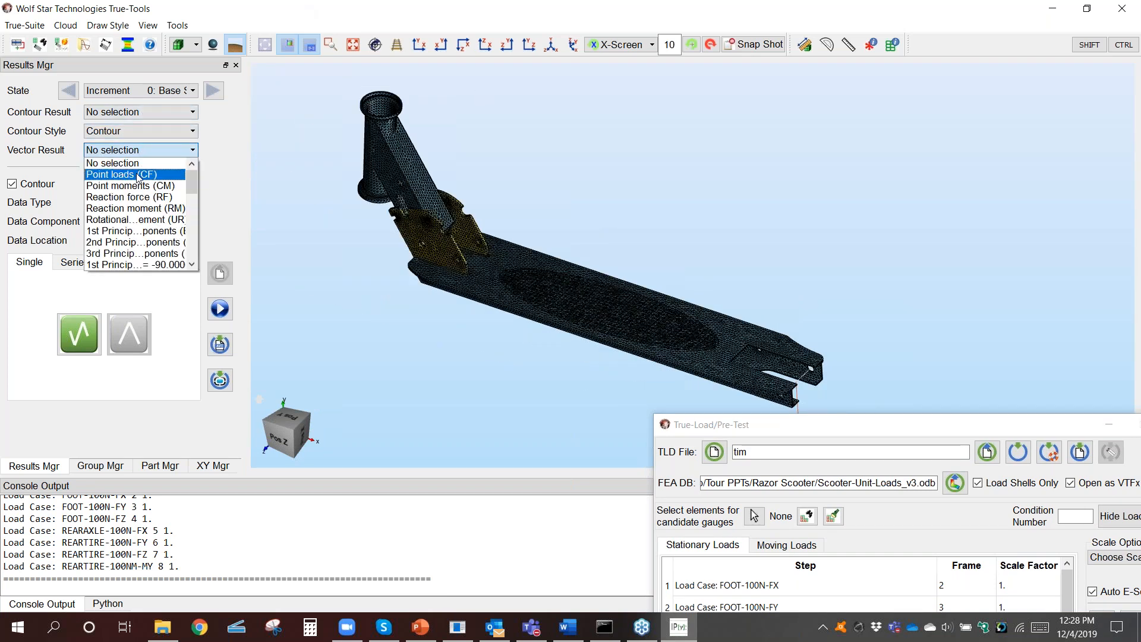
click(138, 175)
Step: Step through the foot, rear axle and rear tire load cases to examine each load's direction on the frame
click(212, 91)
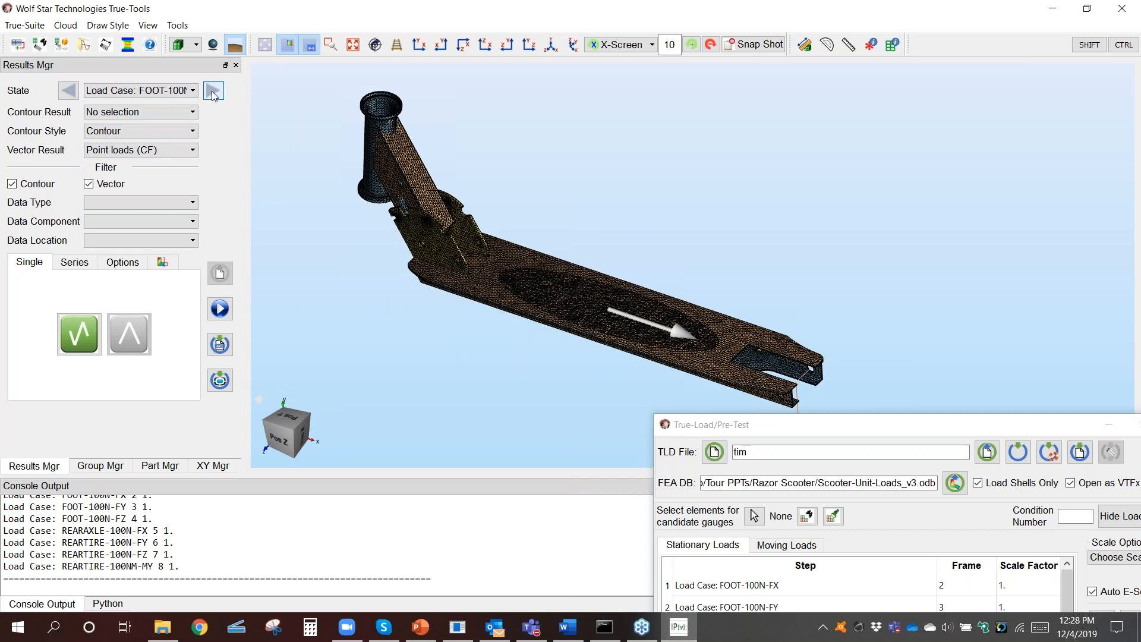
click(213, 92)
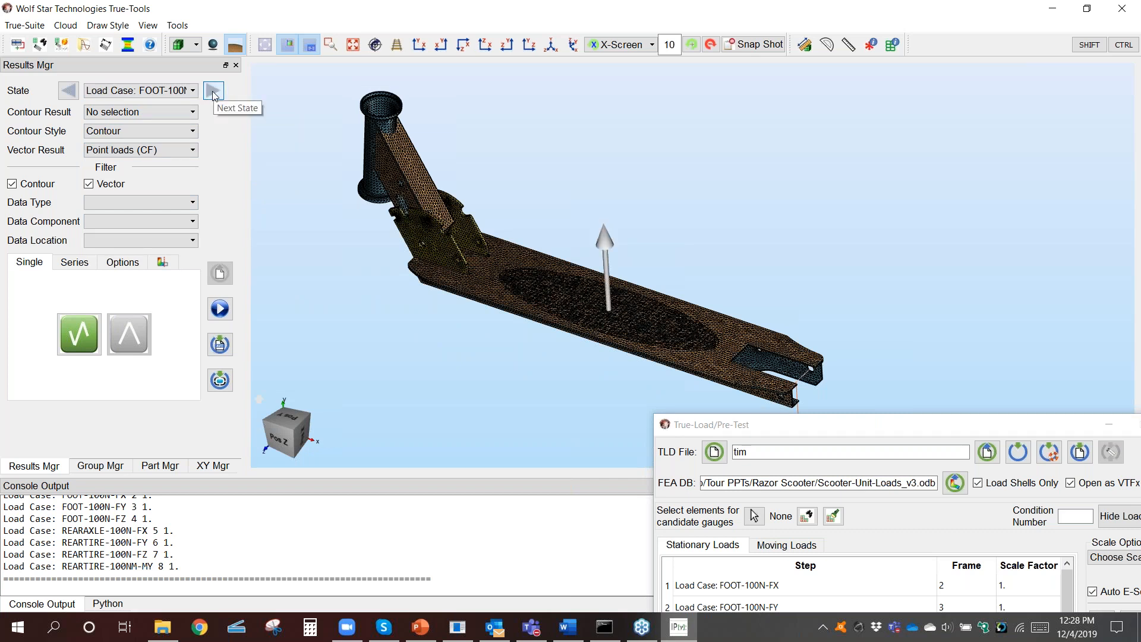
click(213, 92)
drag(611, 273, 589, 212)
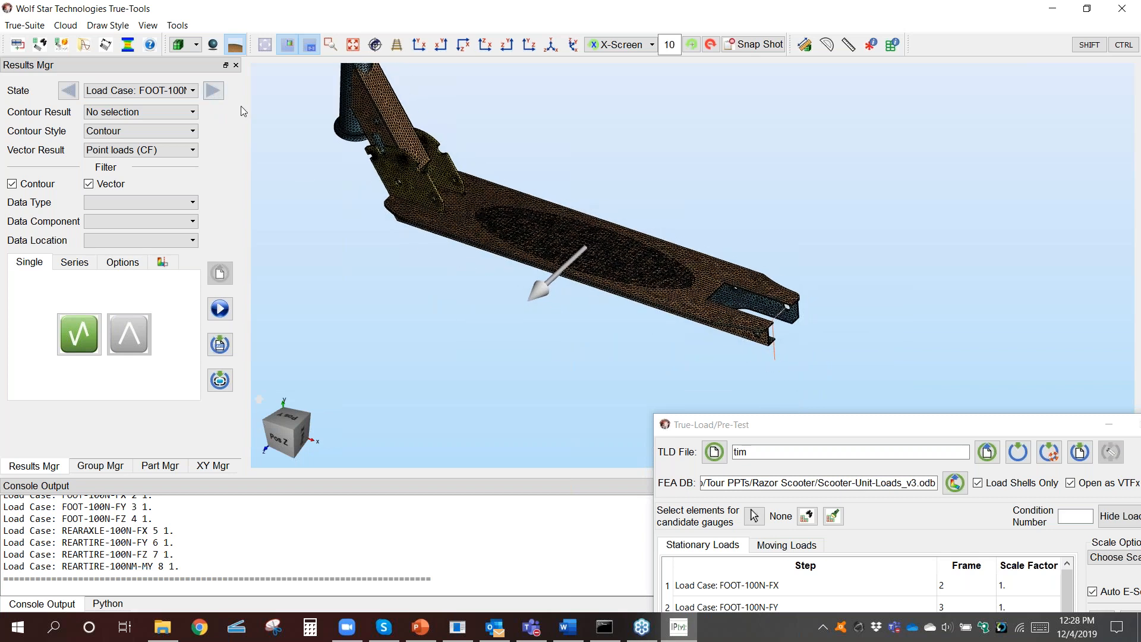
click(212, 92)
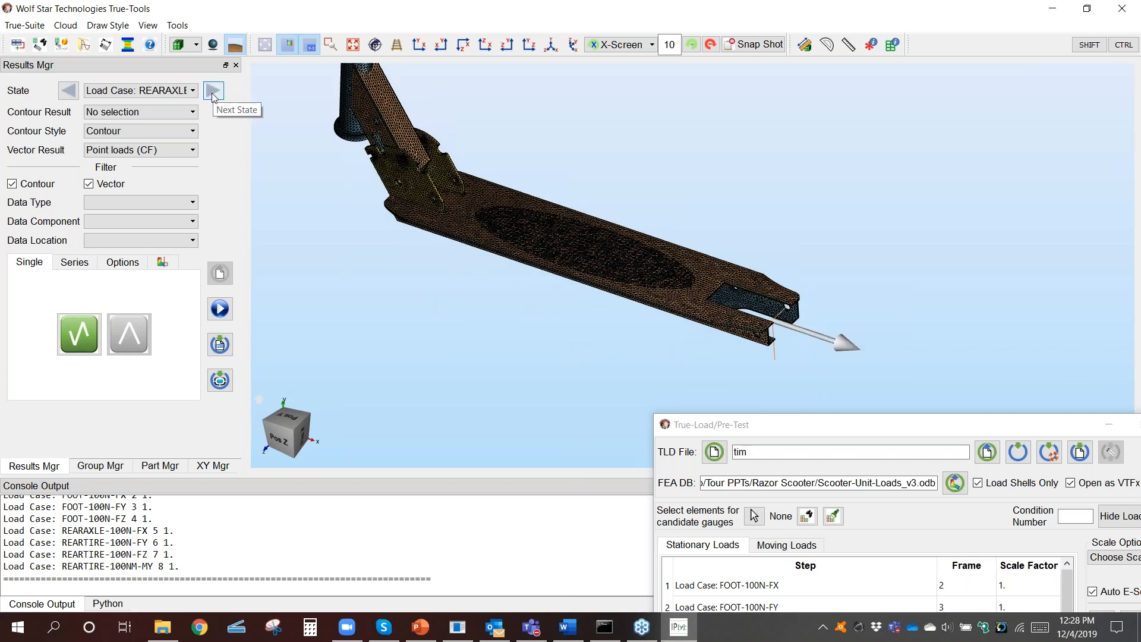
click(213, 94)
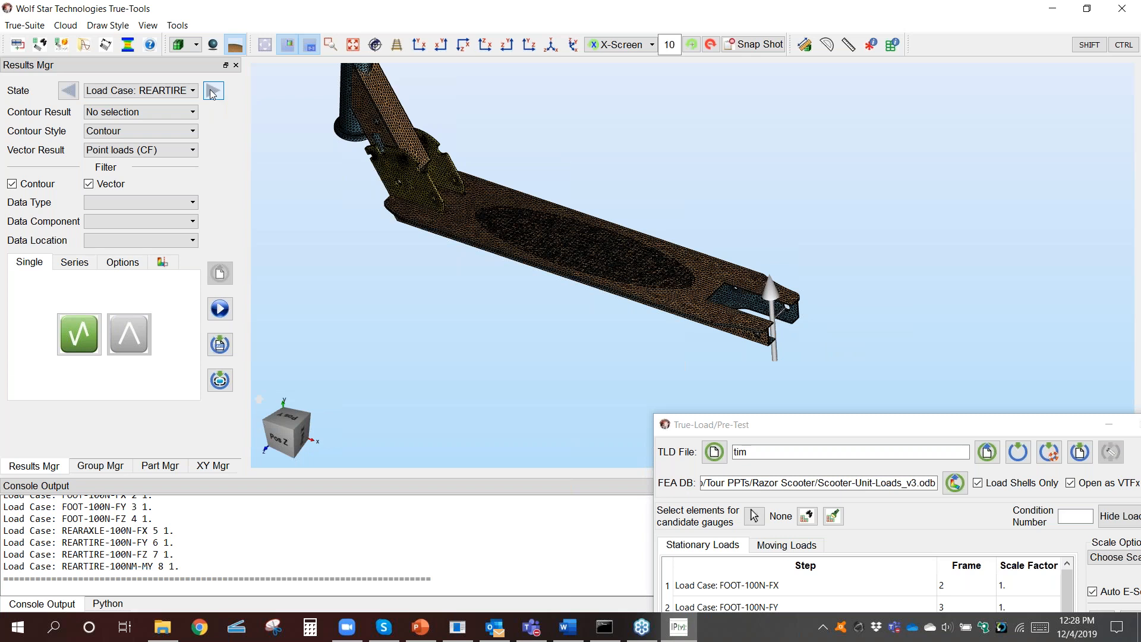
click(213, 93)
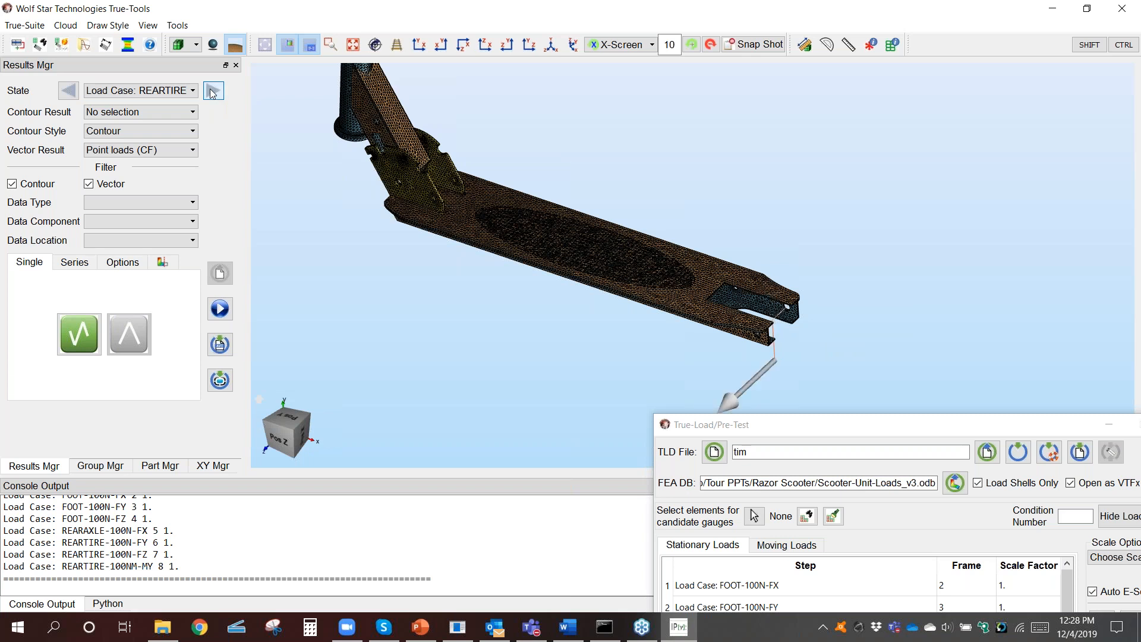
click(213, 92)
Step: Show the point moments (CM) for the rear tire load case, and set the vector result back to No selection
click(156, 150)
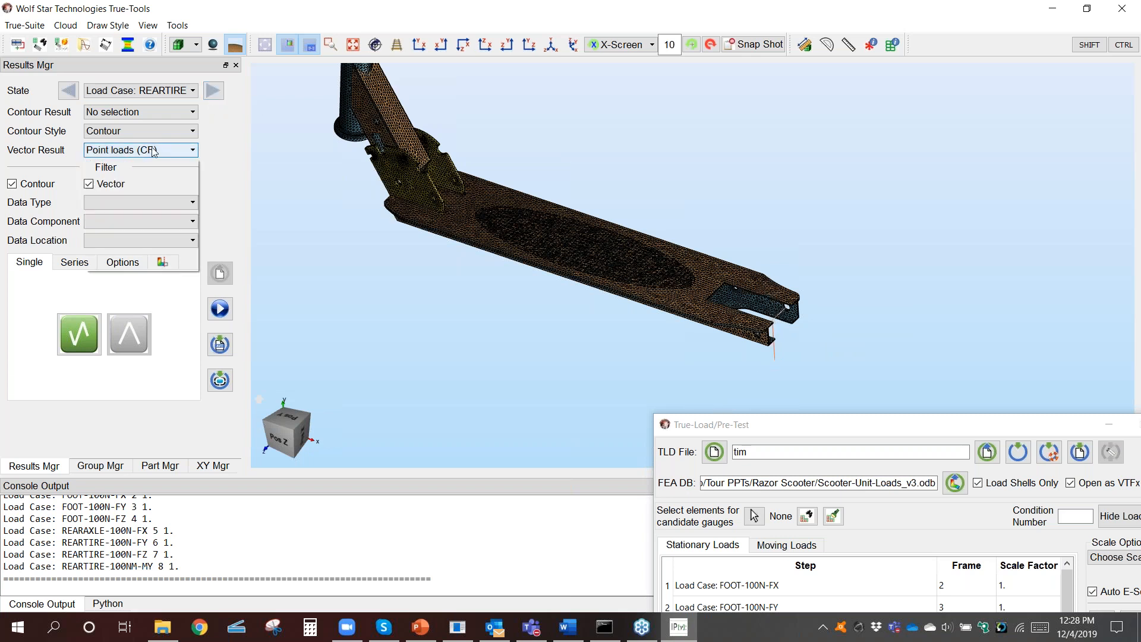
click(157, 186)
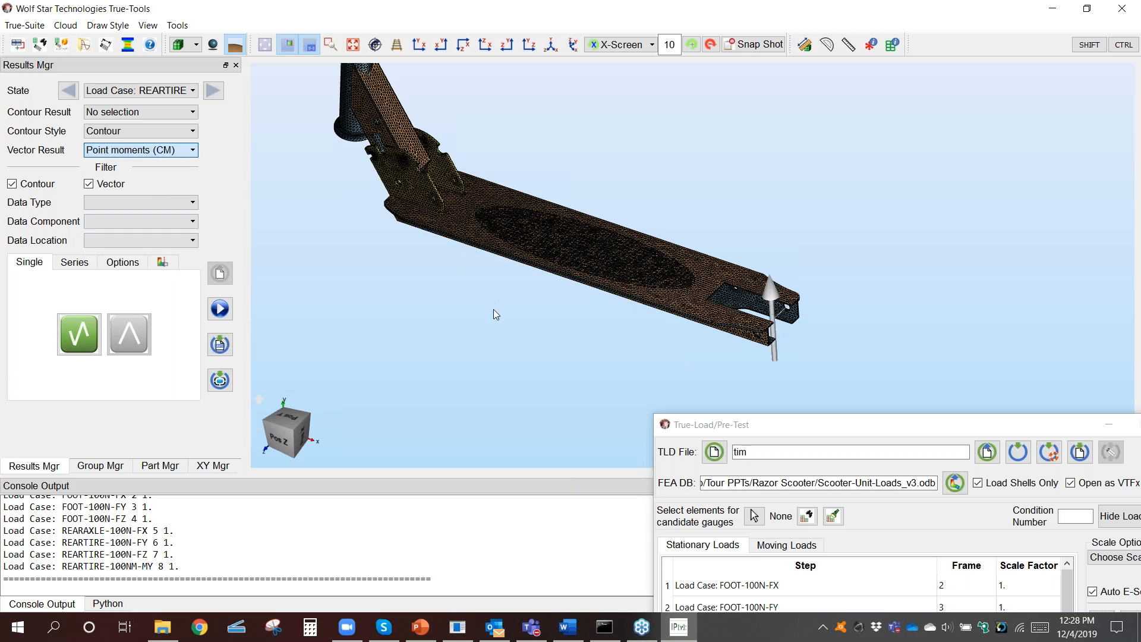
click(172, 151)
click(160, 161)
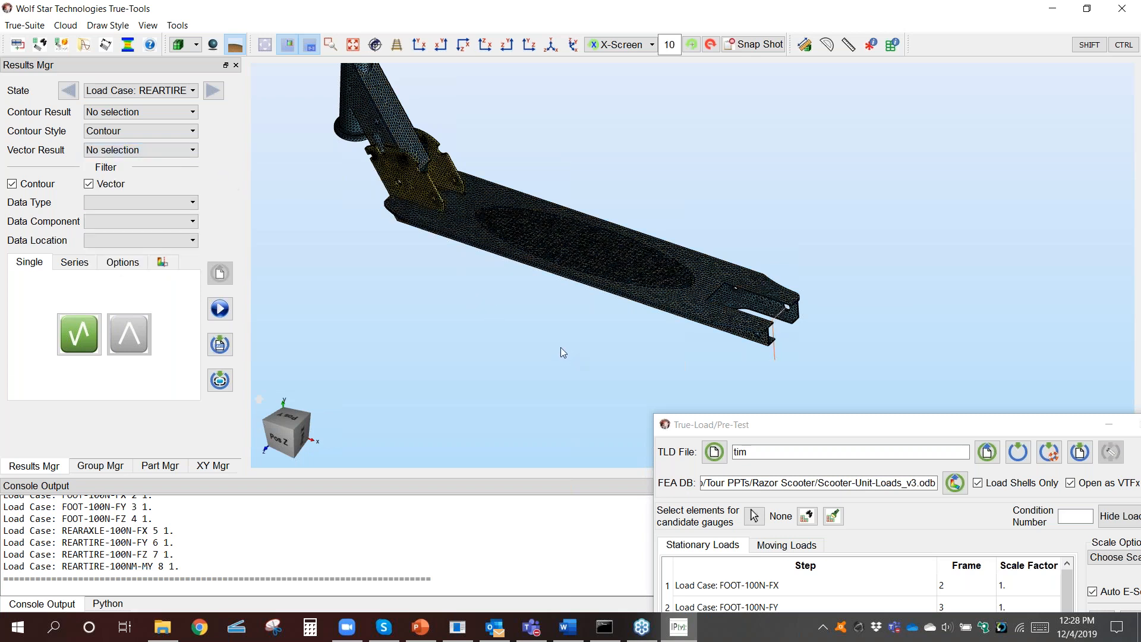
Step: Start picking candidate gauge elements by angle at 20 degrees and select the flat underside of the deck
middle_drag(583, 304, 600, 358)
middle_drag(721, 369, 740, 263)
middle_drag(596, 271, 590, 306)
scroll(607, 308, up, 5)
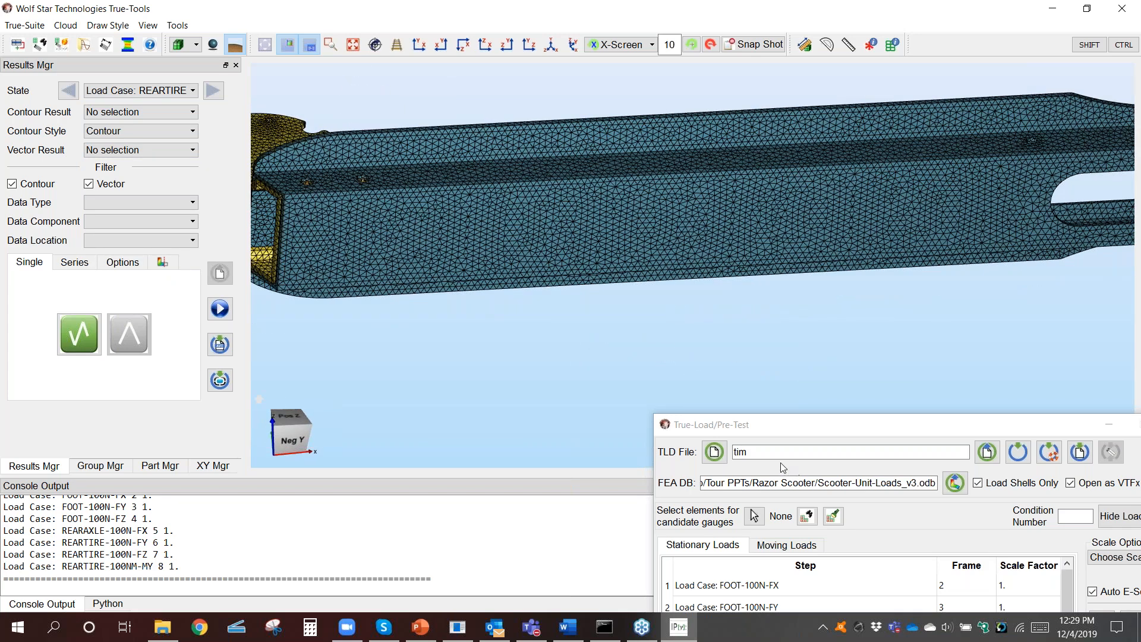
click(754, 517)
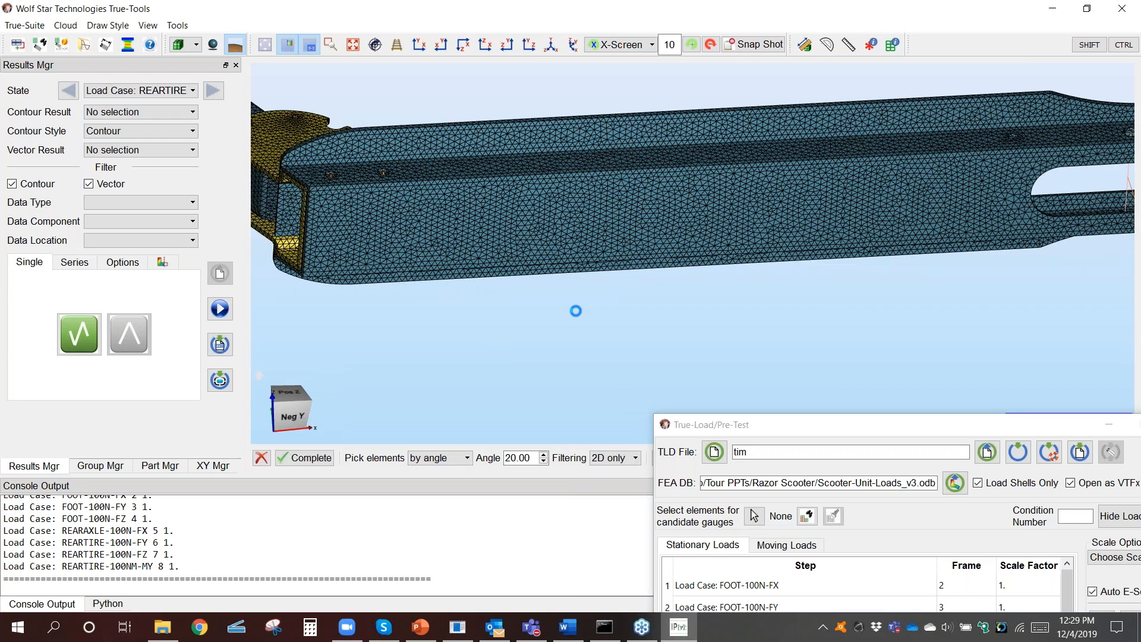
click(530, 271)
Step: Add the top face of the deck to the candidate gauge element selection
middle_drag(604, 278, 636, 349)
shift+click(444, 215)
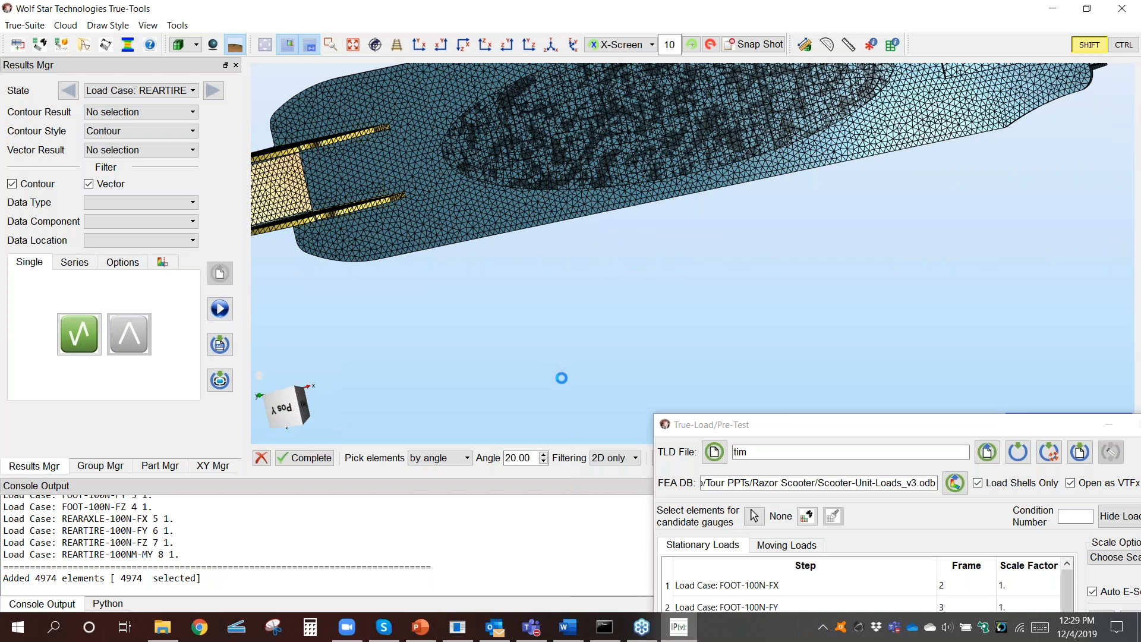
middle_drag(549, 344, 642, 90)
middle_drag(632, 186, 450, 410)
Step: Switch to individual element picking and remove four rows of adjacent elements around the edges of the selected deck faces
click(452, 458)
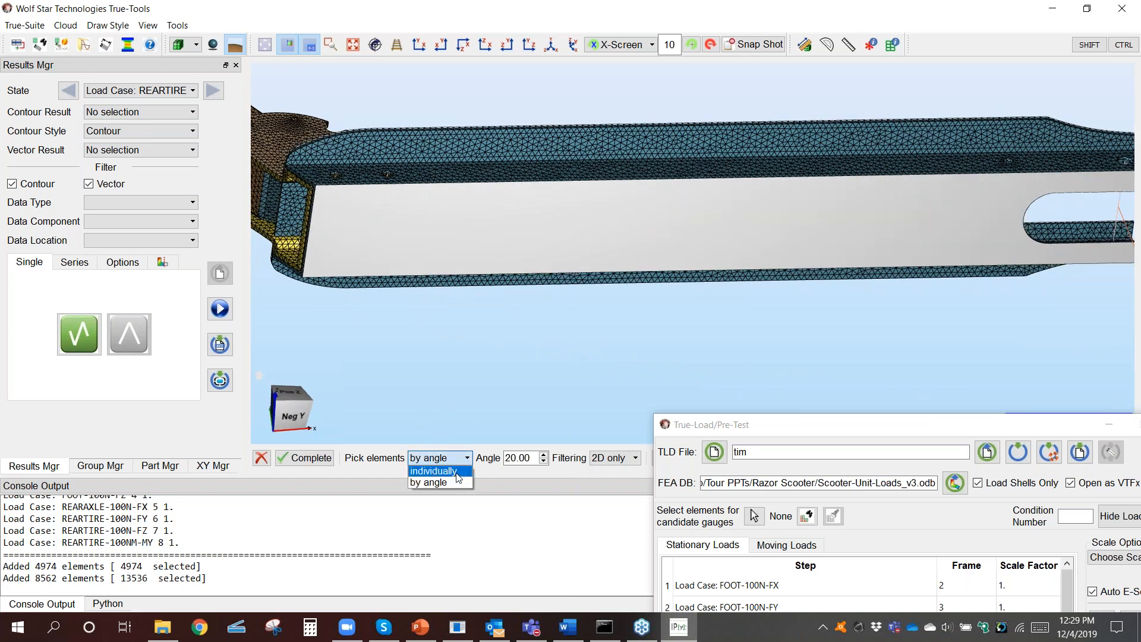
click(456, 471)
middle_drag(486, 400, 559, 397)
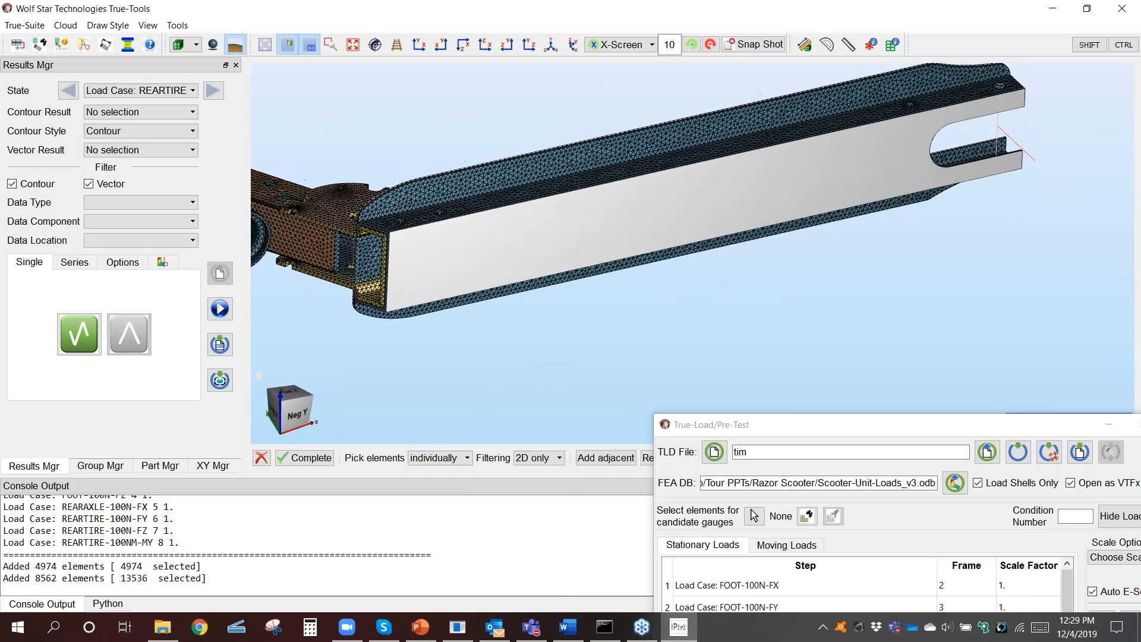
drag(739, 432, 802, 415)
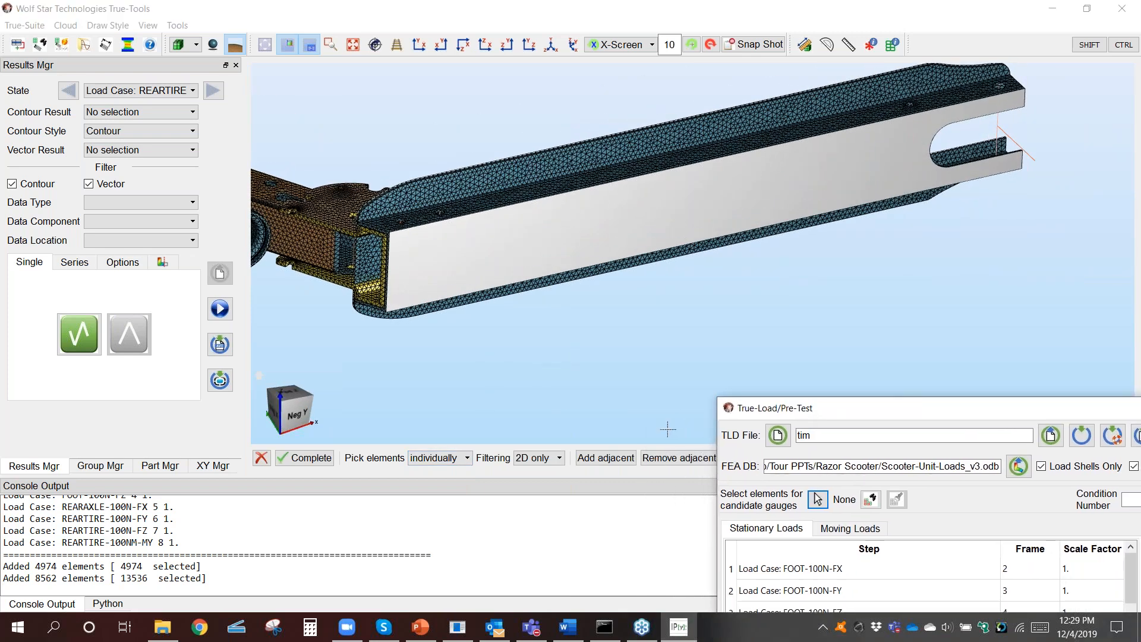
click(683, 462)
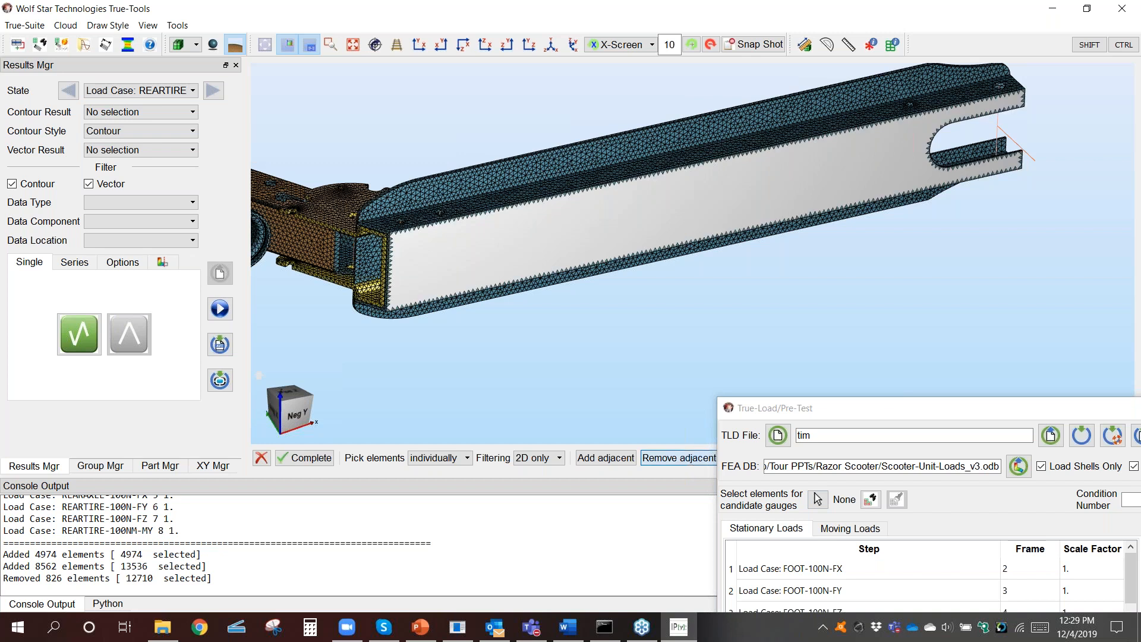
click(682, 463)
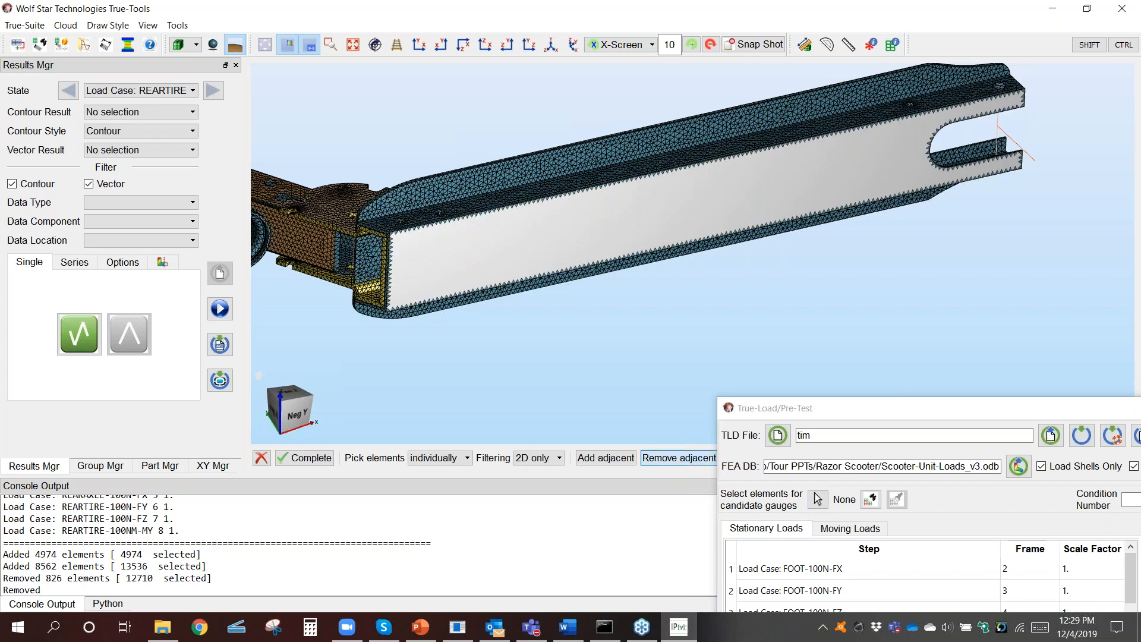
click(685, 461)
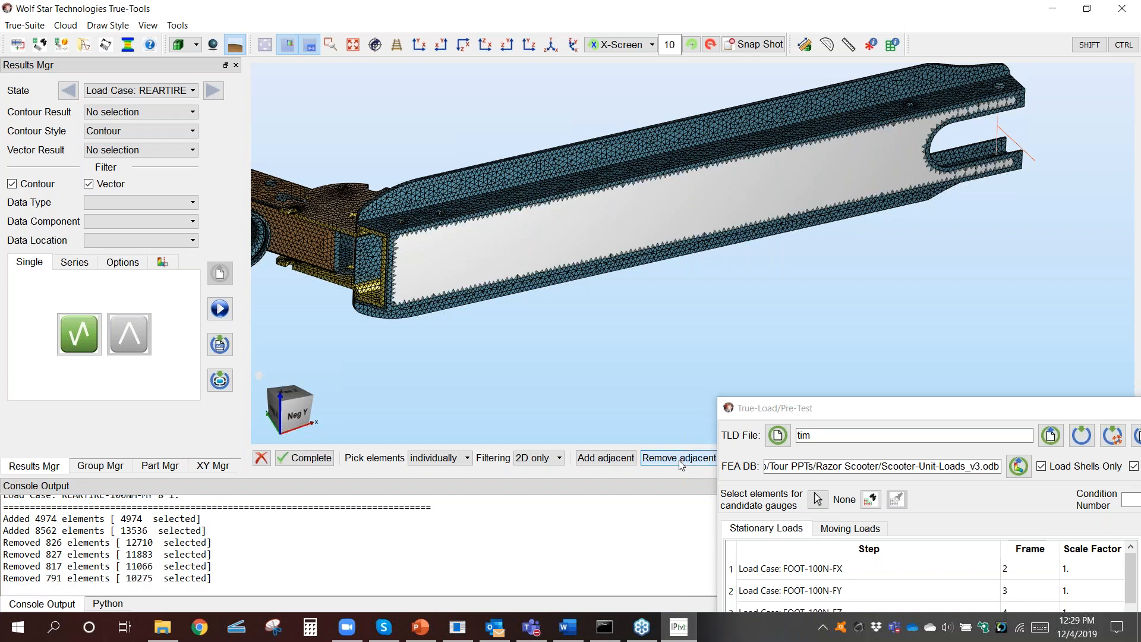
Step: Check the trimmed selection on the deck's top face and complete the candidate gauge element picking
middle_drag(674, 274, 378, 210)
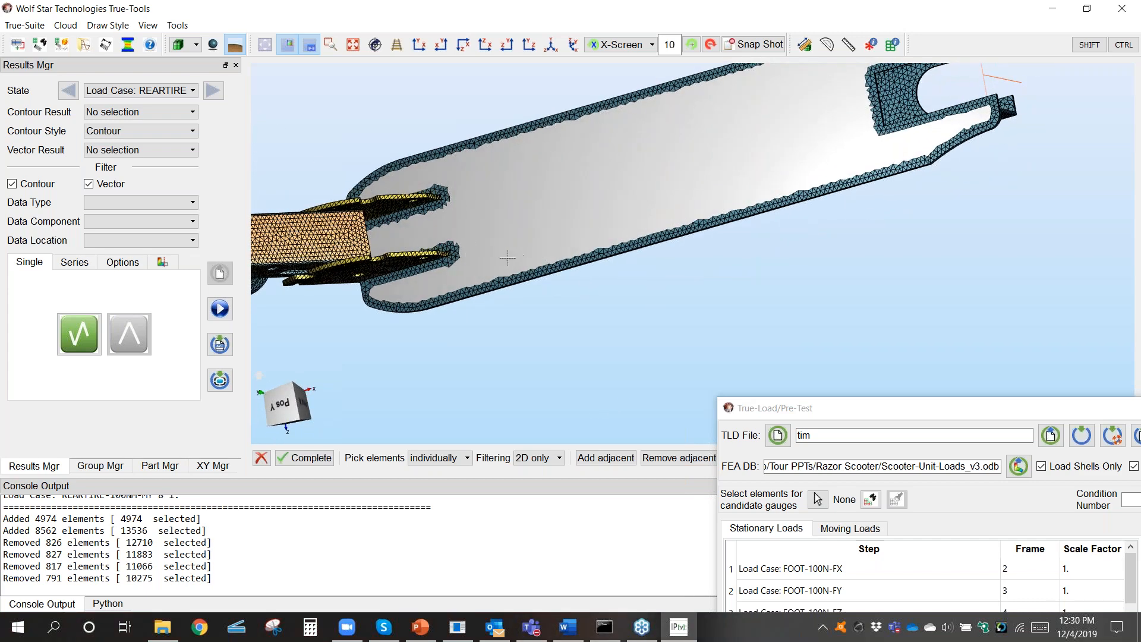
middle_drag(517, 250, 568, 156)
middle_drag(558, 273, 585, 155)
click(319, 458)
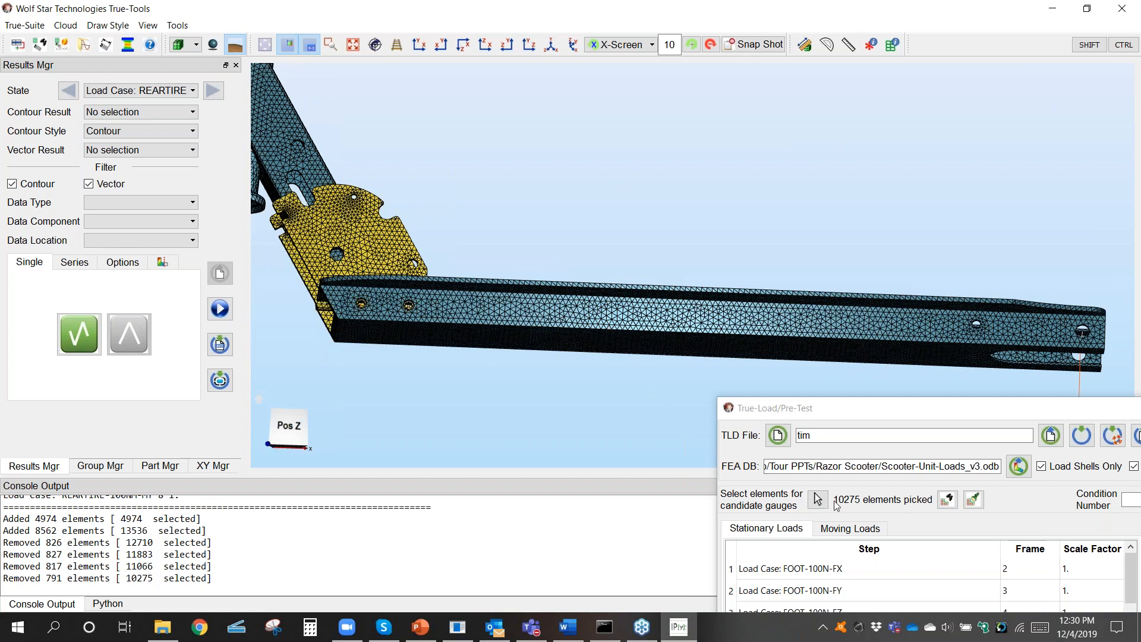
Step: Reopen candidate gauge element picking, remove the deck elements at the front end below the neck plates, and complete the selection
click(818, 501)
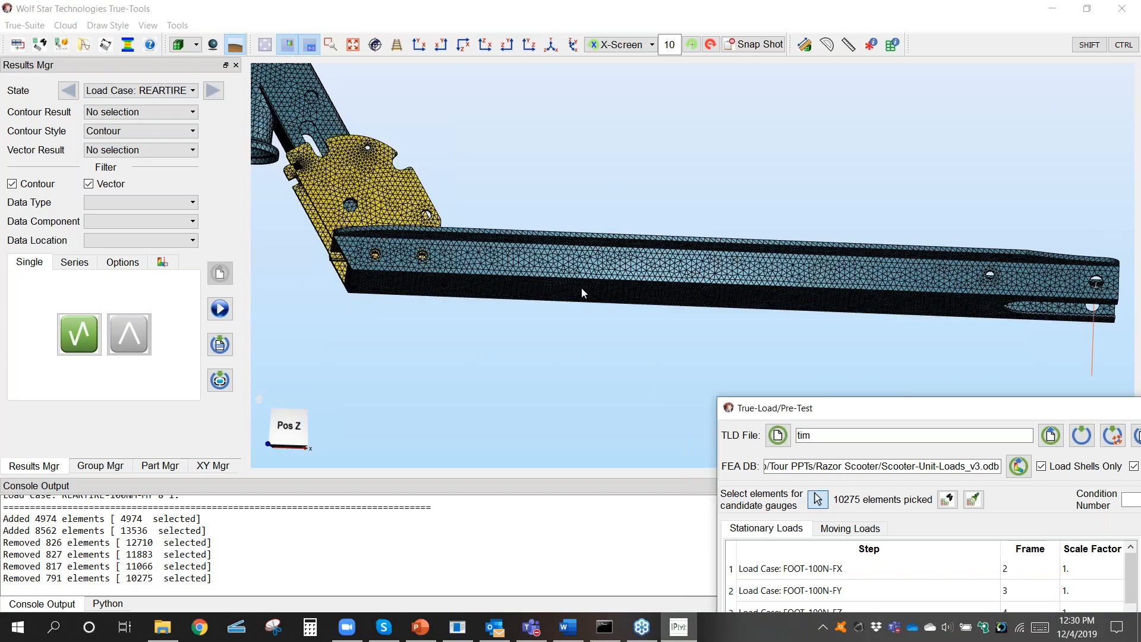
middle_drag(629, 288, 610, 335)
click(419, 45)
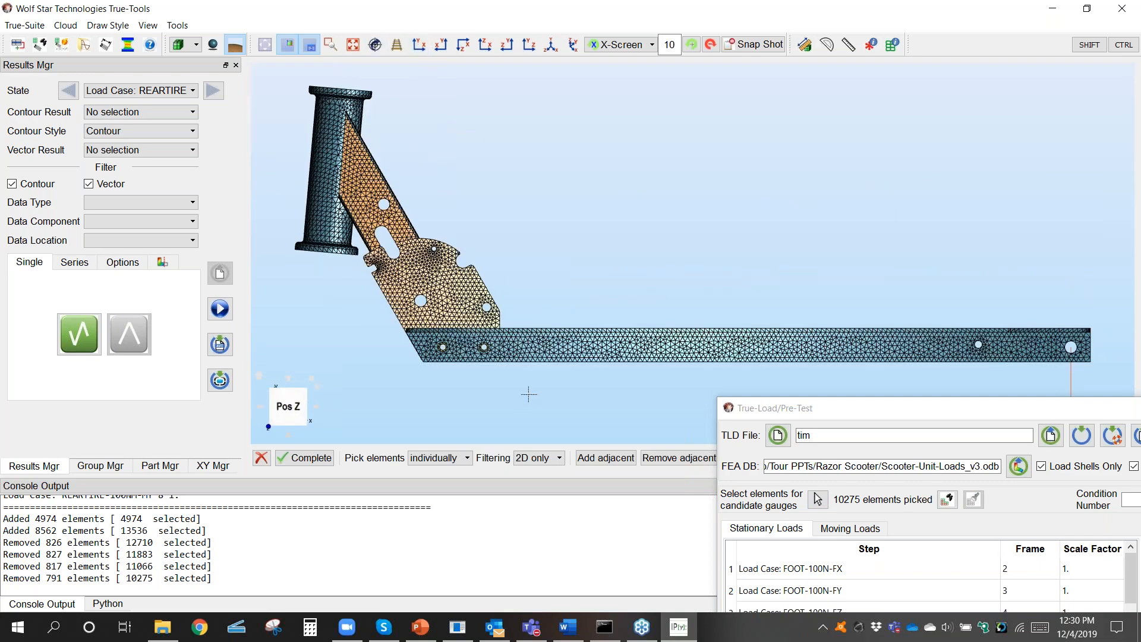
scroll(628, 295, up, 5)
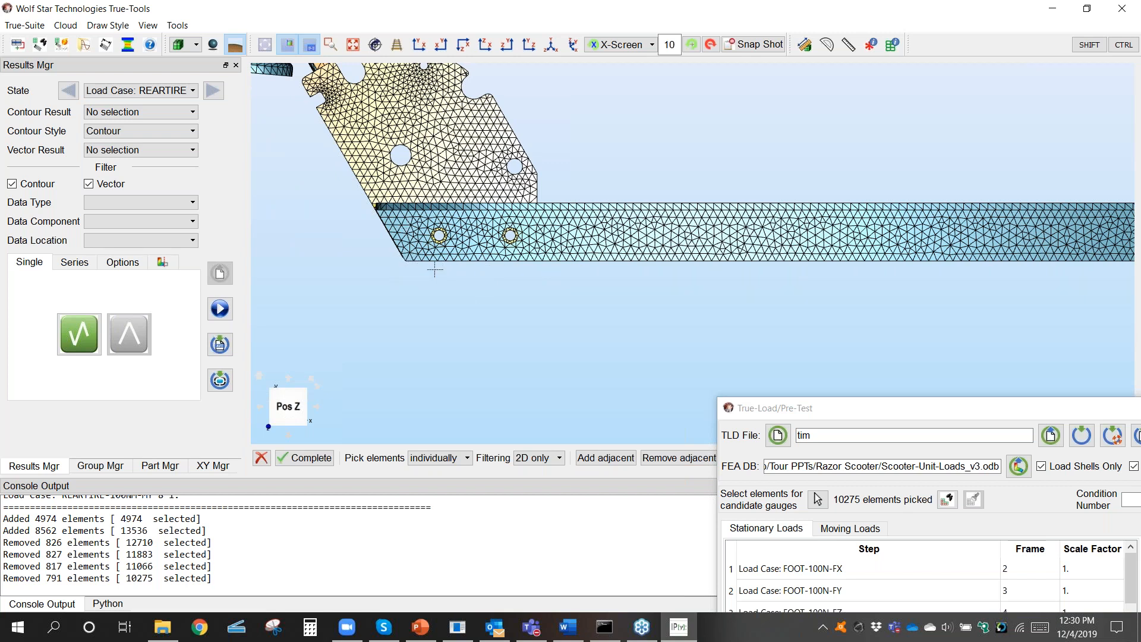
key(ctrl)
ctrl+drag(389, 298, 581, 246)
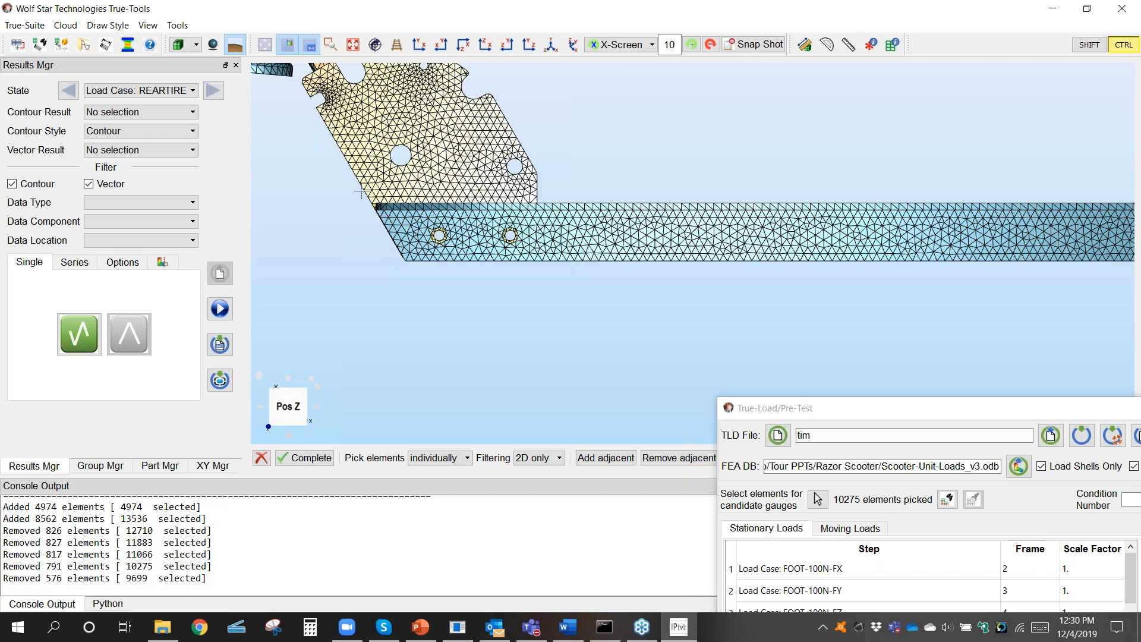
ctrl+drag(361, 191, 541, 217)
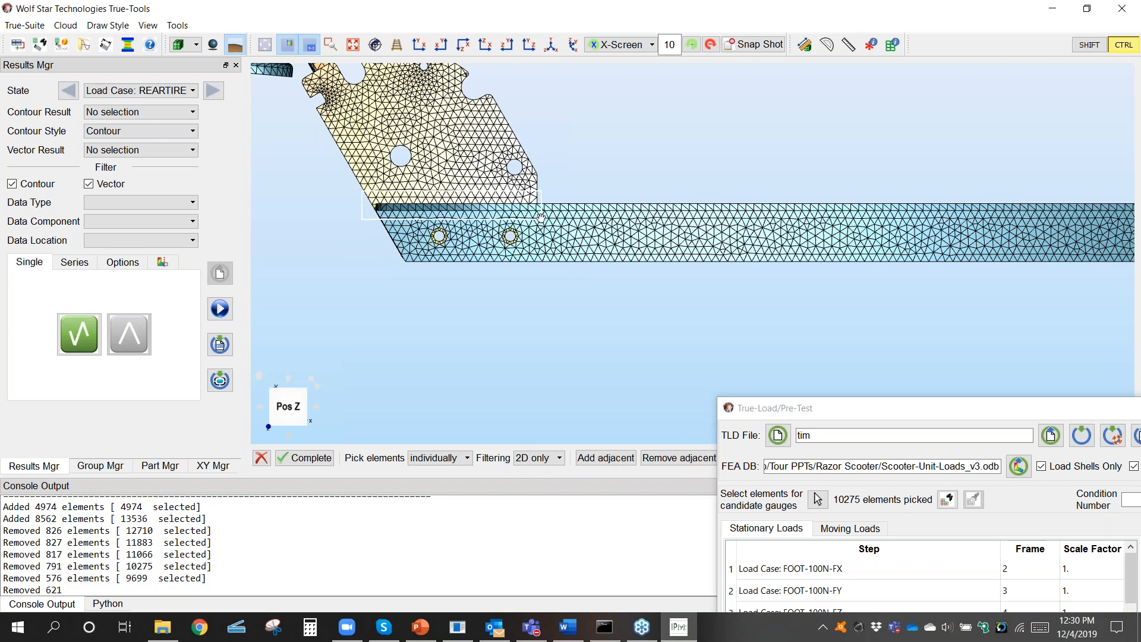
middle_drag(657, 196, 645, 325)
middle_click(646, 324)
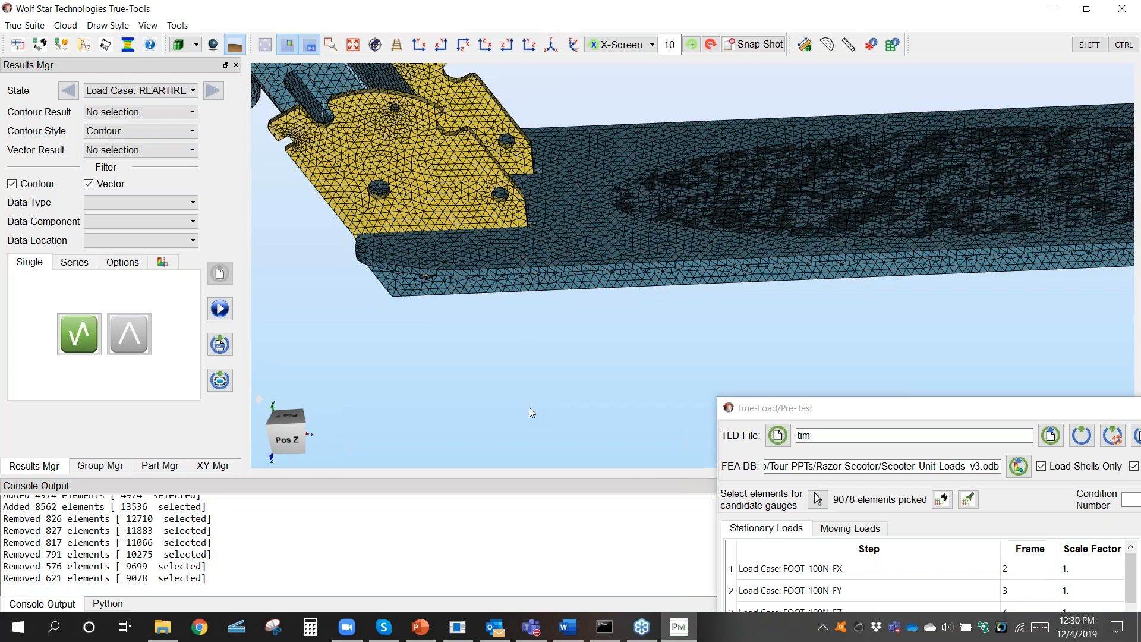
Step: Remove the deck elements around the rear axle end from the candidate selection, complete picking, and highlight the remaining picked elements
click(817, 500)
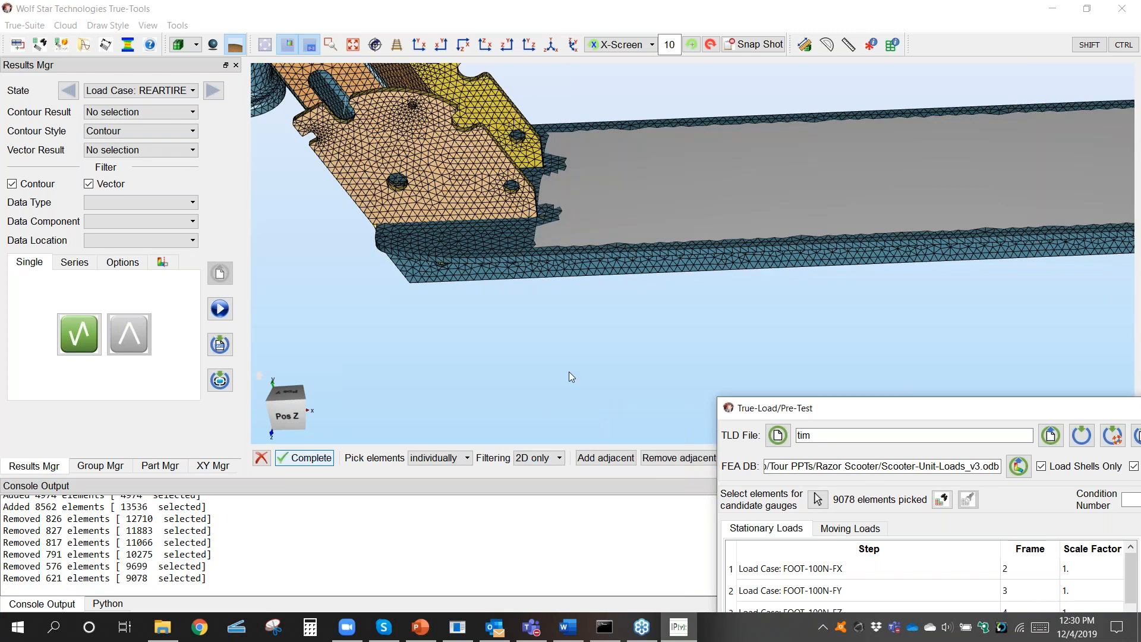
middle_drag(580, 326, 565, 247)
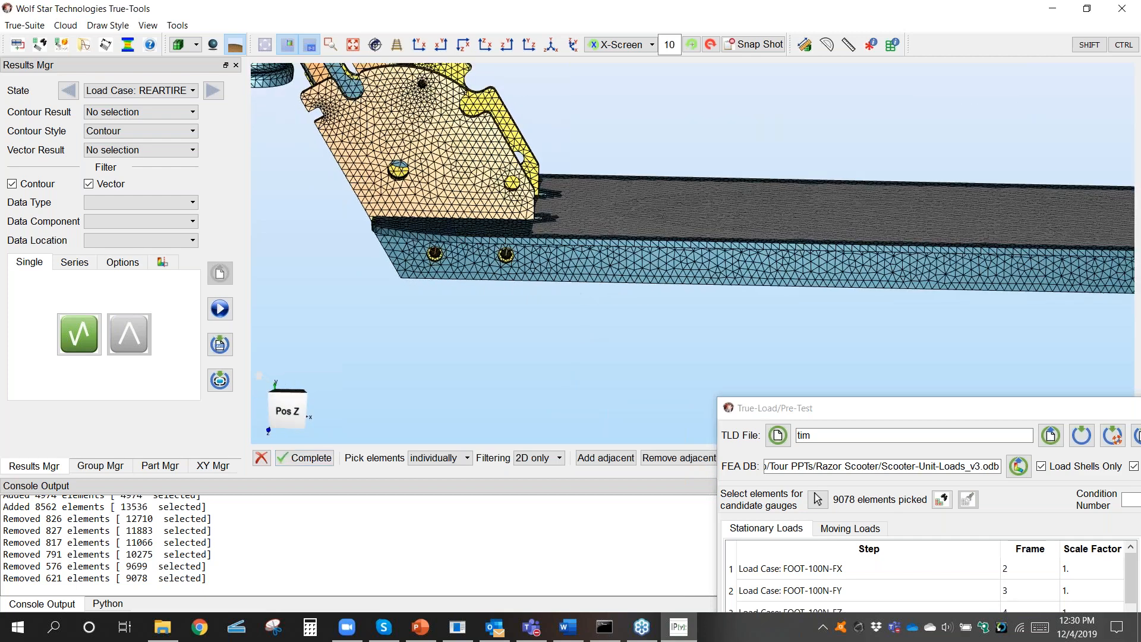
click(416, 52)
middle_drag(571, 208, 438, 186)
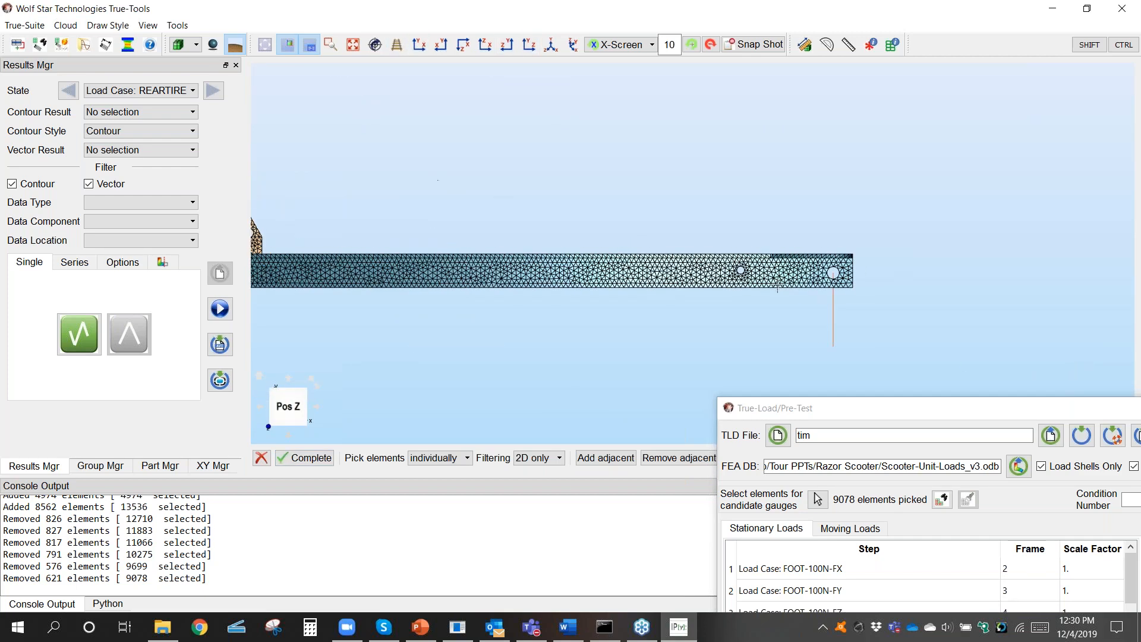
middle_drag(870, 266, 758, 267)
scroll(776, 278, up, 2)
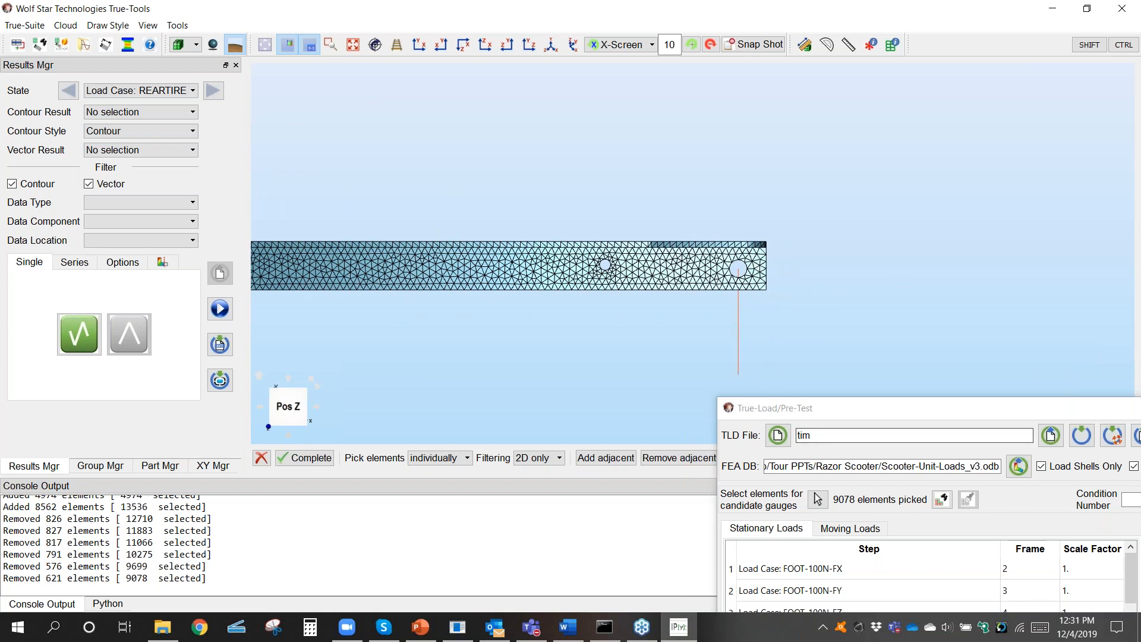
key(ctrl)
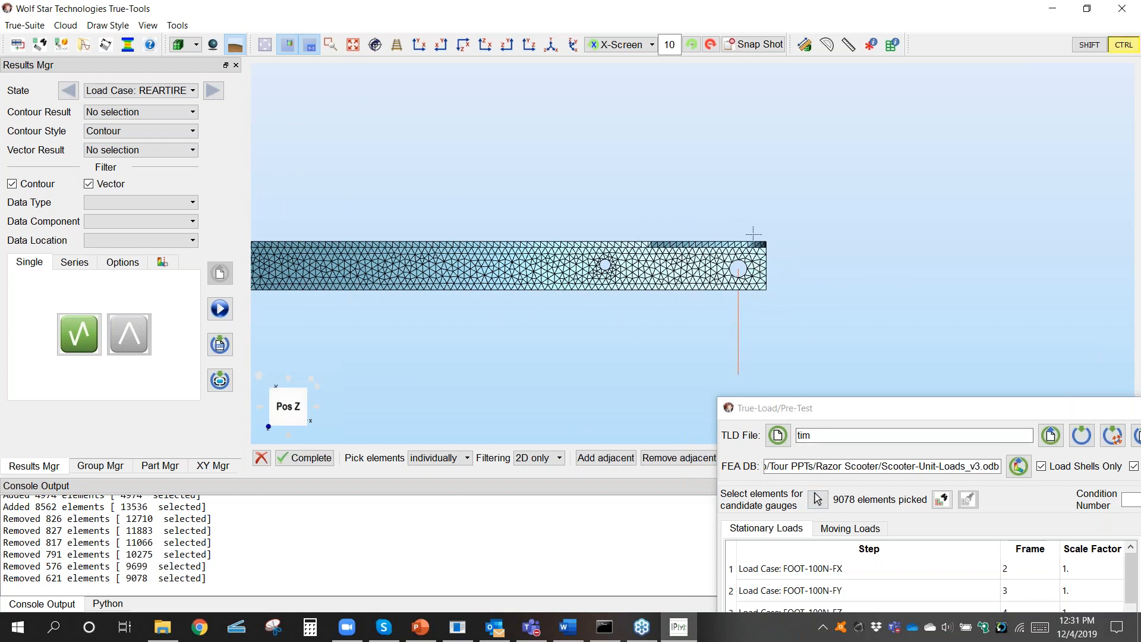
ctrl+drag(790, 225, 573, 315)
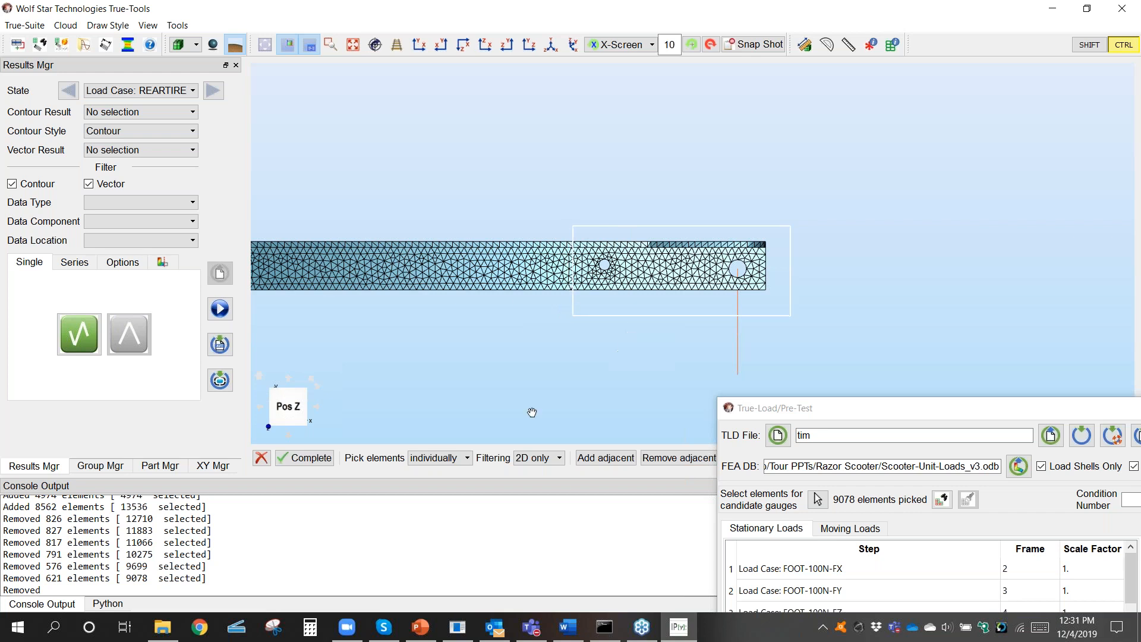
click(321, 462)
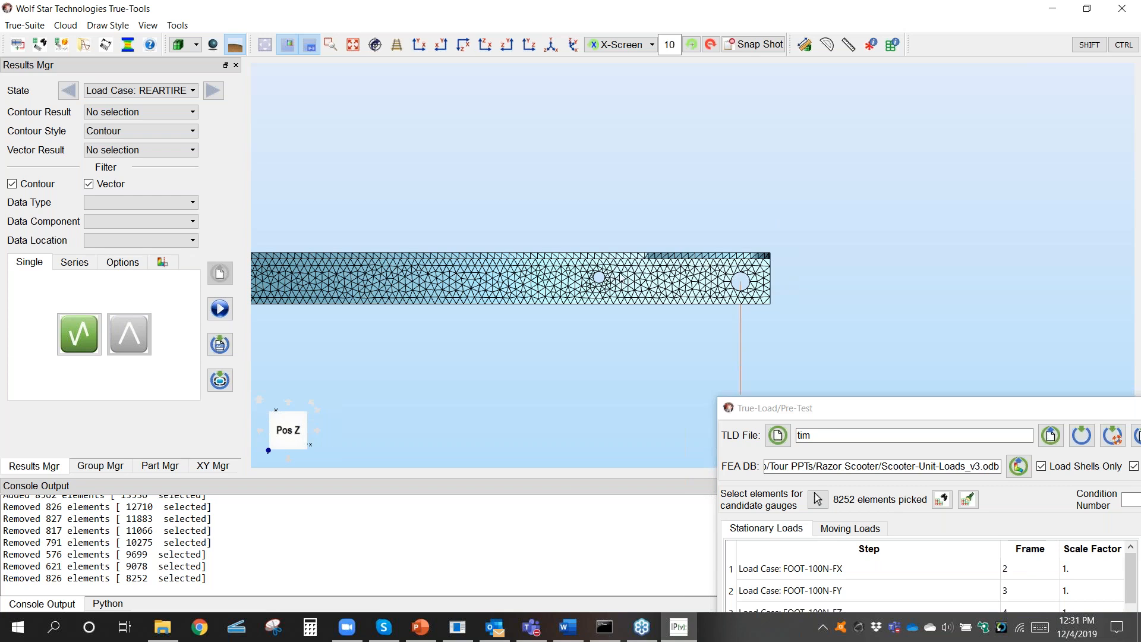
click(967, 502)
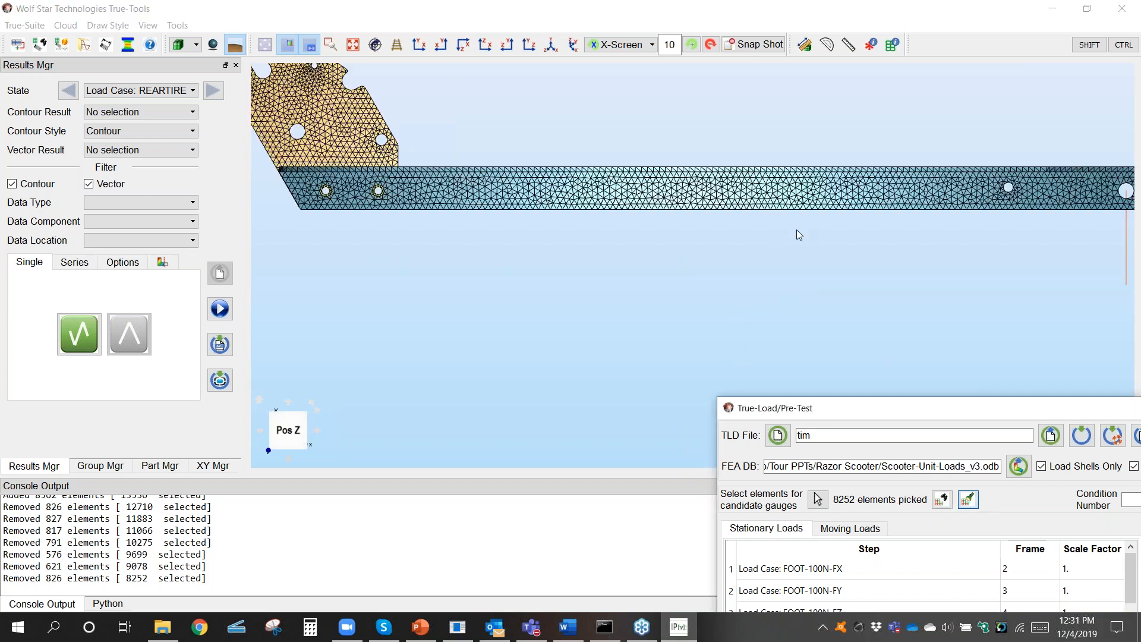
middle_drag(747, 206, 689, 320)
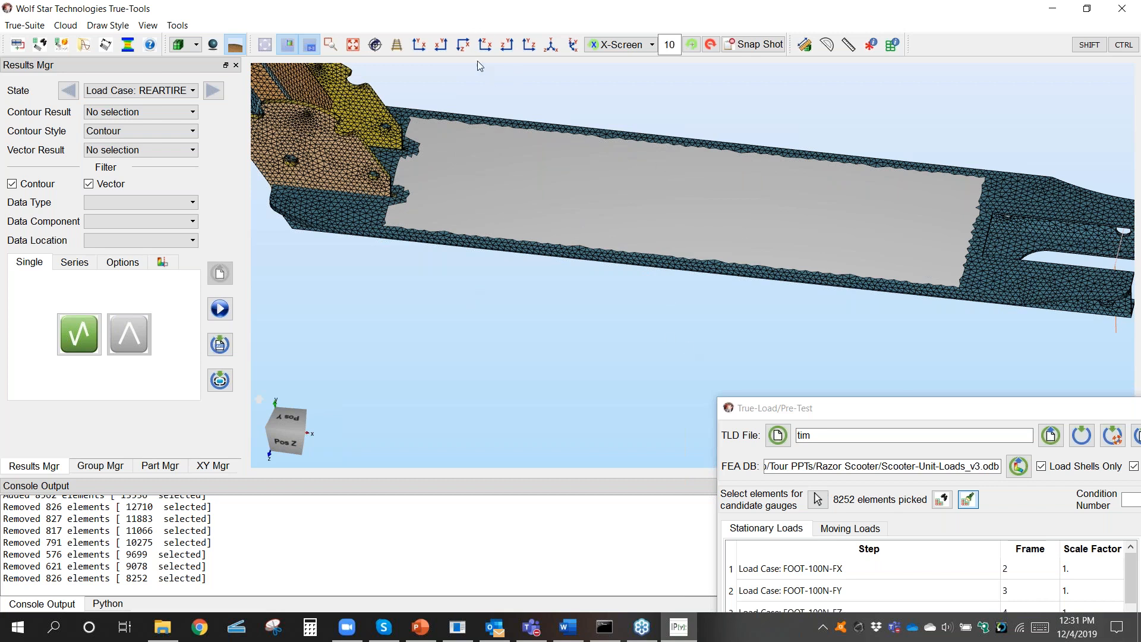
Step: Remove the deck's top-face elements behind the neck plate area from the candidate selection, keeping a short strip beside the plates and the underside
click(419, 47)
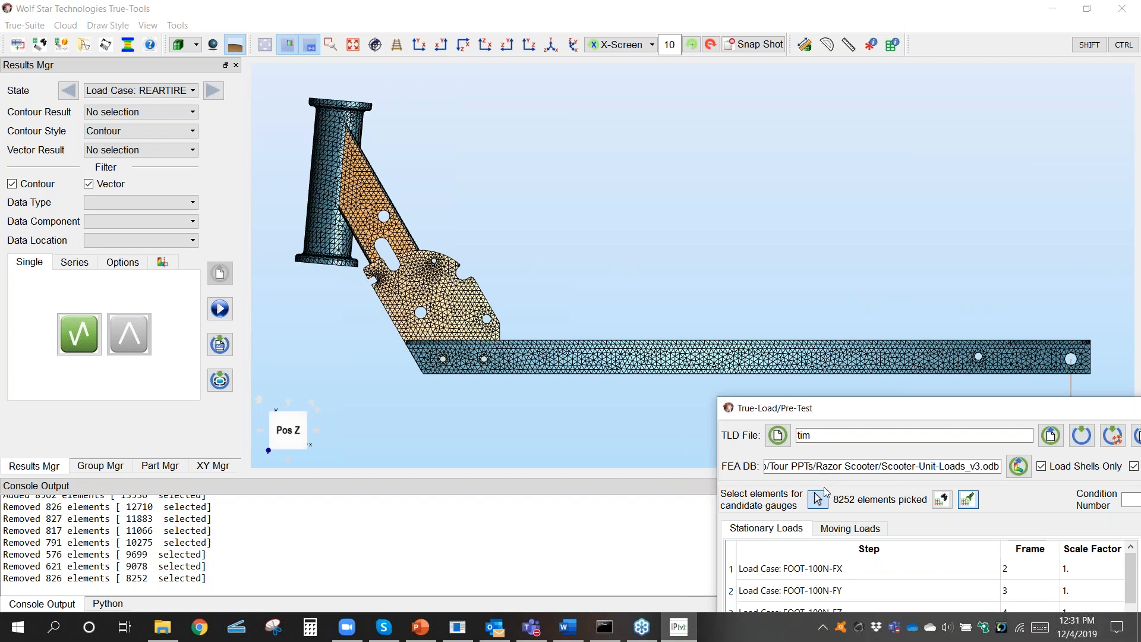
click(819, 498)
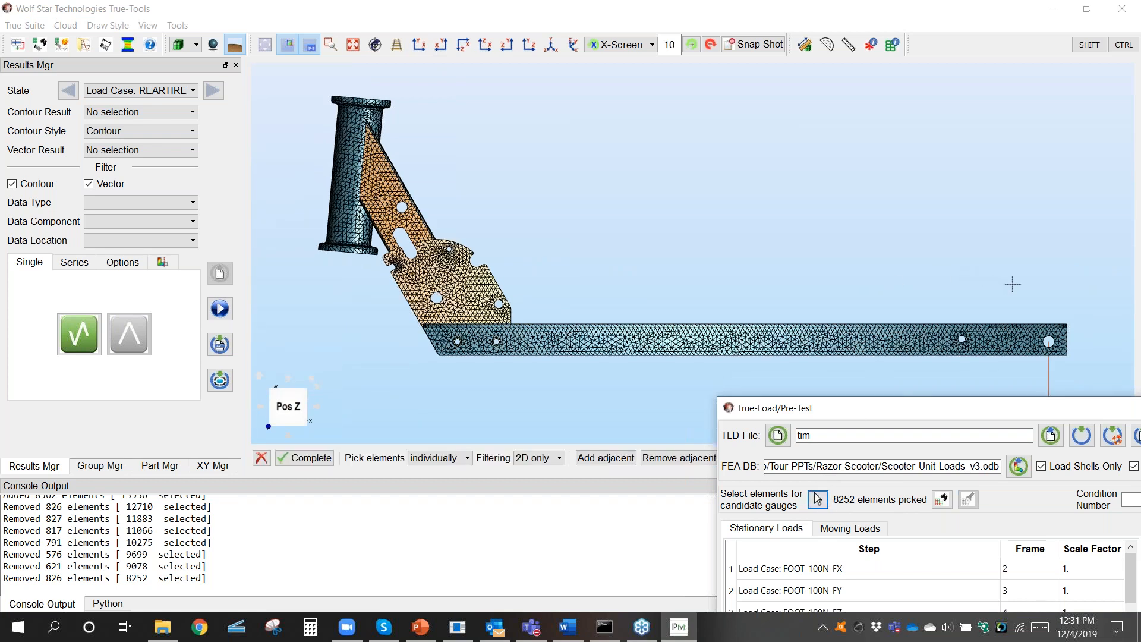
drag(1063, 270, 557, 357)
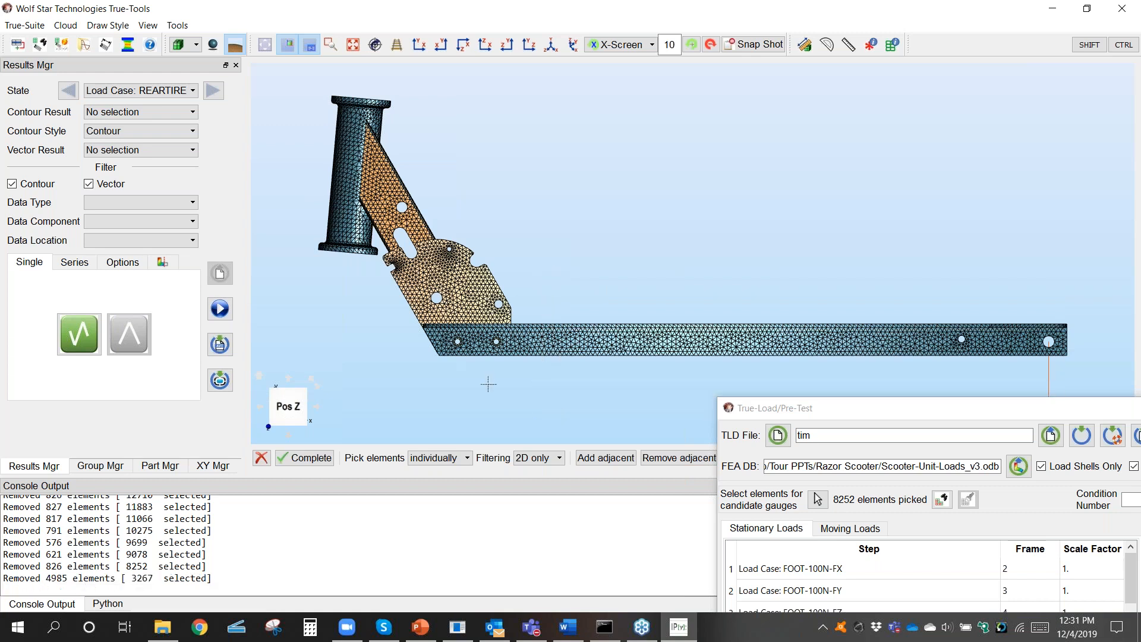
middle_drag(643, 373, 638, 464)
scroll(559, 357, up, 4)
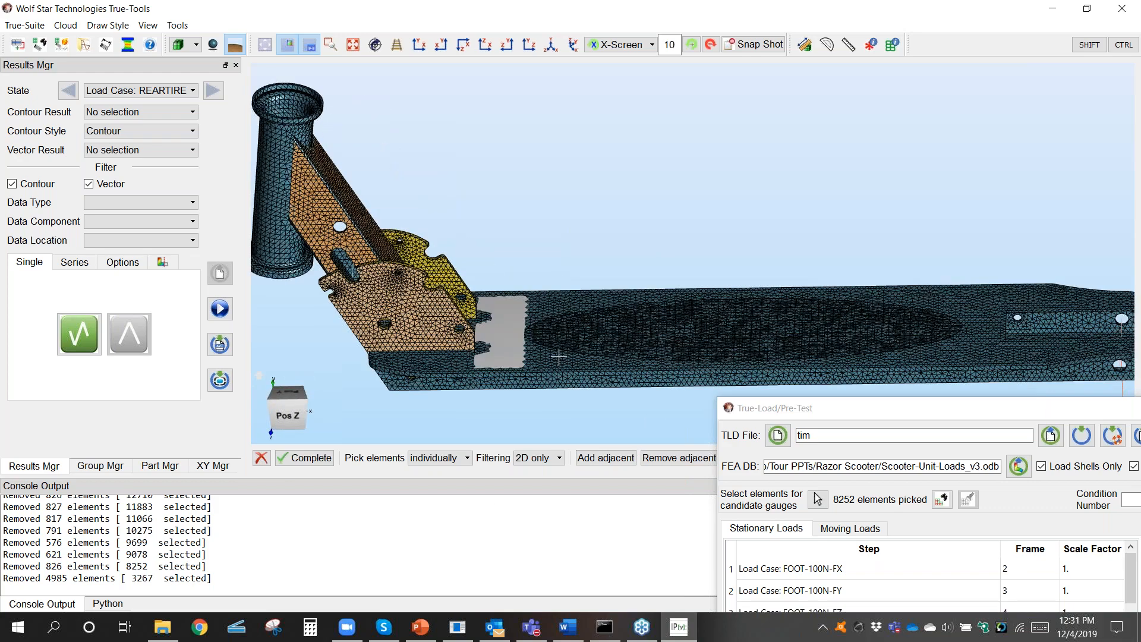
middle_drag(548, 348, 607, 254)
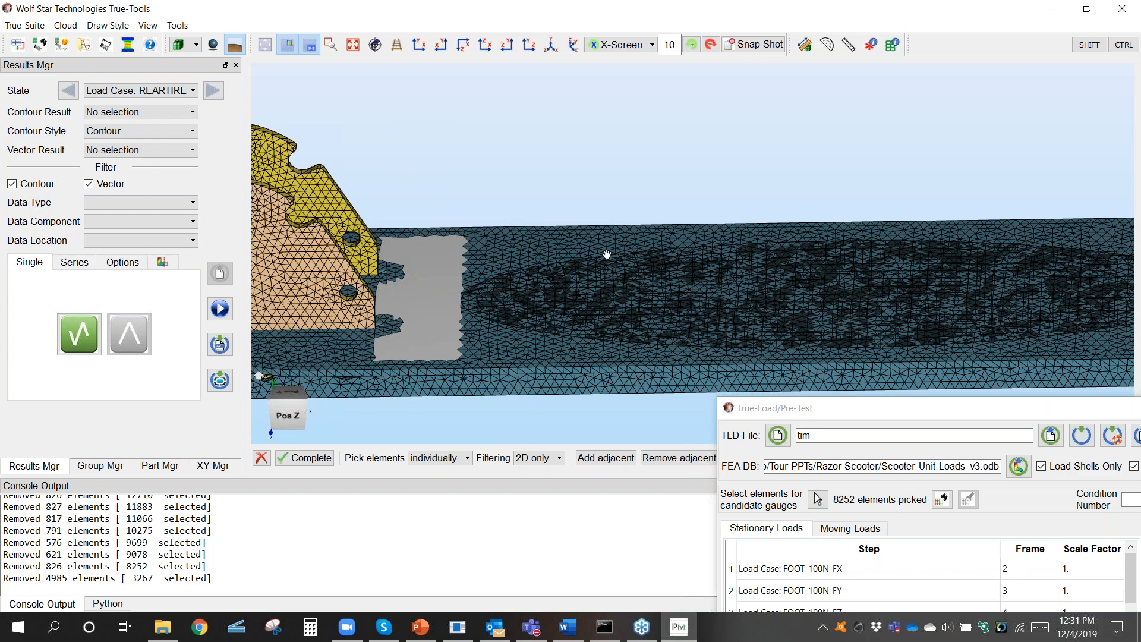
middle_drag(607, 254, 607, 253)
middle_click(593, 262)
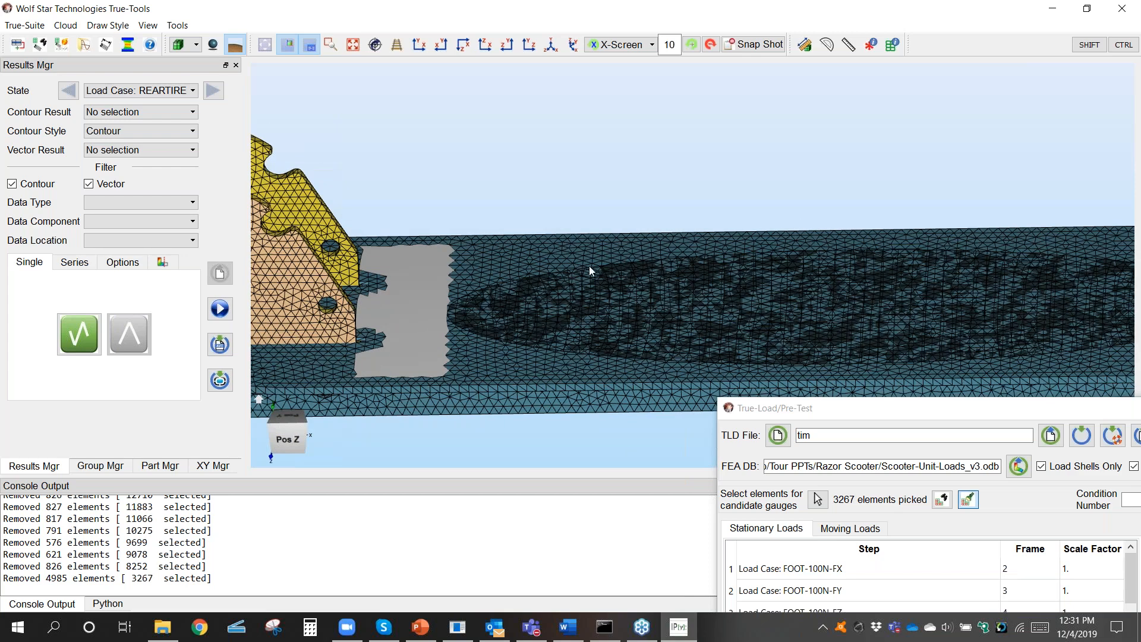
Step: Find the de-populated candidate elements using a minimum distance of 6
scroll(649, 278, down, 4)
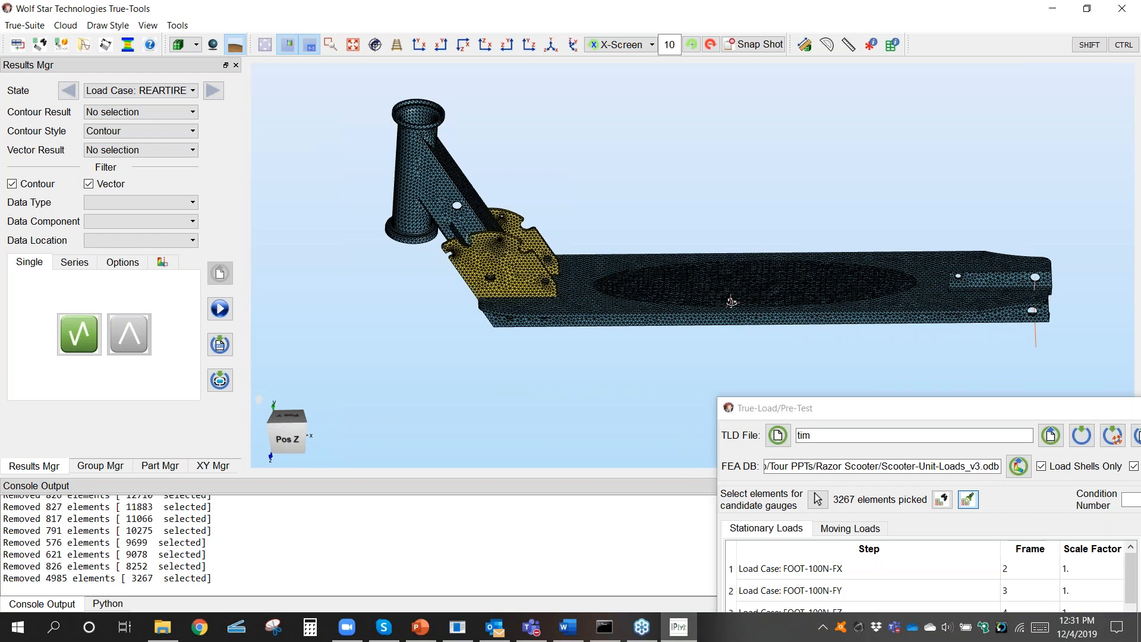
middle_drag(732, 302, 568, 281)
click(942, 502)
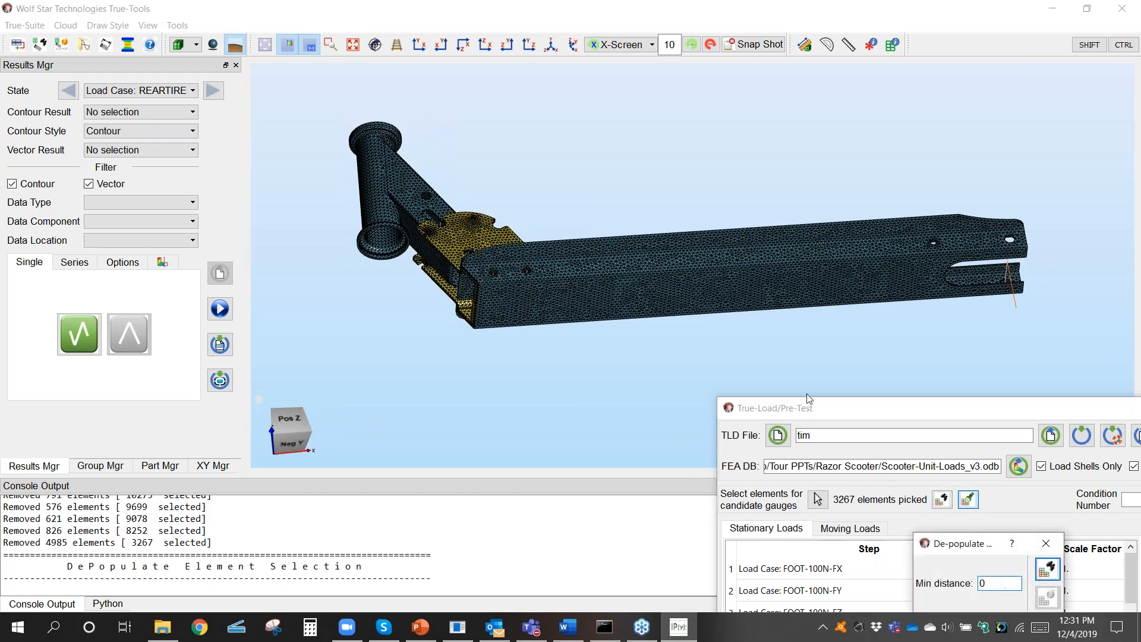
drag(1000, 583, 965, 579)
click(1048, 569)
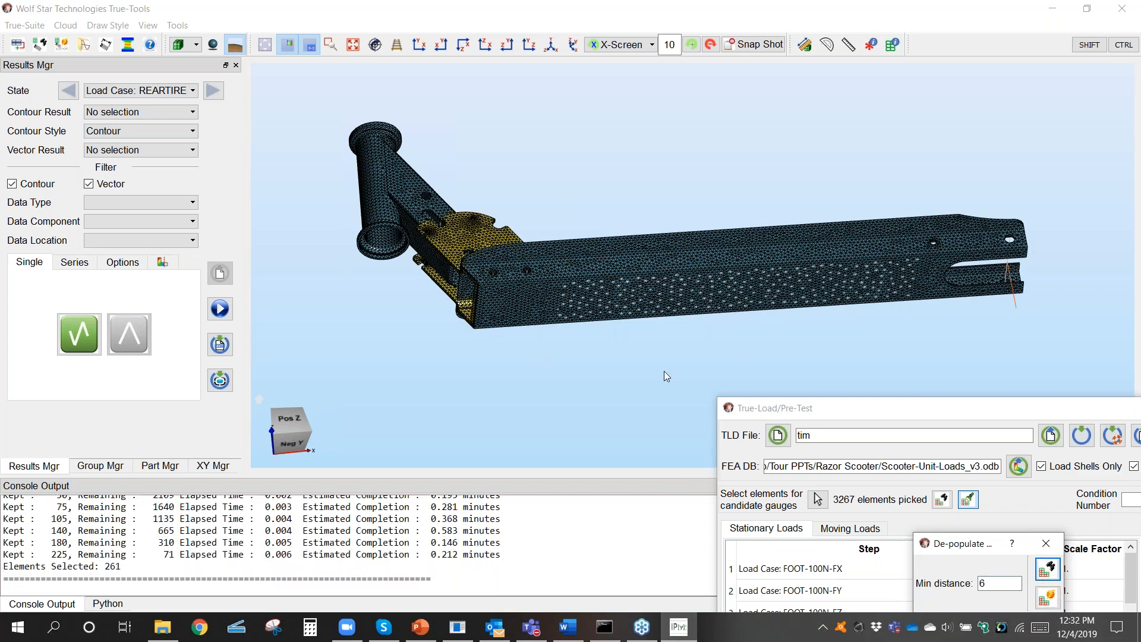
Step: Check the spacing of the thinned elements on the deck's underside, apply the de-populated selection and close its dialog
scroll(623, 345, up, 5)
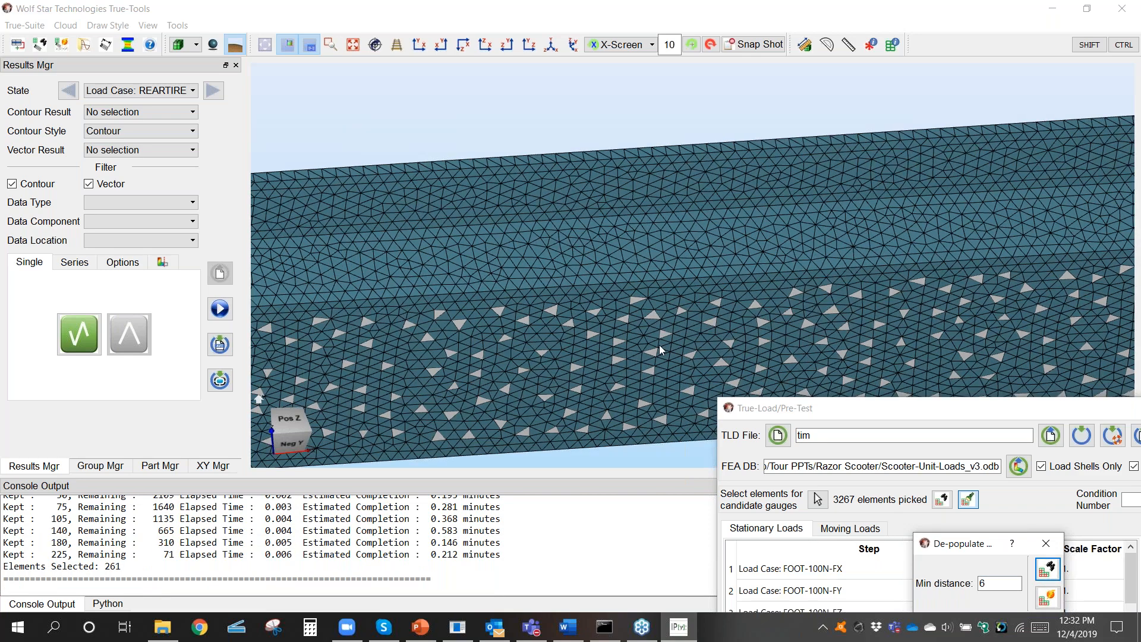
middle_drag(658, 344, 675, 289)
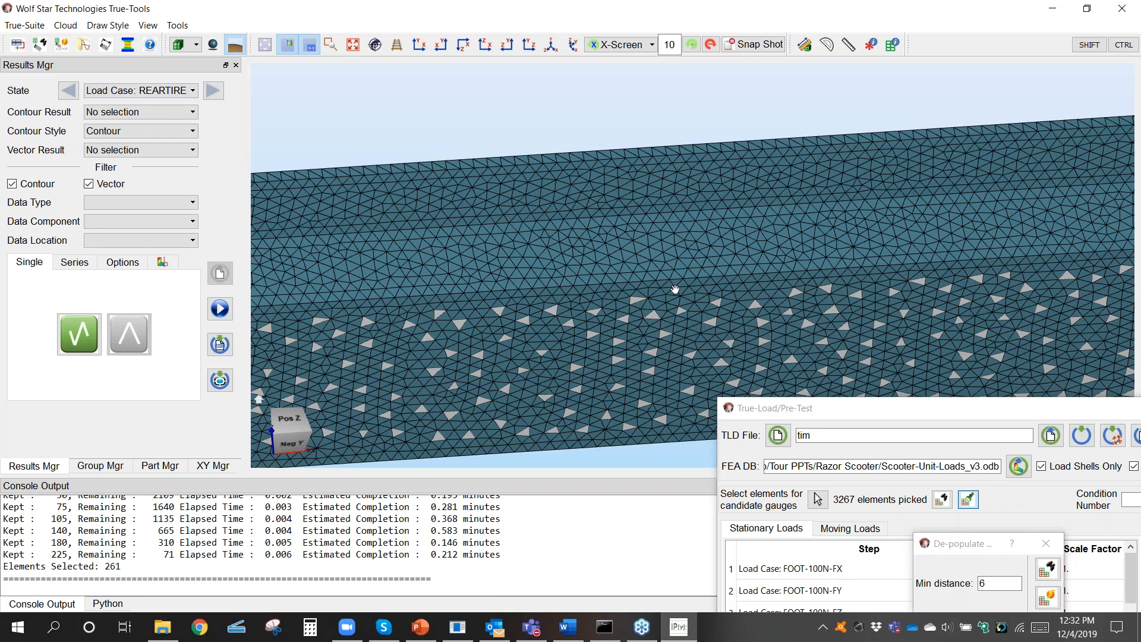
middle_drag(675, 289, 586, 195)
scroll(586, 195, down, 3)
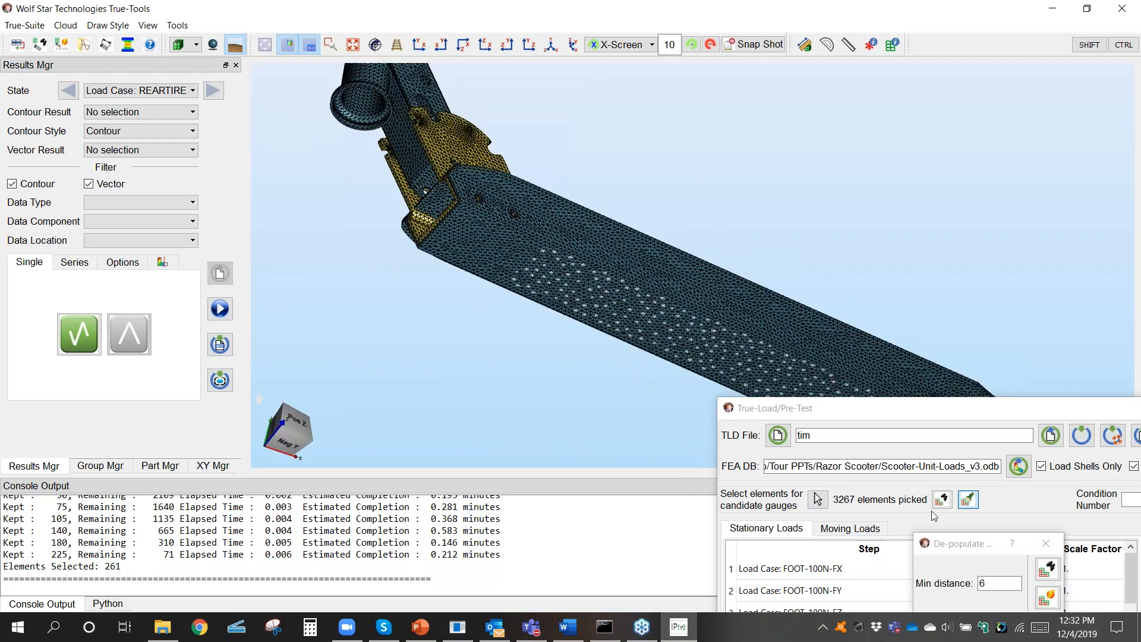
click(1056, 601)
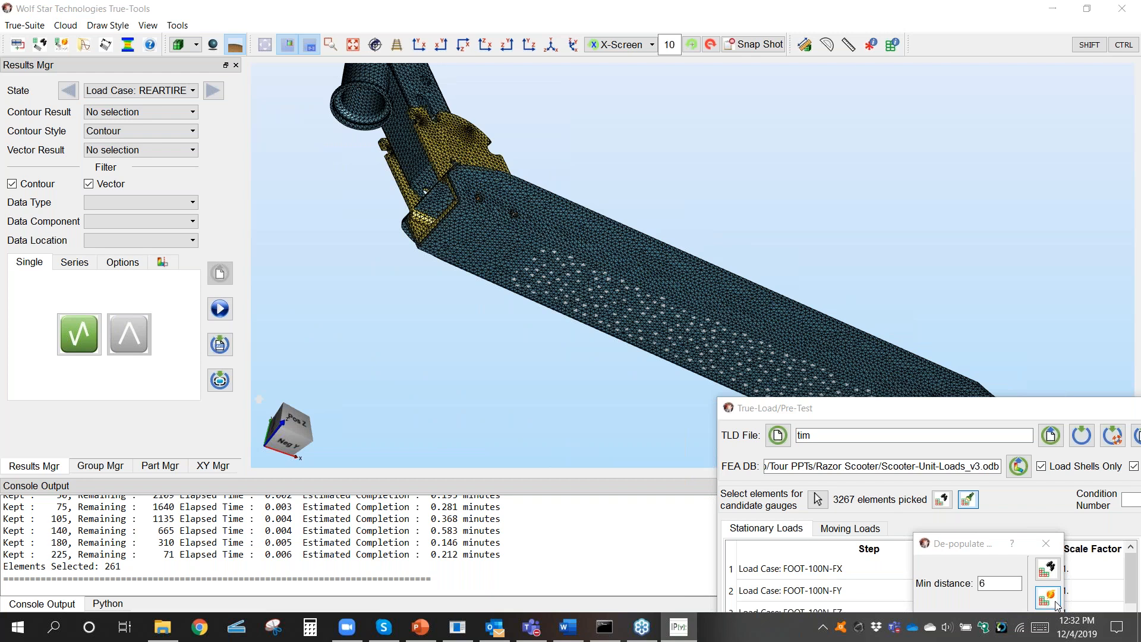
click(1047, 541)
Step: Save the TLD file as tim and run the gauge placement search for 7 gauges
middle_drag(832, 306, 726, 203)
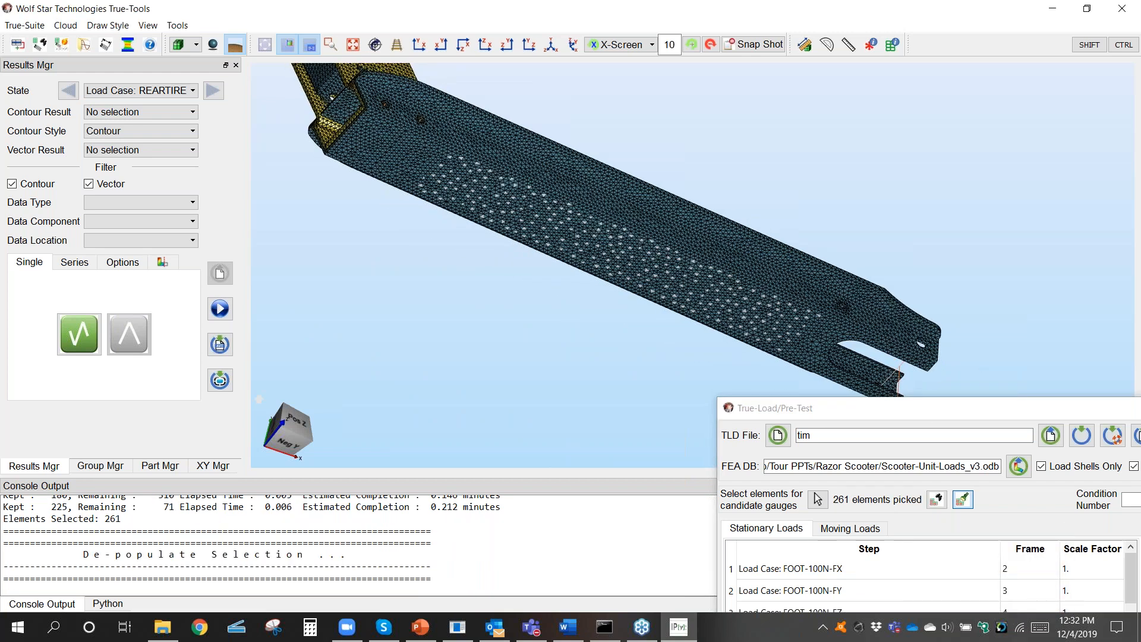
click(1084, 439)
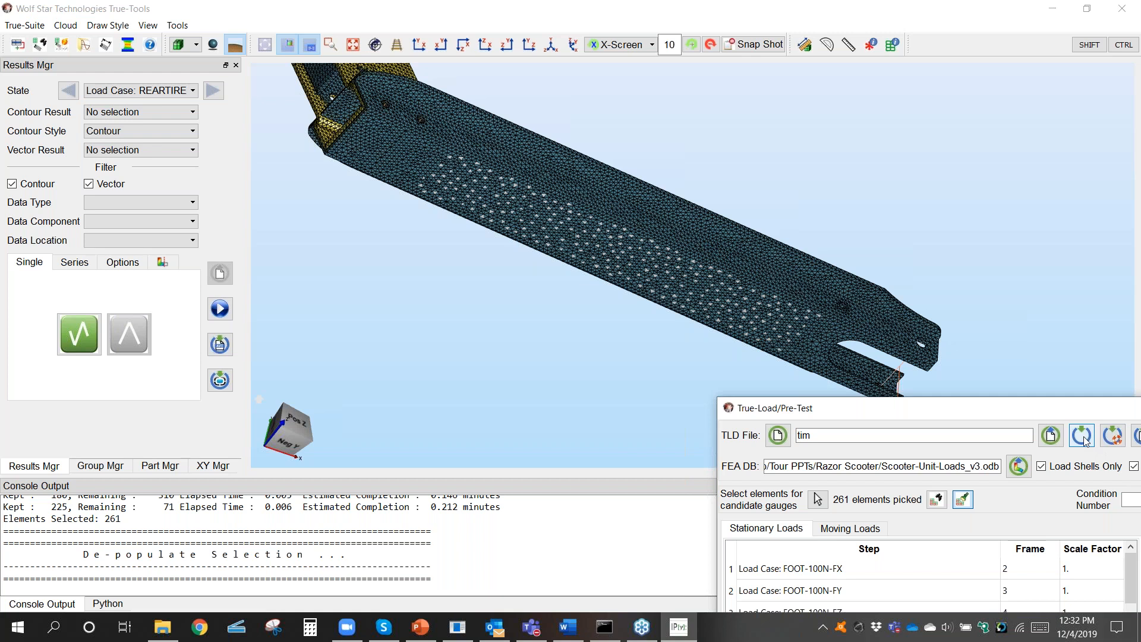
click(1083, 438)
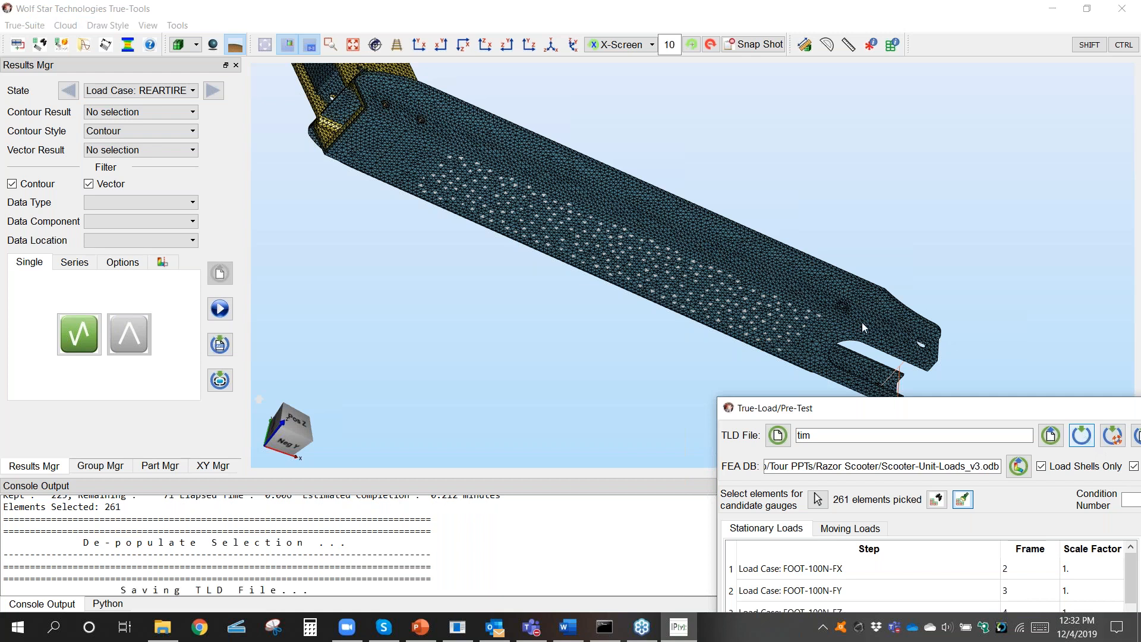
click(867, 486)
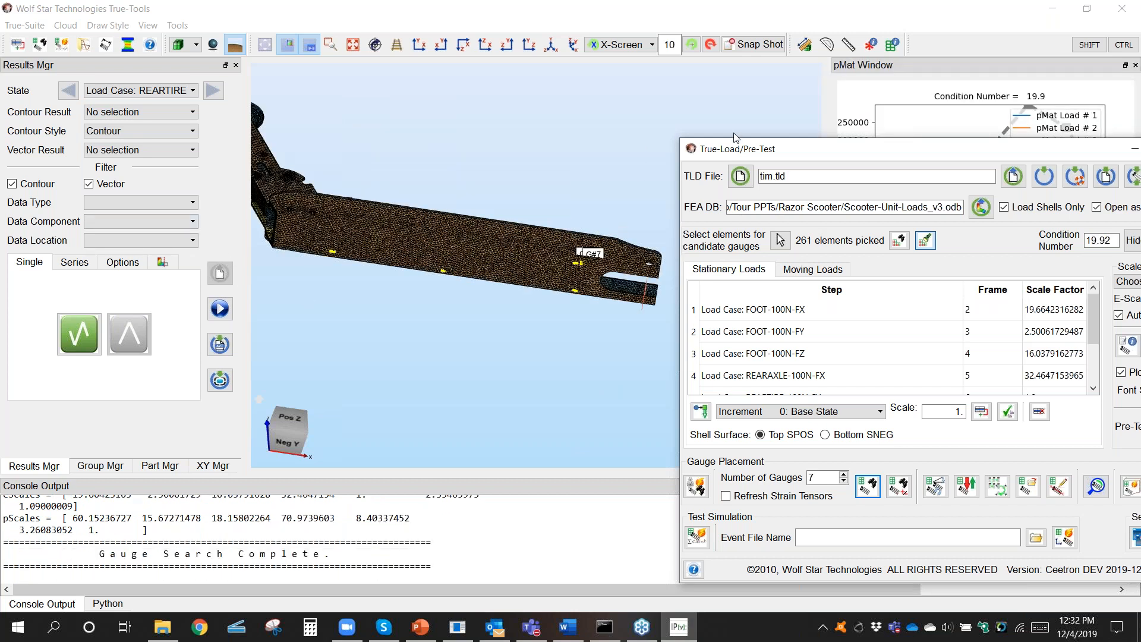
Step: Hide the result plot windows, move the Pre-Test dialog aside, and examine the placed gauges on the deck's top face near the neck plates
drag(804, 150, 504, 171)
click(854, 560)
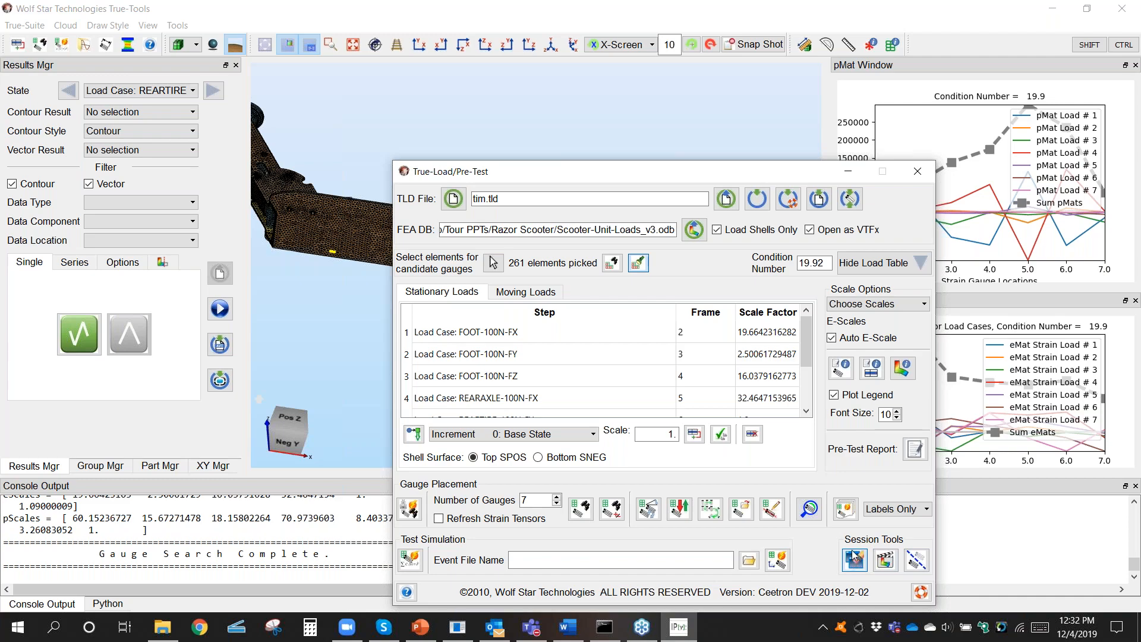
drag(683, 172, 861, 439)
scroll(657, 294, up, 3)
middle_drag(550, 113, 827, 240)
scroll(672, 313, up, 3)
scroll(668, 306, up, 4)
scroll(797, 231, down, 1)
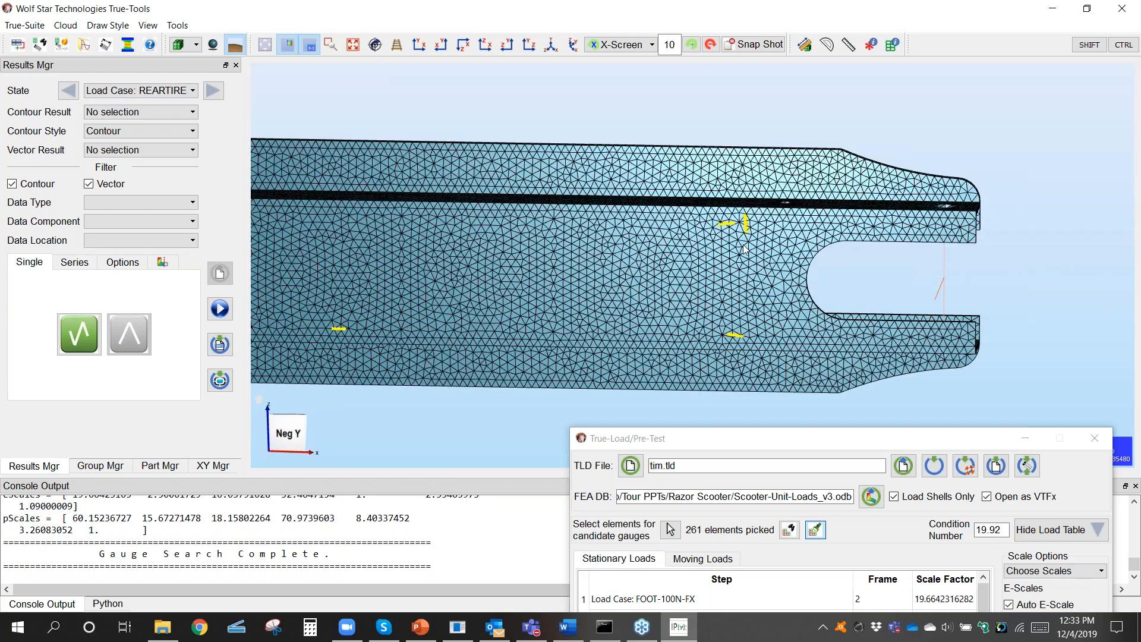
Step: Examine the placed gauges along the deck's underside, from the rear fork slot to the neck end
scroll(745, 249, down, 8)
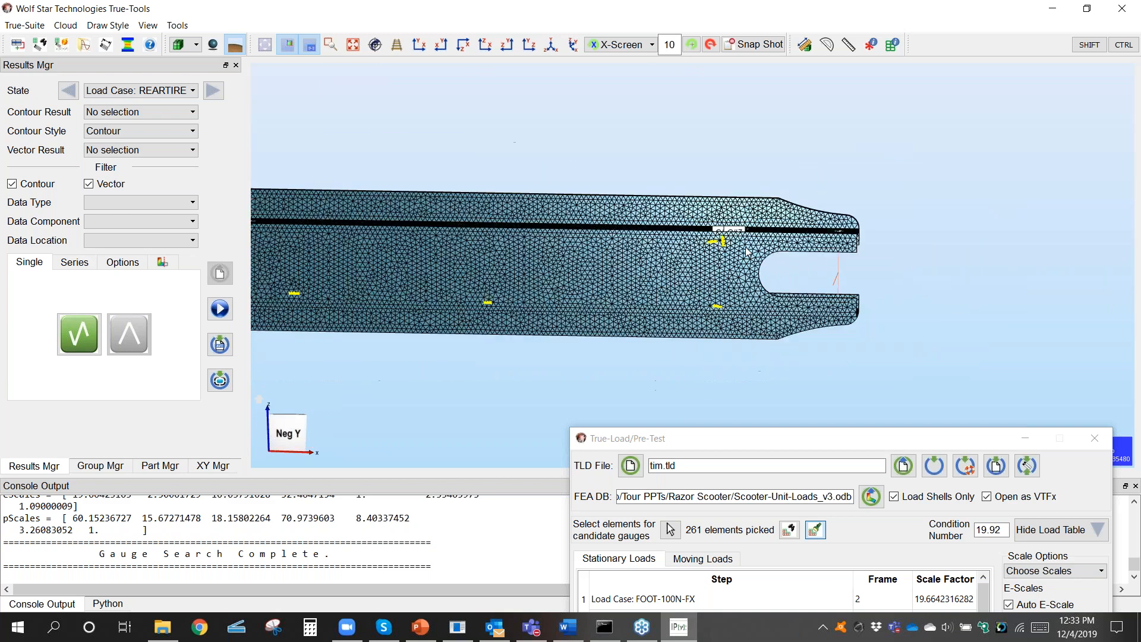
middle_drag(573, 308, 641, 308)
scroll(641, 309, up, 3)
drag(626, 285, 790, 276)
middle_drag(594, 271, 772, 167)
middle_drag(720, 351, 699, 268)
scroll(693, 334, up, 3)
drag(716, 334, 690, 318)
Step: Set the number of gauges to 12 in Pre-Test and run the gauge placement search again
drag(733, 438, 718, 106)
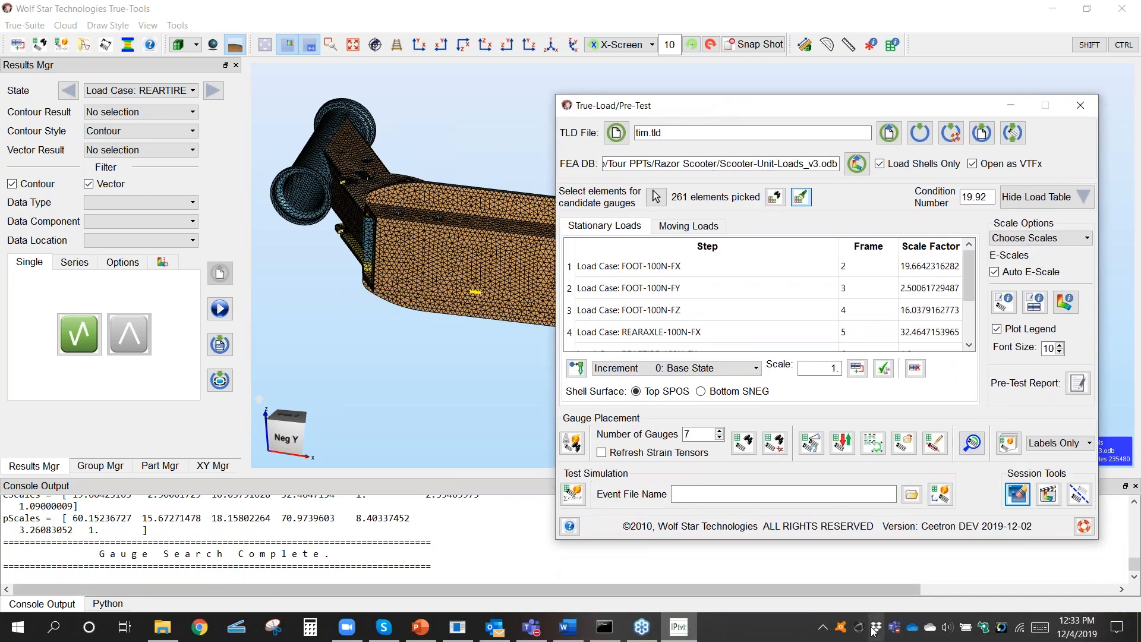
double_click(694, 435)
text(12)
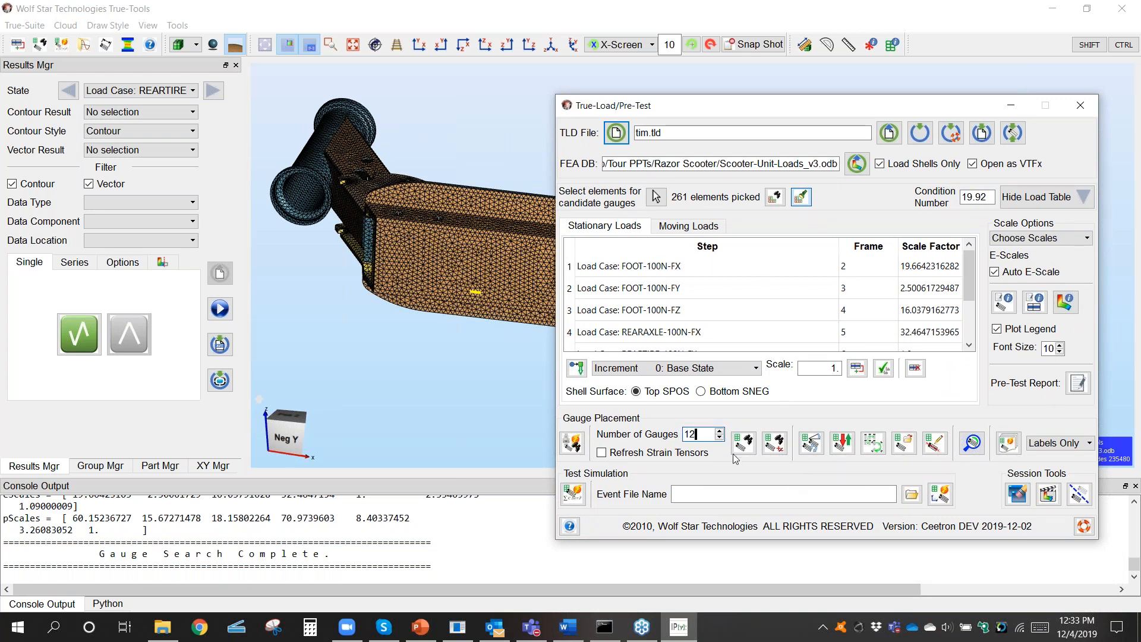
click(742, 450)
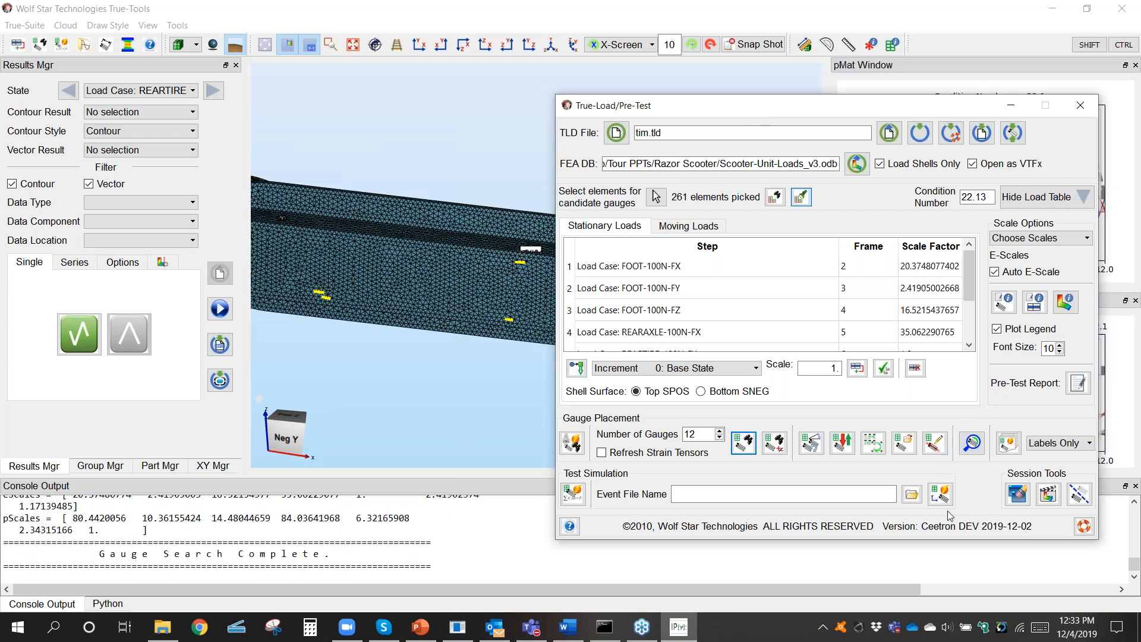
Step: Move the Pre-Test dialog clear of the model and examine how the 12-gauge search distributed gauges on the deck's underside
drag(775, 106, 789, 483)
scroll(647, 356, up, 5)
scroll(648, 336, down, 3)
middle_drag(647, 339, 578, 392)
scroll(532, 291, up, 5)
scroll(539, 278, down, 3)
middle_drag(641, 283, 701, 215)
middle_drag(808, 233, 596, 269)
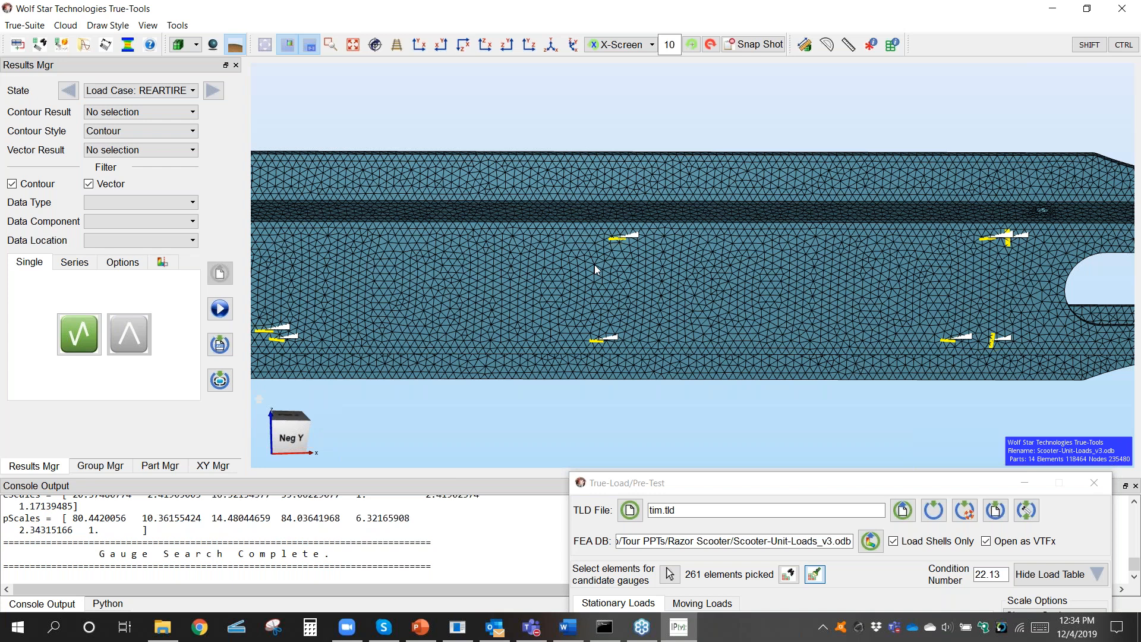
scroll(594, 265, down, 5)
middle_drag(594, 265, 597, 318)
scroll(612, 355, up, 2)
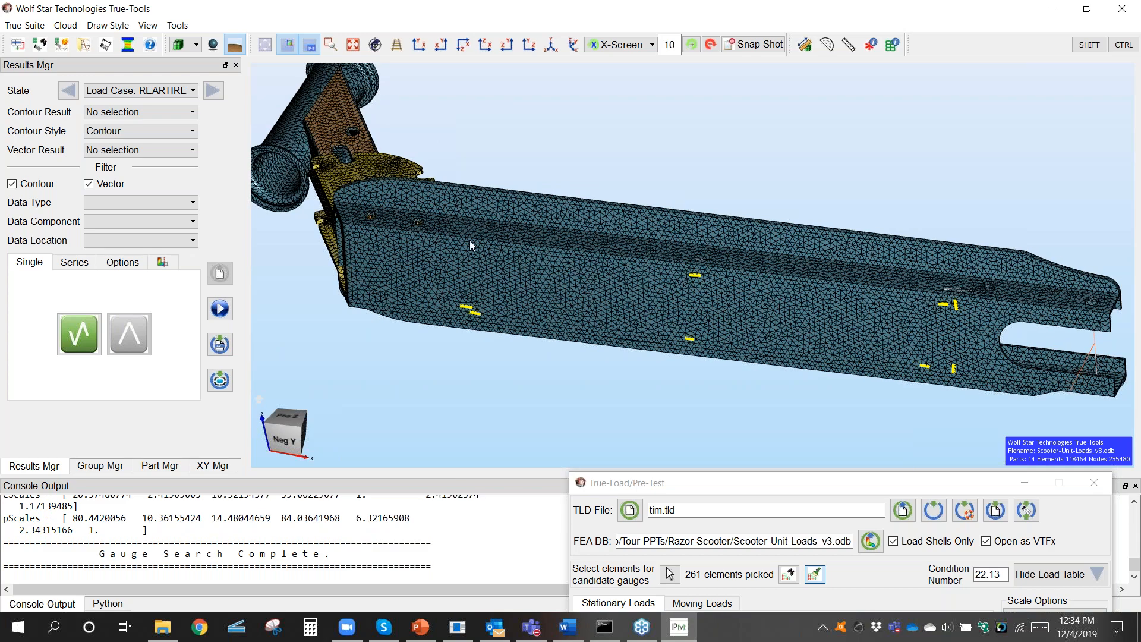
middle_drag(621, 226, 646, 318)
middle_drag(634, 321, 625, 290)
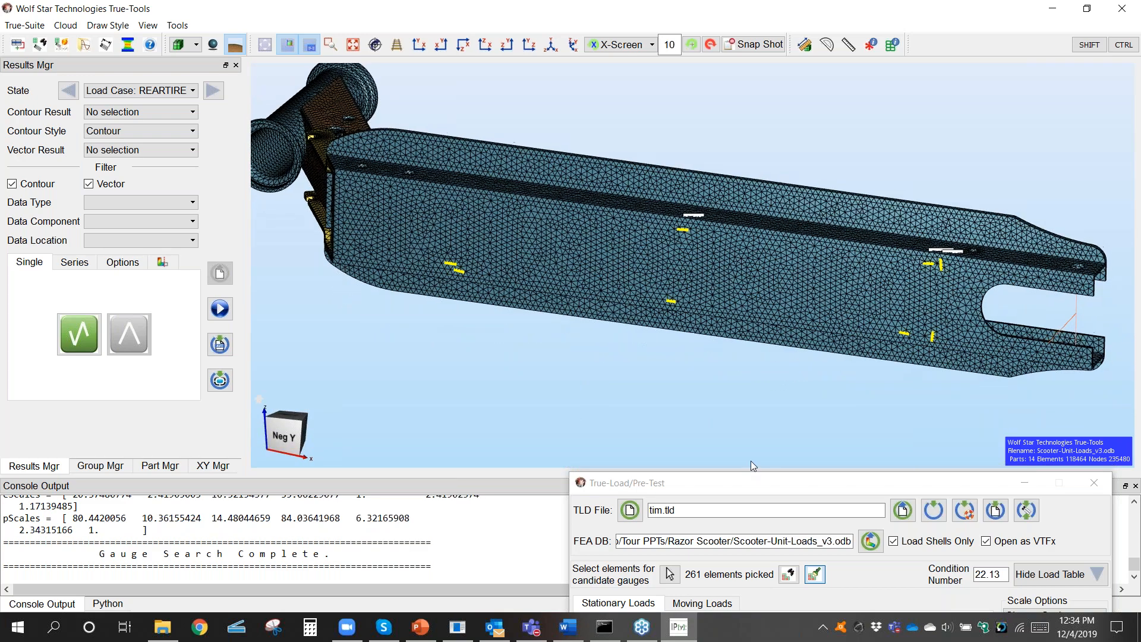
Step: Load the previously defined gauges from razorScooter_update.tld with global search and ZIP selection on and merging off
click(756, 483)
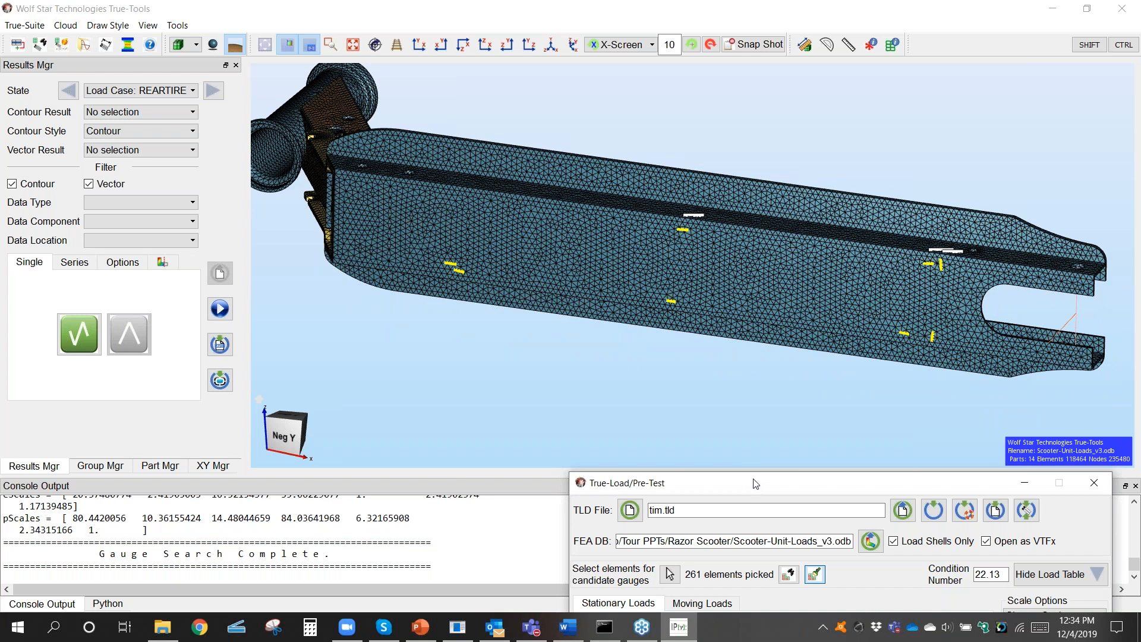
drag(753, 479, 723, 137)
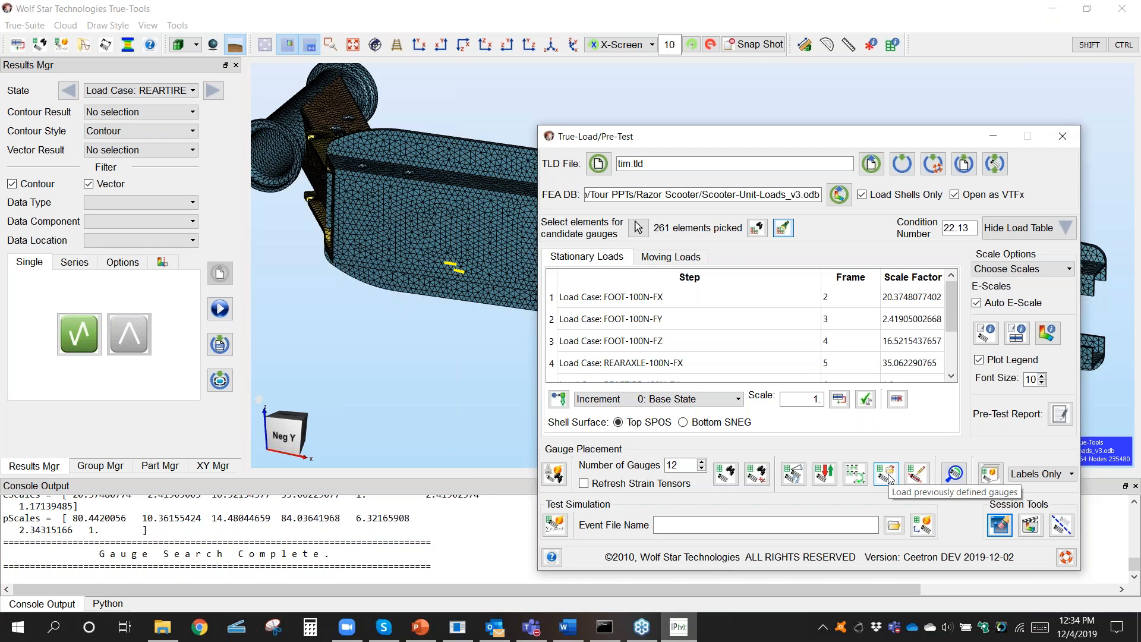
click(888, 475)
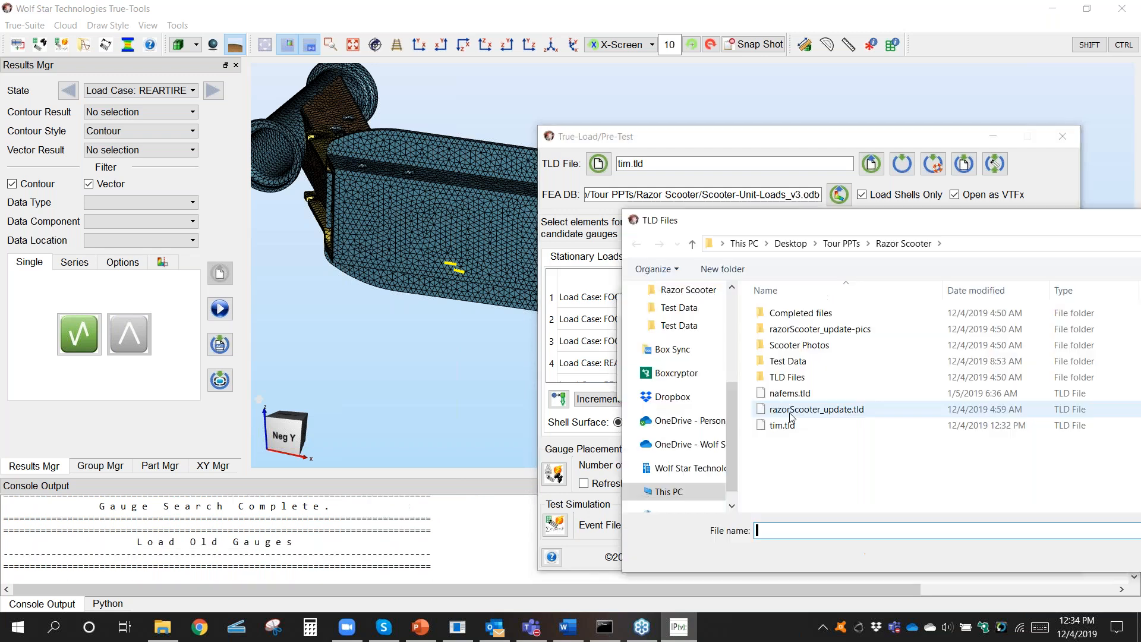
click(815, 408)
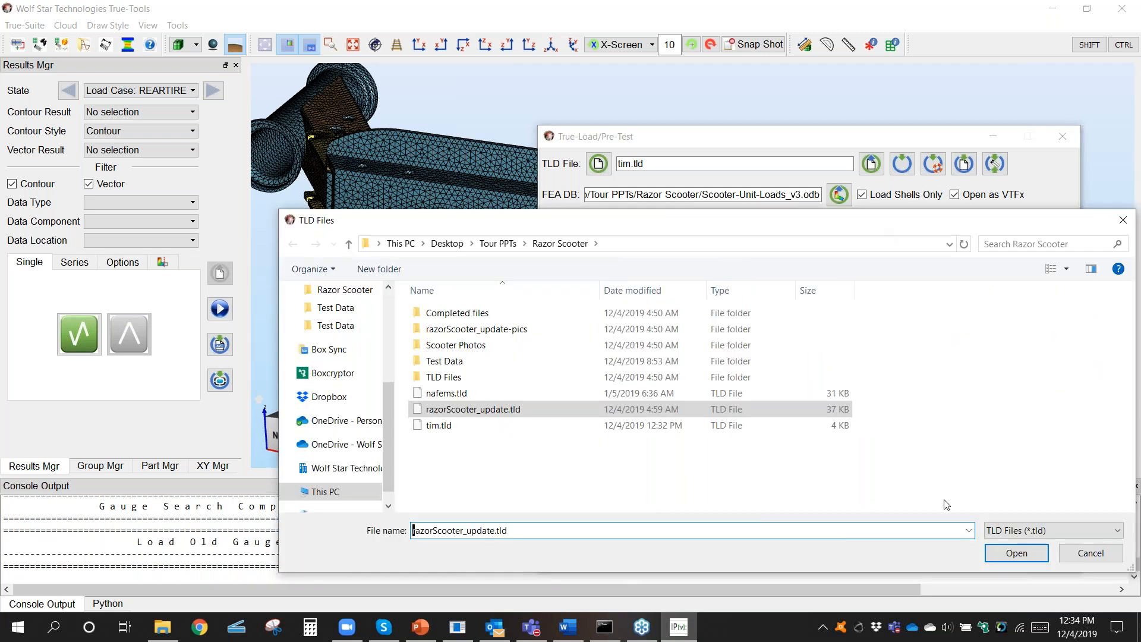
click(1012, 552)
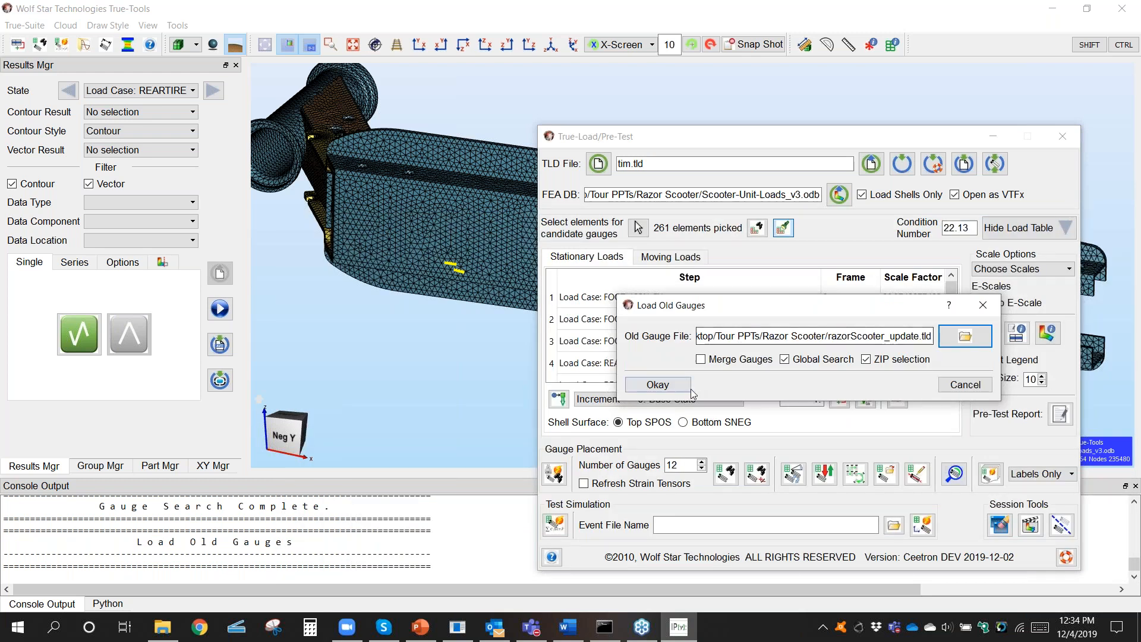
click(689, 387)
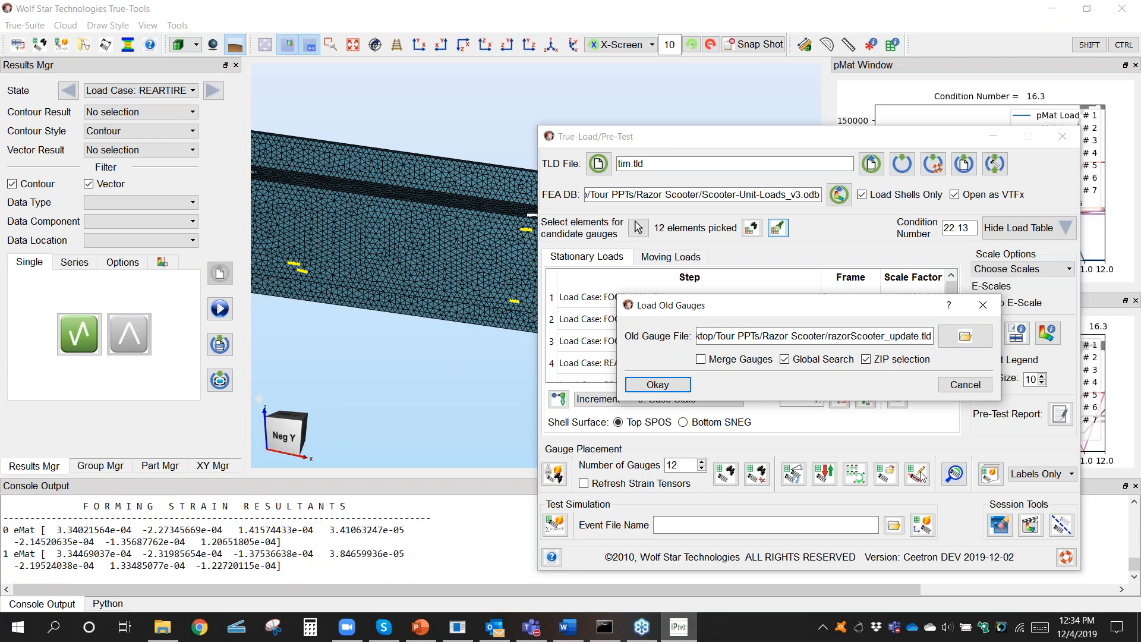
Step: Hide the result plot windows, move the Pre-Test dialog aside, and examine the loaded gauges' layout on the deck's underside
click(1001, 528)
drag(669, 140, 706, 438)
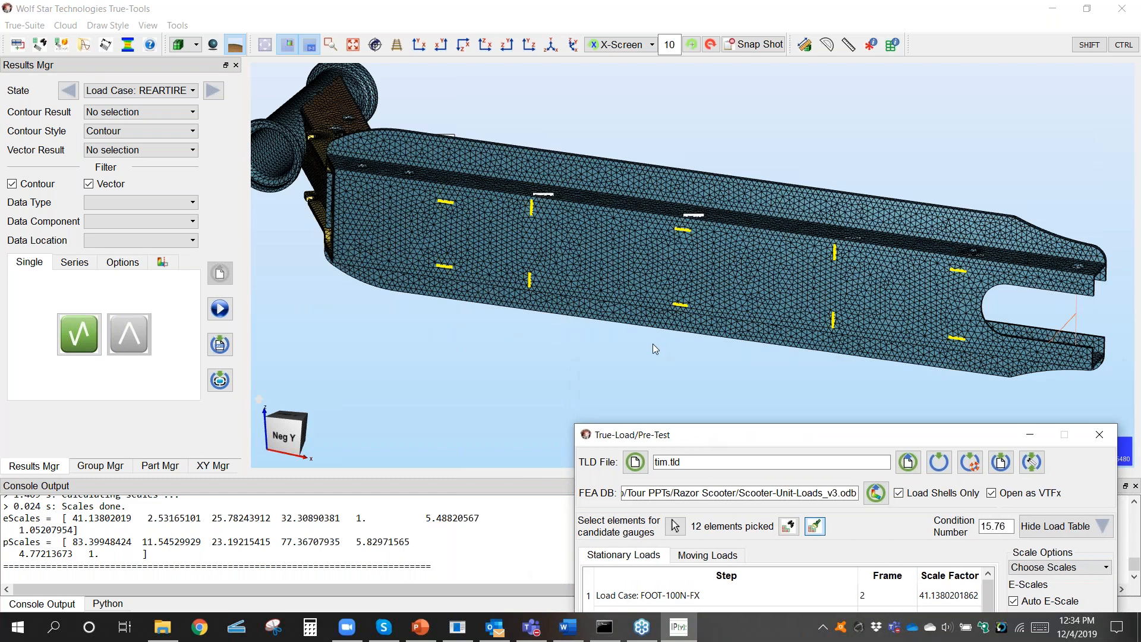
scroll(621, 300, up, 2)
scroll(707, 264, up, 2)
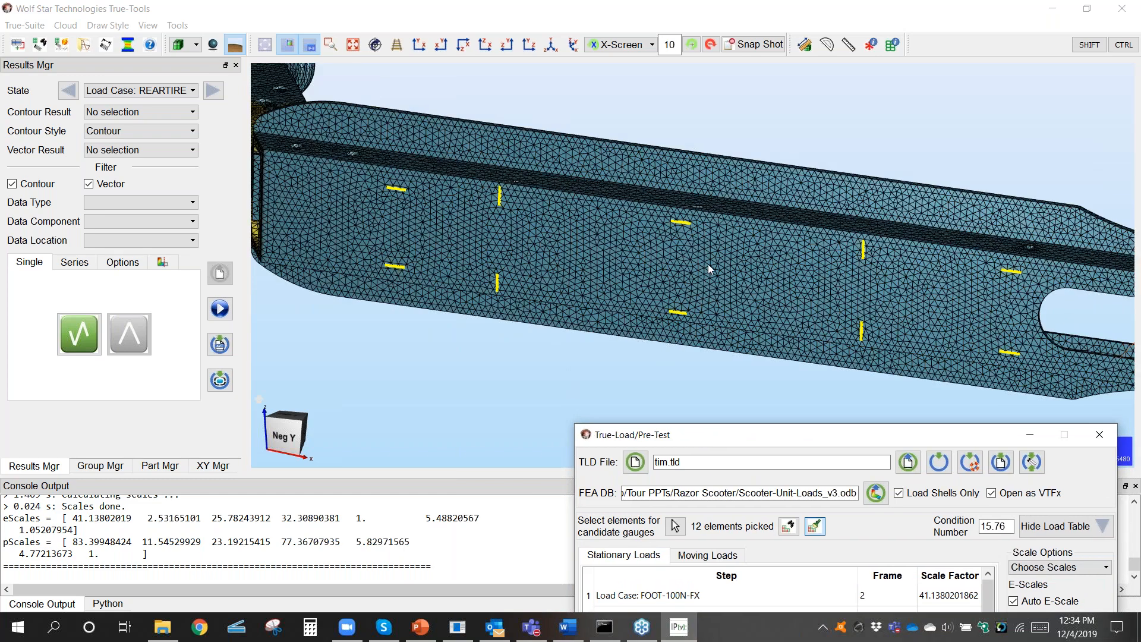
scroll(709, 264, down, 5)
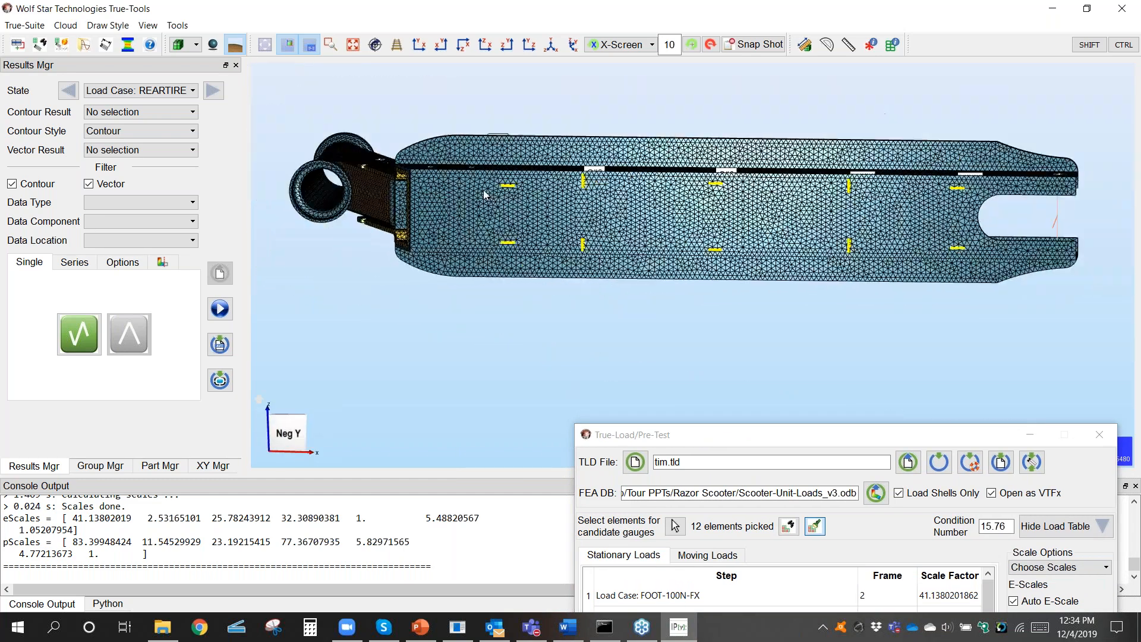
middle_drag(705, 253, 388, 326)
scroll(523, 290, up, 3)
middle_drag(509, 299, 514, 343)
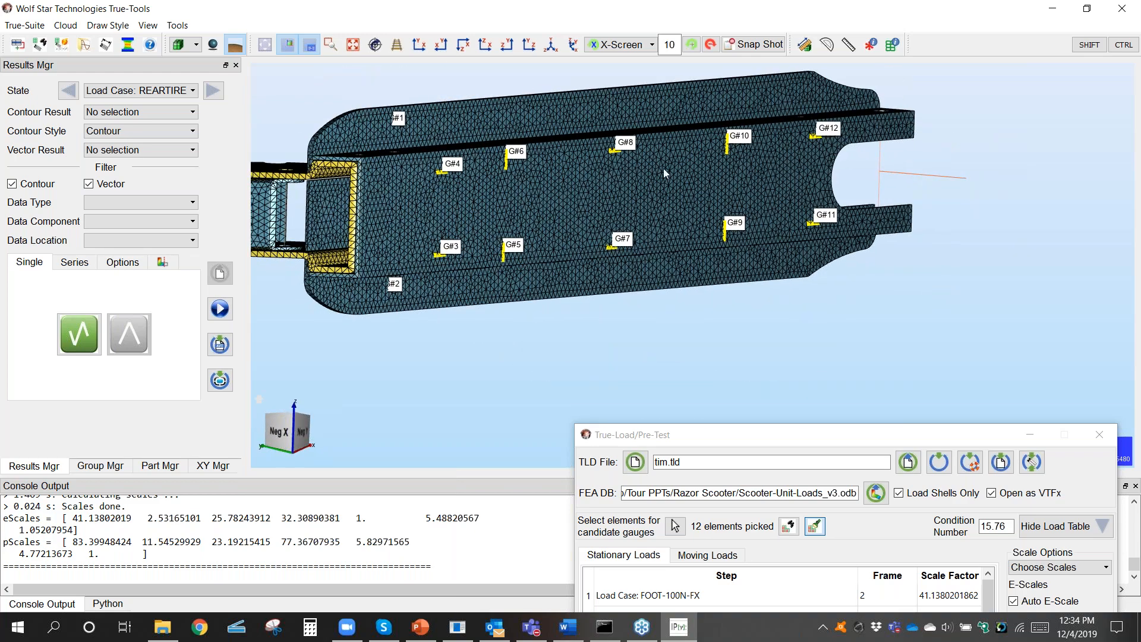
middle_drag(636, 188, 600, 249)
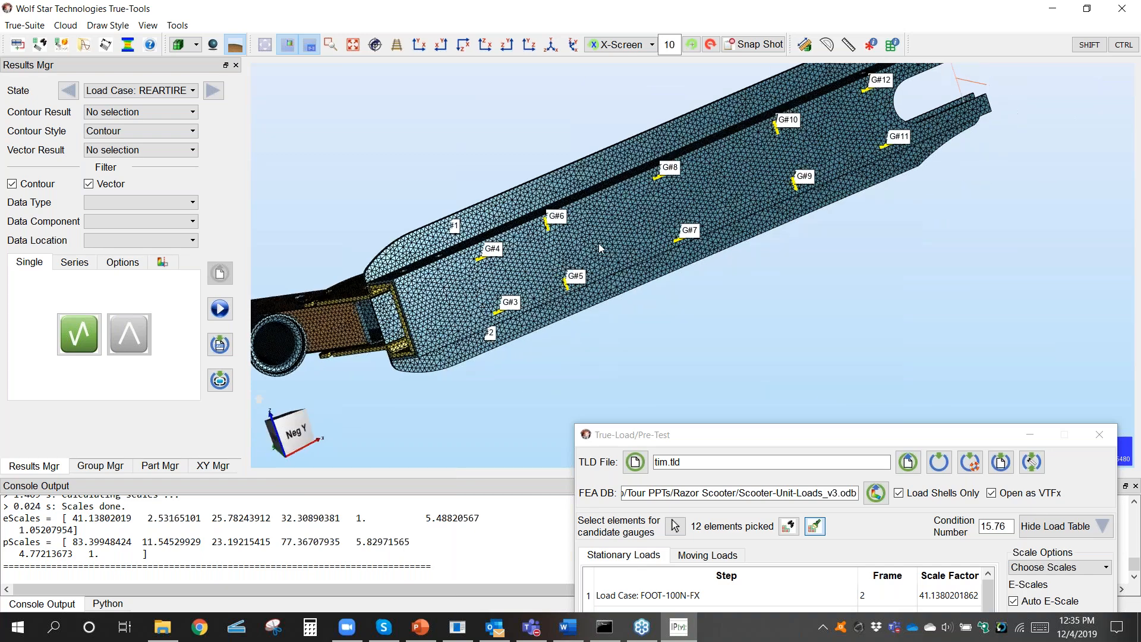
Step: Examine the loaded gauges on the deck's top face beside the neck plates and across the whole frame
scroll(604, 168, down, 3)
middle_drag(604, 168, 587, 281)
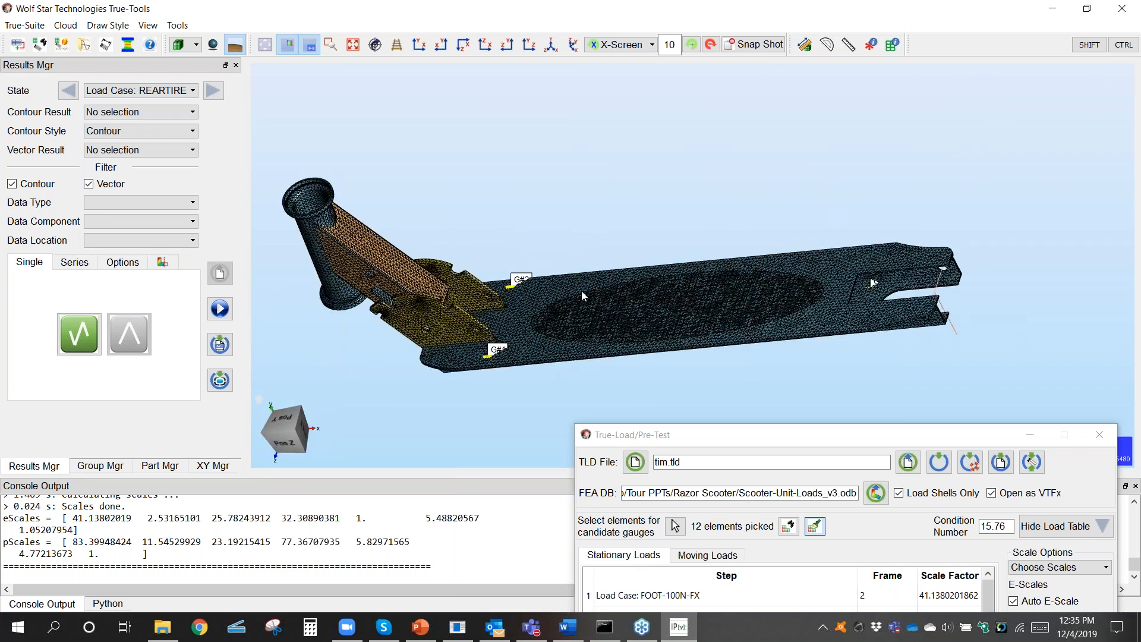
scroll(587, 281, up, 3)
scroll(587, 281, up, 5)
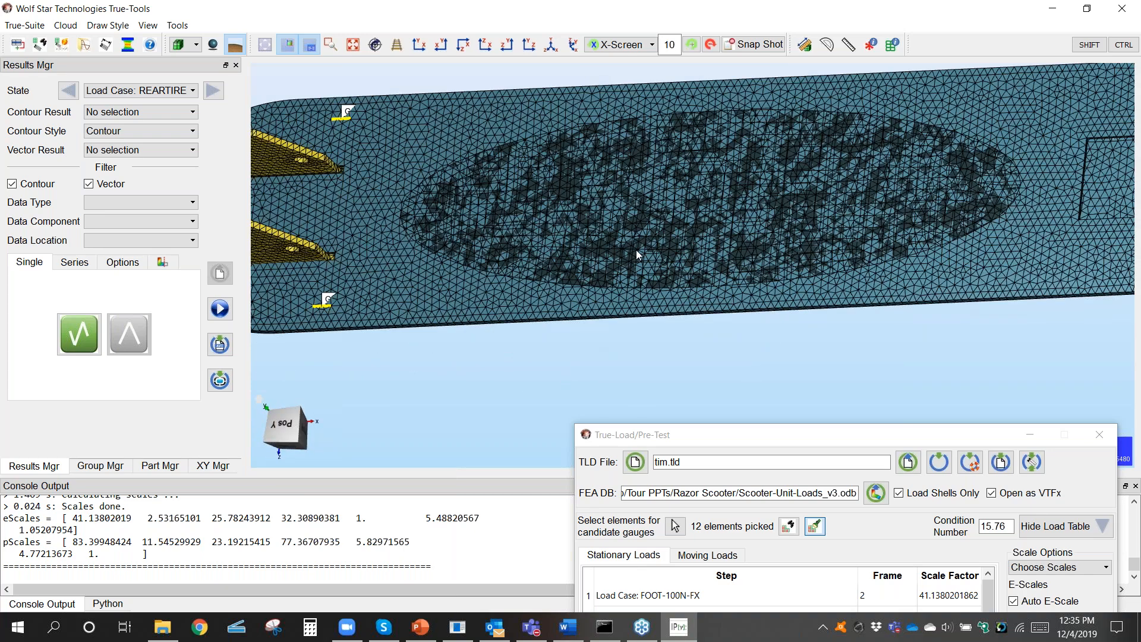
scroll(636, 250, down, 2)
middle_drag(415, 252, 567, 254)
scroll(567, 254, down, 4)
middle_drag(647, 259, 551, 240)
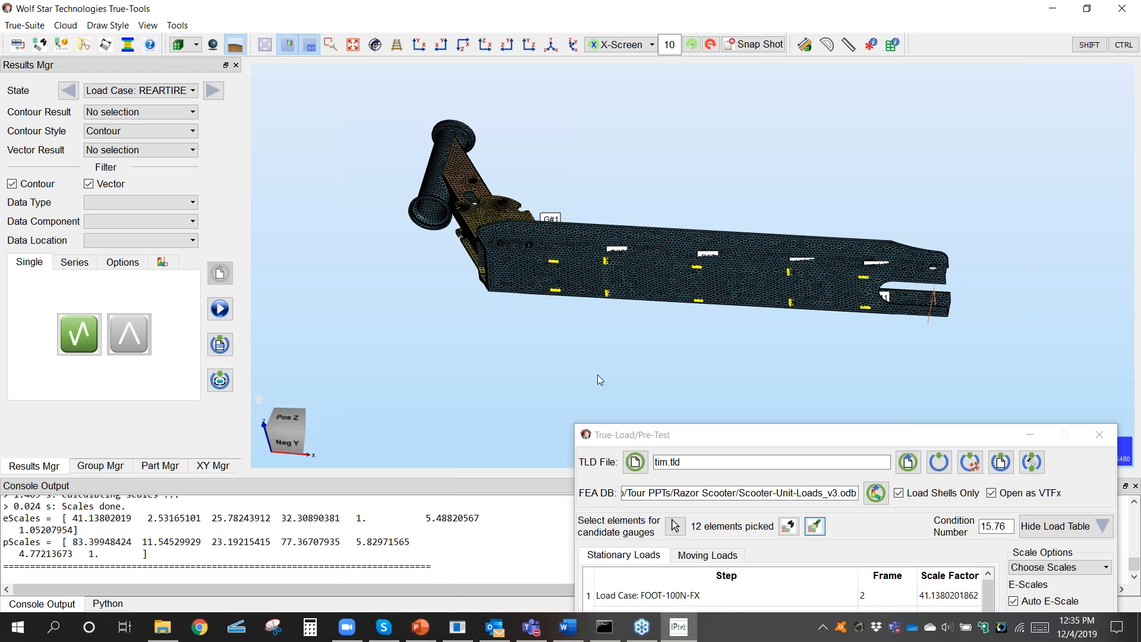
Step: Save the loaded gauge setup to the TLD file tim.tld
click(939, 464)
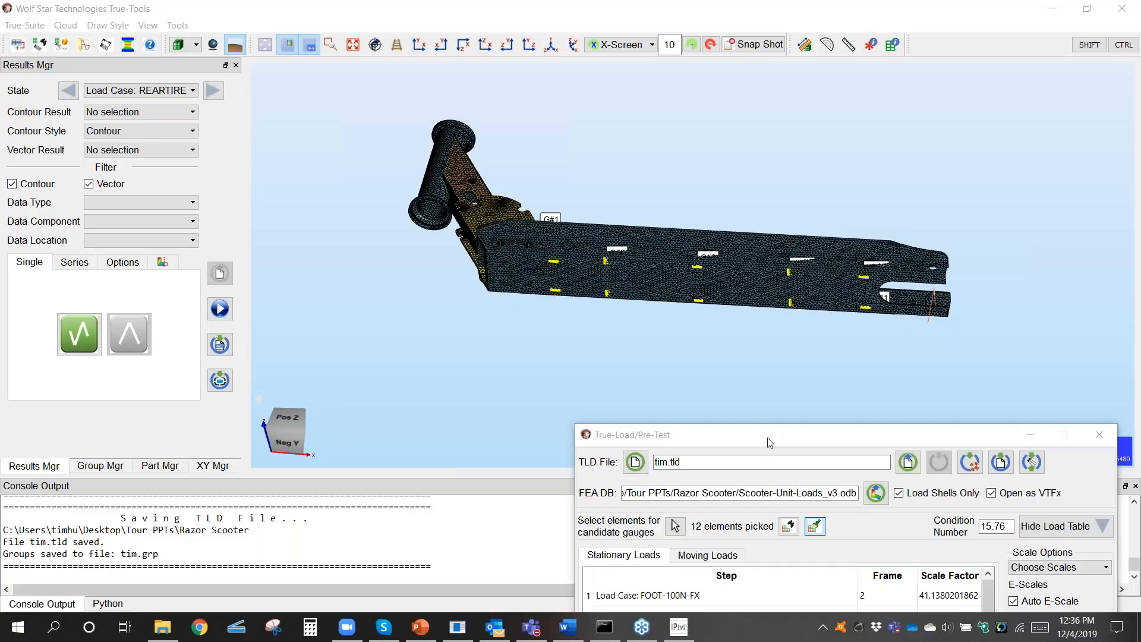
drag(771, 441, 650, 190)
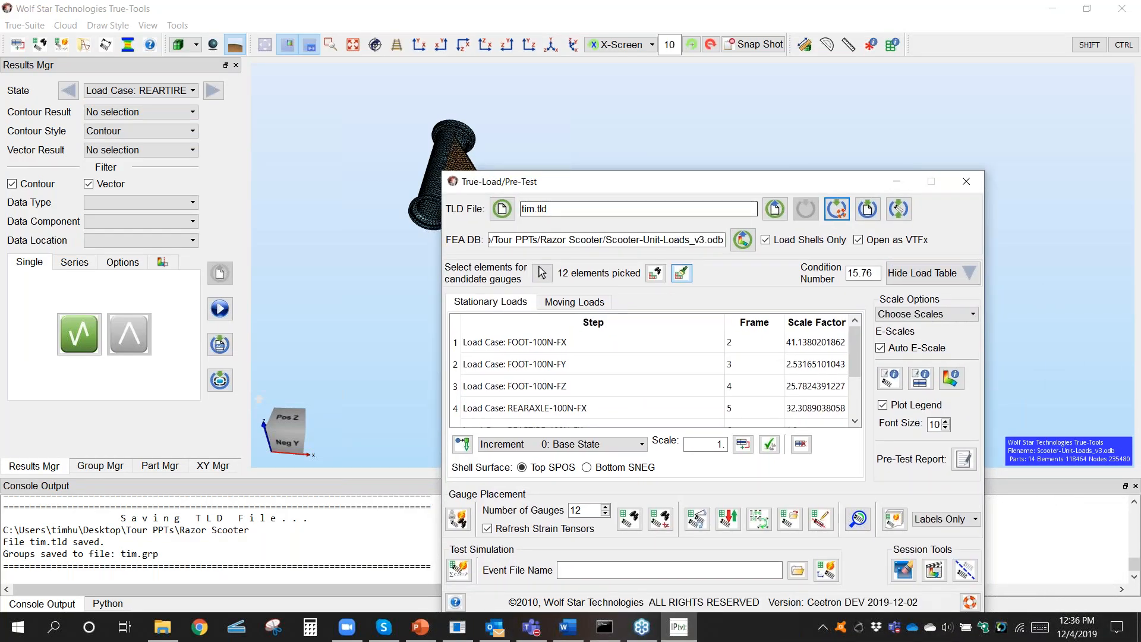
drag(698, 182, 704, 106)
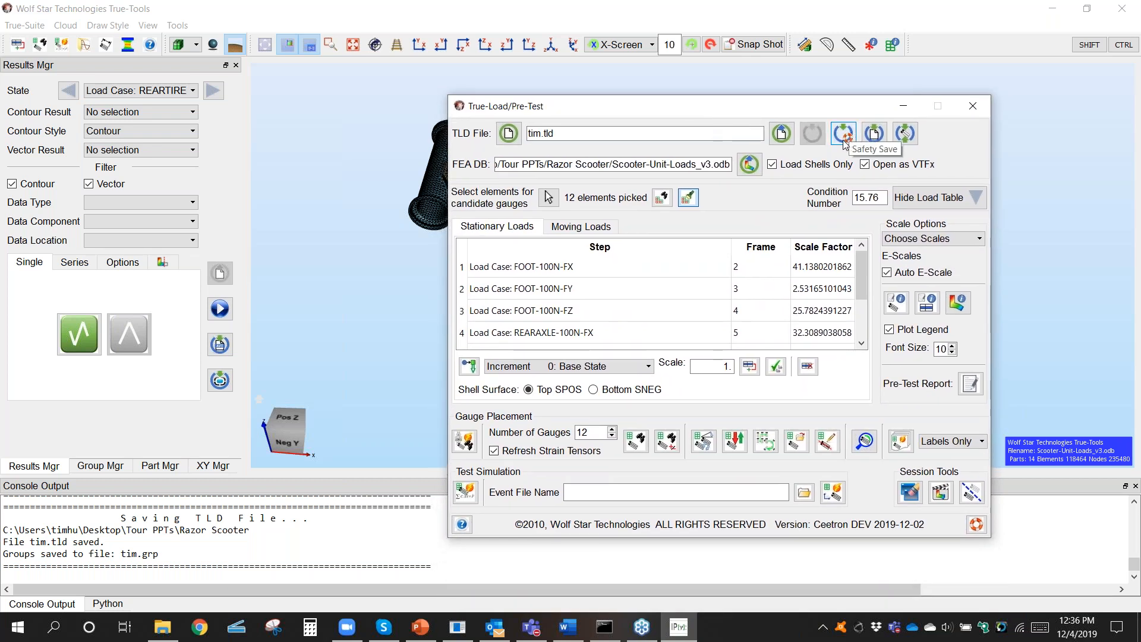
click(846, 138)
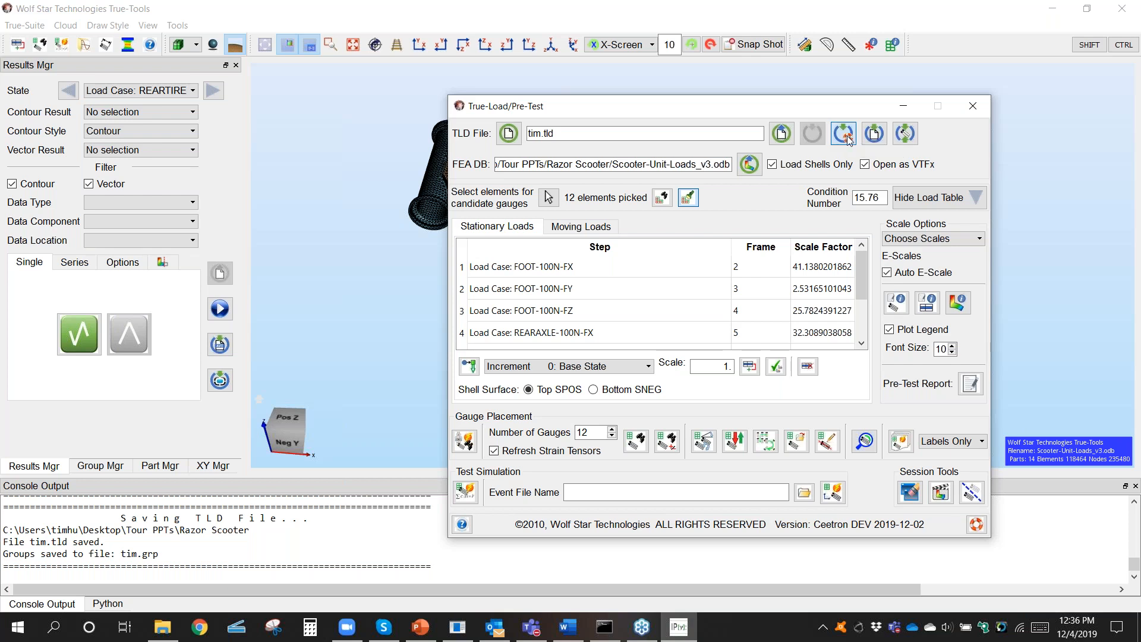
Step: Close Pre-Test and open Post-Test with the TLD file tim.tld
click(973, 107)
click(64, 46)
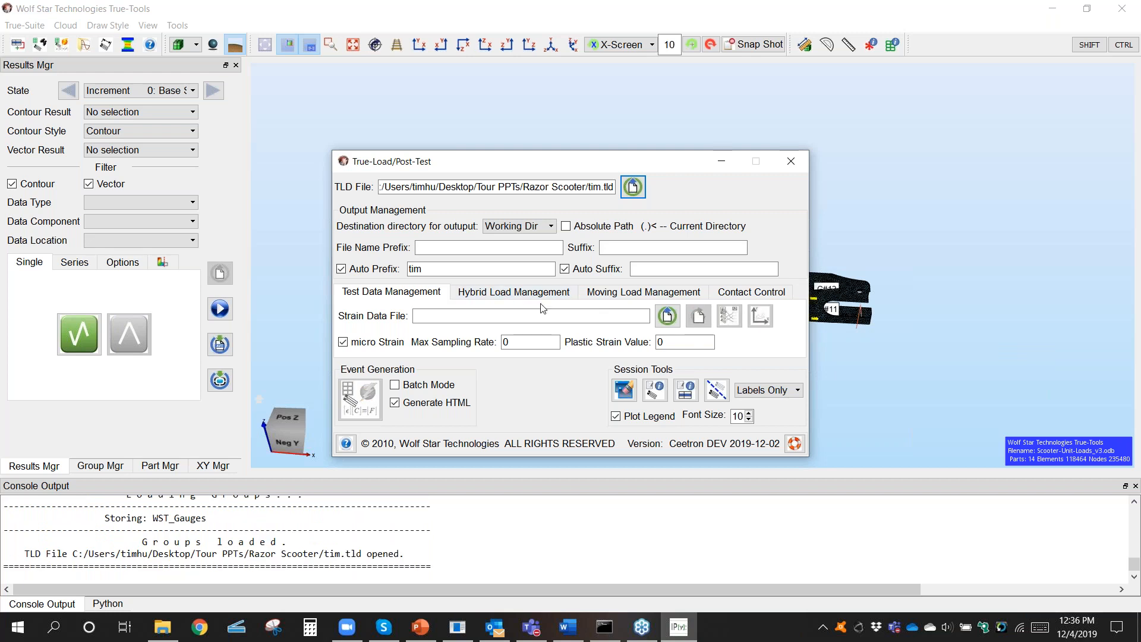
Step: Choose newTest.tfu from the Test Data folder as the strain data file and set the output destination to Test Data Dir
click(668, 315)
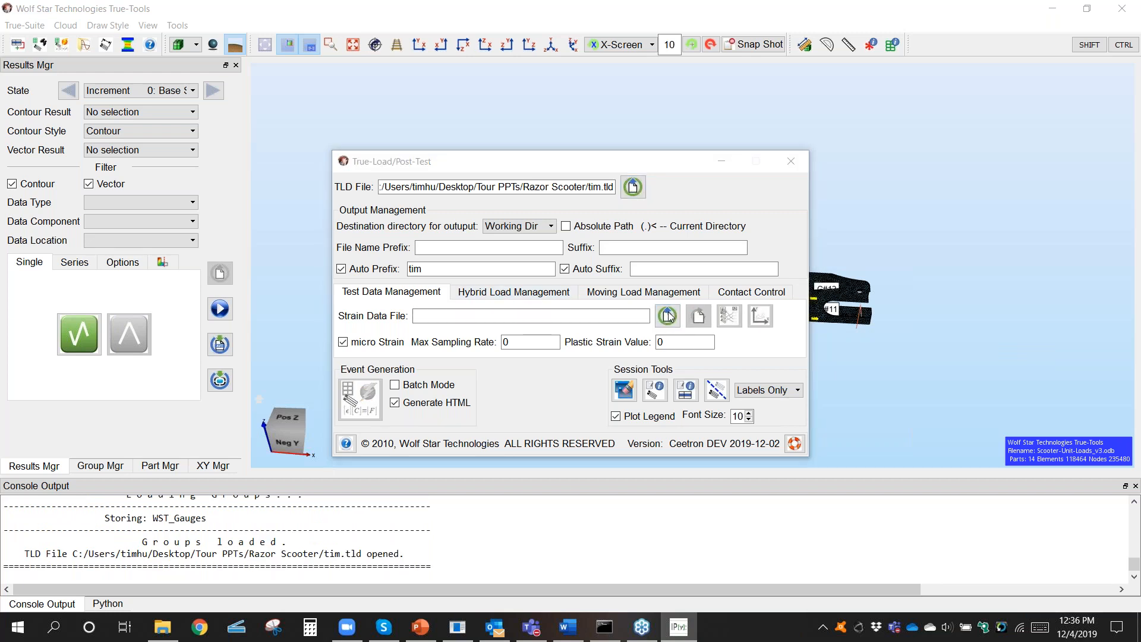
double_click(486, 324)
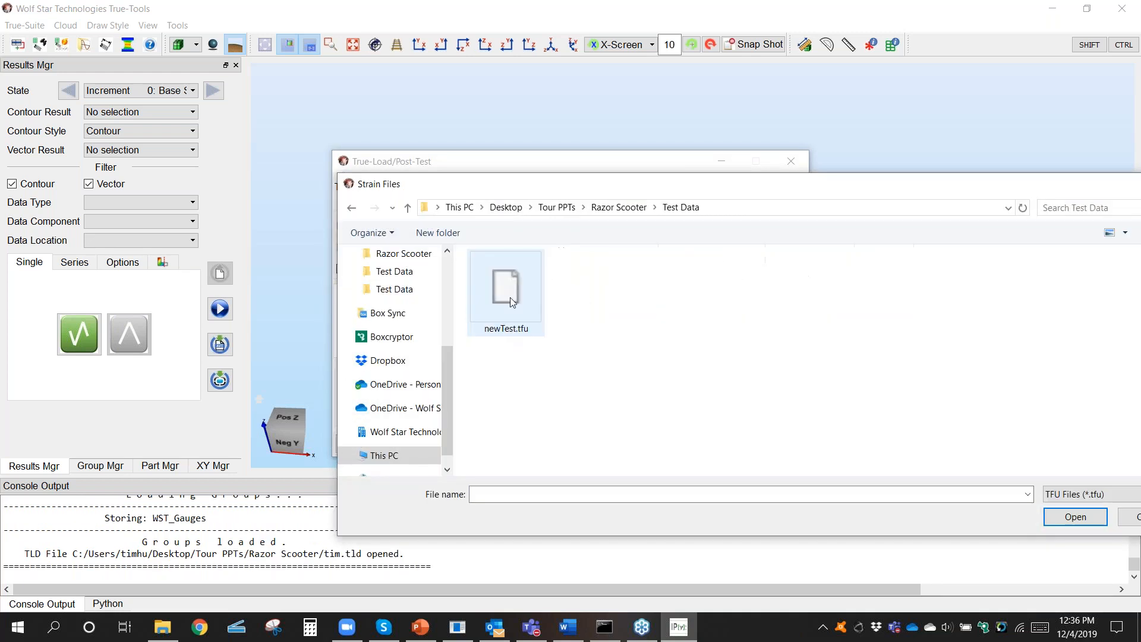
click(512, 297)
click(1068, 517)
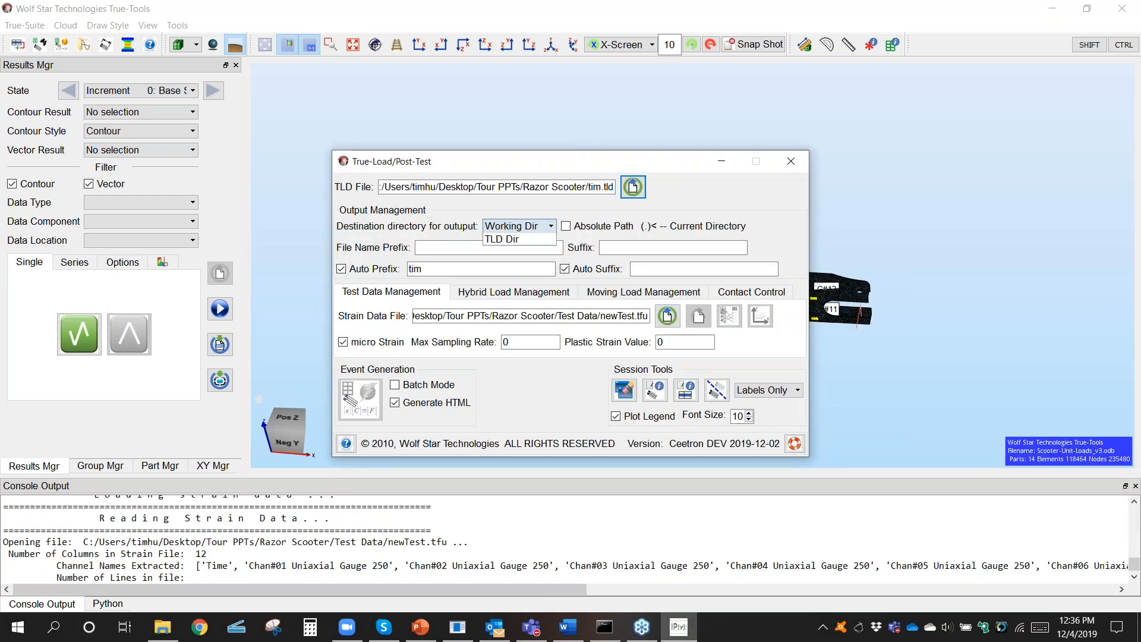
click(517, 225)
click(515, 250)
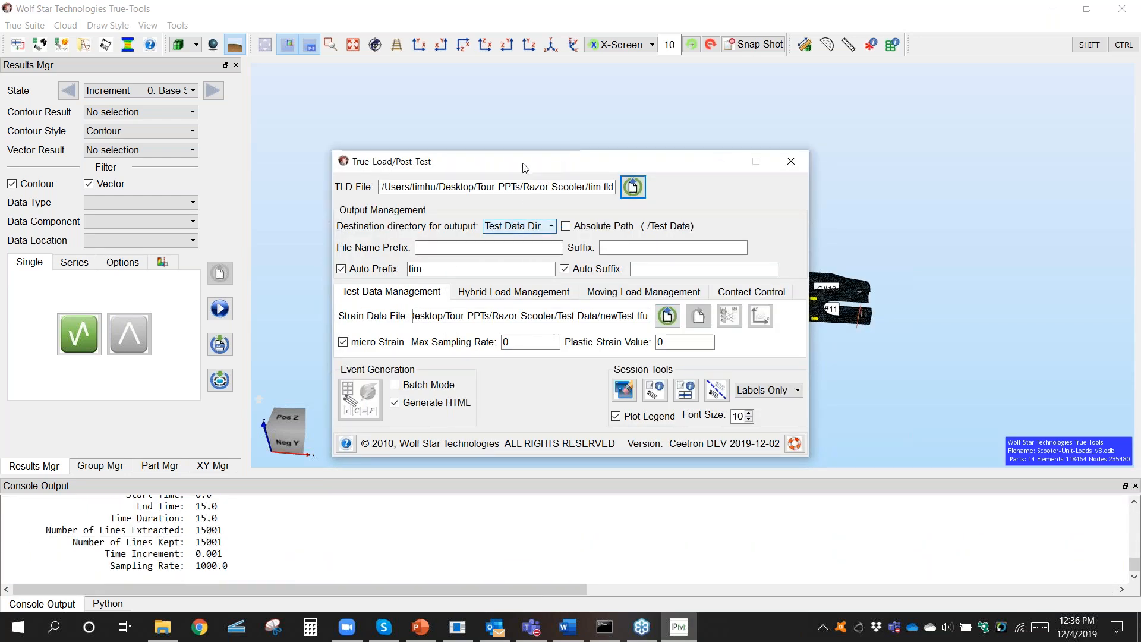
Step: Plot the measured strain channels of newTest.tfu over test time, review the curves and close the plot
drag(526, 167, 316, 166)
click(551, 314)
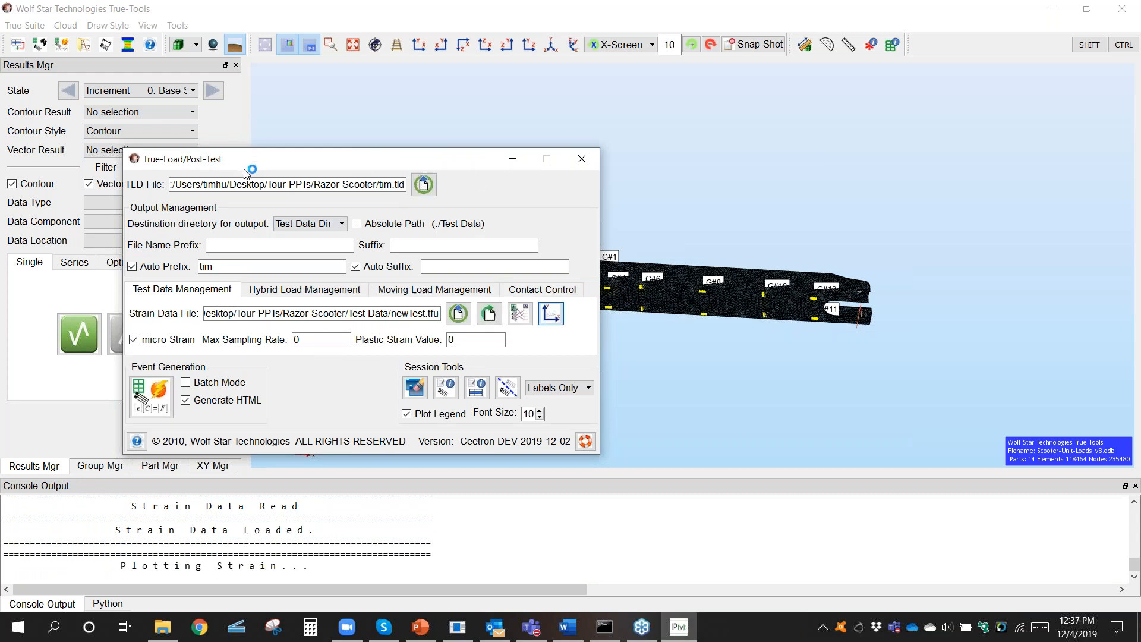
drag(248, 169, 737, 340)
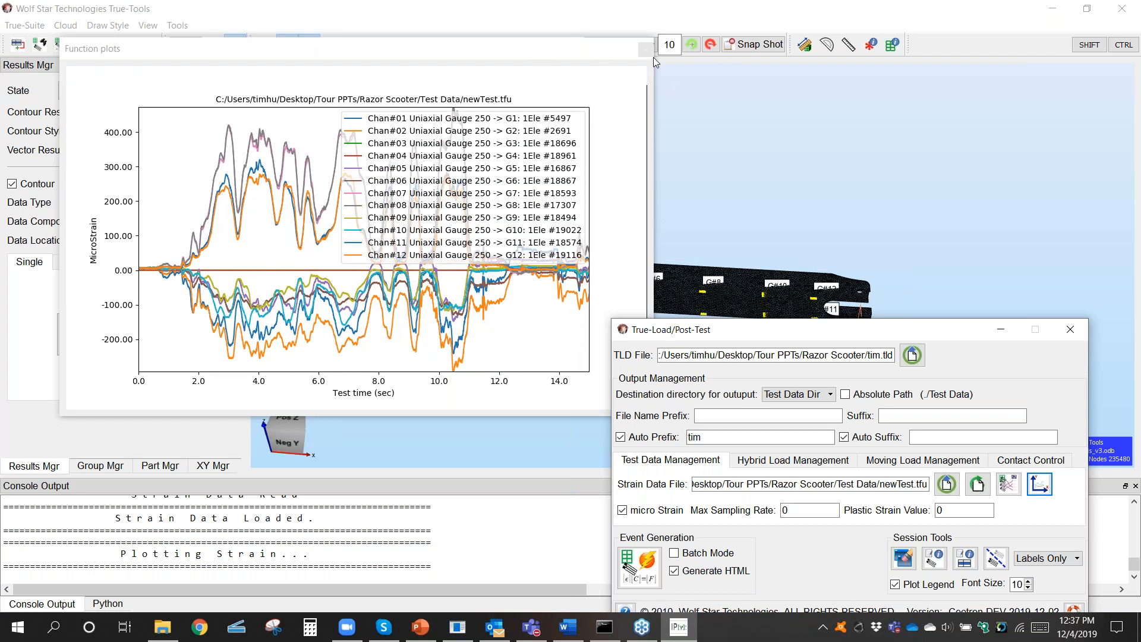
click(646, 50)
Step: Open the channel mapping, set gauges G3 and G4 to Dropped, and accept the mapping
drag(790, 329, 585, 128)
click(804, 282)
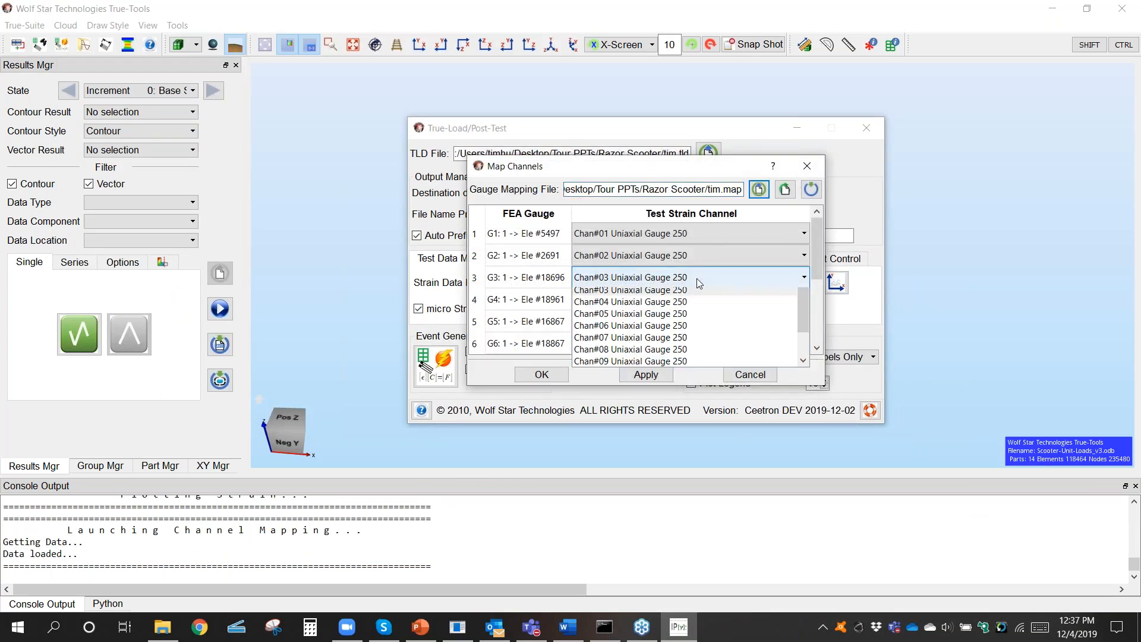
click(696, 278)
click(680, 293)
click(686, 299)
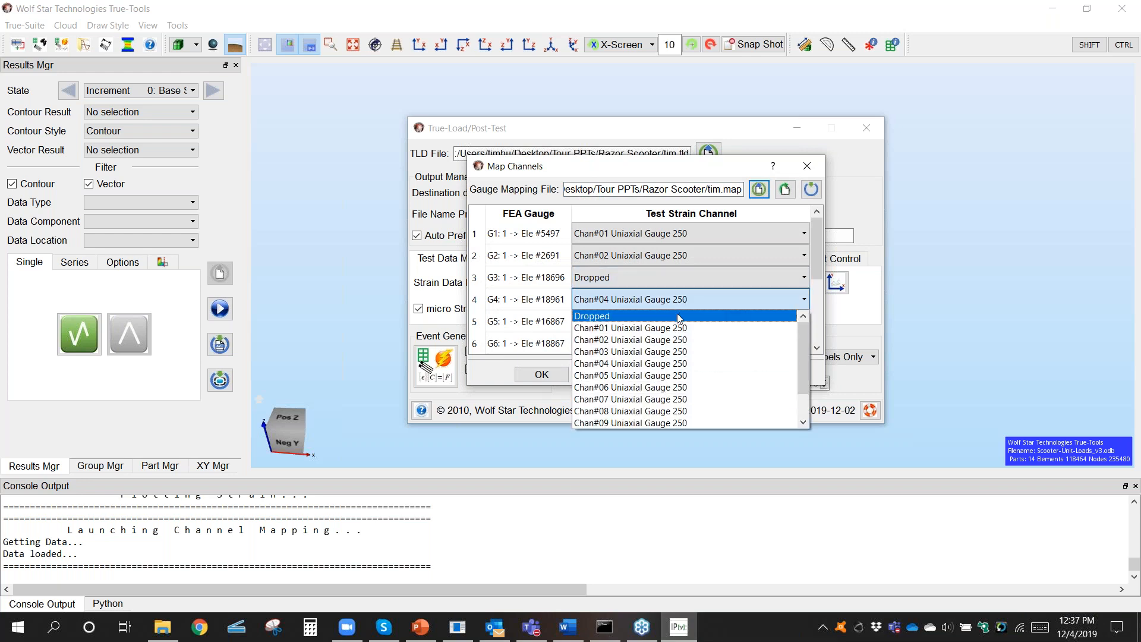
click(683, 315)
click(564, 375)
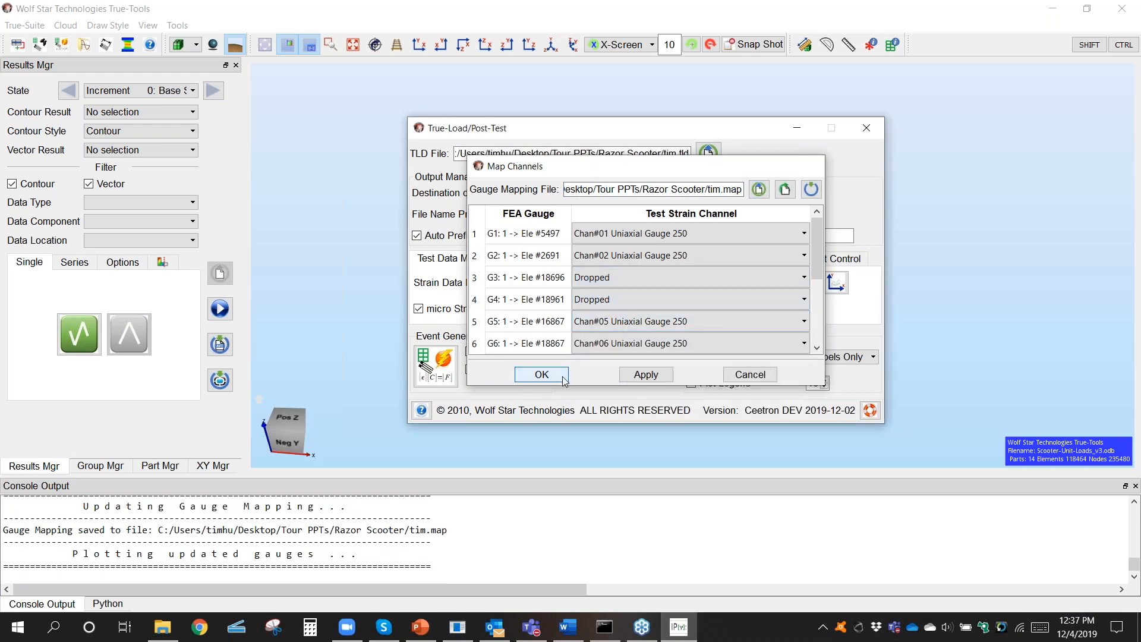
Step: Generate the load event from the mapped strain data with its HTML report, and bring the Post-Test window back out from behind the report
click(441, 386)
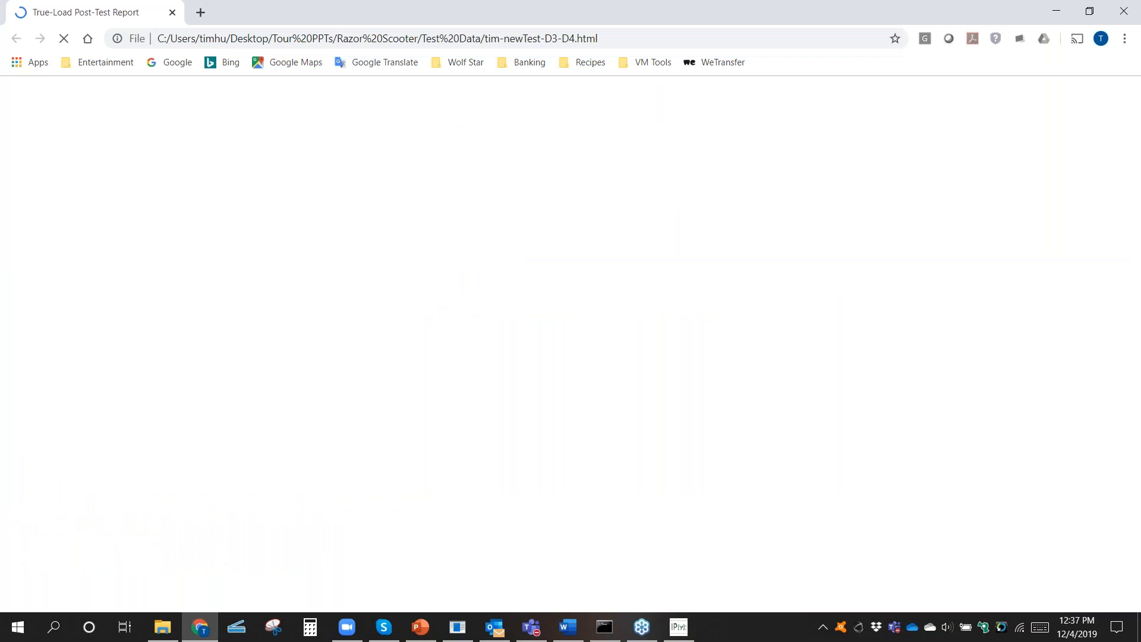
double_click(550, 9)
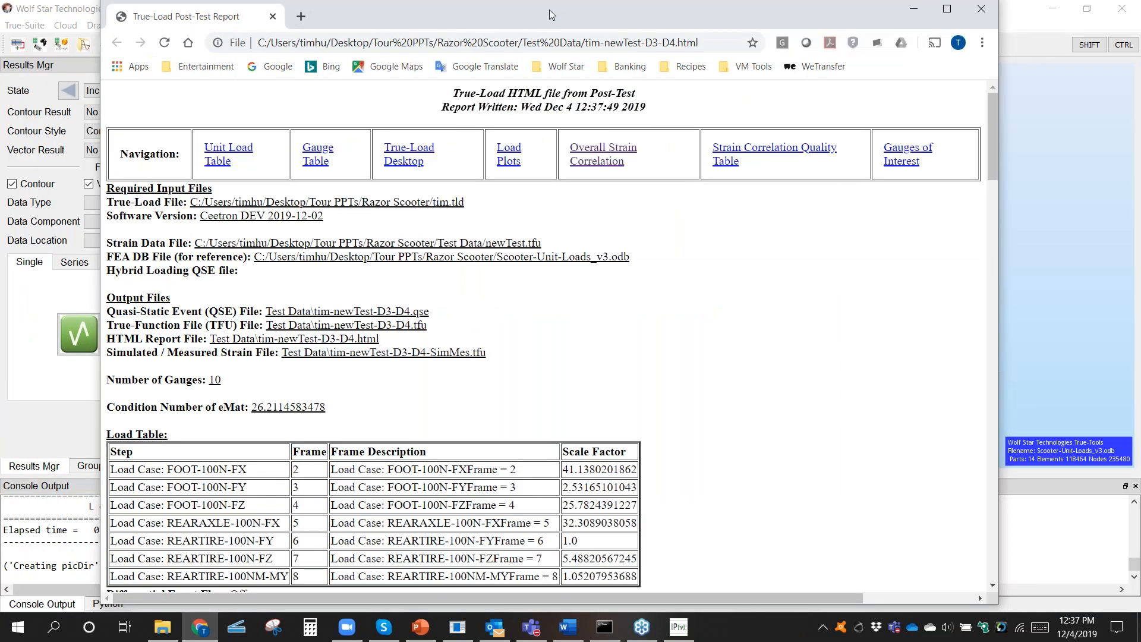
drag(549, 10, 551, 15)
click(914, 13)
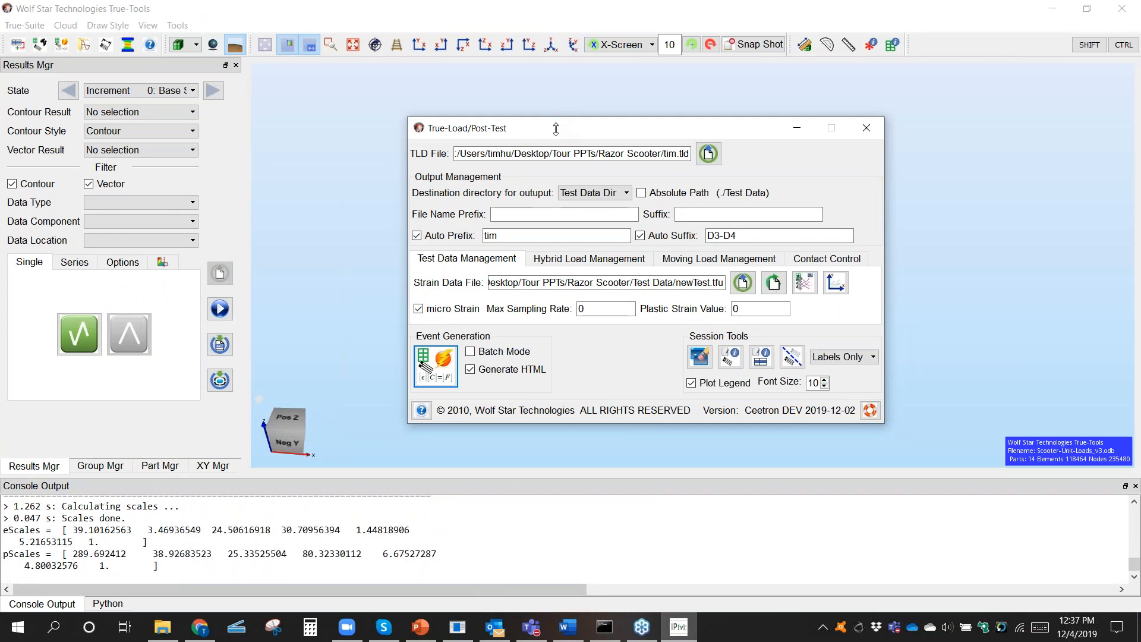
drag(564, 134, 351, 324)
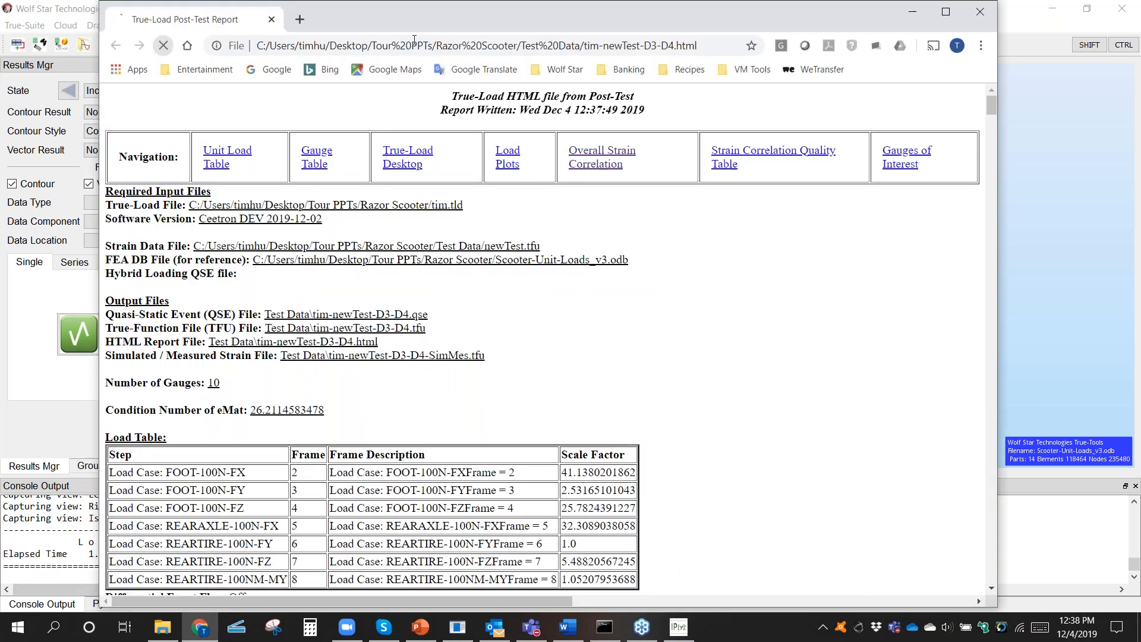
Step: Enlarge the Post-Test report and examine the overall strain correlation plots and the Strain Correlation Quality Table
click(945, 11)
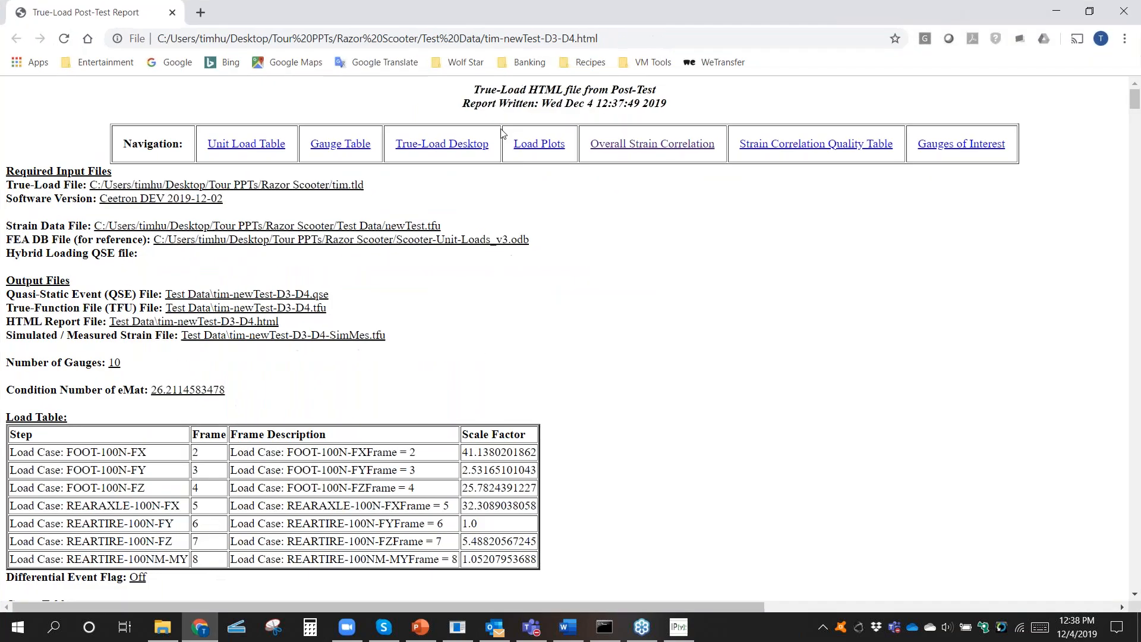
click(668, 145)
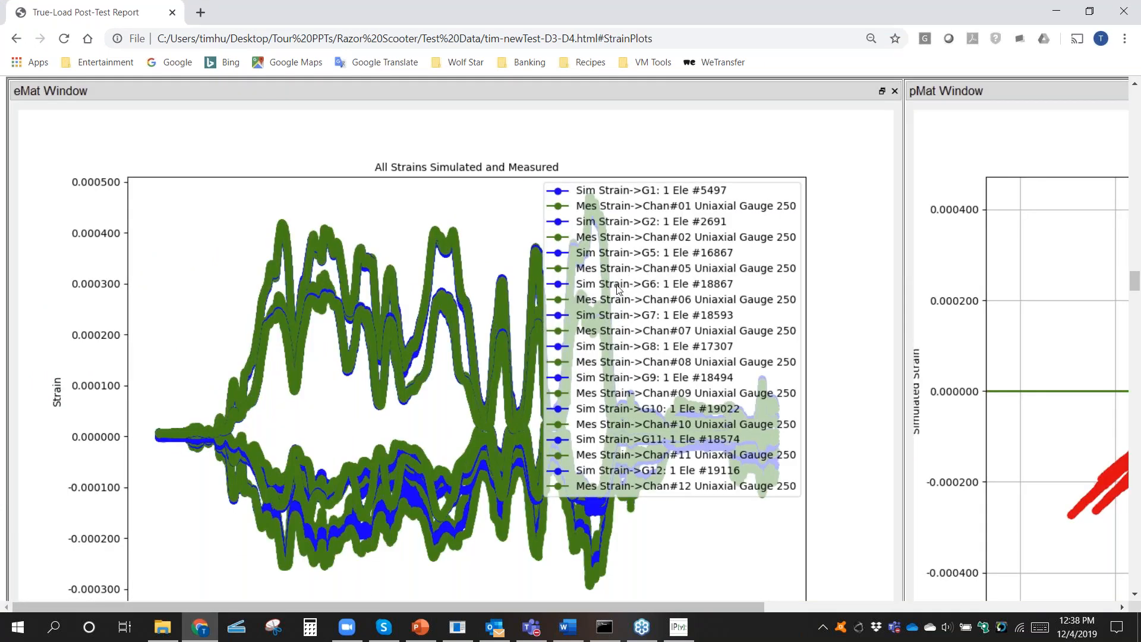
ctrl+scroll(618, 289, down, 4)
ctrl+scroll(618, 290, up, 2)
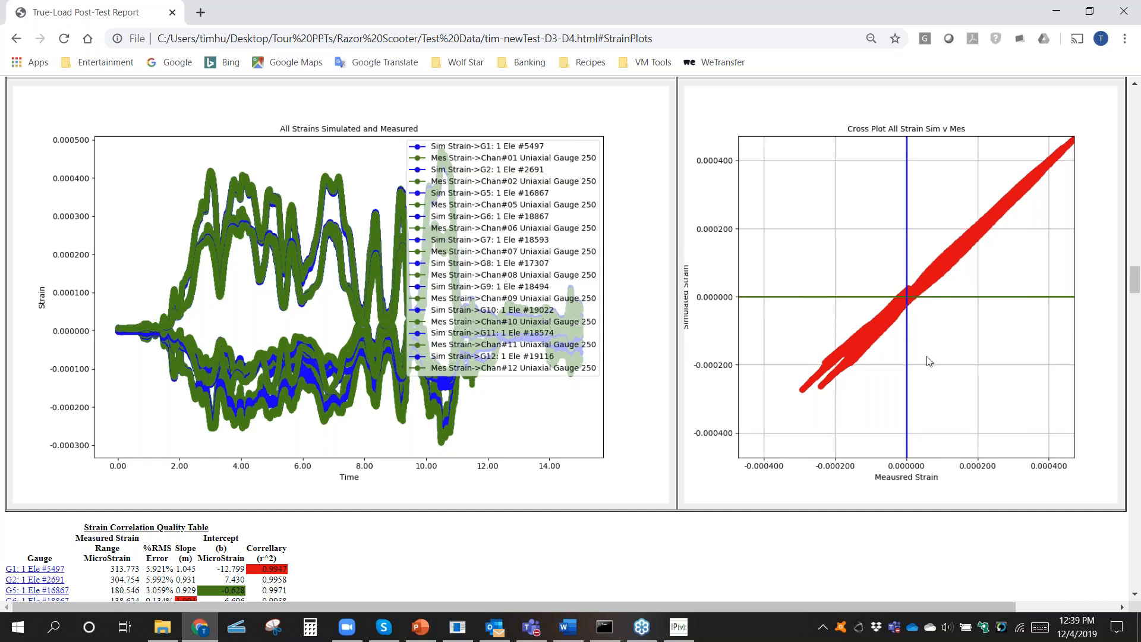
scroll(501, 497, down, 4)
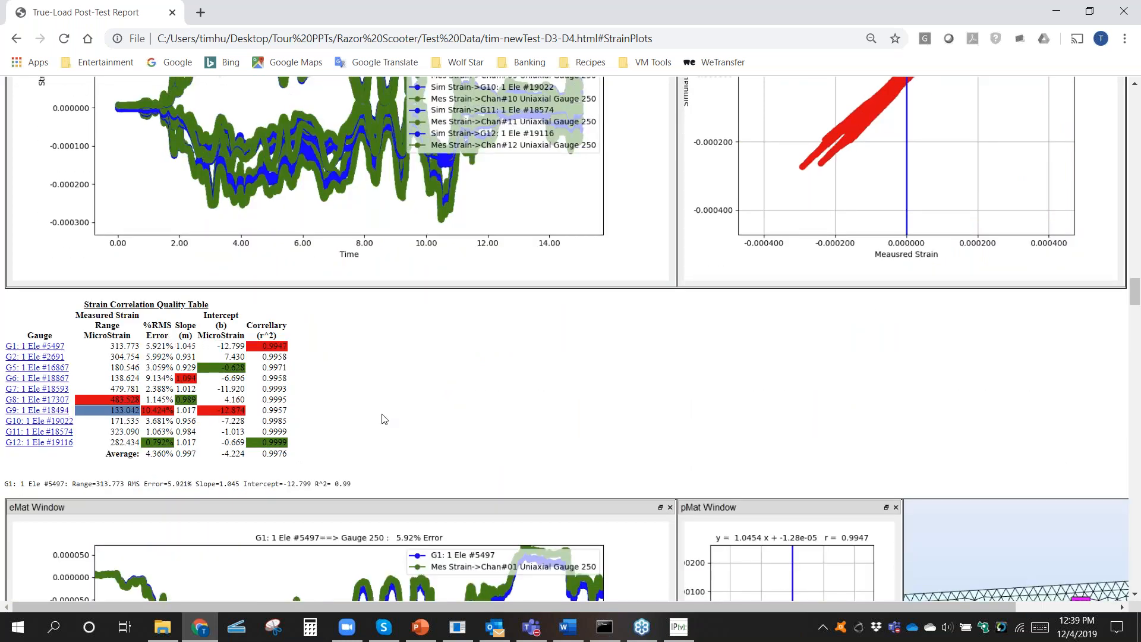
scroll(788, 321, down, 4)
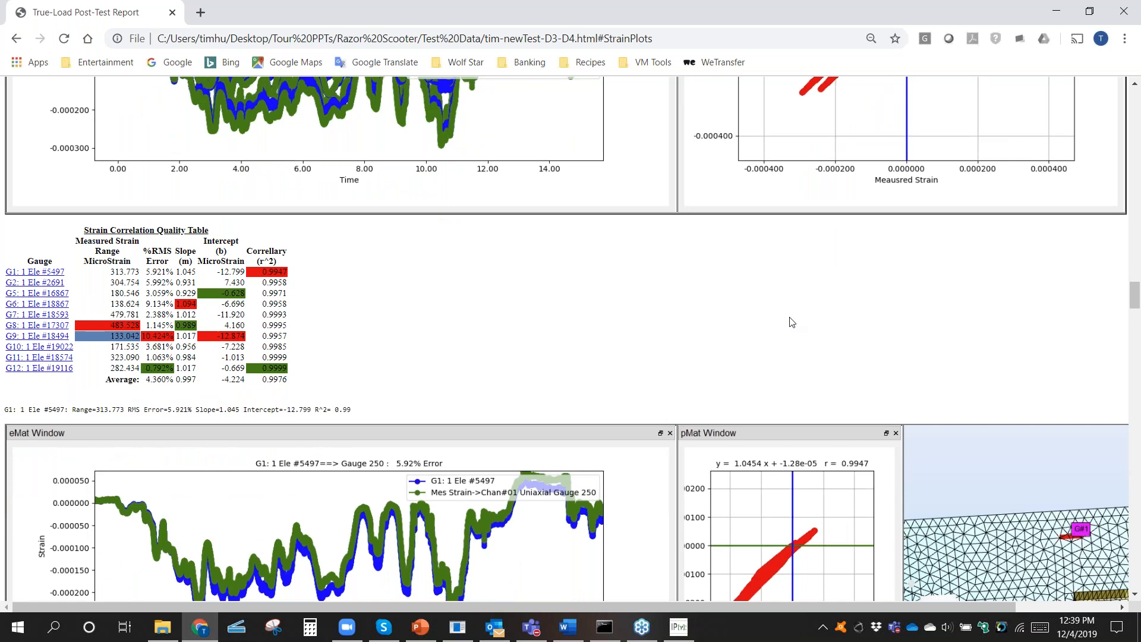
Step: Compare the simulated and measured strain plots of the individual gauges from G1 to G12 in the report
scroll(788, 321, down, 1)
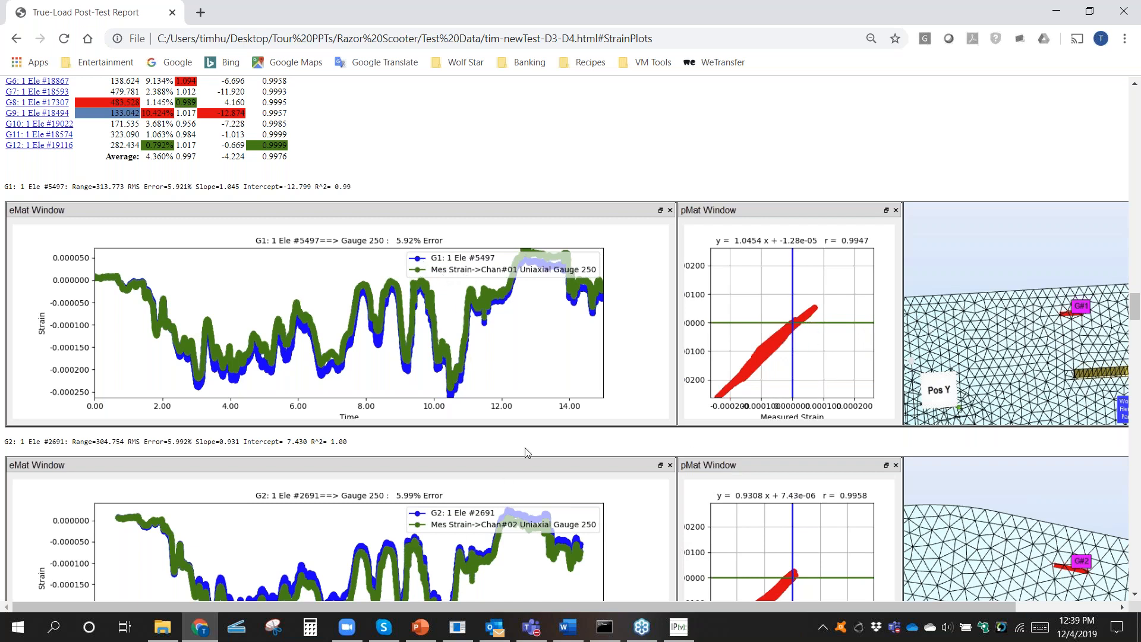
scroll(521, 458, down, 4)
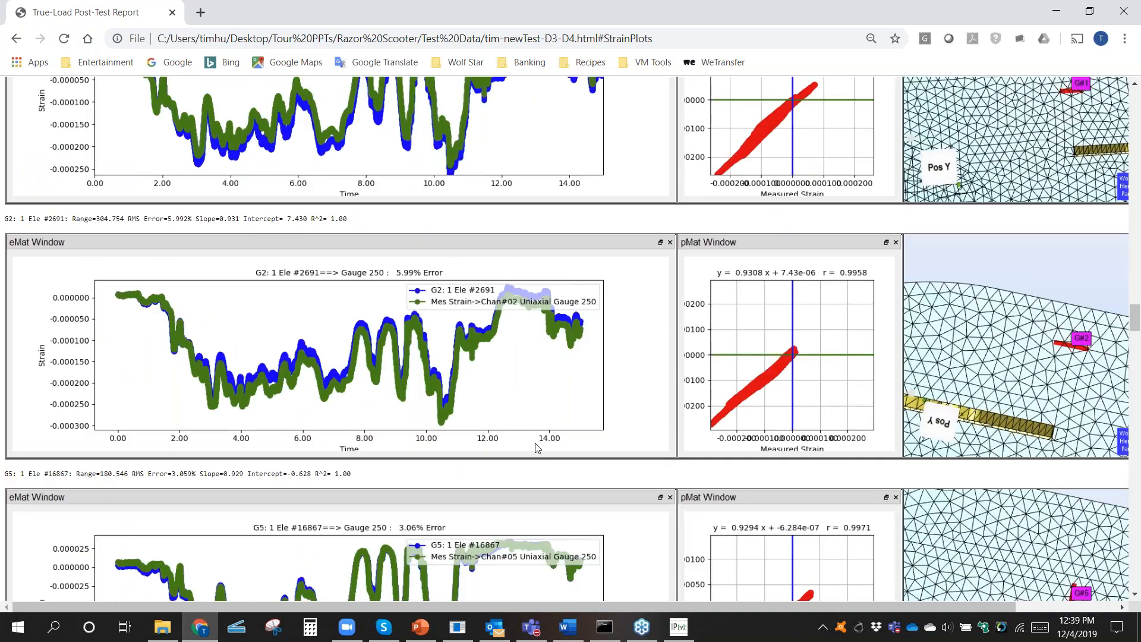
scroll(537, 447, down, 4)
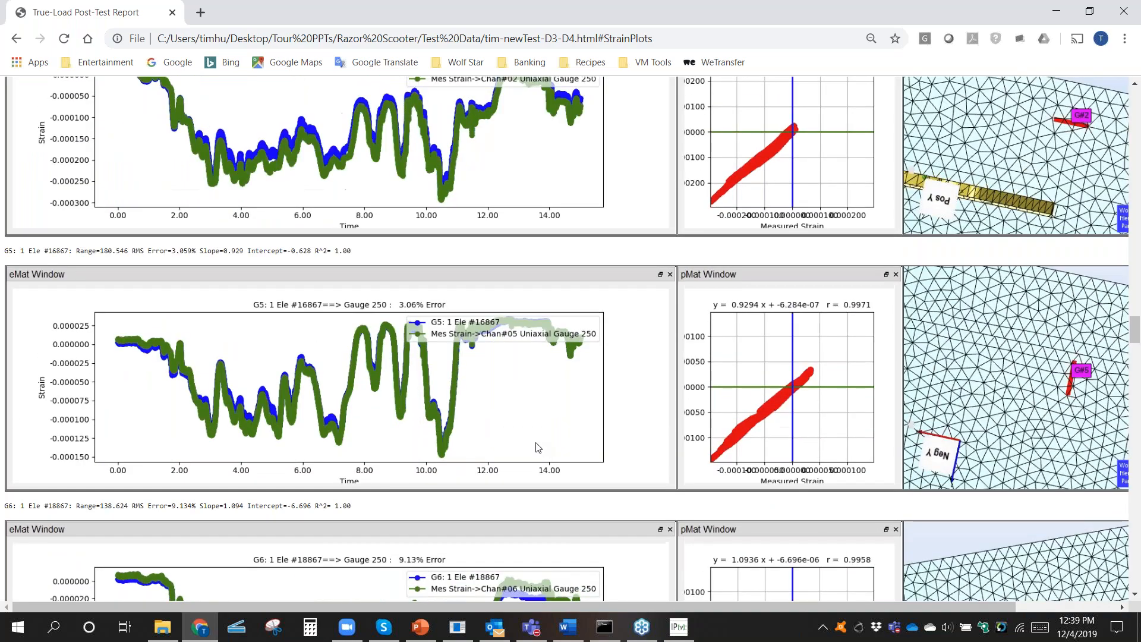
scroll(538, 447, down, 10)
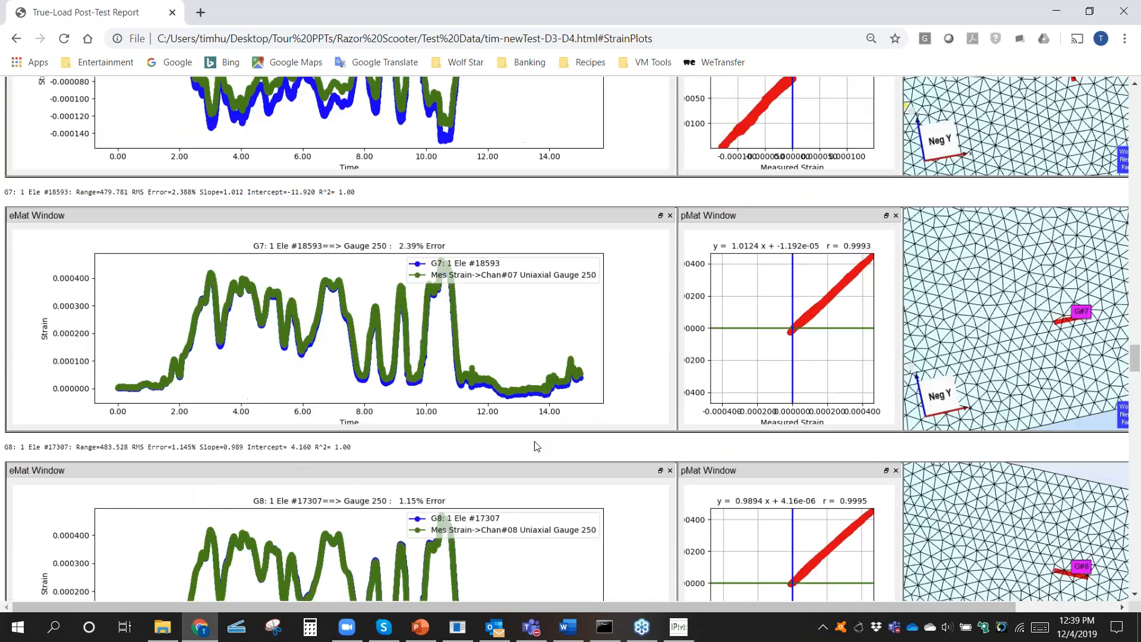
scroll(533, 441, down, 6)
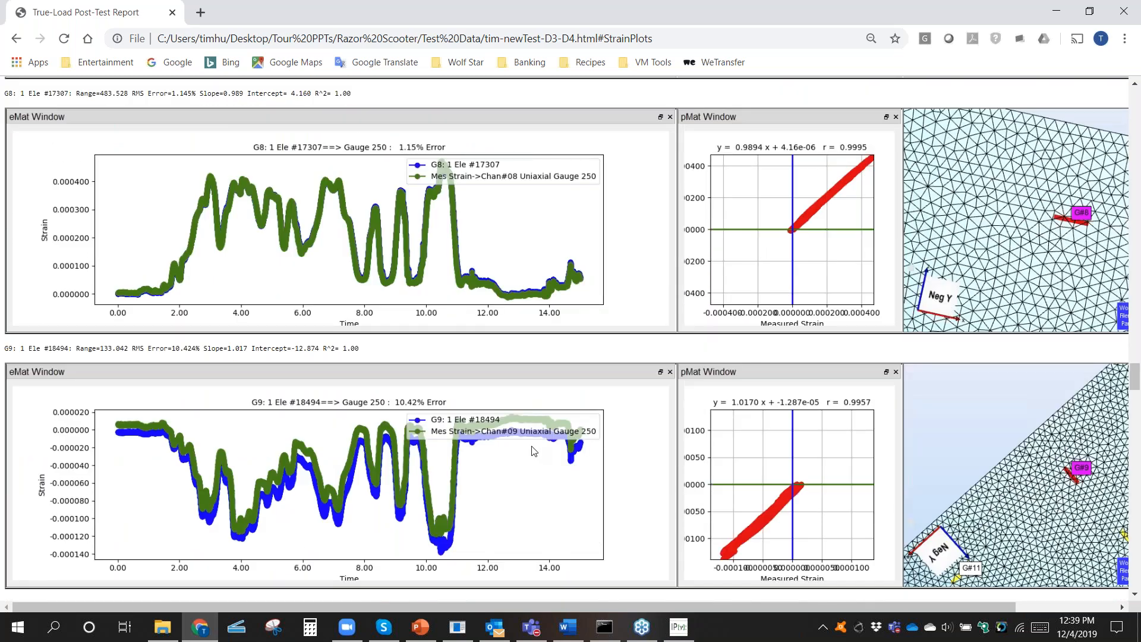
scroll(534, 451, down, 2)
scroll(530, 453, down, 12)
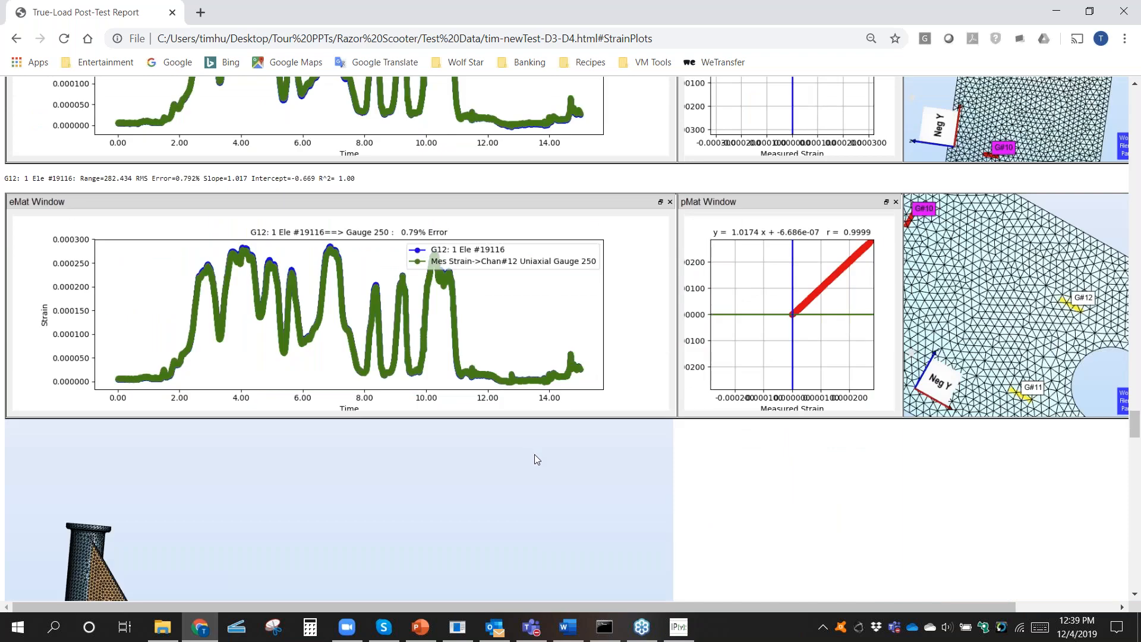
scroll(527, 456, up, 6)
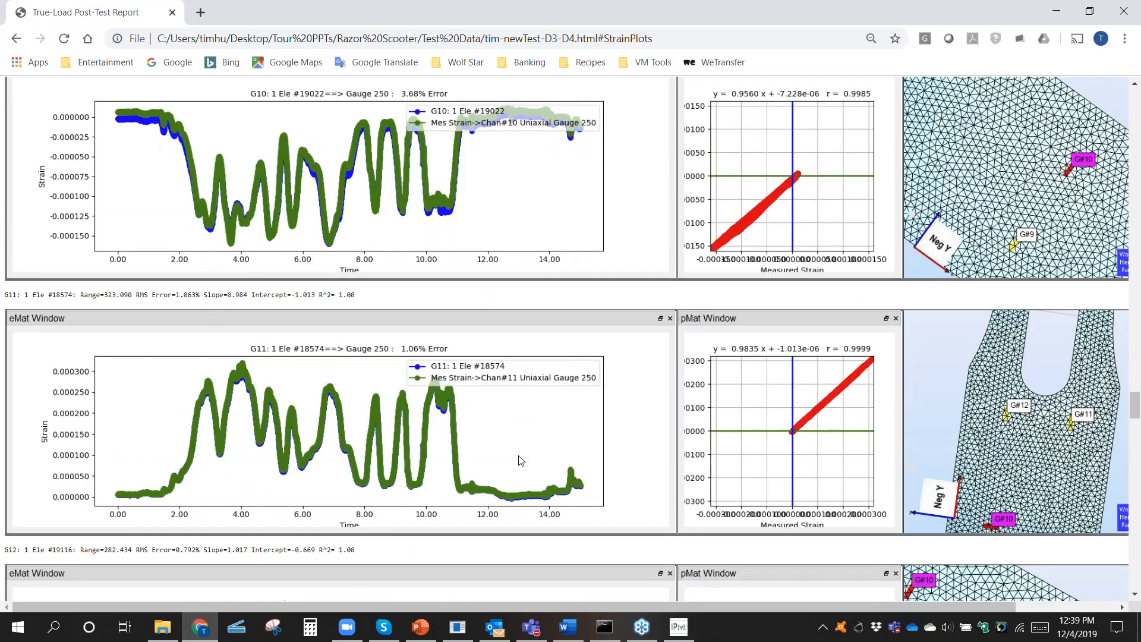
scroll(520, 460, up, 13)
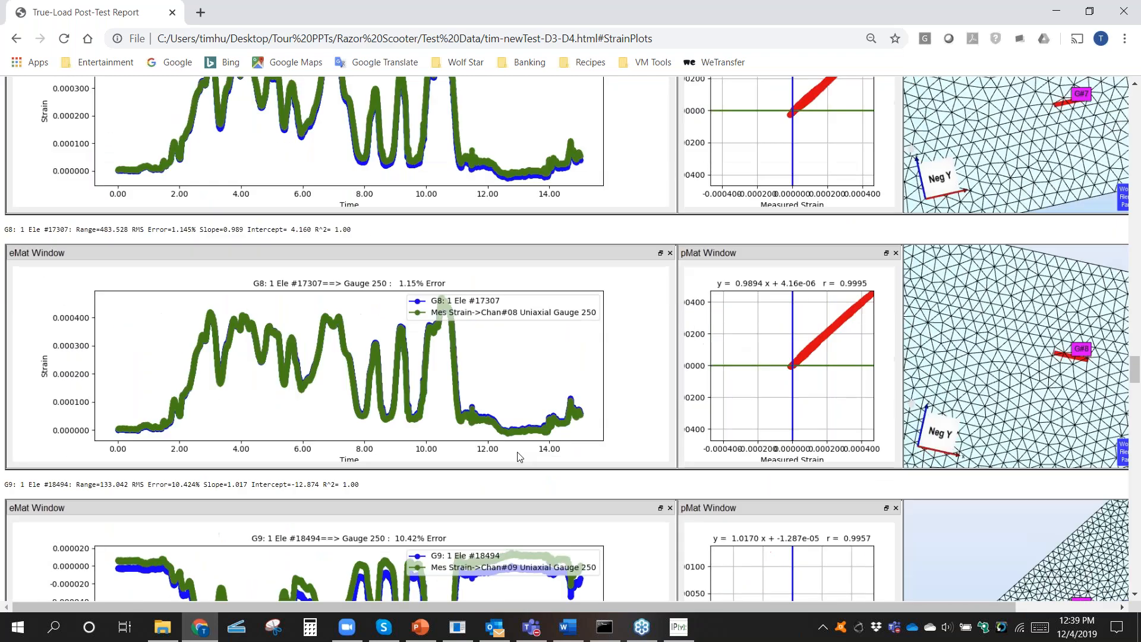
scroll(511, 457, up, 13)
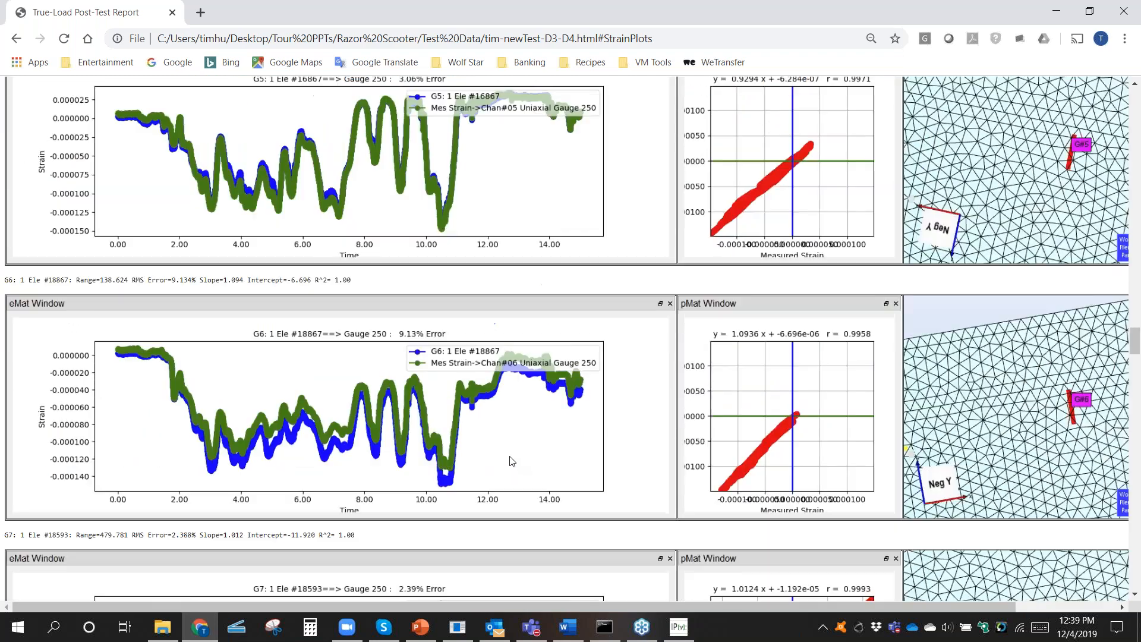
scroll(508, 455, up, 5)
scroll(510, 467, up, 5)
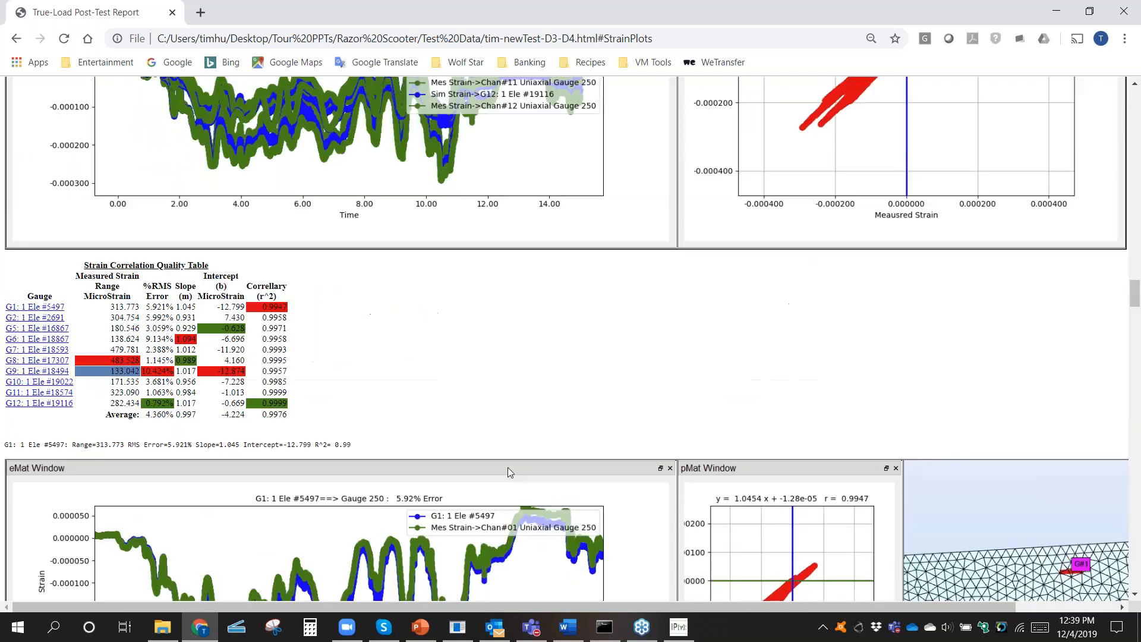
Step: Examine the load scale factor plots over time for the foot, rear axle and rear tire load cases, frames 2 to 8
scroll(507, 467, up, 10)
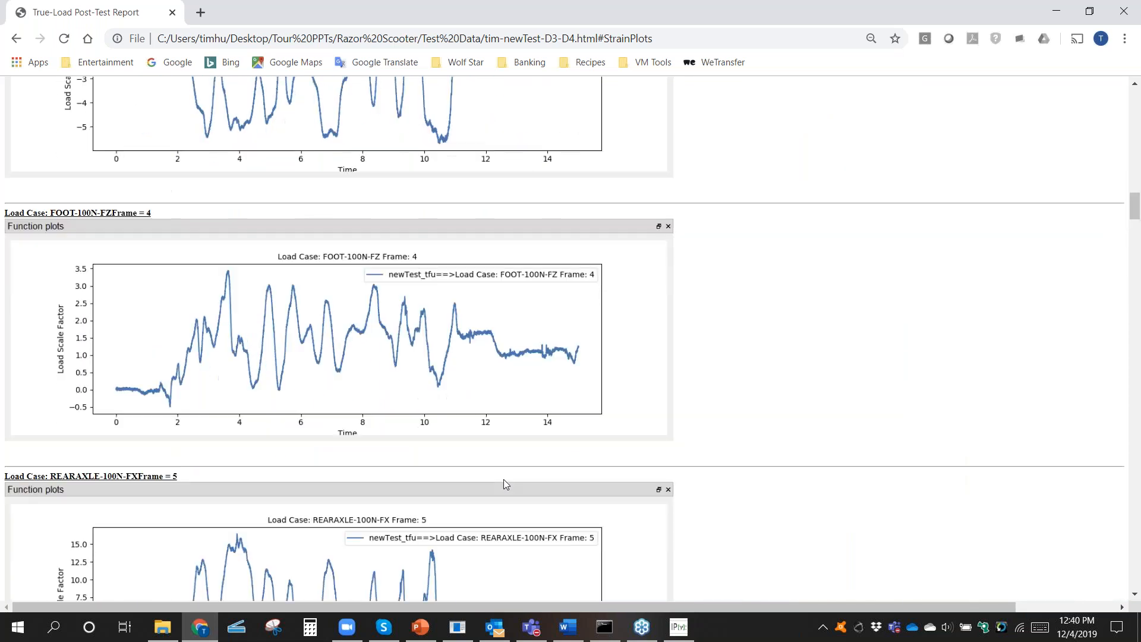
scroll(504, 479, up, 9)
scroll(504, 479, down, 2)
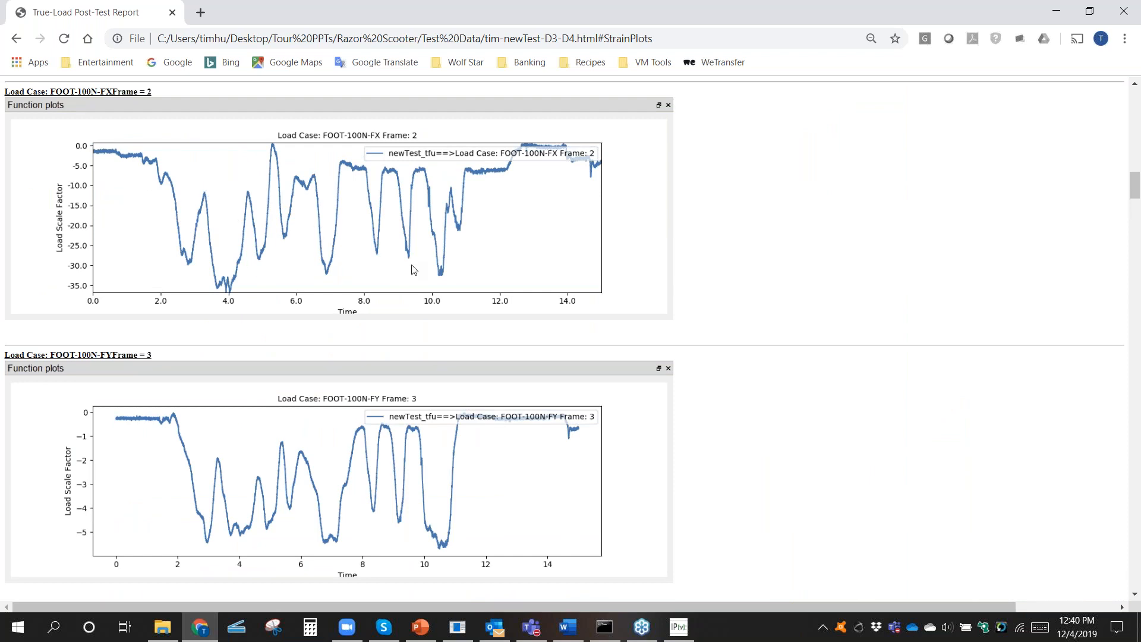
scroll(399, 274, down, 1)
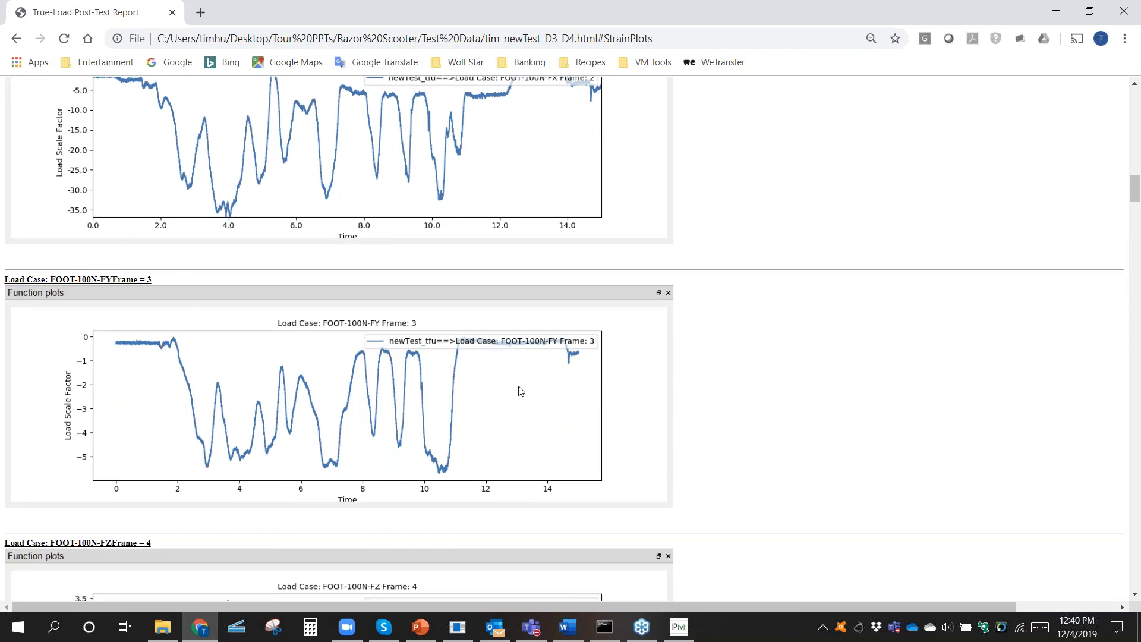
scroll(521, 392, down, 4)
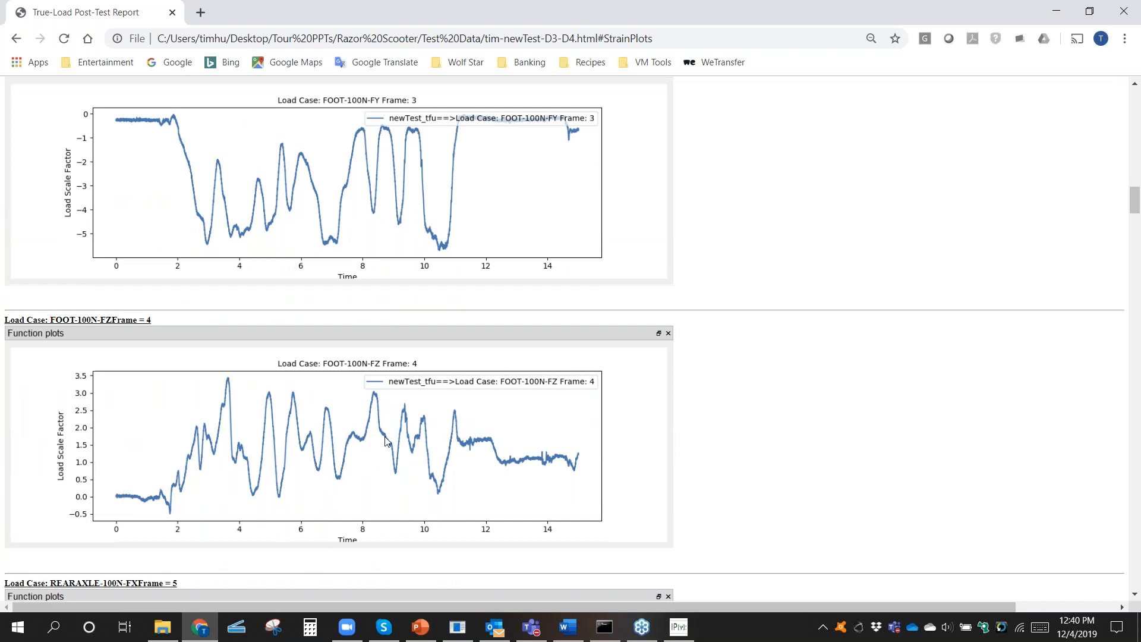
scroll(386, 441, down, 5)
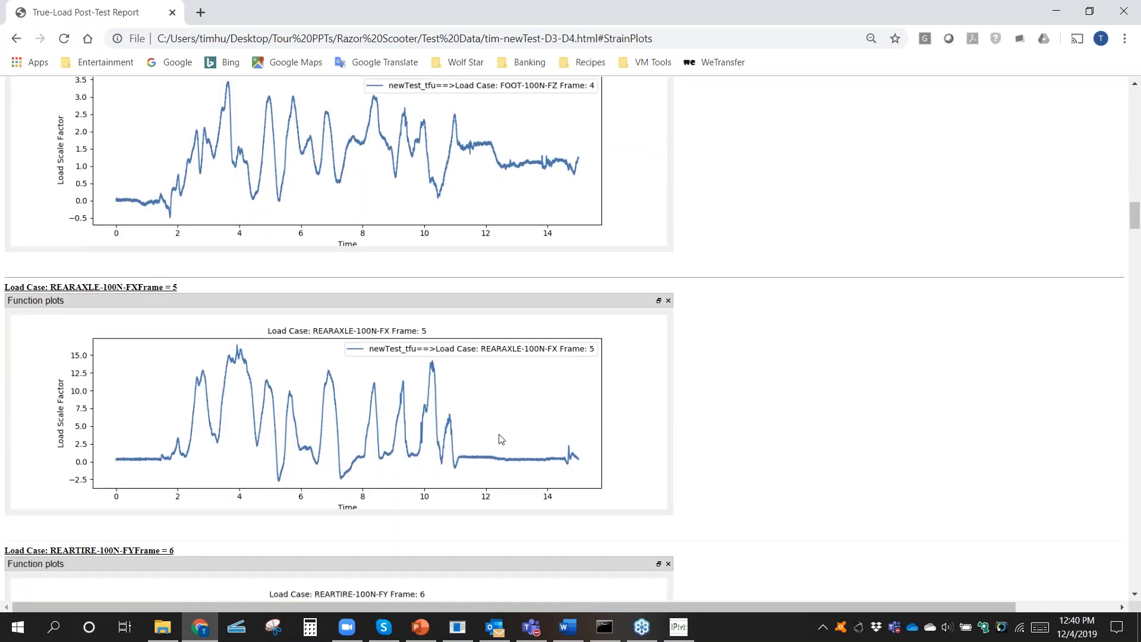
scroll(511, 431, down, 4)
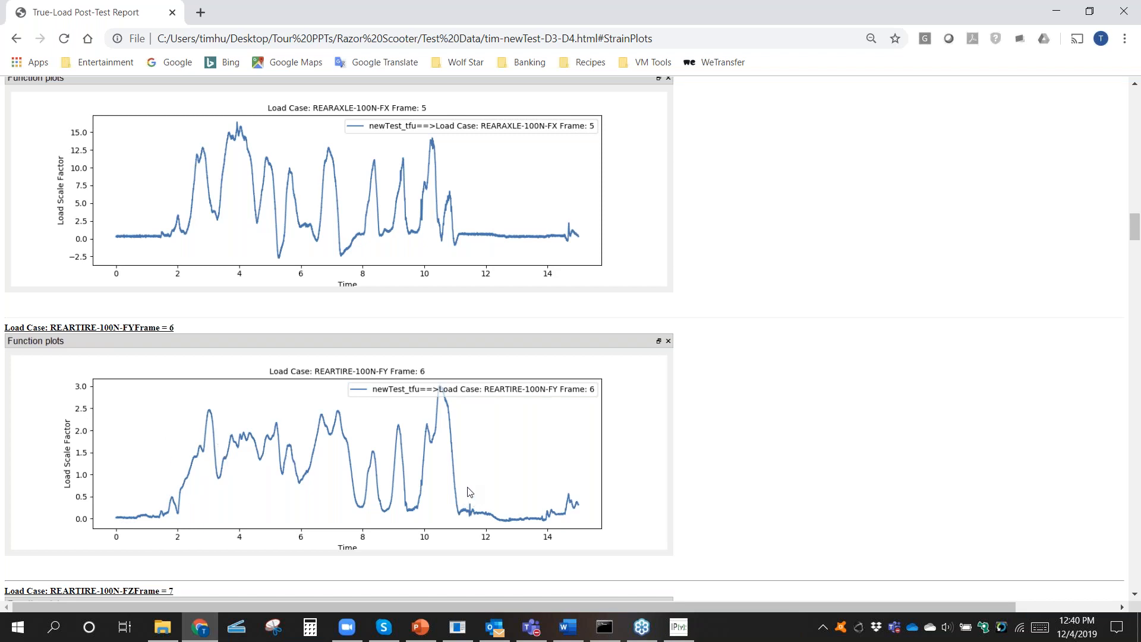
scroll(406, 469, down, 5)
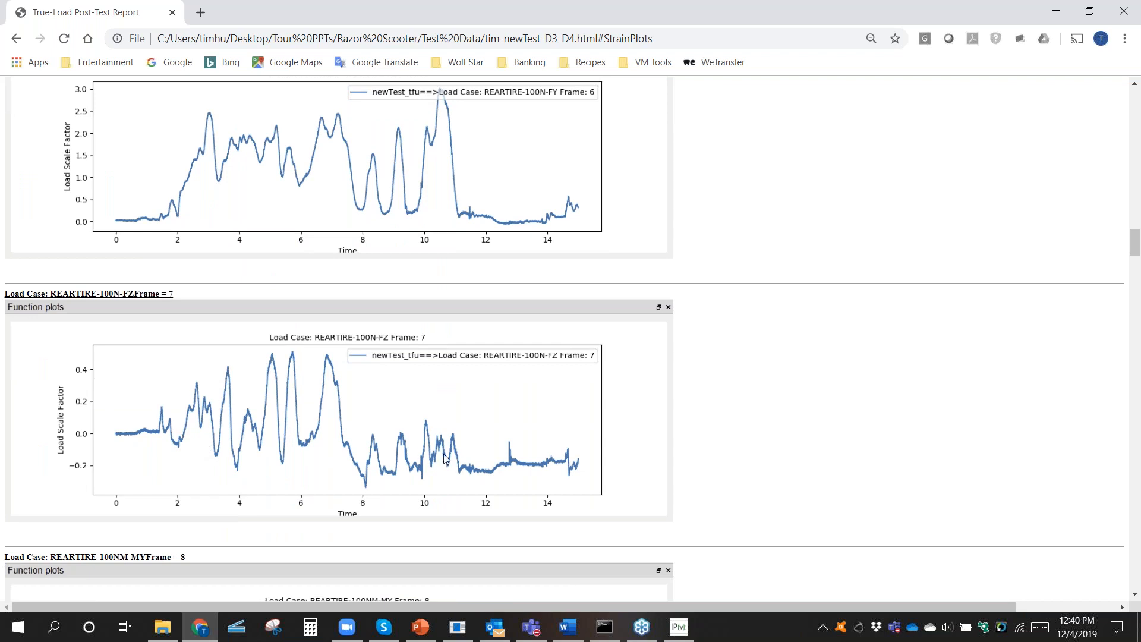
scroll(406, 450, down, 1)
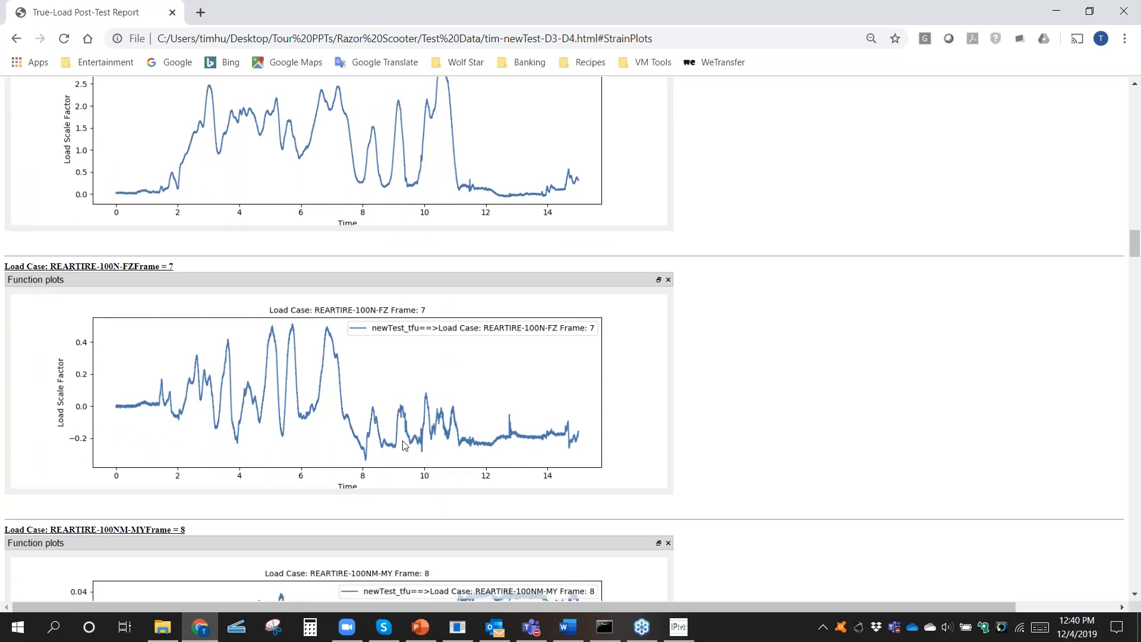
scroll(392, 357, down, 6)
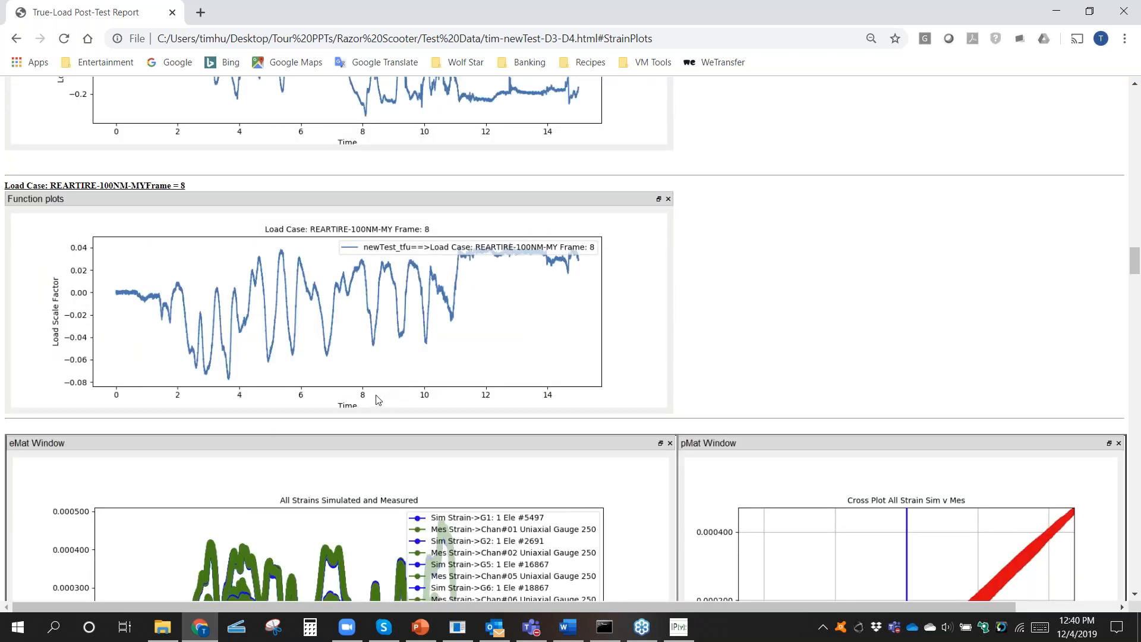
scroll(368, 394, up, 20)
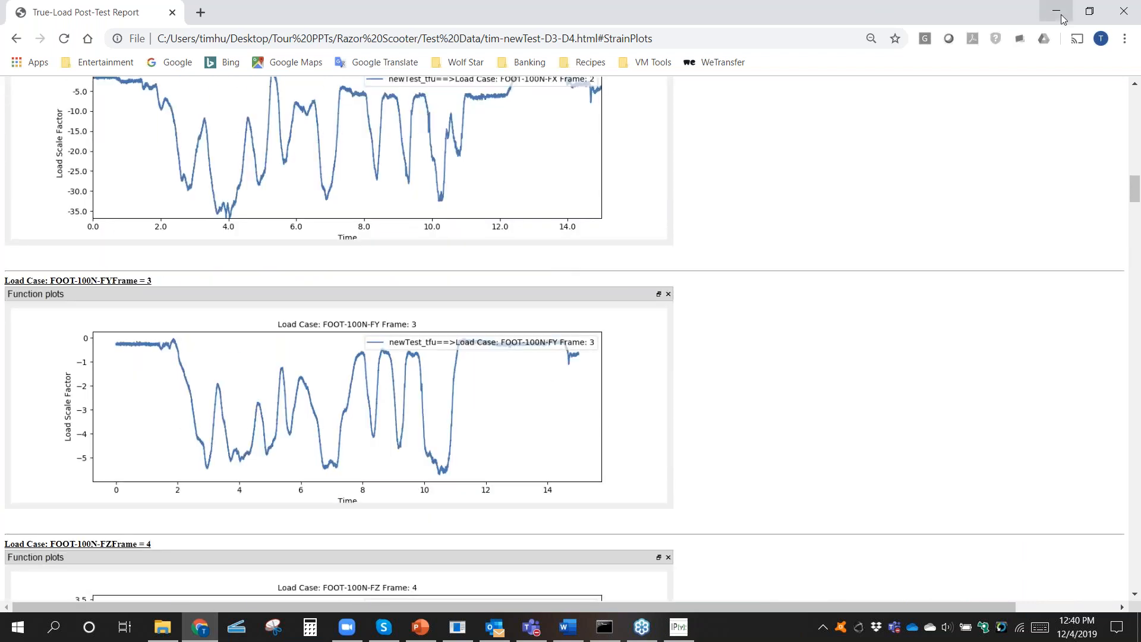
Step: Put the report away and close the True-Load Post-Test window to return to the scooter frame model
click(1057, 12)
drag(666, 189, 771, 283)
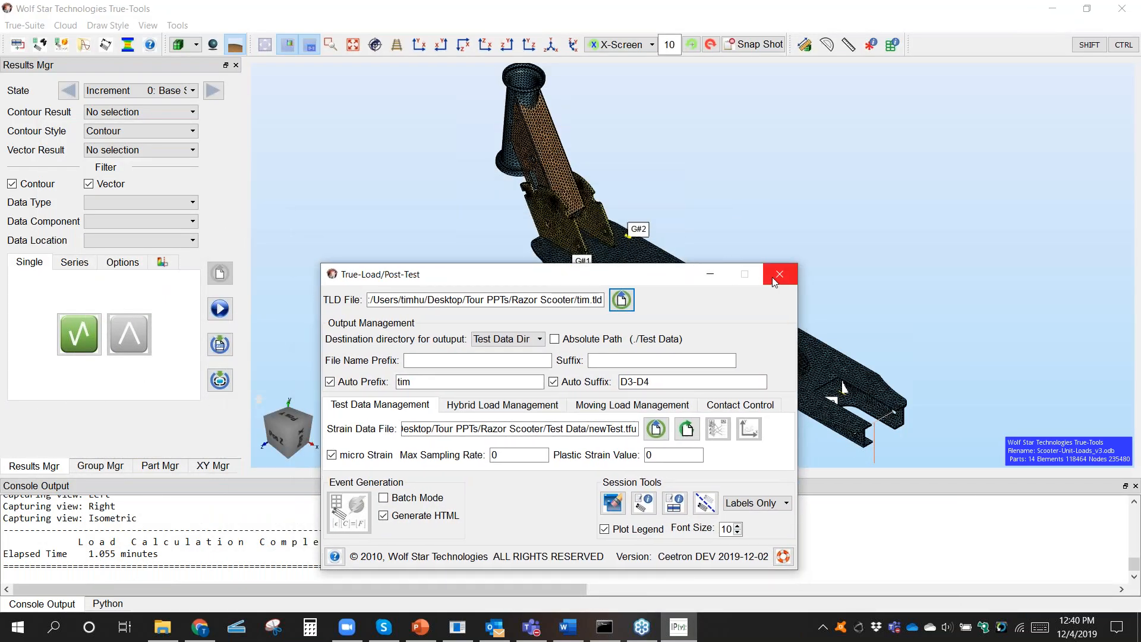
click(773, 281)
Step: Open True-QSE and load the event file tim-newTest-D3-D4.qse from the Test Data folder
click(23, 47)
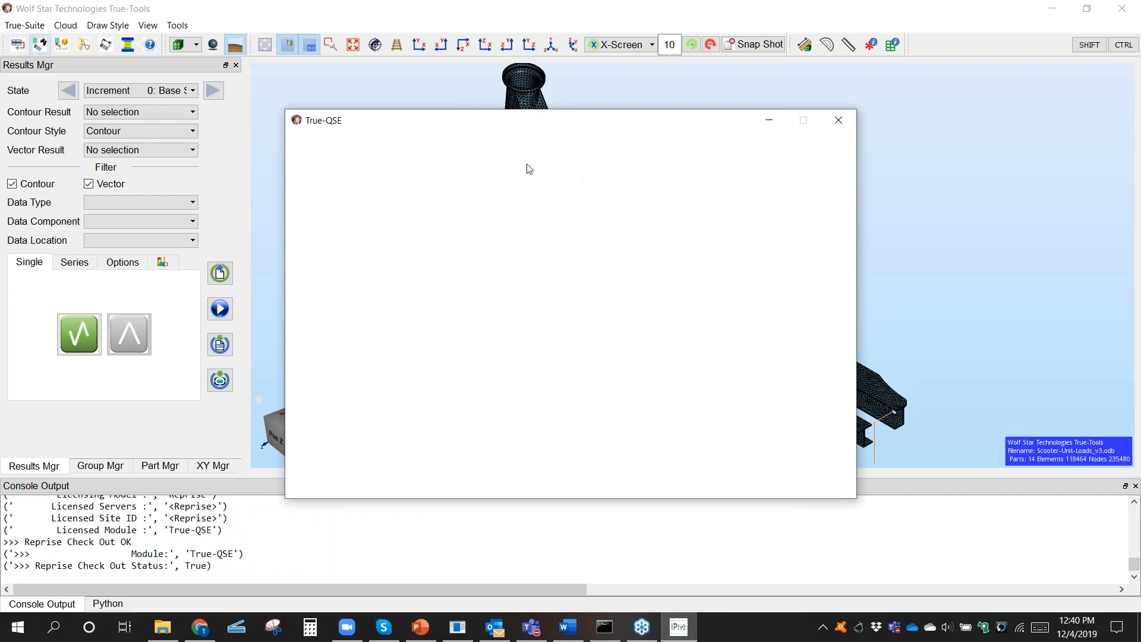
click(655, 148)
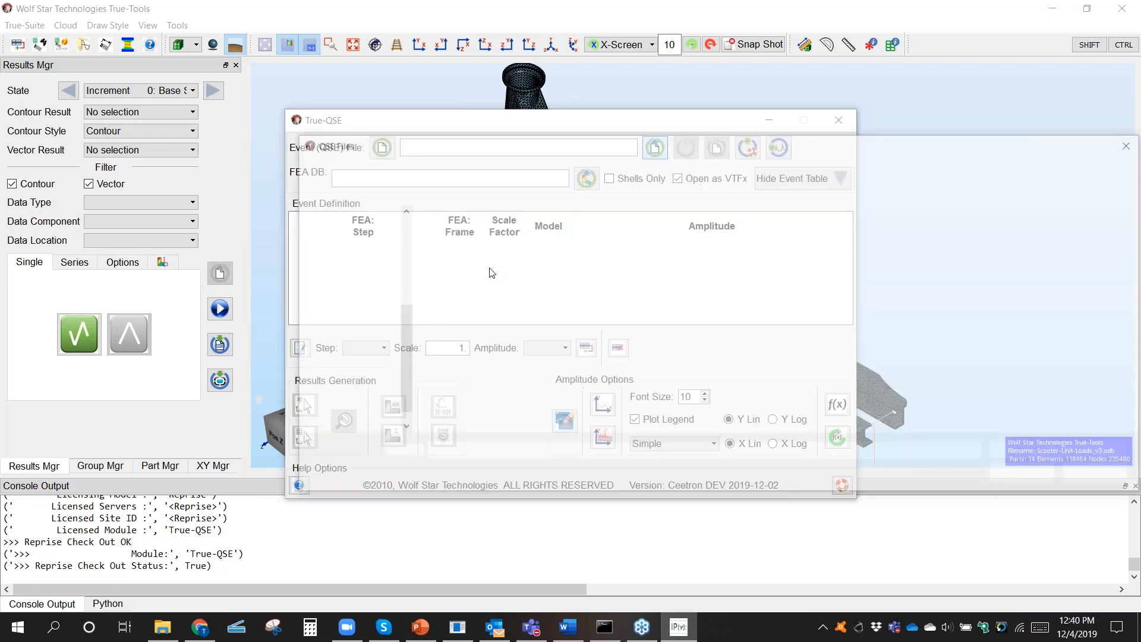
click(541, 291)
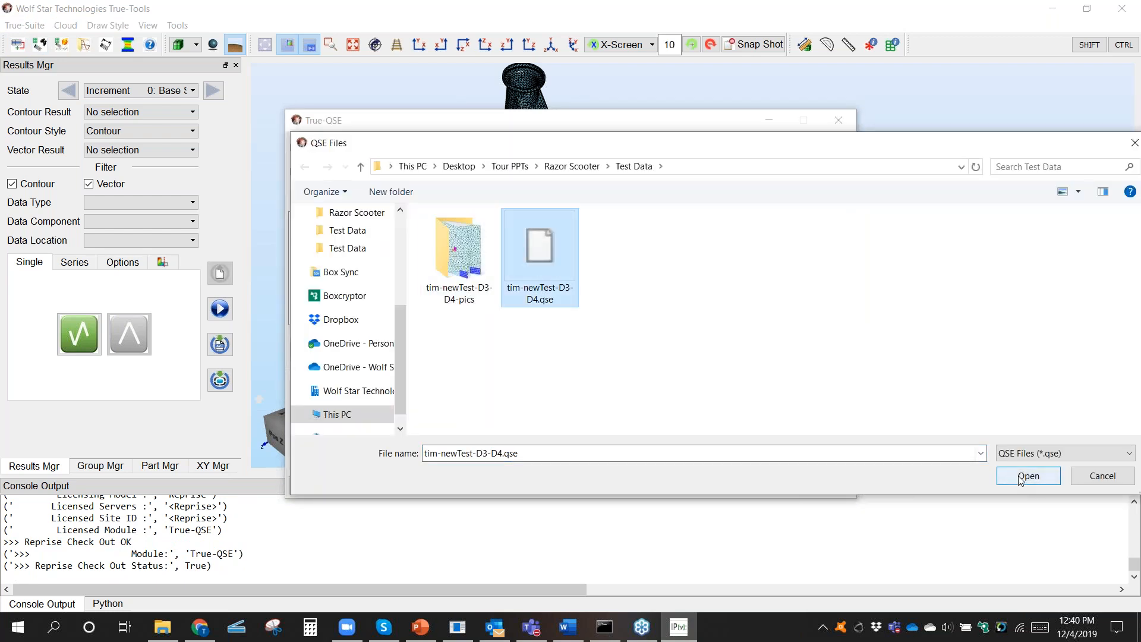
key(Return)
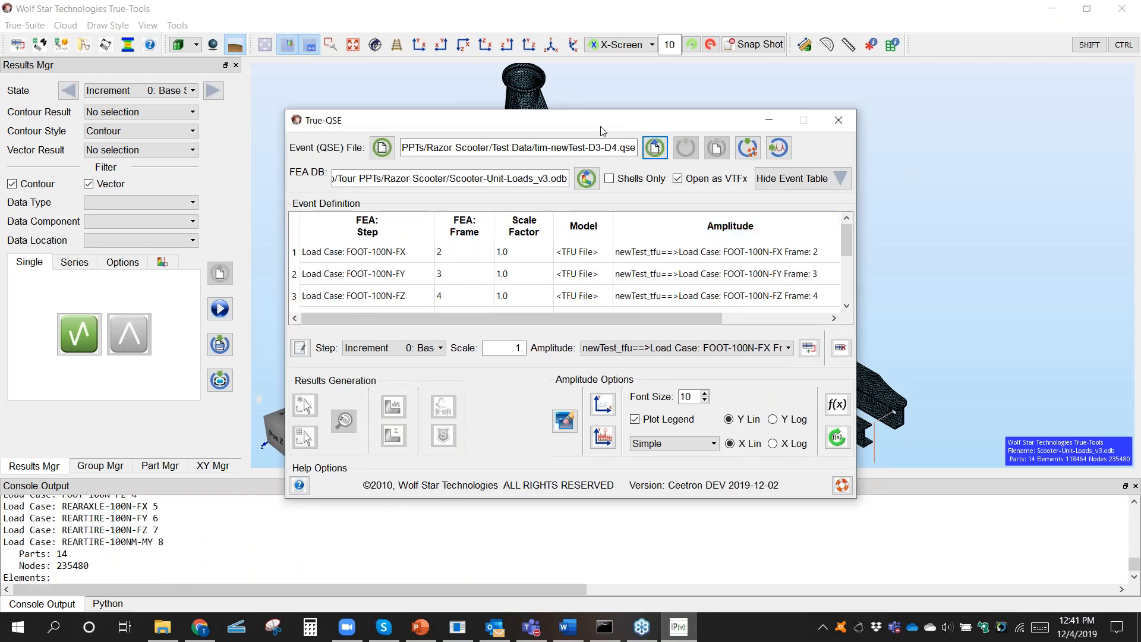
Step: Enlarge the True-QSE window to review all load case rows in the event definition
drag(602, 128, 344, 156)
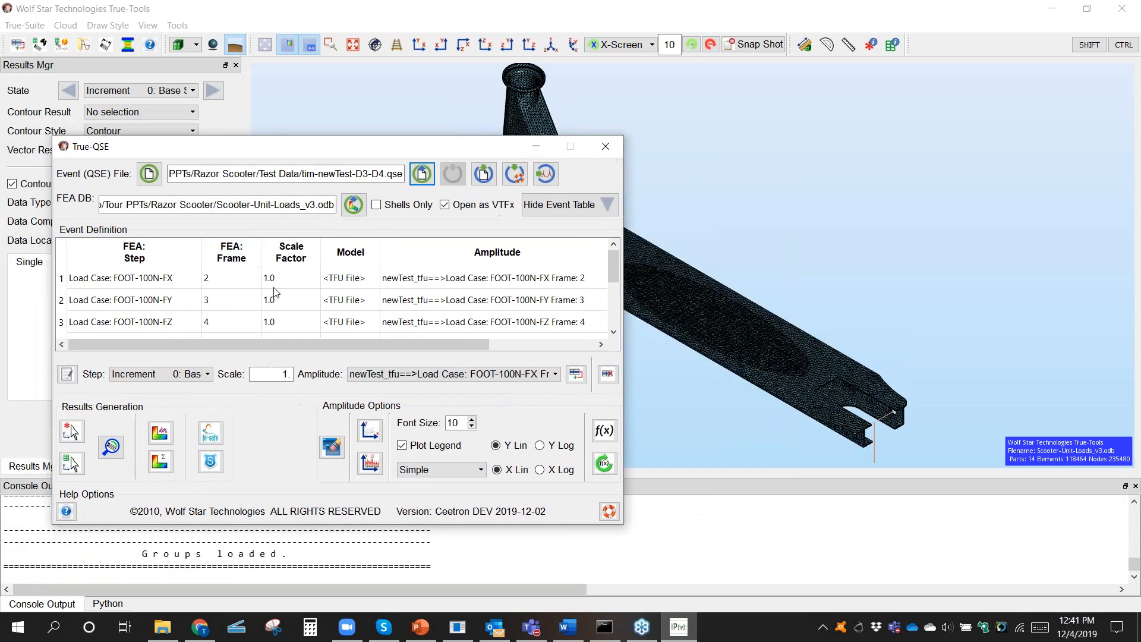
drag(272, 522, 272, 605)
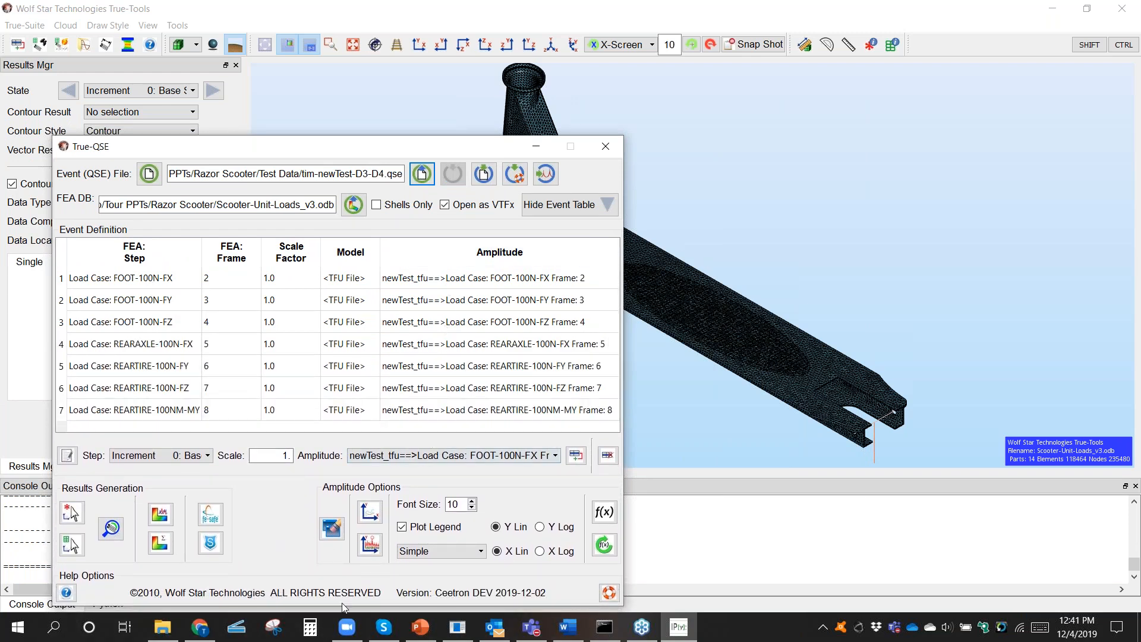
drag(362, 148, 360, 246)
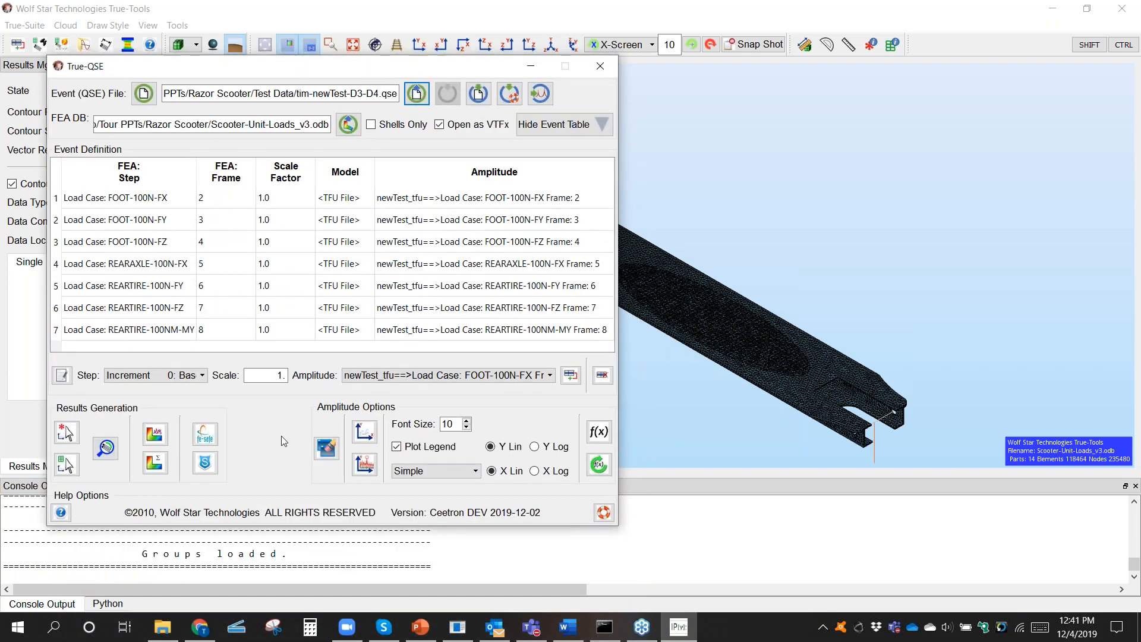
Step: Plot the amplitudes of all event load cases together, examine the event plot unobstructed and close it
drag(290, 529, 291, 422)
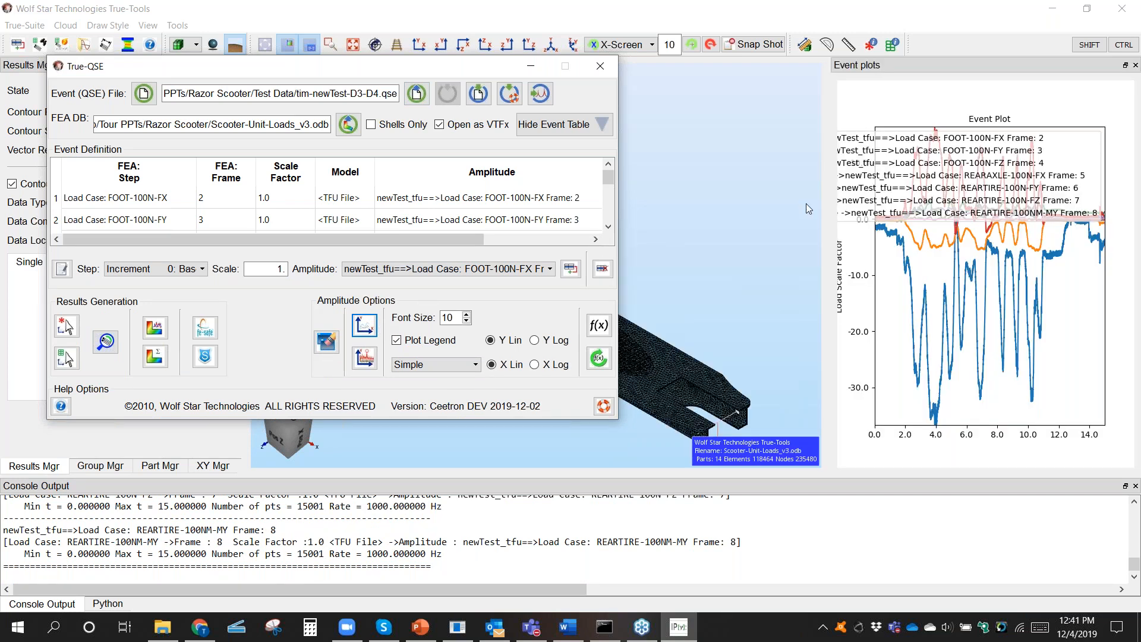
drag(833, 259, 602, 304)
drag(355, 72, 520, 424)
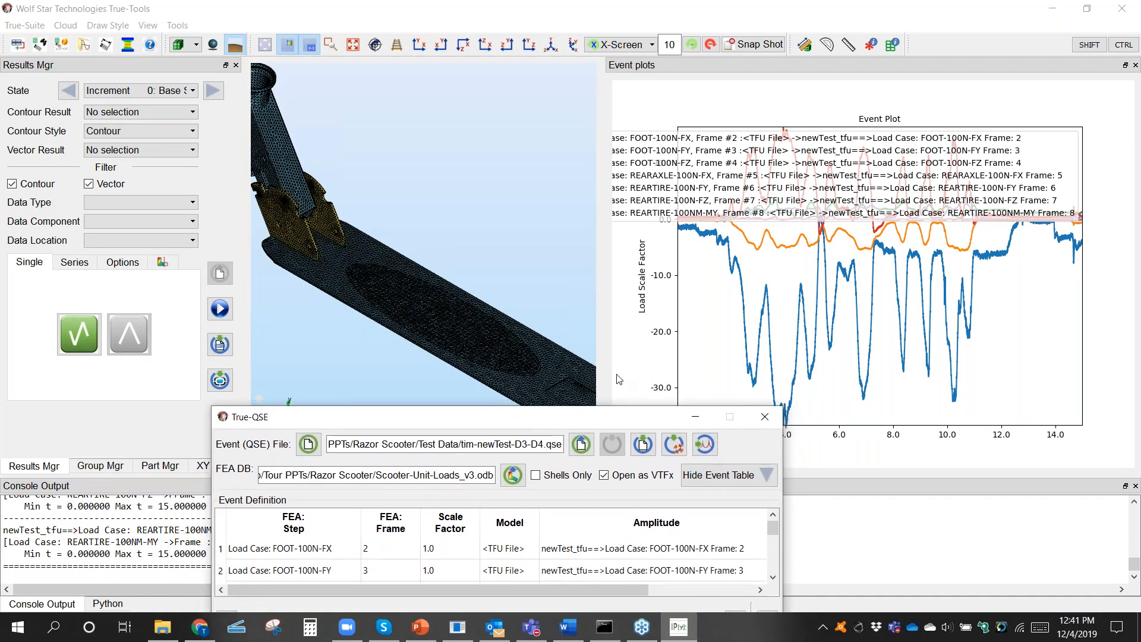
click(1135, 66)
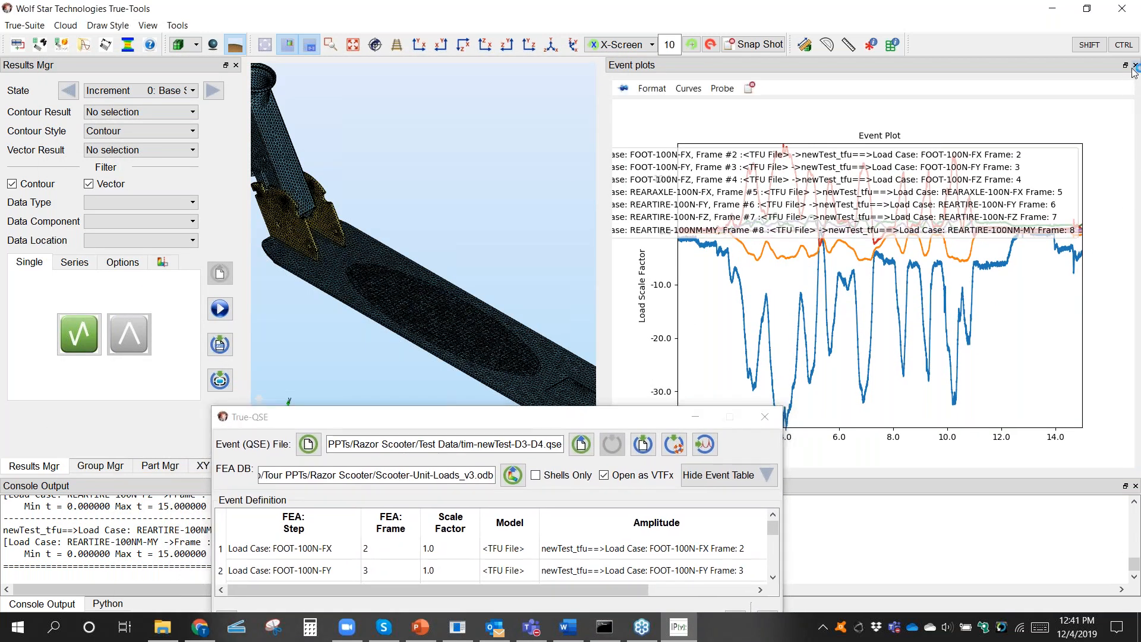
Step: Plot the FOOT-100N-FY and REARTIRE-100N-FY load case functions together and uncover the whole plot
drag(474, 427, 651, 417)
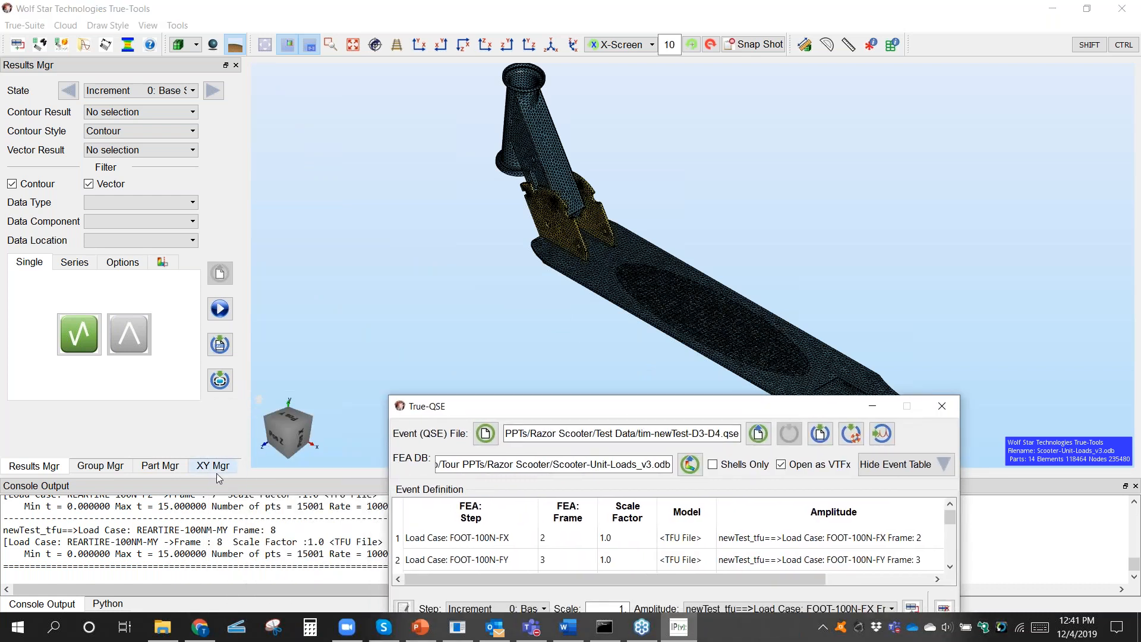
click(213, 466)
click(150, 133)
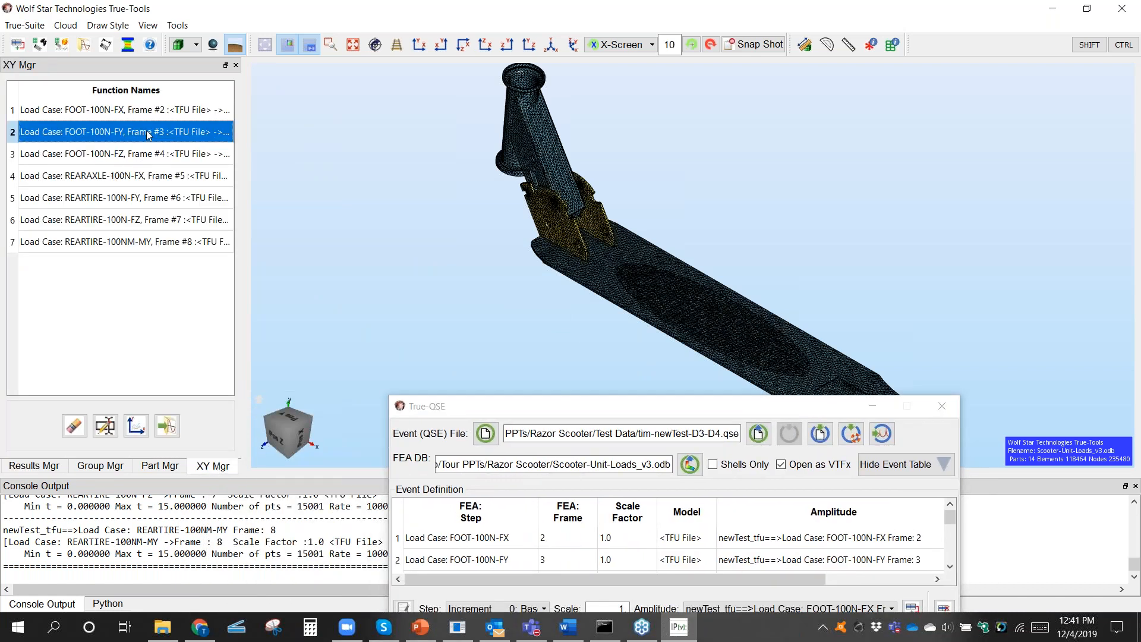
key(ctrl)
ctrl+click(151, 202)
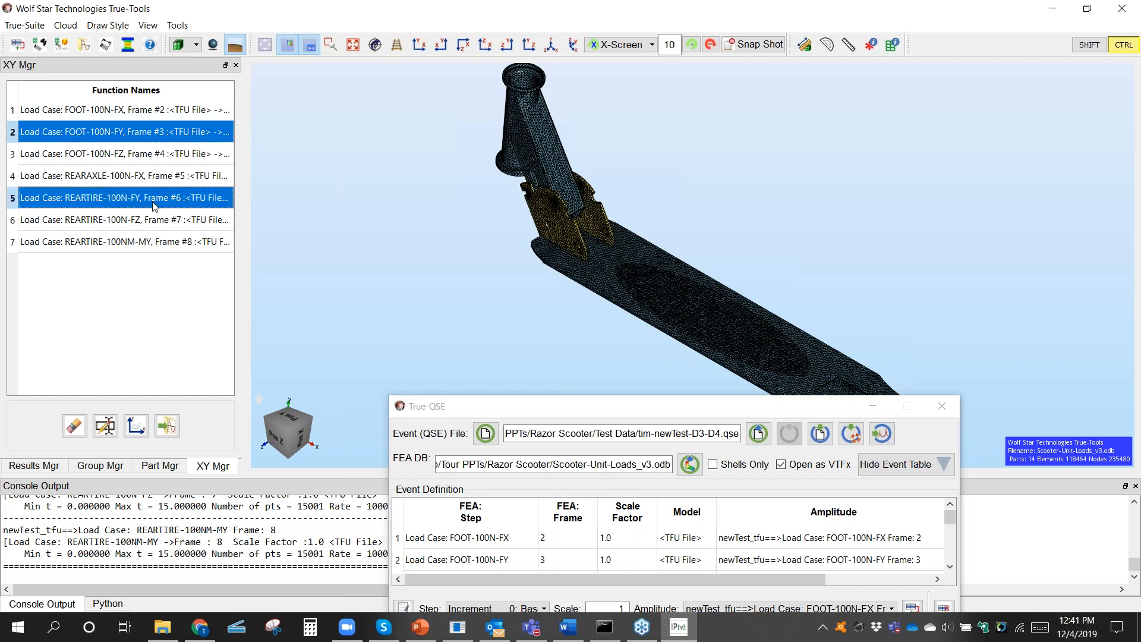
click(136, 427)
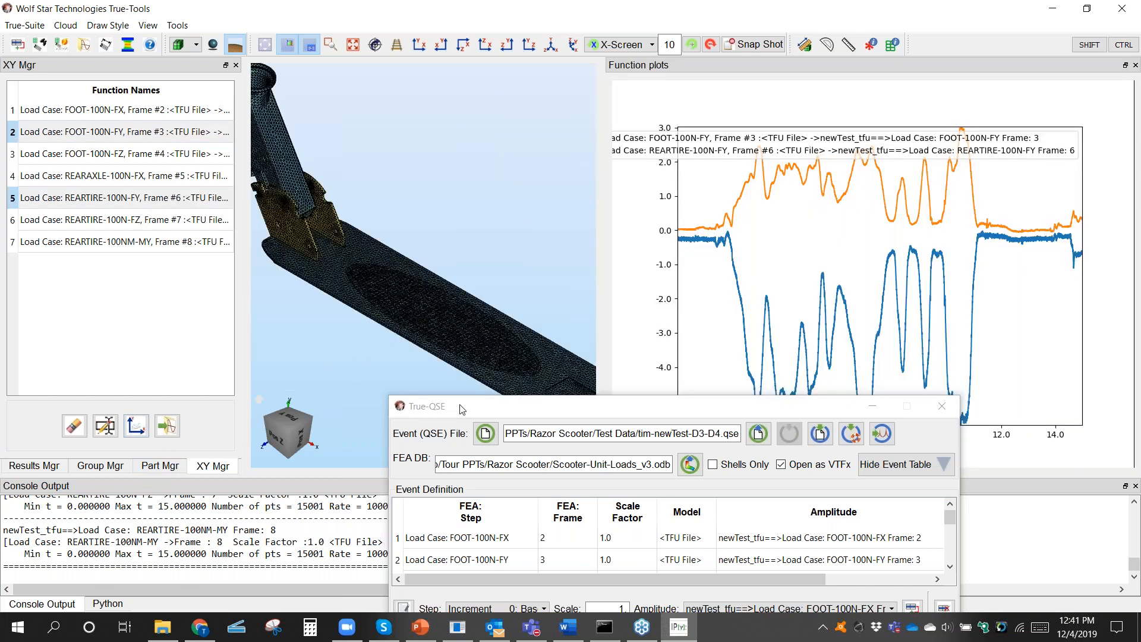
drag(485, 410, 291, 490)
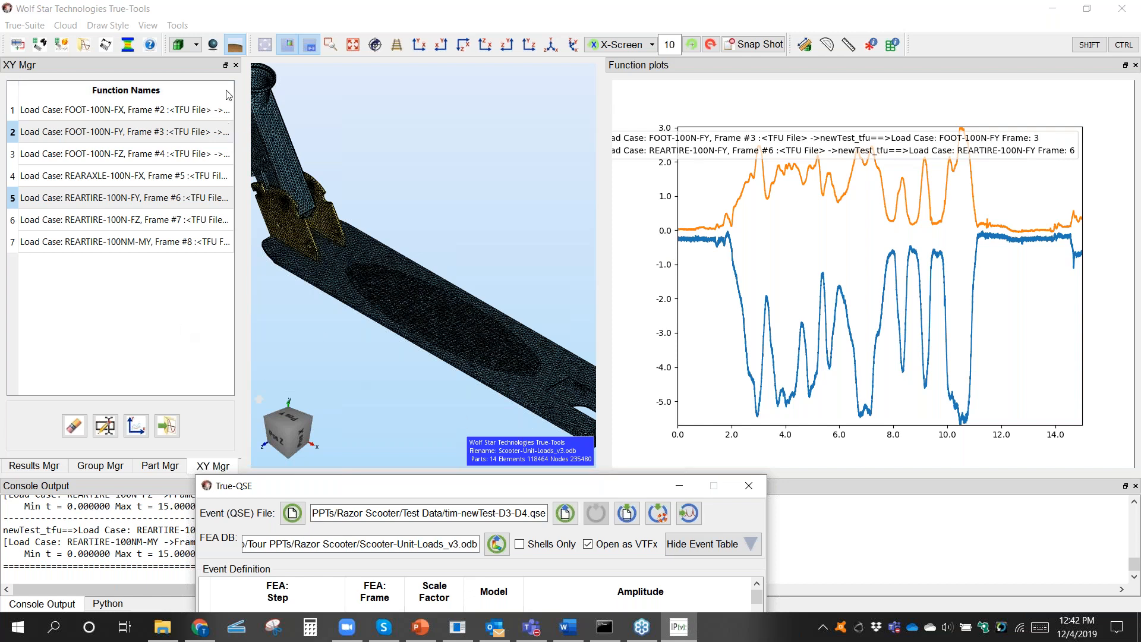
Step: Plot the FOOT-100N-FX and REARAXLE-100N-FX load case functions together, compare the curves and close the plot
click(200, 111)
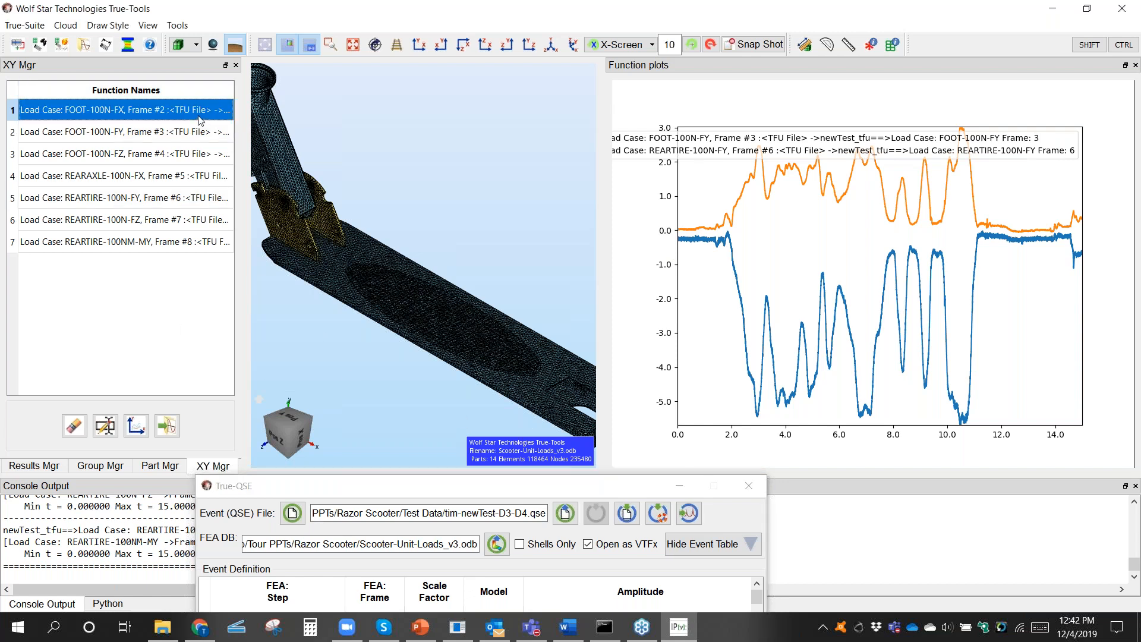
ctrl+click(174, 178)
click(136, 425)
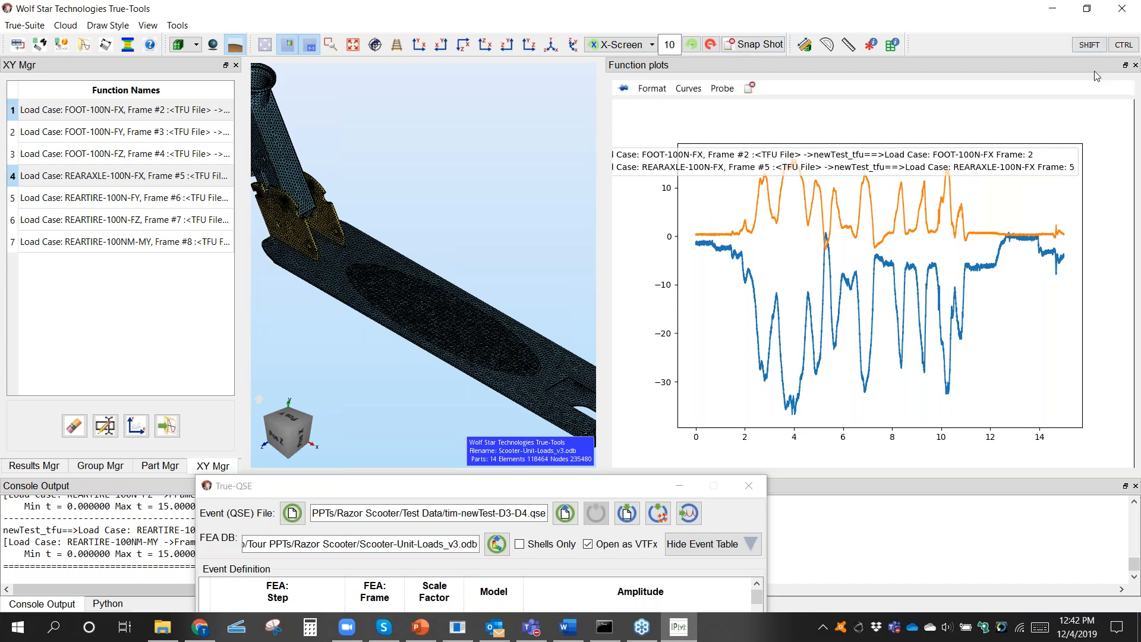
click(1134, 65)
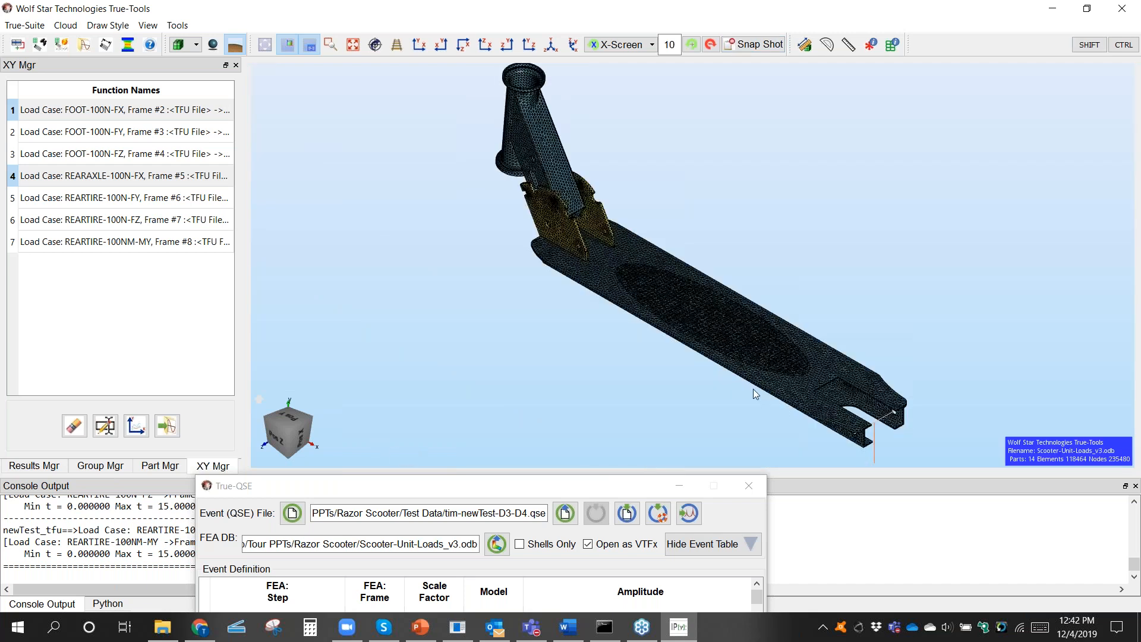
Step: Open Elemental Functions for the event and start picking elements individually at the rear axle hole, filtered to 2D only
scroll(754, 381, down, 4)
scroll(753, 363, up, 4)
middle_drag(763, 374, 871, 340)
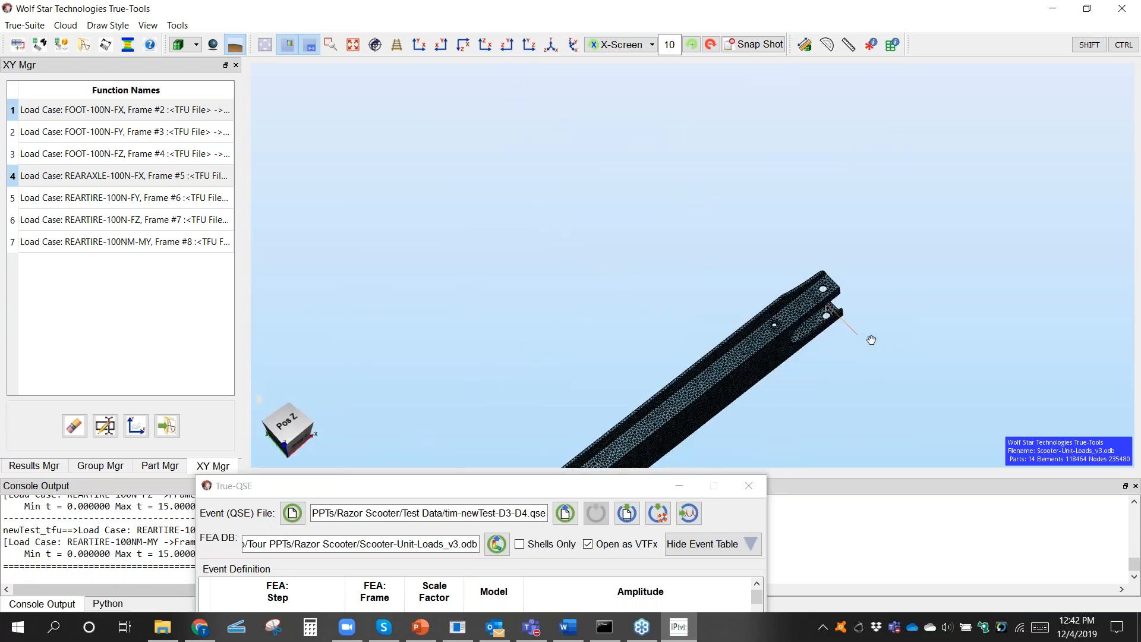
scroll(805, 343, up, 5)
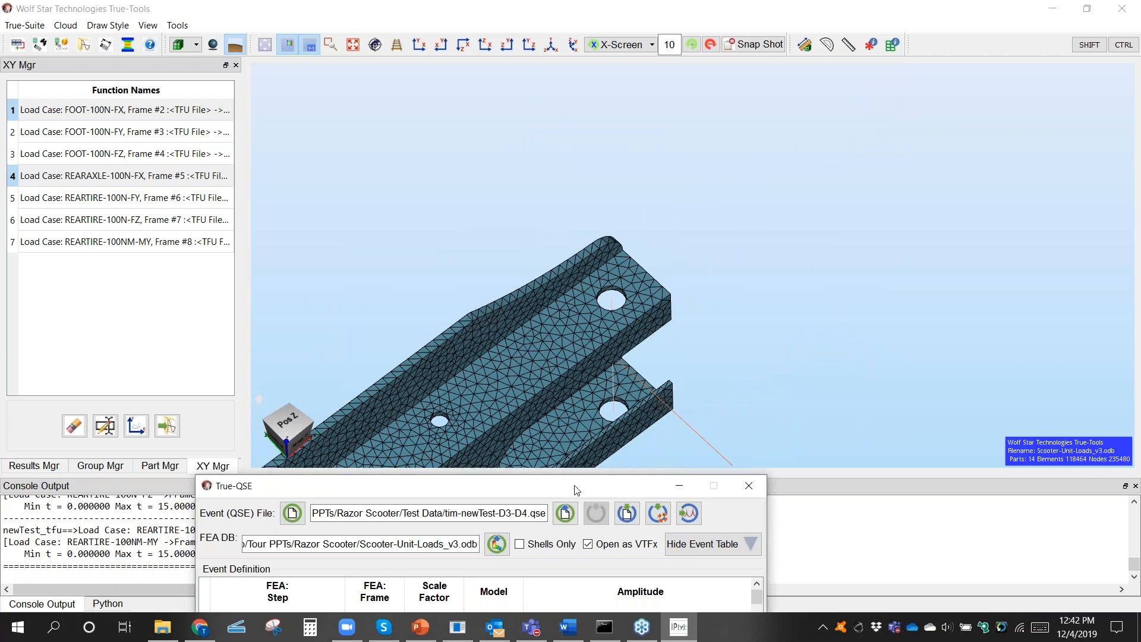
drag(575, 489, 808, 472)
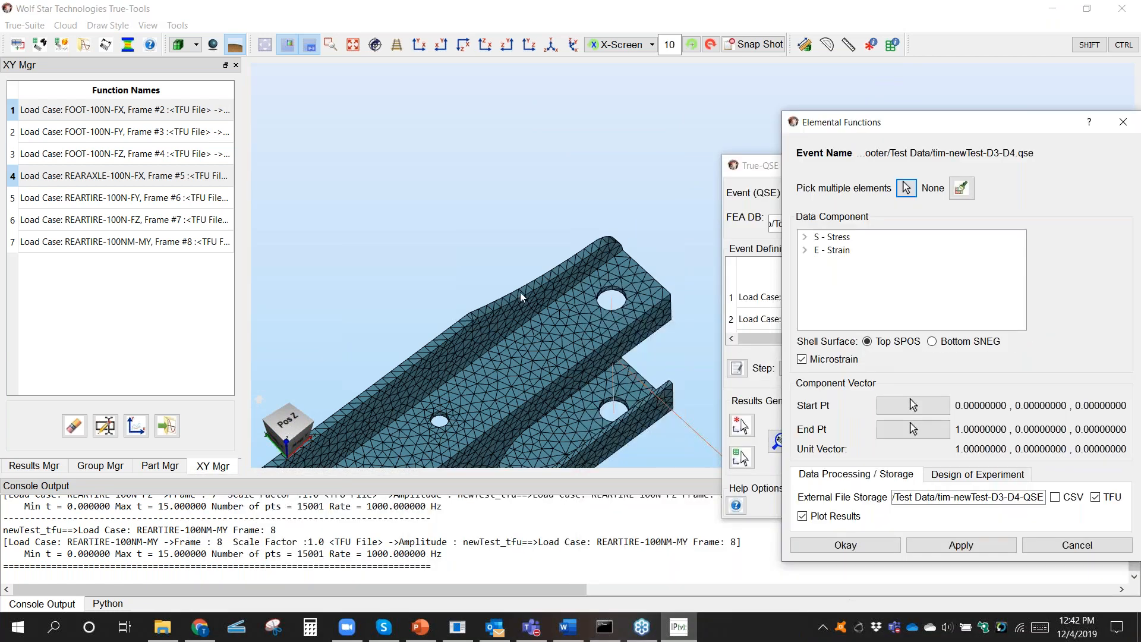
scroll(553, 306, up, 3)
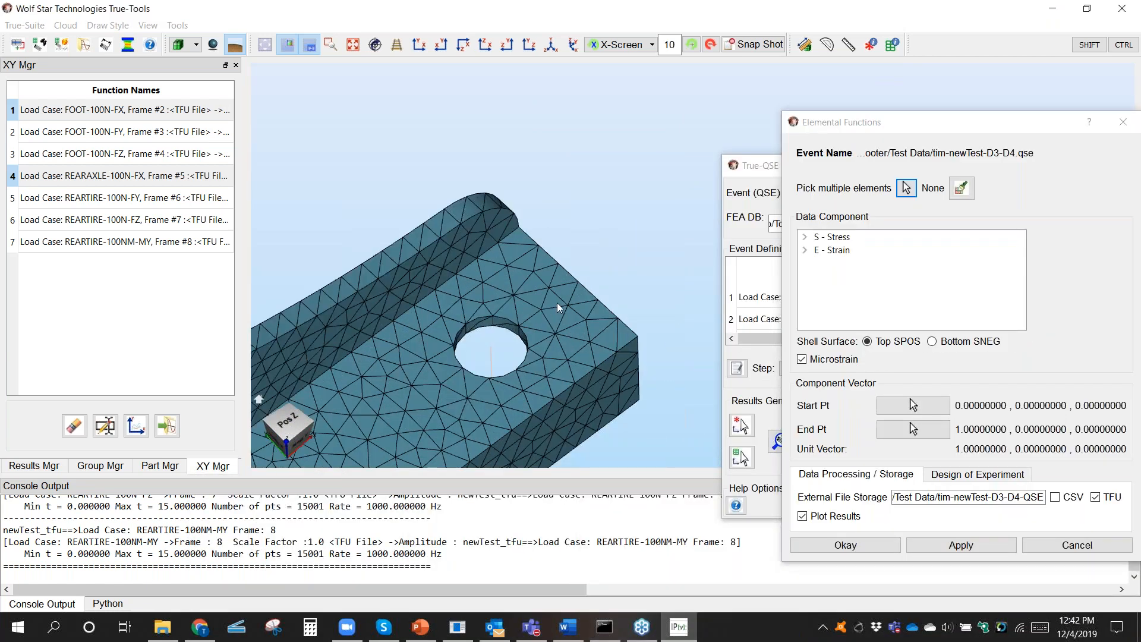
scroll(564, 285, up, 3)
scroll(576, 273, up, 3)
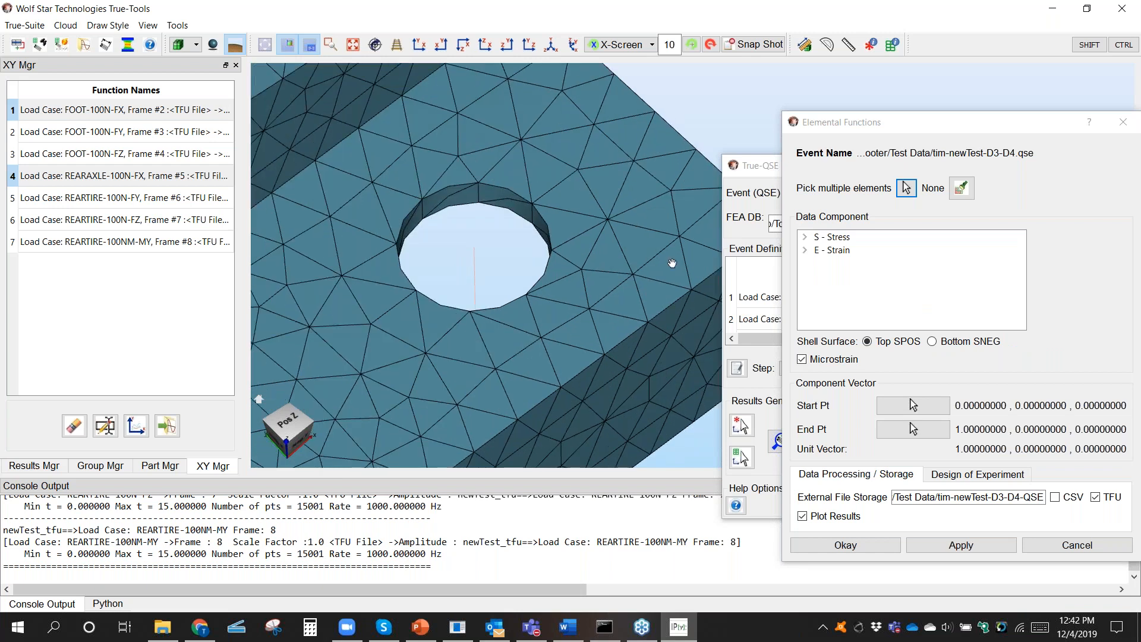
click(906, 188)
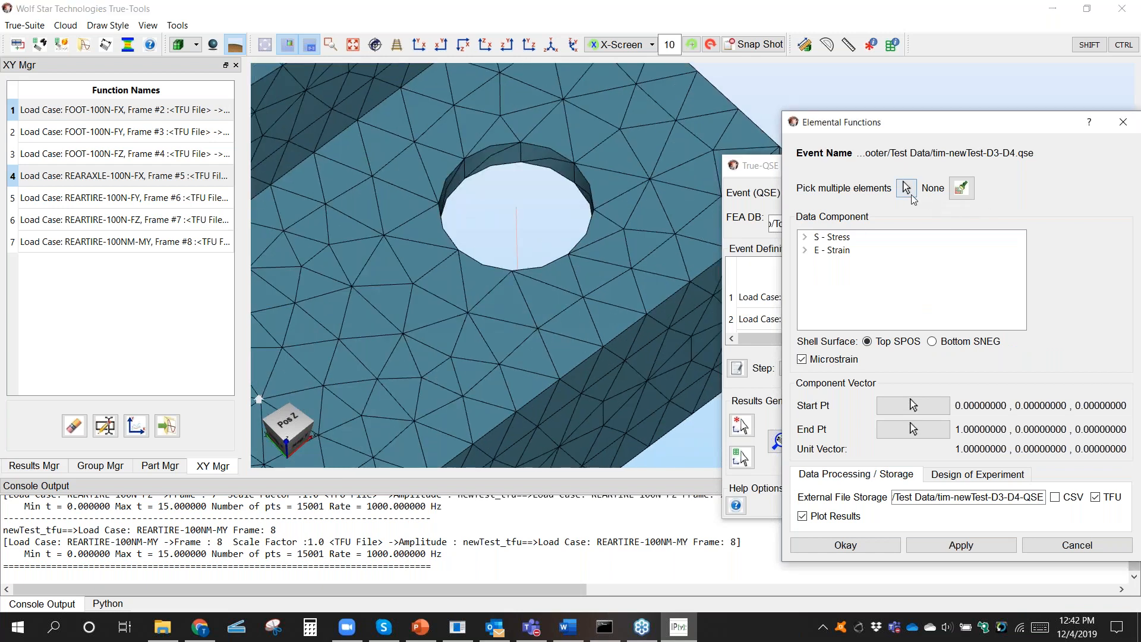
click(443, 457)
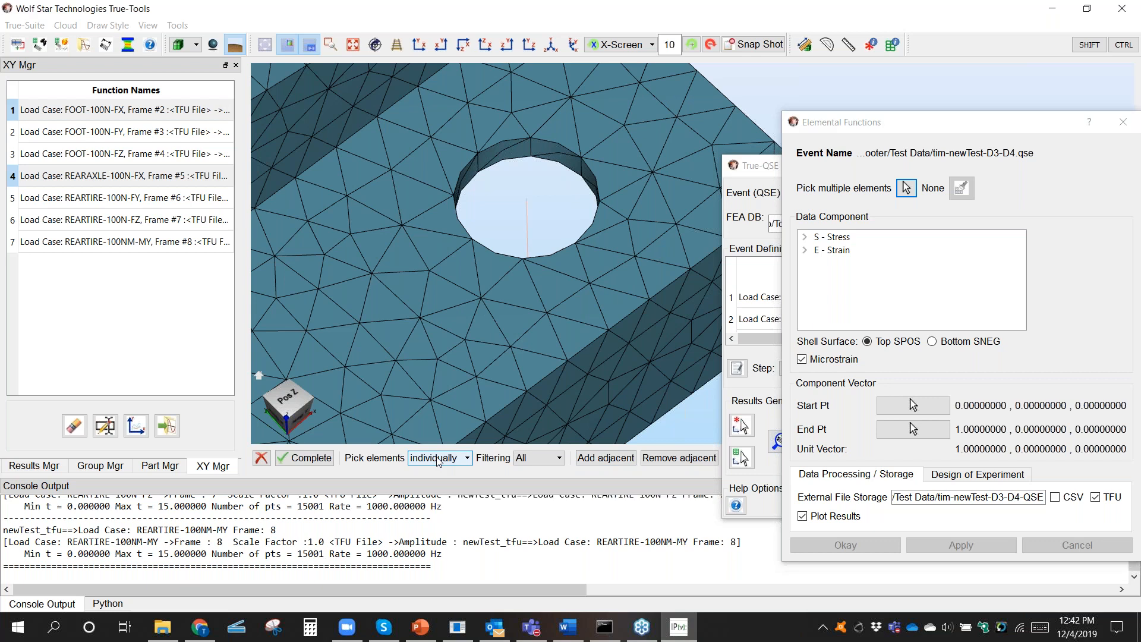
click(537, 457)
click(537, 458)
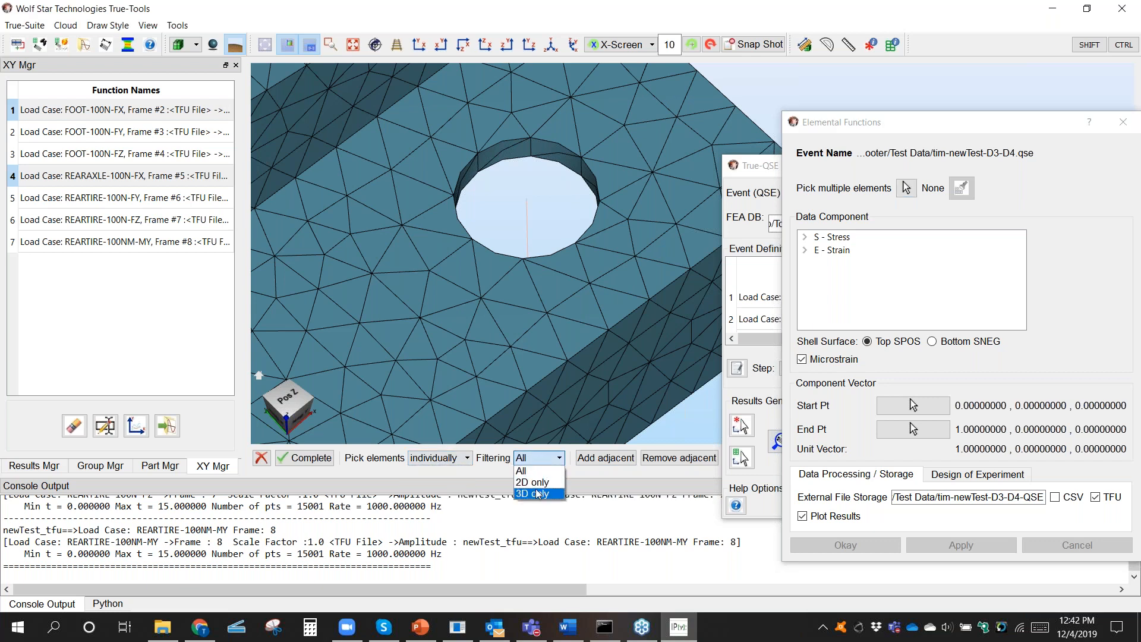
click(537, 488)
Step: Pick a chain of six adjoining 2D elements running outward from the edge of the rear axle hole and complete the selection
click(492, 264)
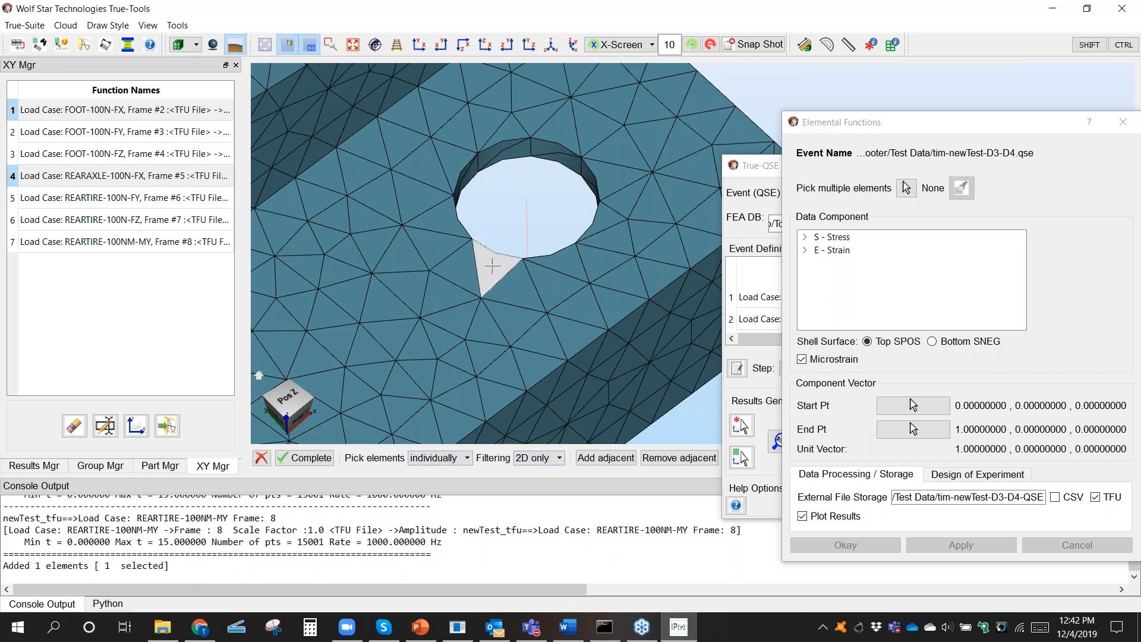
key(shift)
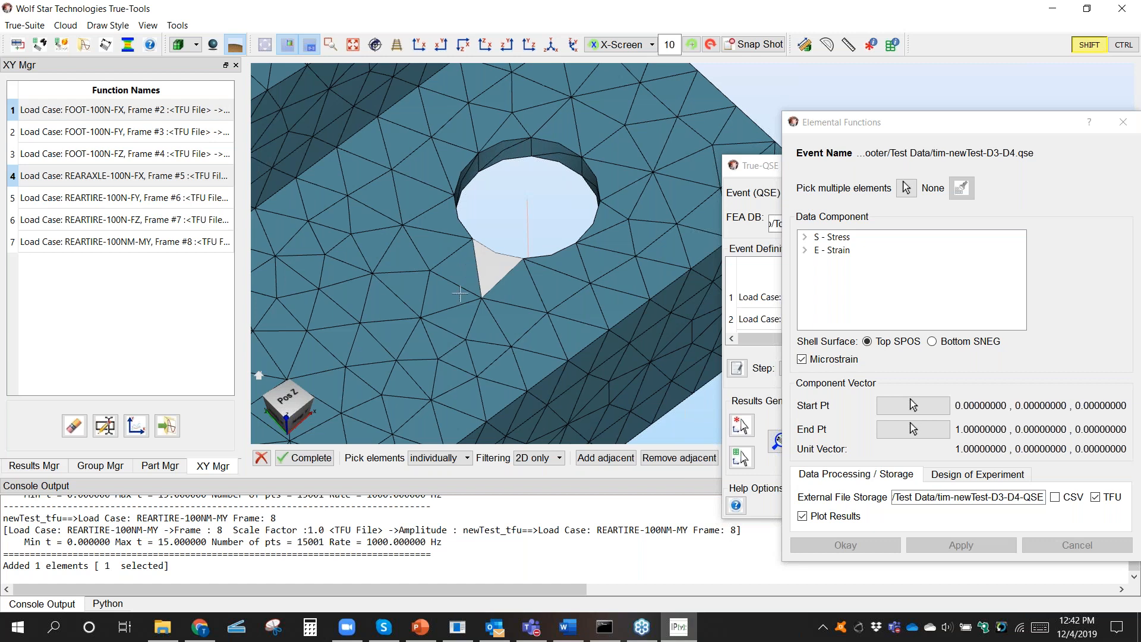
shift+click(455, 271)
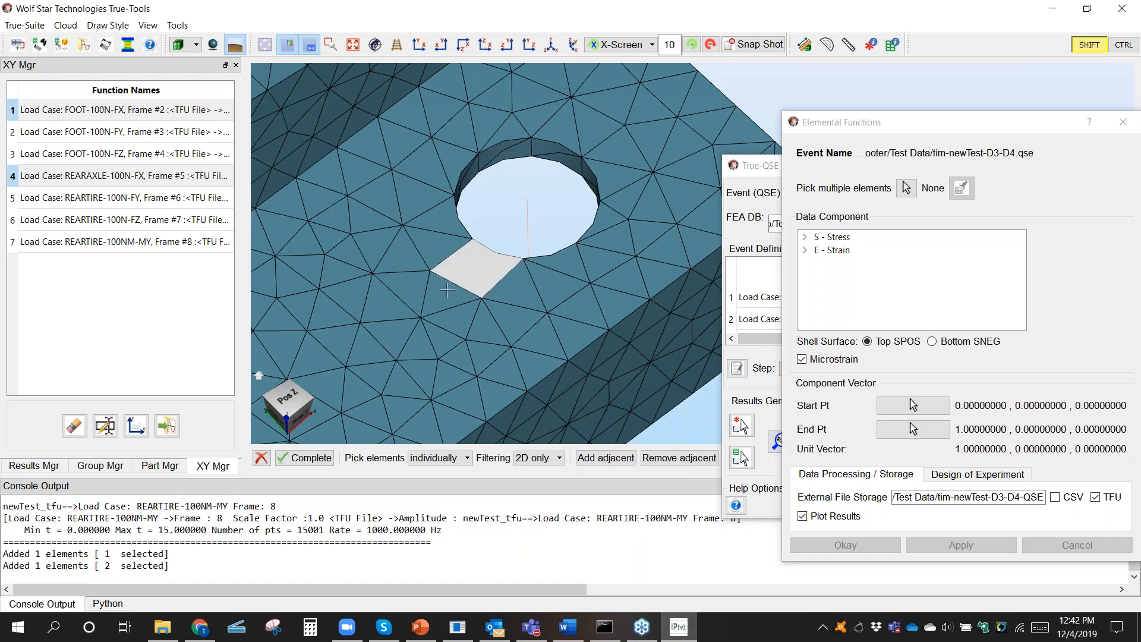
shift+click(450, 300)
shift+click(451, 322)
shift+click(428, 346)
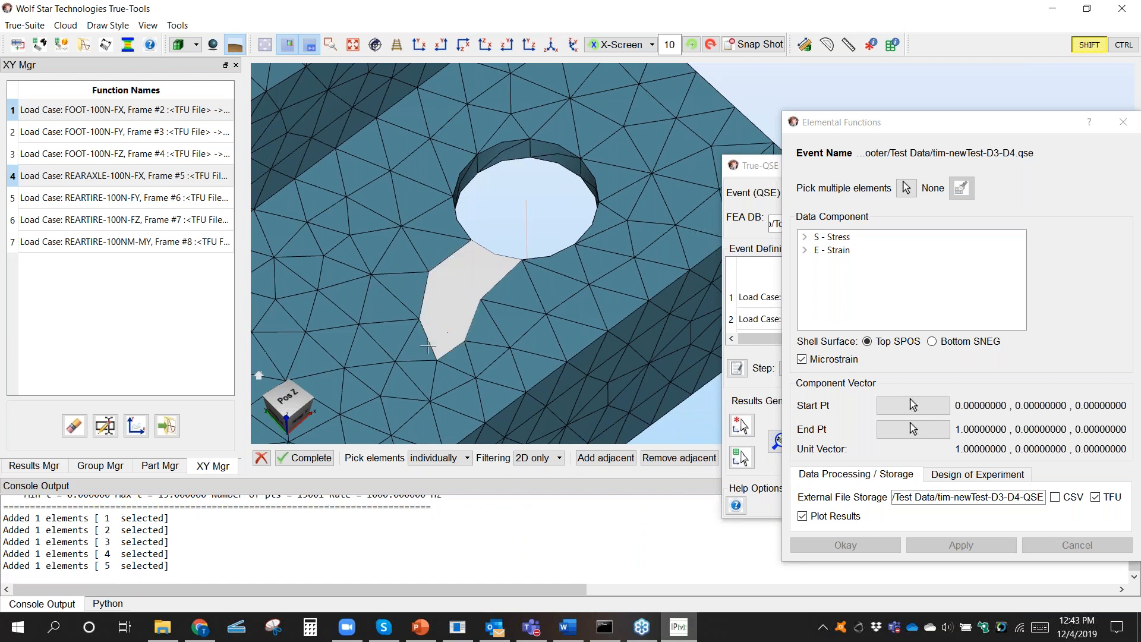
shift+click(423, 345)
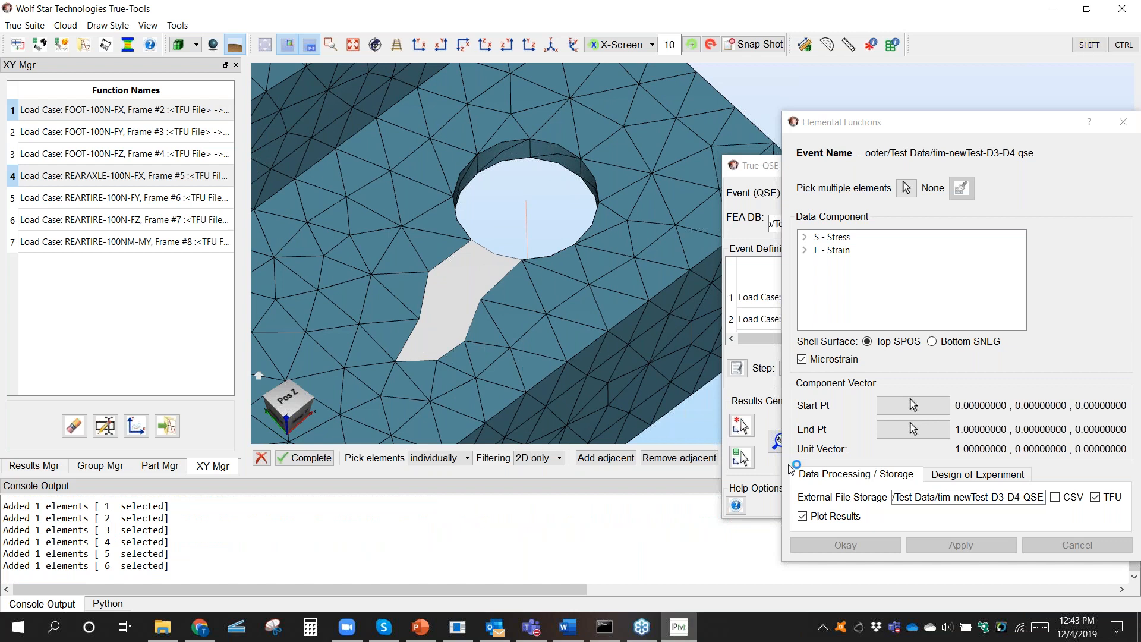
click(300, 457)
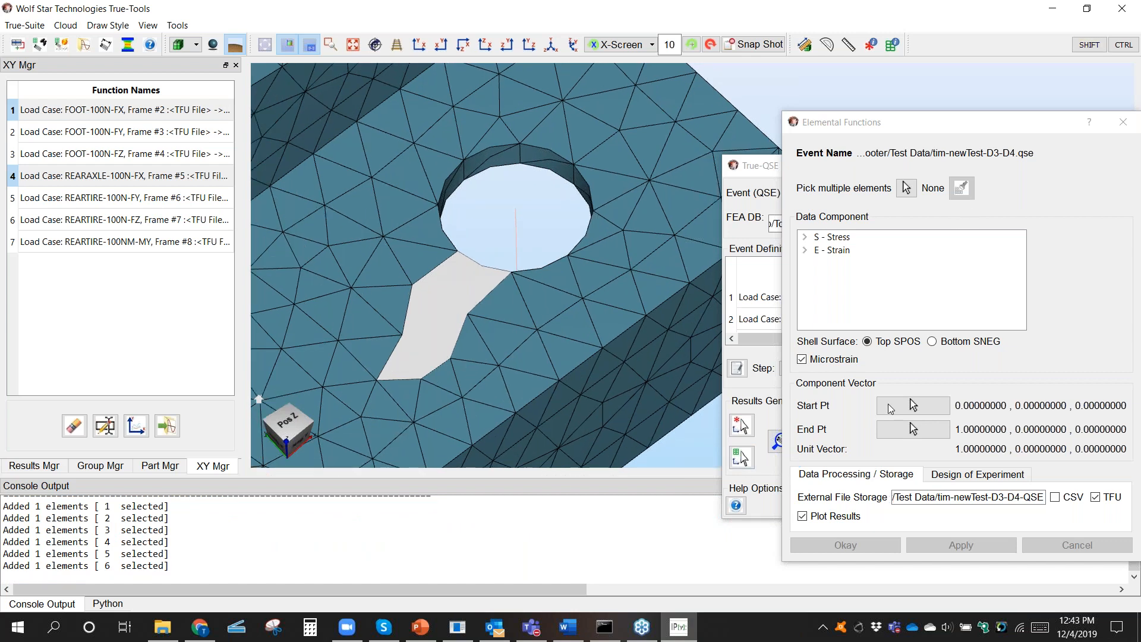
Step: Define the component vector from a node on the rear axle hole's edge to the point at the hole's centre
click(515, 208)
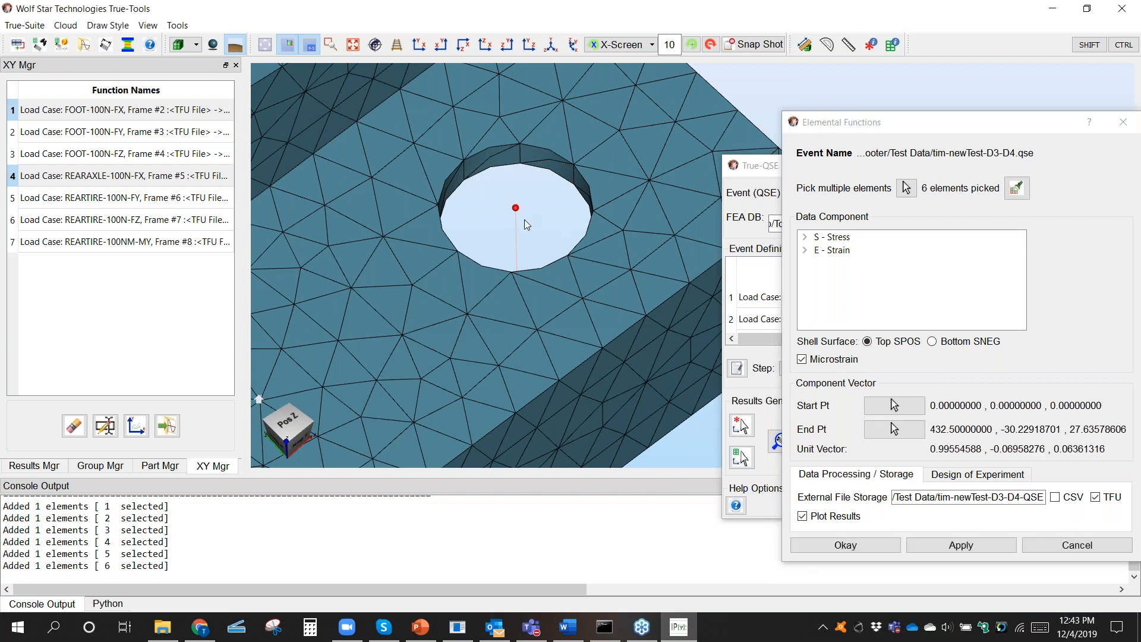
click(894, 405)
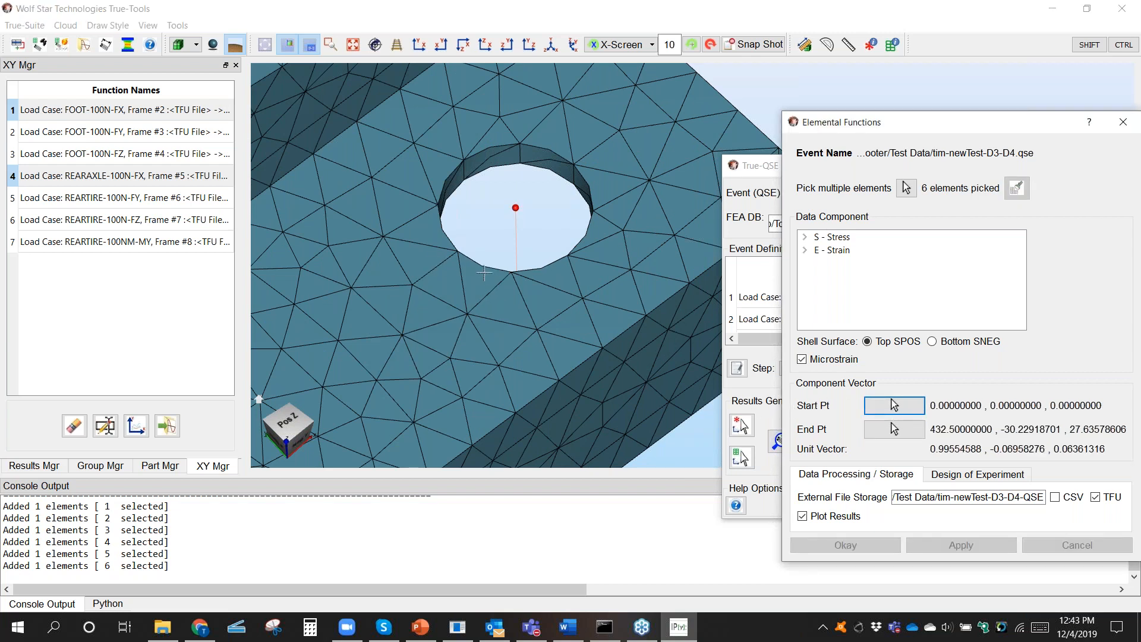
click(482, 266)
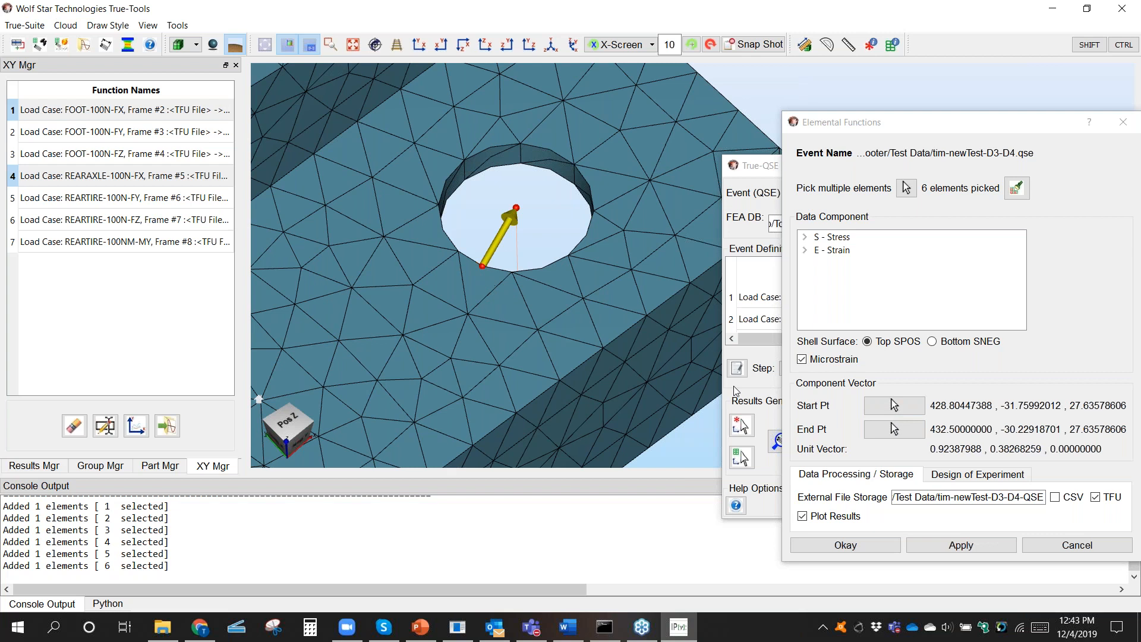
Step: Choose Strain Along Vector as the data component and process the picked elements, plotting the results and writing TFU data
click(805, 250)
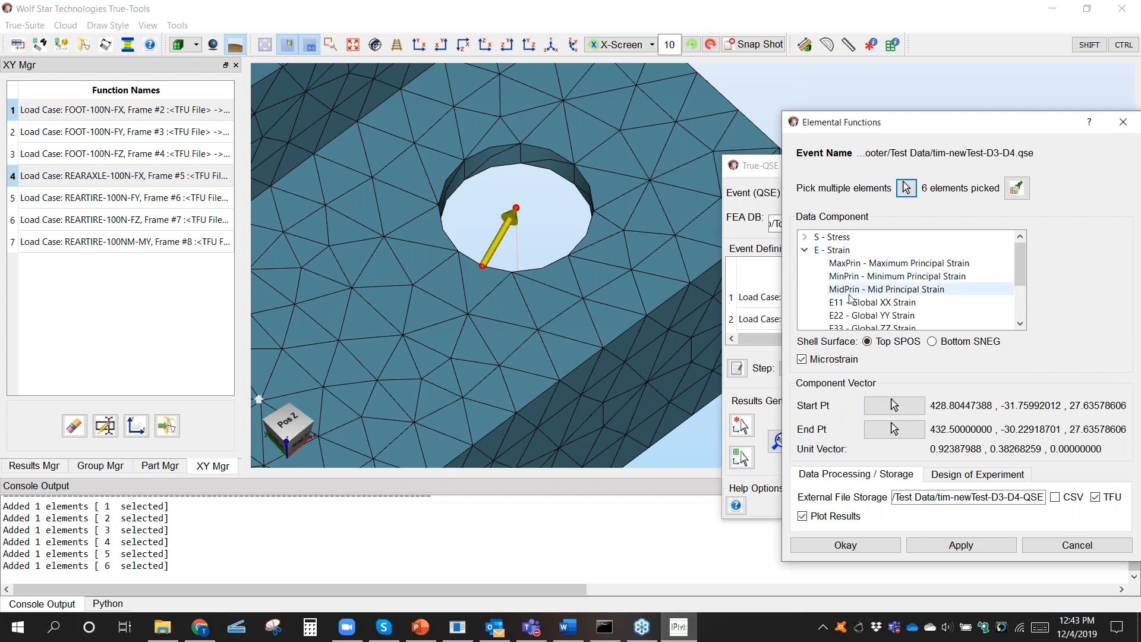
click(1017, 188)
scroll(920, 319, down, 2)
click(921, 315)
click(981, 543)
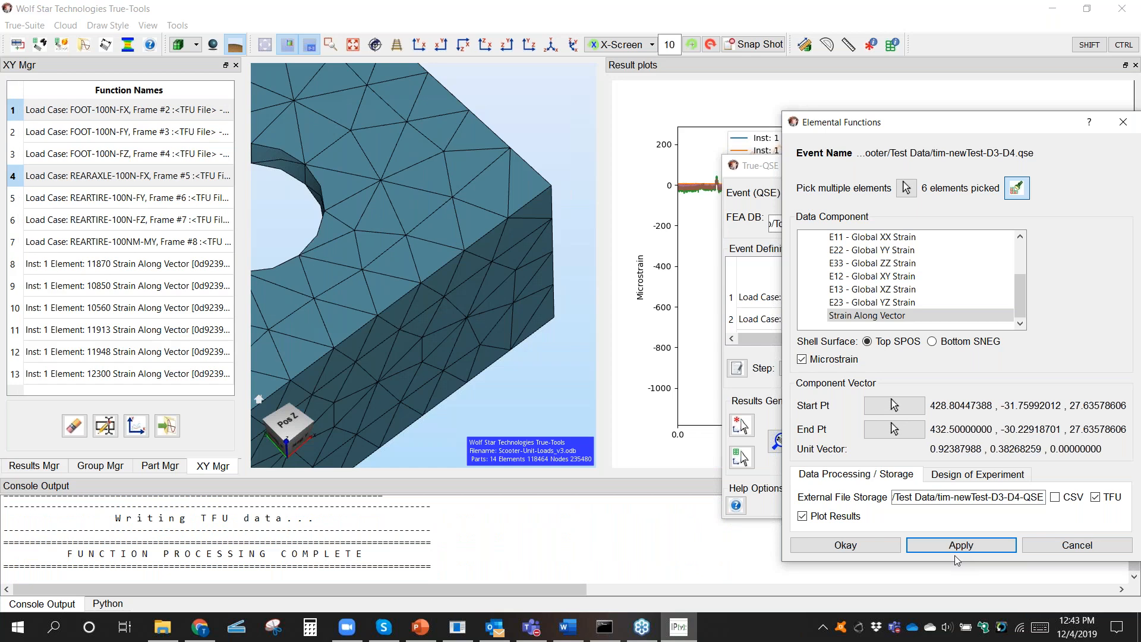
Step: Move the dialogs aside and compare the strain result plot with the highlighted elements and vector at the rear axle hole
drag(897, 136, 249, 468)
drag(831, 167, 687, 566)
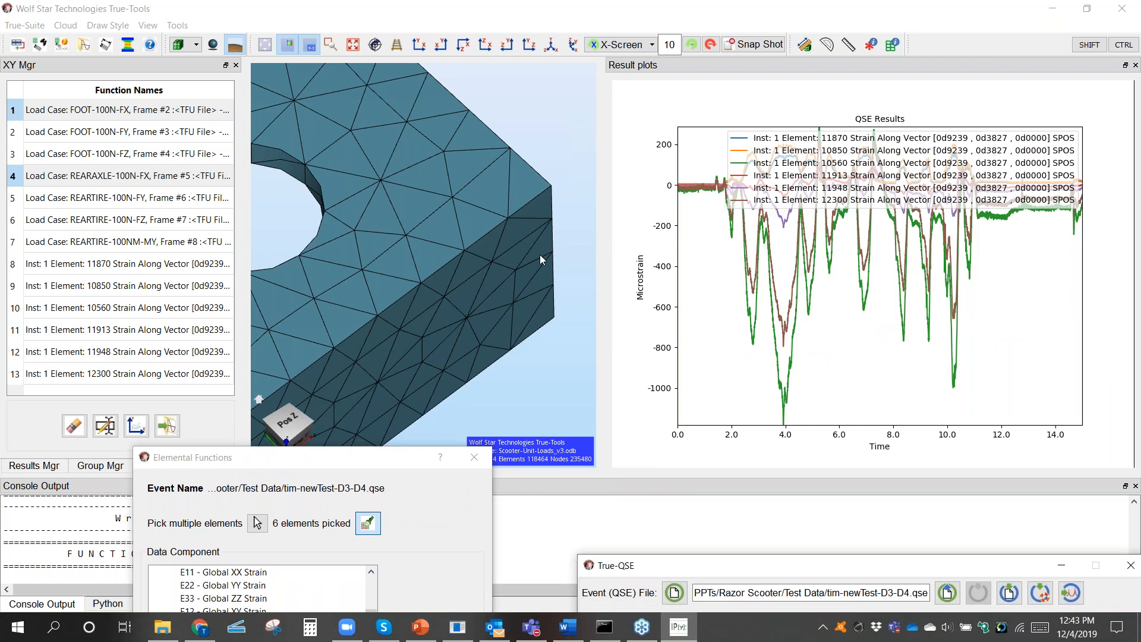
middle_drag(341, 276, 559, 231)
scroll(536, 235, down, 2)
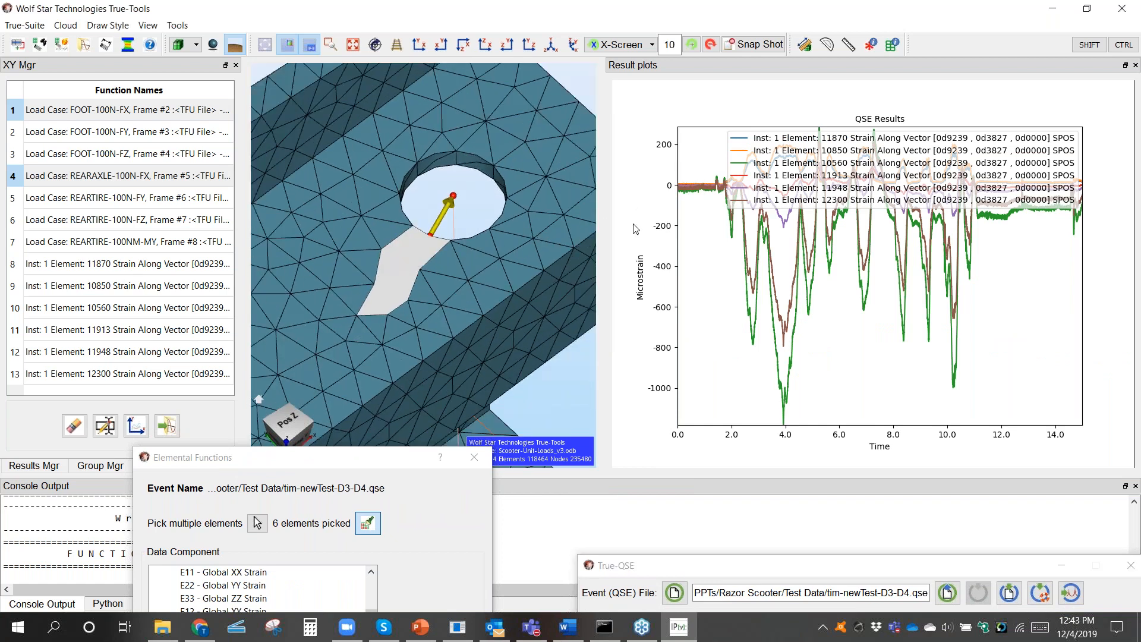
Step: Widen the model view beside the result plots and hide the legend of the QSE Results plot
drag(602, 250, 731, 238)
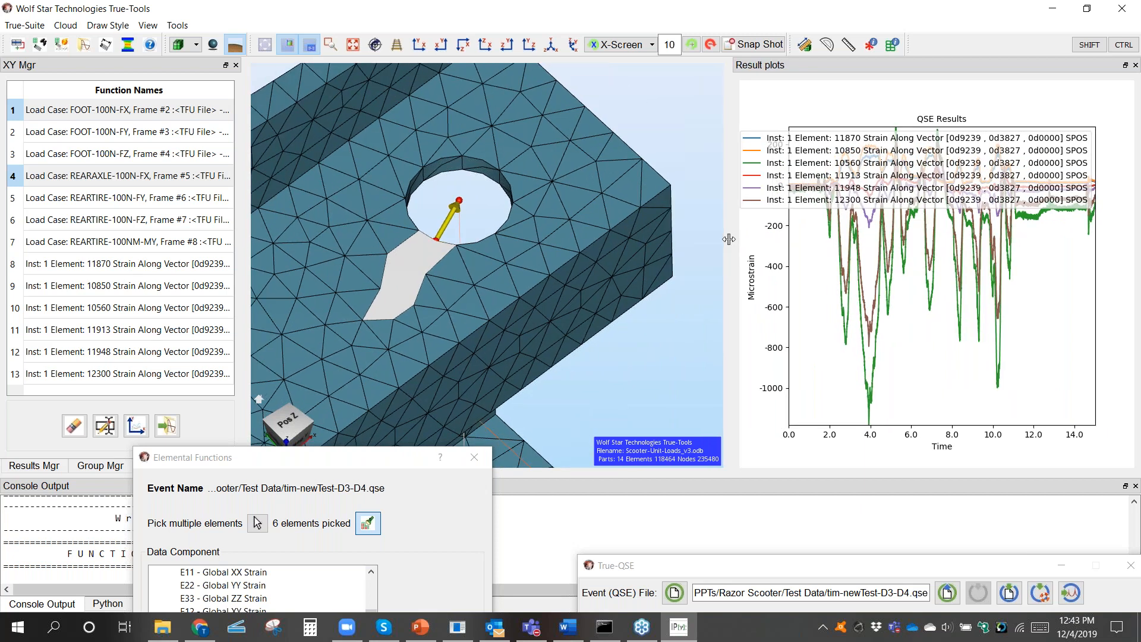
click(777, 88)
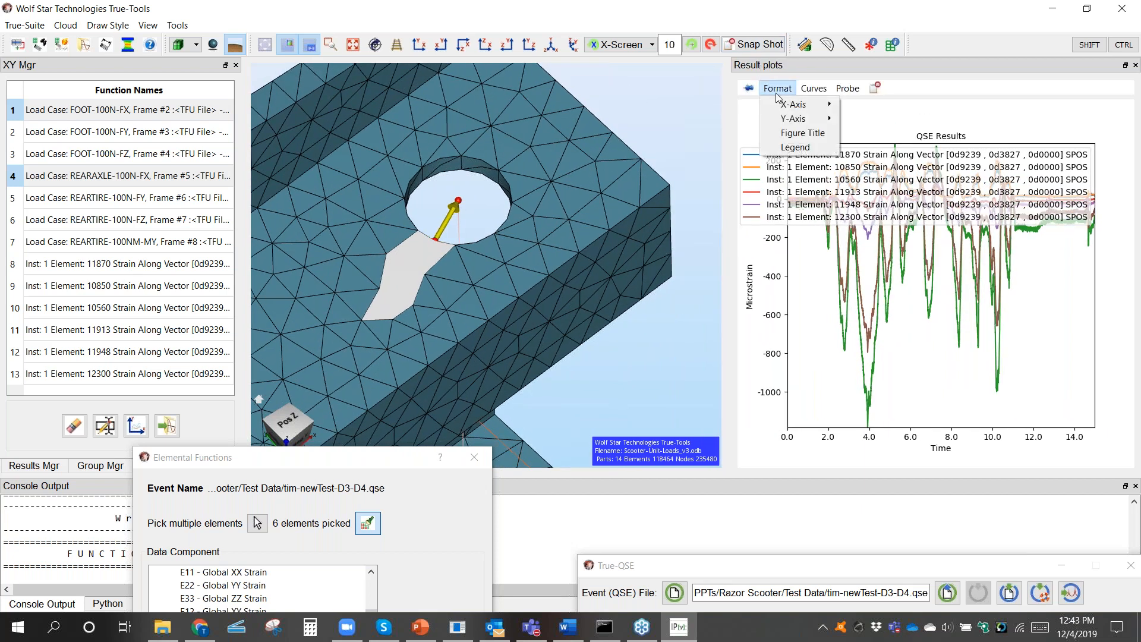
click(802, 147)
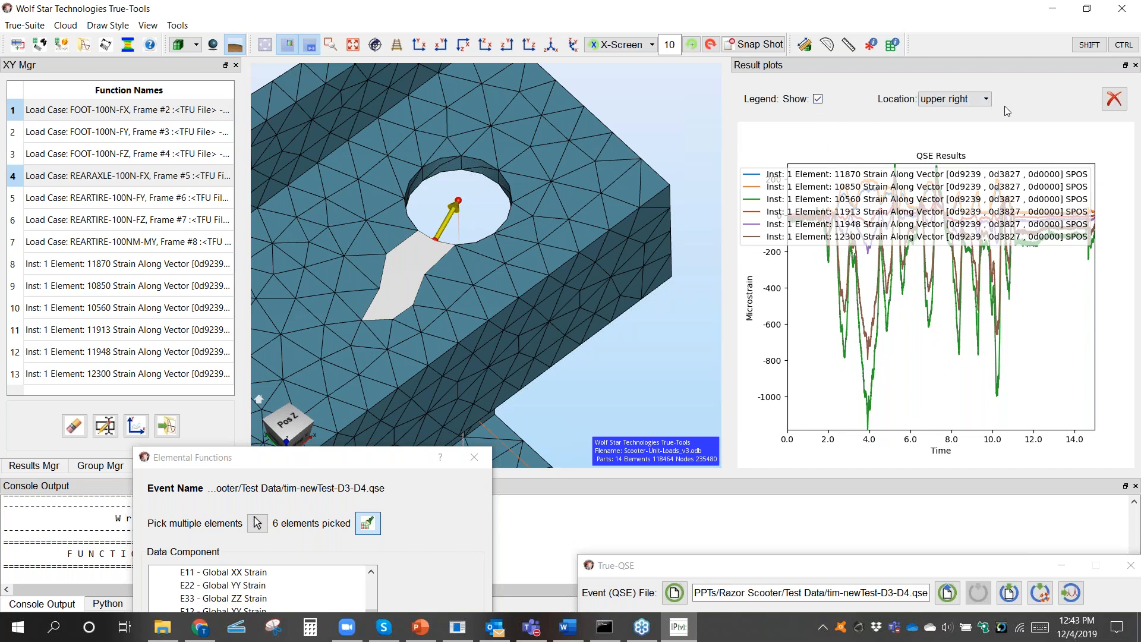
click(818, 99)
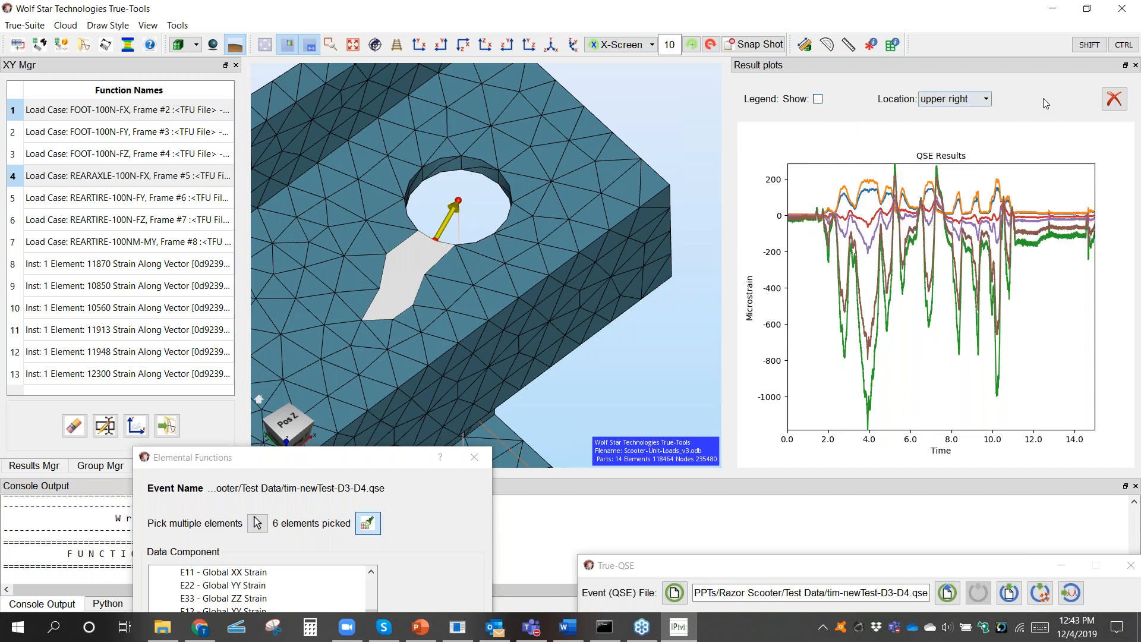
click(1115, 99)
Step: Probe the green, brown and orange strain curves at their peaks near time 4 to locate their elements around the rear axle hole
middle_drag(434, 289, 523, 277)
scroll(524, 279, up, 2)
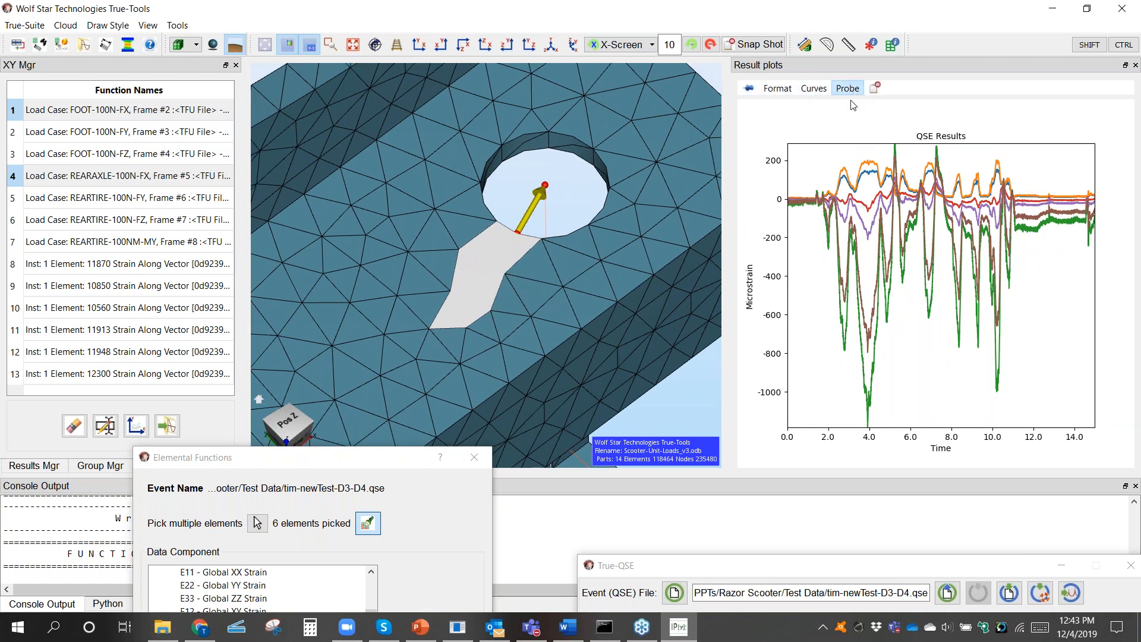
click(850, 95)
click(872, 416)
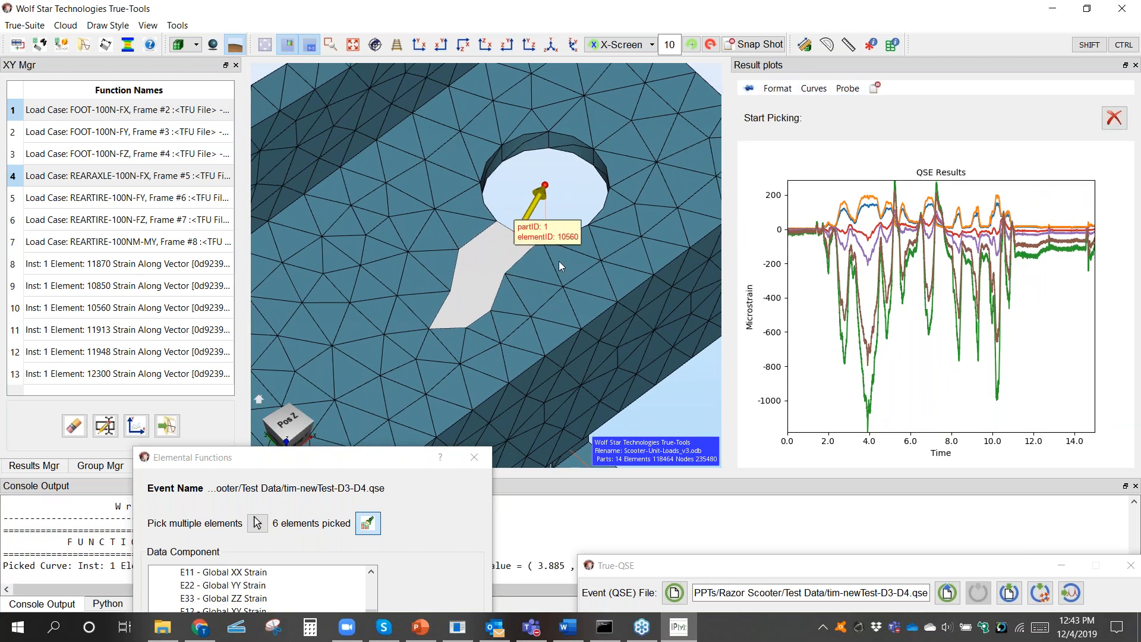
scroll(553, 243, up, 2)
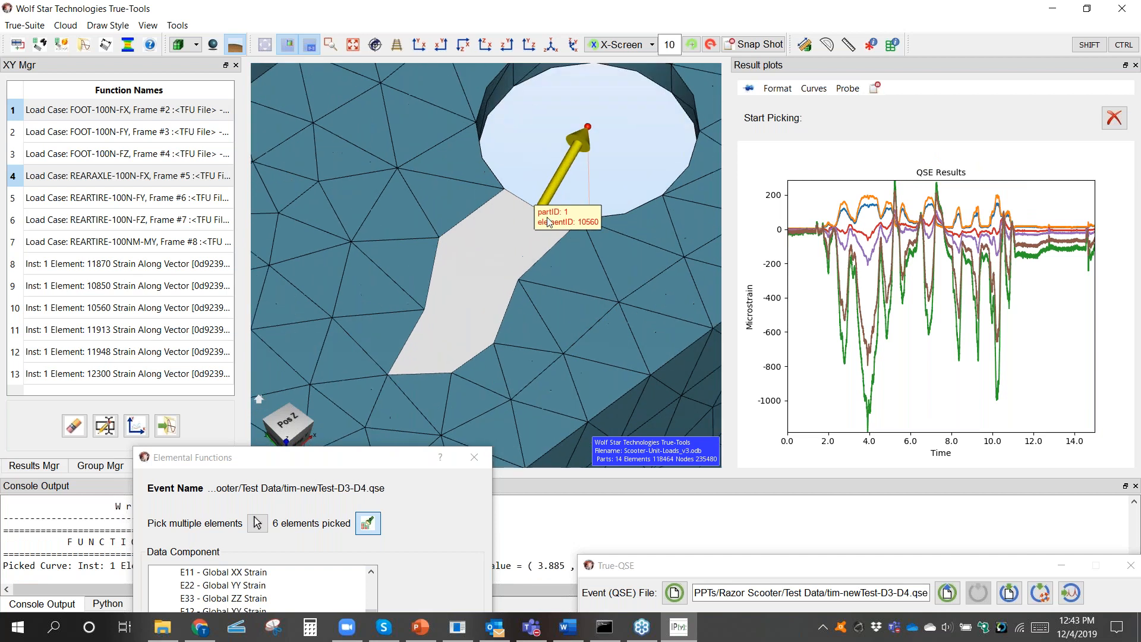
click(868, 353)
scroll(493, 210, up, 1)
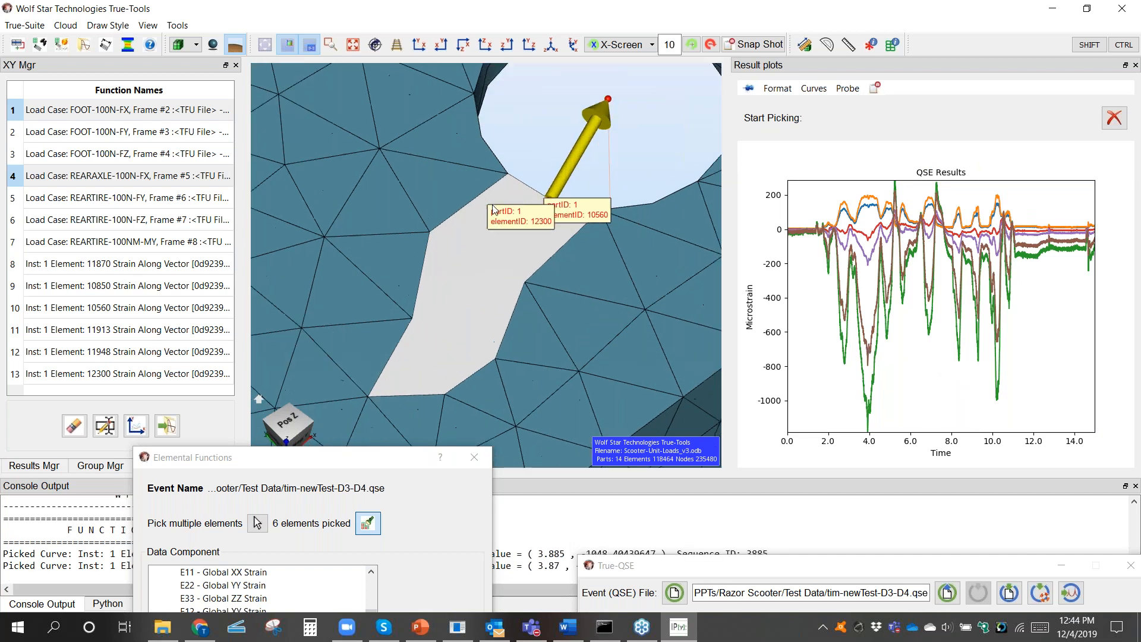
click(871, 205)
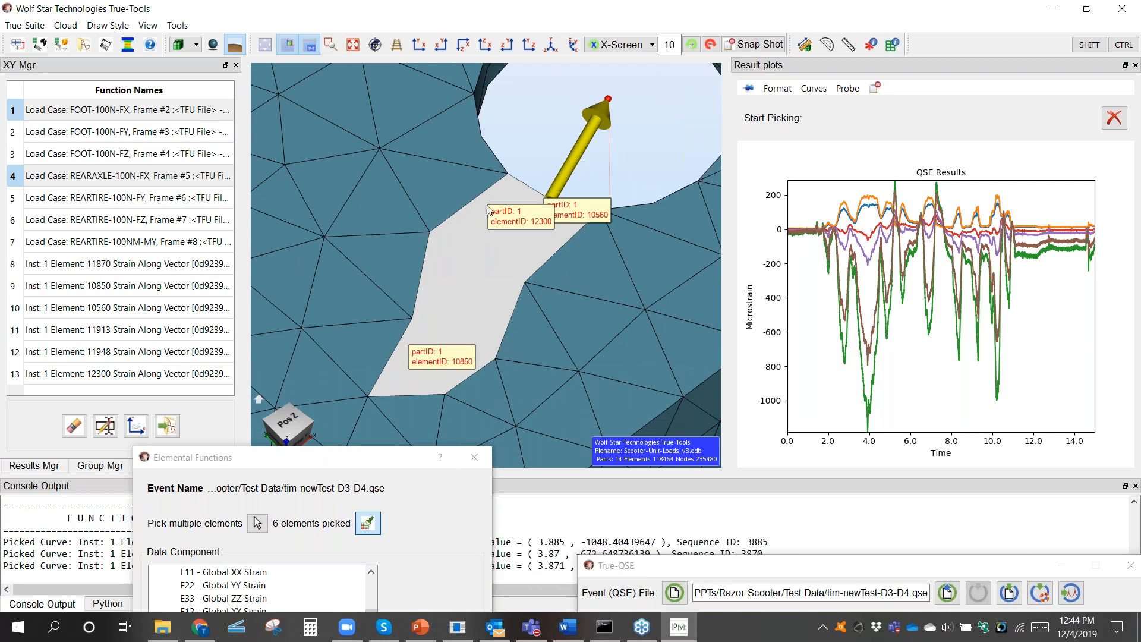
Step: Close the Elemental Functions dialog and the Result plots, and show the whole frame in an isometric view
scroll(479, 230, down, 4)
middle_drag(365, 276, 561, 107)
scroll(546, 176, down, 4)
middle_drag(502, 226, 533, 271)
drag(382, 463, 408, 340)
click(500, 335)
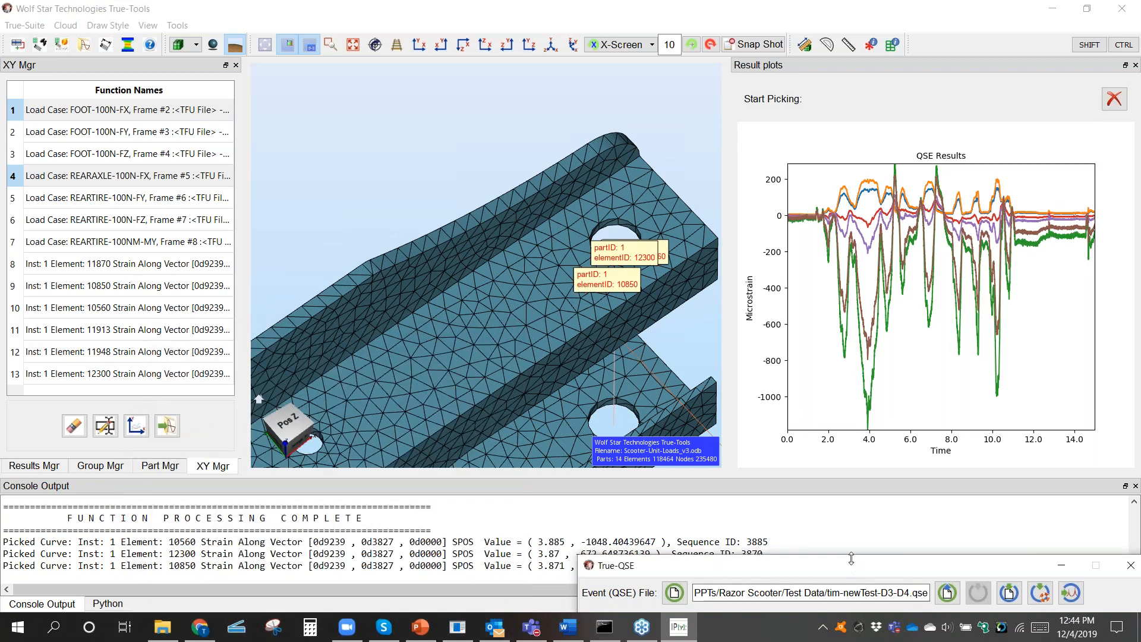
click(1135, 65)
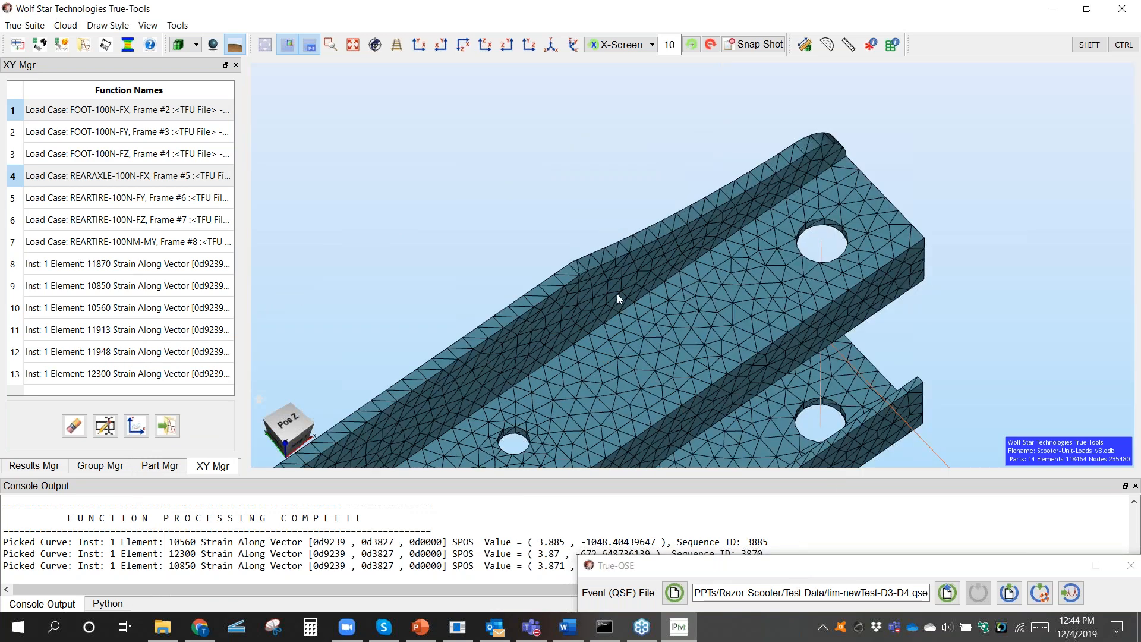
scroll(615, 293, down, 9)
click(554, 47)
Step: Bring up the Results Mgr and close the True-QSE dialog
drag(782, 568, 760, 533)
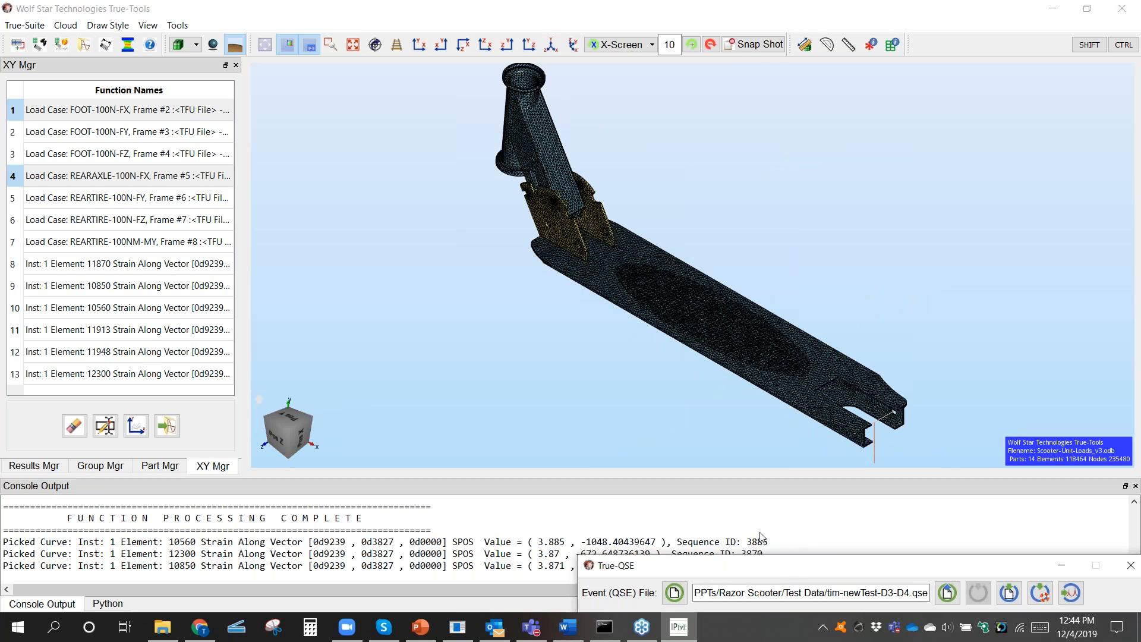
drag(760, 533, 435, 136)
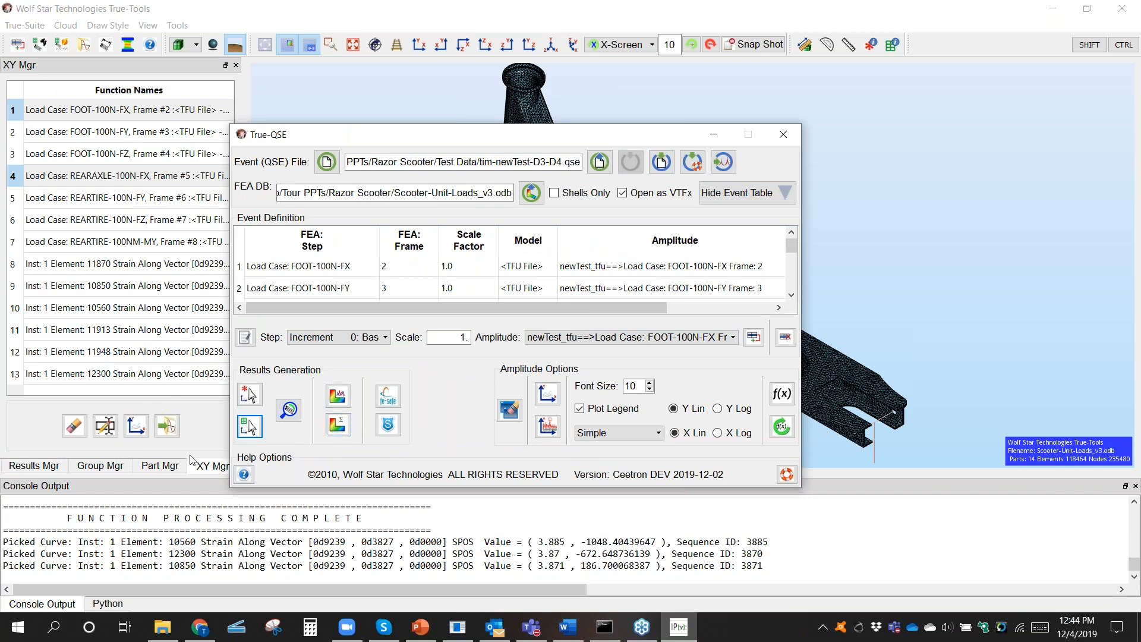
click(56, 465)
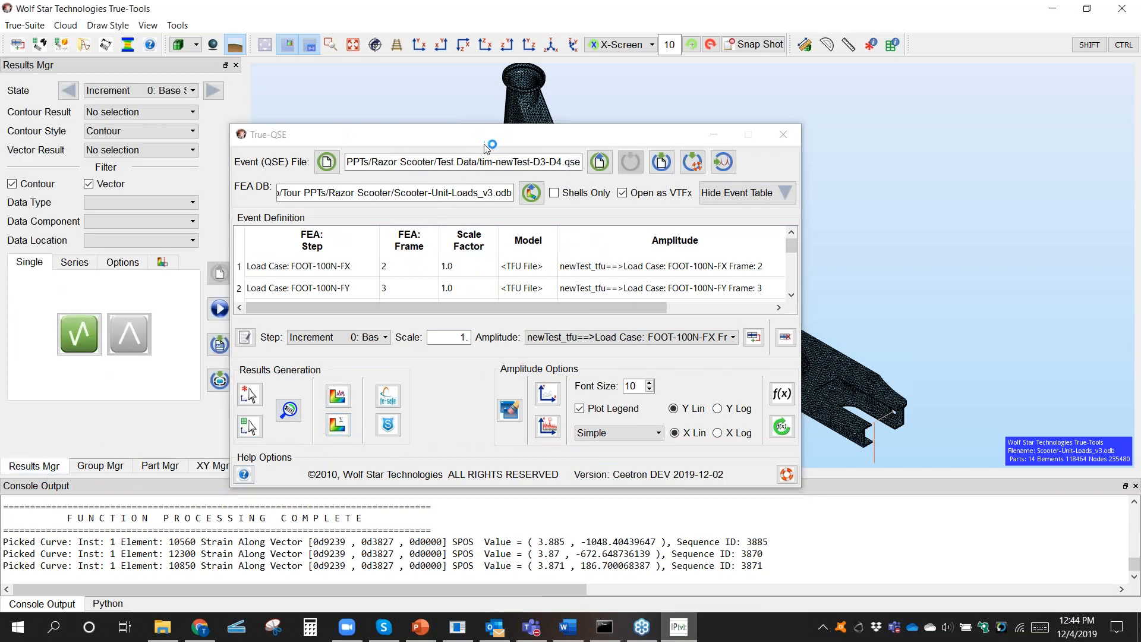
drag(484, 138, 628, 207)
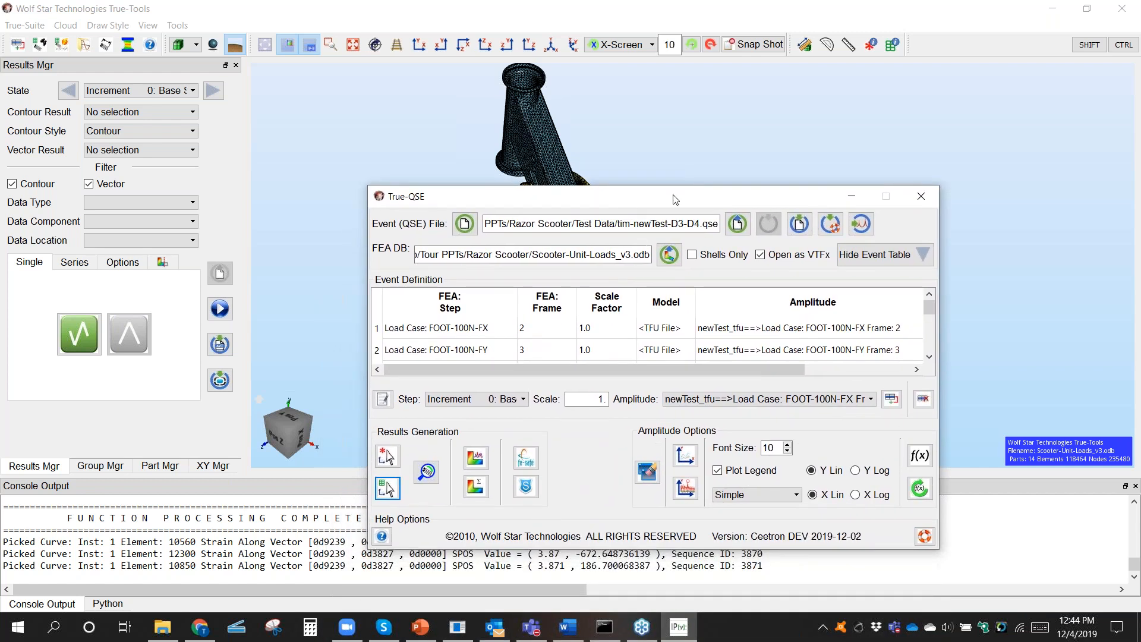
click(922, 194)
Step: Open the scooter.t3d results file and display the model surfaces without mesh lines
click(222, 275)
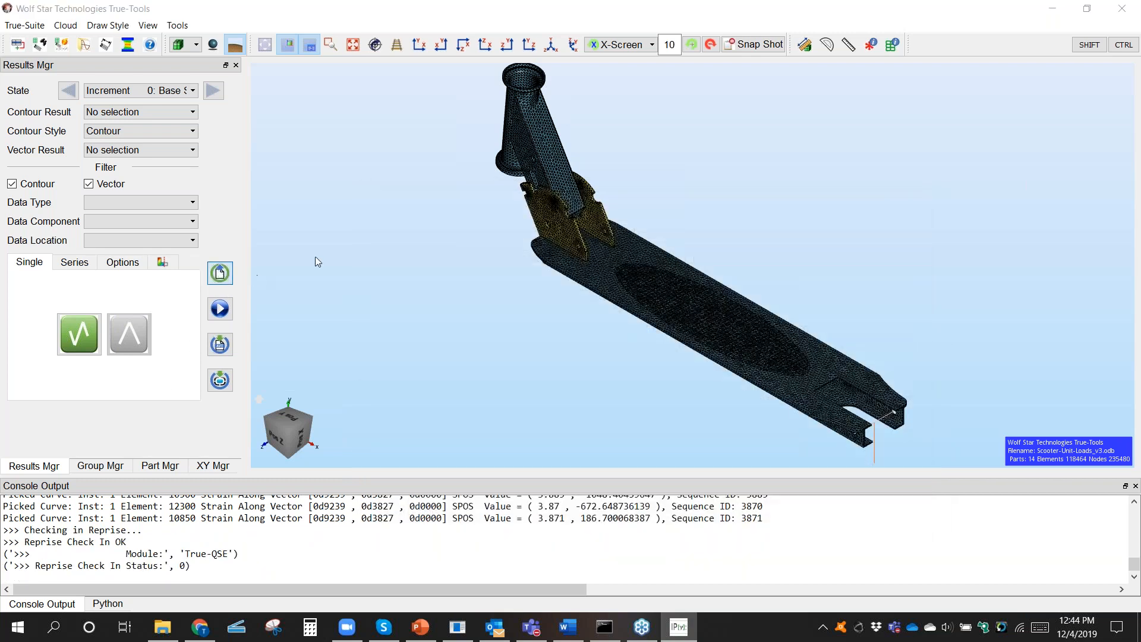
click(243, 159)
click(743, 361)
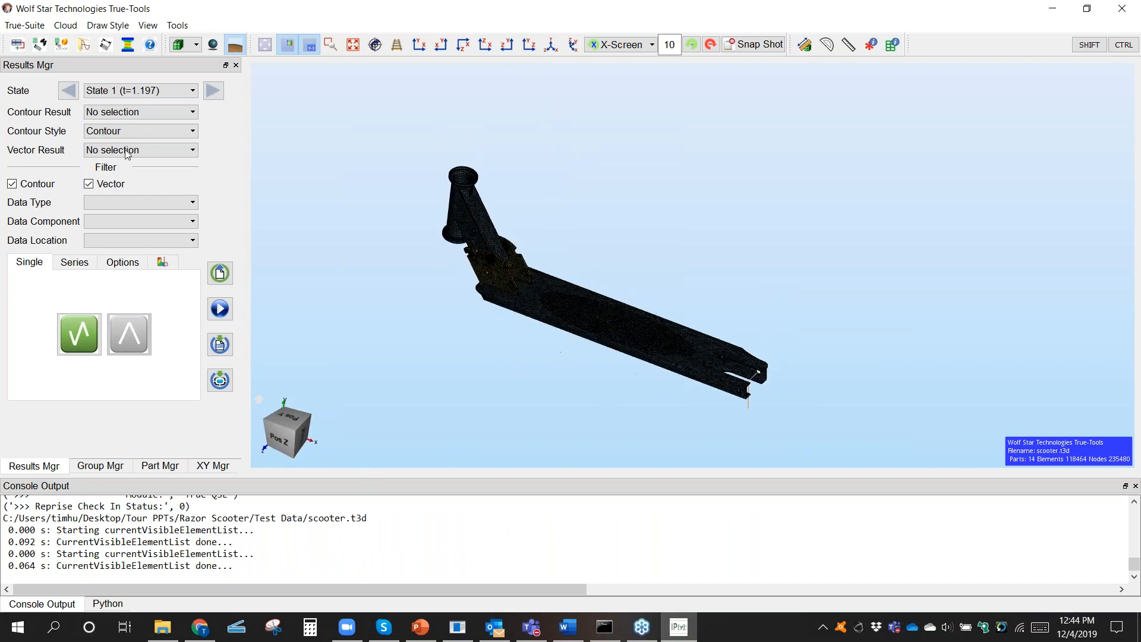
click(195, 44)
click(186, 85)
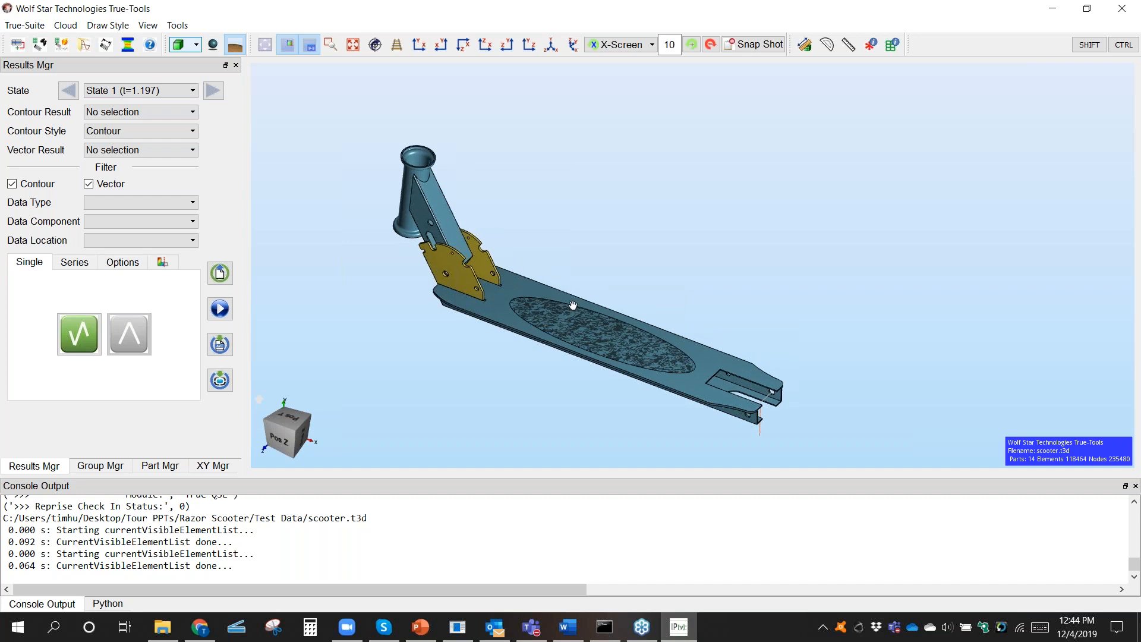
Step: Filter the results to contours only, with Stress as the data type and vonMises as the data component
click(108, 181)
click(137, 202)
click(107, 236)
click(130, 225)
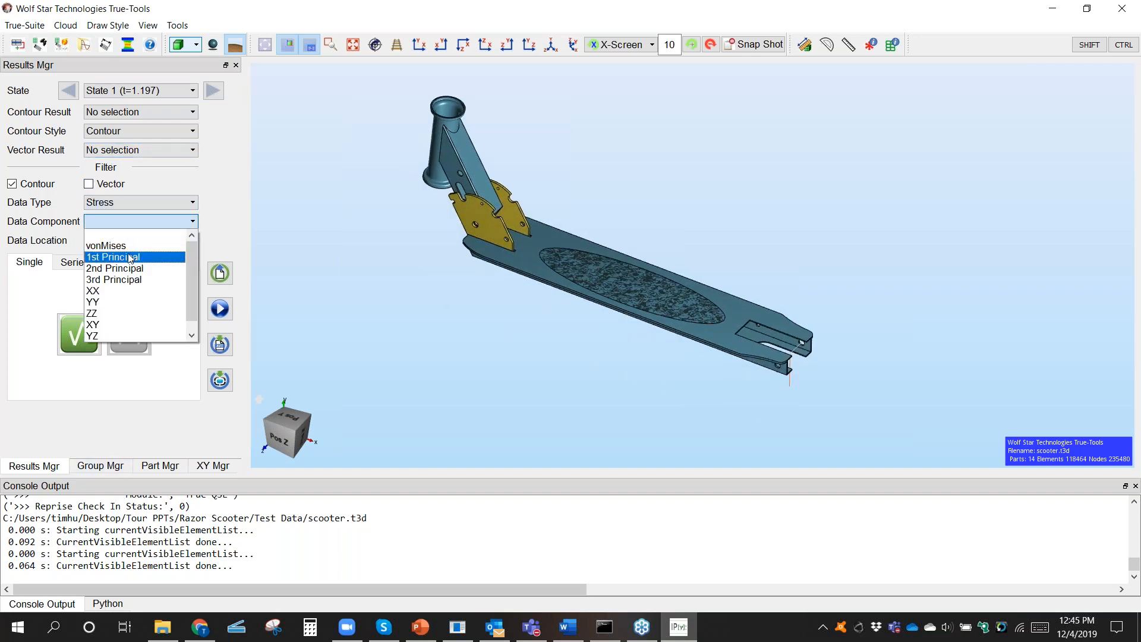
click(119, 244)
Step: Set the contour limits by Value, with a maximum of 100 and a minimum of 0
click(123, 263)
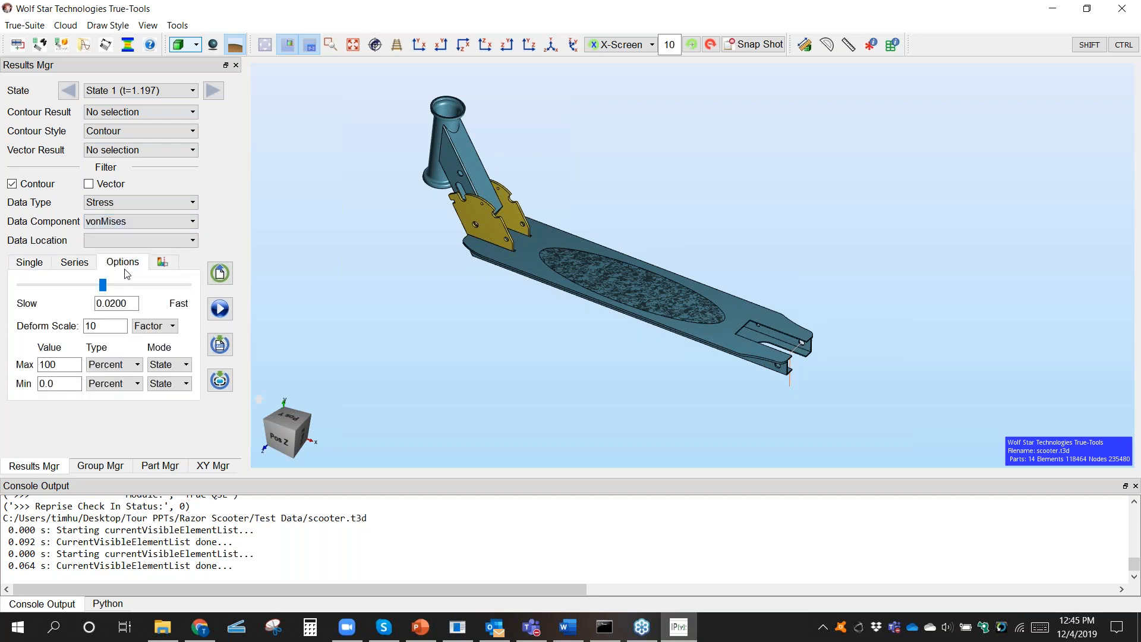
click(115, 365)
click(107, 375)
drag(78, 369, 13, 362)
text(10)
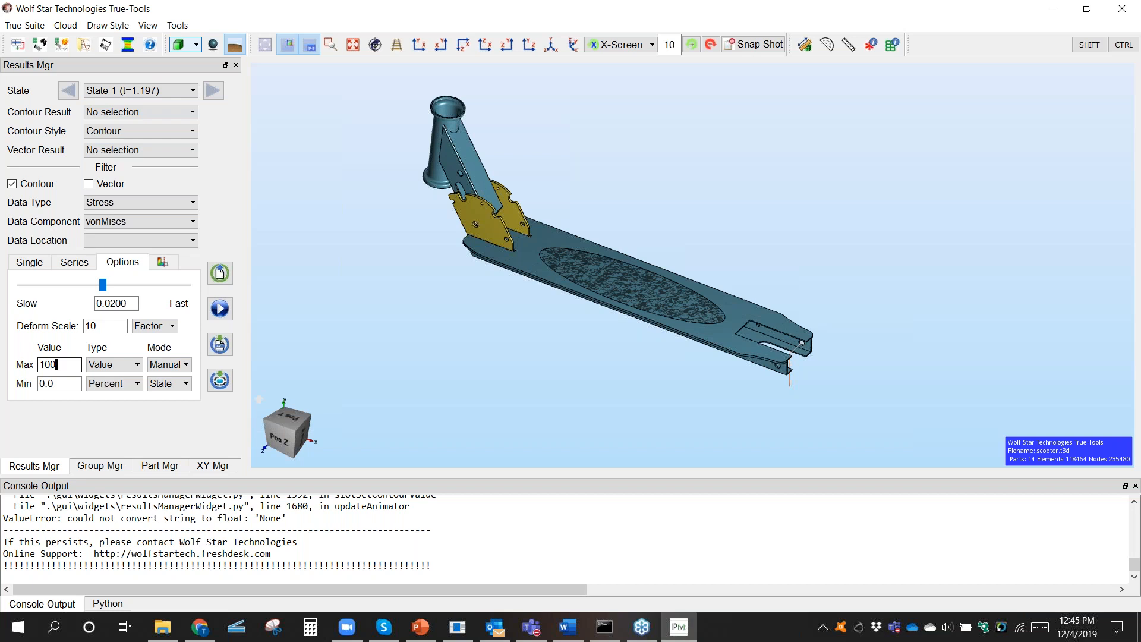
click(123, 381)
click(104, 396)
drag(77, 384, 17, 384)
text(0)
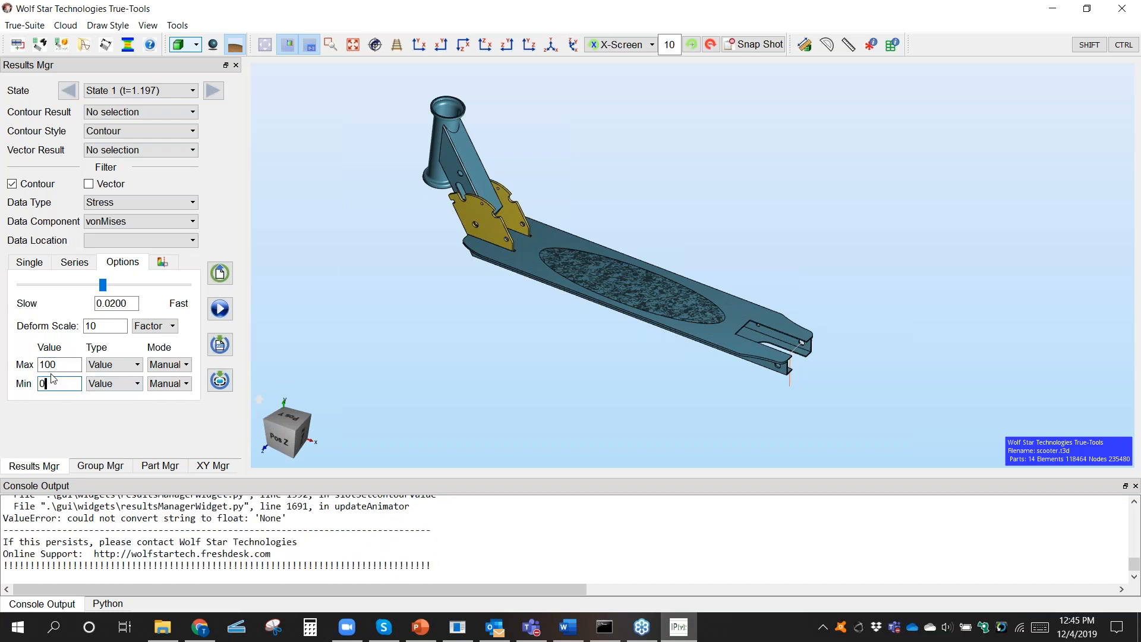
Step: Plot the vonMises Stress components as the contour result in the Contour on Deformed style
click(194, 112)
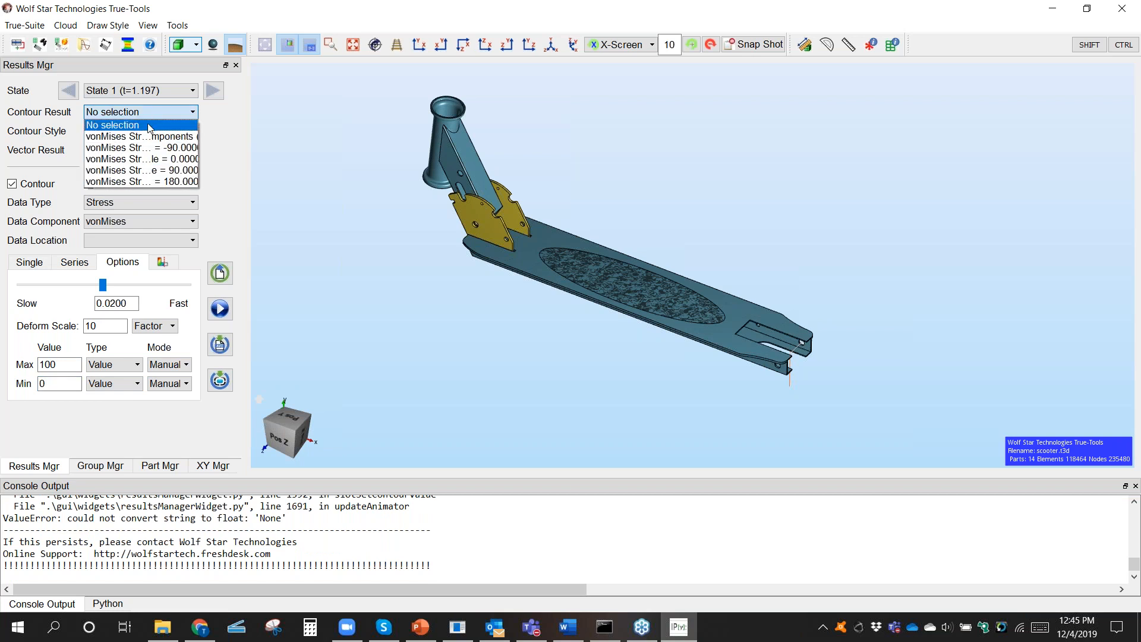
click(213, 153)
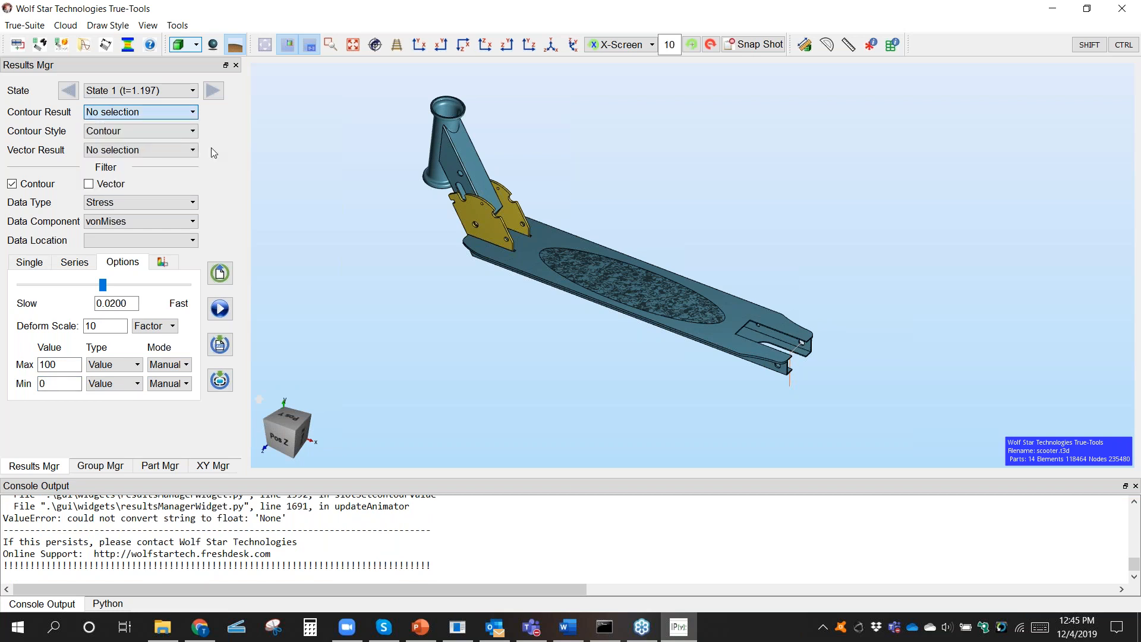
click(133, 133)
click(143, 153)
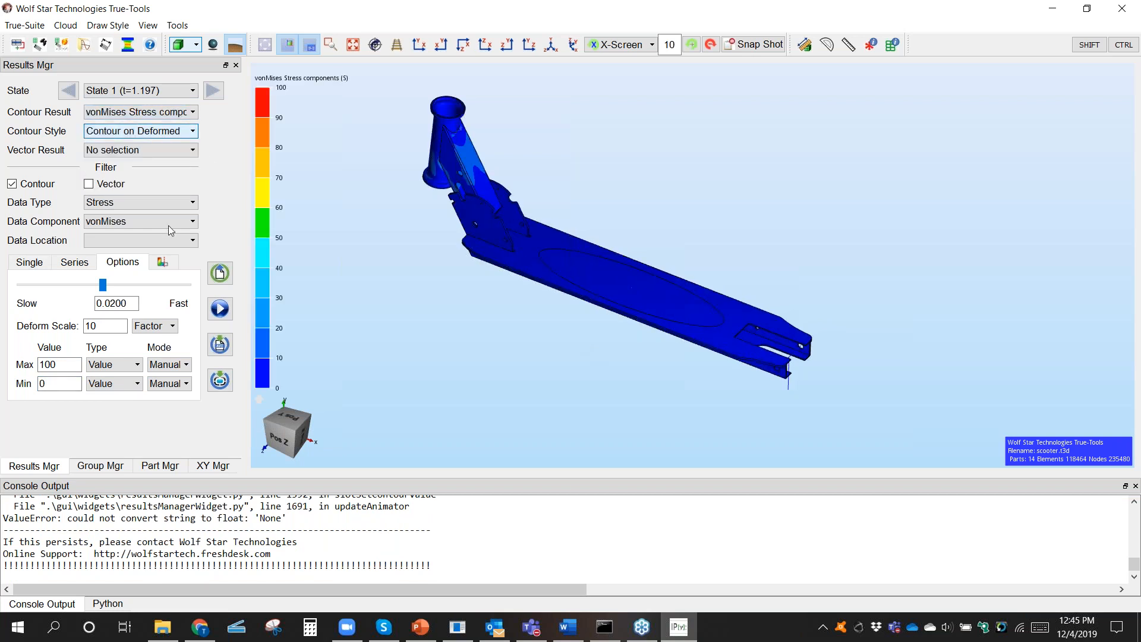
Step: Animate the stress series with Point loads (CF) as the vector result and centre the whole frame in view
click(78, 264)
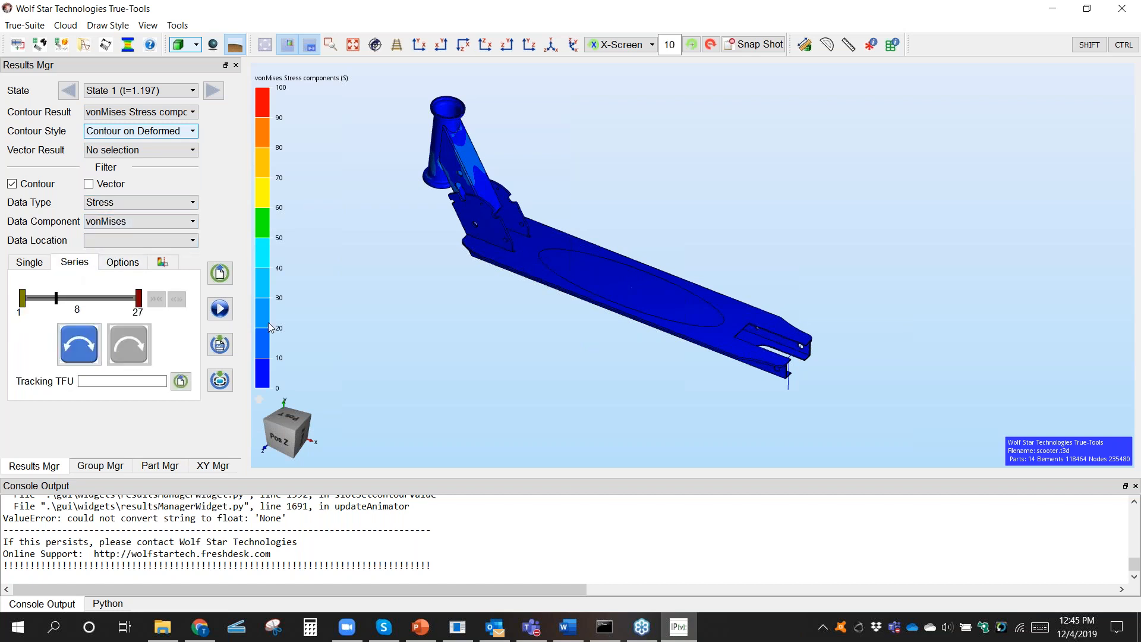
click(110, 151)
click(333, 249)
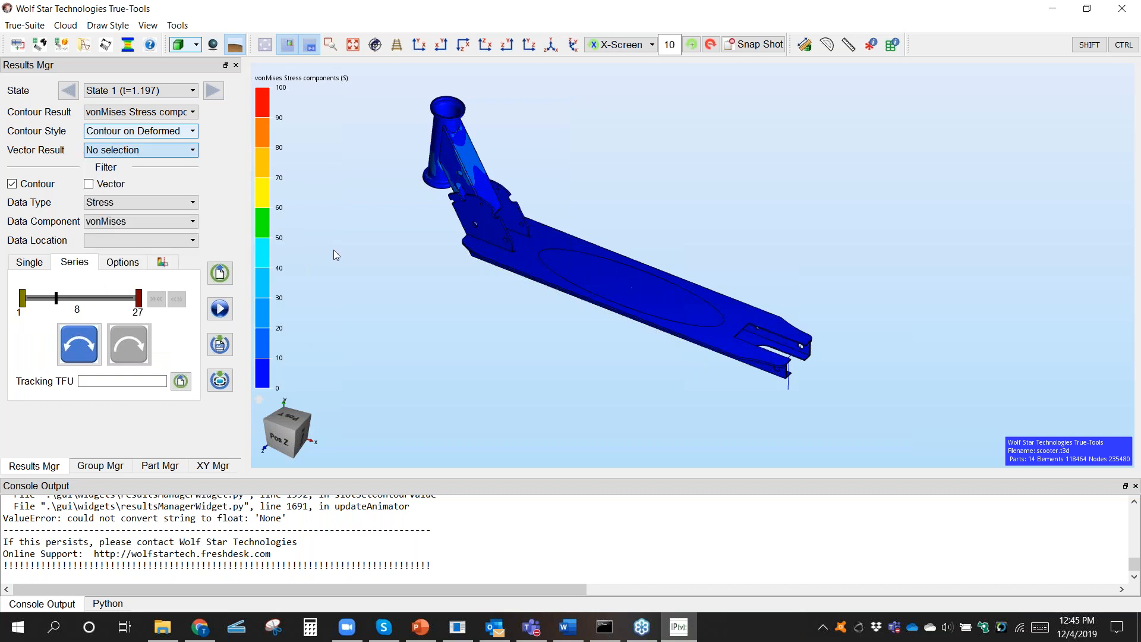
scroll(636, 334, up, 1)
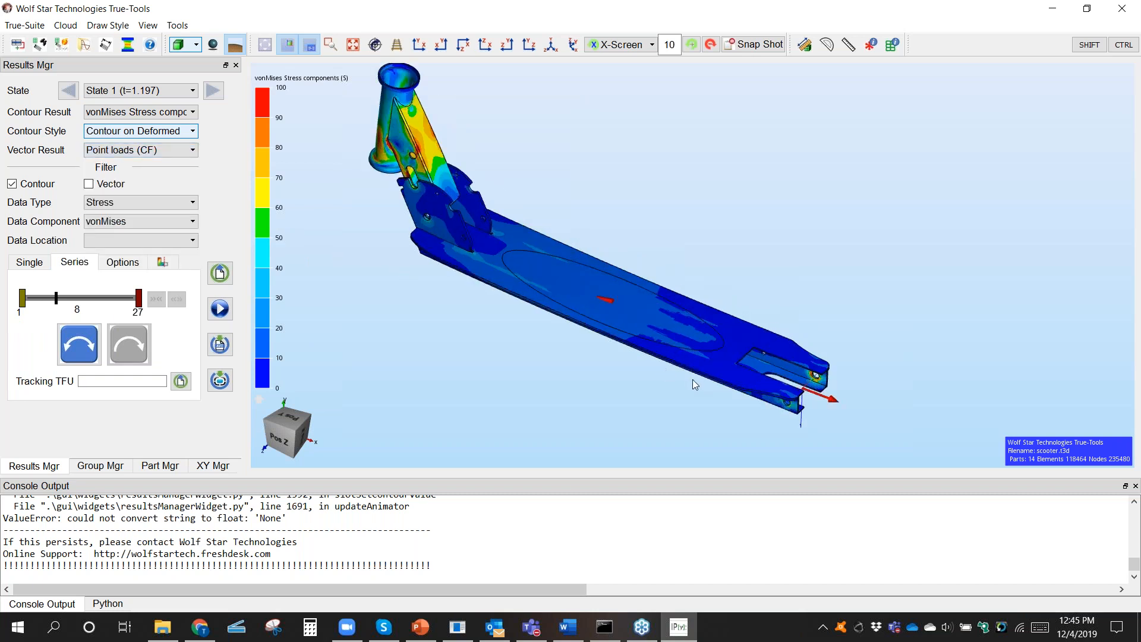
drag(728, 345, 738, 342)
middle_drag(600, 308, 662, 321)
drag(653, 350, 774, 320)
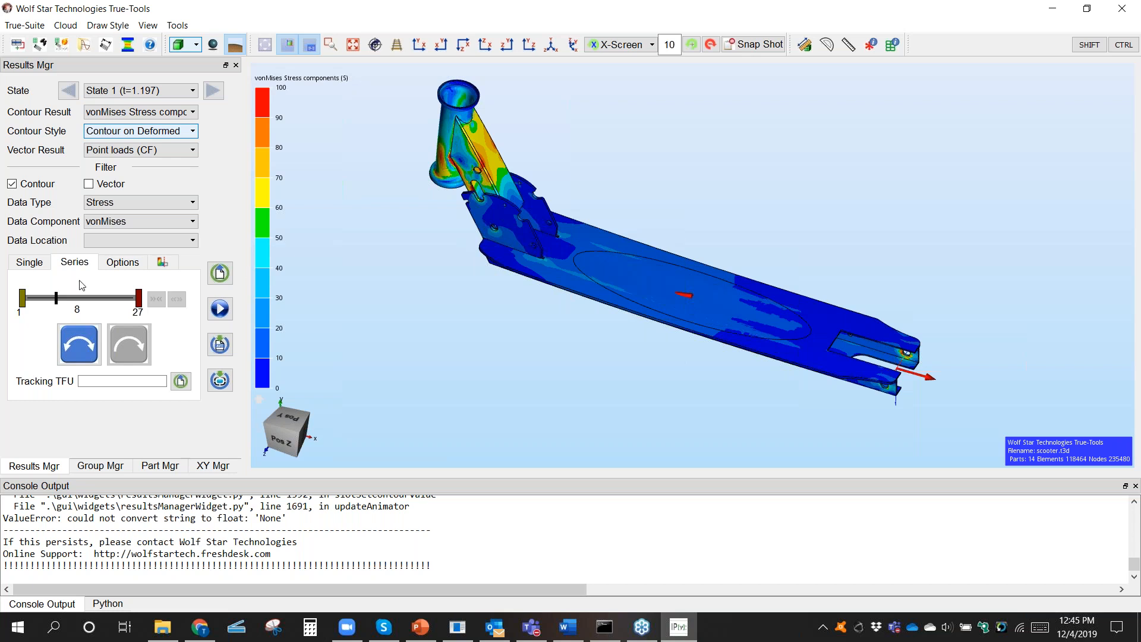
Step: Cut the model with a Z-Axis section plane and shift the plane to about 1412 using x10 sensitivity
click(164, 263)
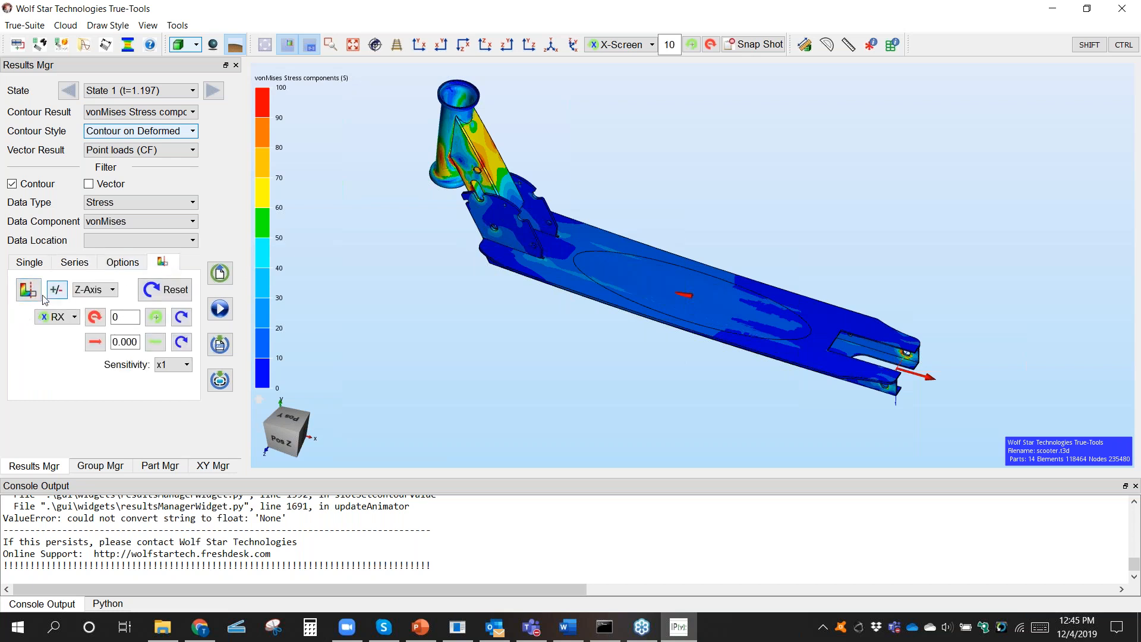
click(20, 299)
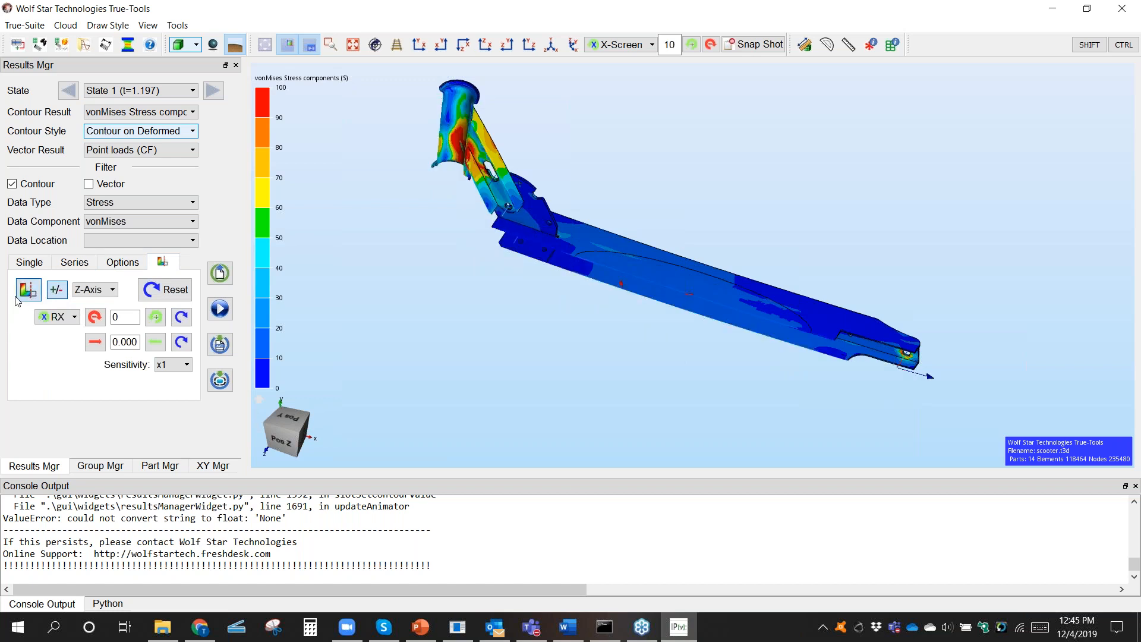
mouse_move(673, 296)
middle_down()
mouse_move(680, 286)
mouse_move(680, 311)
middle_up()
scroll(681, 311, up, 2)
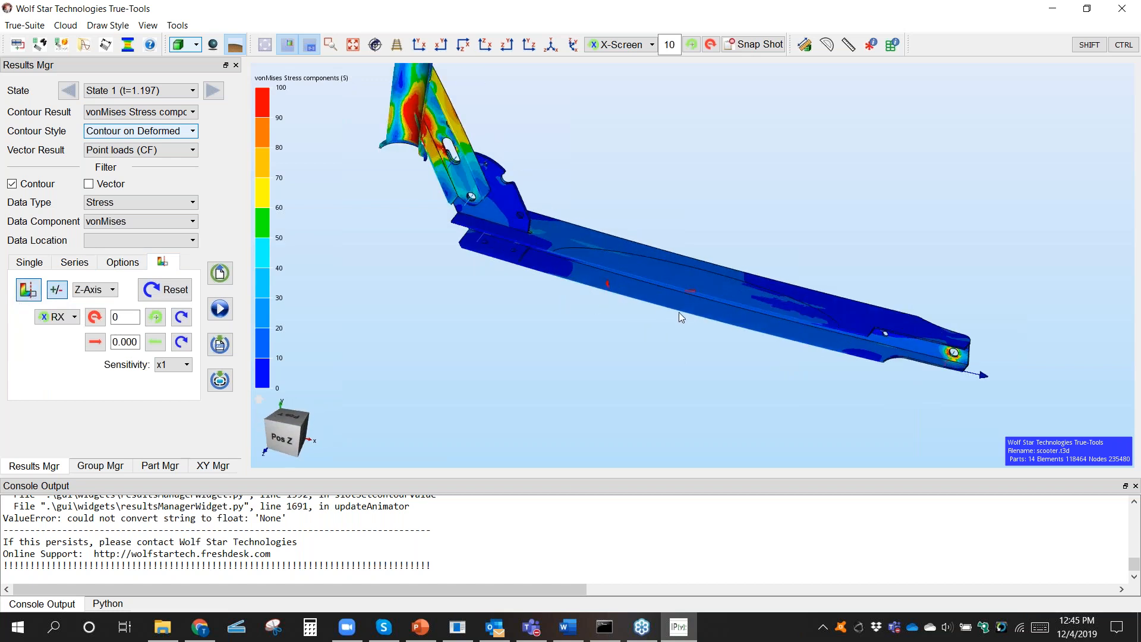
click(156, 342)
click(173, 364)
click(181, 391)
click(95, 342)
click(96, 343)
click(96, 343)
click(96, 343)
click(96, 343)
click(157, 344)
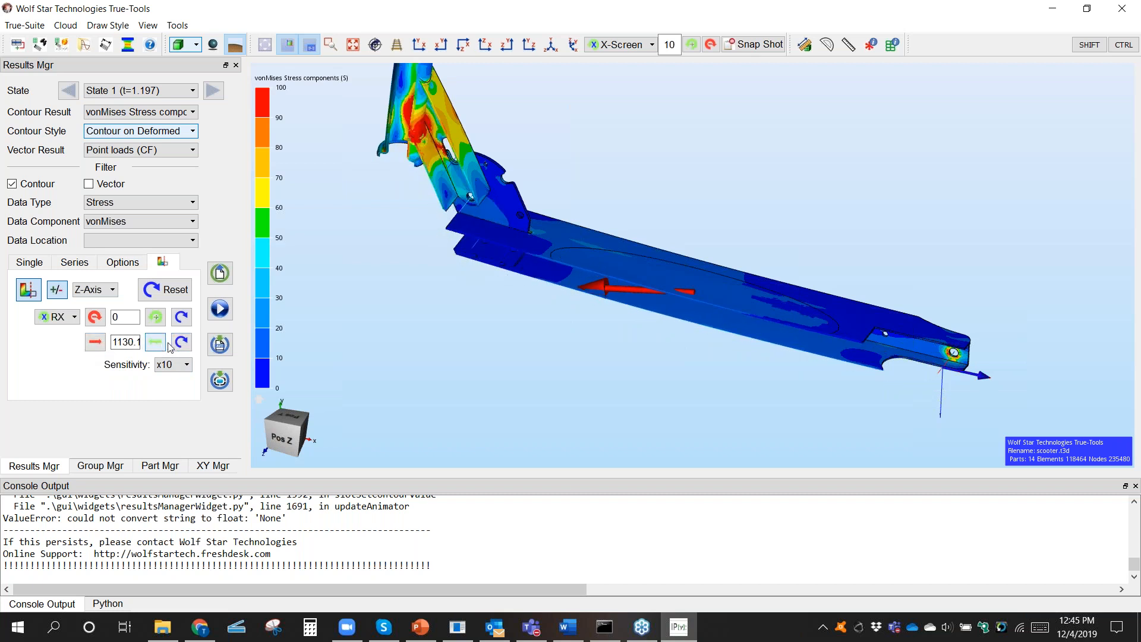
click(78, 259)
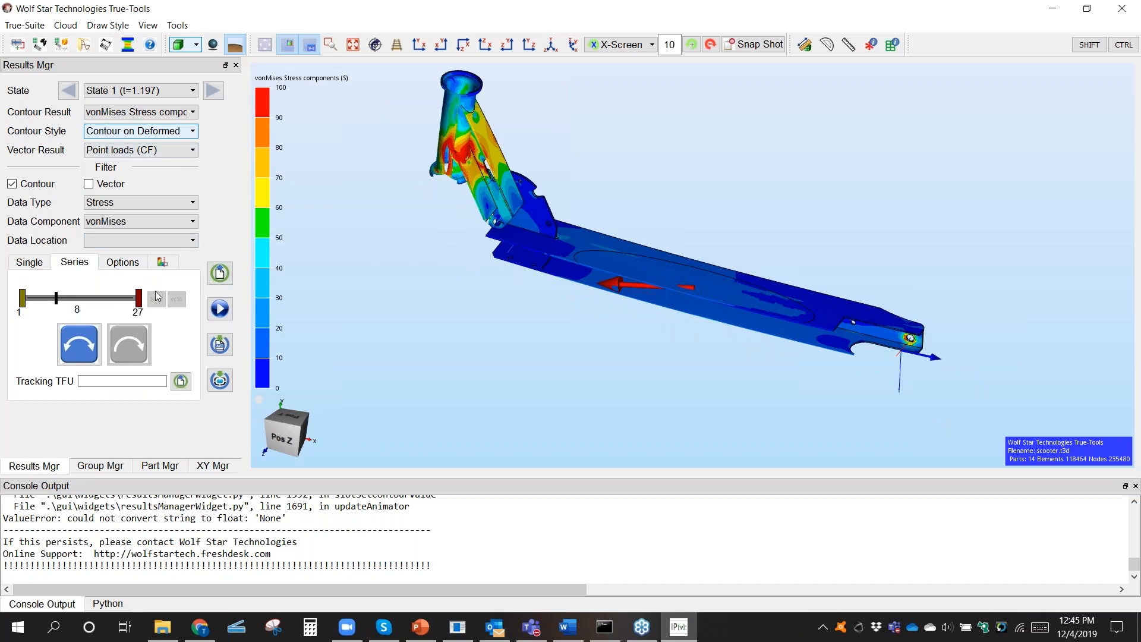
click(122, 262)
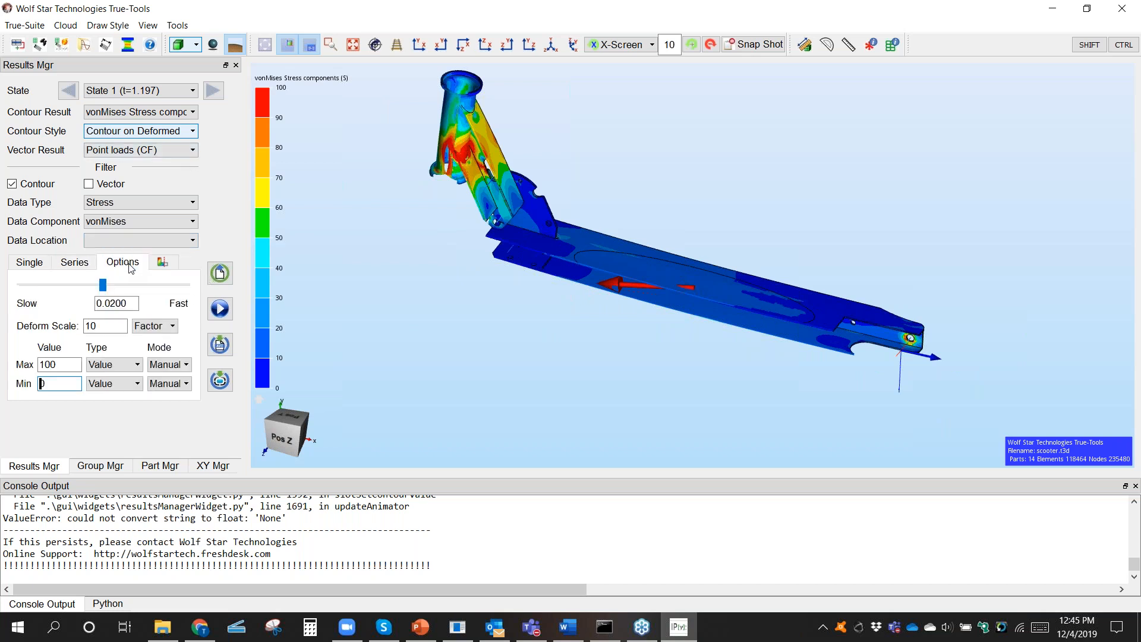
click(153, 327)
click(152, 326)
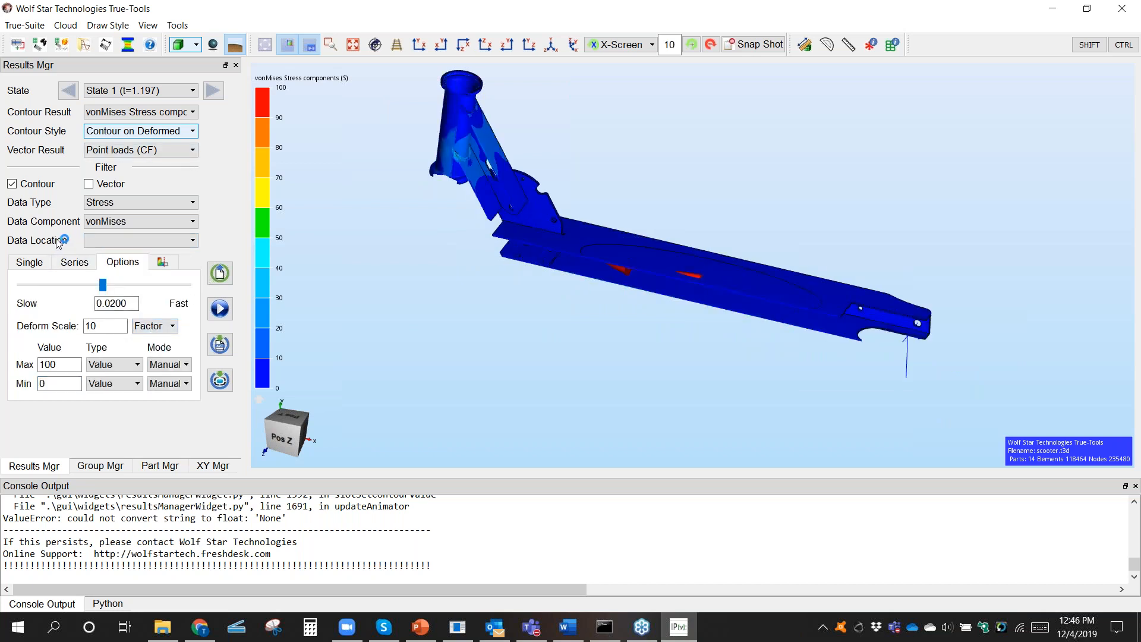
Step: Animate the vonMises stress contour with its load vectors over the full series, states 1 to 27
click(75, 263)
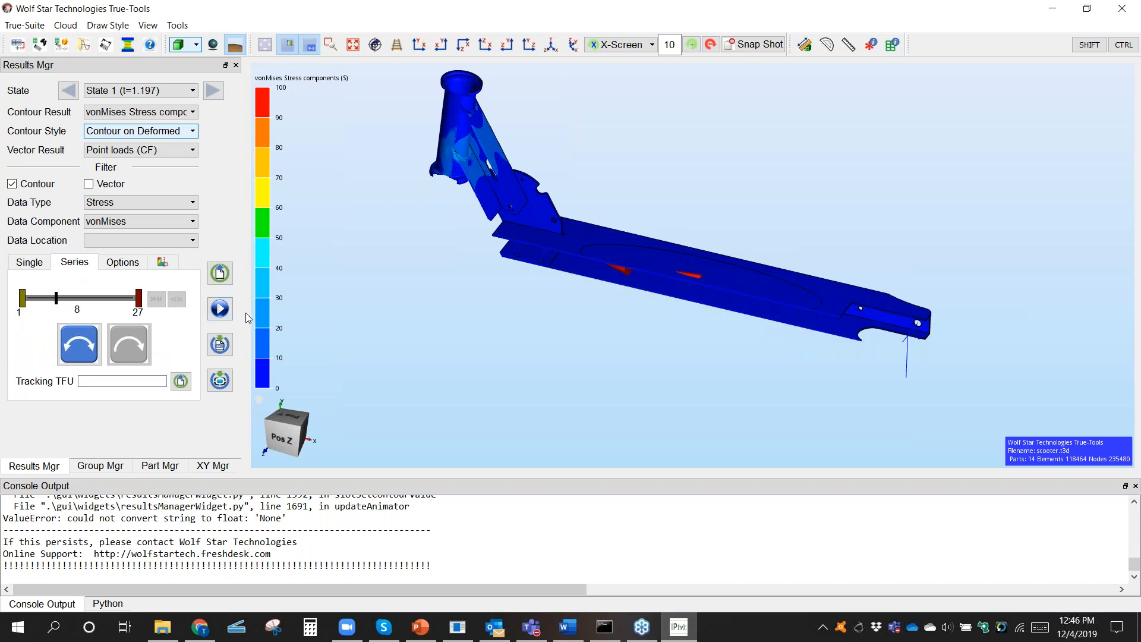
click(219, 308)
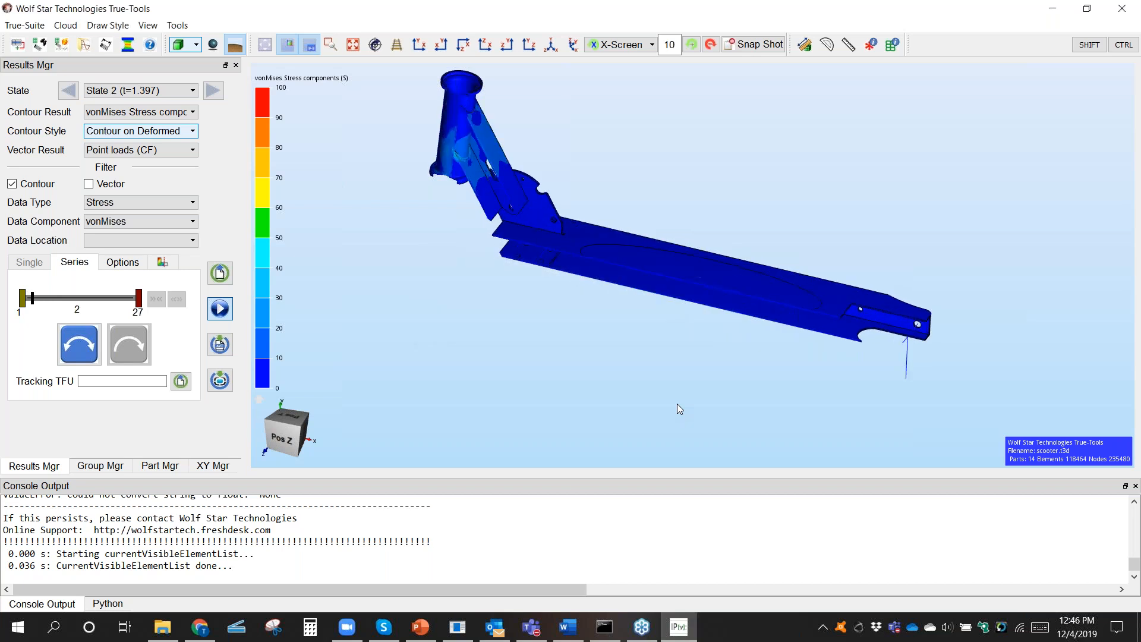
Step: Examine the animated frame up close from the side, underneath and above, comparing the deck and head tube stresses with the load arrows
scroll(704, 319, up, 4)
drag(699, 341, 655, 376)
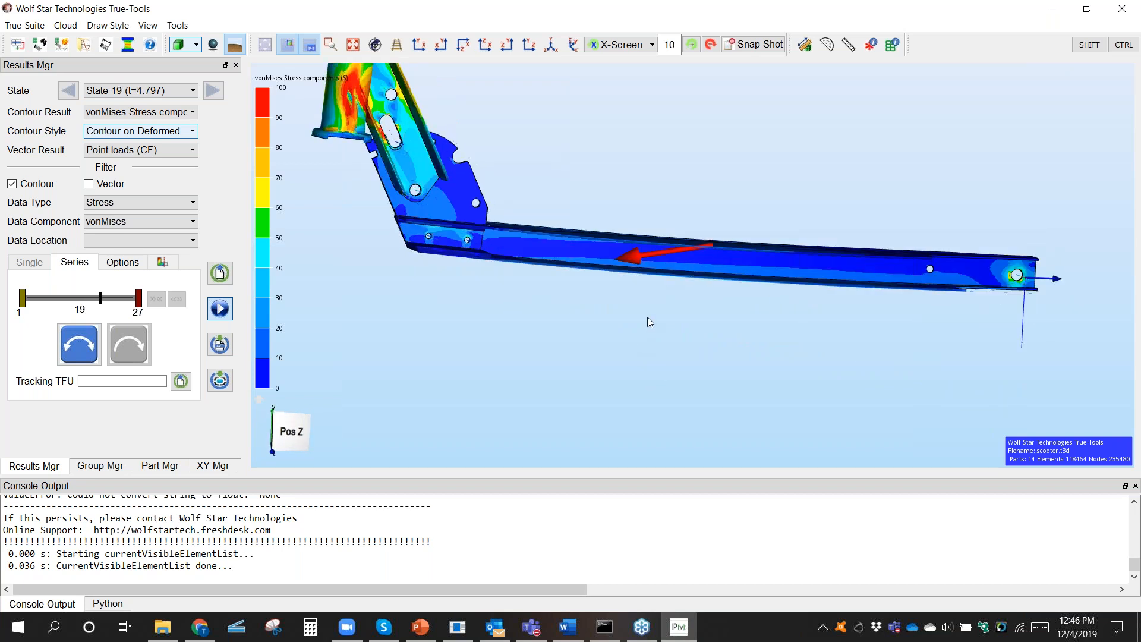
drag(659, 318, 685, 435)
middle_drag(686, 435, 684, 439)
drag(660, 363, 649, 389)
middle_drag(635, 380, 520, 267)
scroll(600, 308, up, 2)
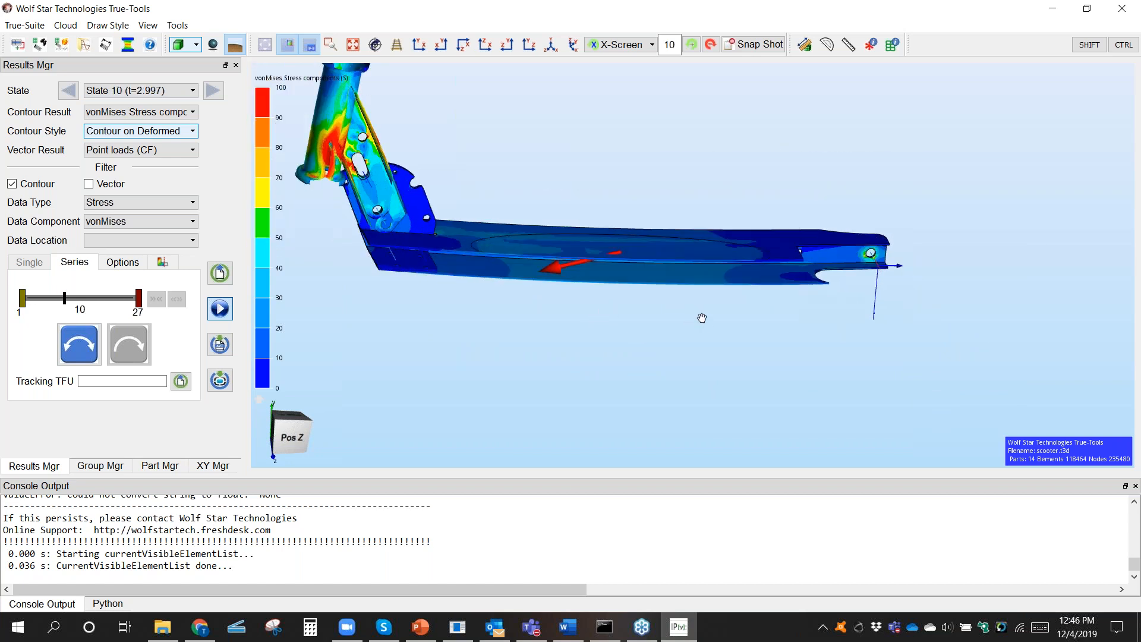
middle_drag(668, 323, 619, 293)
middle_drag(384, 253, 489, 291)
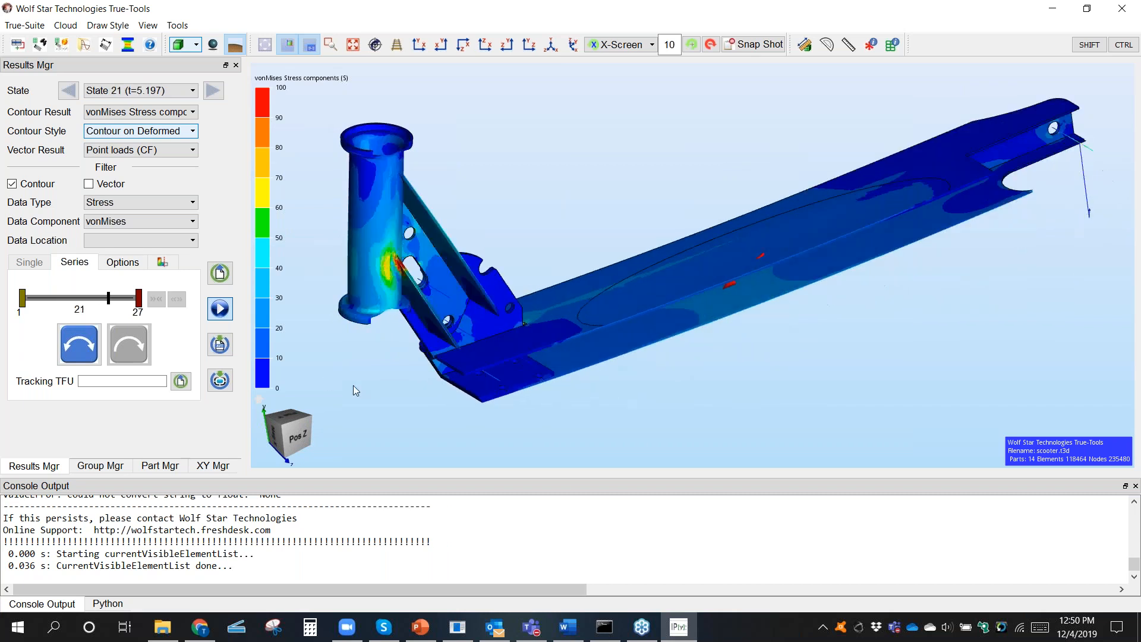
Step: Switch to the True-Load Post-Test Report in Chrome and examine the plots of all simulated and measured strains and their cross plot
click(198, 632)
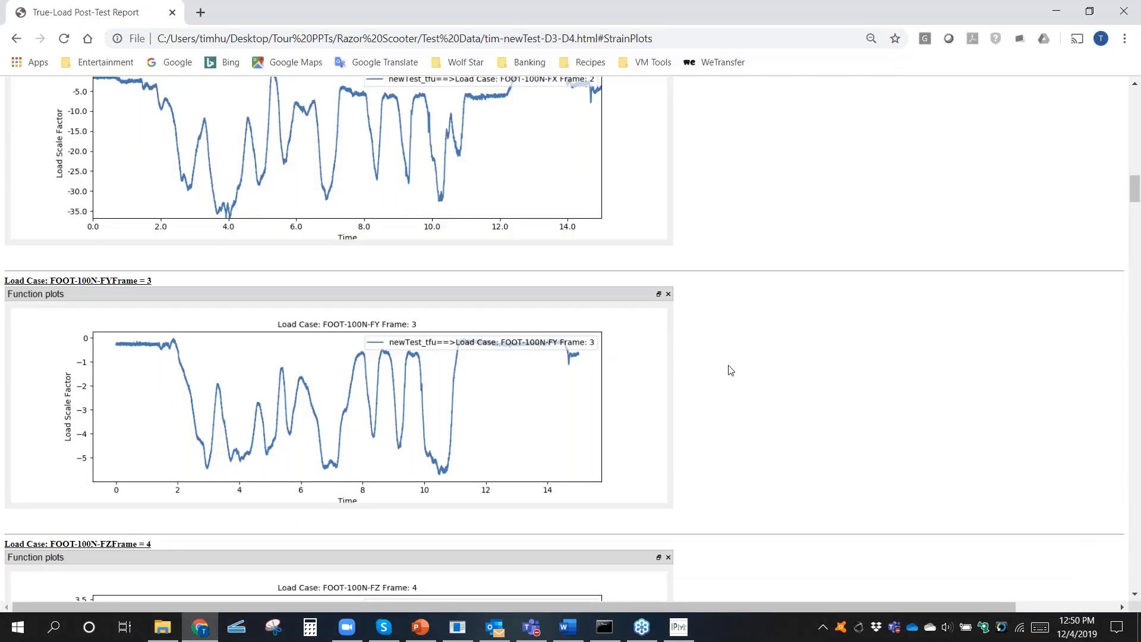
scroll(737, 363, down, 5)
scroll(737, 360, down, 20)
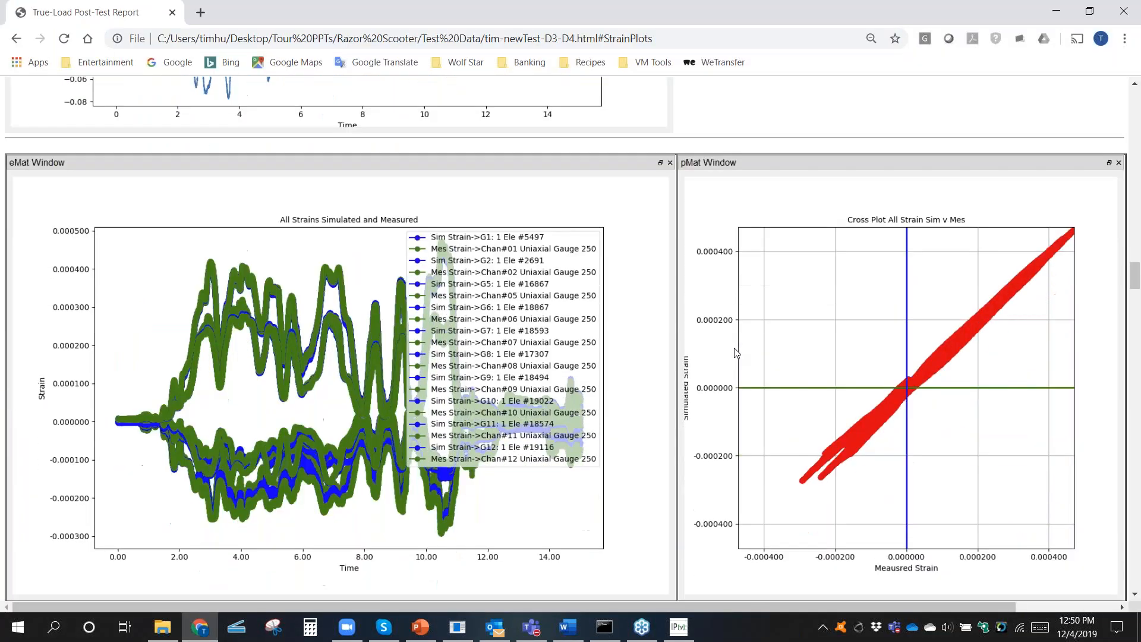
scroll(736, 349, down, 2)
scroll(732, 301, up, 4)
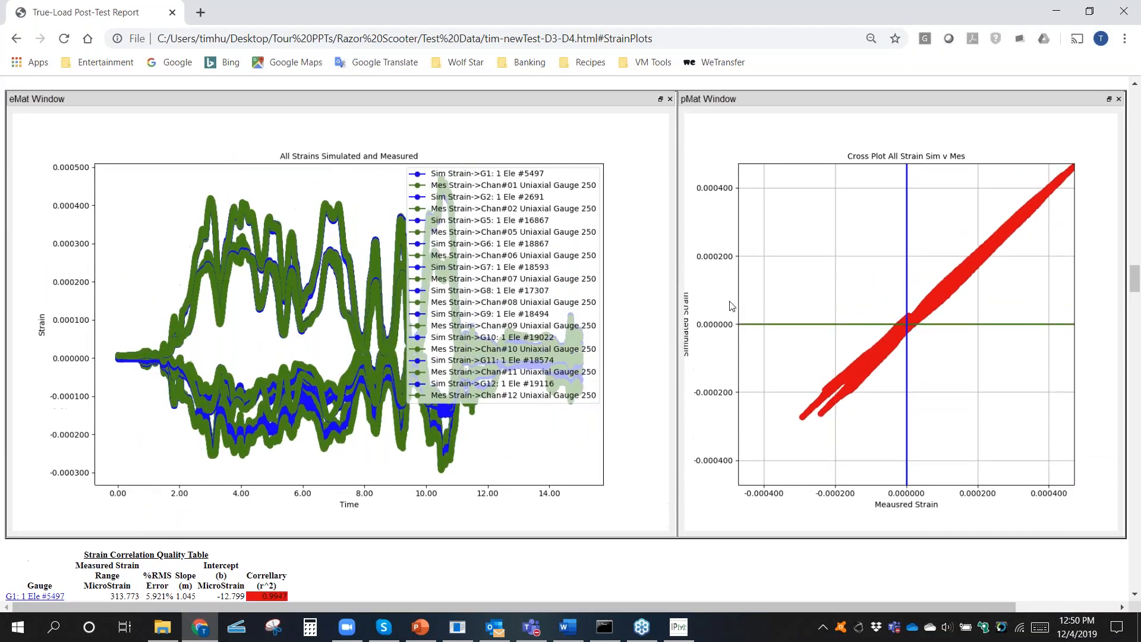